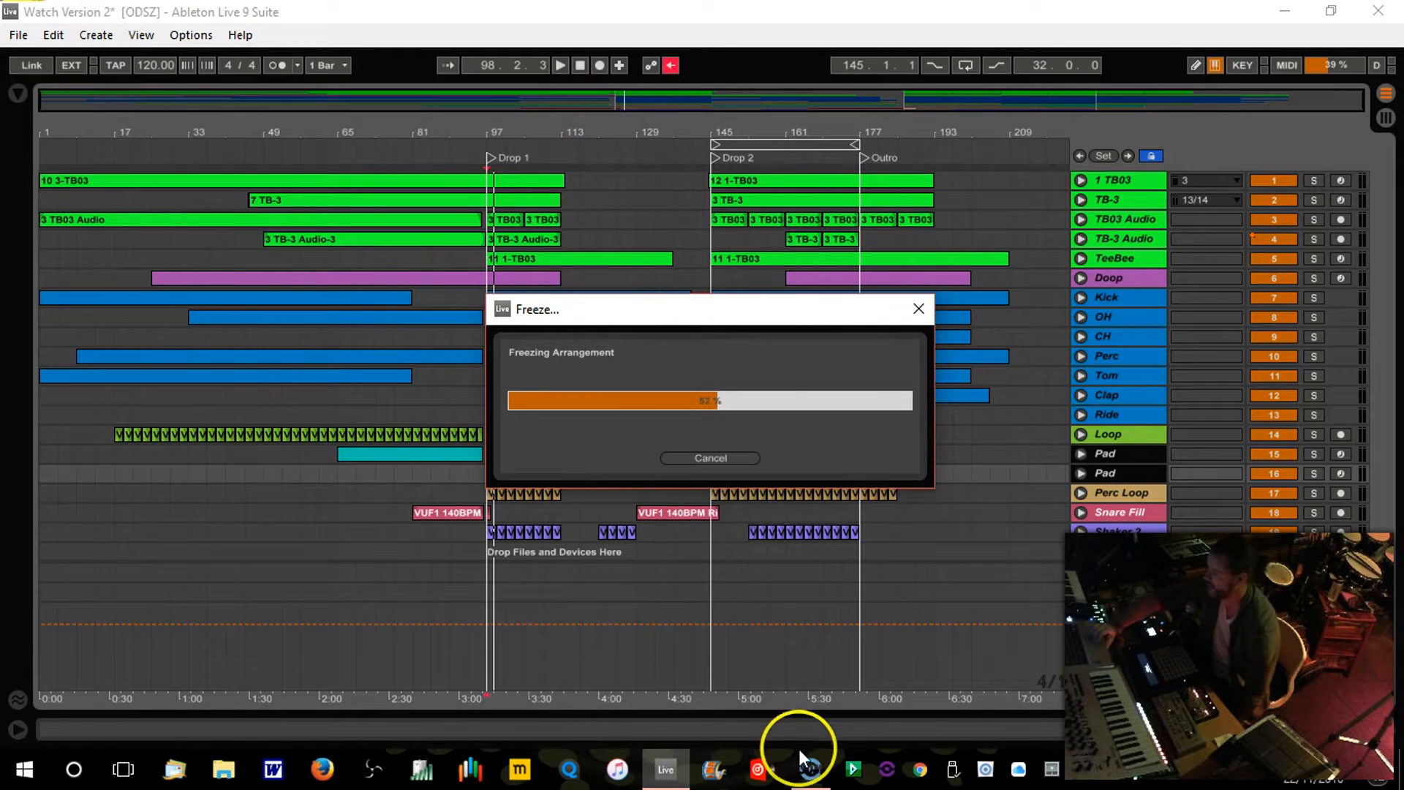
click(810, 769)
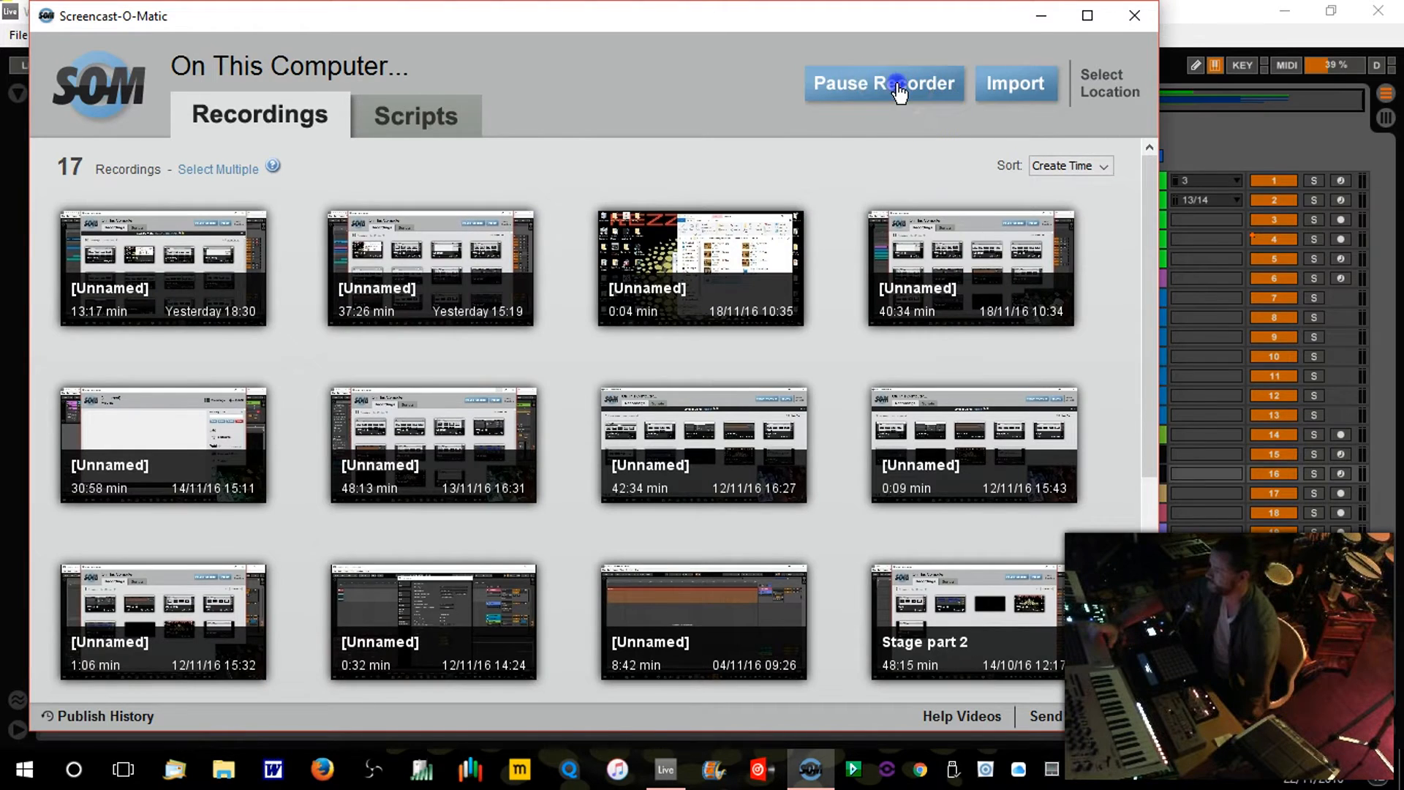
click(900, 85)
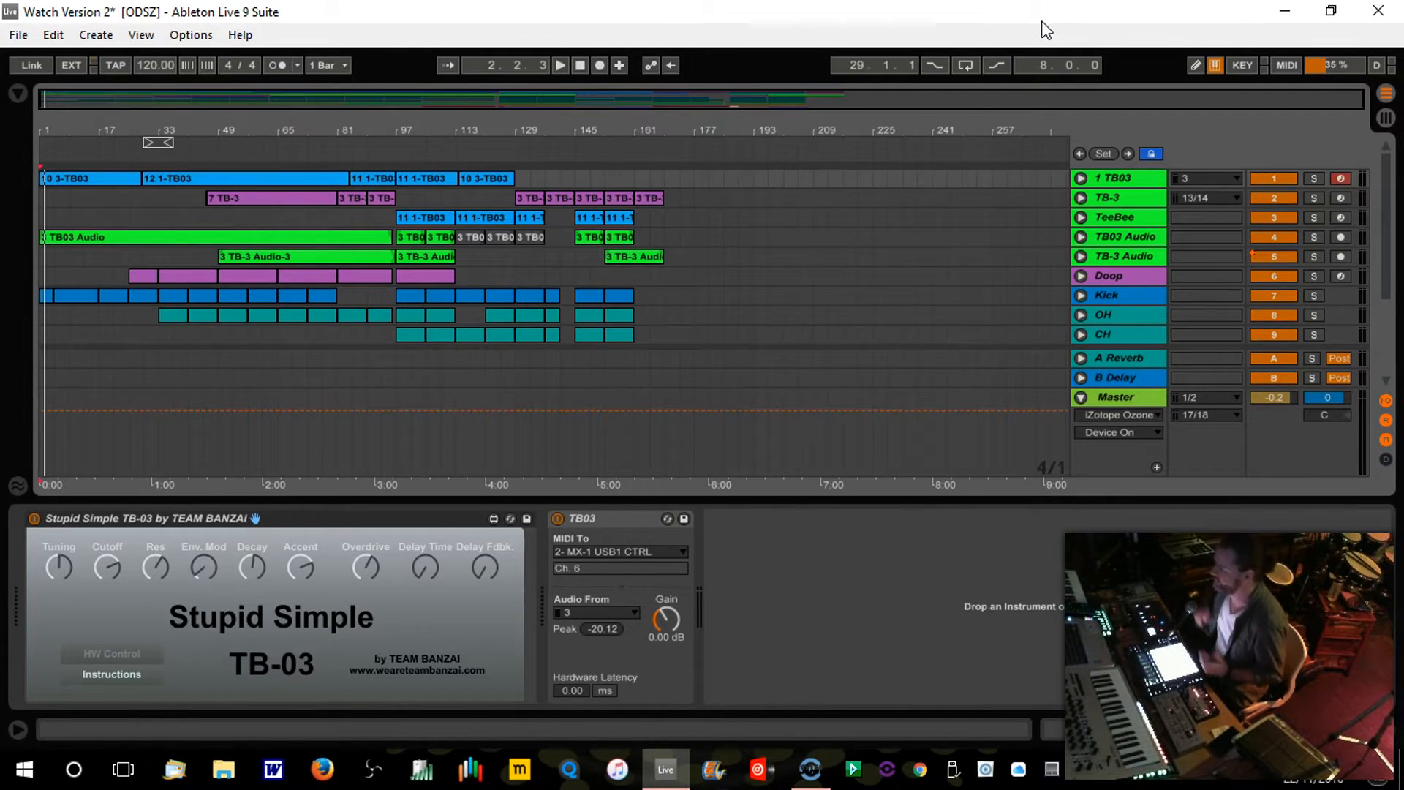
Step: Hide the device view and unfold the TB-3 and 1 TB03 tracks to examine all their automation lanes
click(1381, 729)
drag(106, 129, 135, 133)
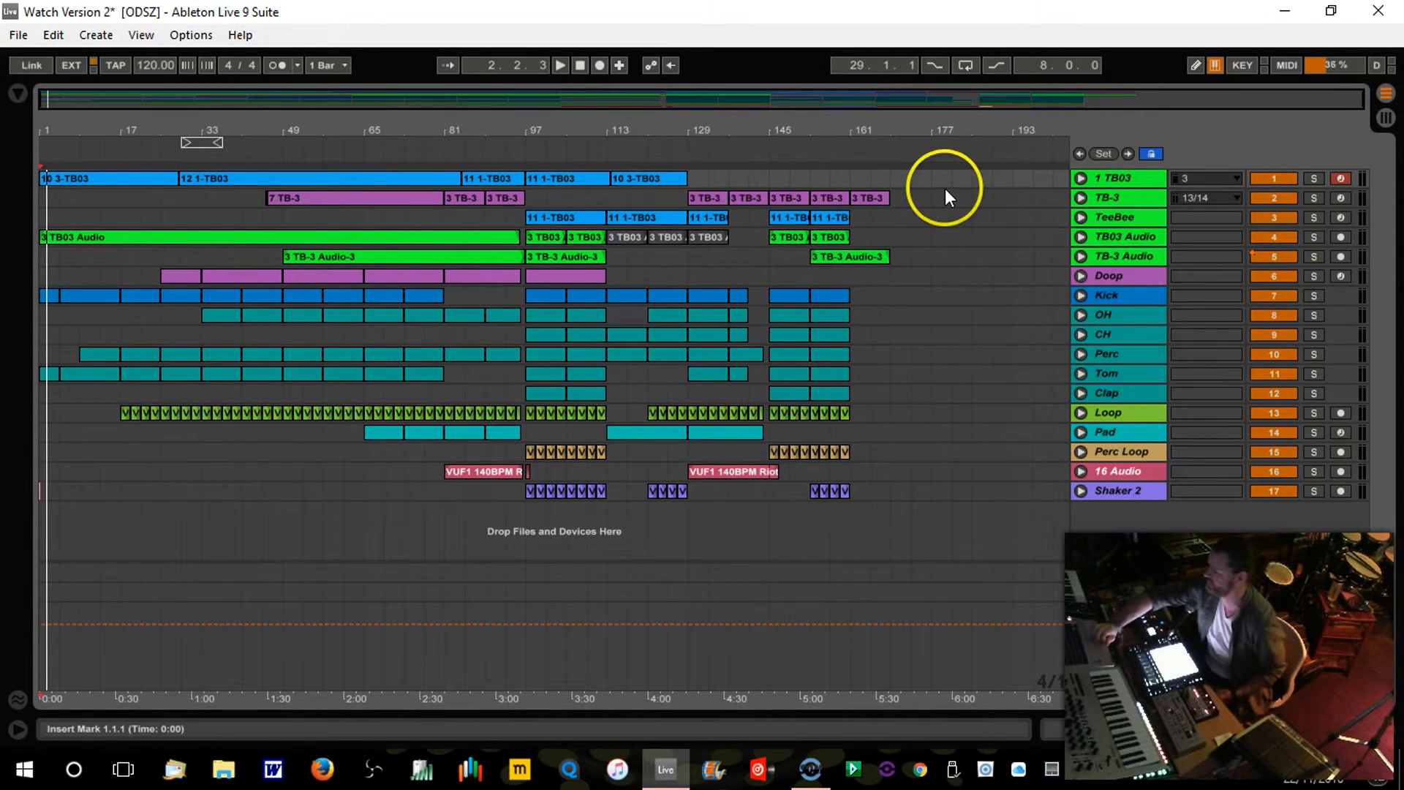
click(1081, 198)
click(1081, 266)
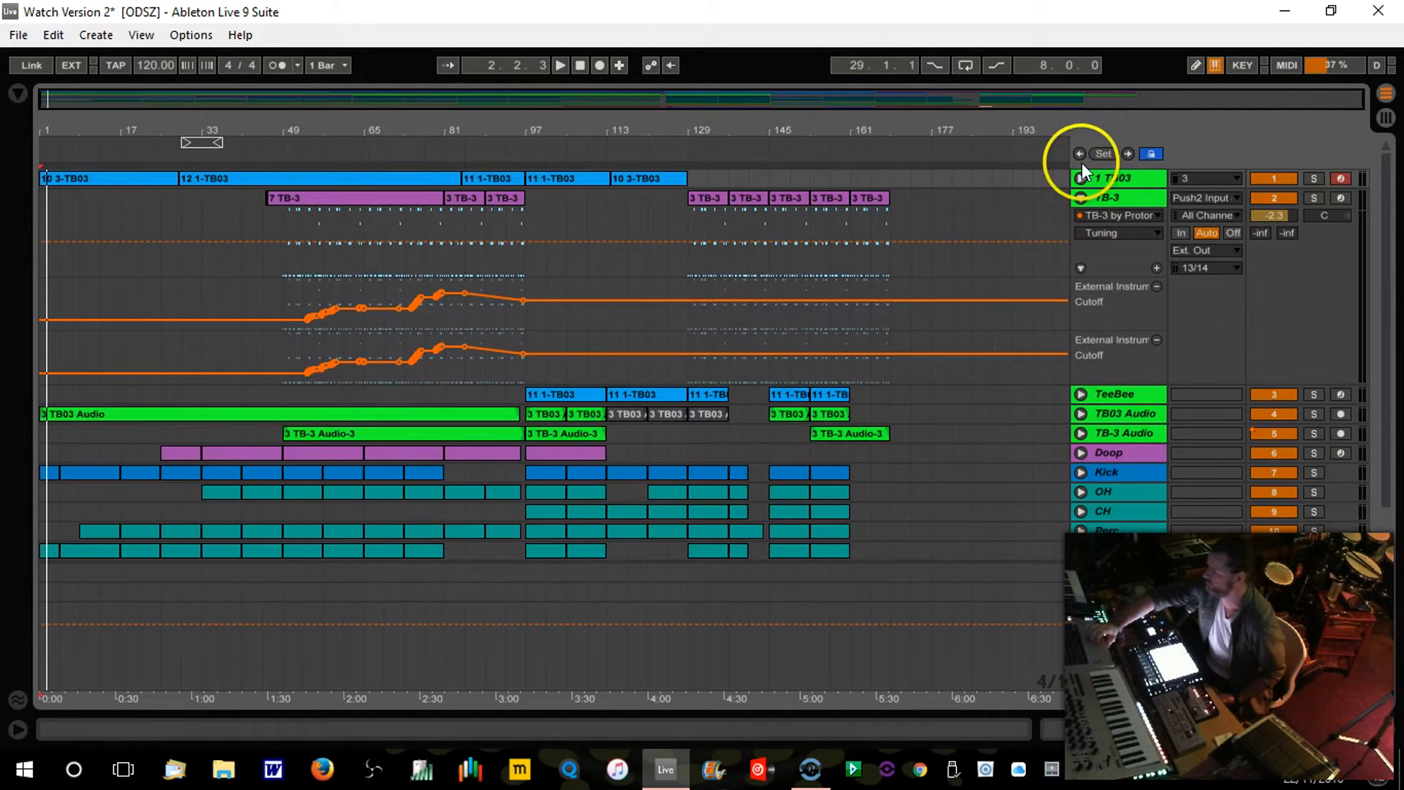
click(1081, 178)
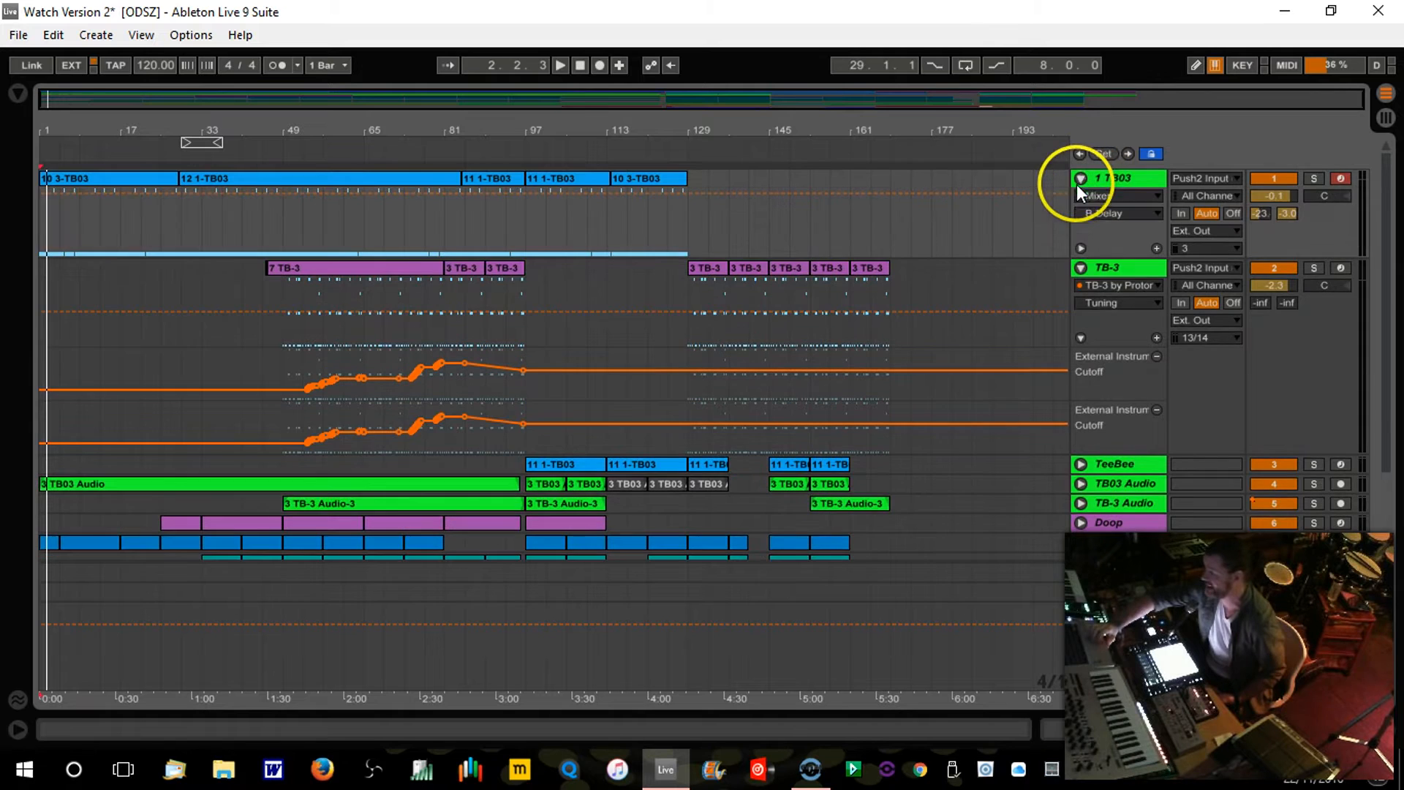
click(1080, 250)
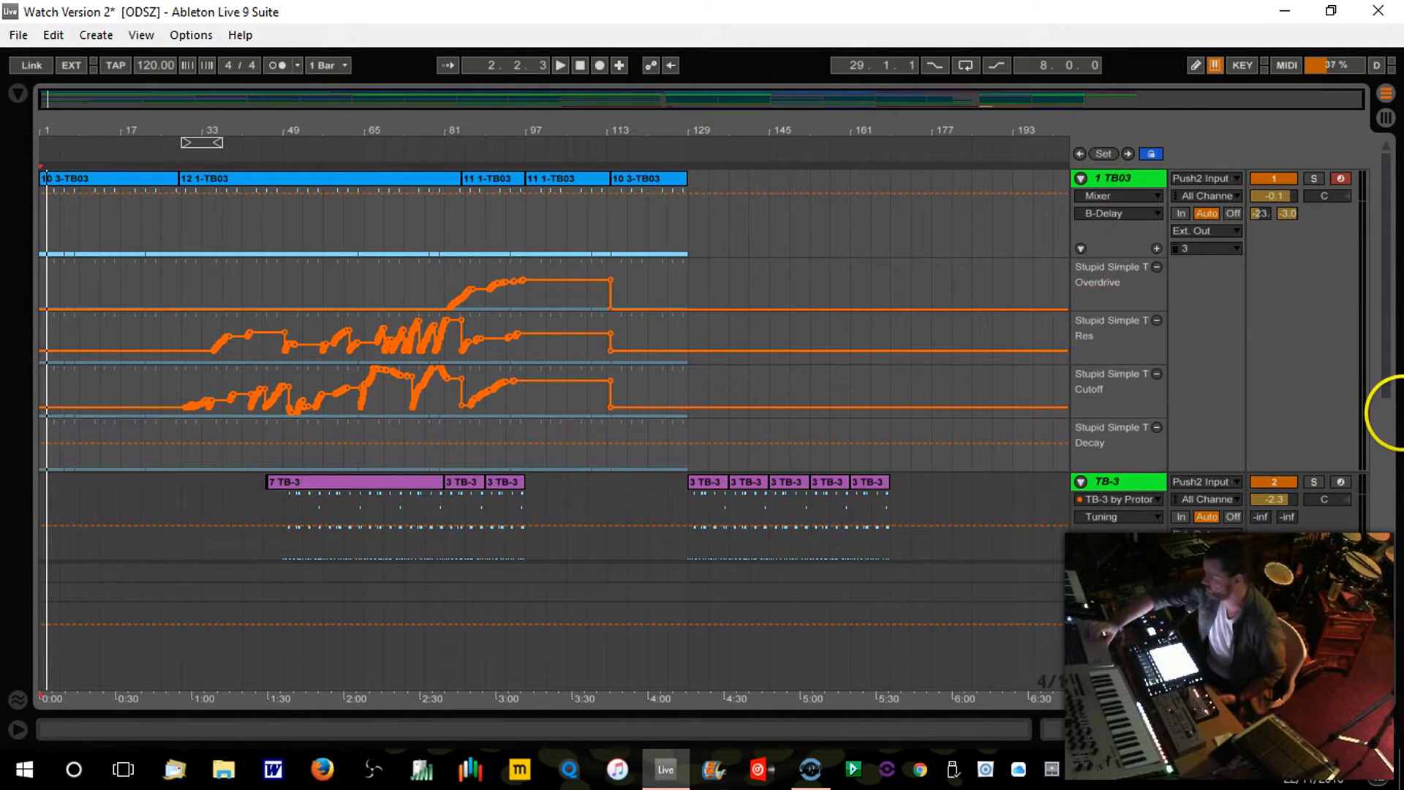
Step: Collapse the extra automation lanes of the TB-3 and 1 TB03 tracks, keeping both tracks unfolded
scroll(1389, 369, down, 3)
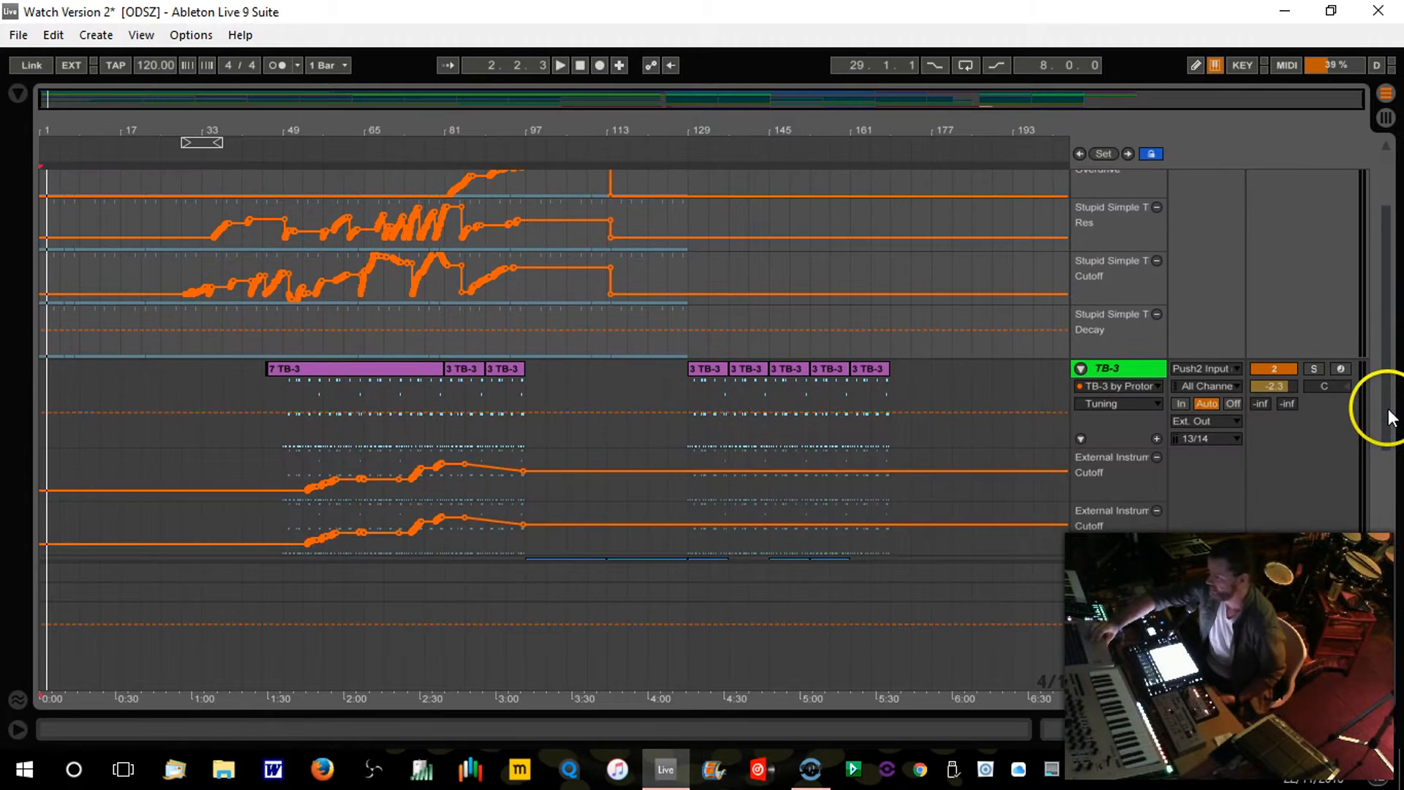
click(1081, 446)
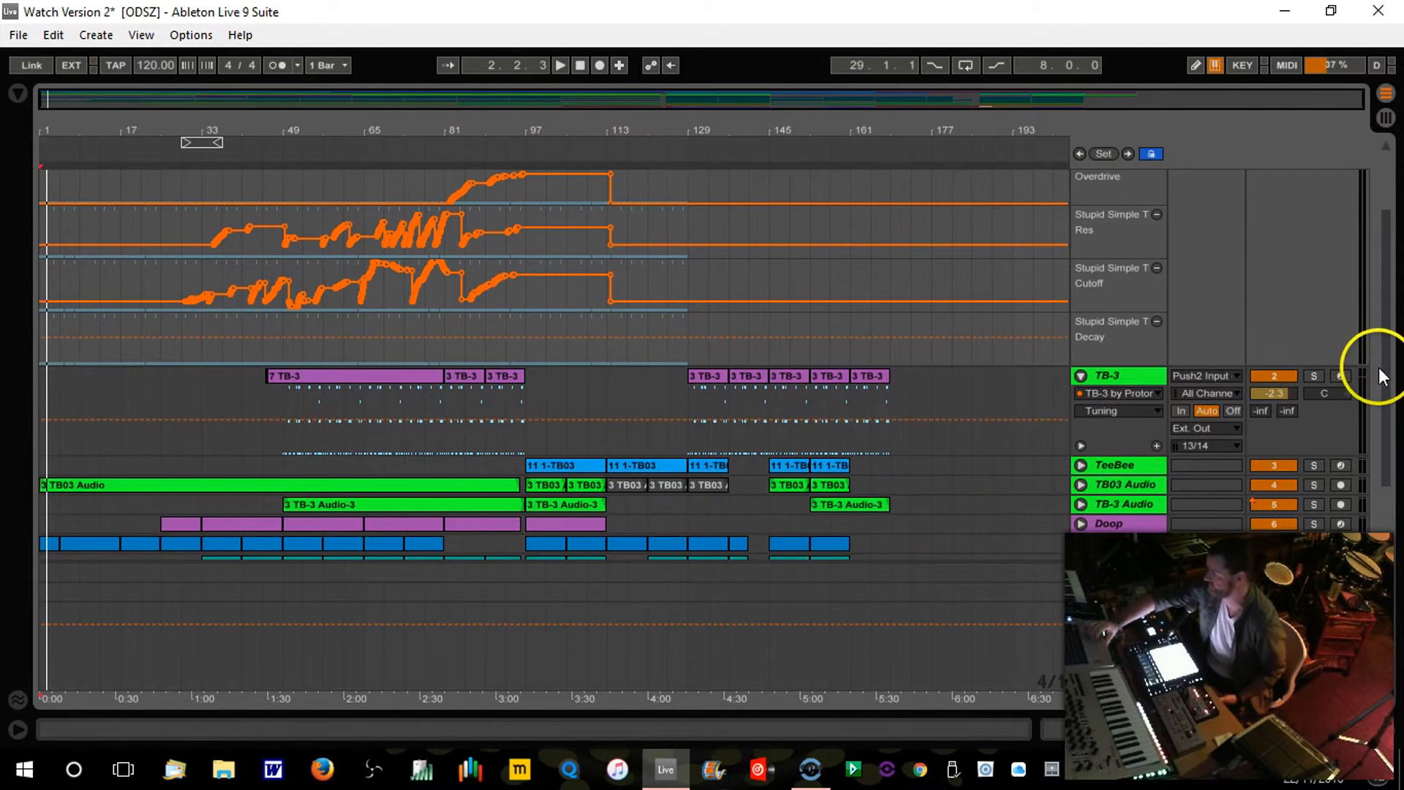
drag(1388, 368, 1387, 317)
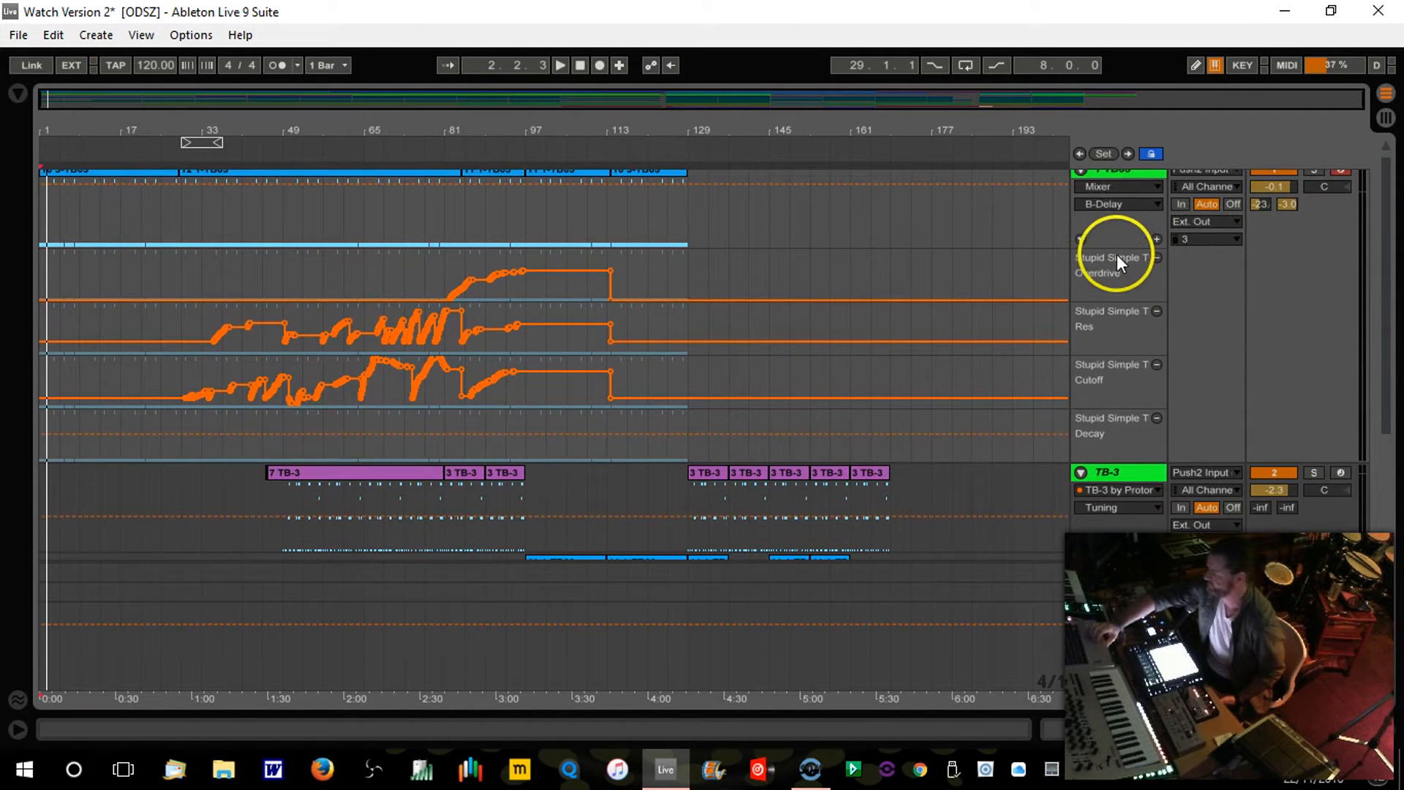
click(1081, 239)
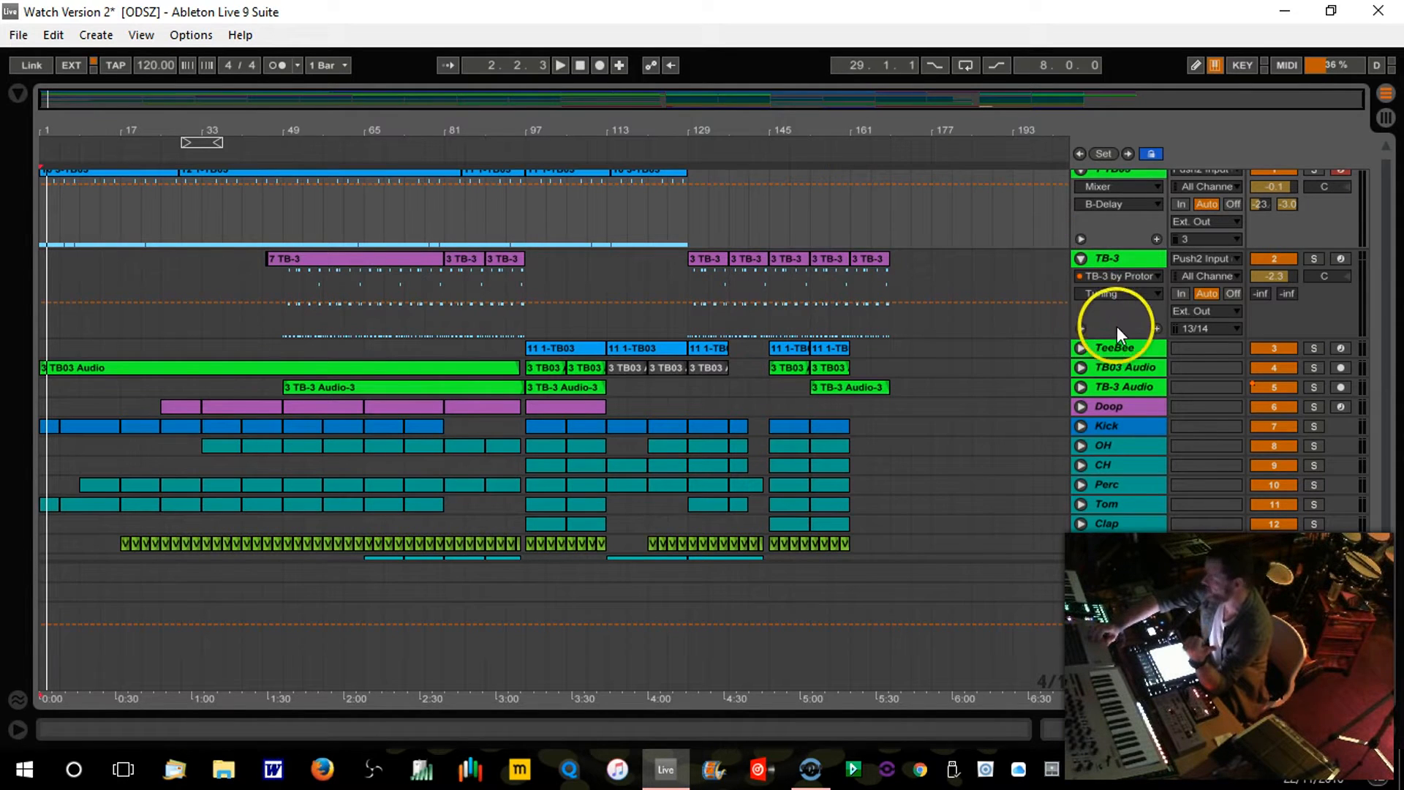
Step: Insert an audio track directly below TB-3 that takes its input from TB-3, and arm it for recording
click(1128, 256)
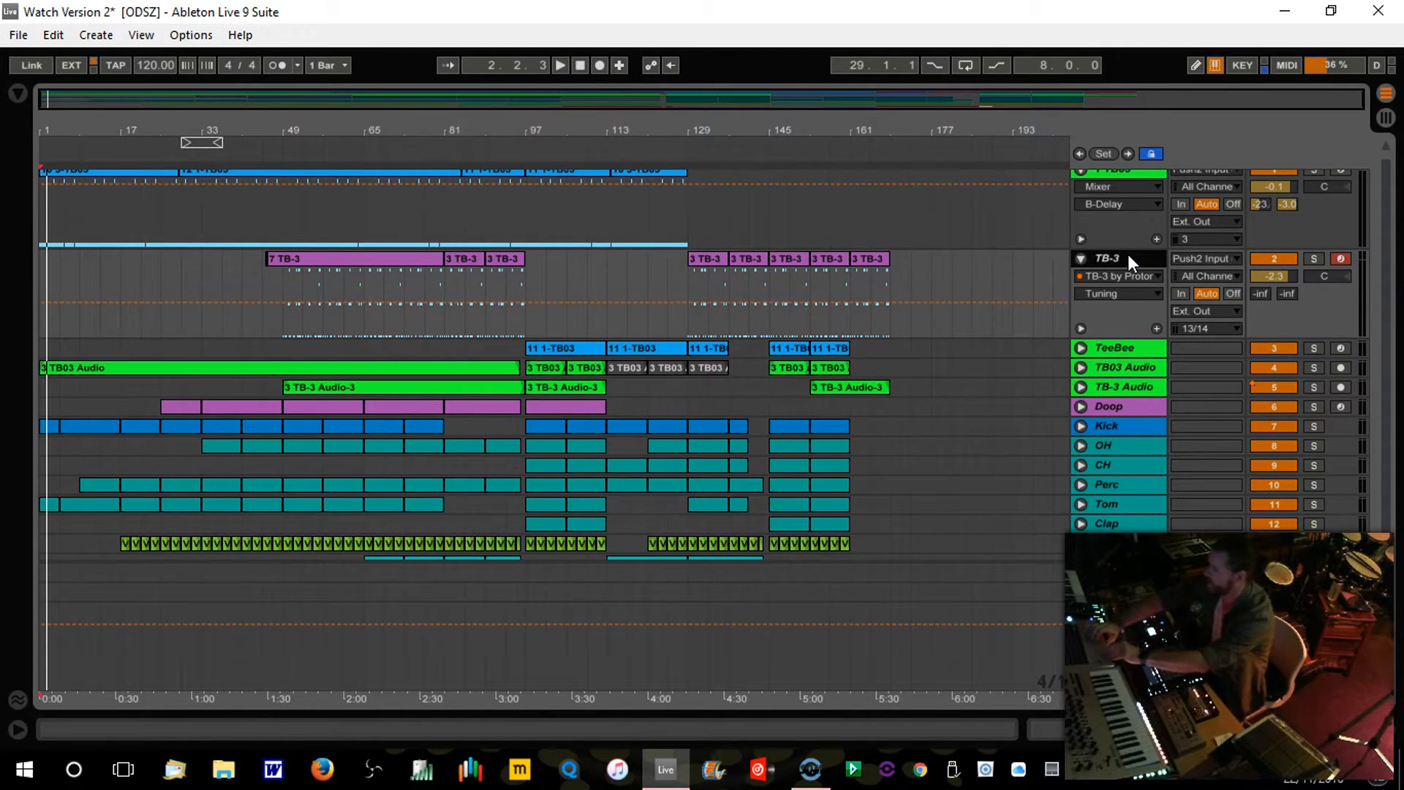
key(ctrl+t)
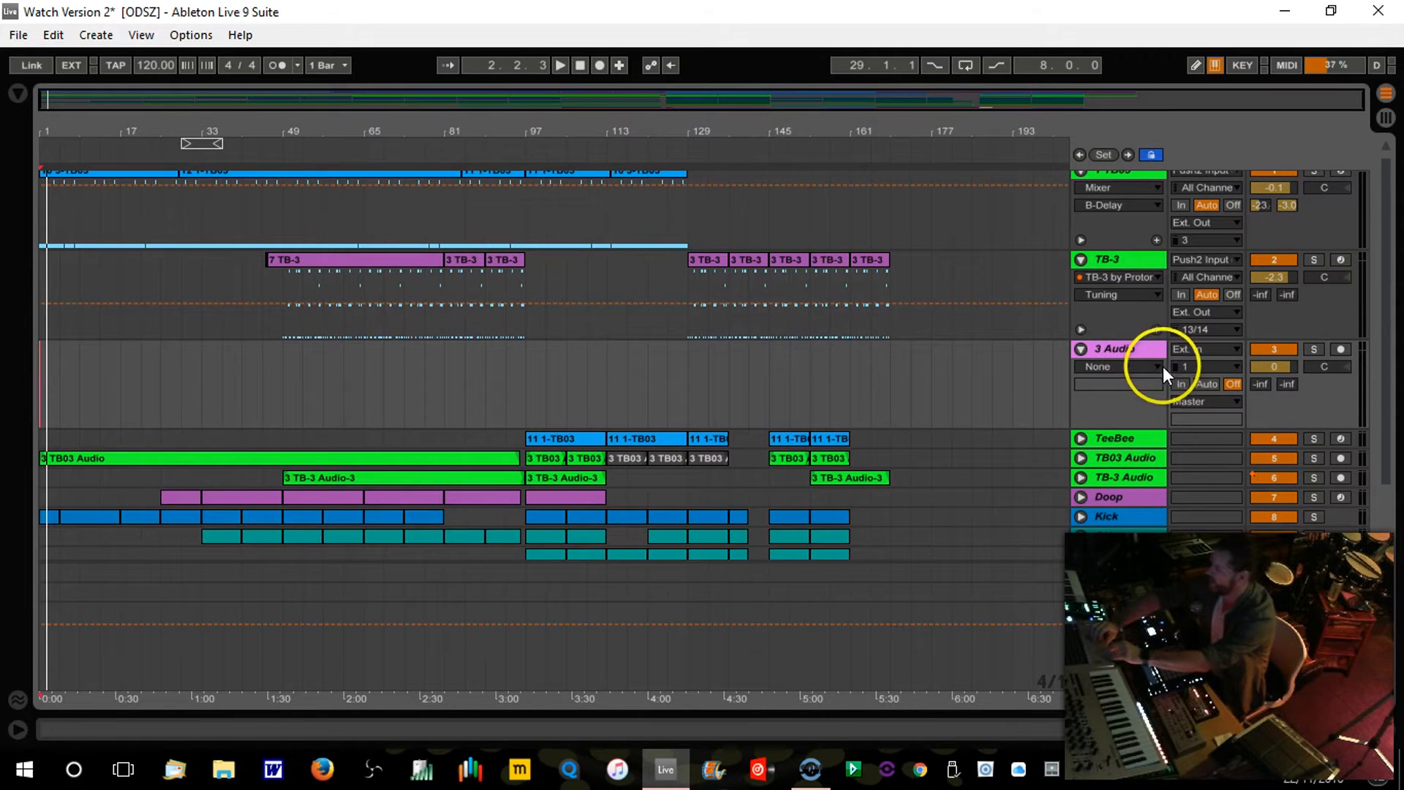
click(1234, 366)
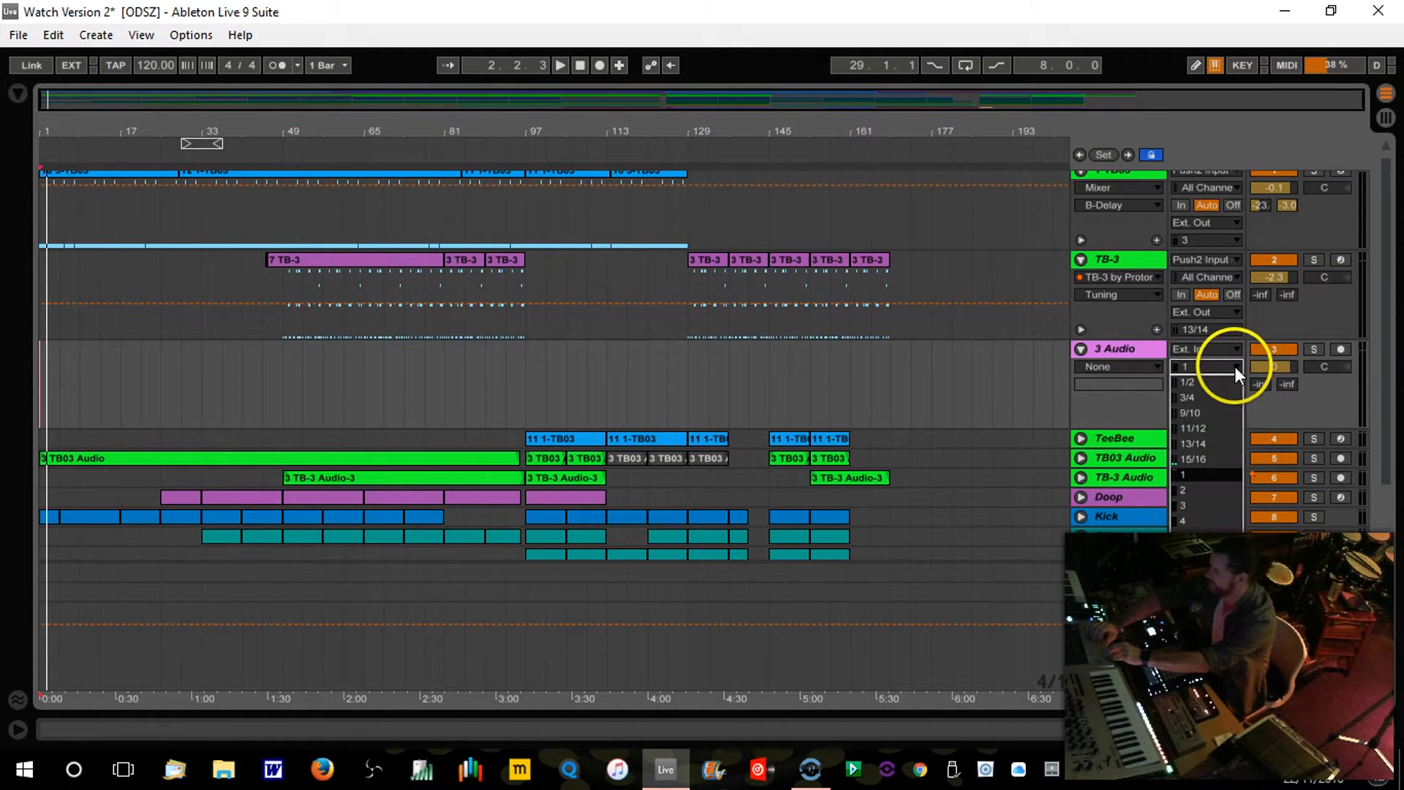
click(1234, 352)
click(1234, 352)
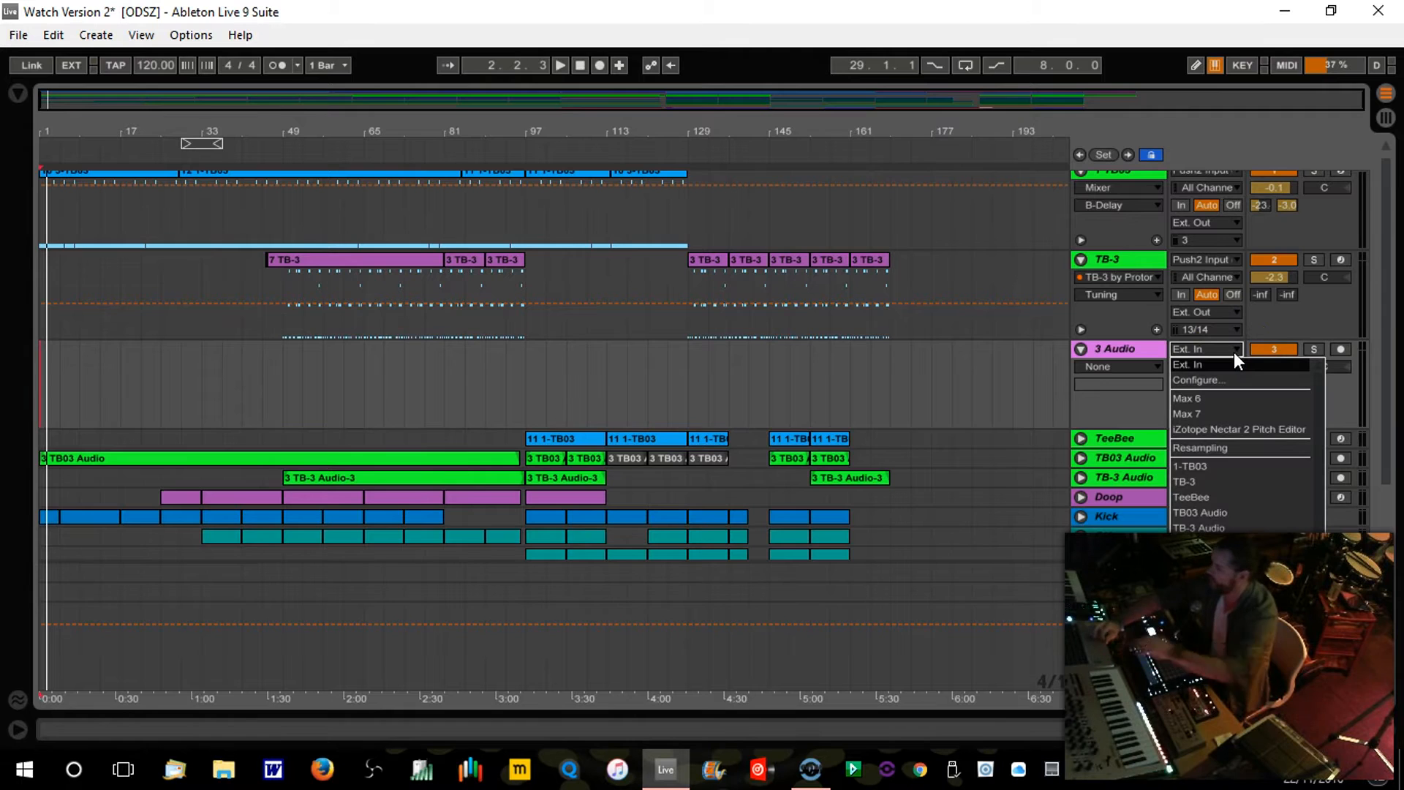
click(1186, 482)
click(1340, 350)
click(1340, 349)
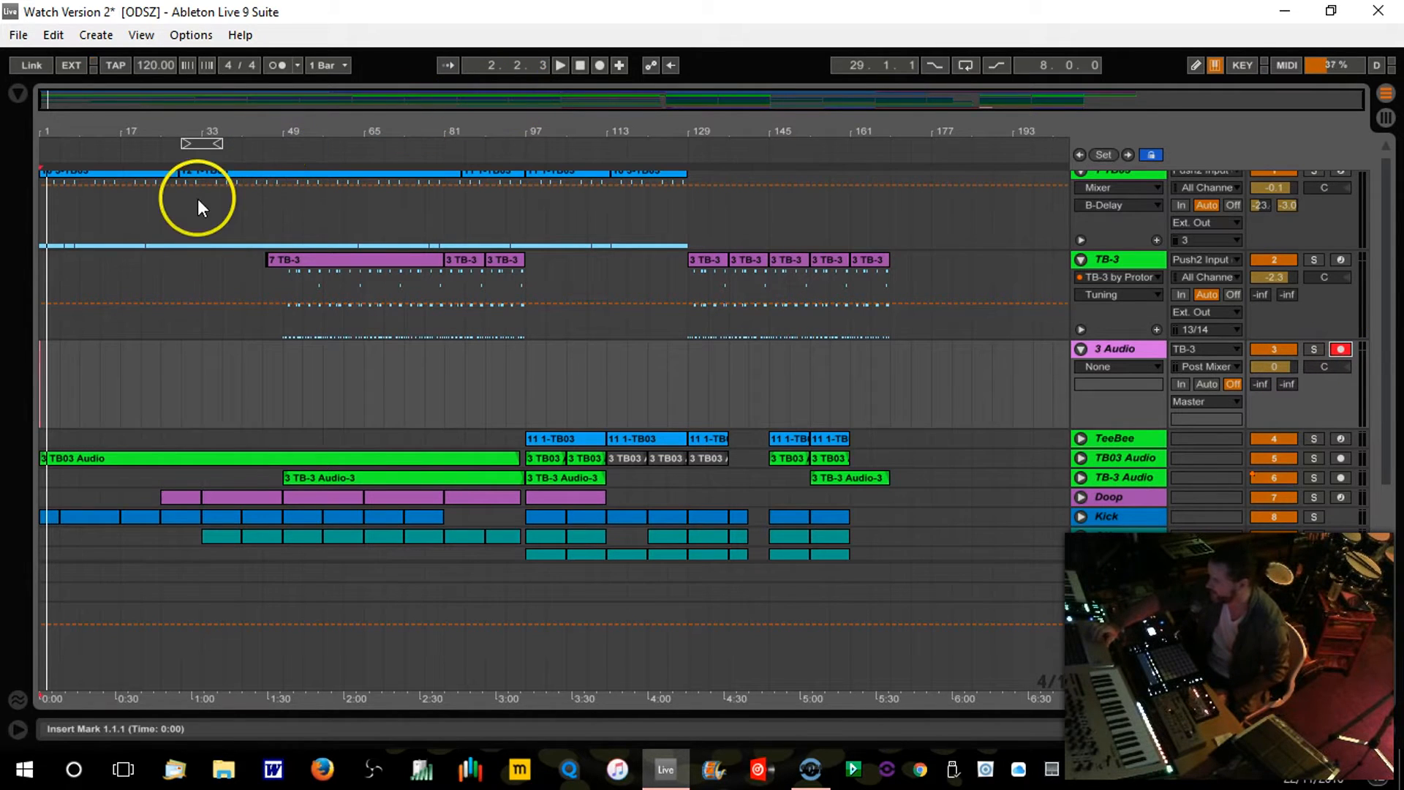
Step: Try to record the TB-3 track's output onto the 3 Audio track from about bar 50 to bar 55
click(254, 143)
click(579, 66)
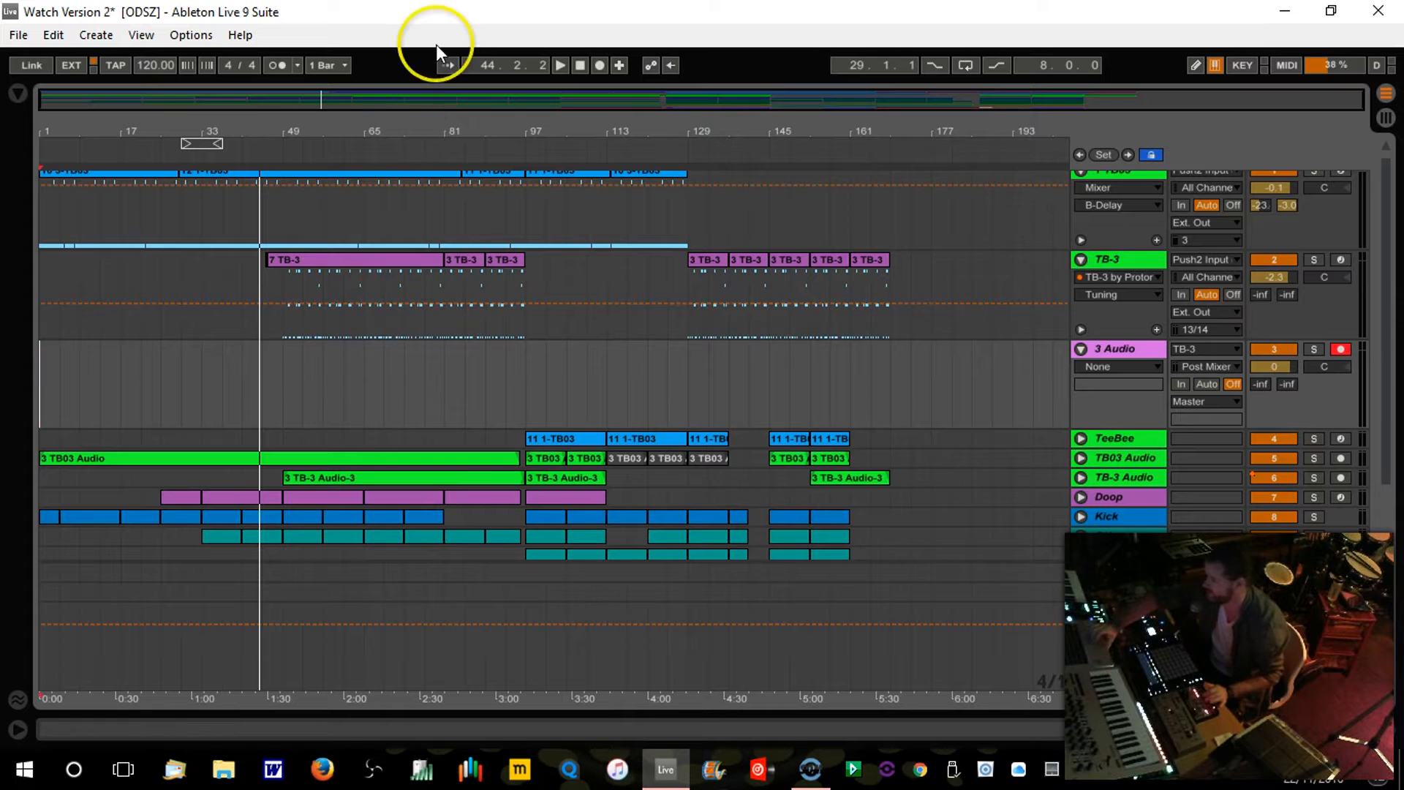
click(599, 65)
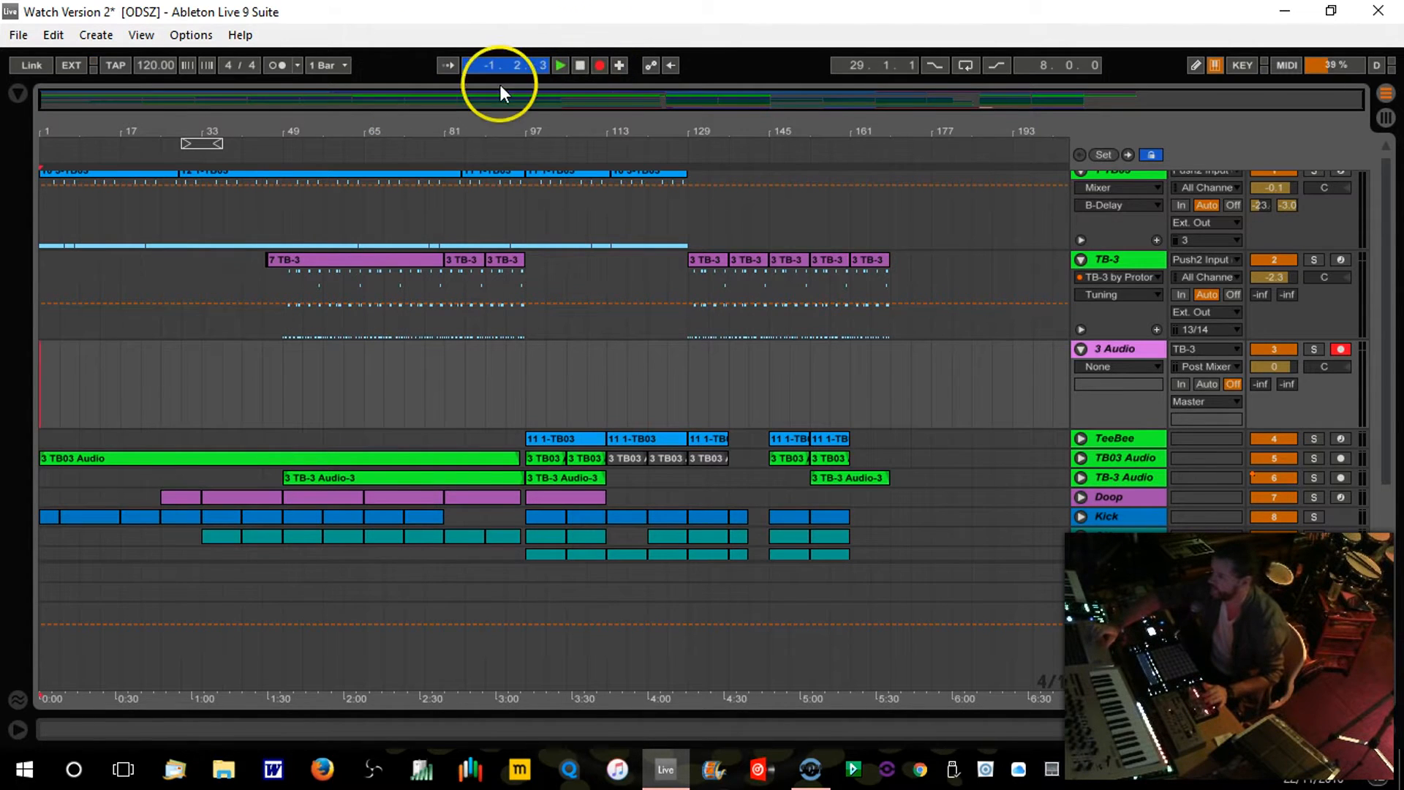
click(269, 152)
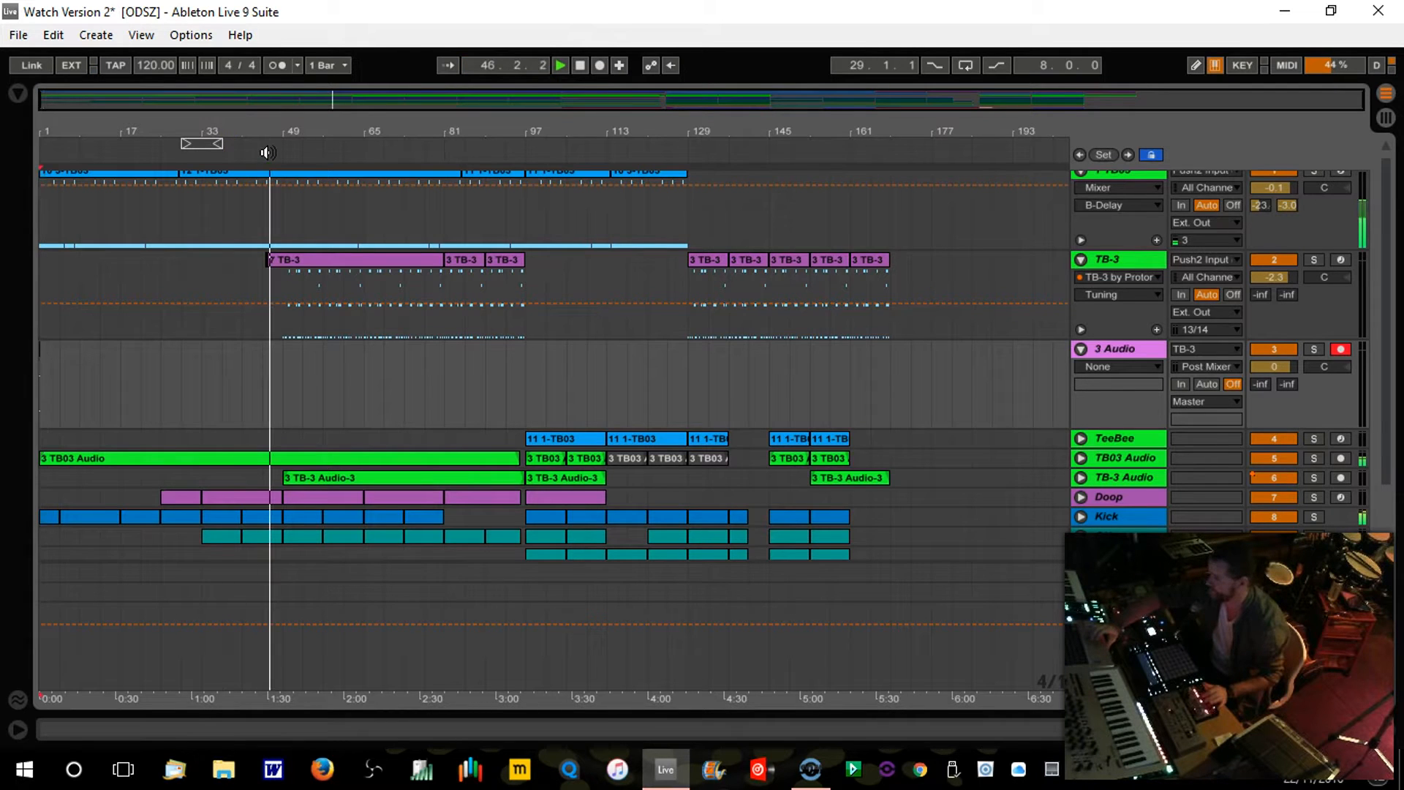
drag(298, 125, 300, 129)
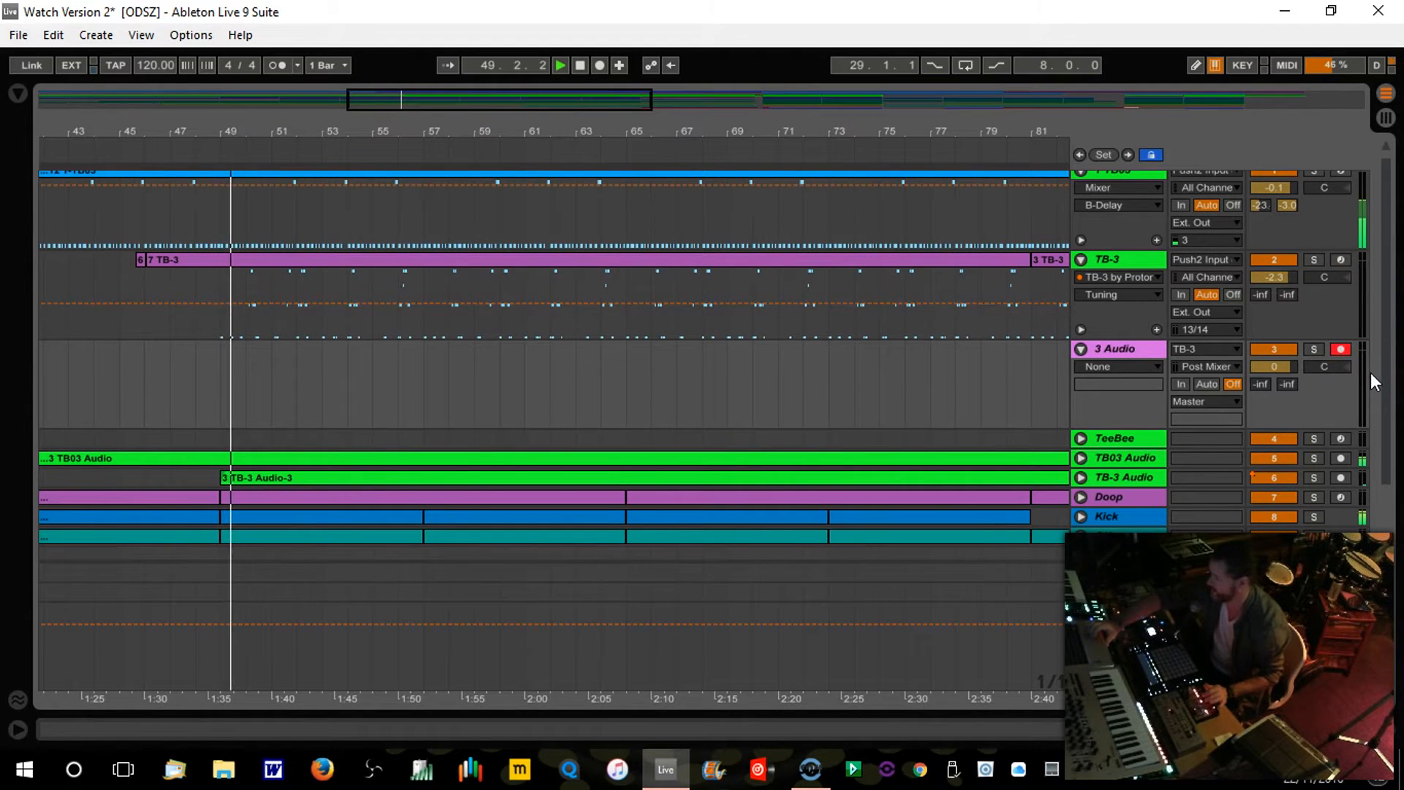
click(600, 65)
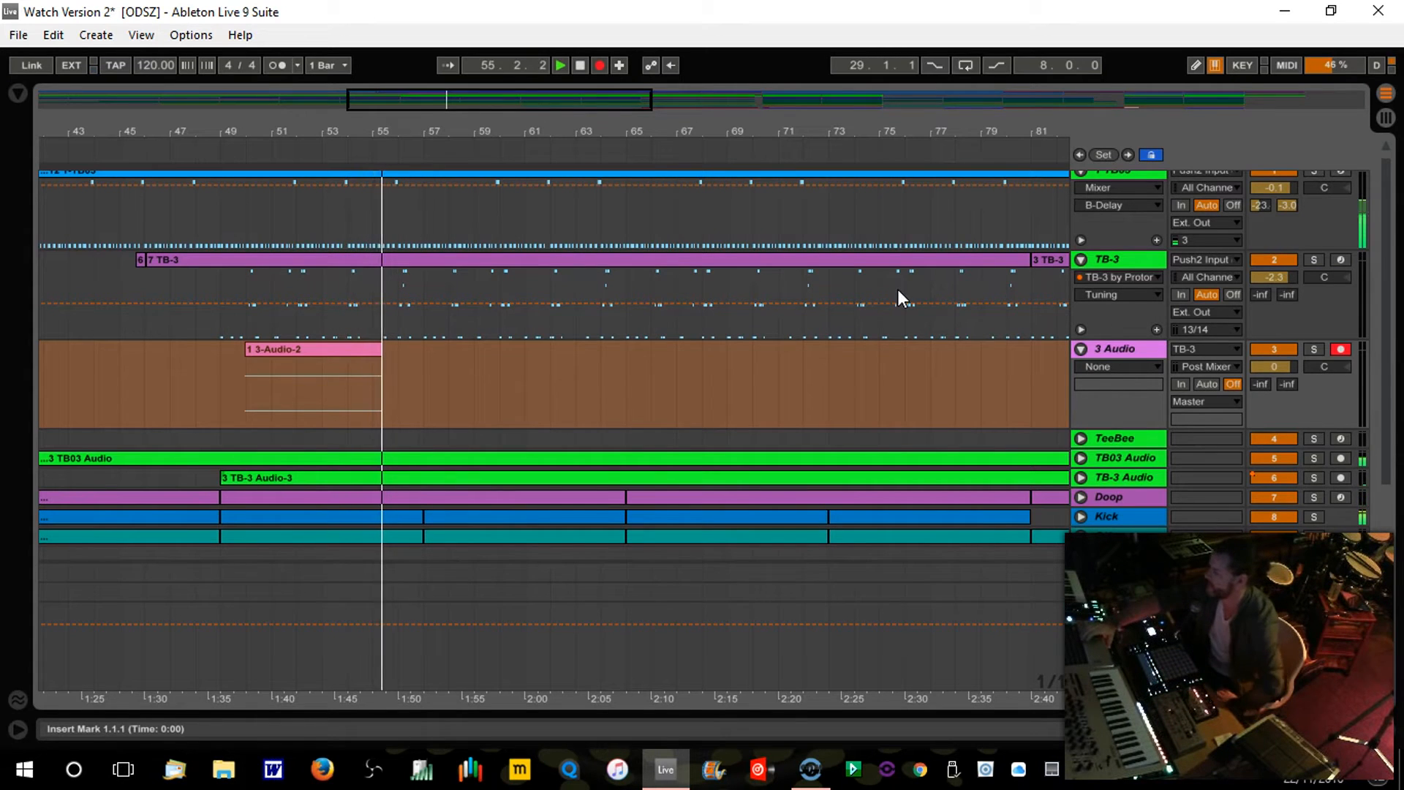
key(F9)
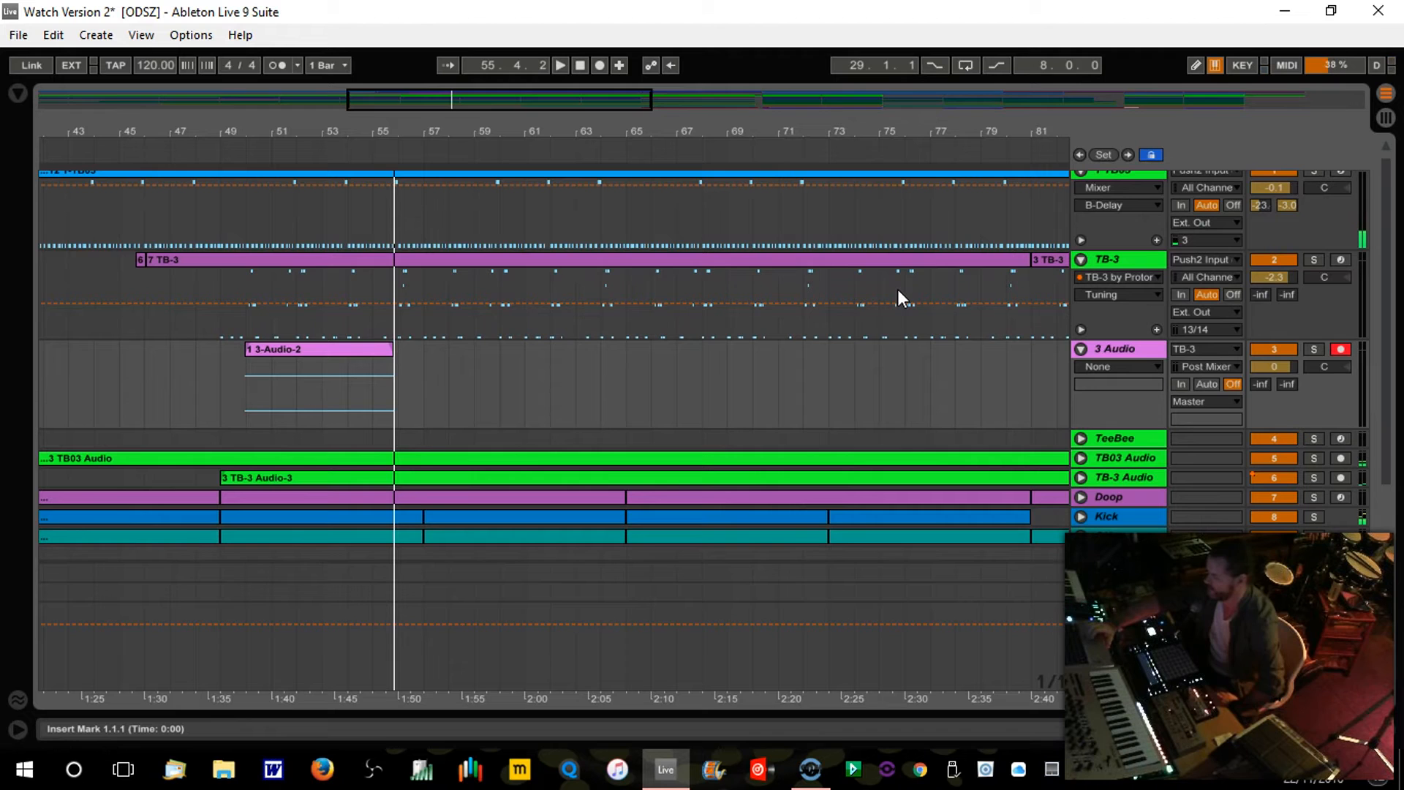
Step: Set the MIDI output of the TB-3 track's External Instrument to 3- MX-1 USB3 CTRL on Ch. 2
click(1125, 257)
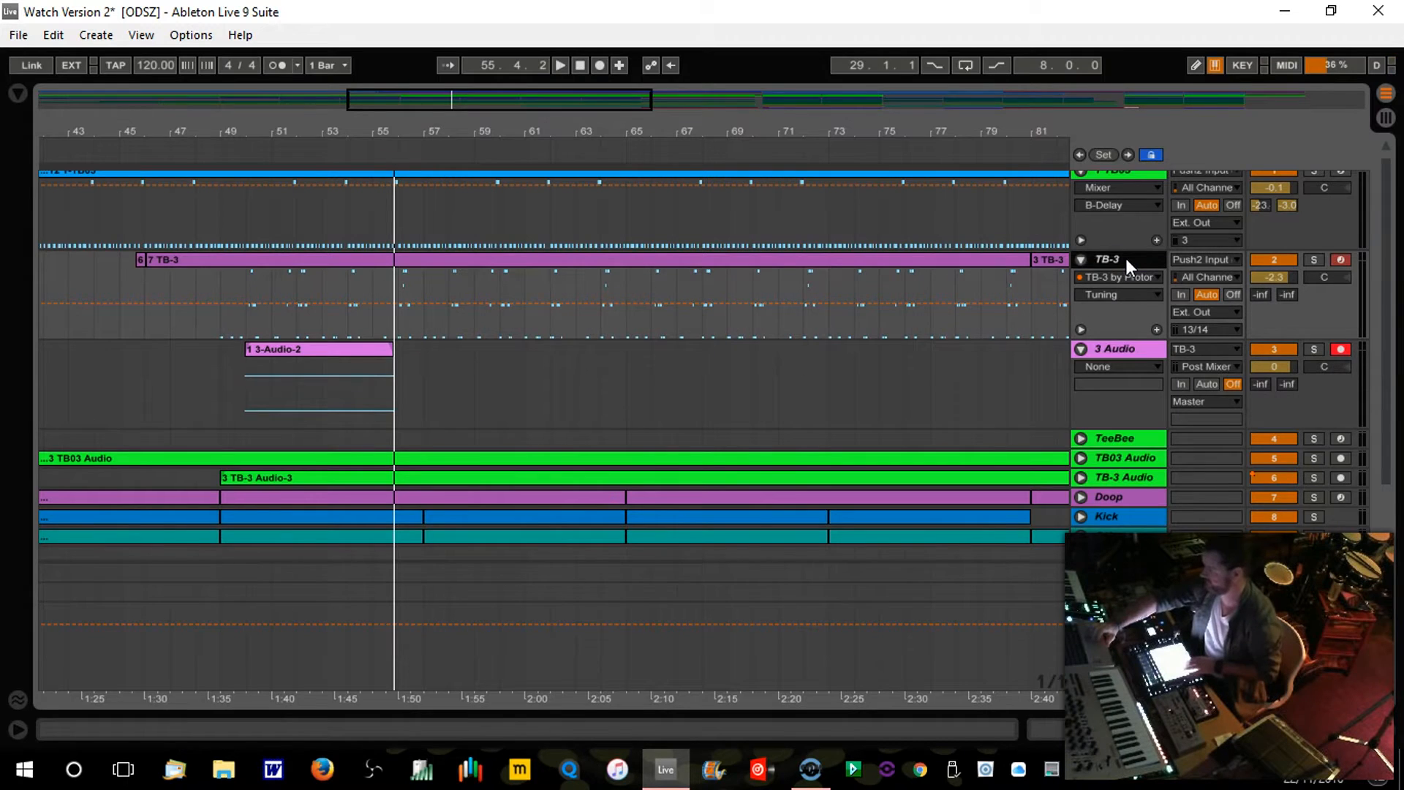
double_click(1125, 257)
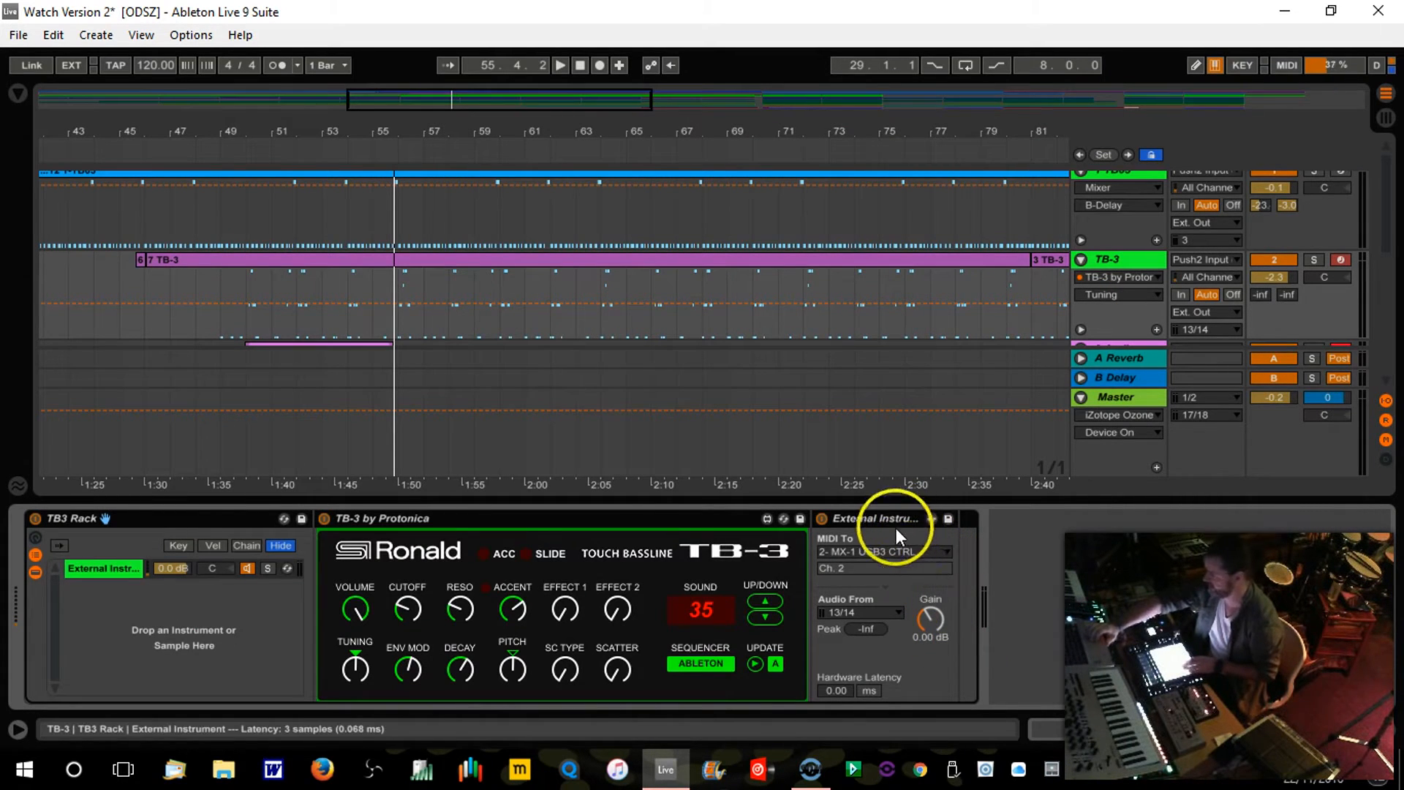
click(924, 552)
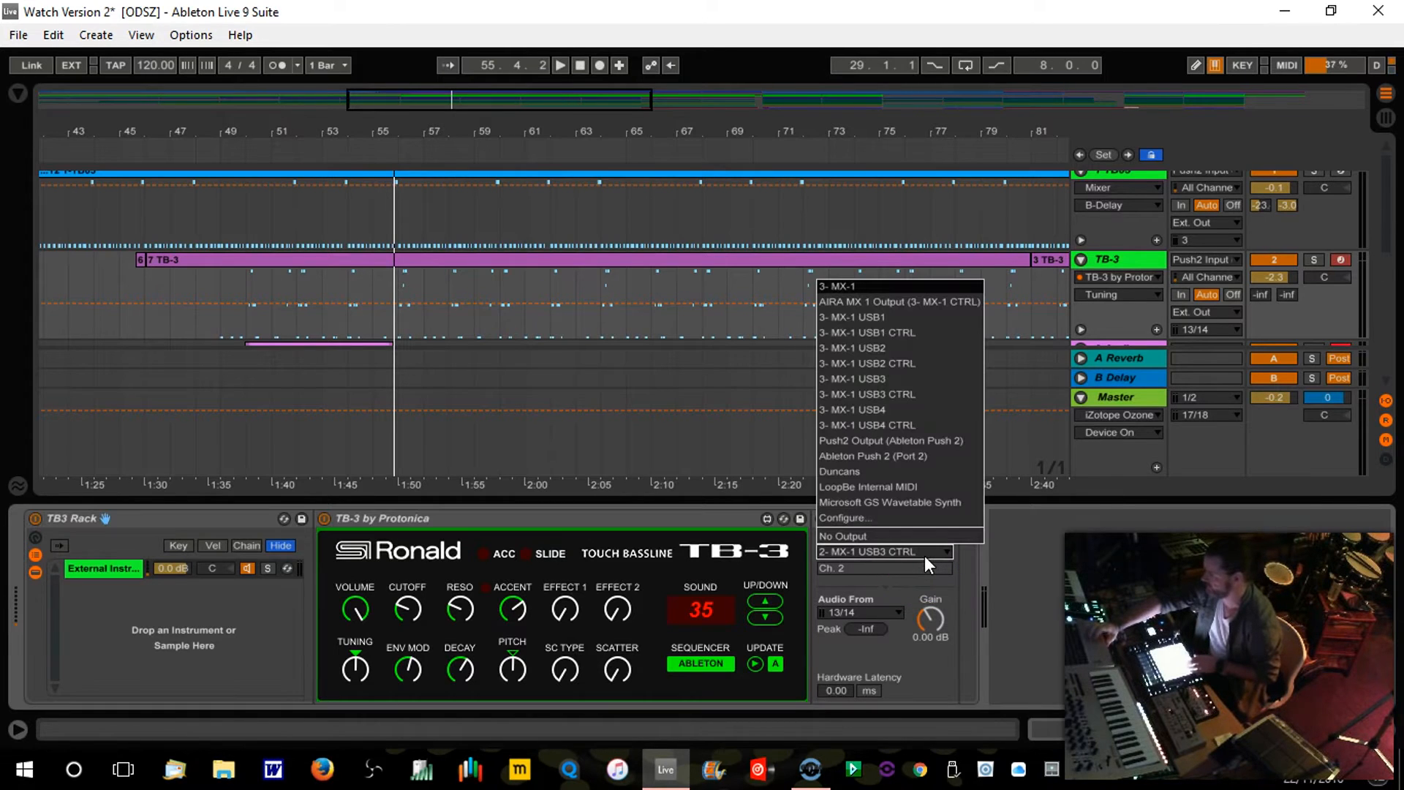
click(927, 392)
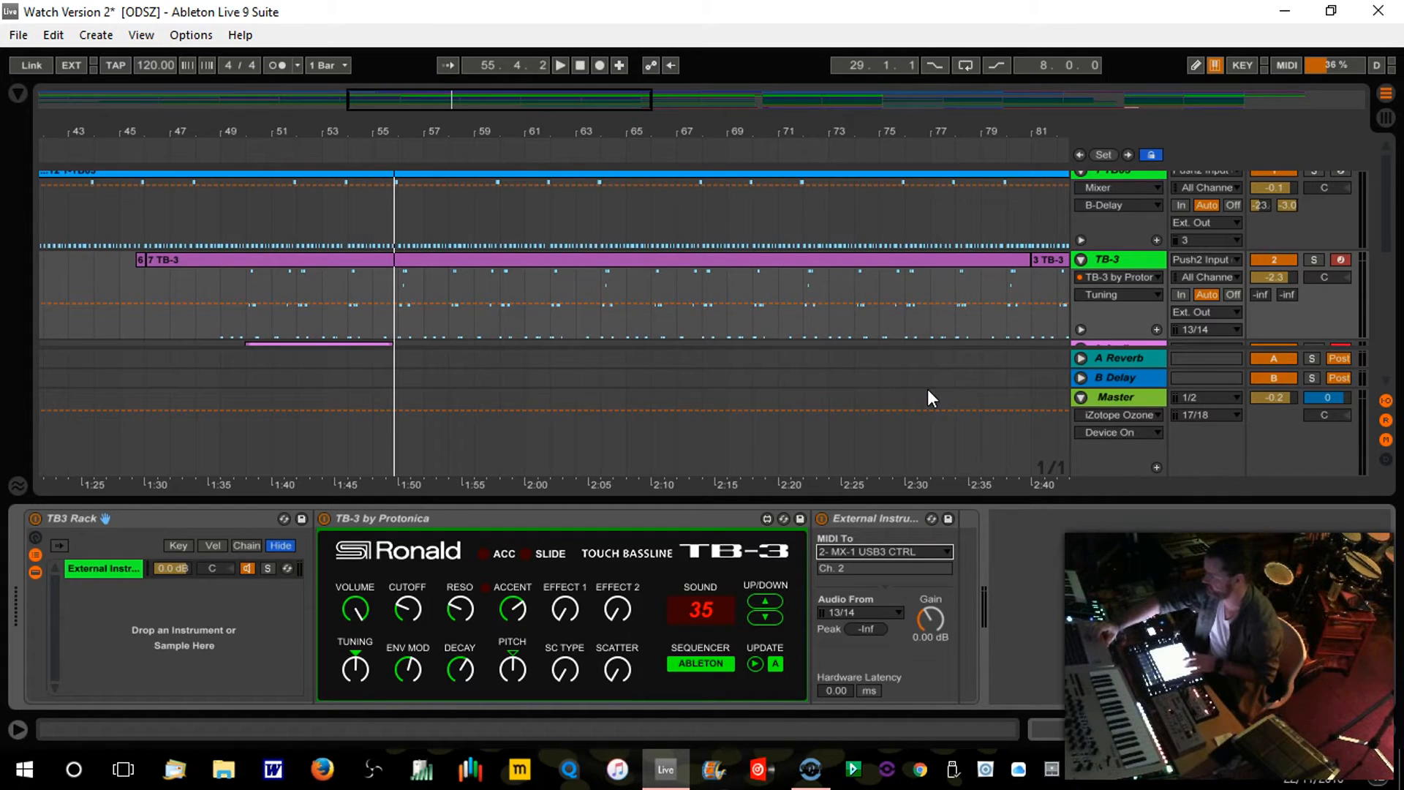
click(947, 568)
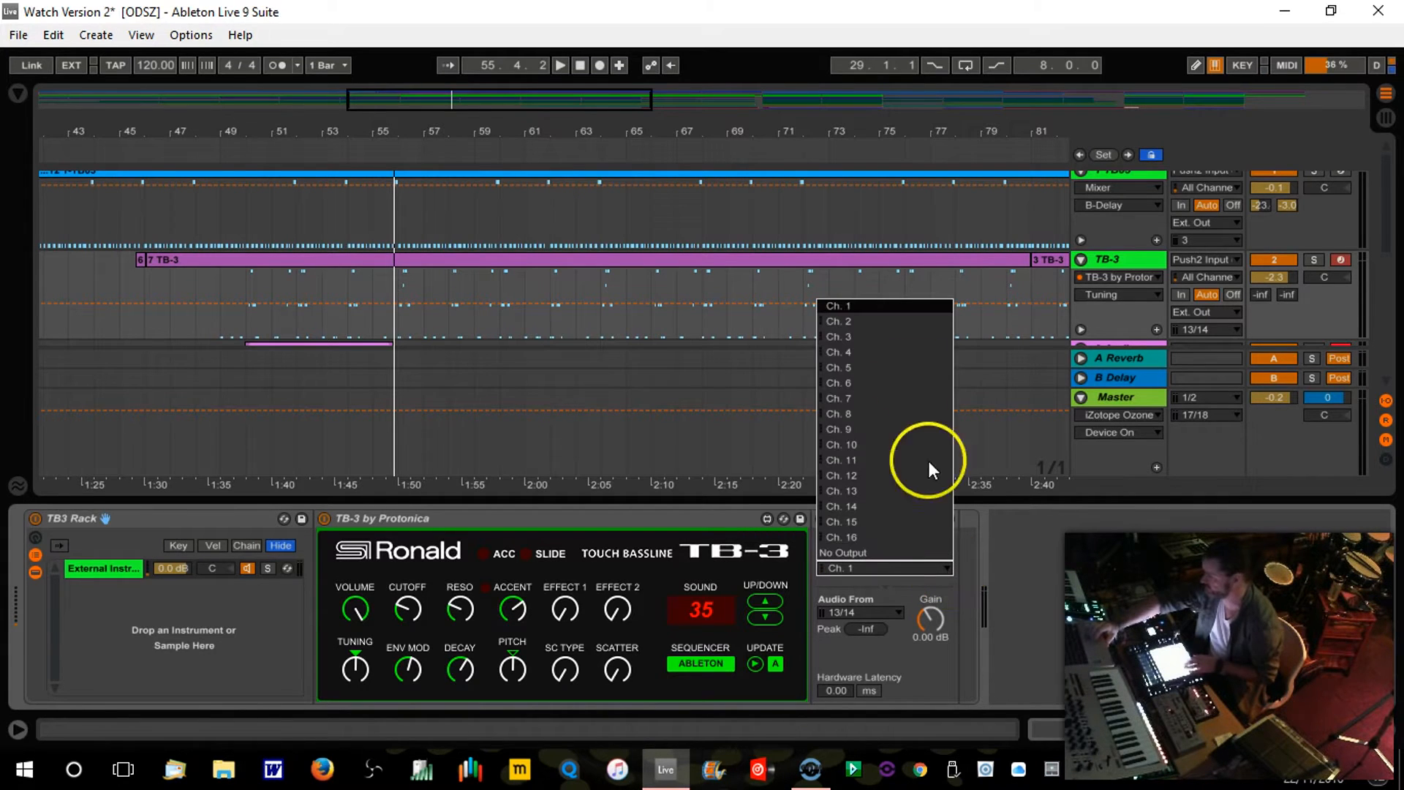
click(896, 323)
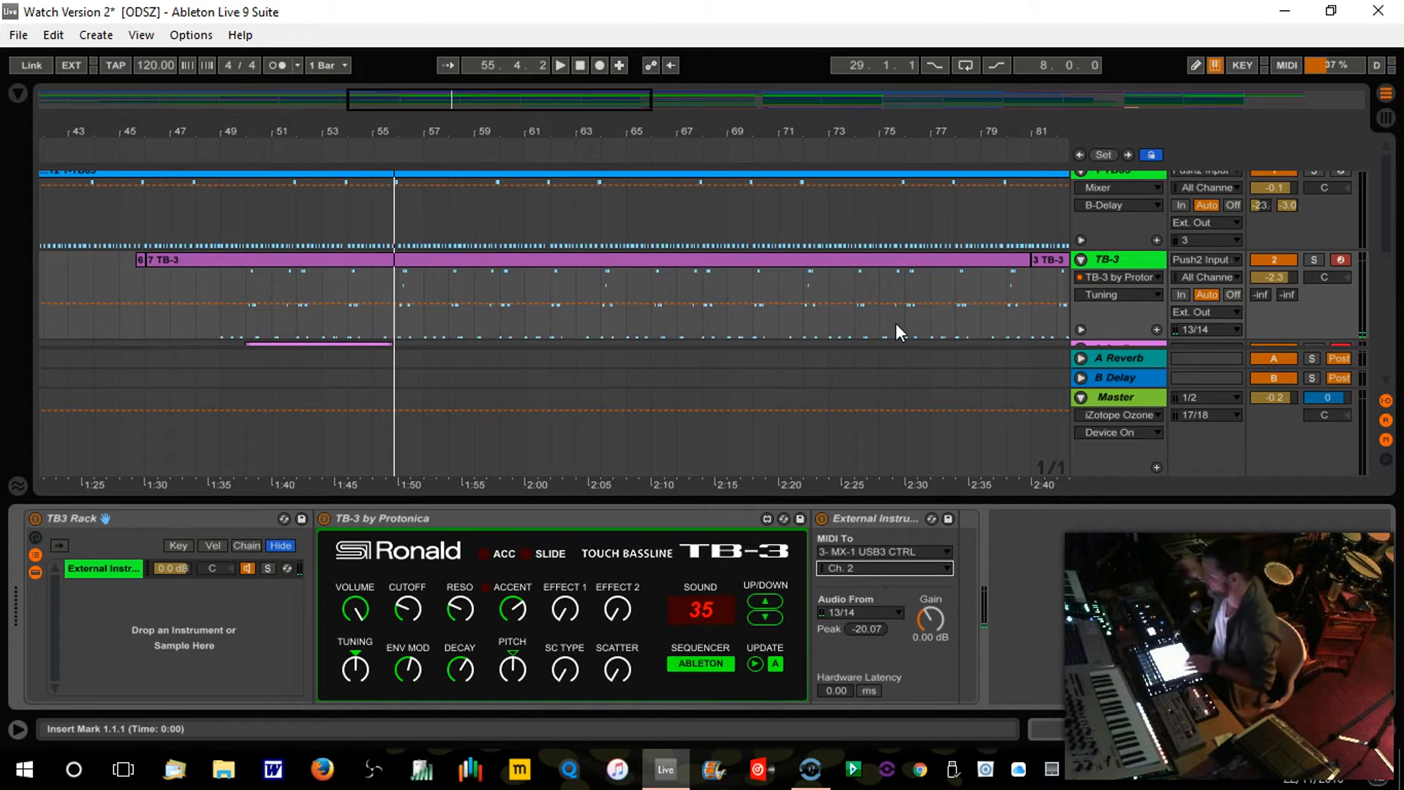
Step: Hide the device view and delete the recorded clip from the 3 Audio track
click(1380, 787)
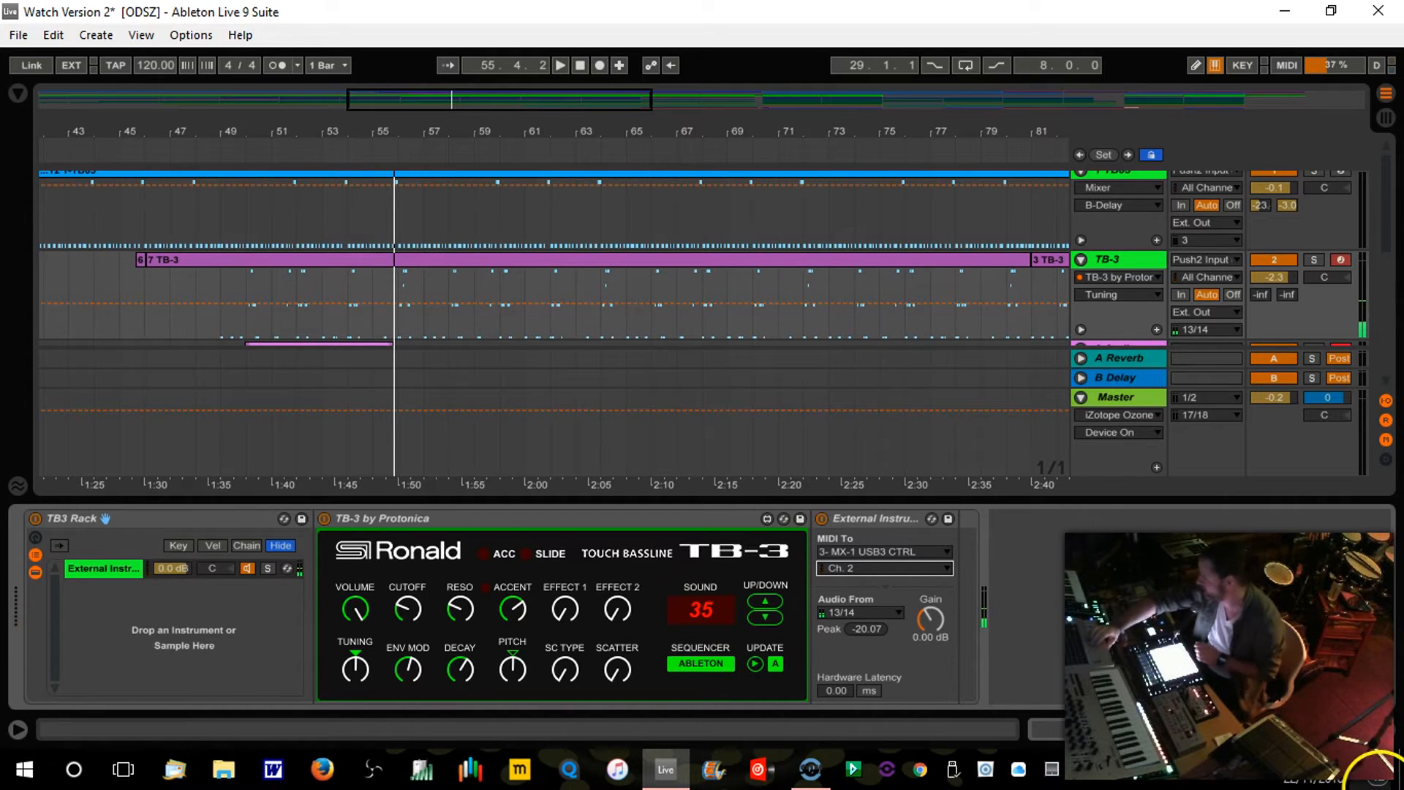
click(1388, 743)
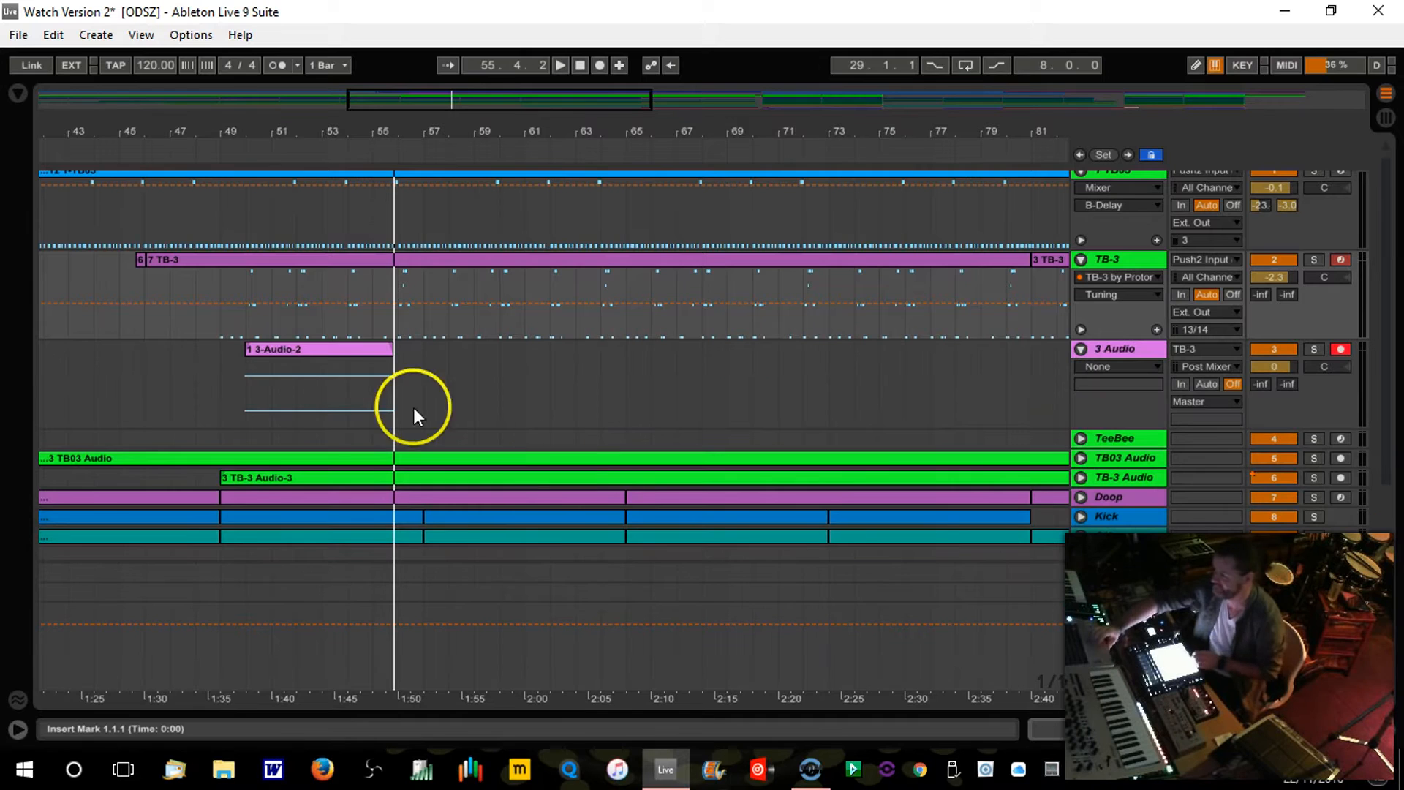
click(343, 349)
key(Delete)
Step: Play from just after bar 49 and record the TB-3 output onto the 3 Audio track from about bar 50 to bar 59
click(241, 131)
key(space)
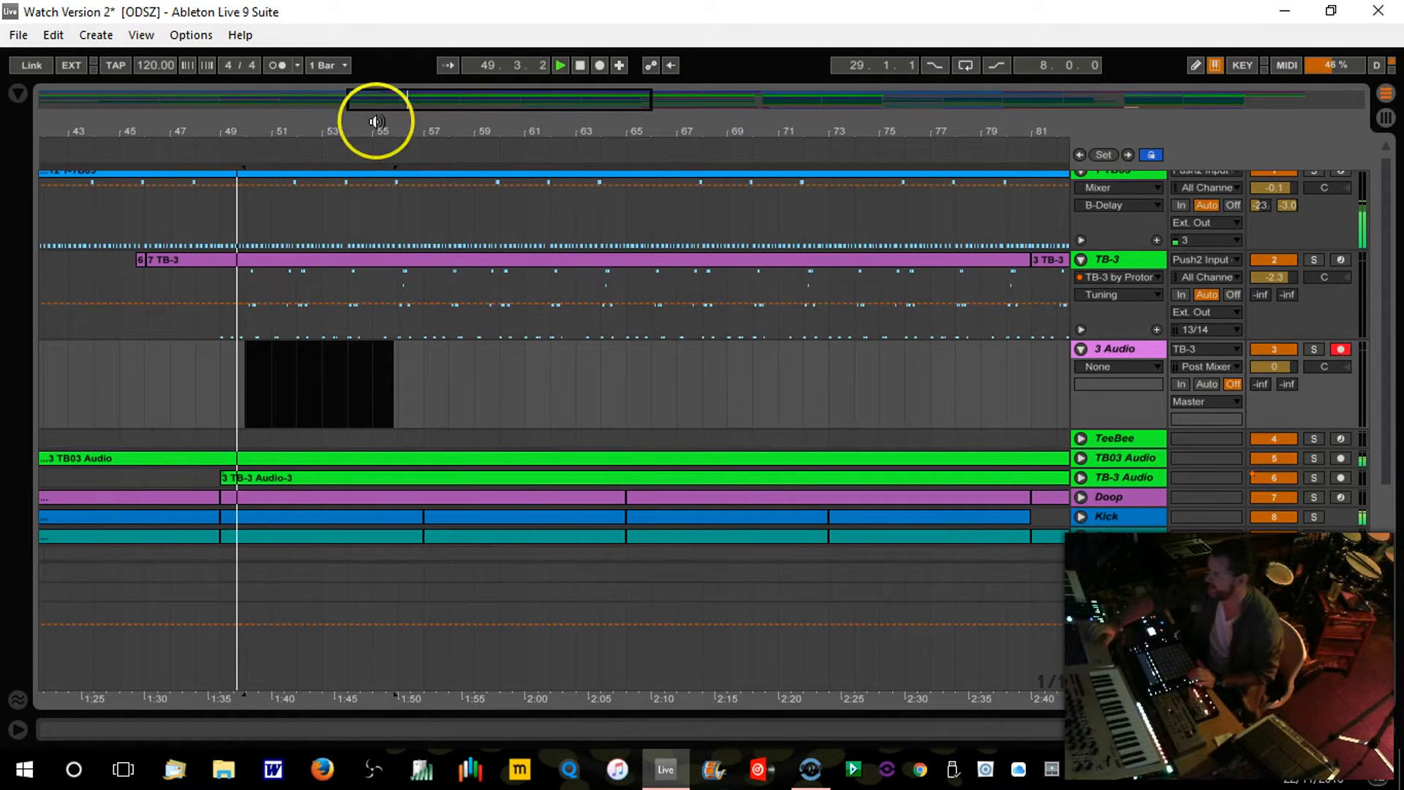
click(595, 66)
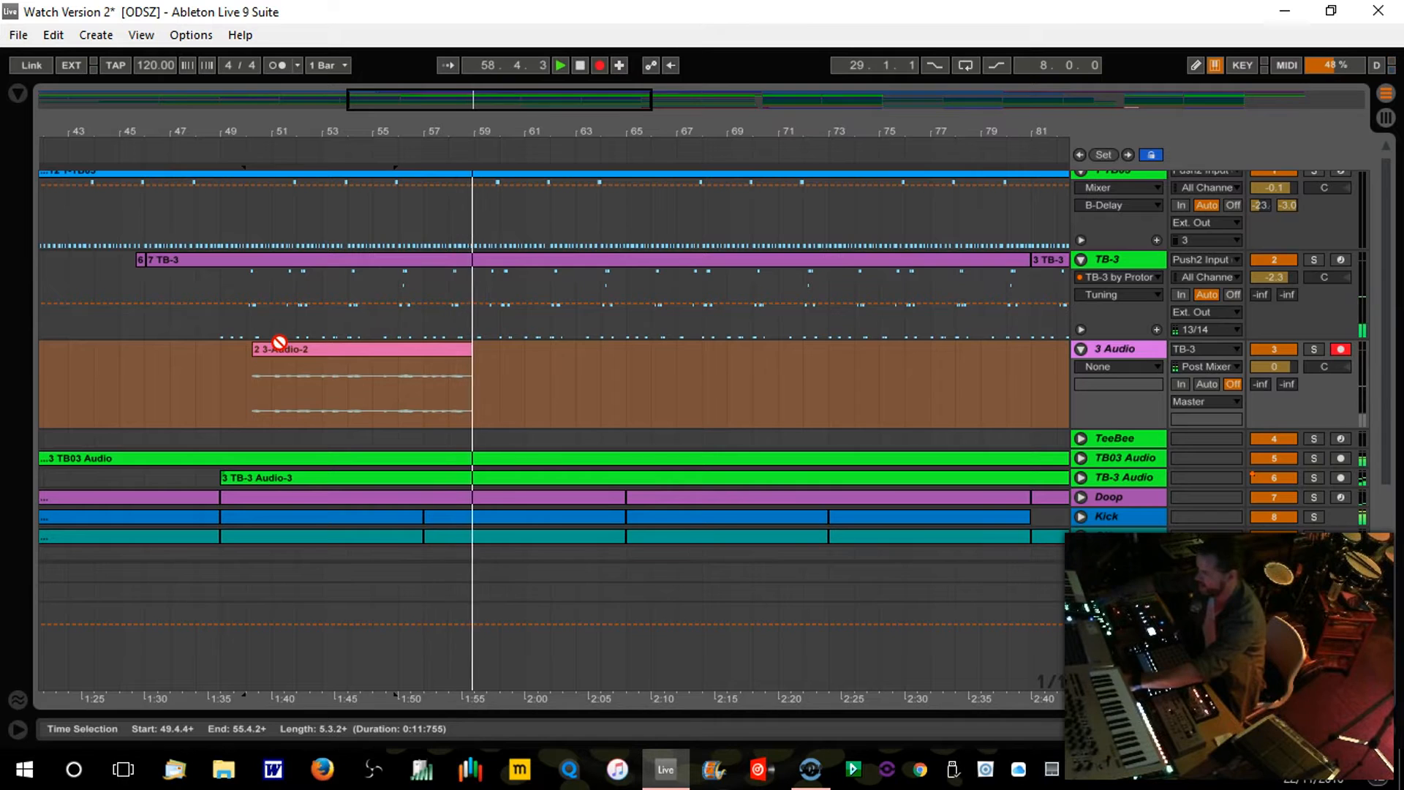
key(space)
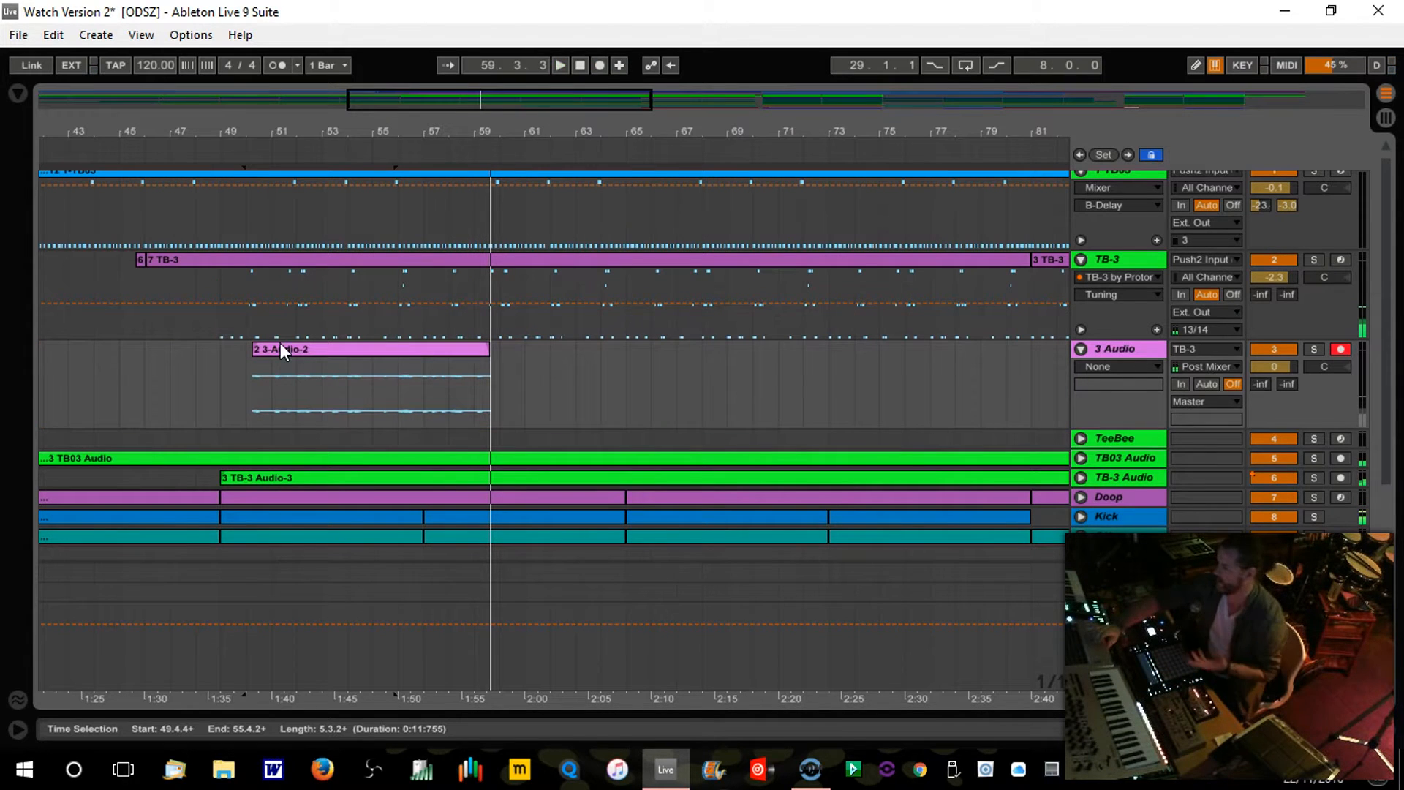
Step: Open the new clip on the 3 Audio track and raise its gain to 5.19 dB
drag(276, 132, 275, 143)
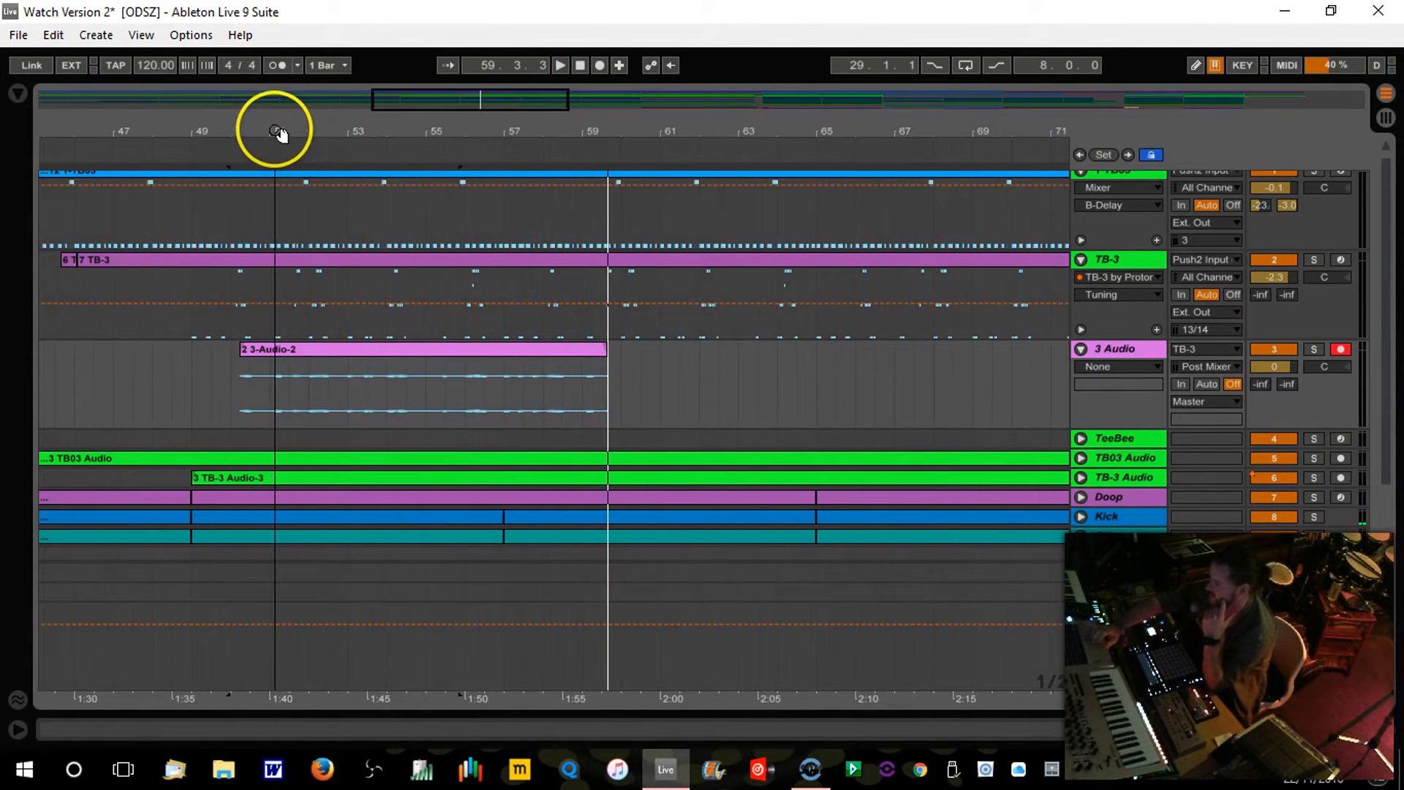
double_click(338, 350)
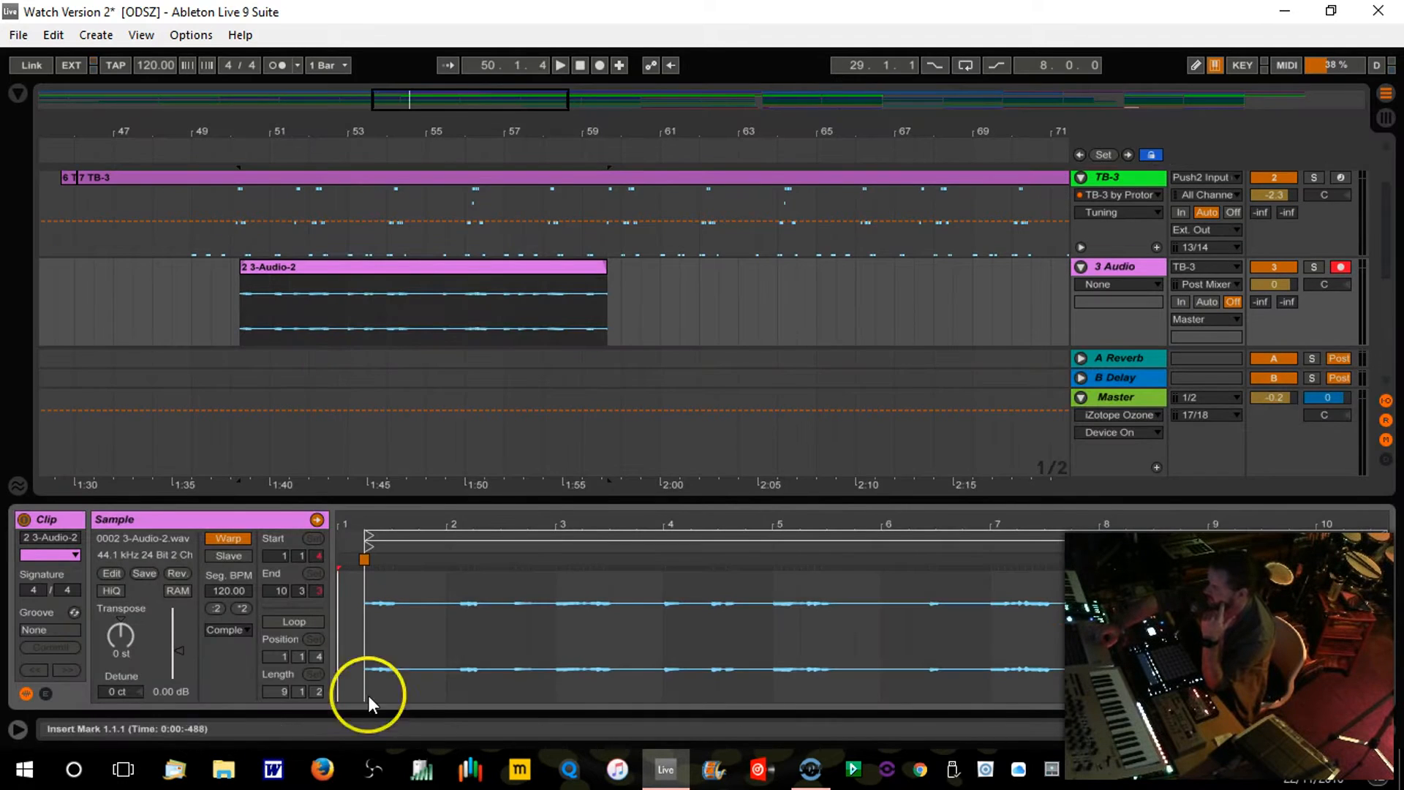
mouse_move(178, 649)
mouse_down()
mouse_move(147, 636)
mouse_move(182, 646)
mouse_up()
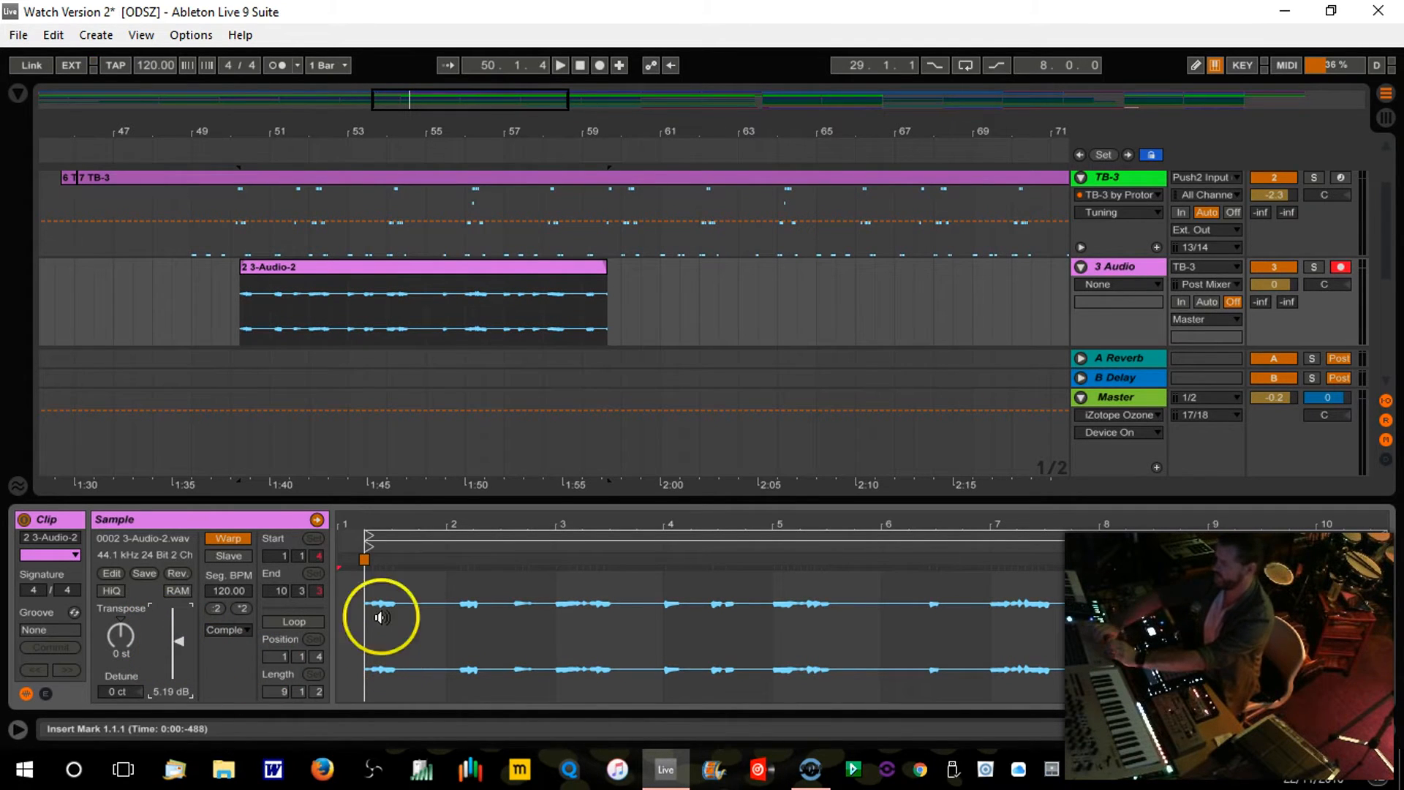
Step: Check the input, output and overall latency values in the audio preferences
click(191, 35)
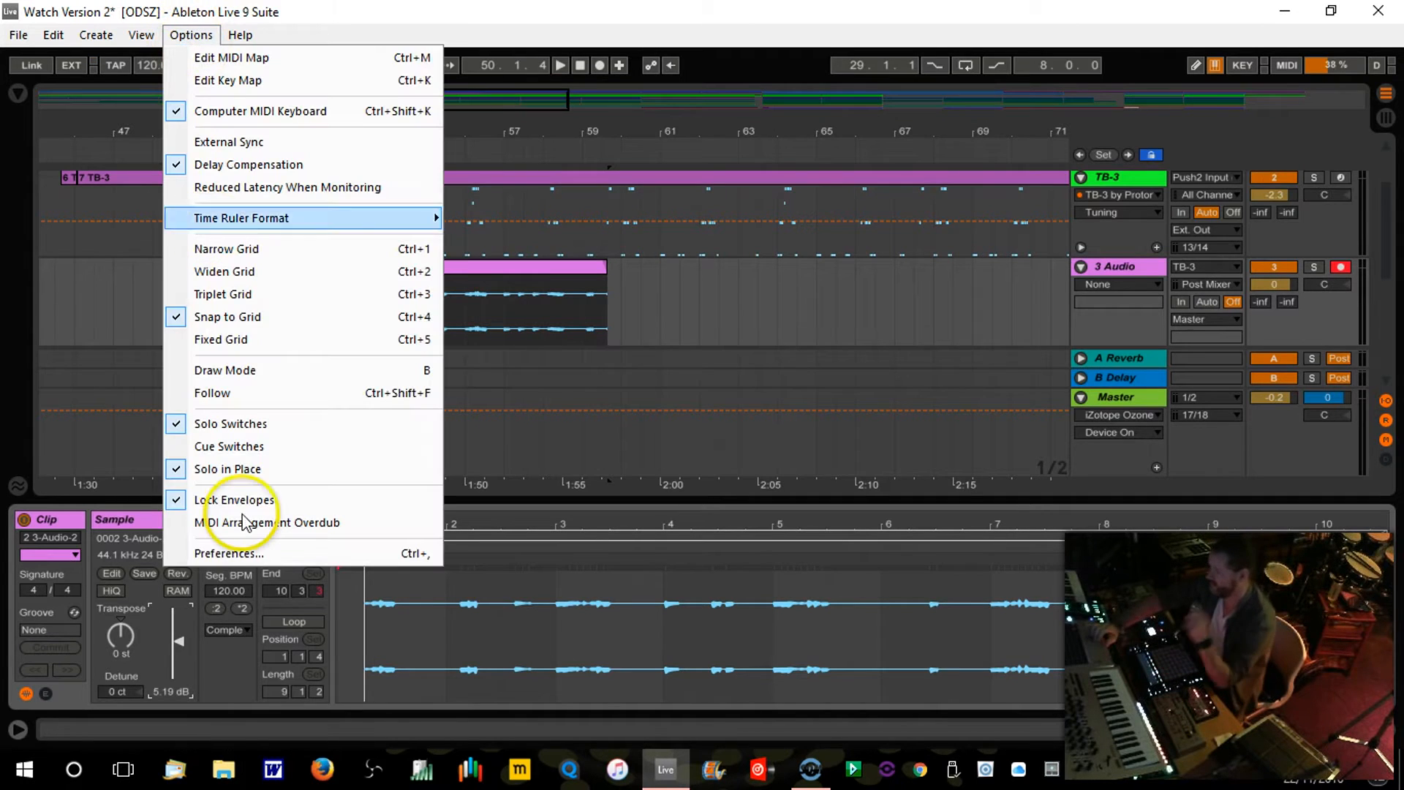
click(242, 552)
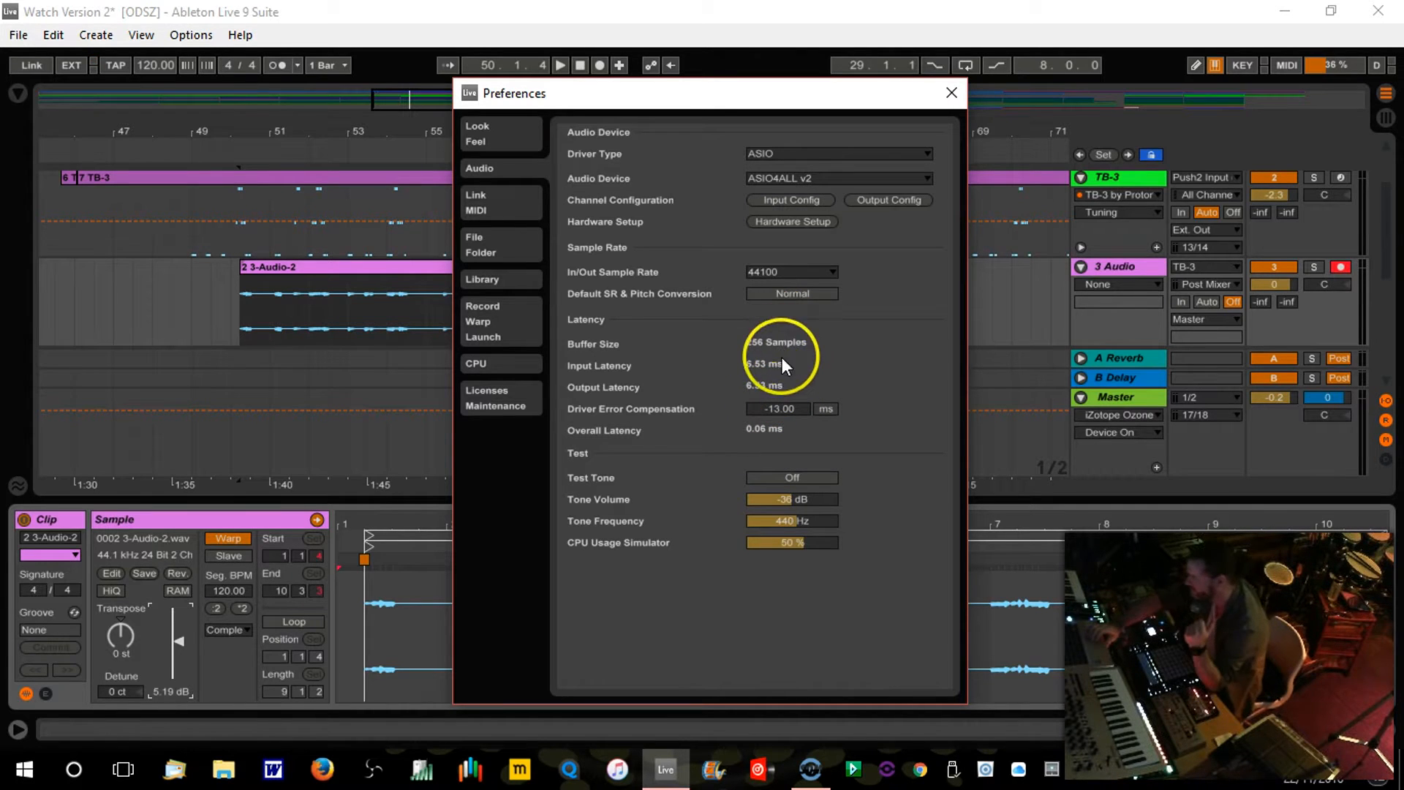
click(952, 92)
Step: Split the recorded clip on the 3 Audio track at bar 52 and delete the part before it
drag(270, 125, 266, 122)
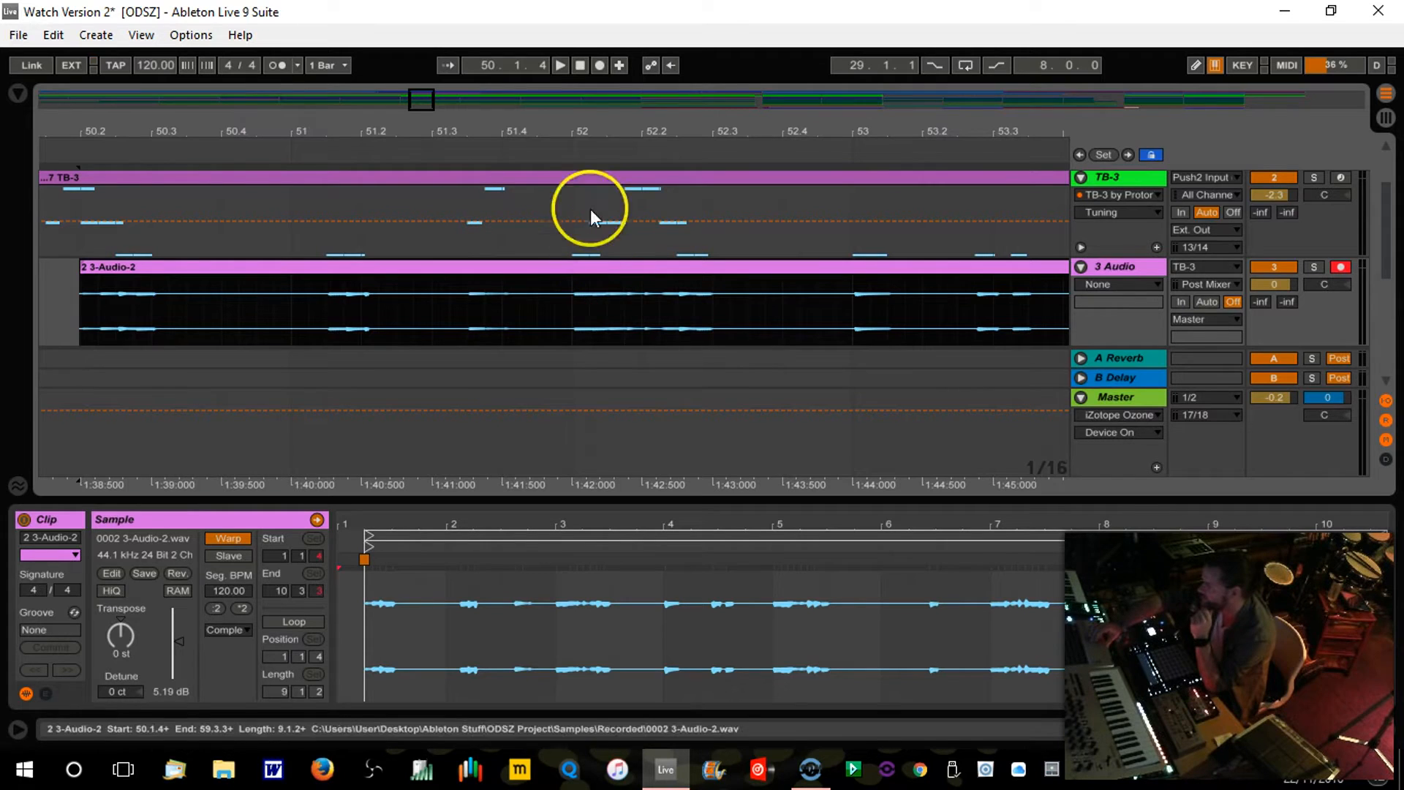
click(573, 283)
key(ctrl+e)
click(537, 269)
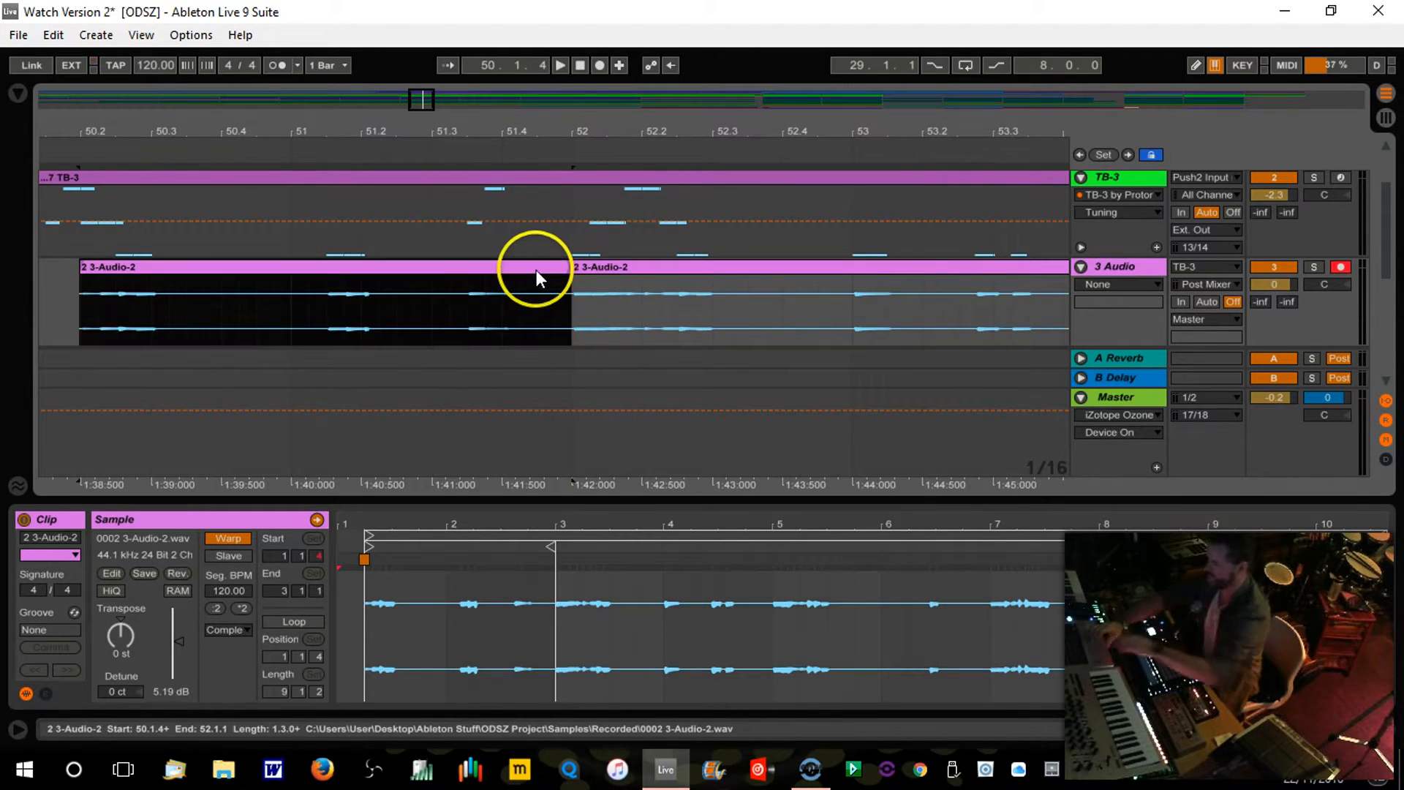
key(Delete)
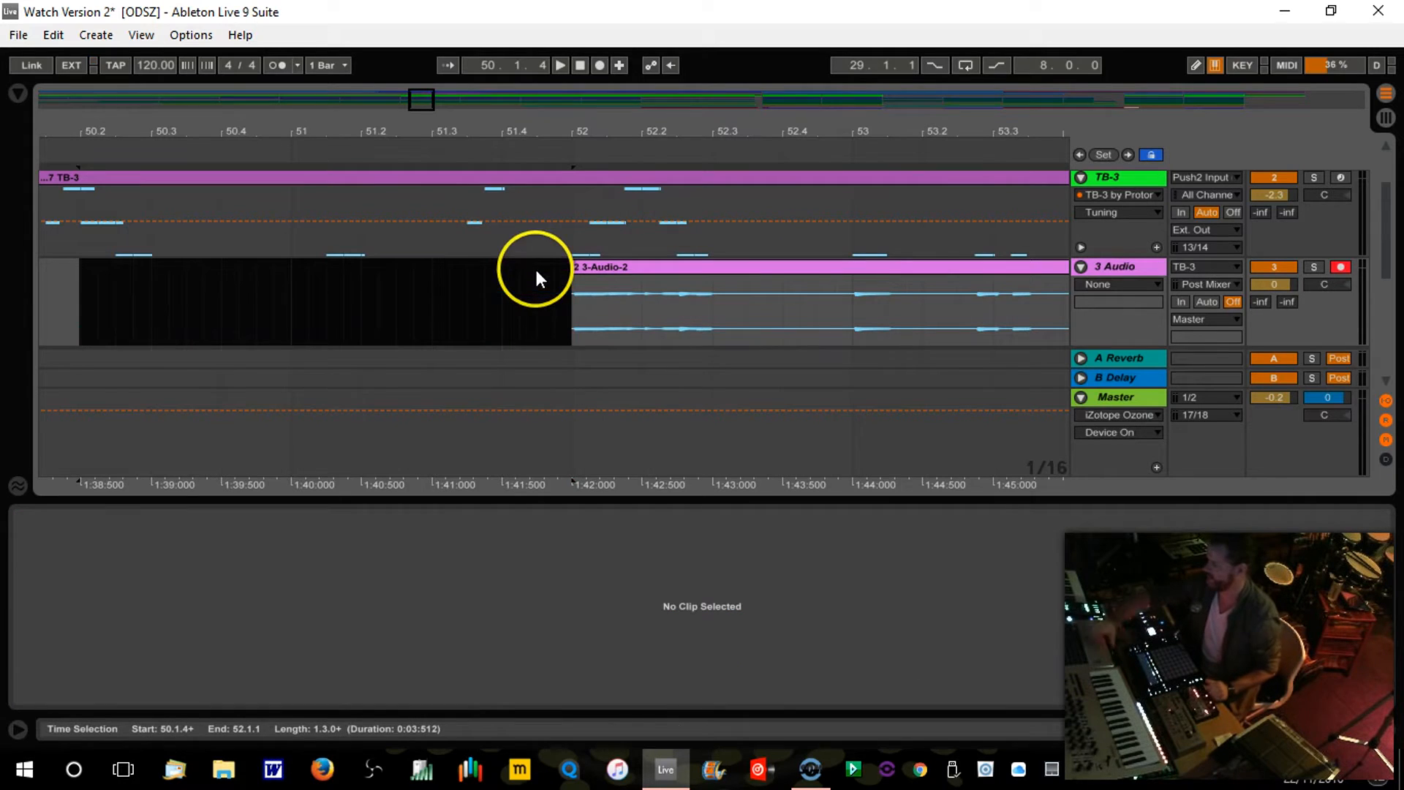
Step: Crop the sample of the remaining 3 Audio clip so that it begins at bar 52
click(621, 265)
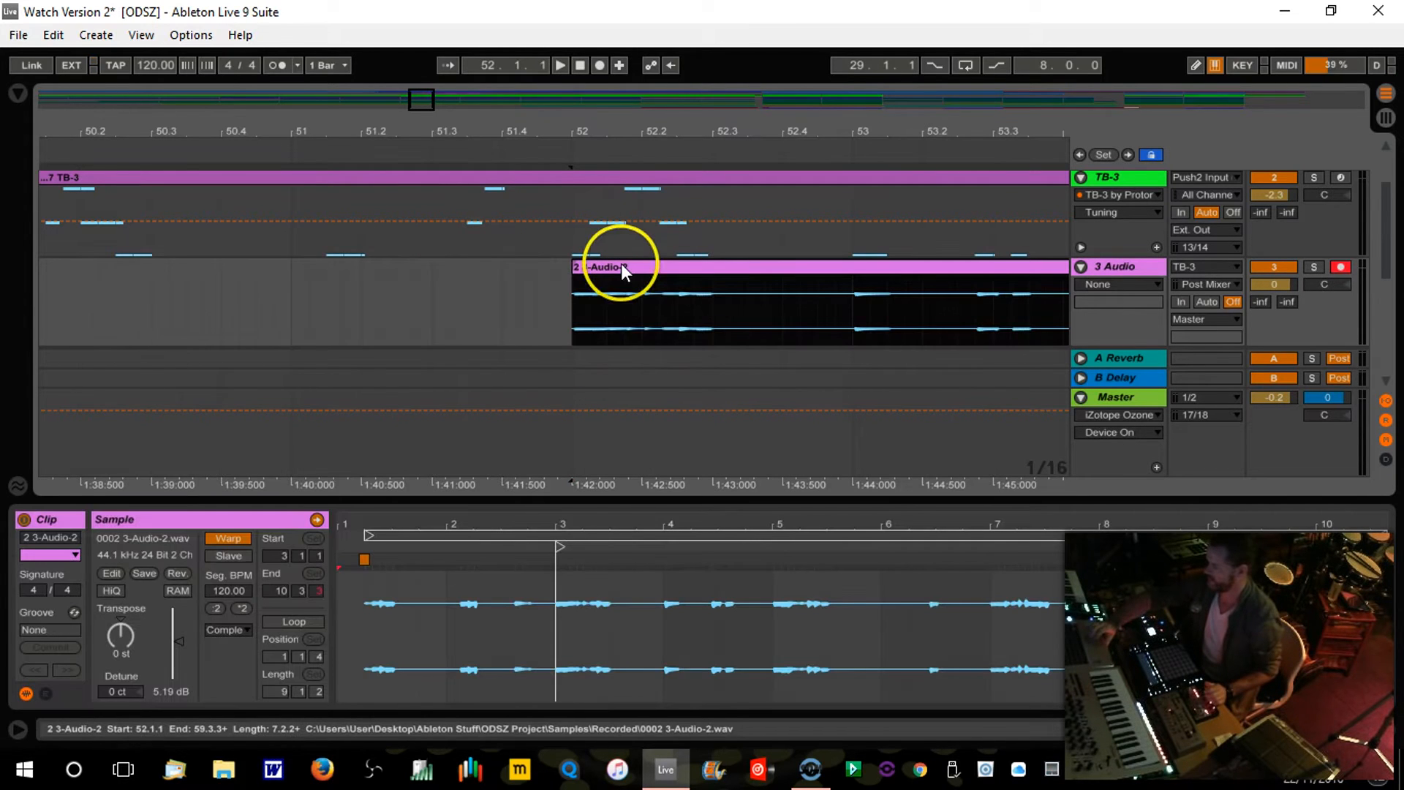
right_click(603, 582)
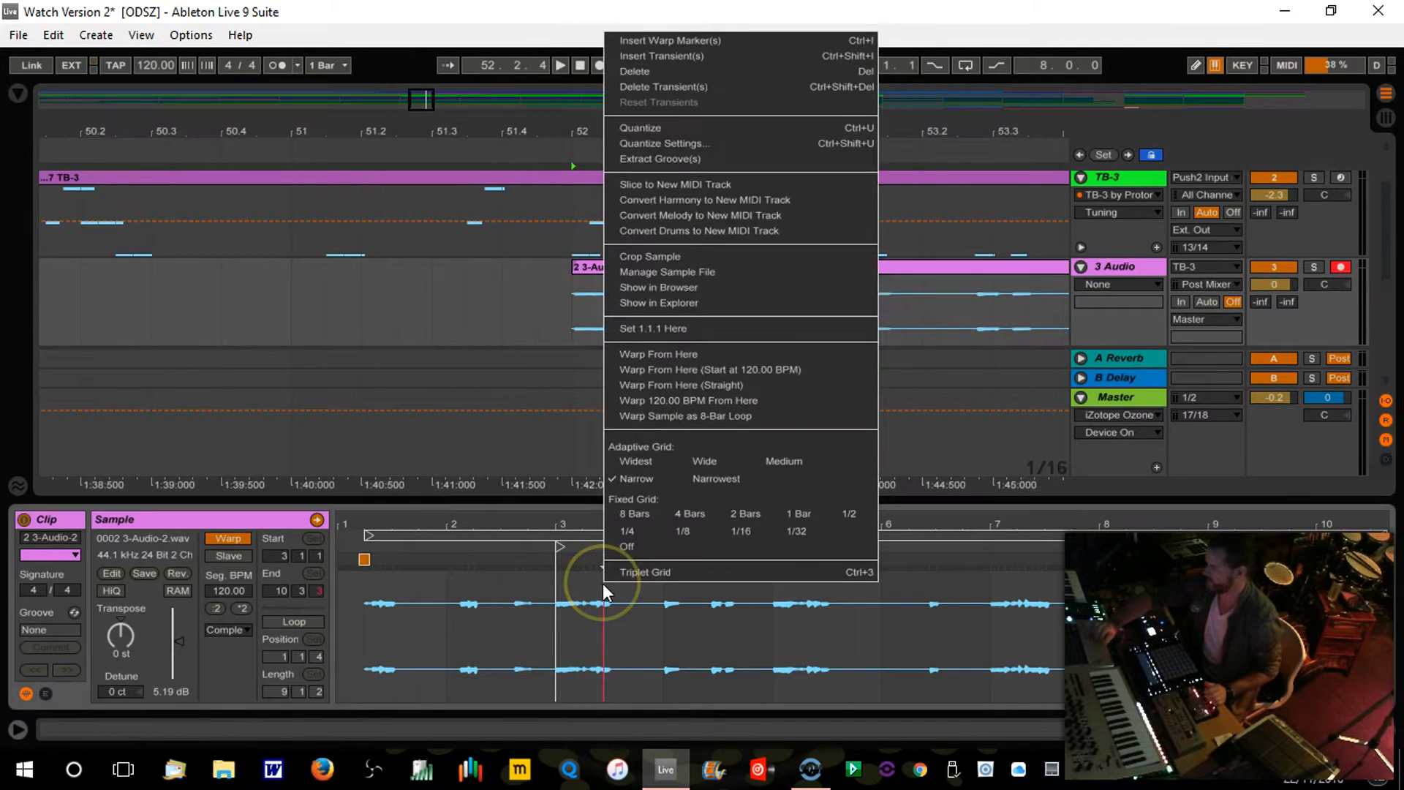
click(670, 257)
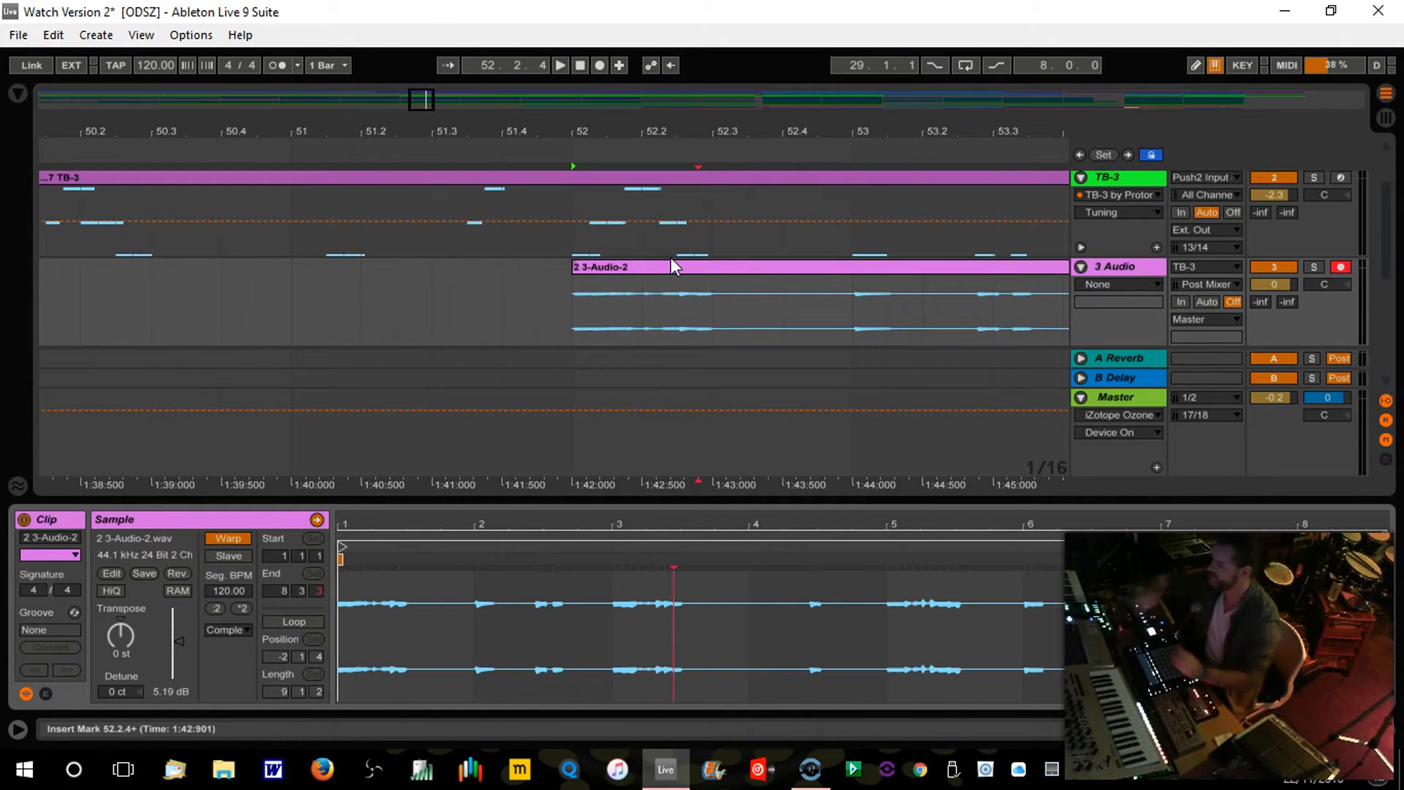
Step: Compare the TB-3 MIDI clip with the start of the cropped audio waveform, and set the audio clip's gain to 17.2 dB
click(634, 264)
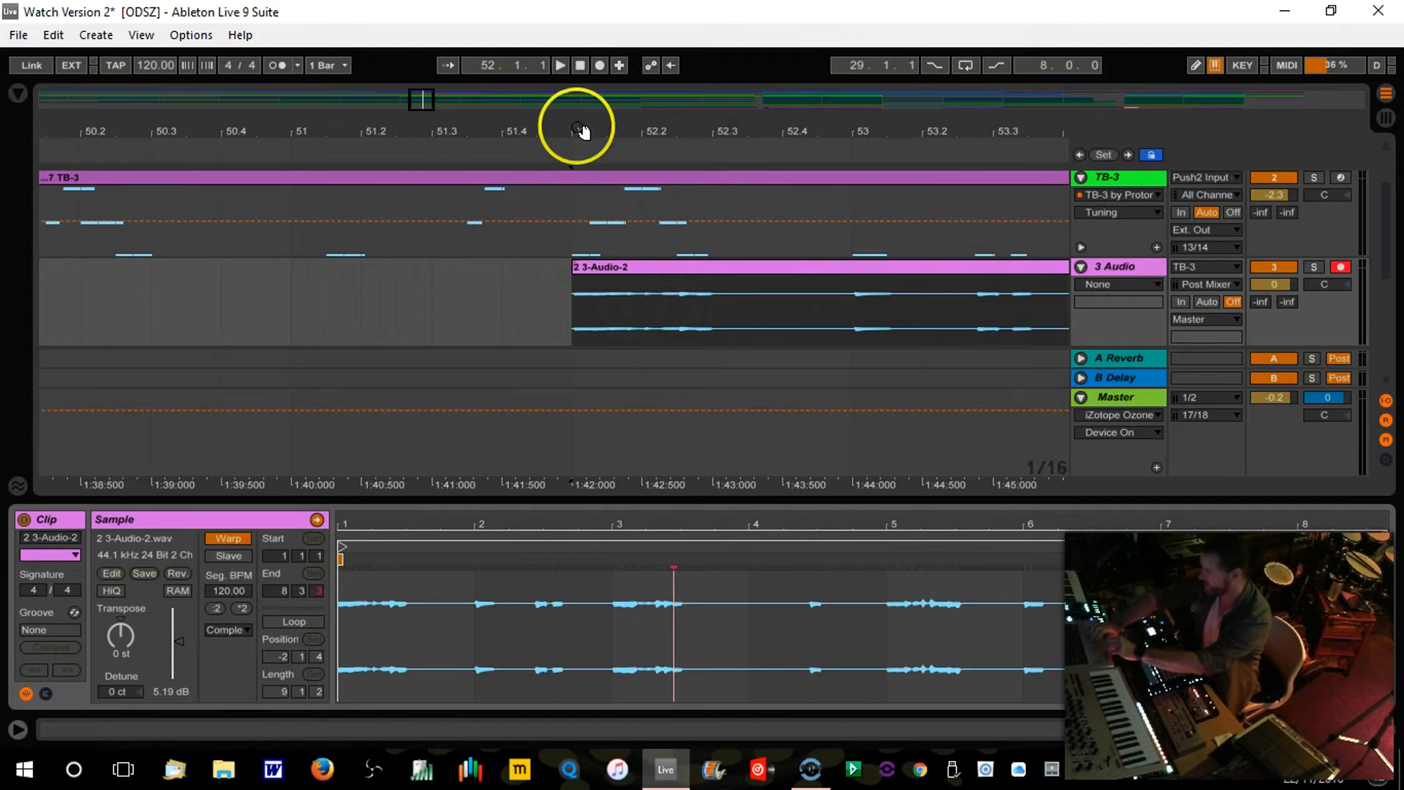
click(598, 174)
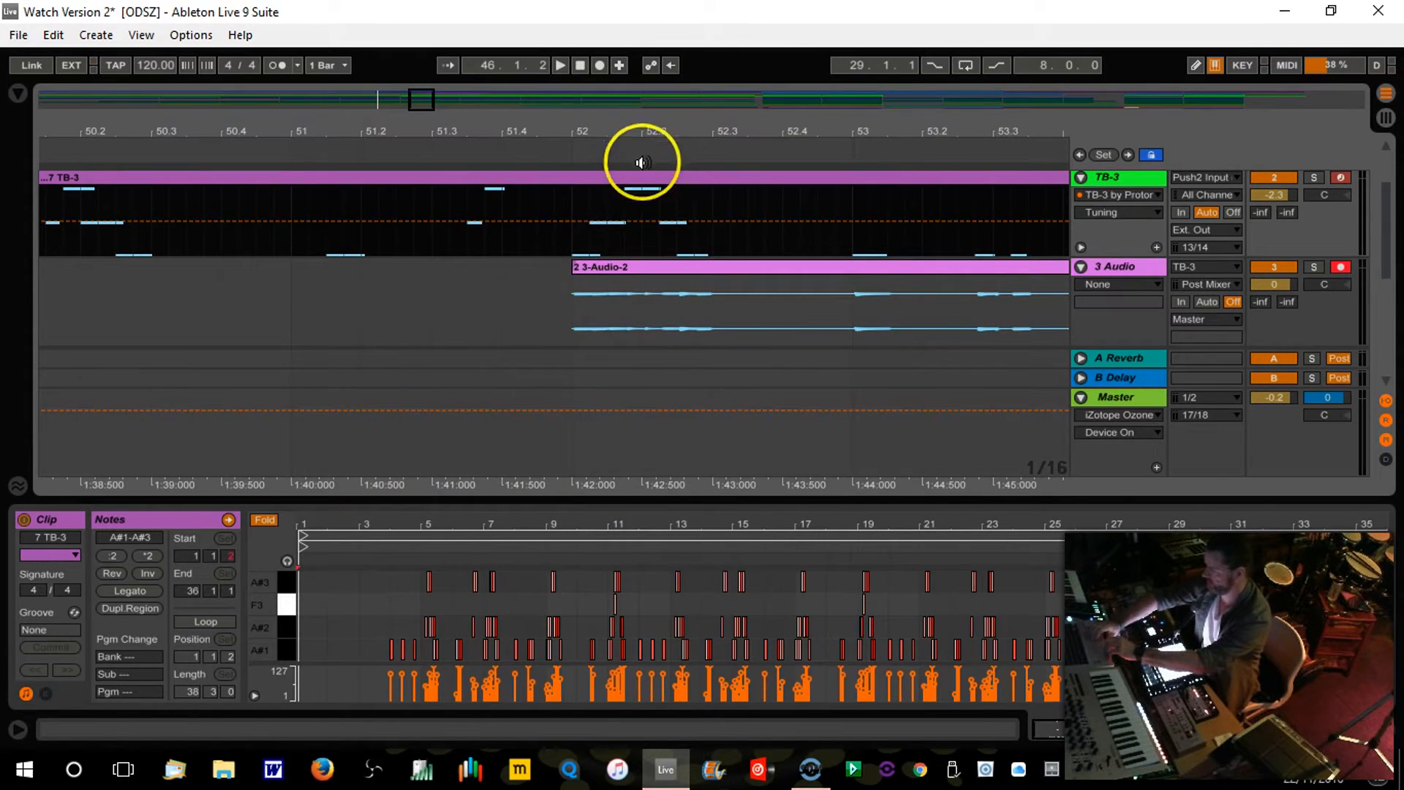
click(591, 269)
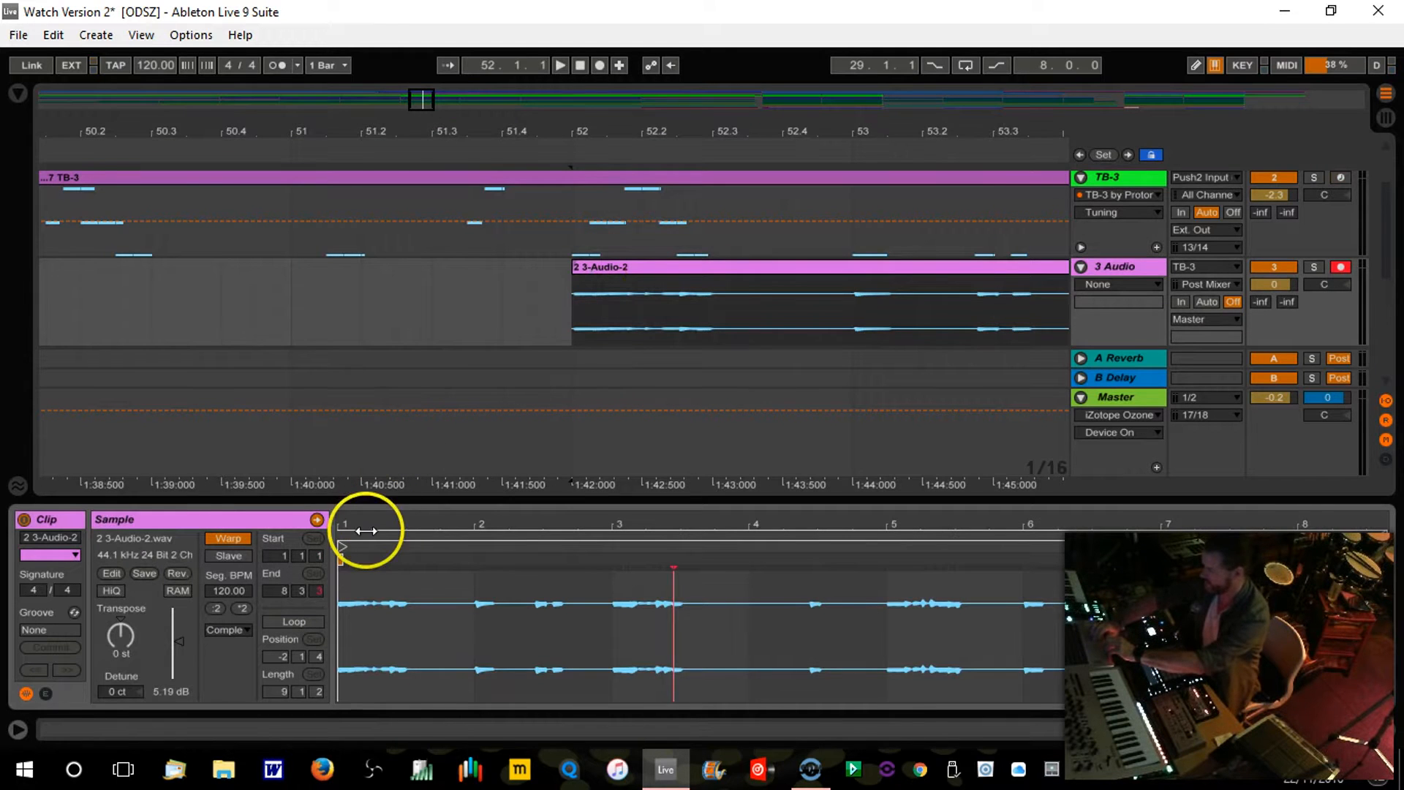
mouse_move(351, 519)
mouse_down()
mouse_move(335, 781)
mouse_move(352, 517)
mouse_move(346, 553)
mouse_move(351, 518)
mouse_move(335, 519)
mouse_up()
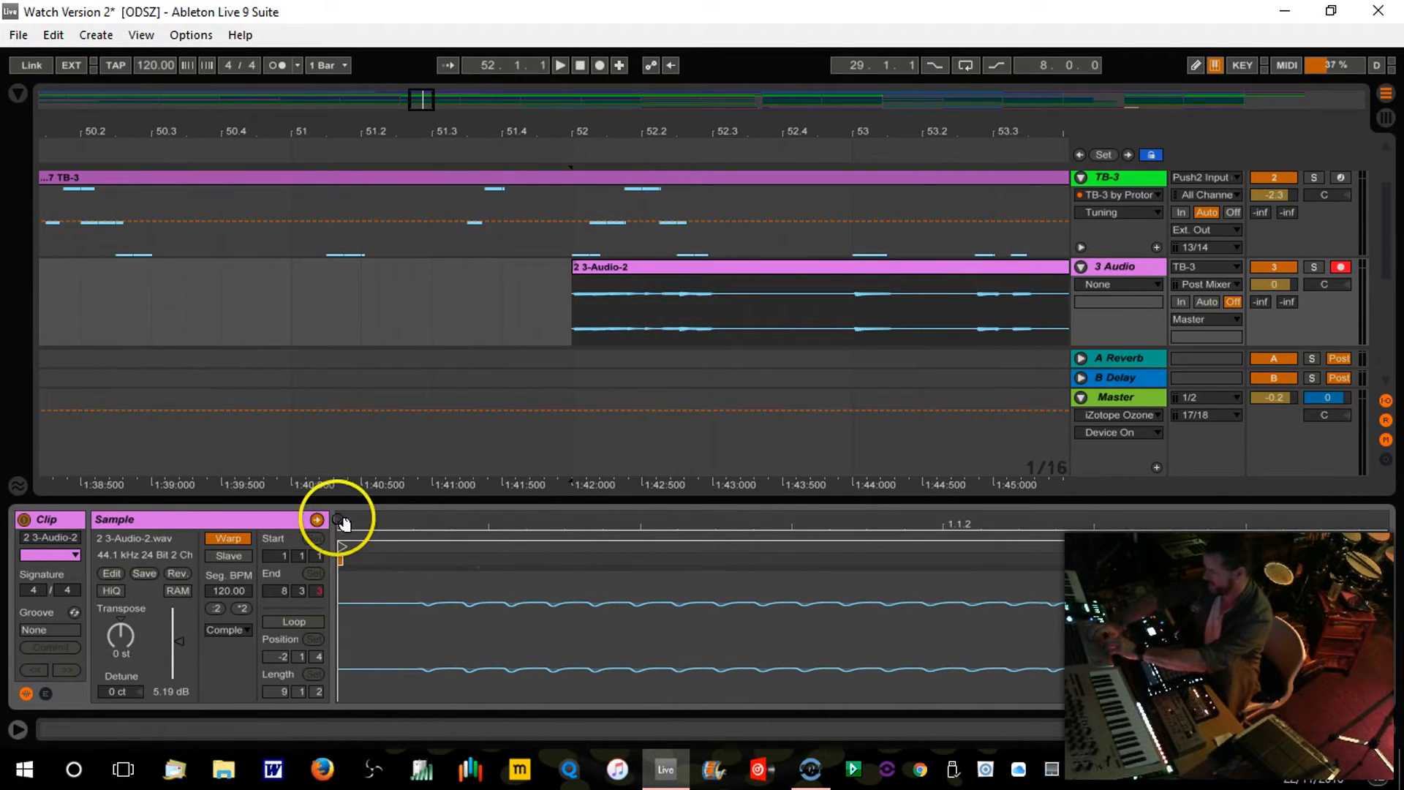
click(427, 568)
click(414, 567)
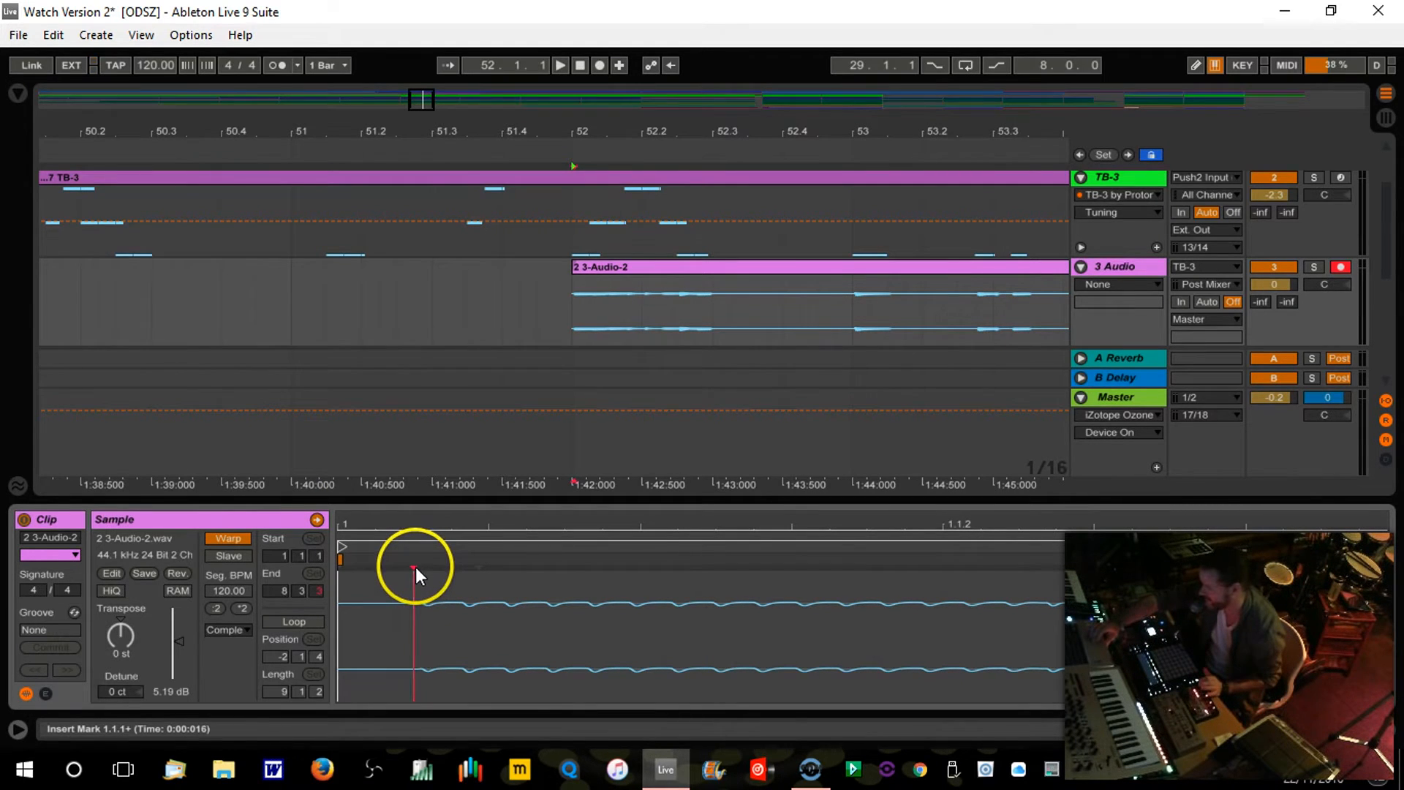
drag(431, 526, 424, 512)
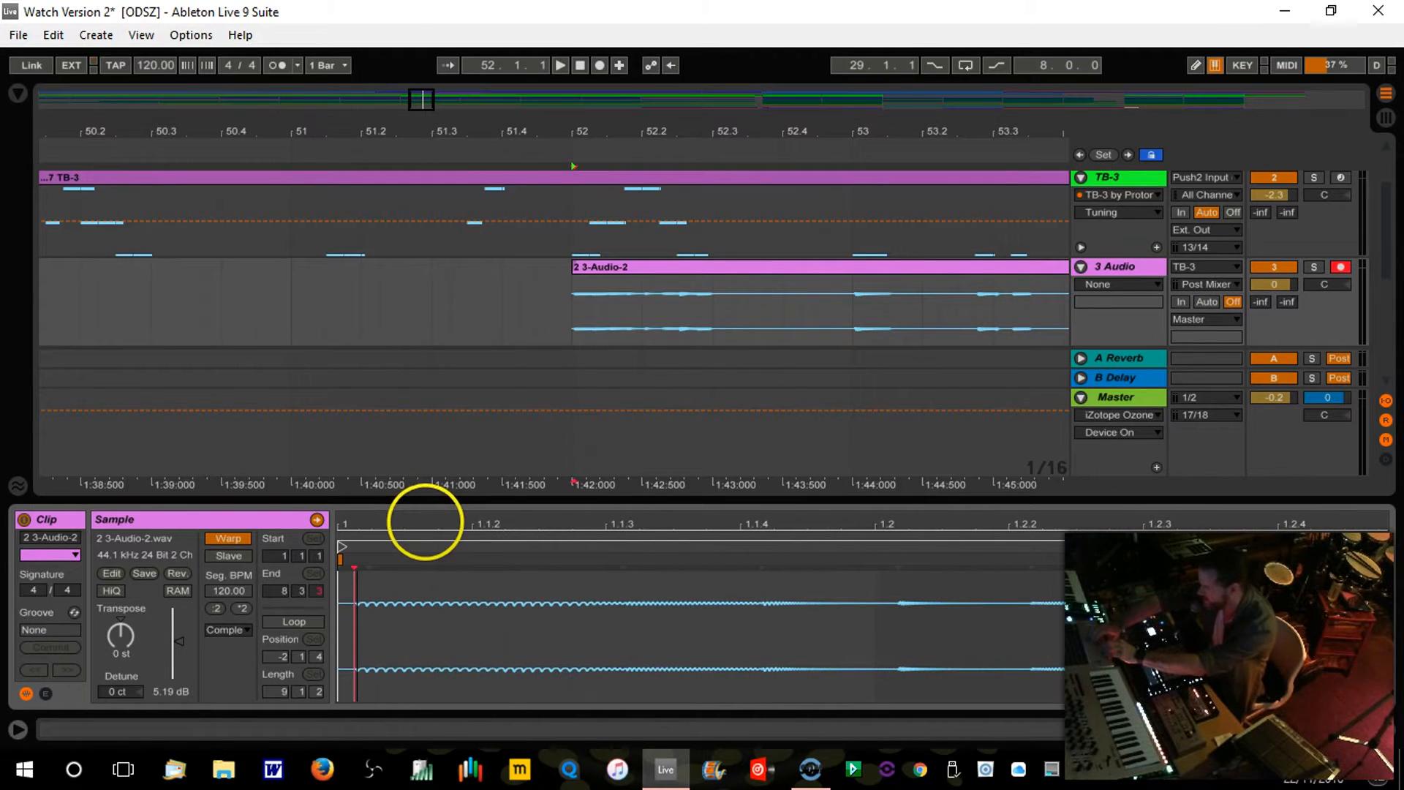
drag(178, 639, 179, 620)
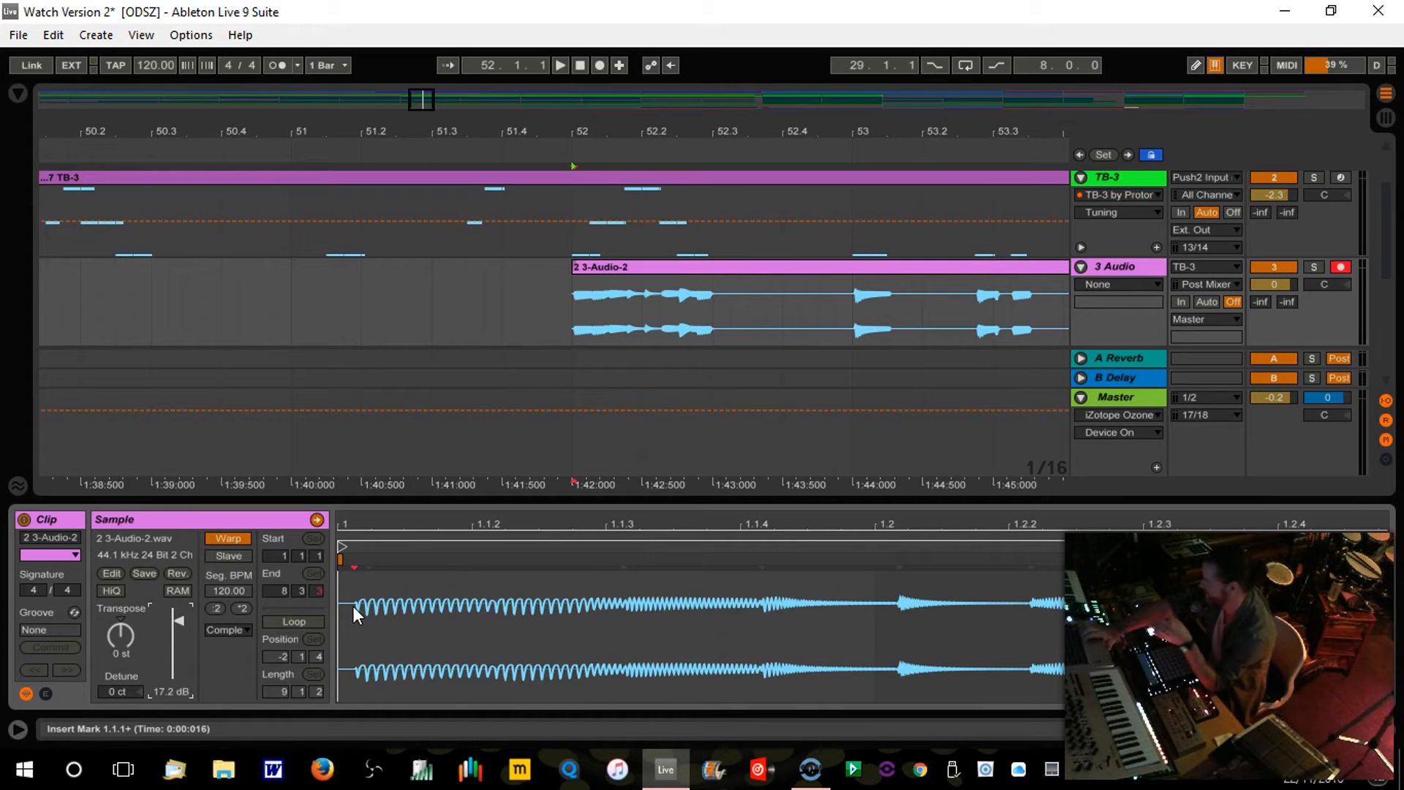
Step: Add a warp marker at the audio's first onset, set 1.1.1 there, and move the original warp marker up to it
click(352, 567)
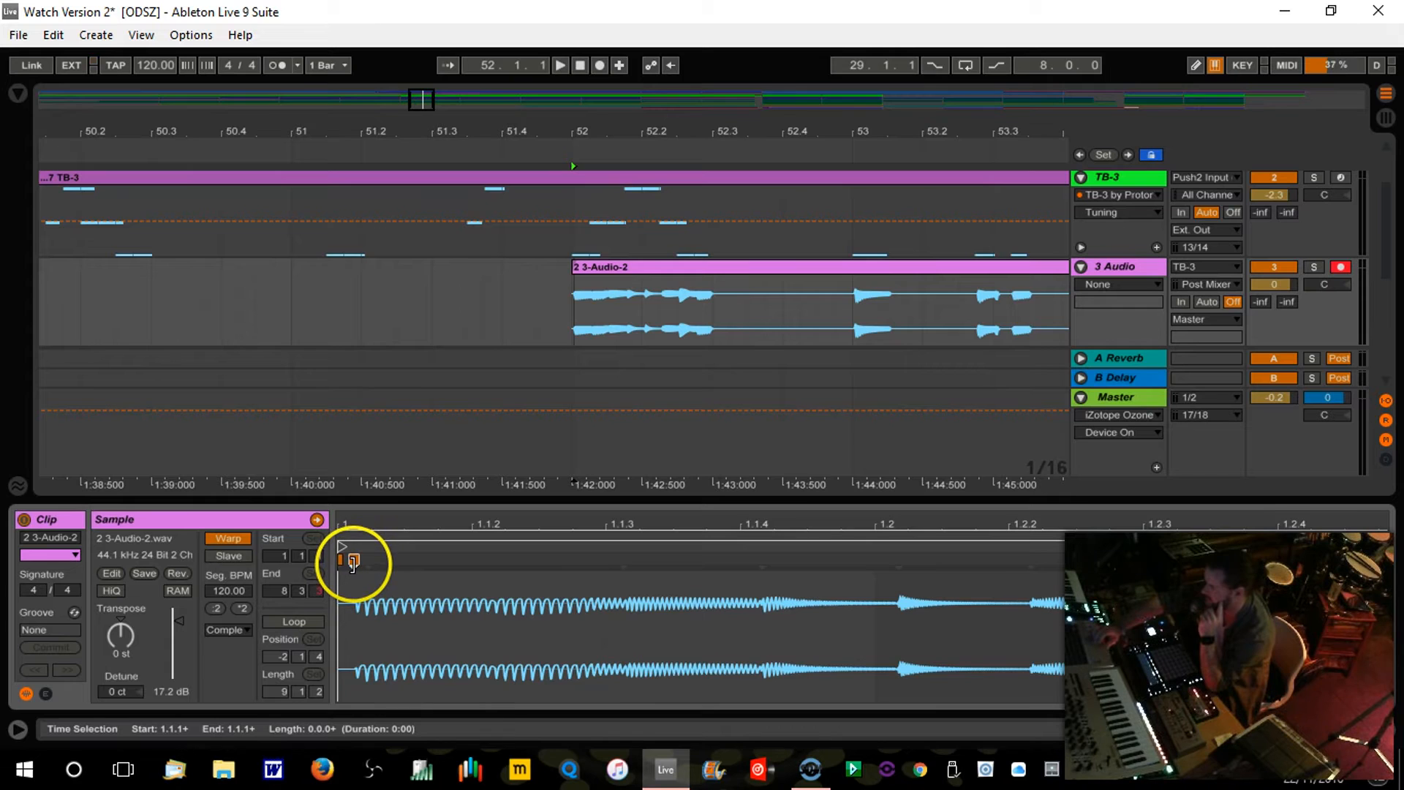
right_click(354, 562)
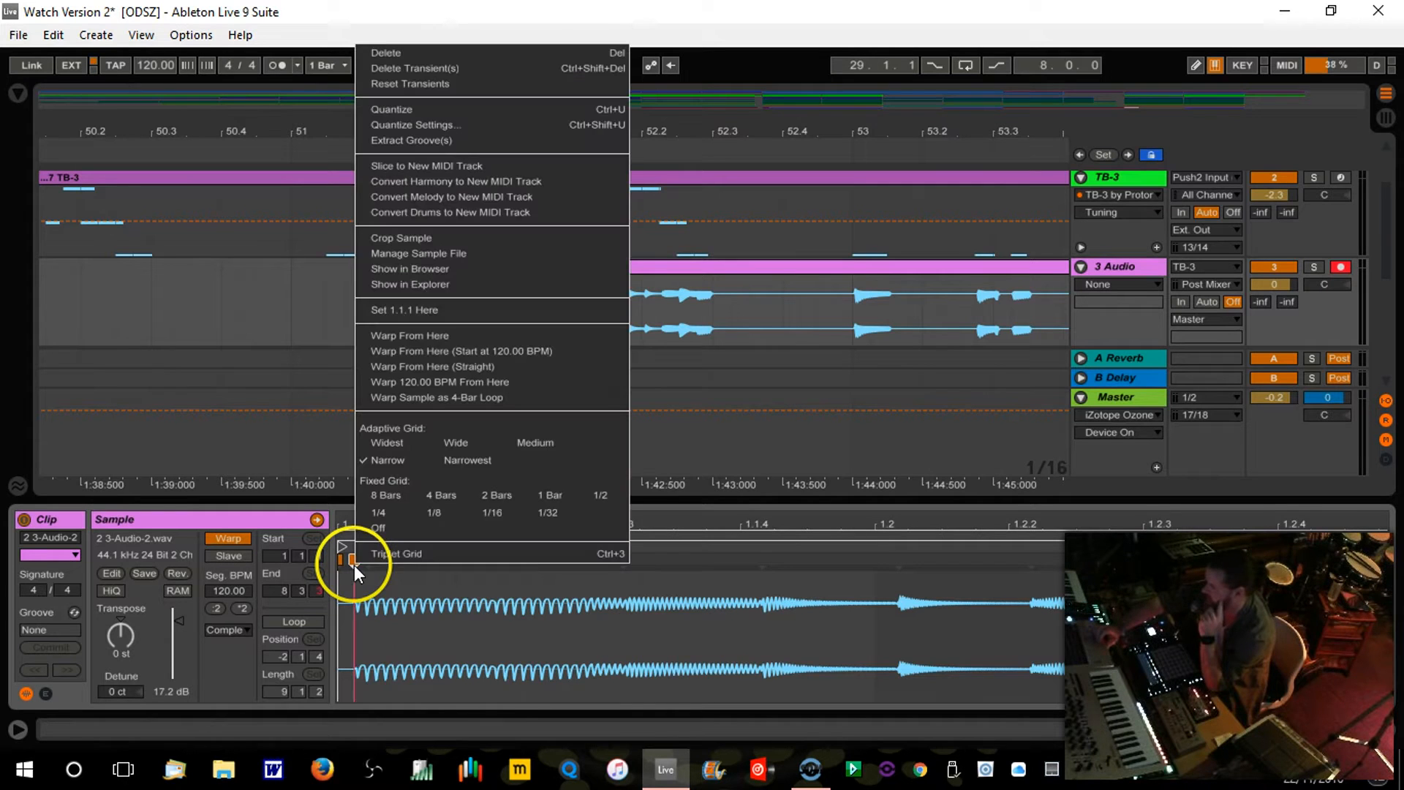
click(410, 310)
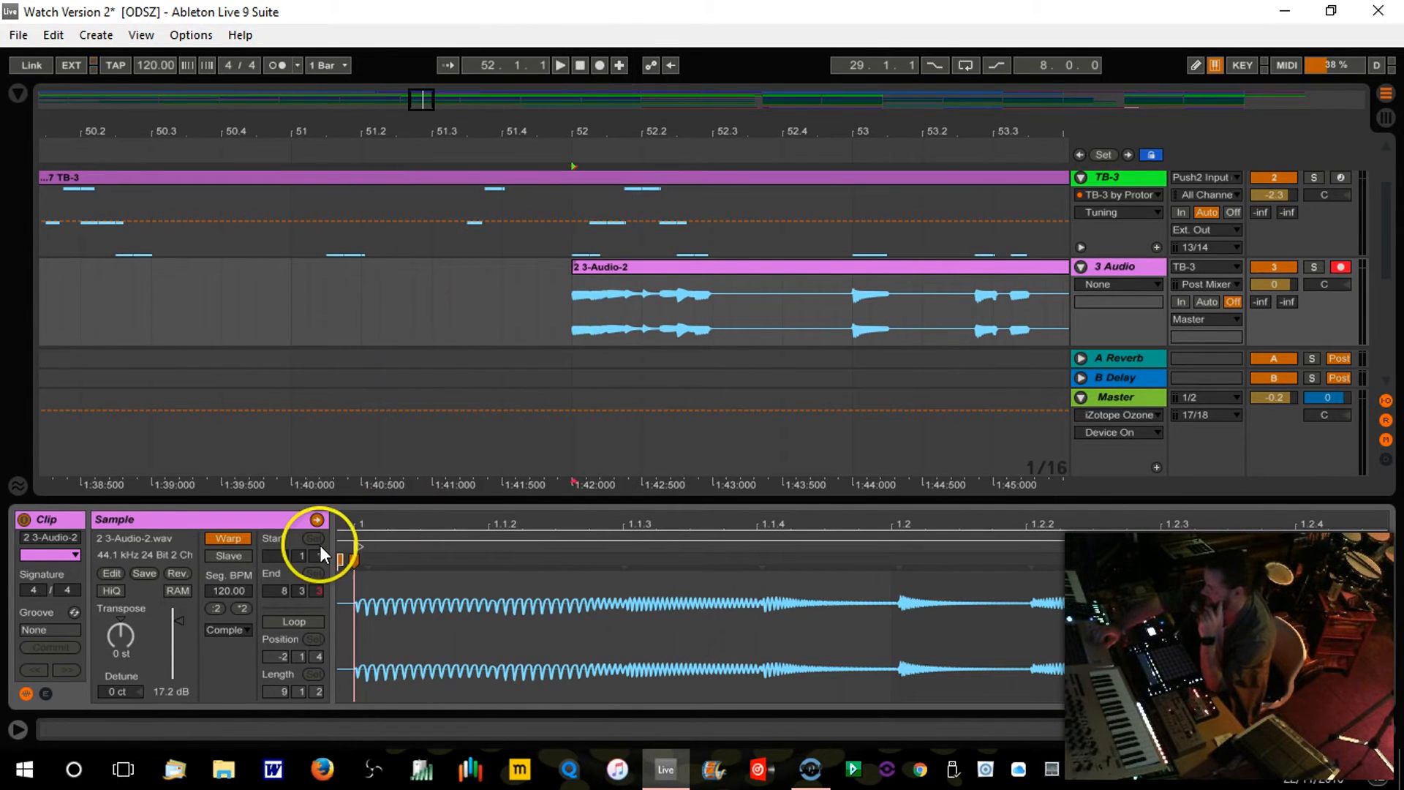
drag(340, 560, 352, 559)
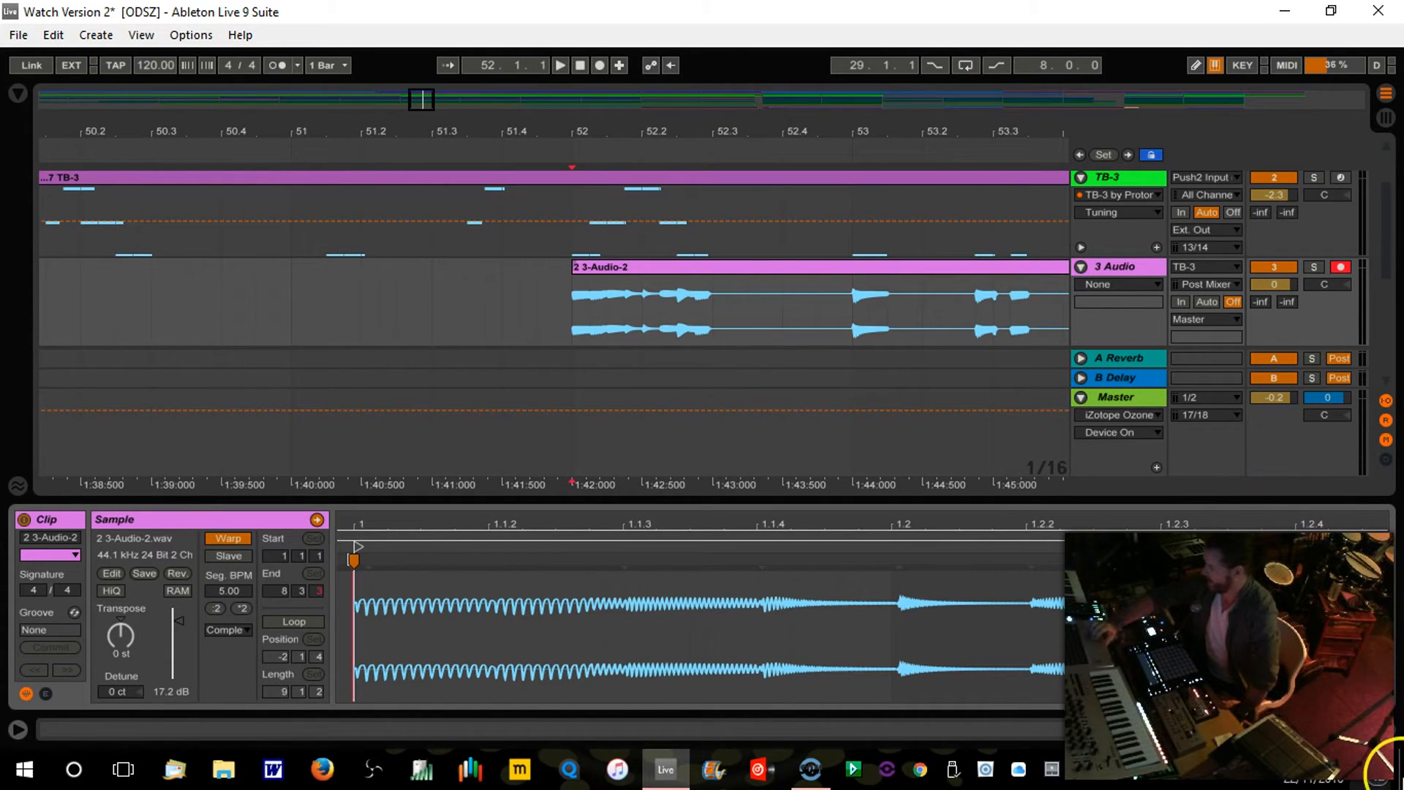
Step: Hide the clip view and delete the 3 Audio track
key(ctrl+alt+l)
drag(427, 127, 335, 127)
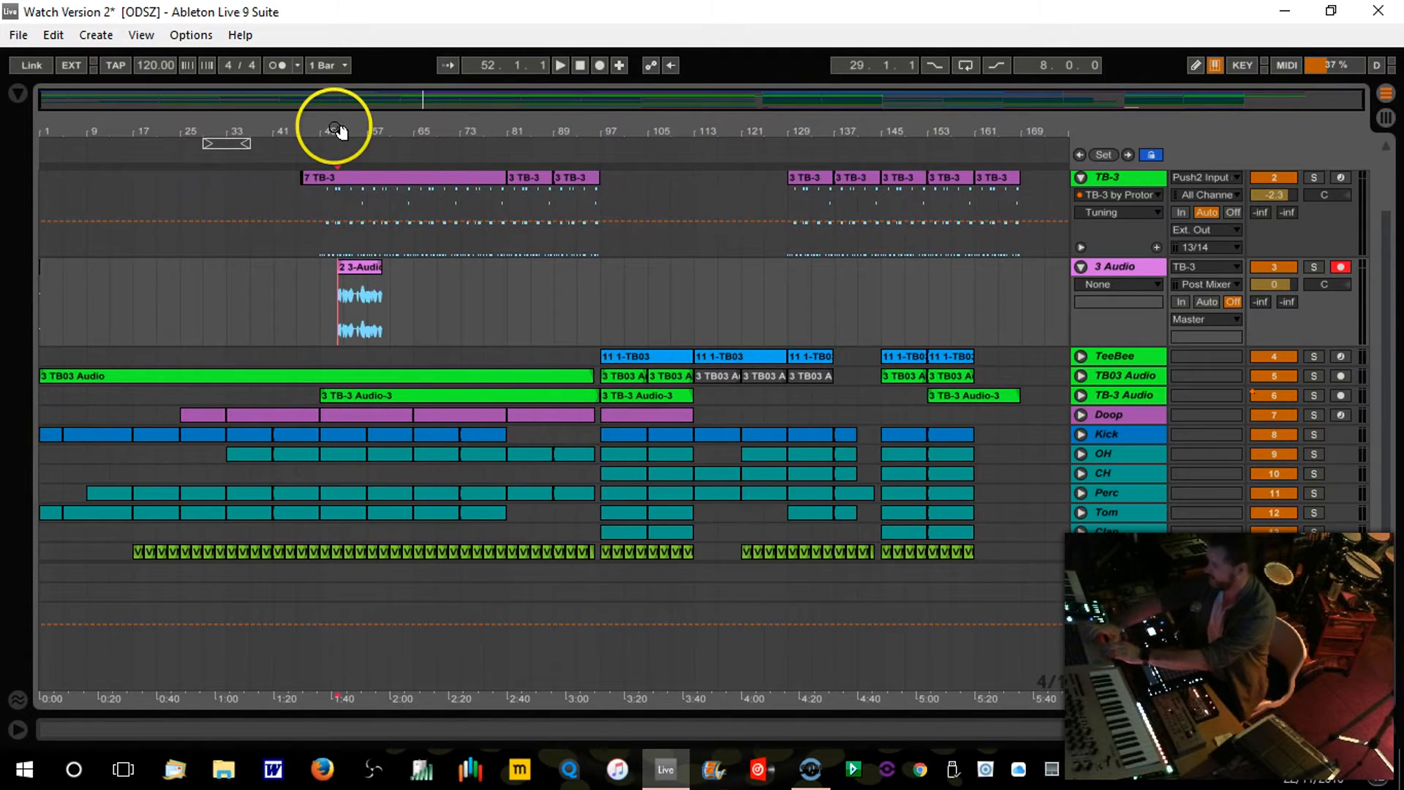
click(1143, 269)
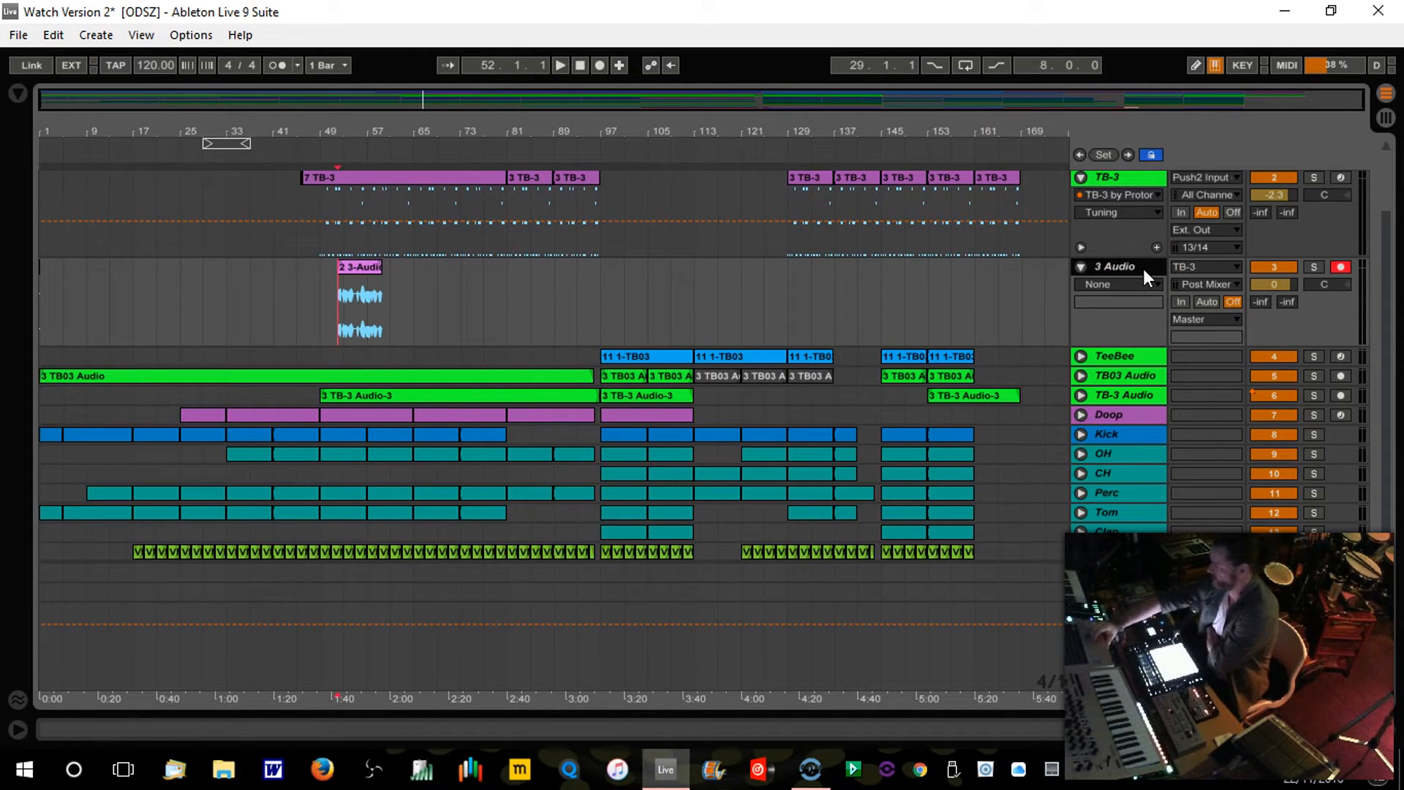
key(Delete)
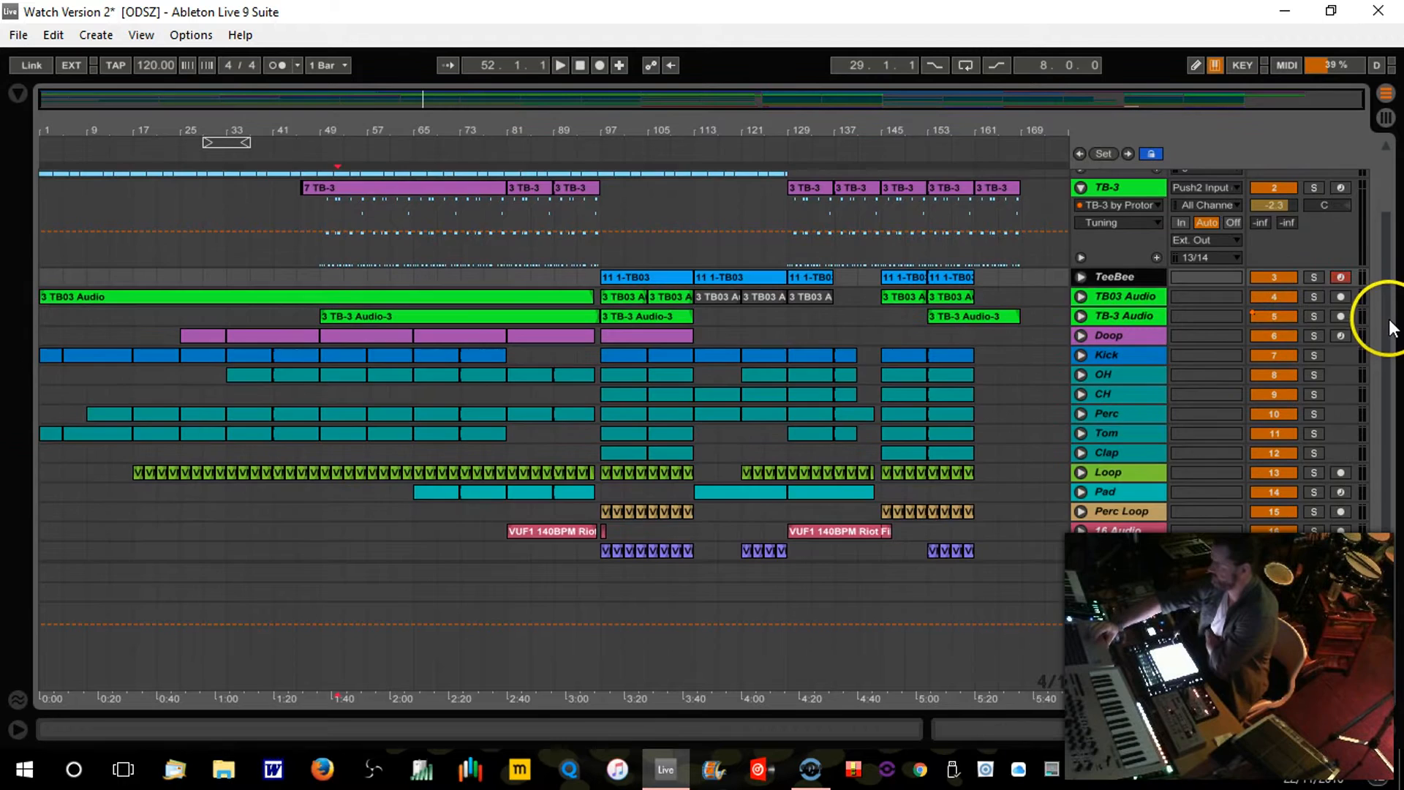
Step: Fold the TB-3 and 1 TB03 tracks in the arrangement
scroll(1375, 314, up, 3)
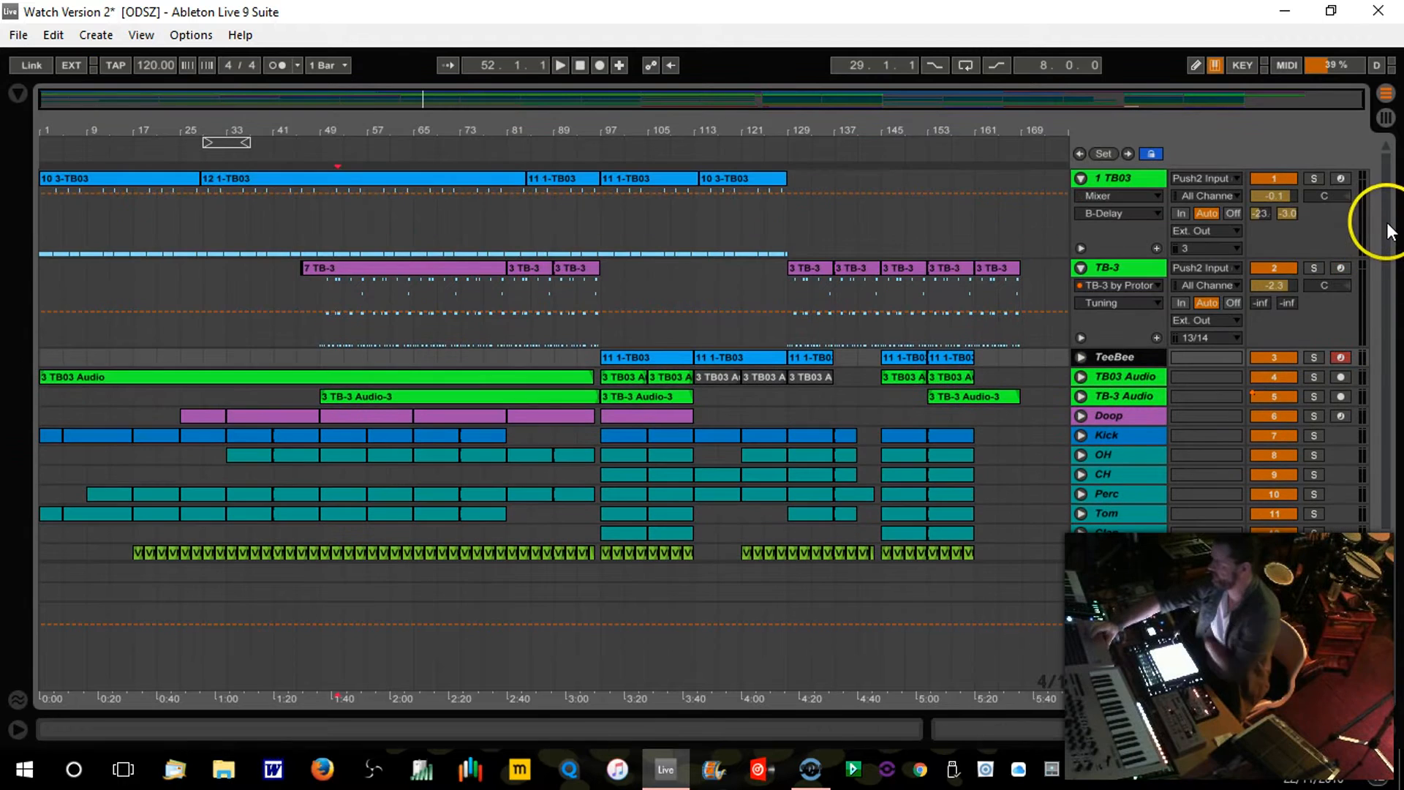
click(1080, 268)
click(1081, 179)
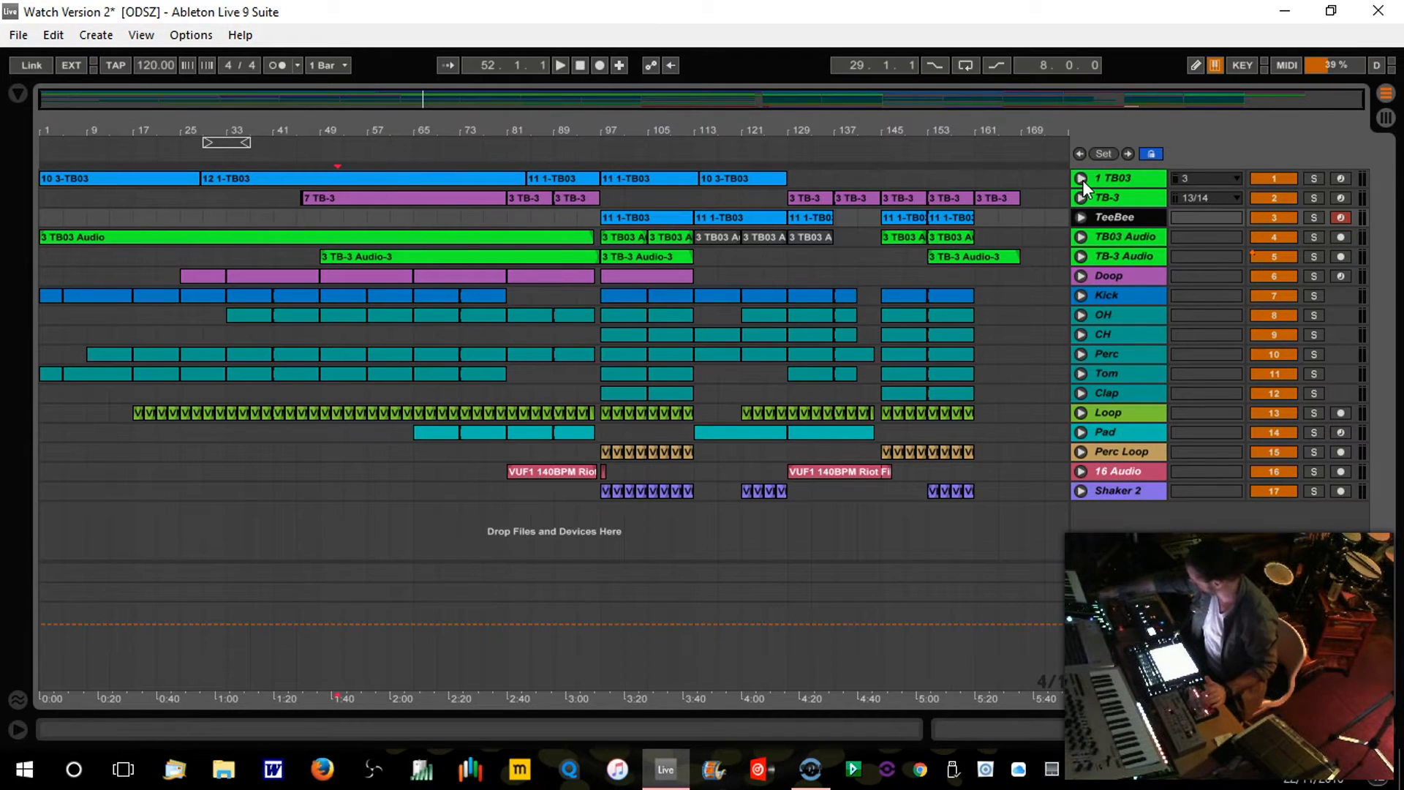
Step: Unfold the TB03 Audio and TB-3 Audio tracks to inspect their recorded waveforms, and fold both again
click(1081, 236)
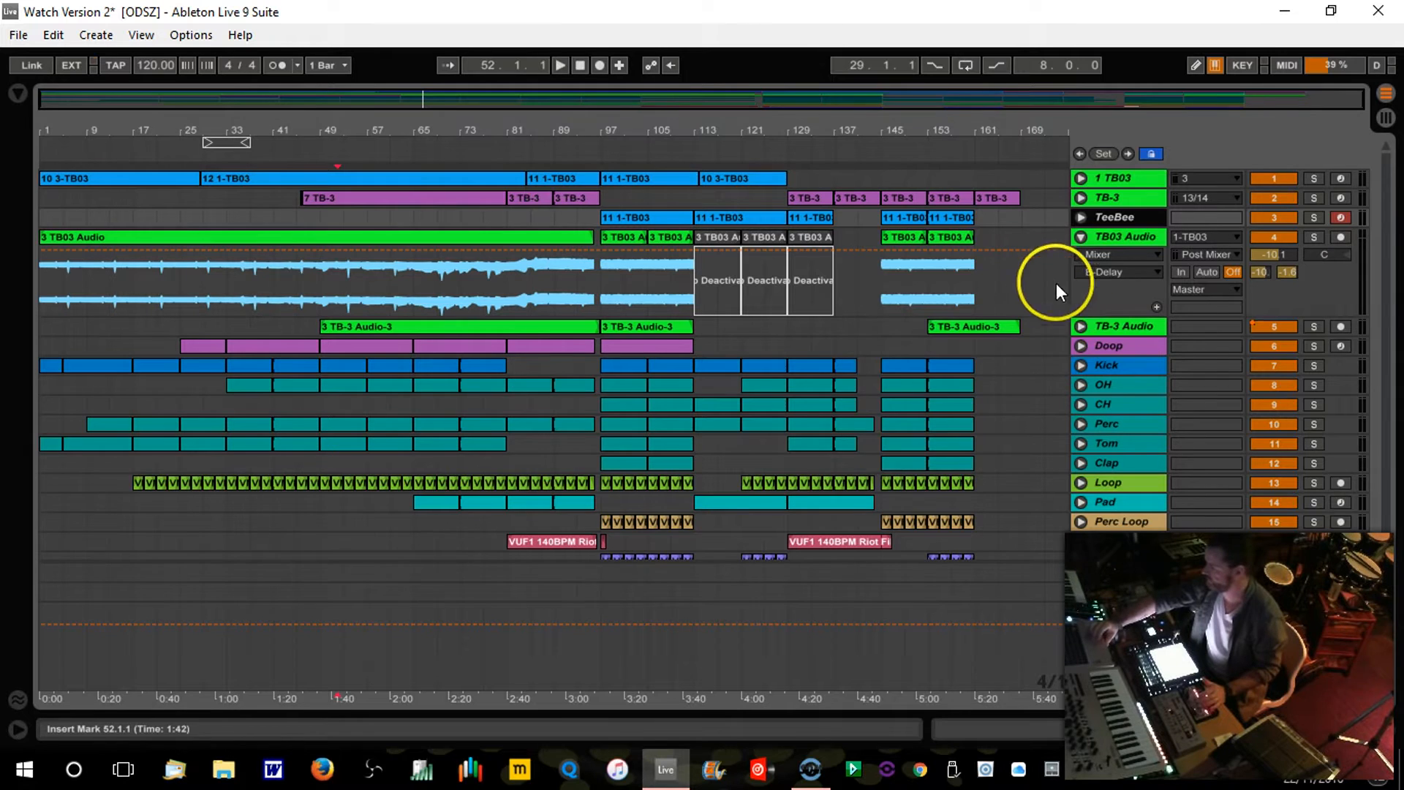
click(1081, 327)
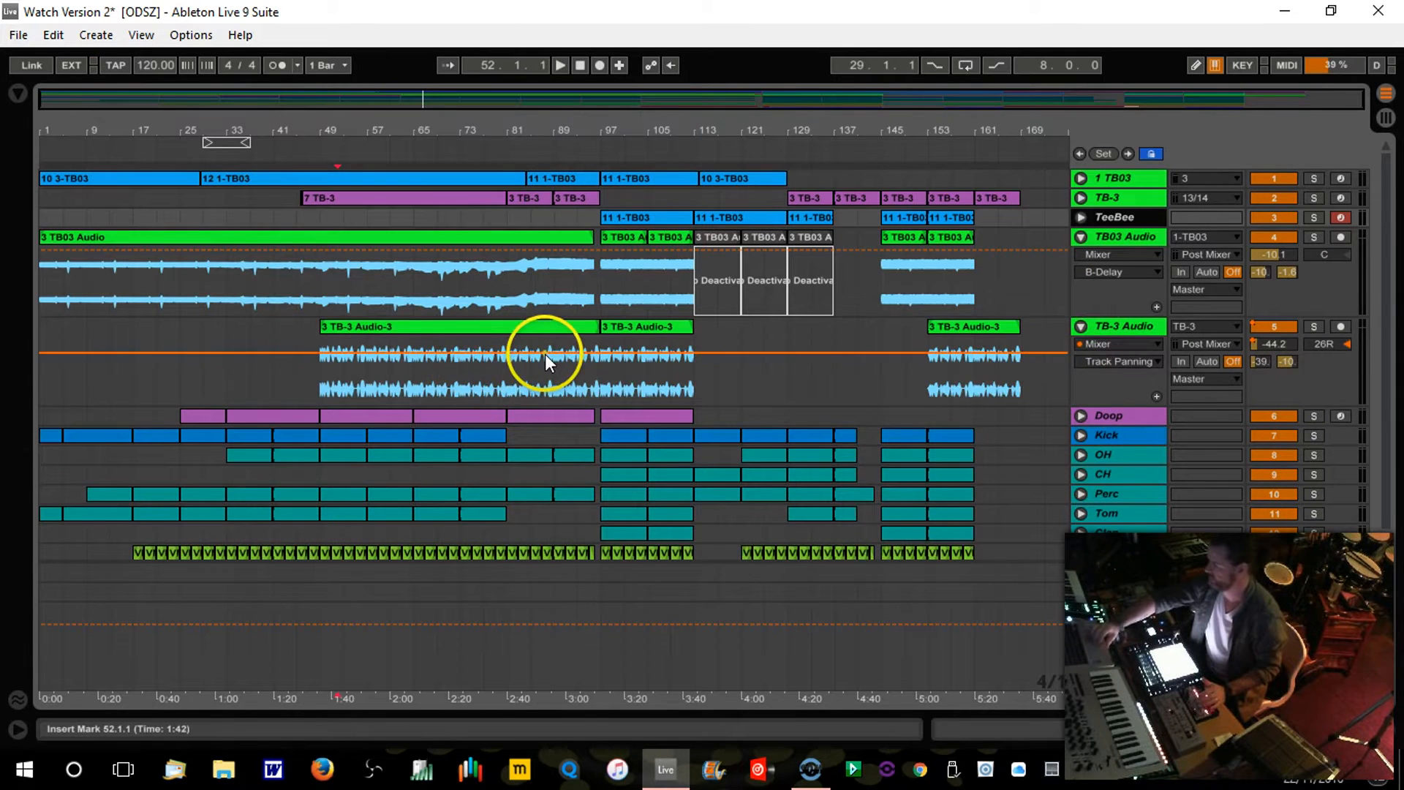
click(1080, 326)
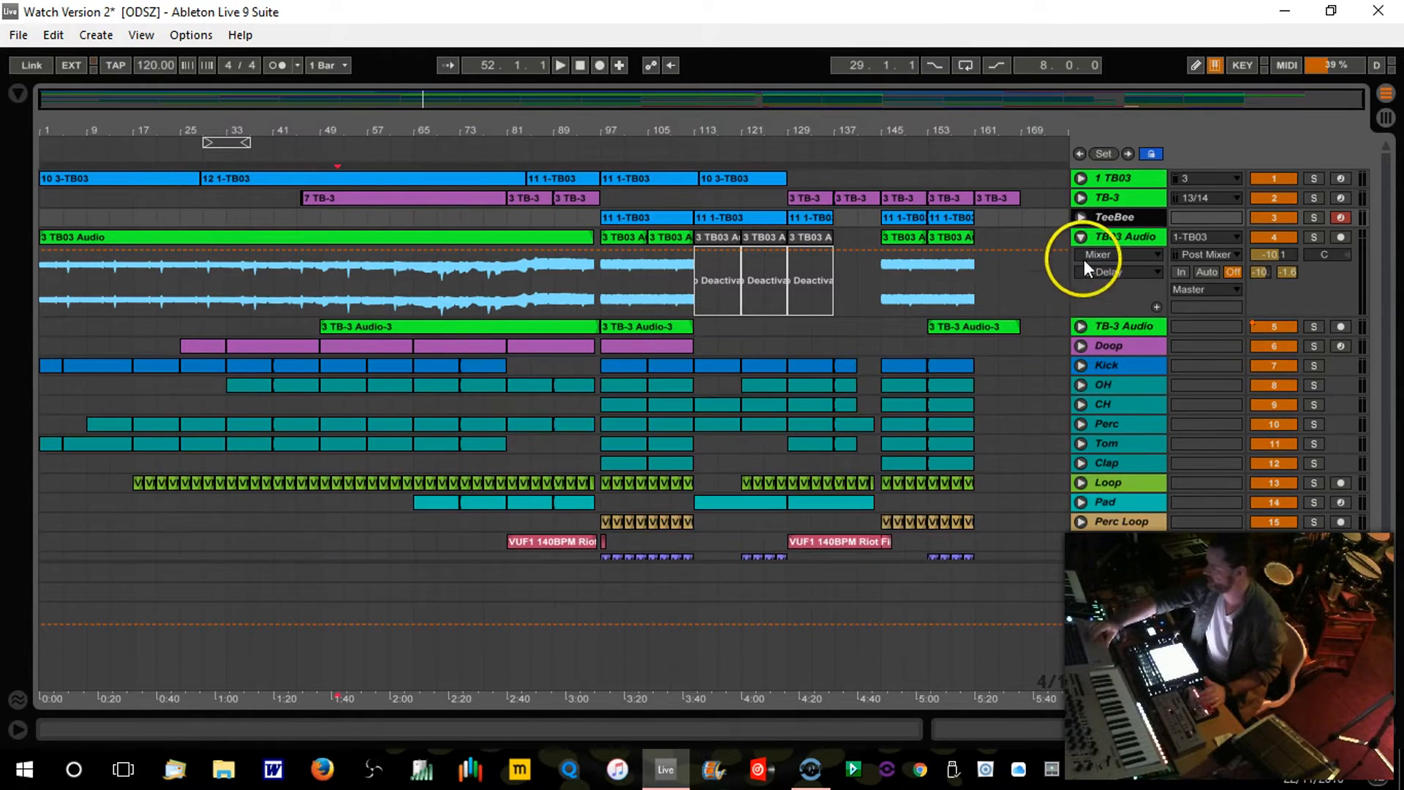
click(1082, 235)
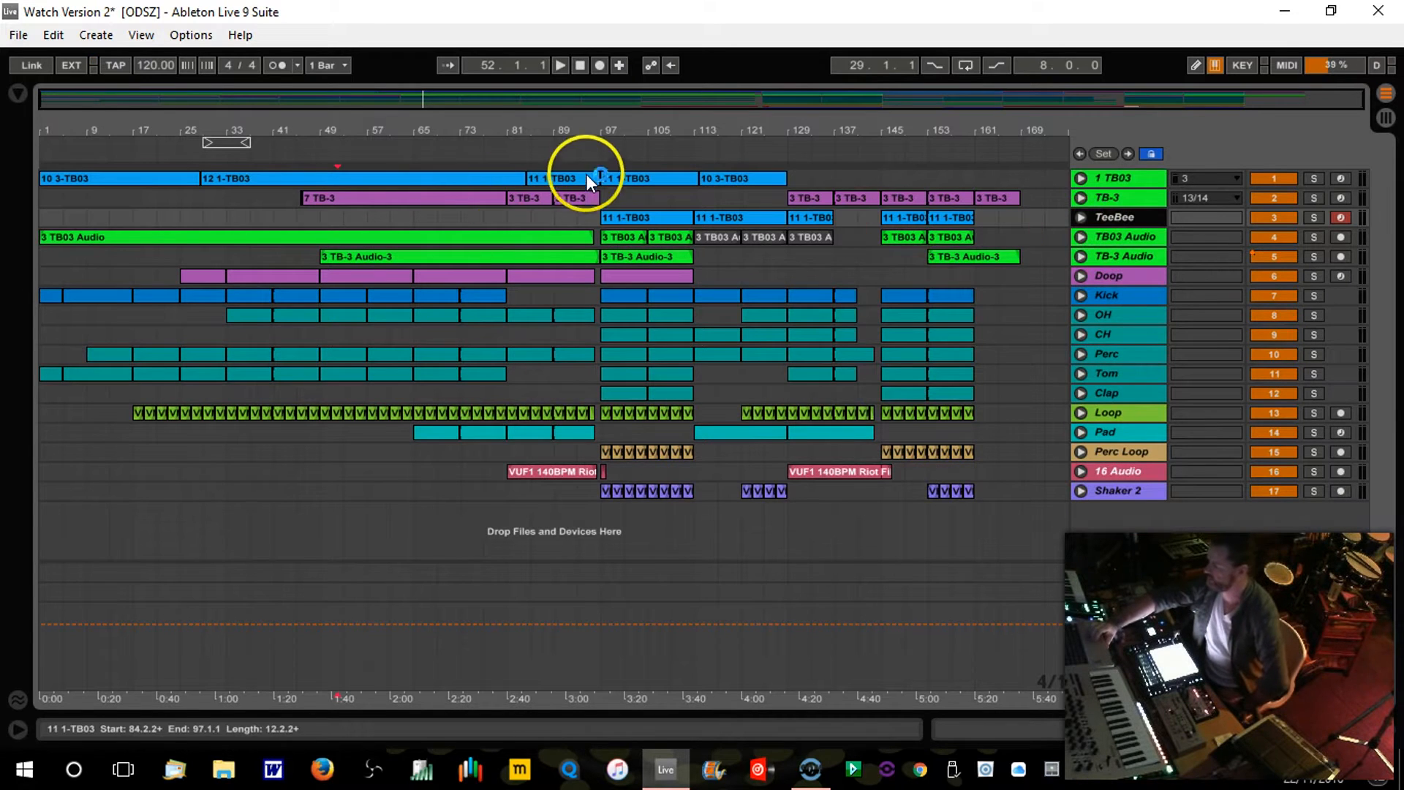
Step: Play the full arrangement from bar 97, and unfold and solo the TeeBee track to audition it from the same bar
click(599, 144)
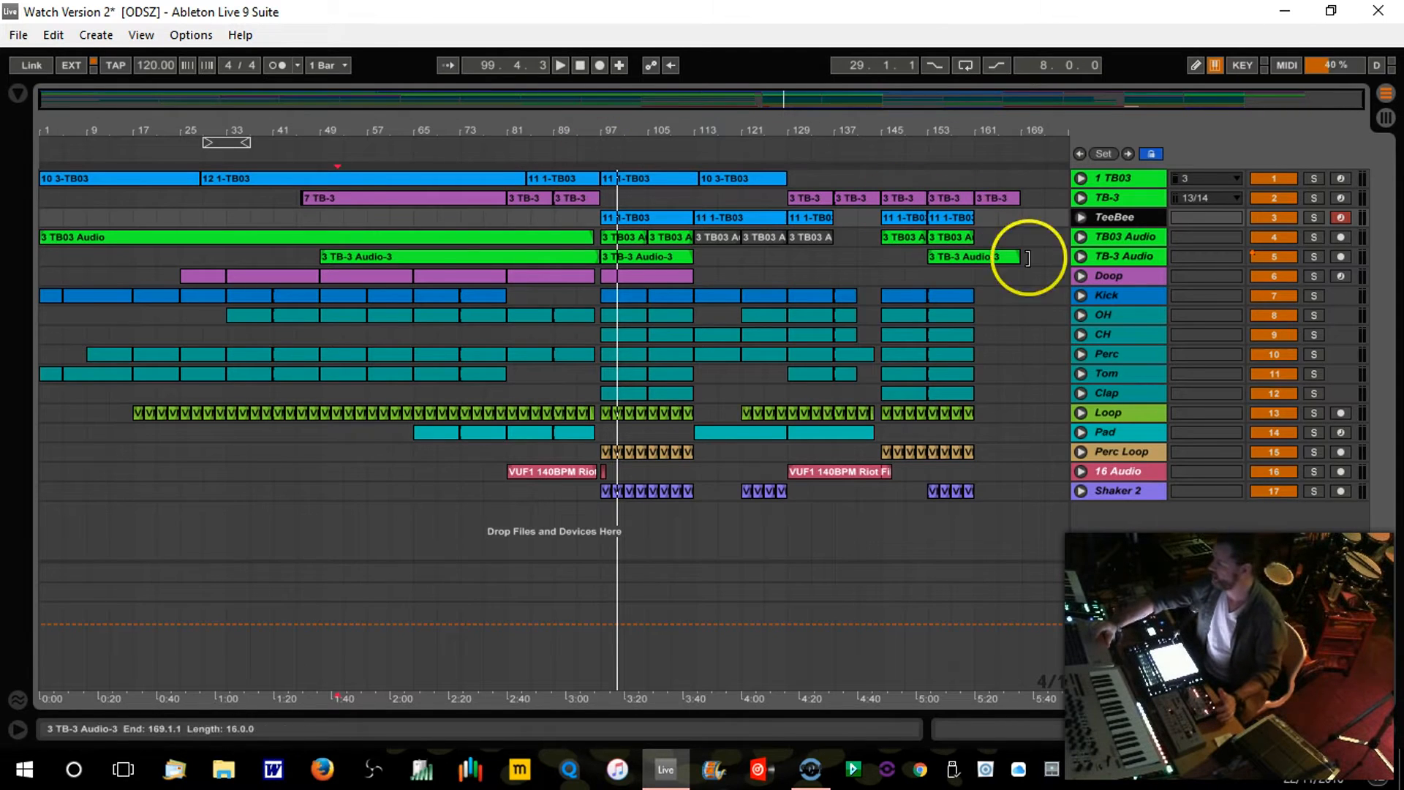
click(1082, 217)
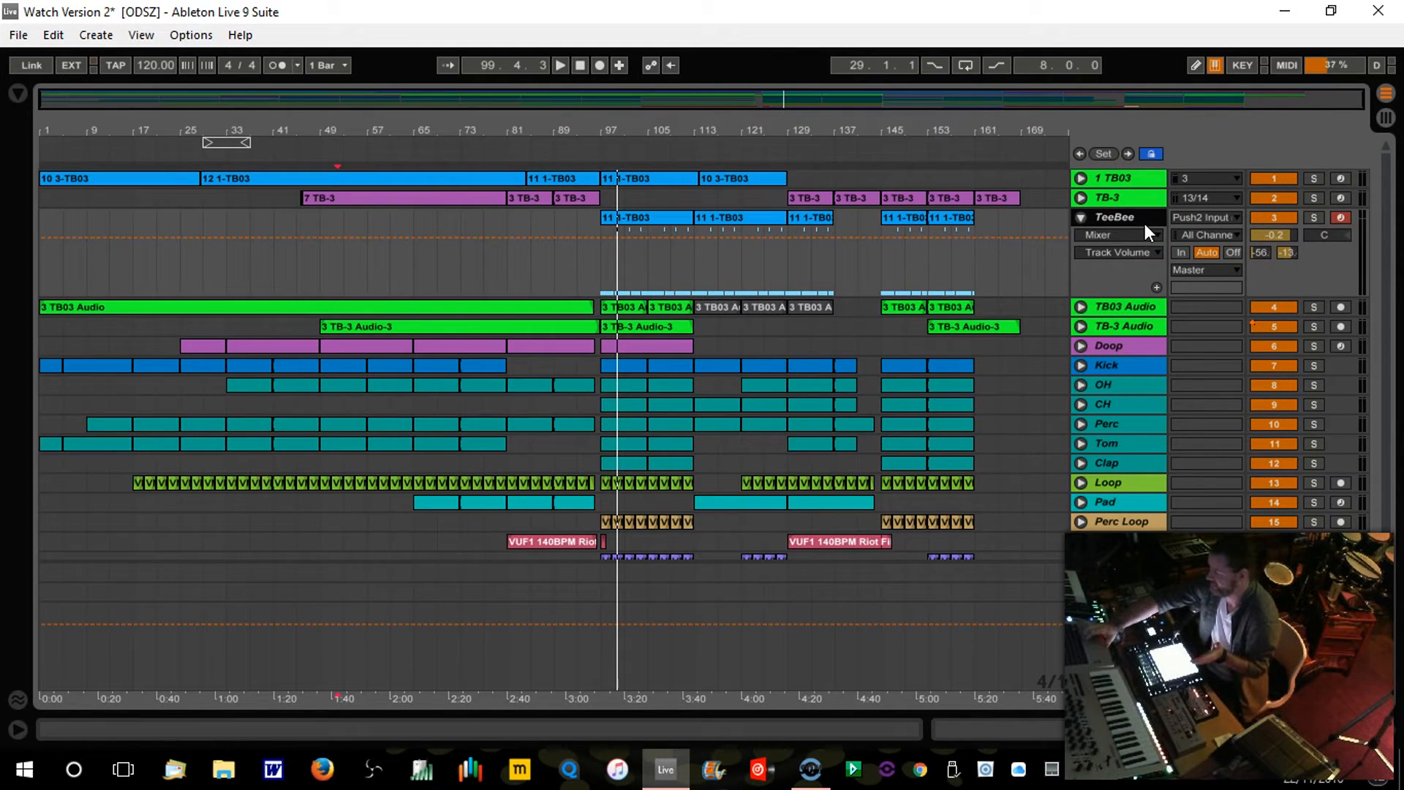
drag(715, 125, 710, 126)
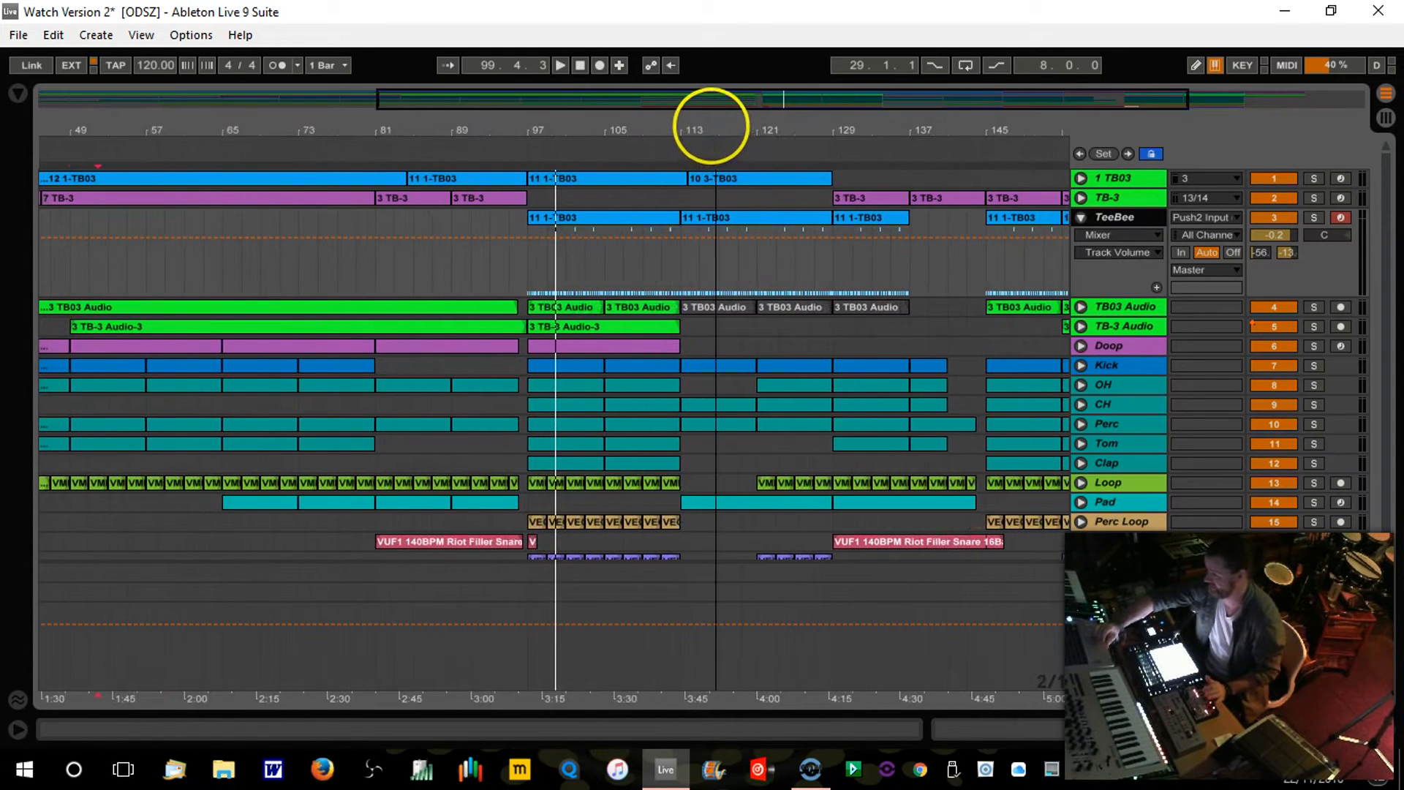
click(1314, 217)
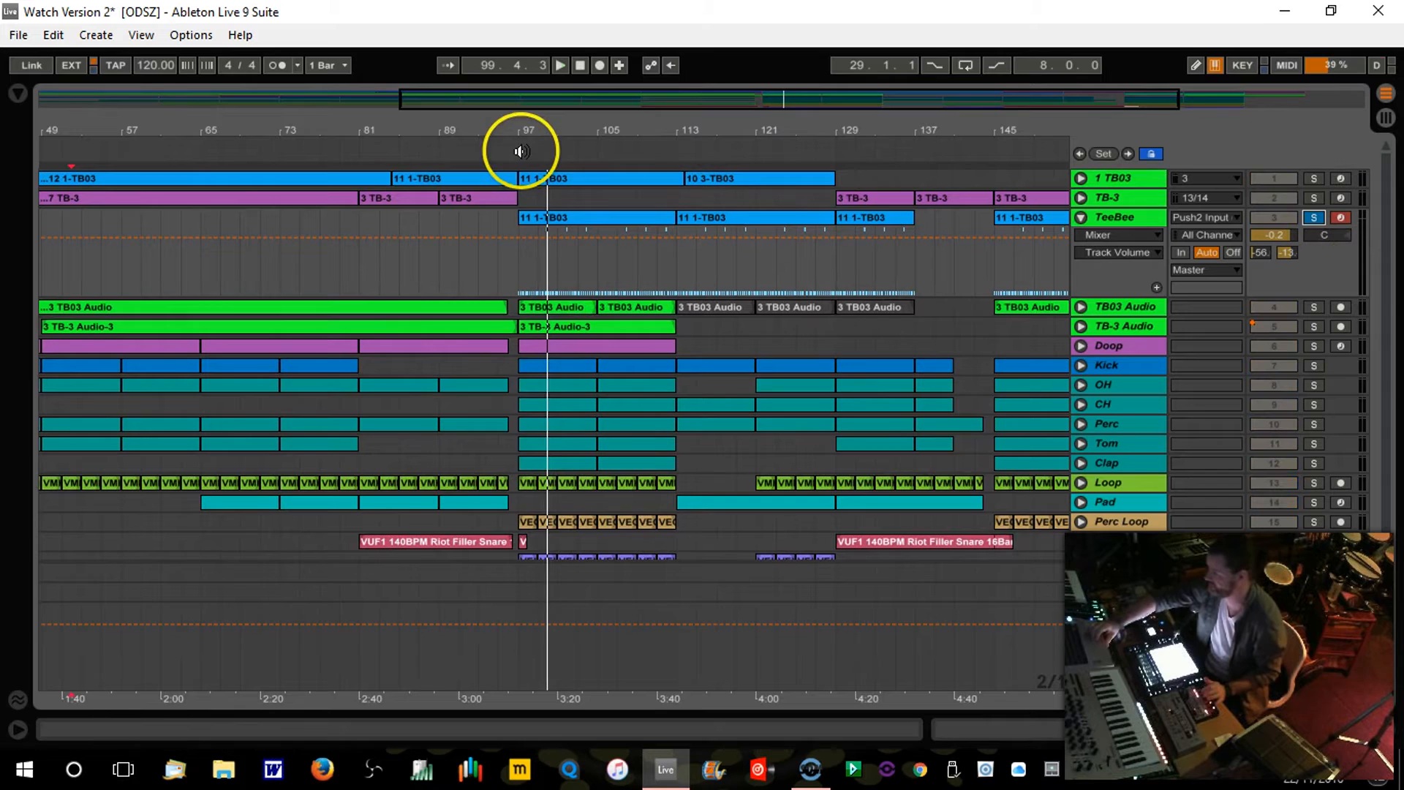
click(520, 152)
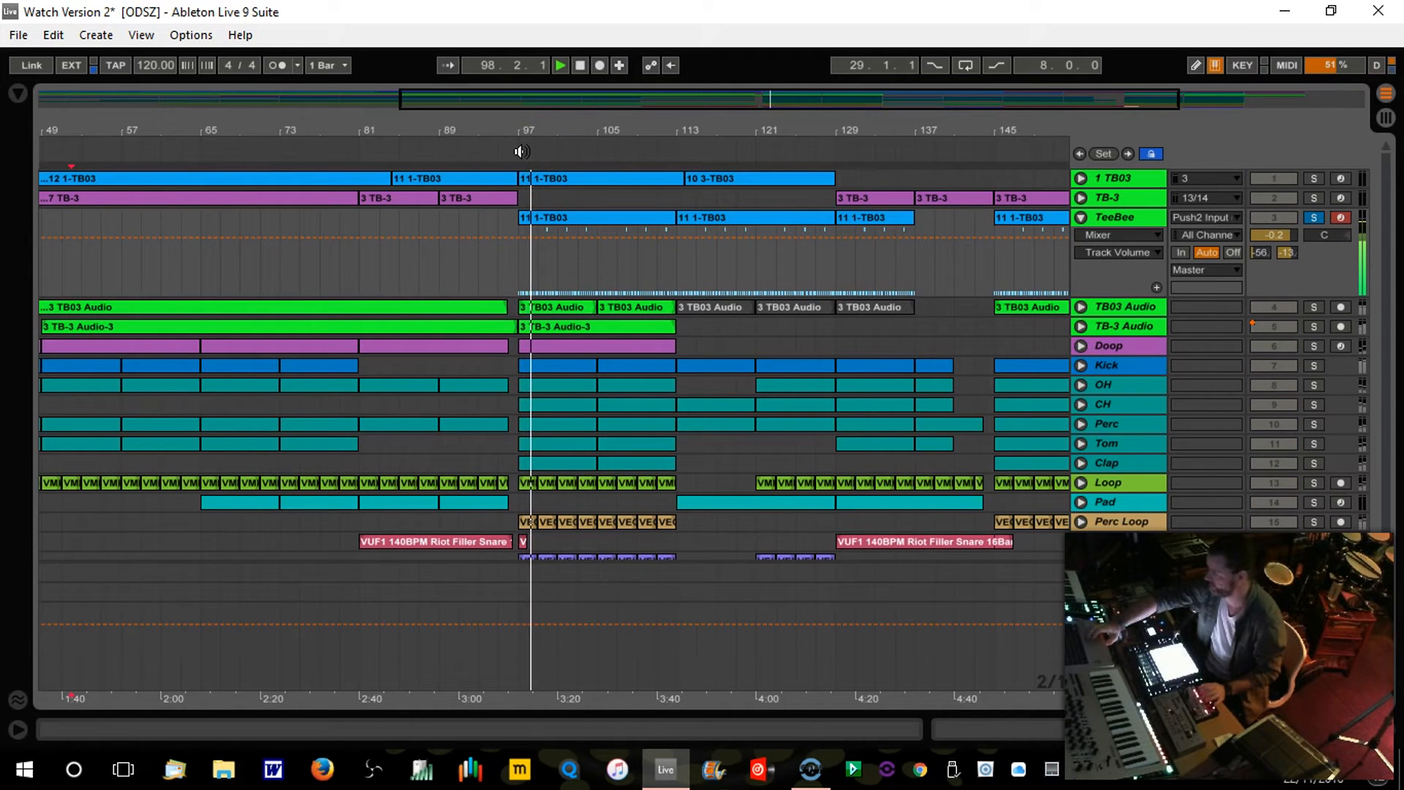
click(524, 540)
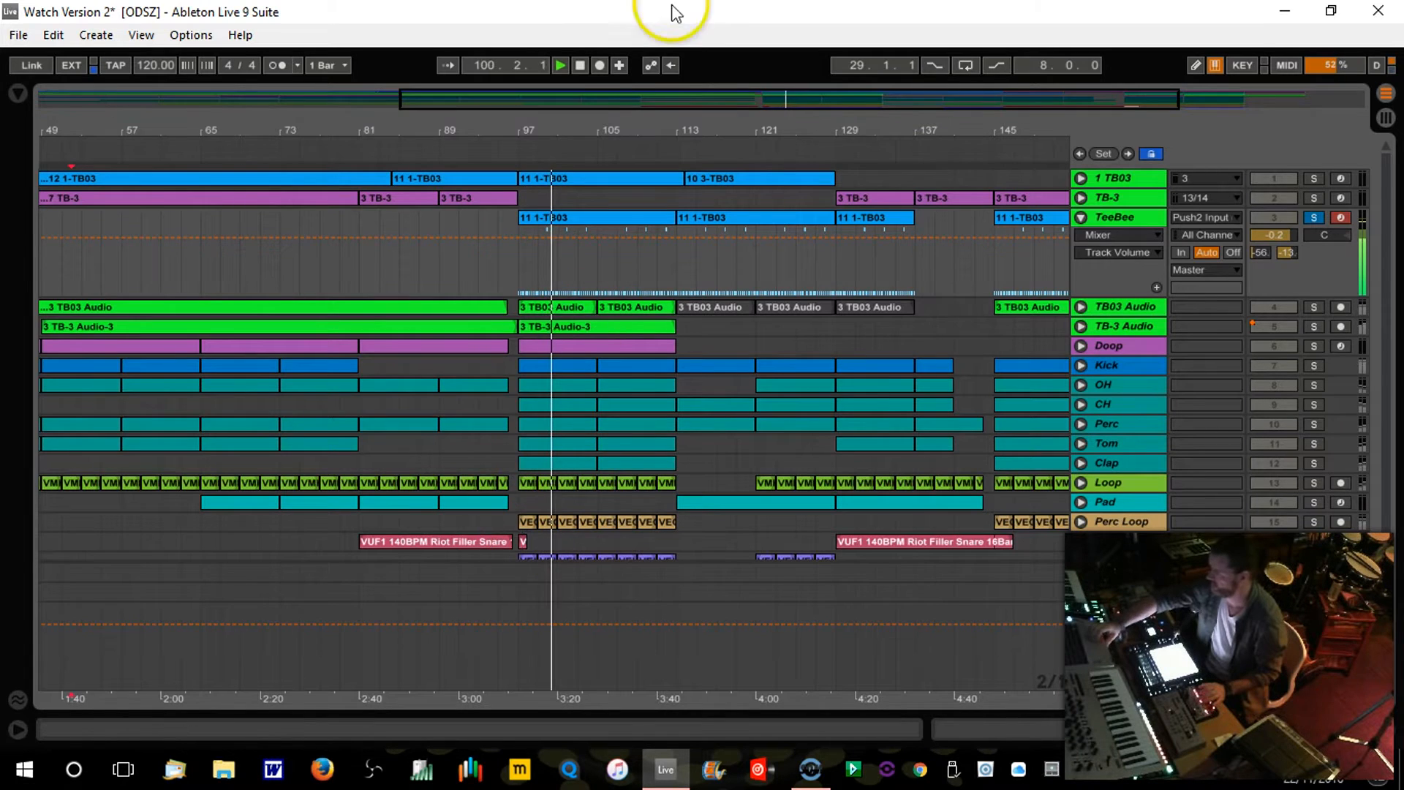
click(581, 65)
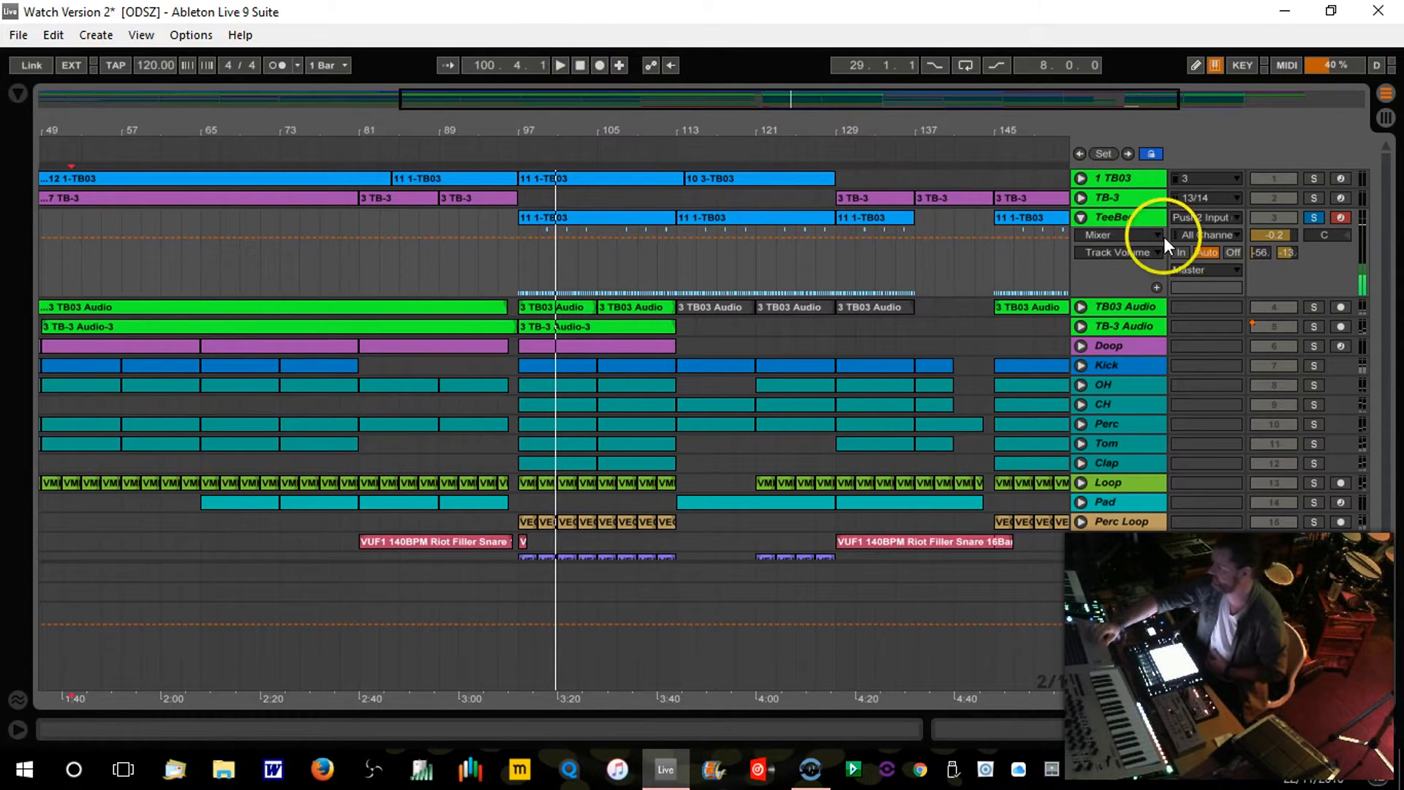
Step: Fold the TeeBee track, and unfold and solo the Perc Loop track to audition it from bar 97
click(1082, 218)
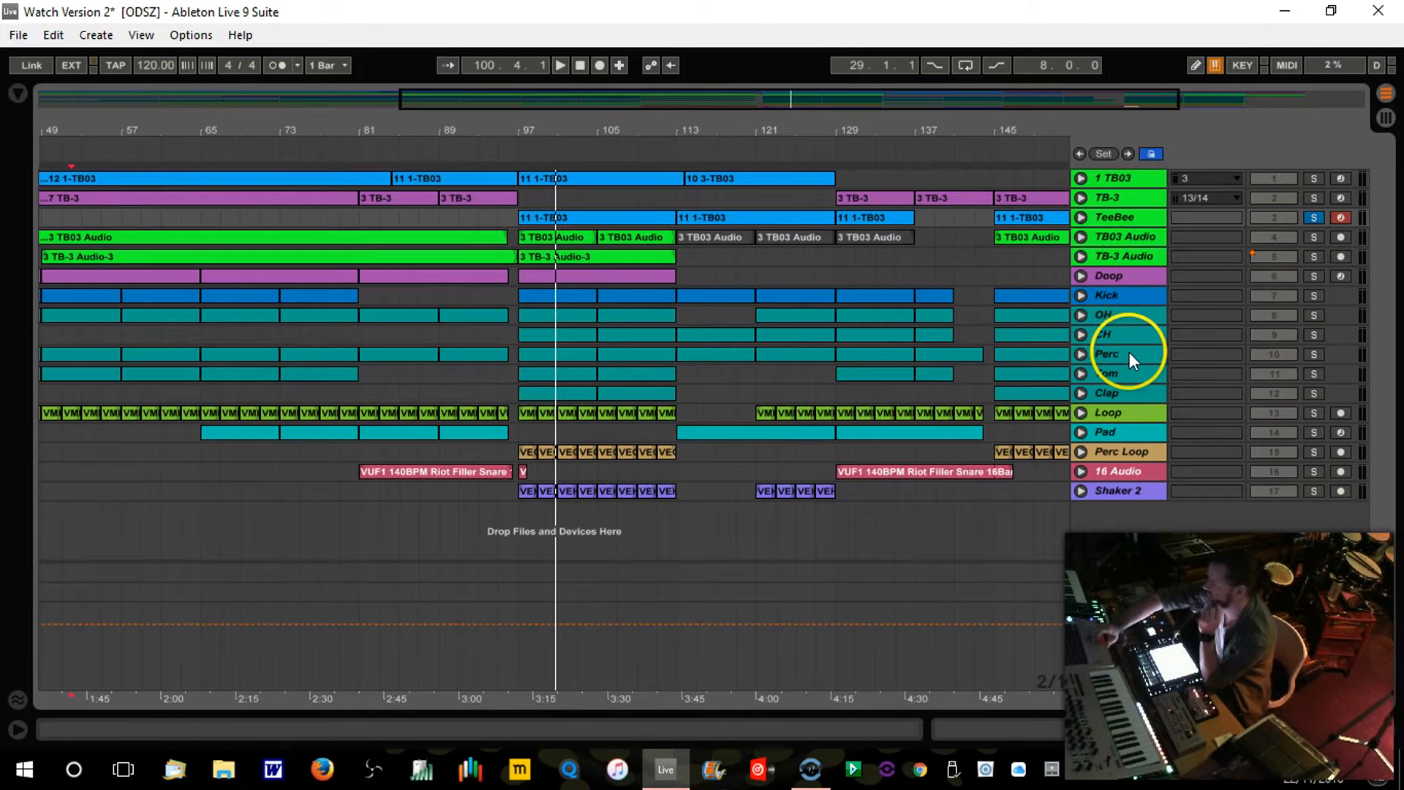
click(1080, 451)
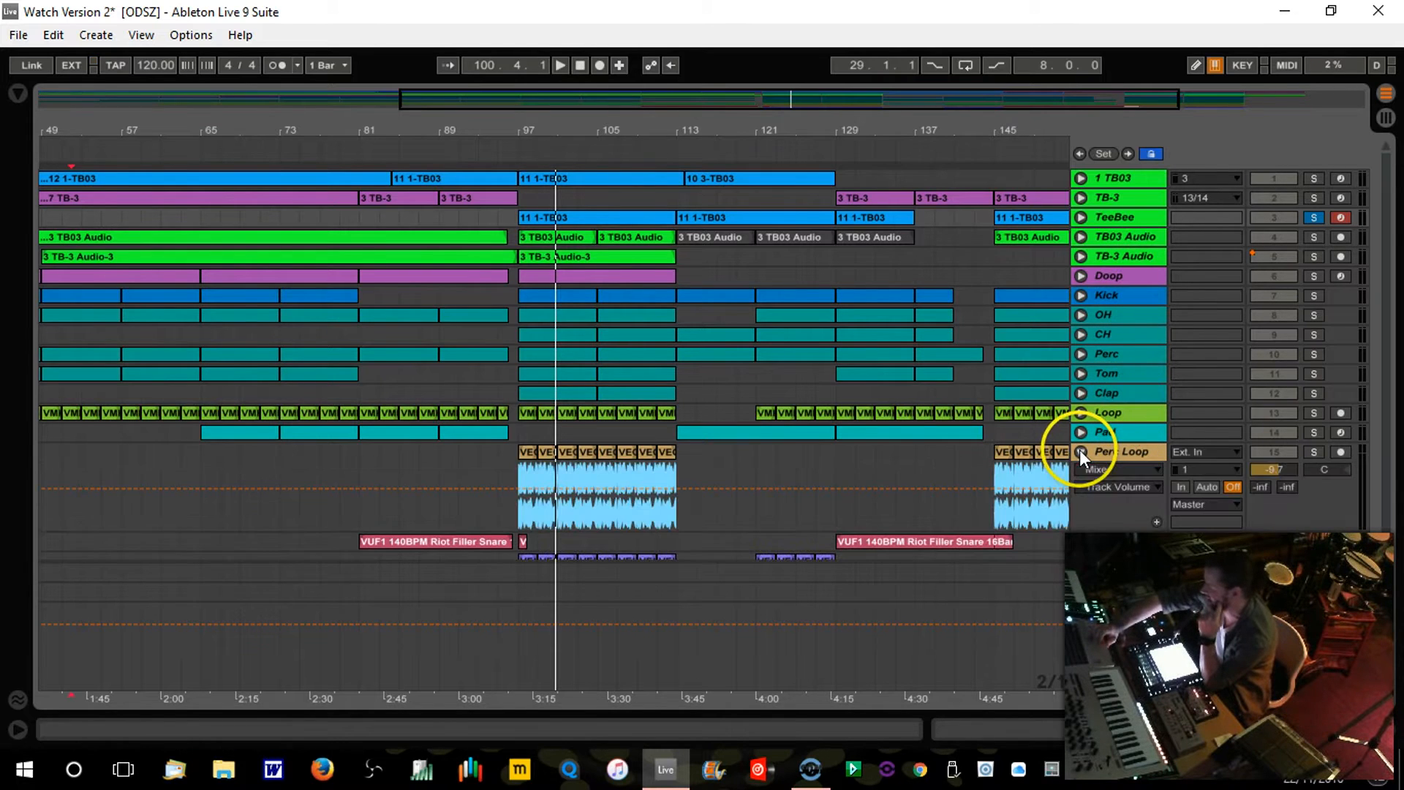
click(518, 146)
click(1313, 452)
scroll(1391, 504, down, 1)
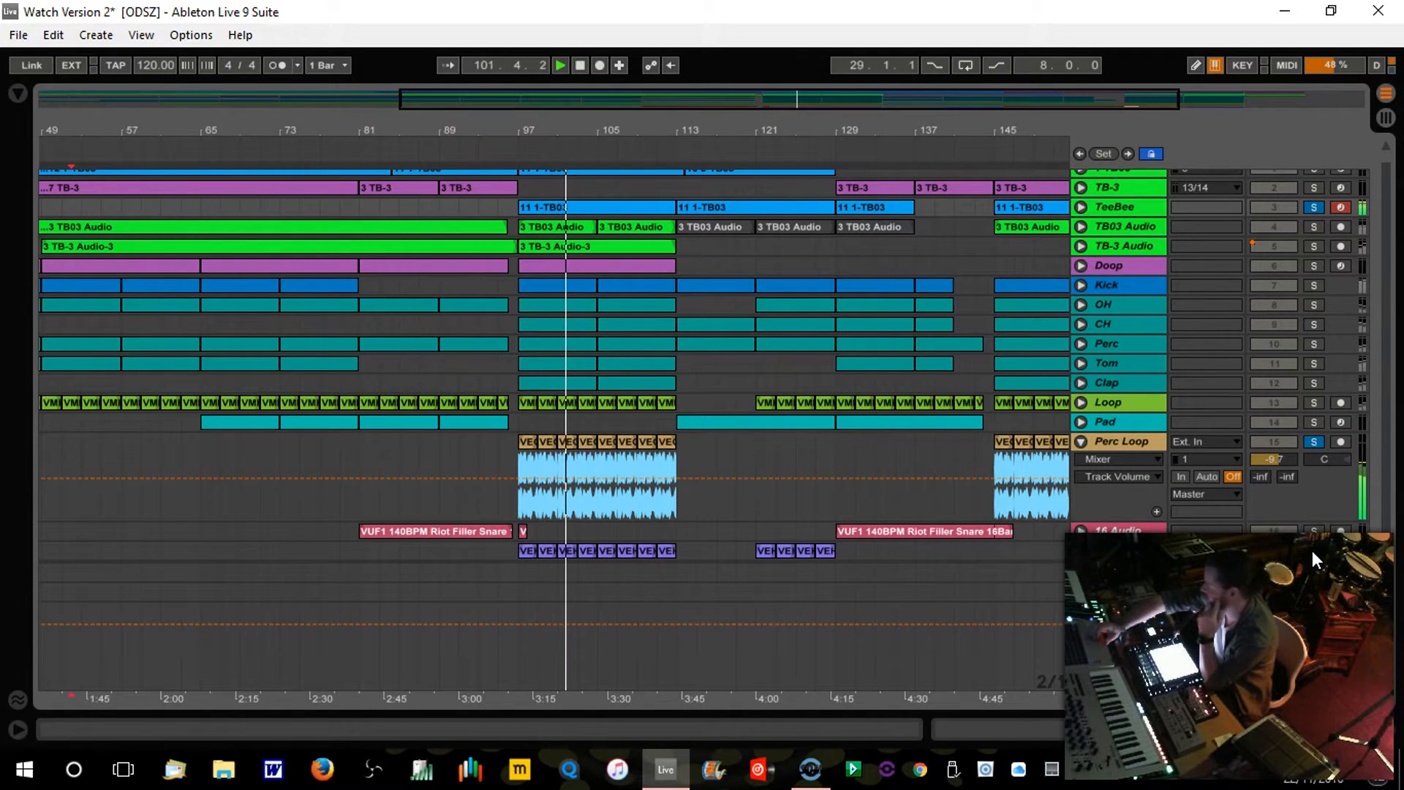
Step: Clear the solo on the Perc Loop and TeeBee tracks and fold the Perc Loop track
click(1313, 442)
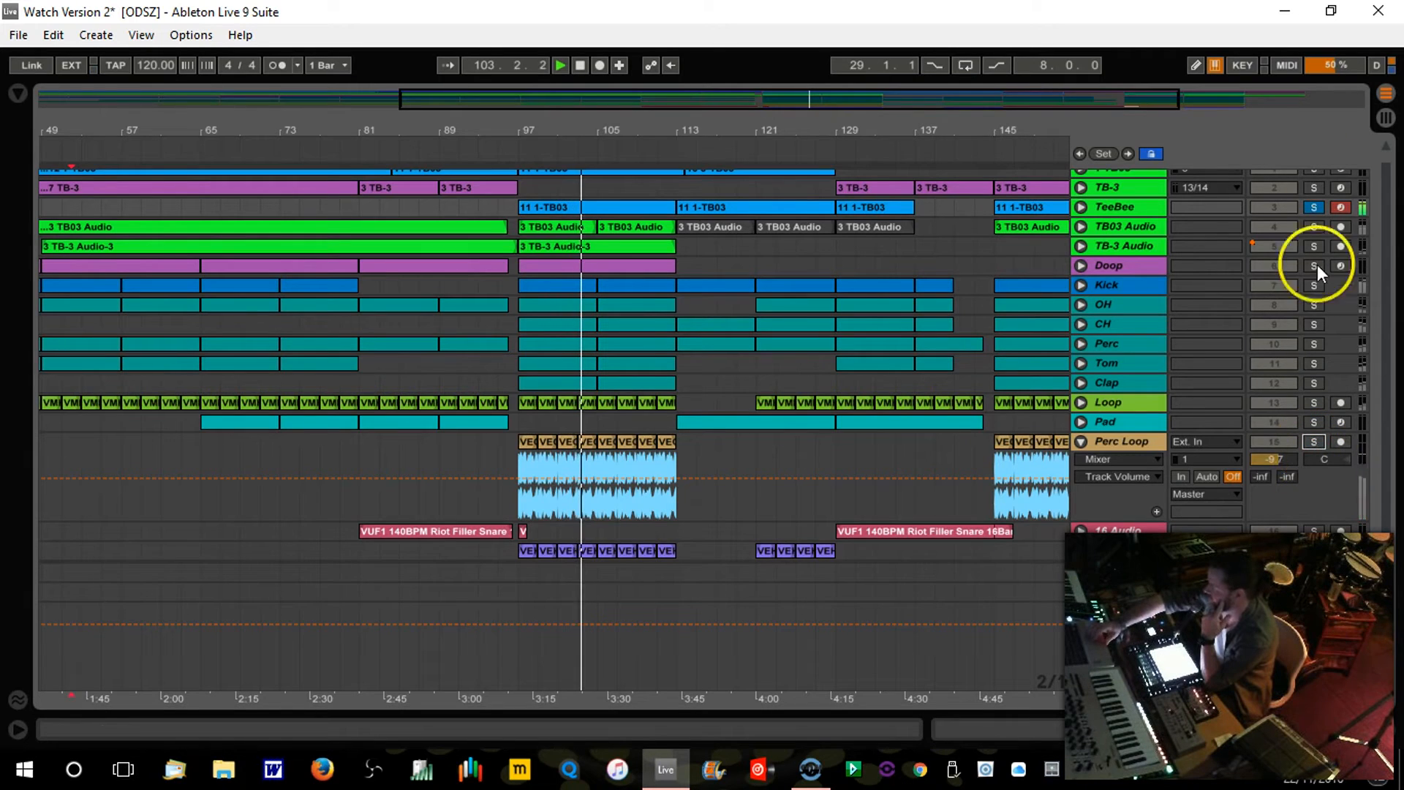
click(1314, 207)
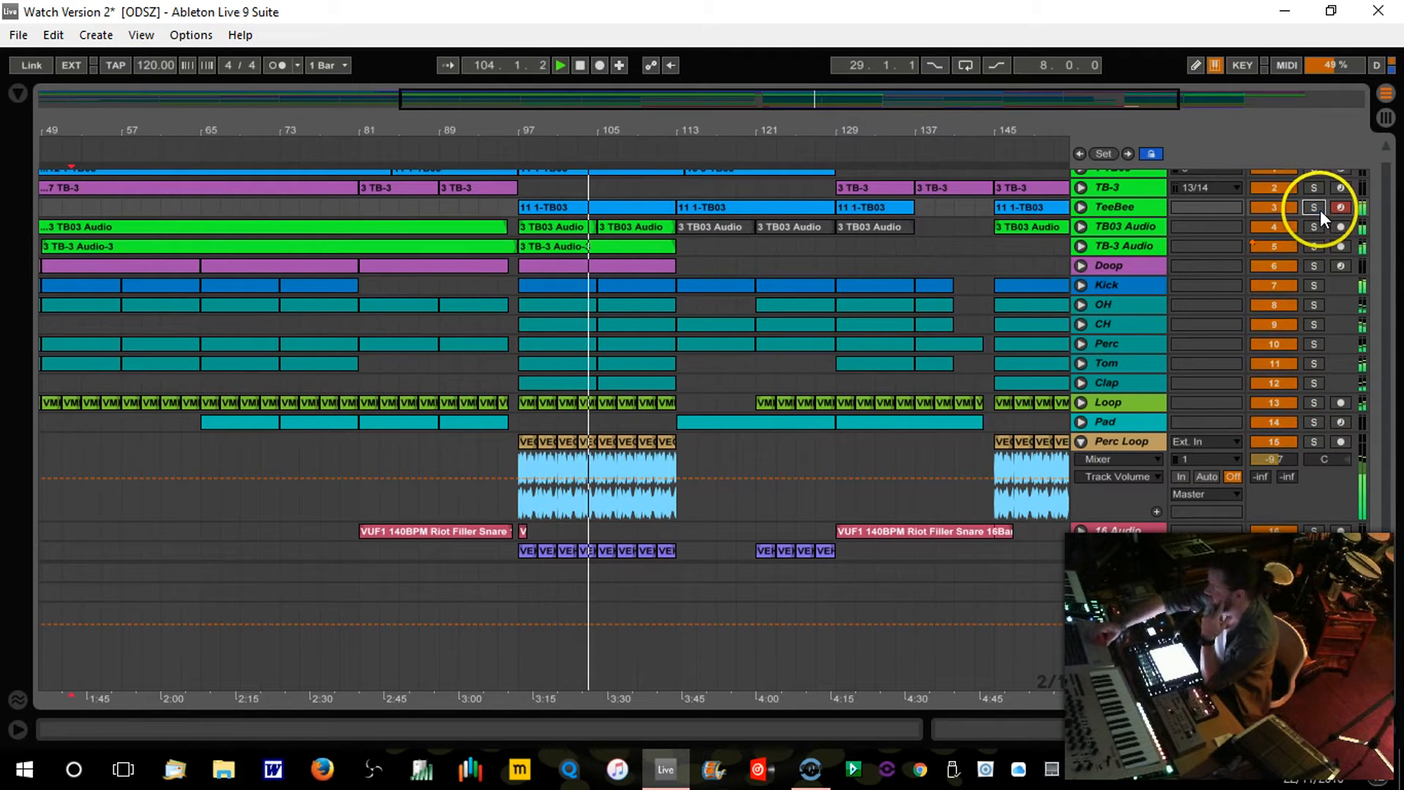
click(1079, 440)
Step: Unfold the 16 Audio track, play the arrangement through its first snare filler clip, stop playback and fold the track
click(1079, 472)
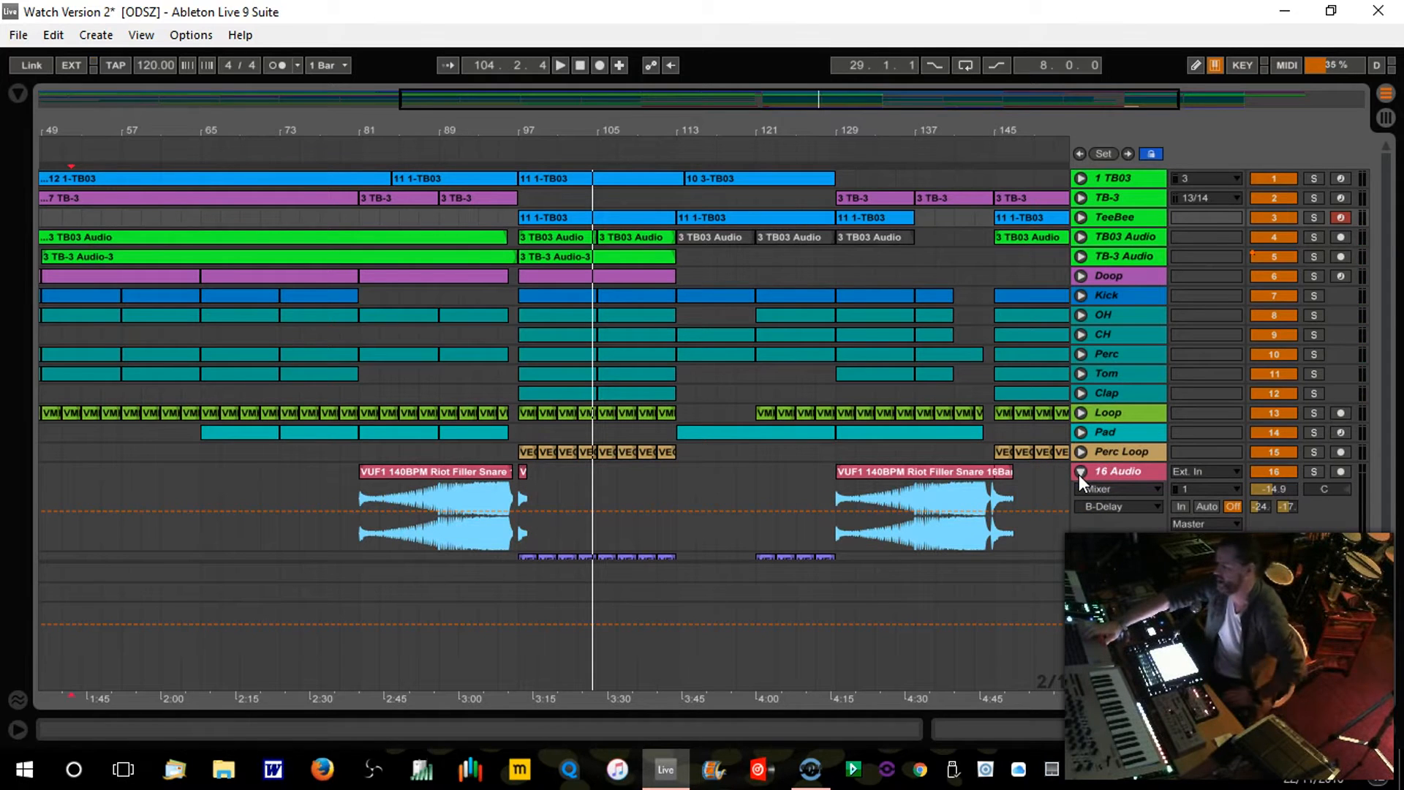
click(343, 155)
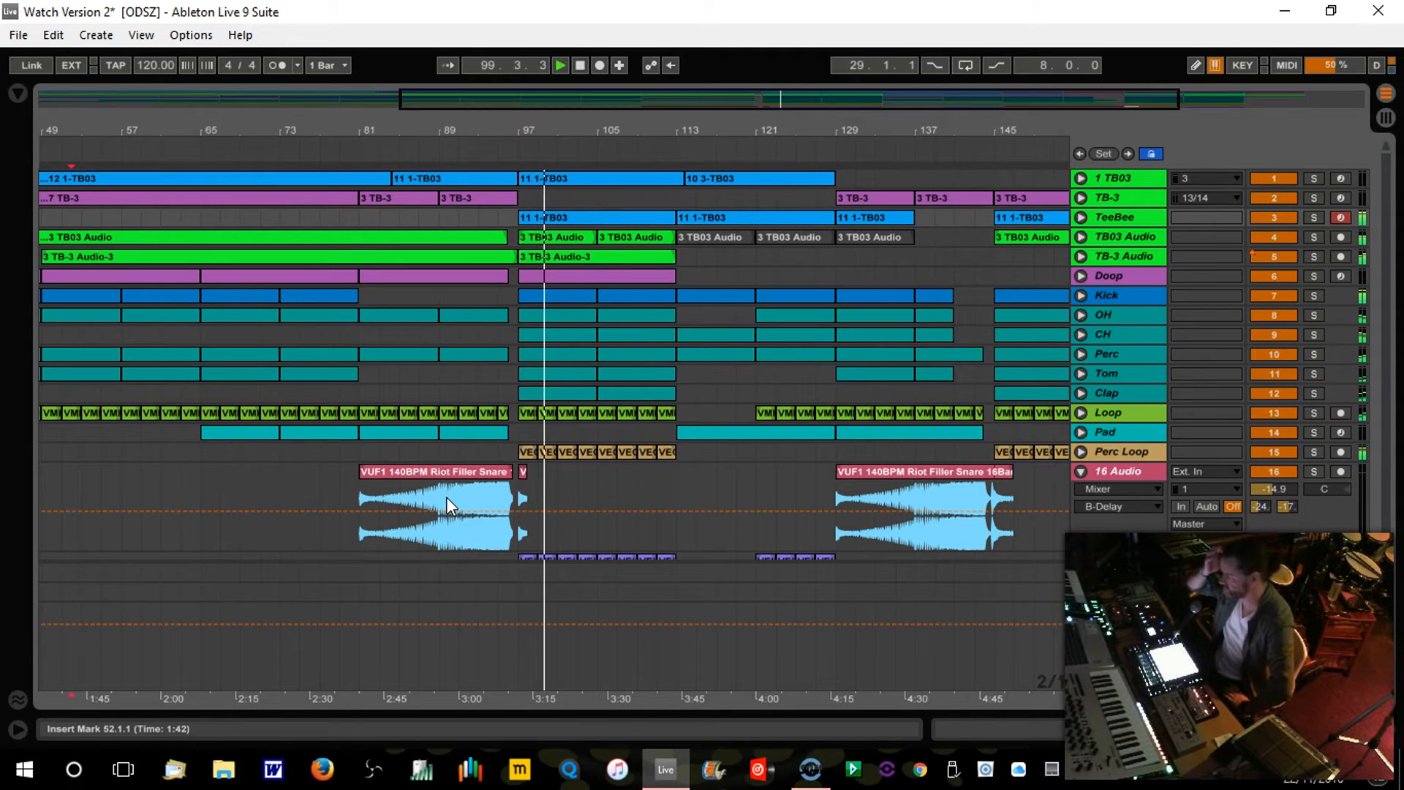
click(581, 66)
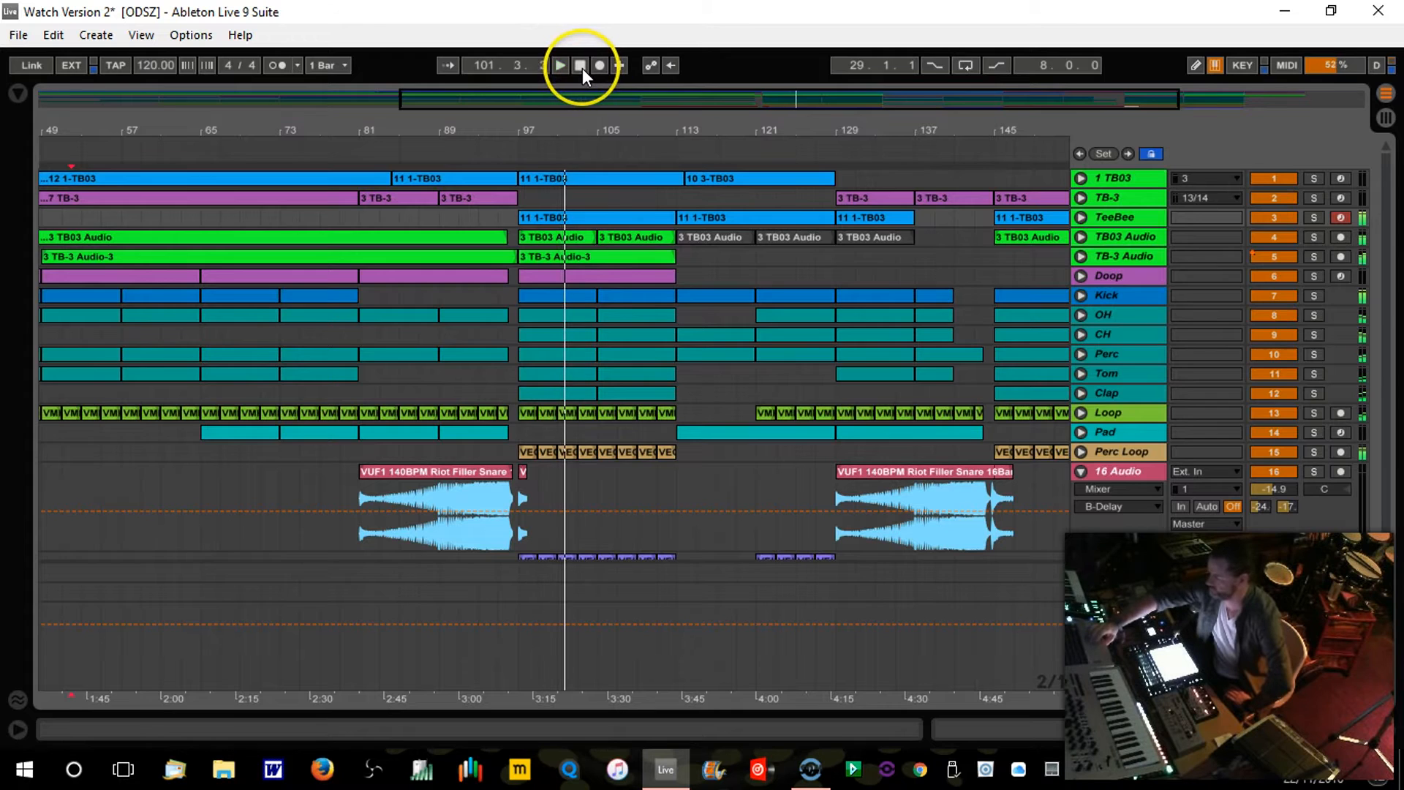
drag(587, 133, 587, 117)
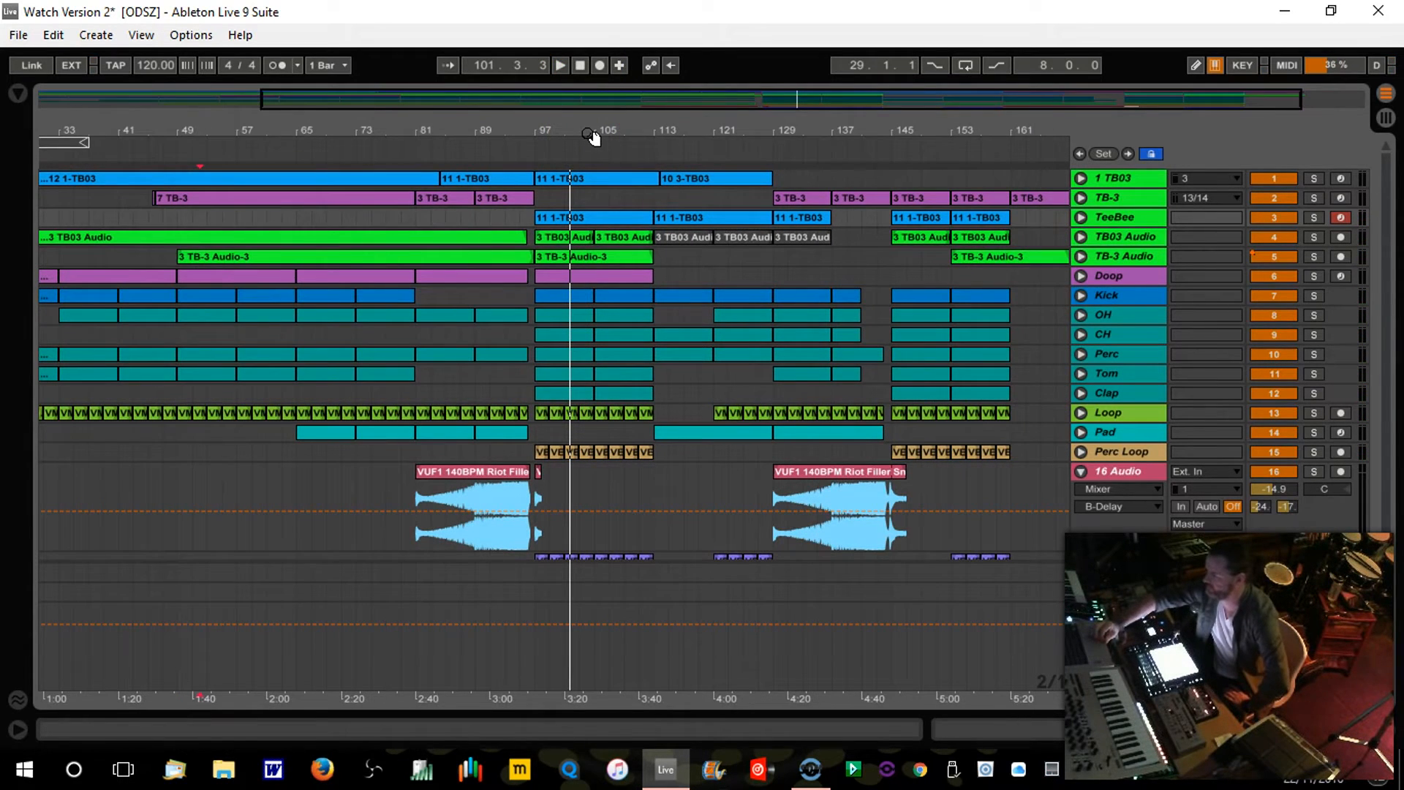
drag(588, 134, 644, 135)
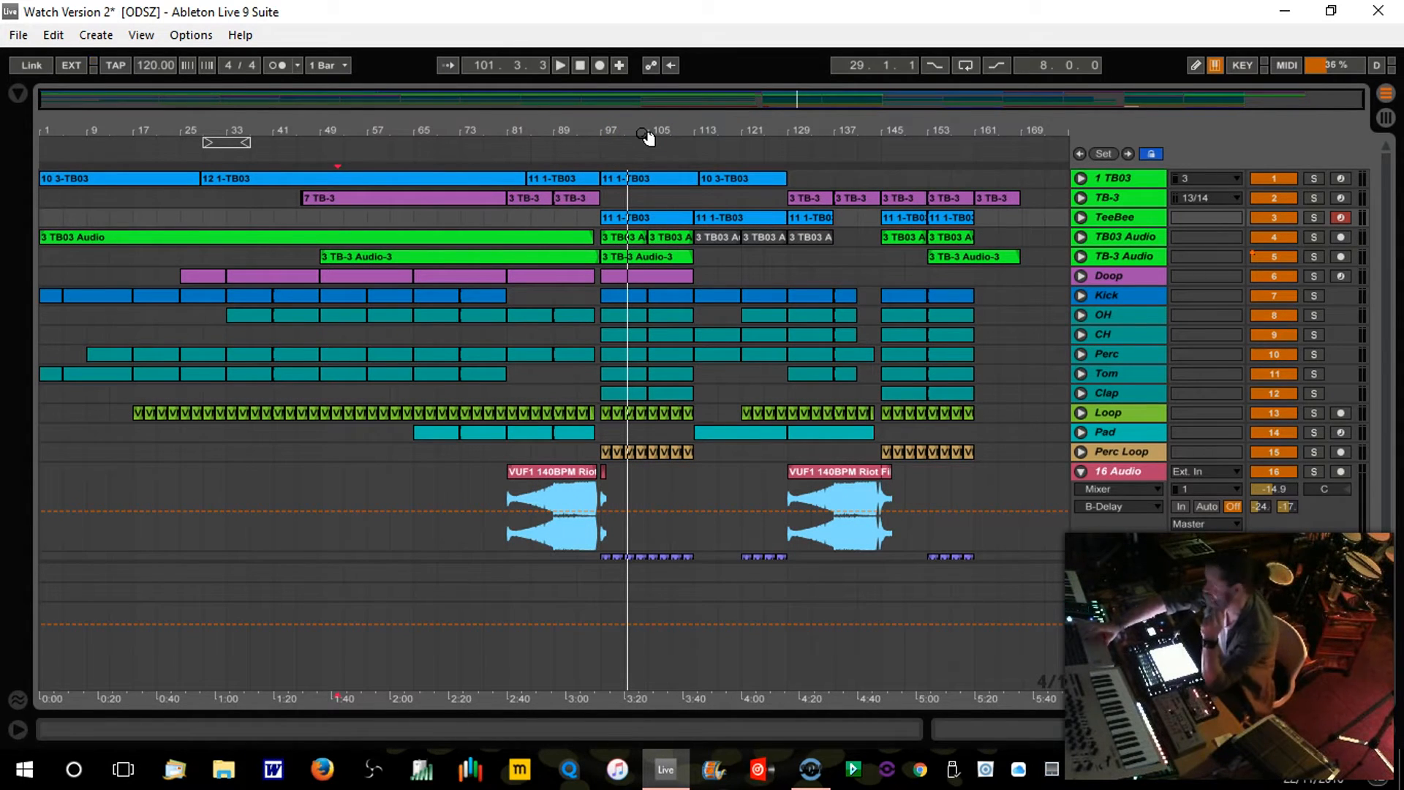
click(1079, 470)
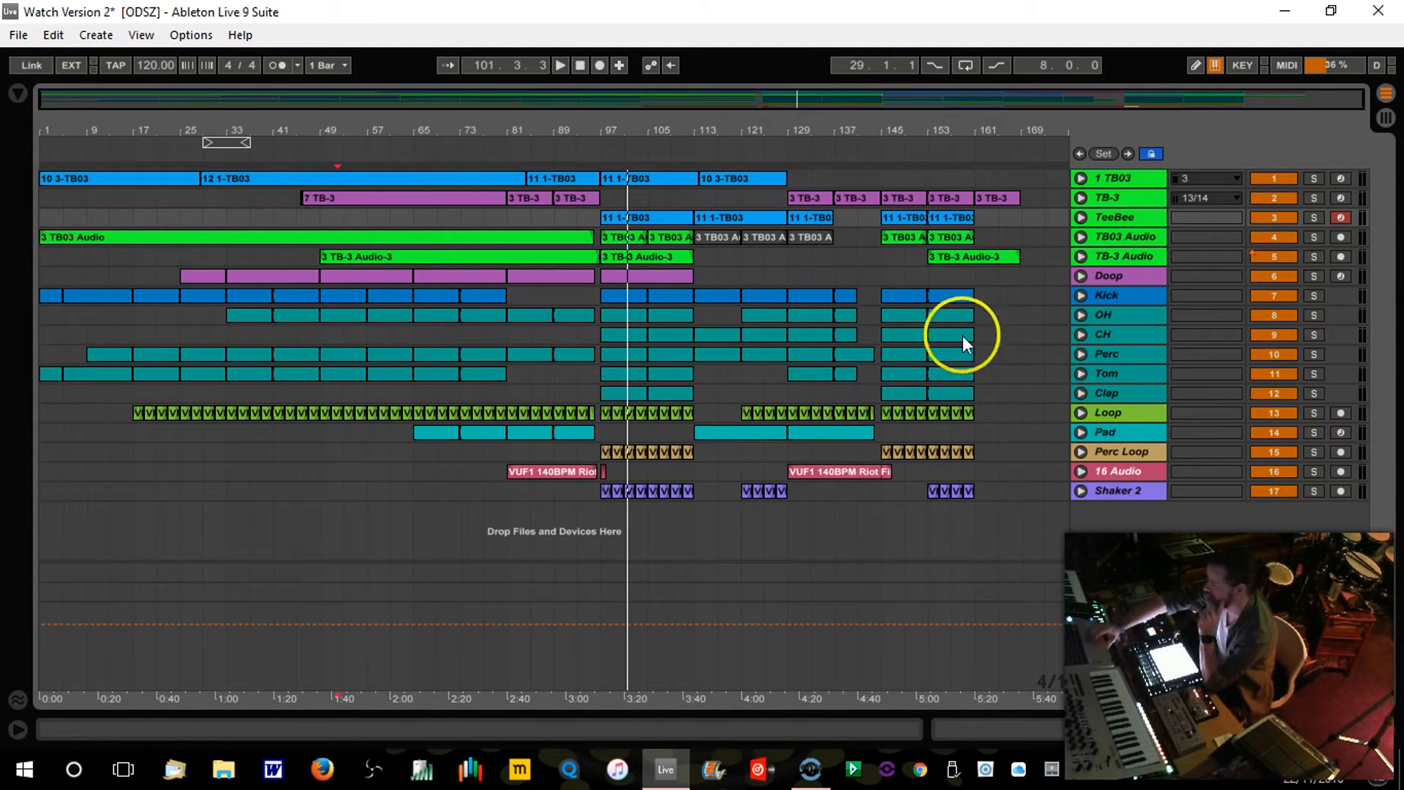
Step: Play the full arrangement from bar 113
drag(785, 132, 708, 132)
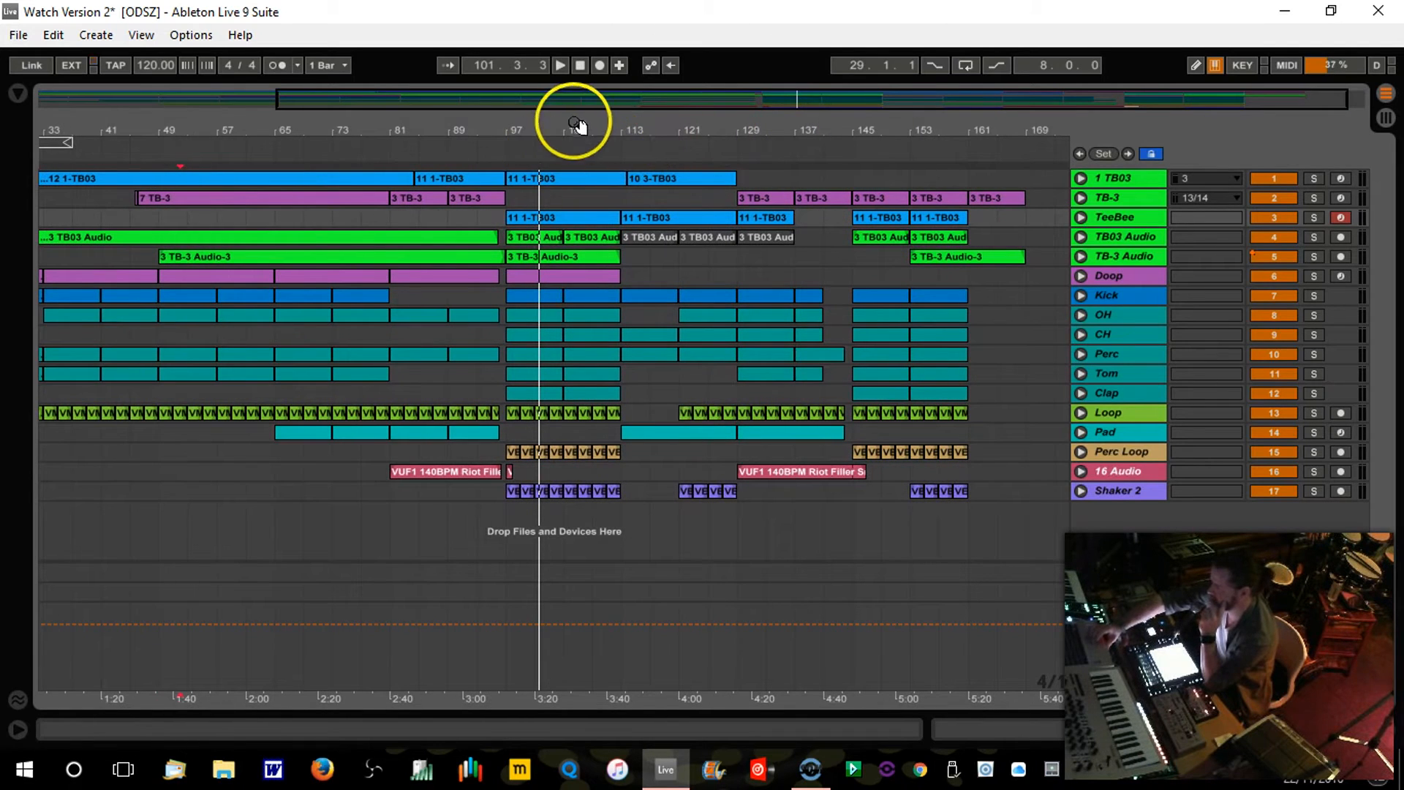
click(621, 145)
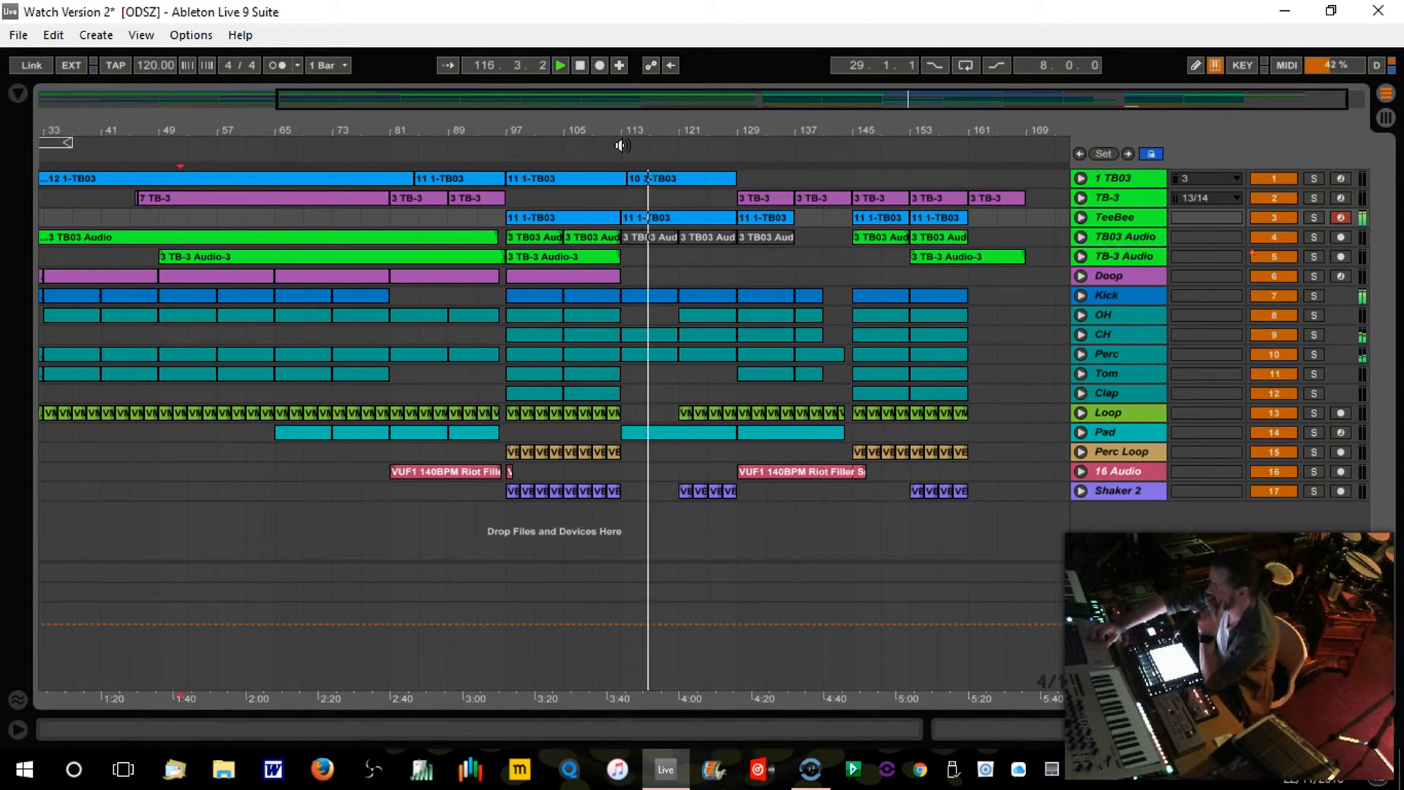
click(943, 292)
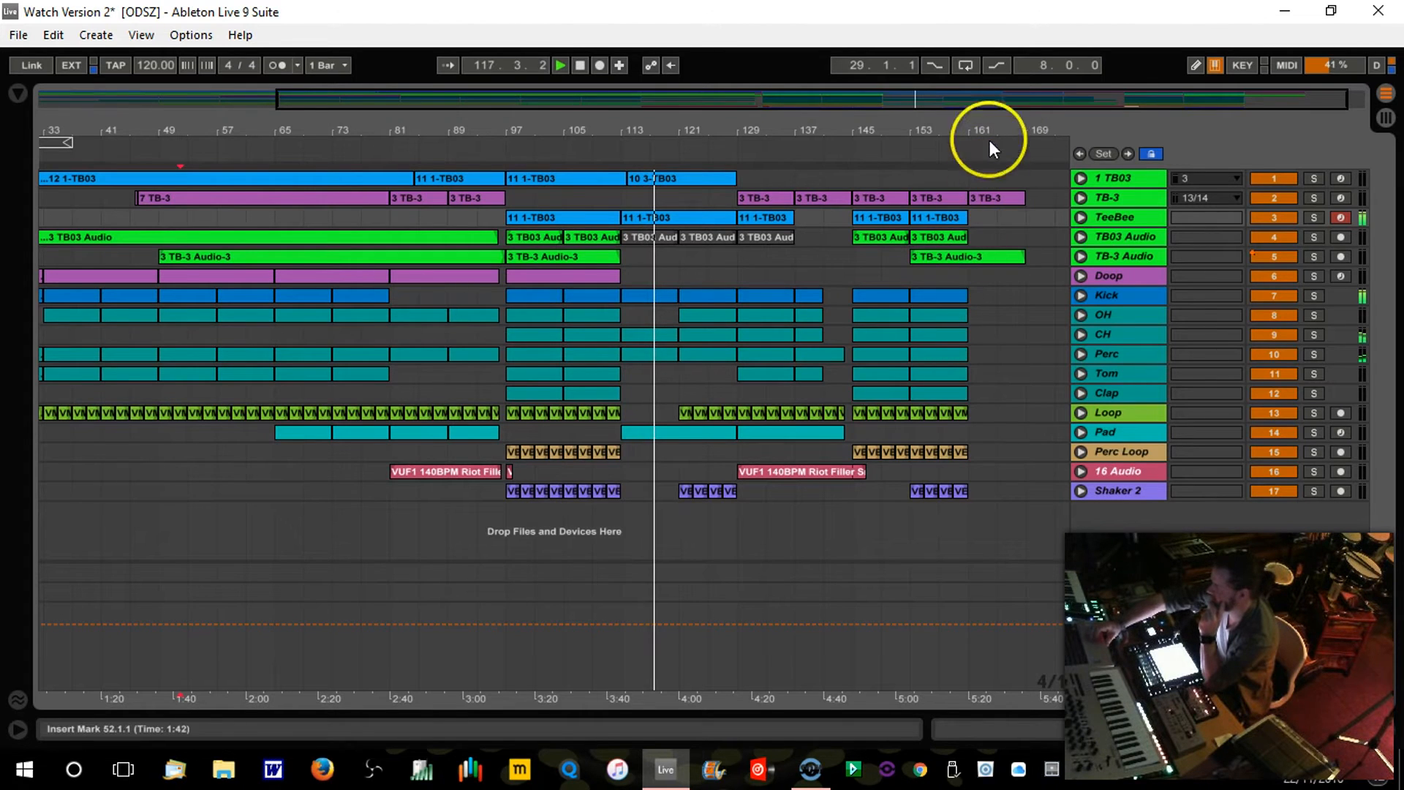
Step: Shorten the last TB-3 Audio clip to end at bar 161 and delete the TB-3 clip that starts there
drag(990, 127, 938, 128)
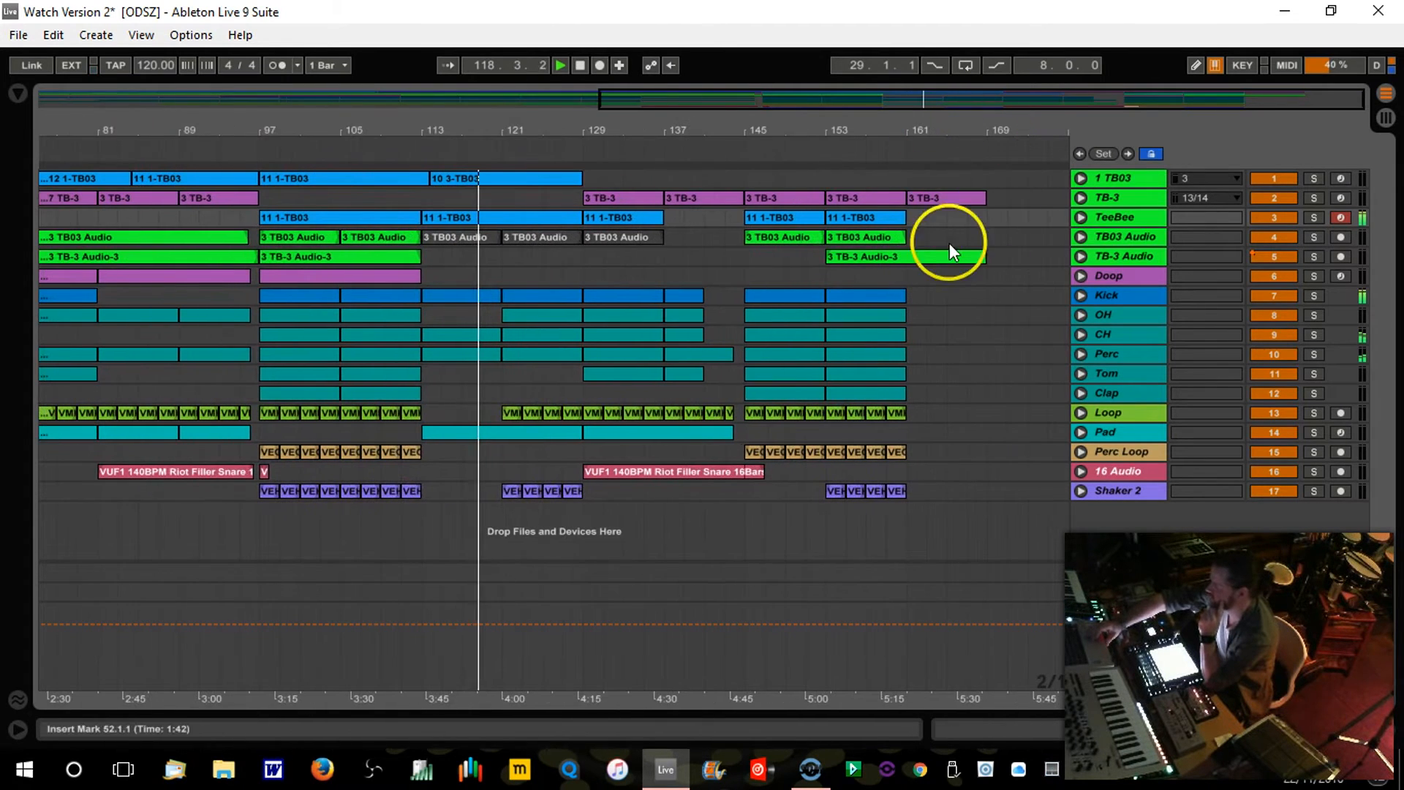
drag(984, 258, 889, 264)
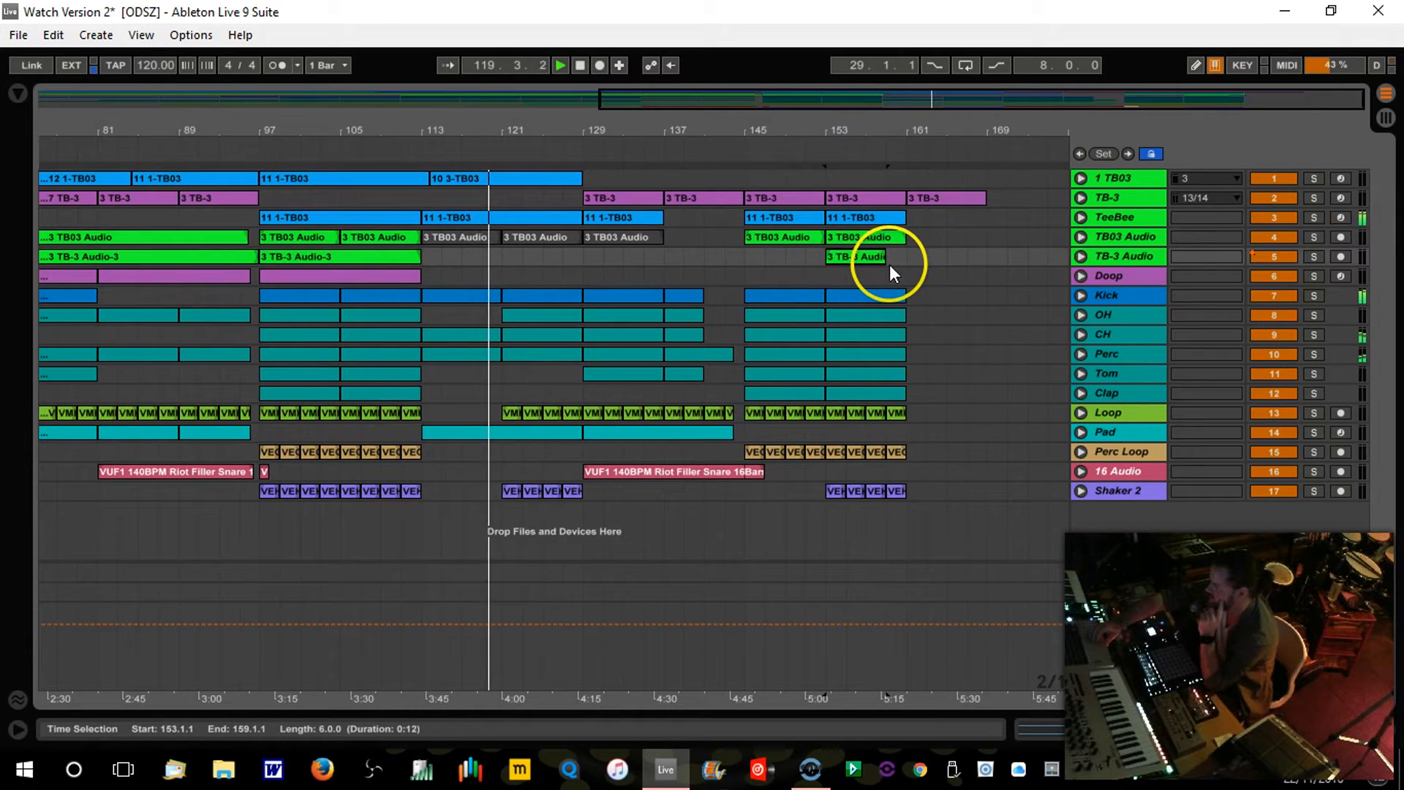
drag(885, 258, 906, 257)
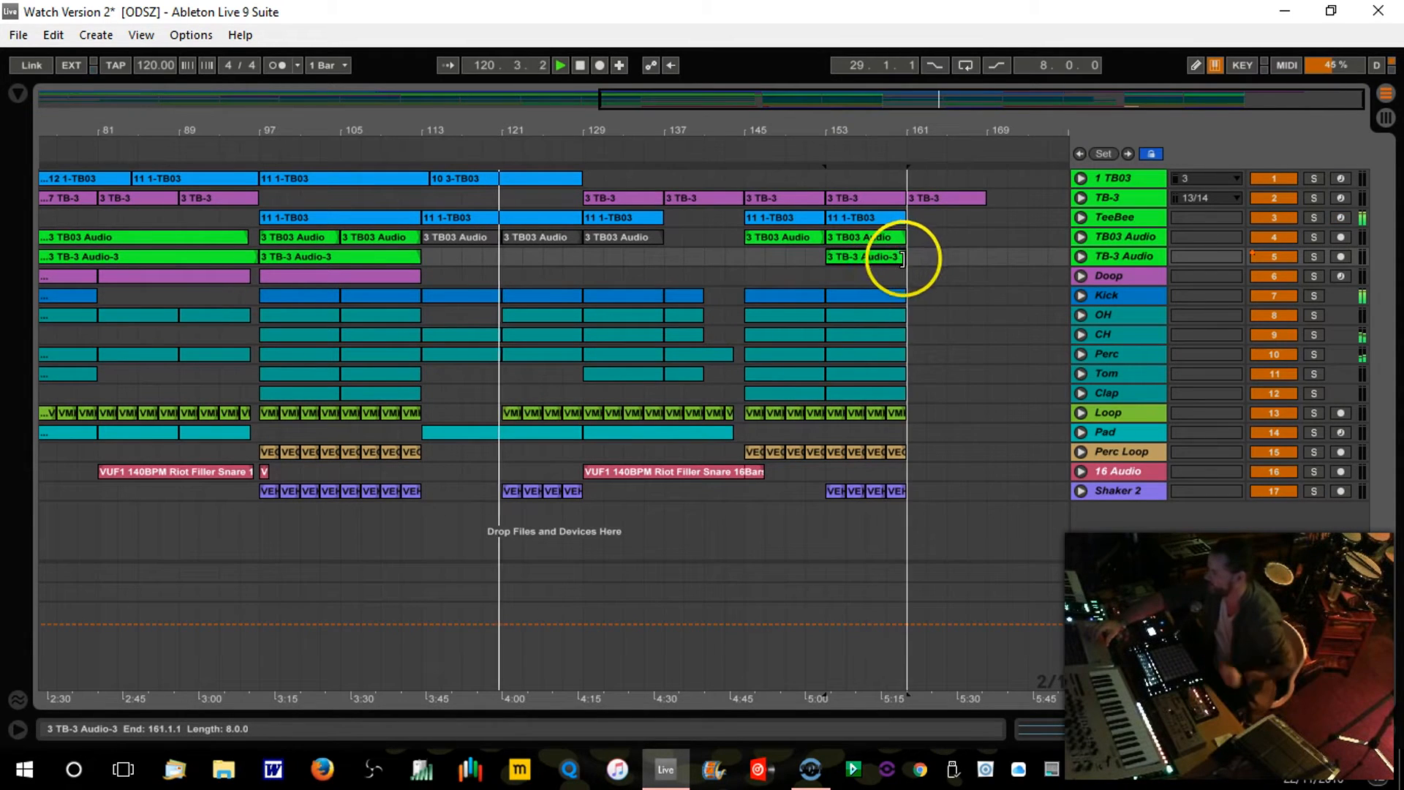
click(965, 198)
key(Delete)
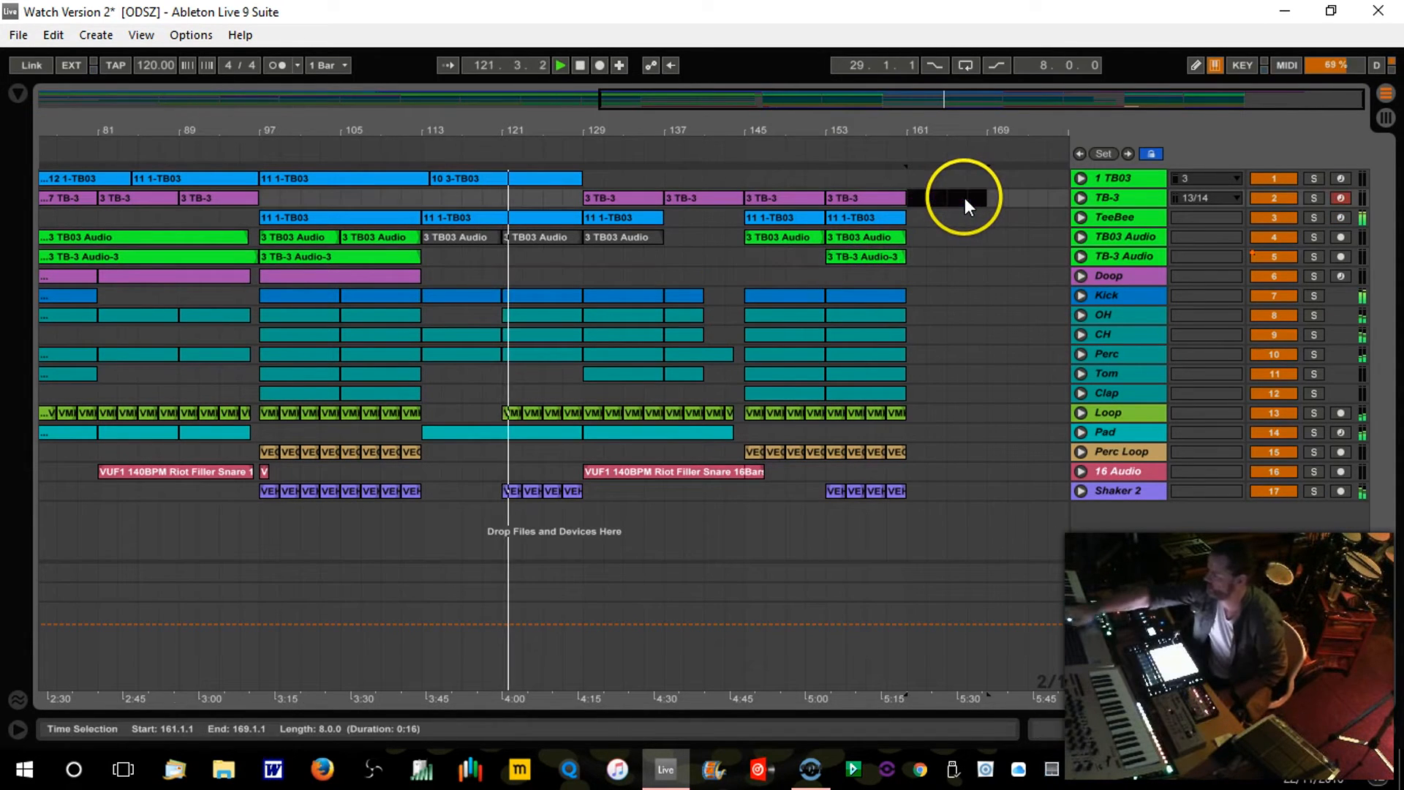
Step: Delete the three deactivated TB03 Audio clips between bars 113 and 137
drag(647, 124, 769, 130)
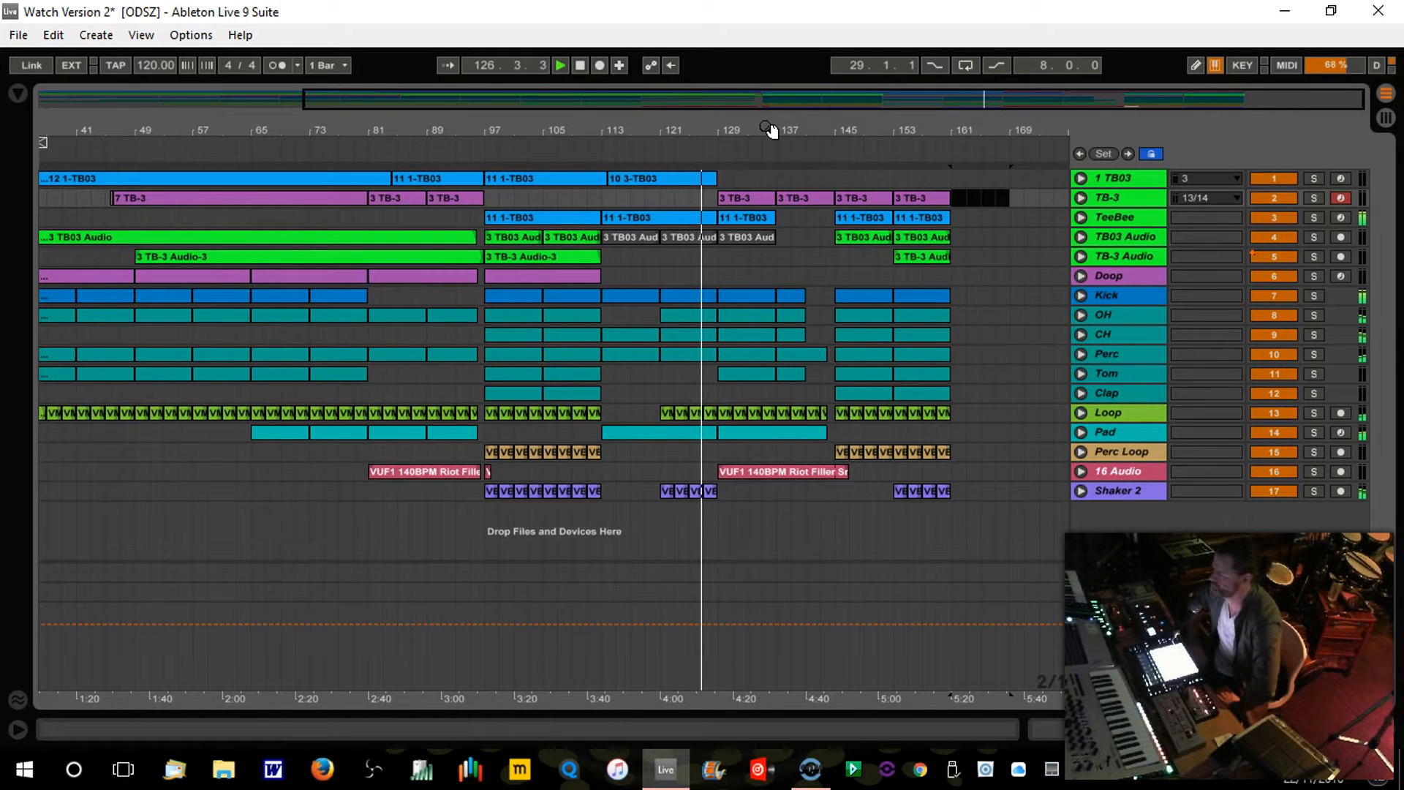
click(633, 234)
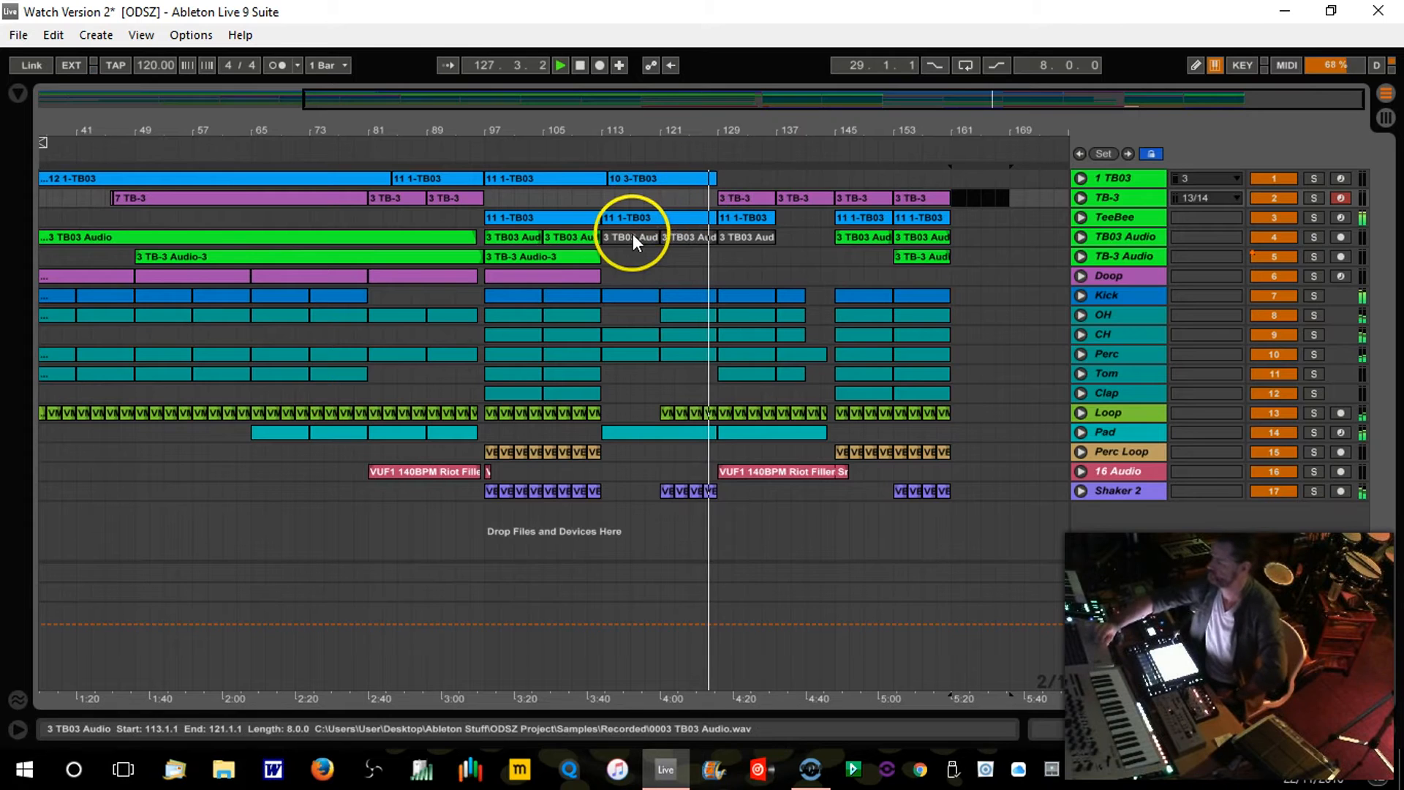
key(Delete)
click(681, 238)
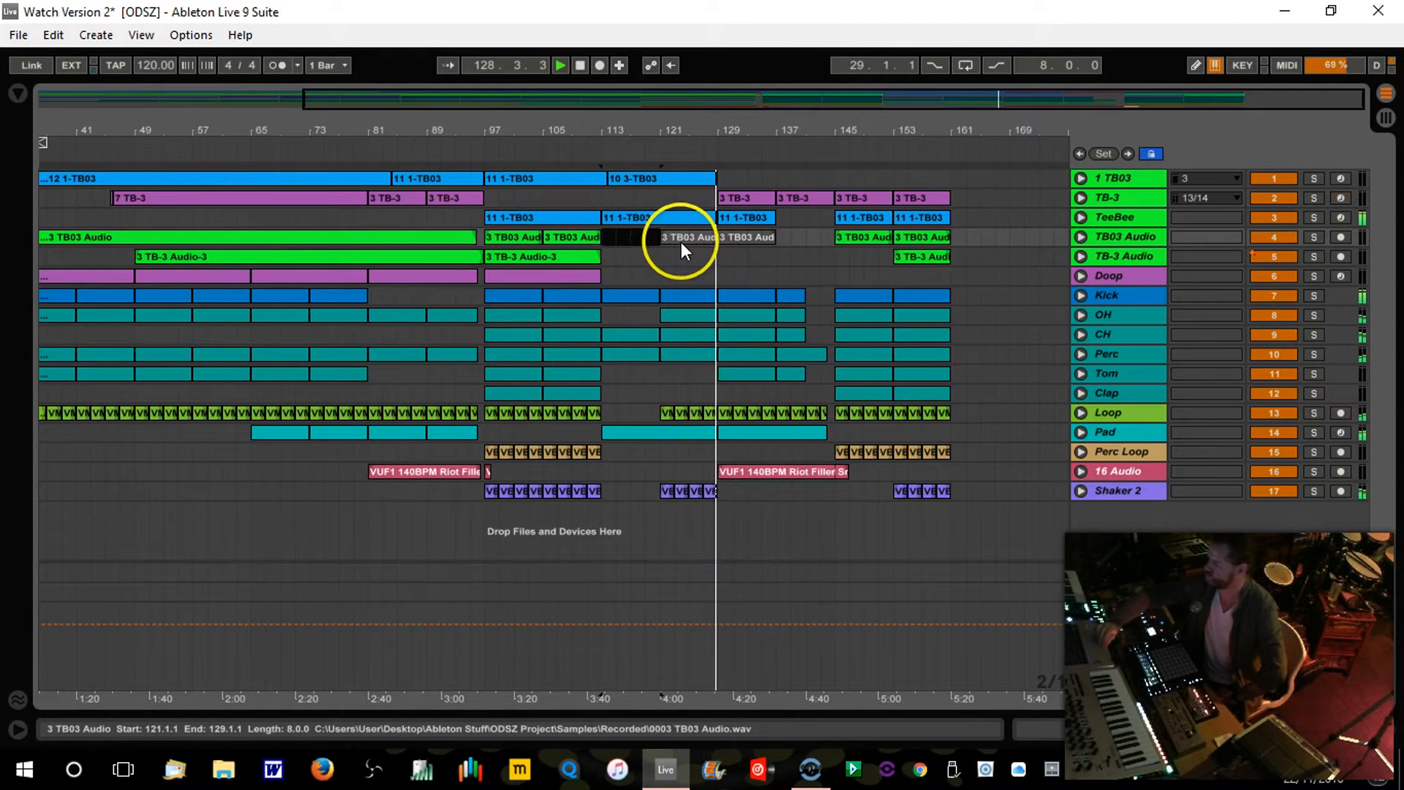
key(Delete)
click(748, 240)
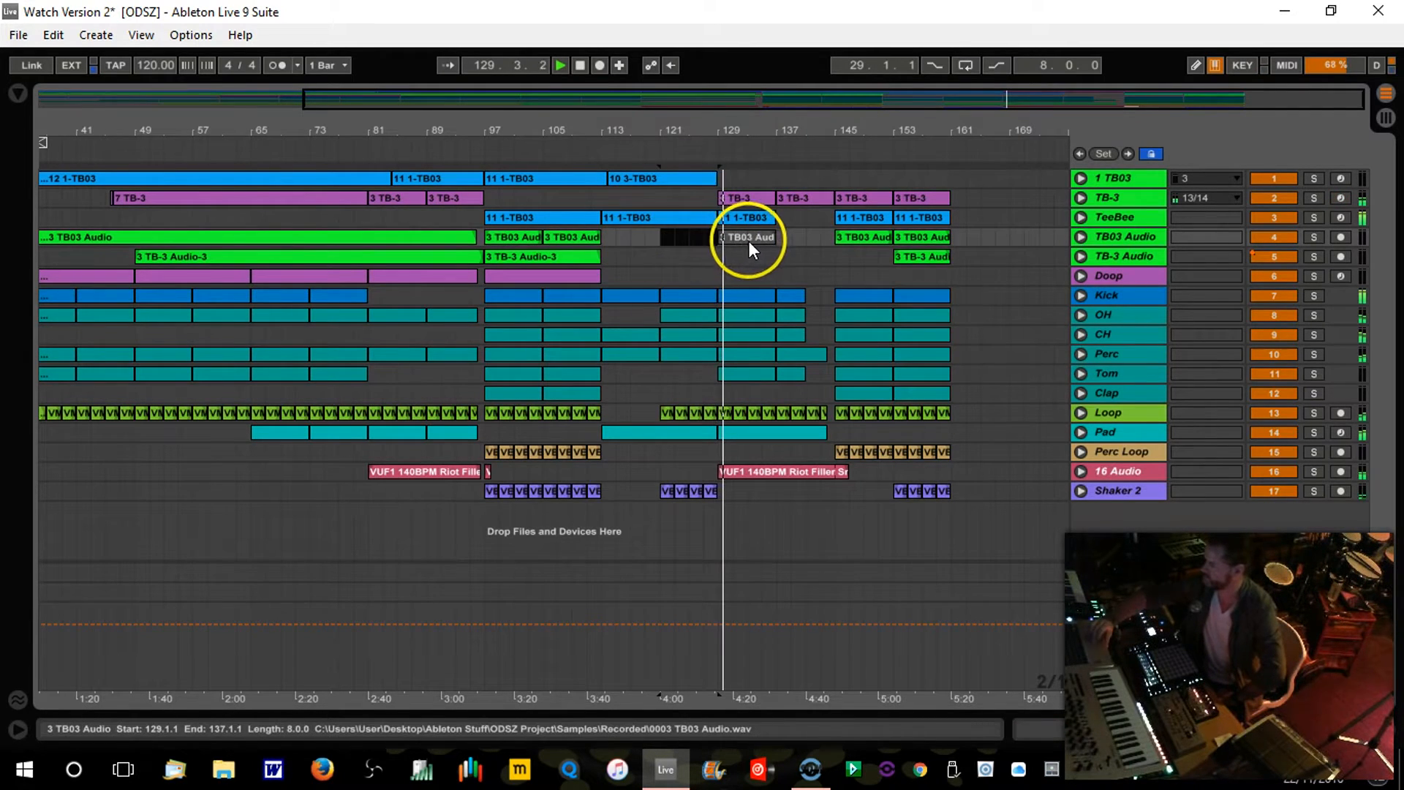
key(Delete)
click(787, 250)
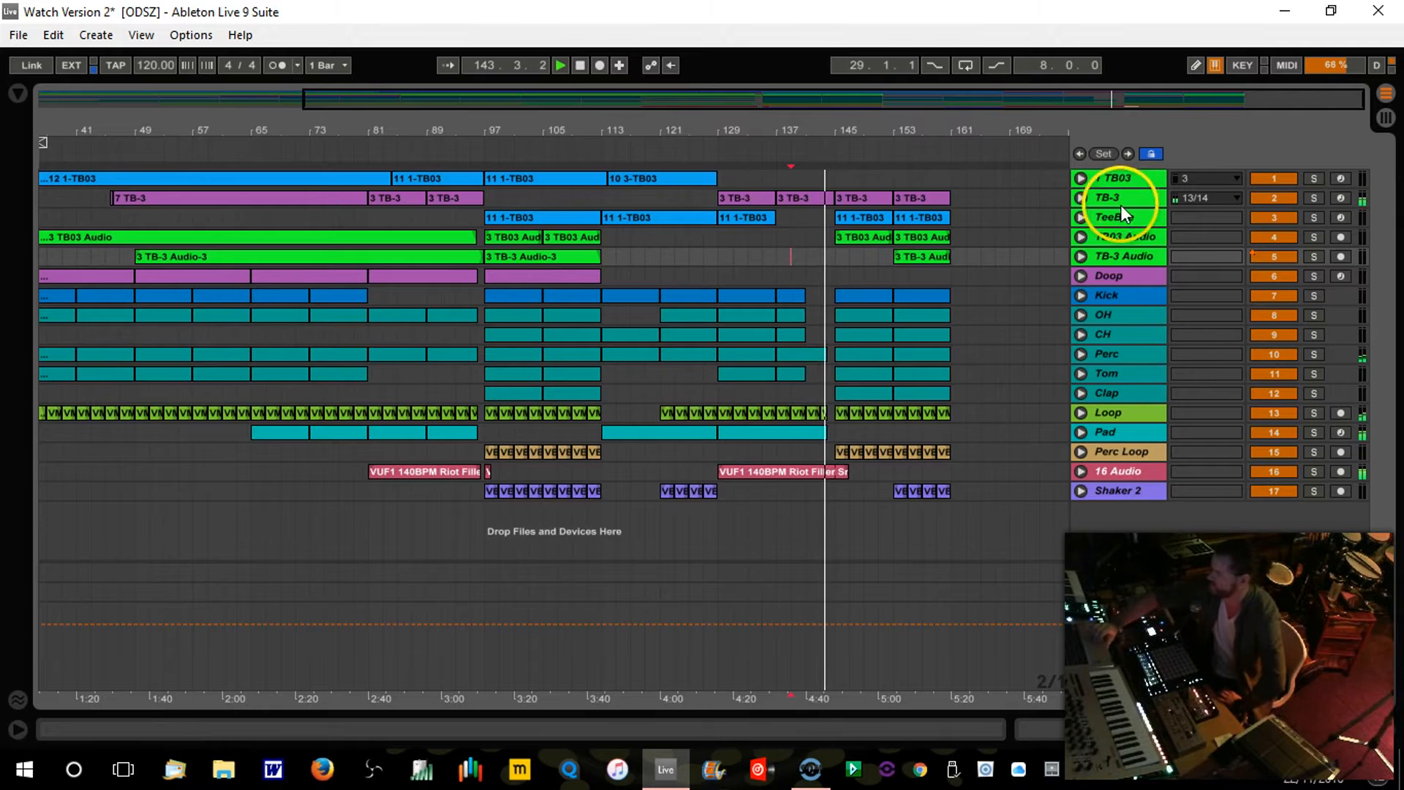
Step: Unfold and solo the TB03 Audio track, set its A-Reverb send to -0.7 dB, clear the solo and fold the track
click(1080, 236)
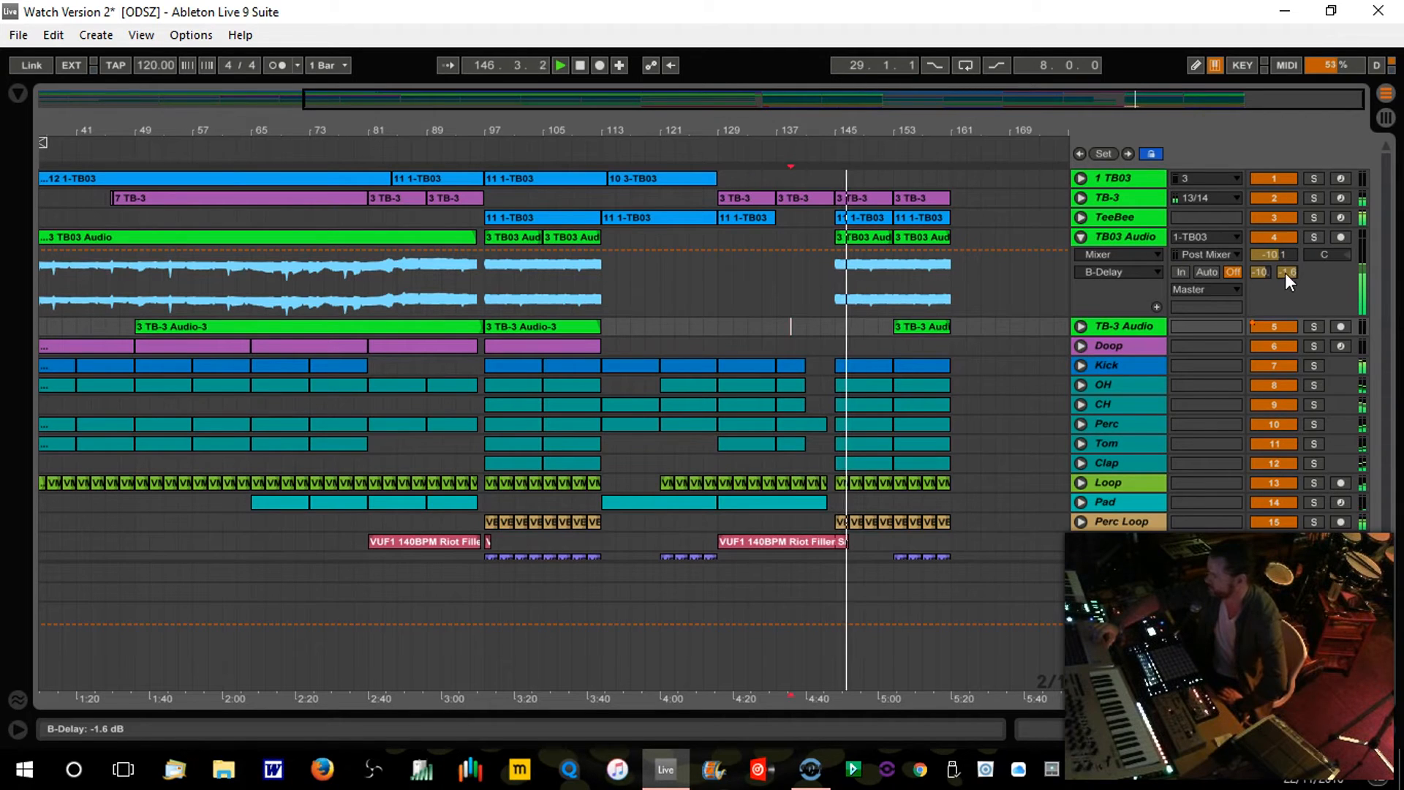
click(1314, 238)
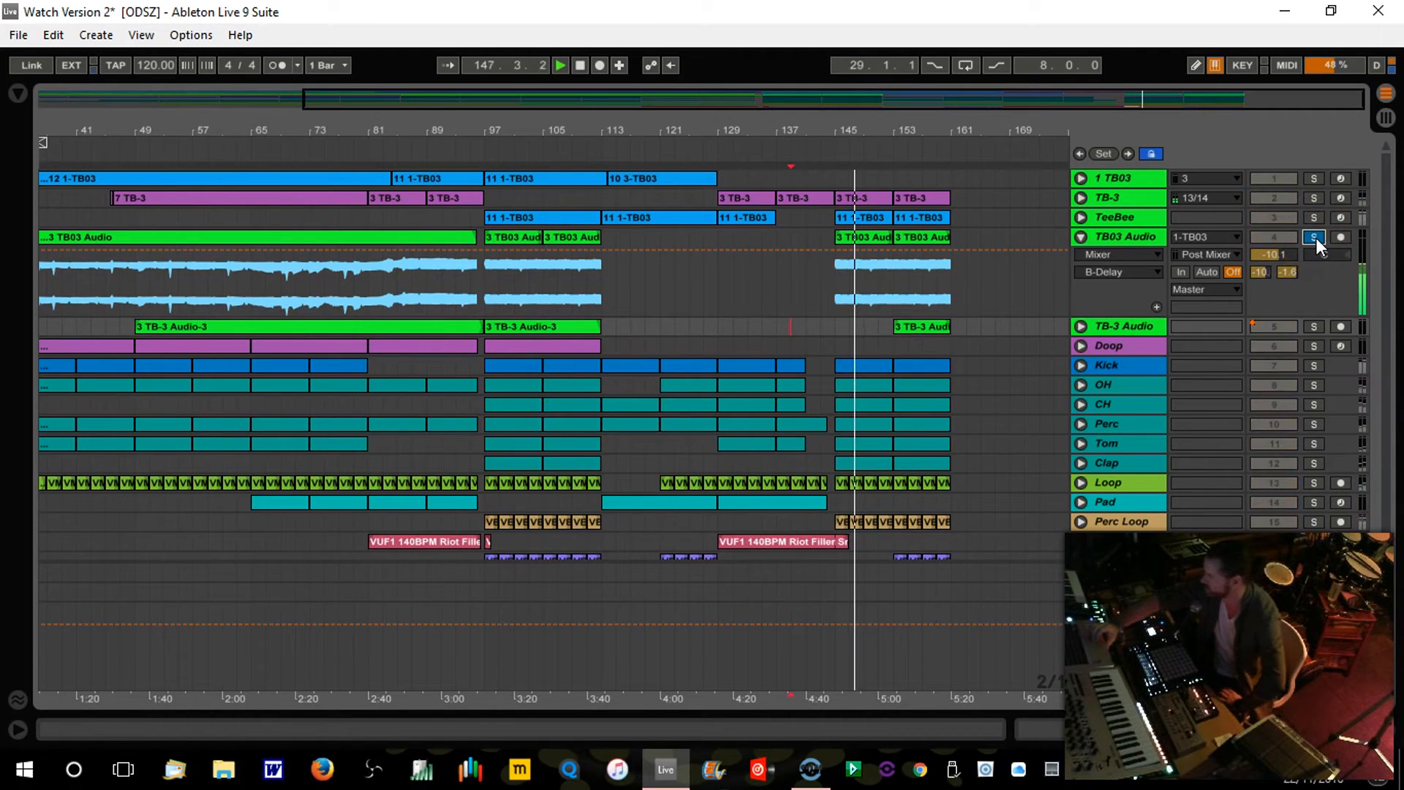
click(1259, 271)
double_click(1260, 271)
drag(1260, 271, 1260, 235)
click(1314, 238)
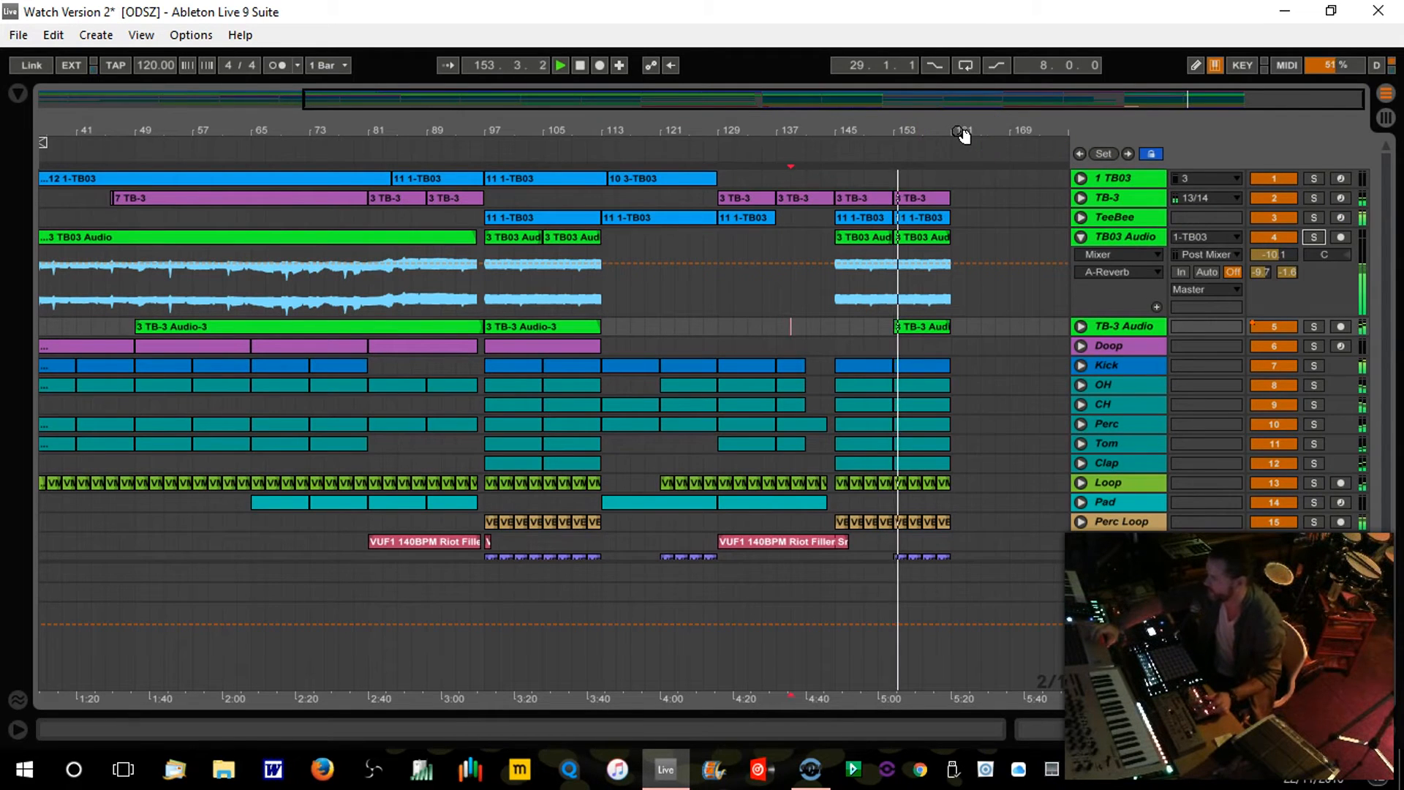
drag(960, 132, 959, 125)
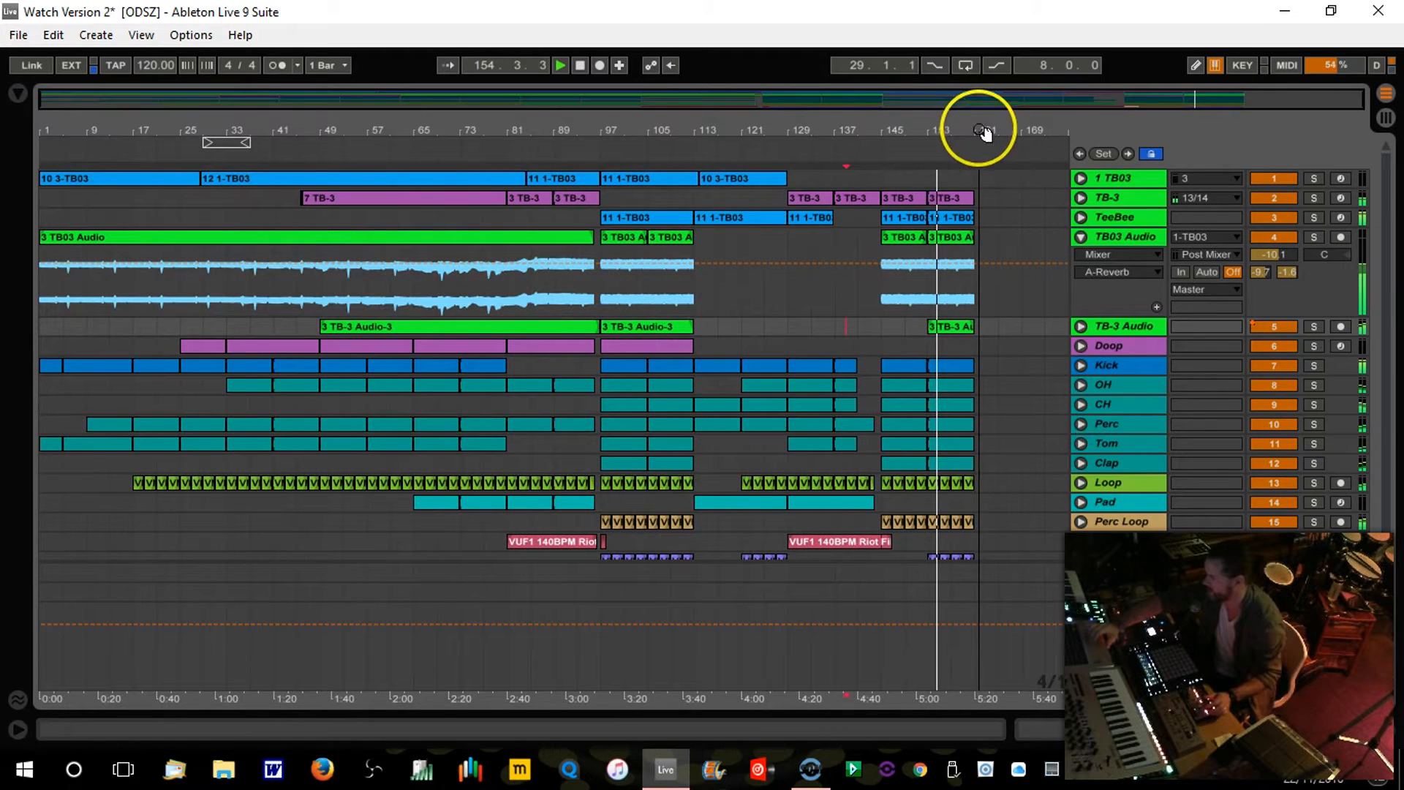
click(1081, 238)
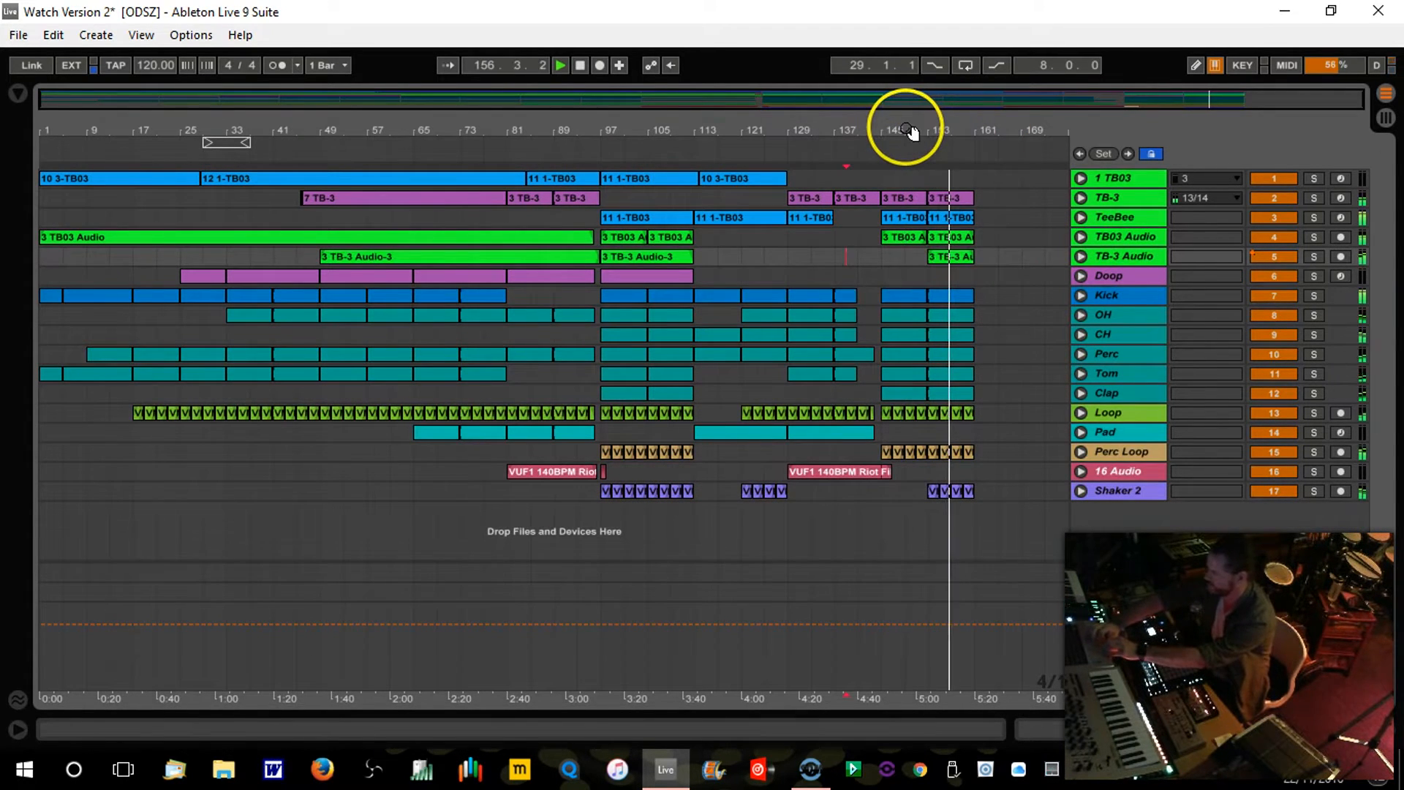
Step: Move the eight-bar loop region to start at bar 153 and duplicate its contents on all tracks twice, extending the arrangement to bar 177
mouse_move(226, 143)
mouse_down()
mouse_move(934, 133)
mouse_move(936, 145)
mouse_move(968, 133)
mouse_move(916, 125)
mouse_up()
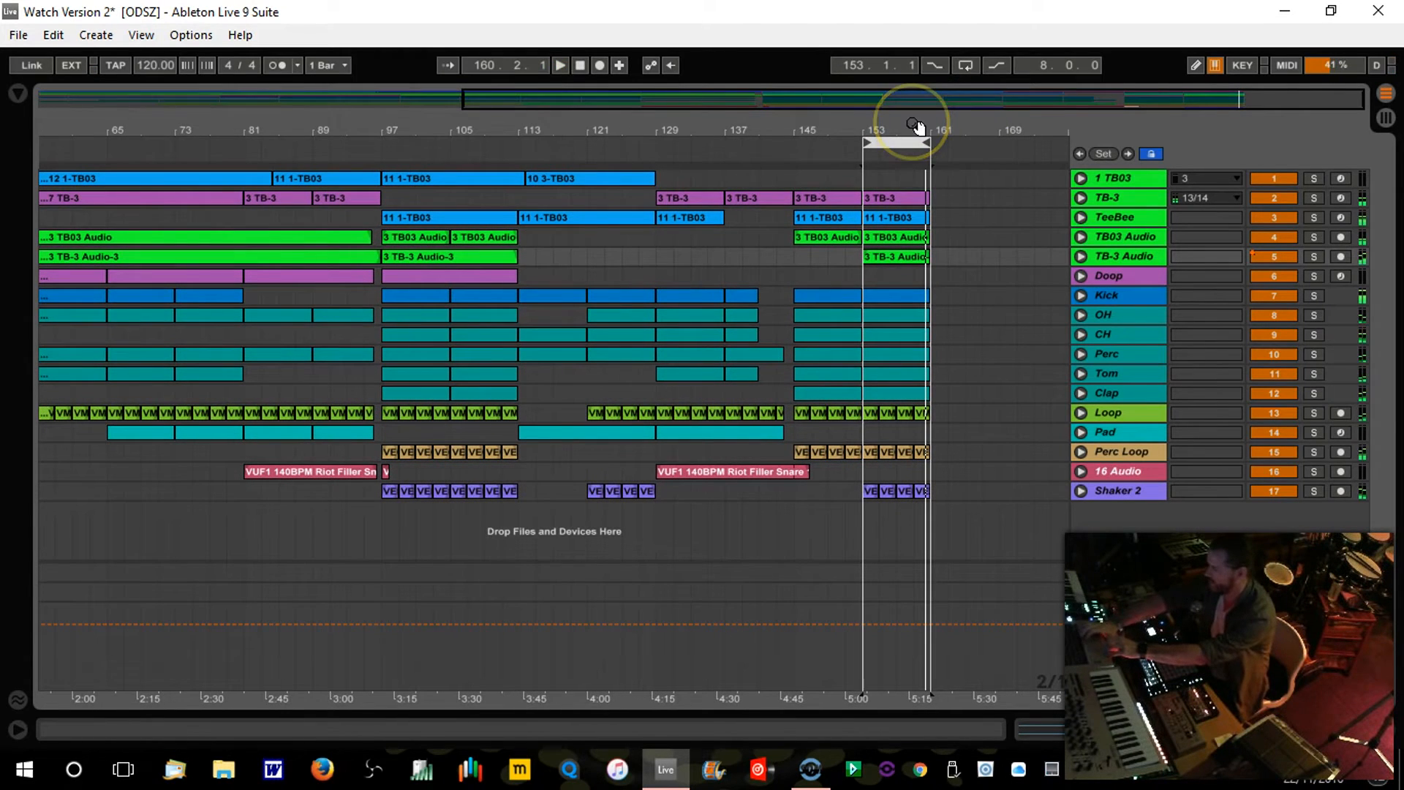
mouse_move(909, 141)
mouse_down()
mouse_move(398, 162)
mouse_move(915, 166)
mouse_move(902, 131)
mouse_move(914, 126)
mouse_move(886, 131)
mouse_up()
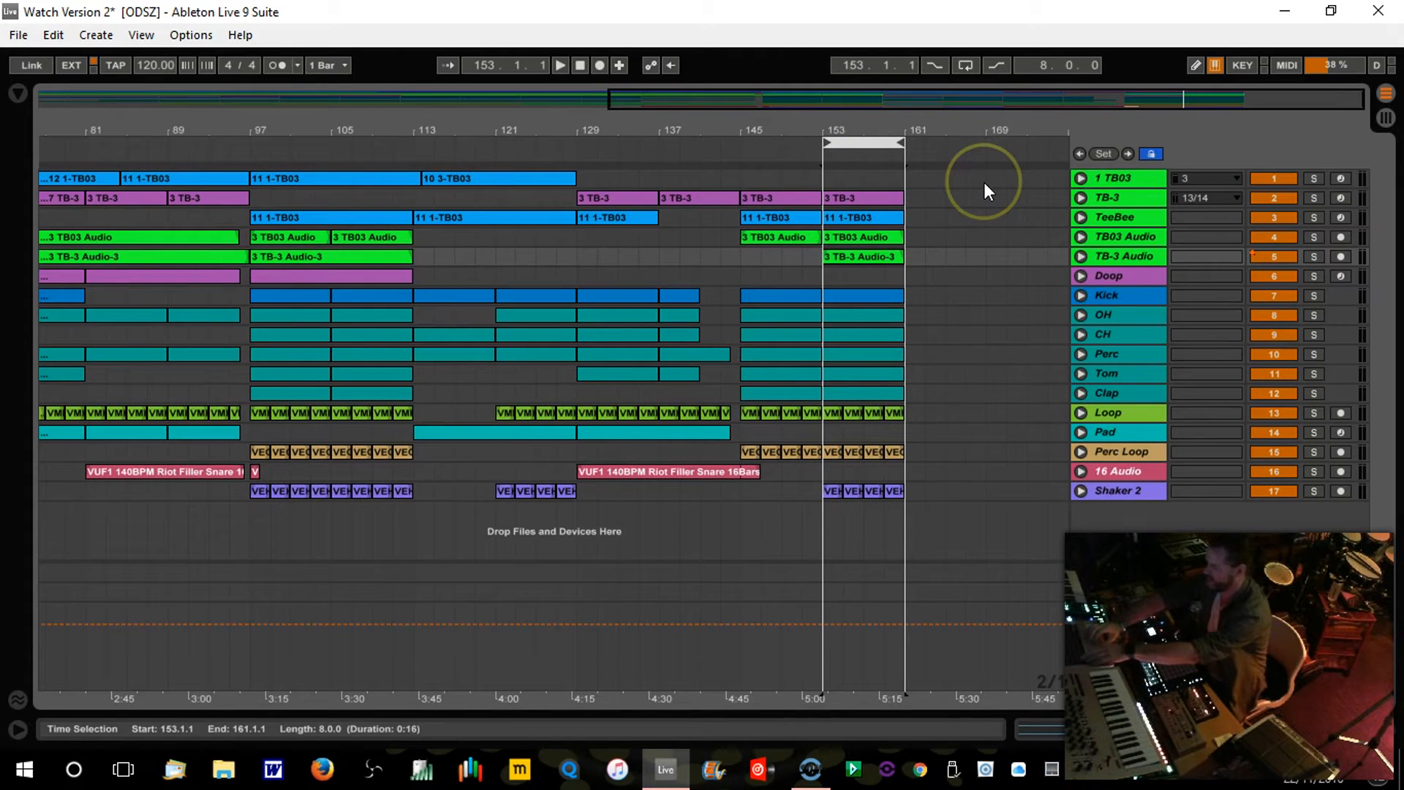
key(ctrl+d)
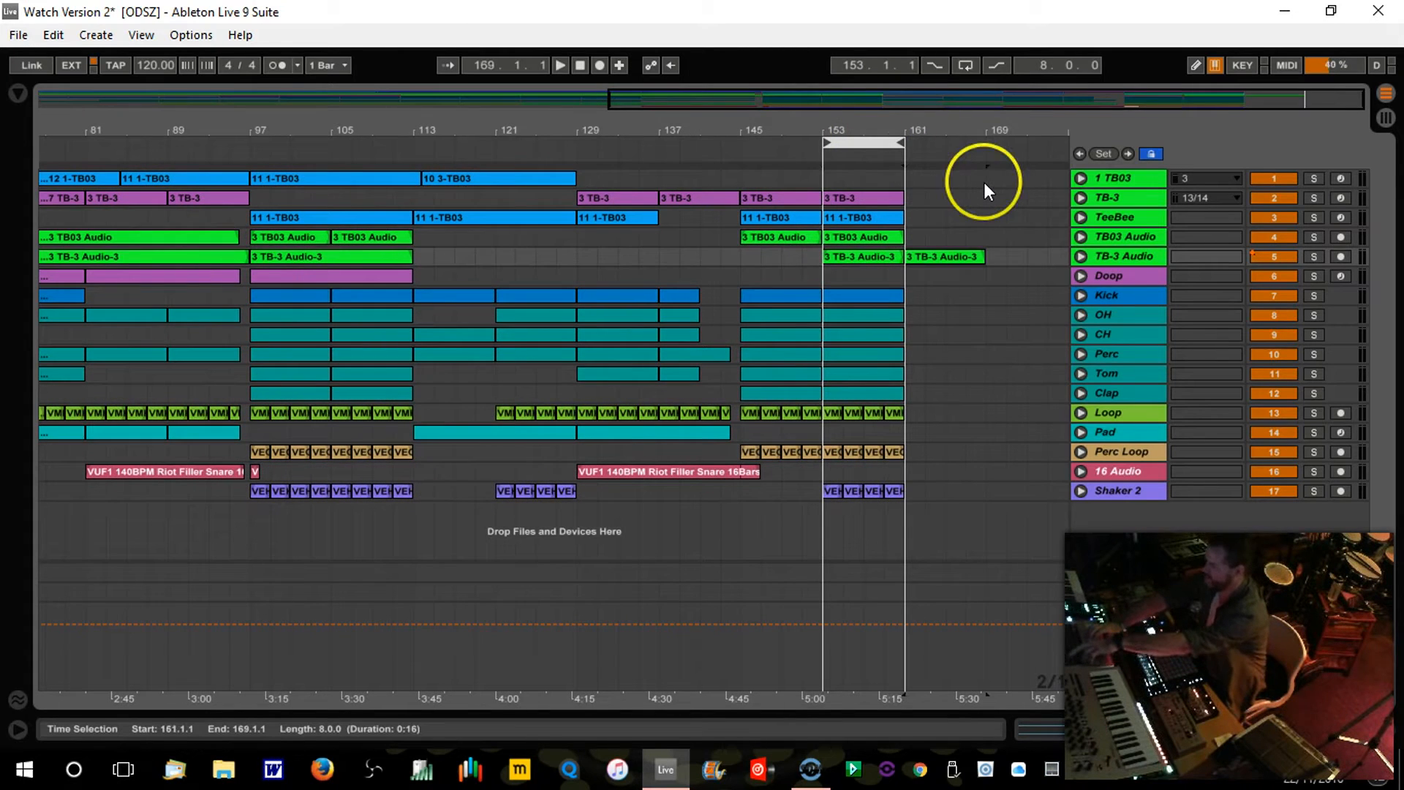
key(ctrl+z)
click(863, 144)
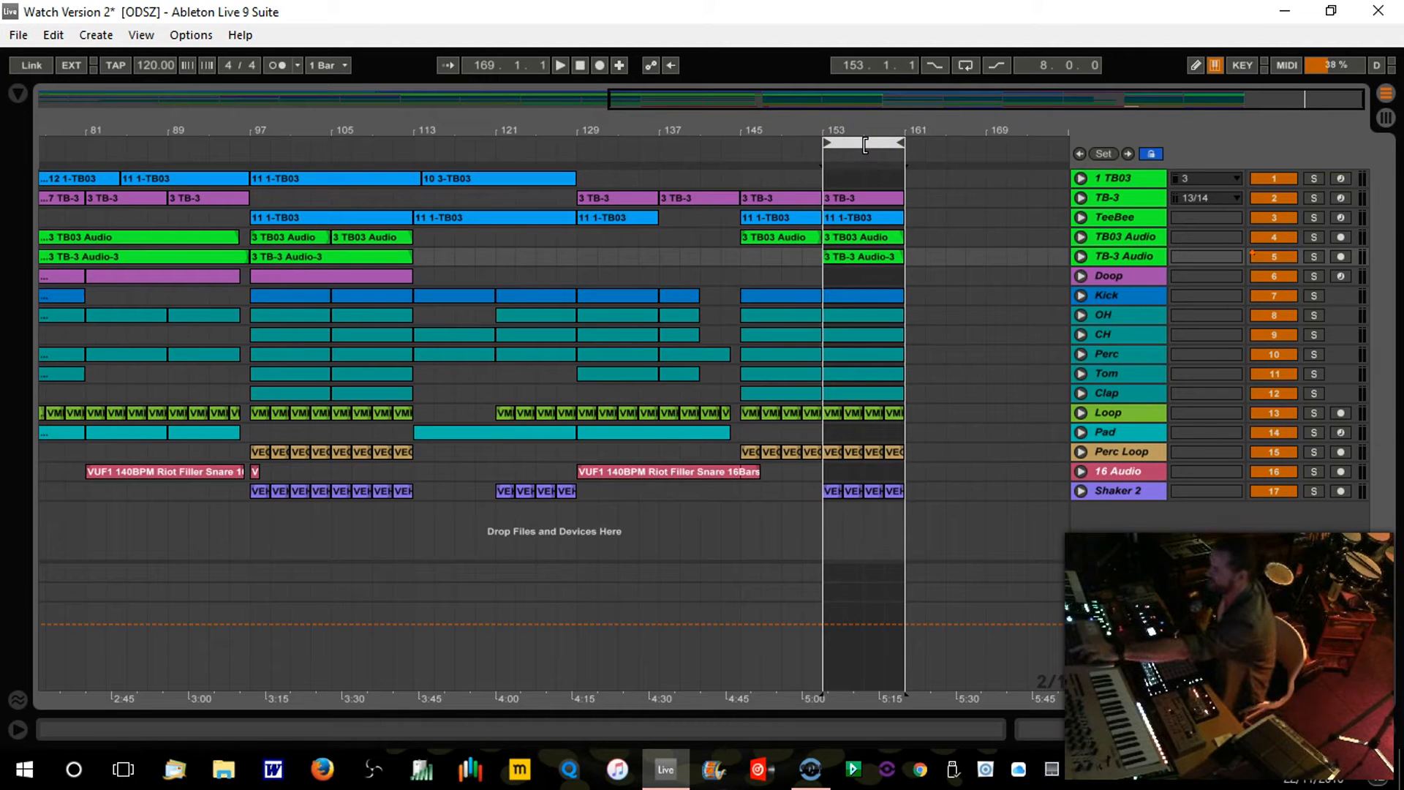
key(ctrl+d)
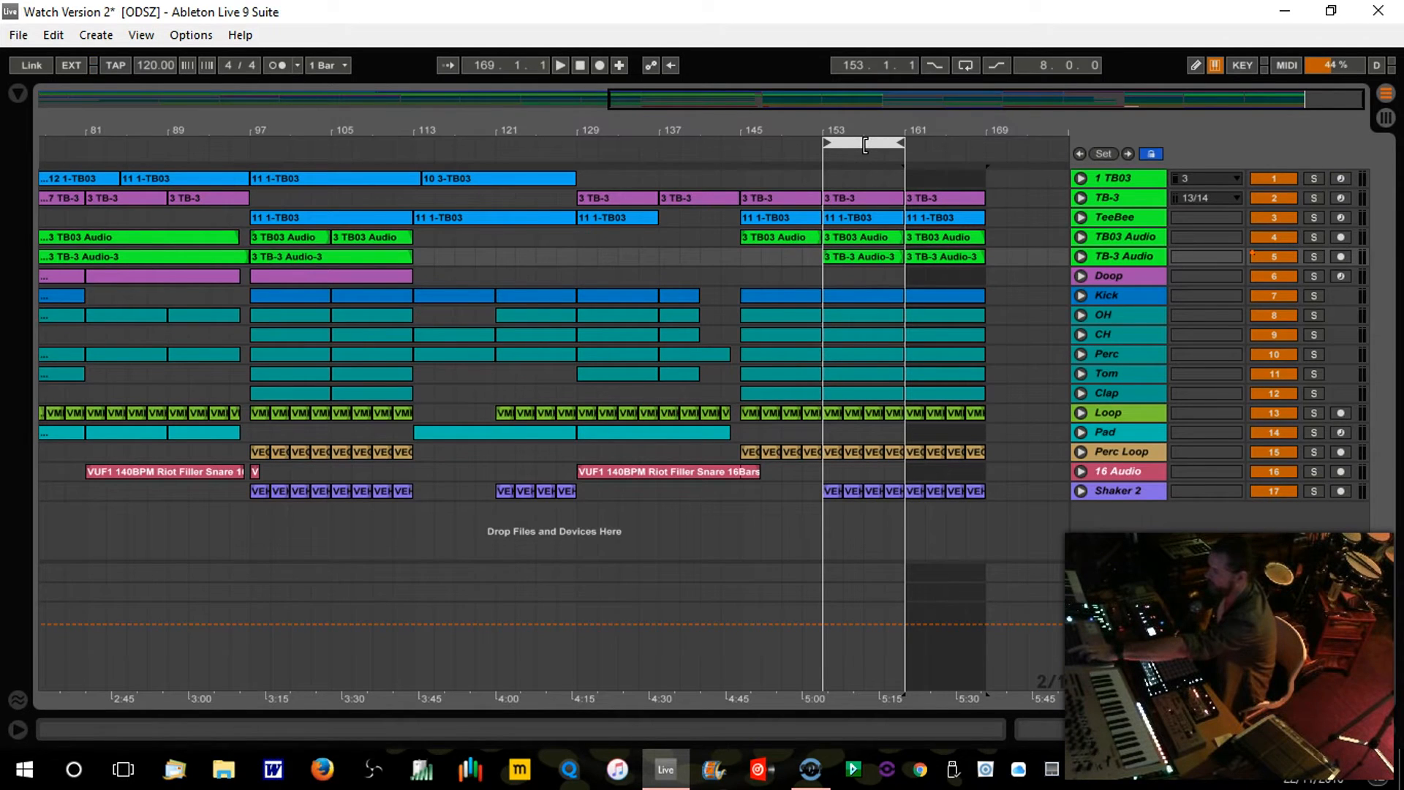
key(ctrl+d)
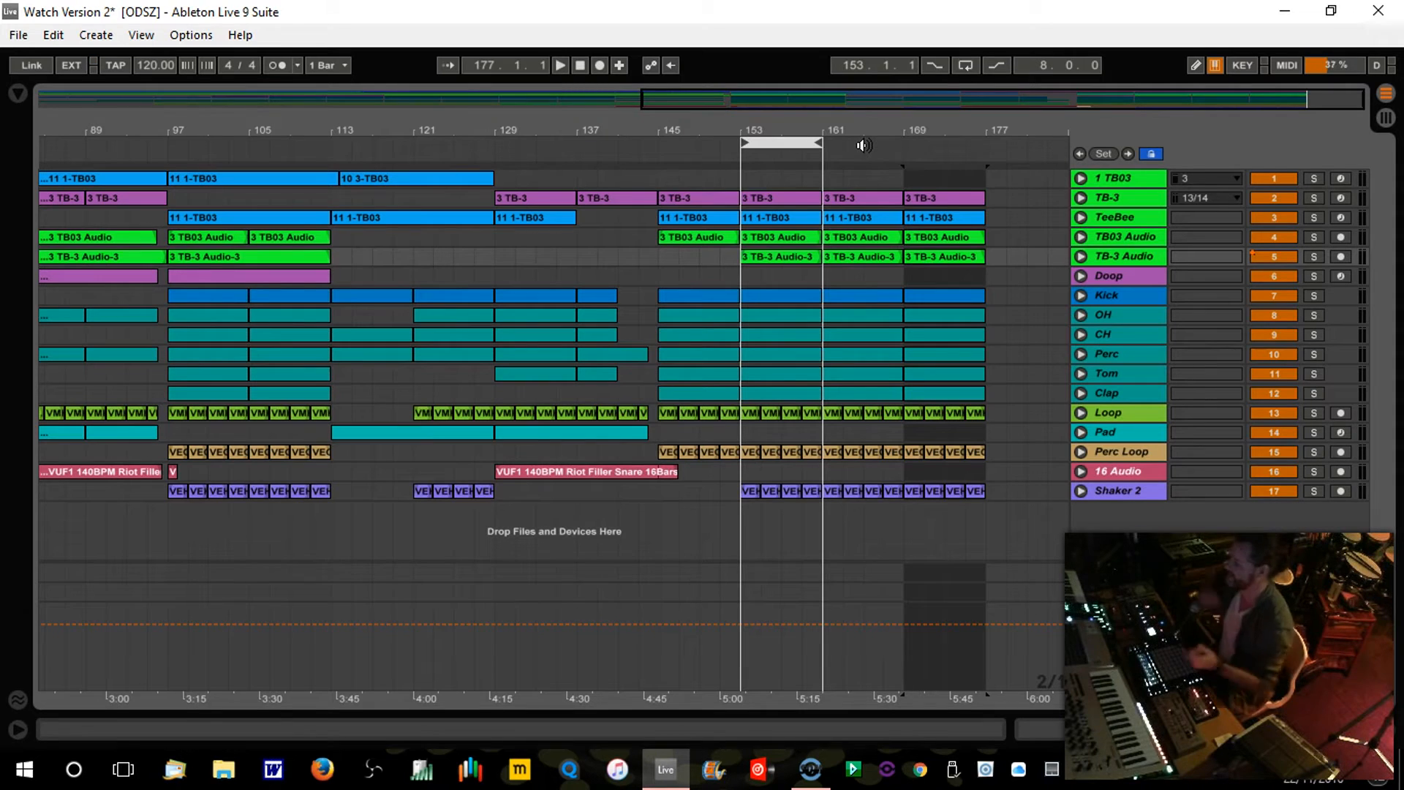
drag(643, 136, 641, 125)
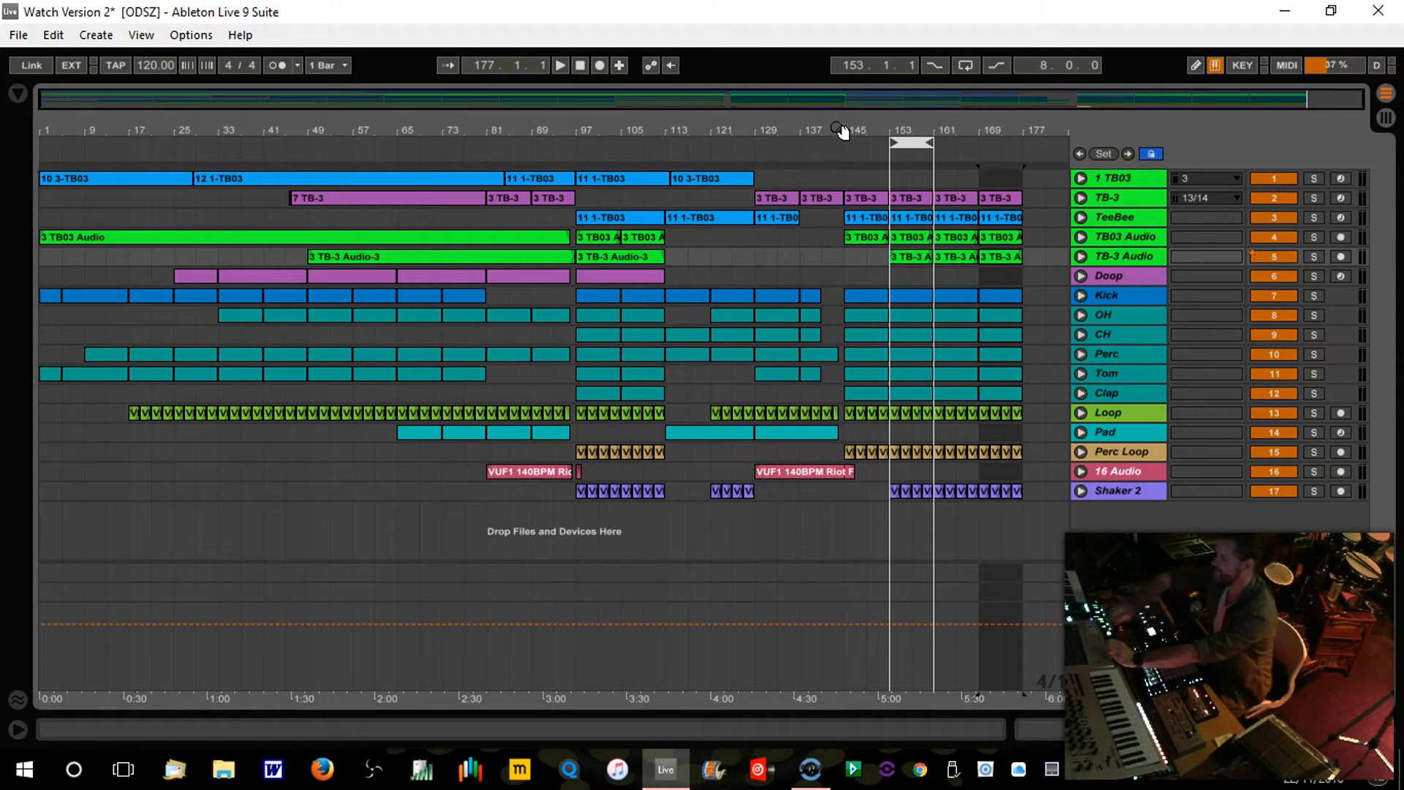
Step: Move the eight-bar loop region to start at bar 145 and play the arrangement from there
drag(964, 124, 967, 132)
mouse_move(813, 141)
mouse_down()
mouse_move(855, 140)
mouse_move(757, 139)
mouse_up()
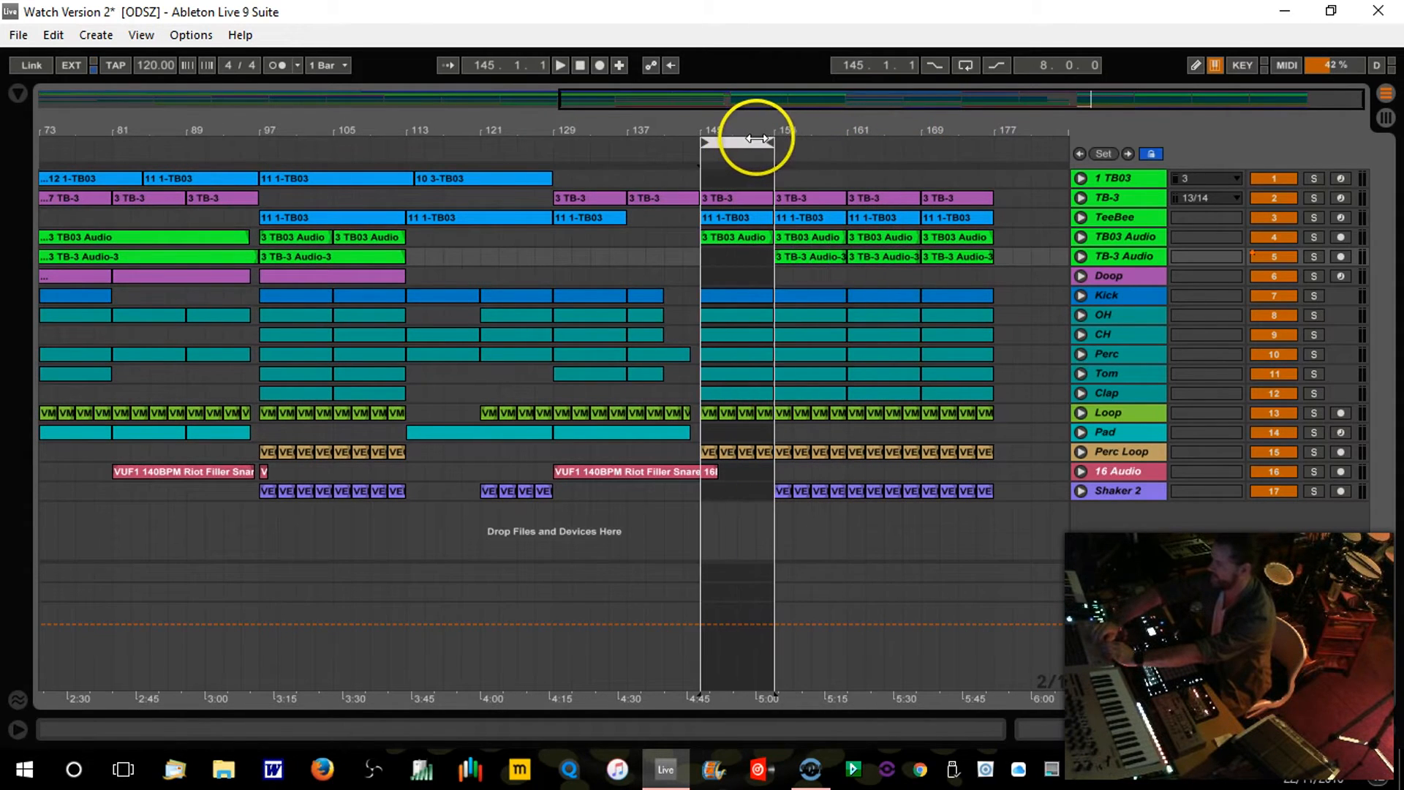
click(702, 153)
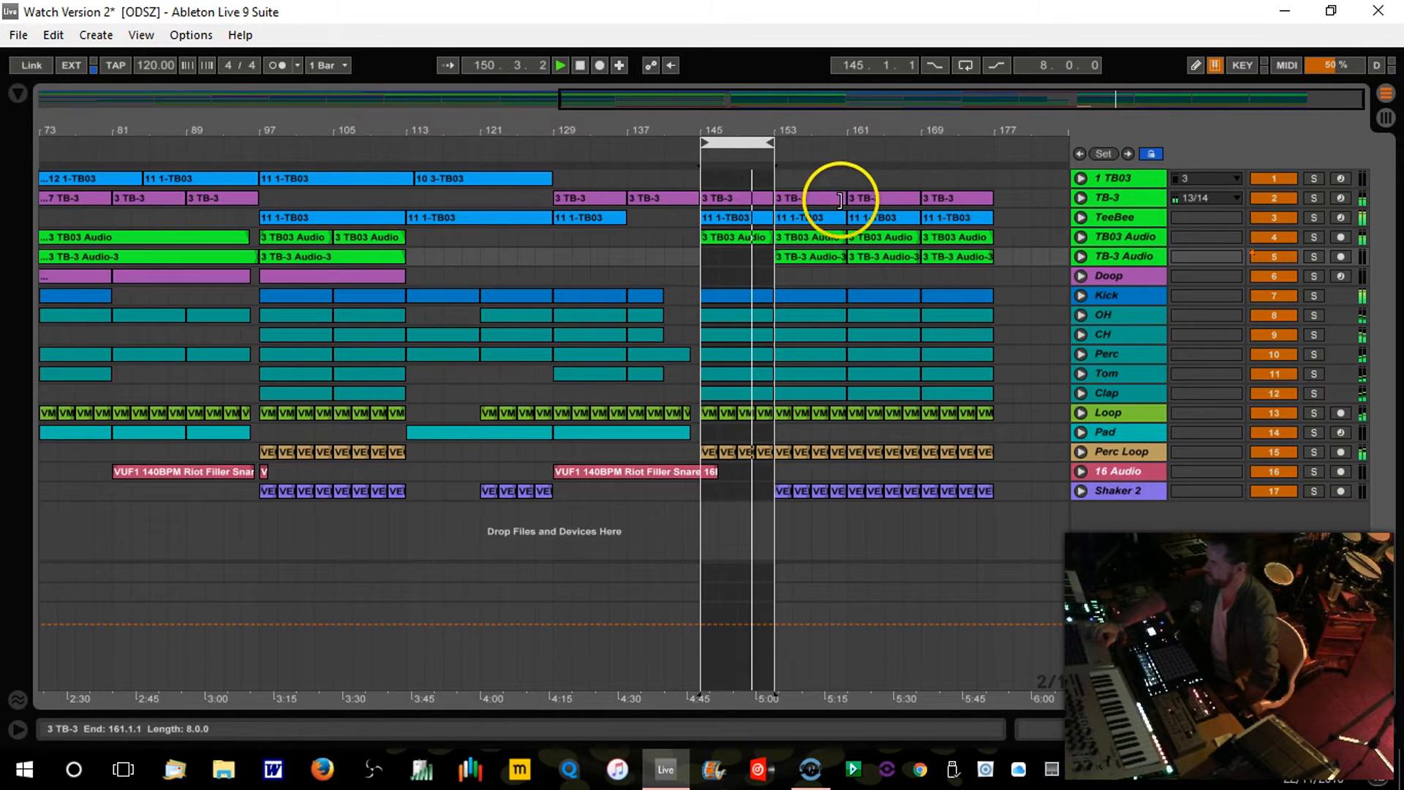
drag(839, 131, 775, 131)
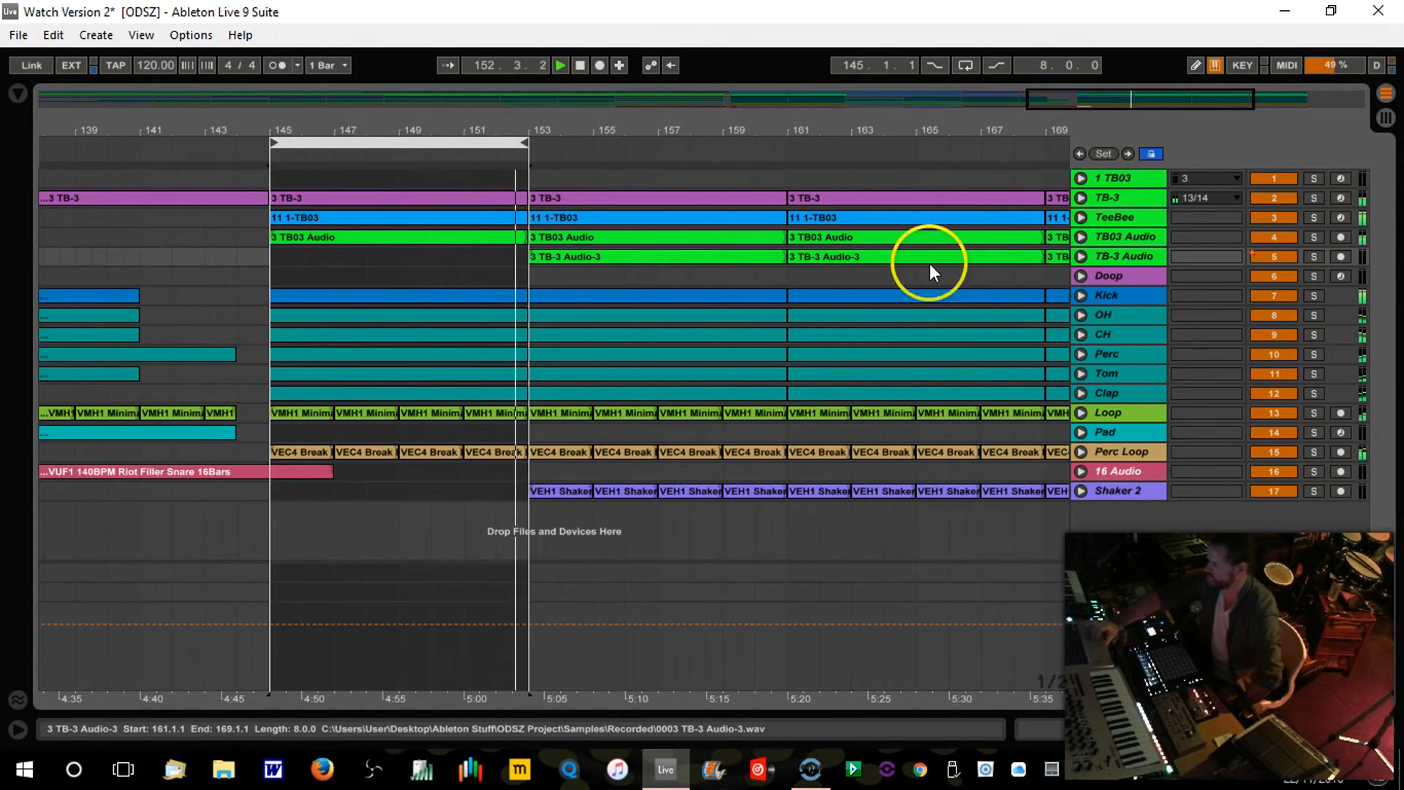
Step: Delete the TB-3 Audio clip between bars 153 and 161 and stop playback with the Kick track folded
click(1077, 300)
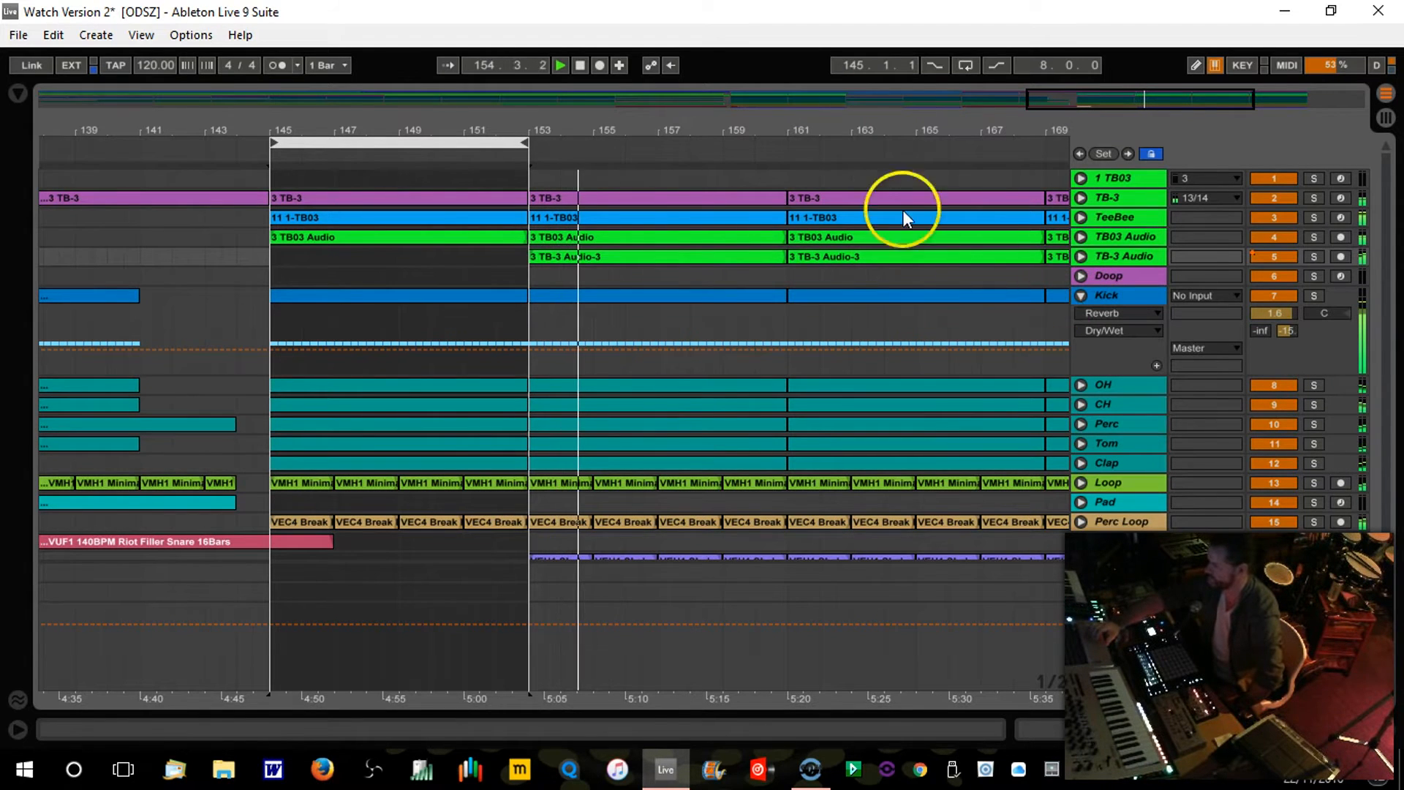
drag(861, 109, 805, 126)
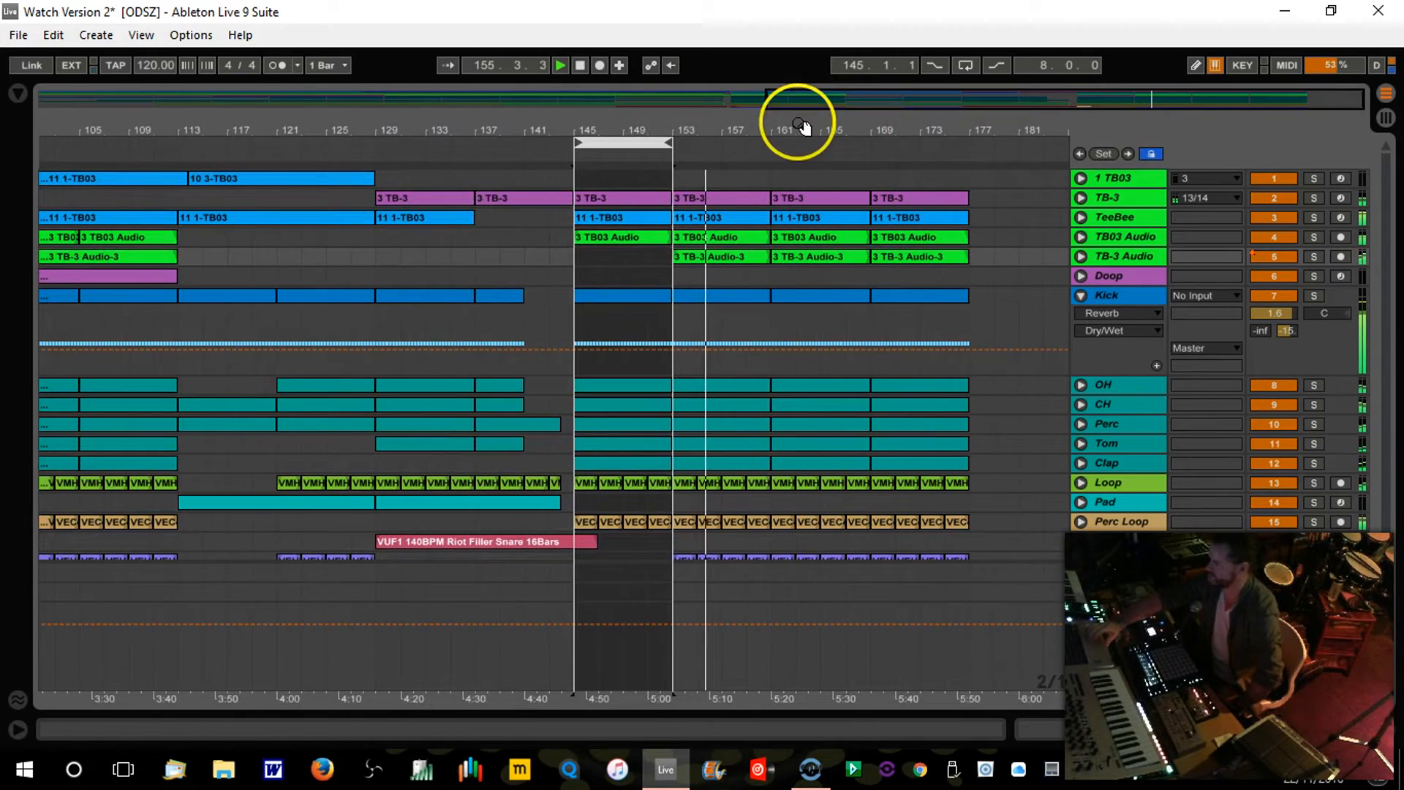
click(737, 256)
key(Delete)
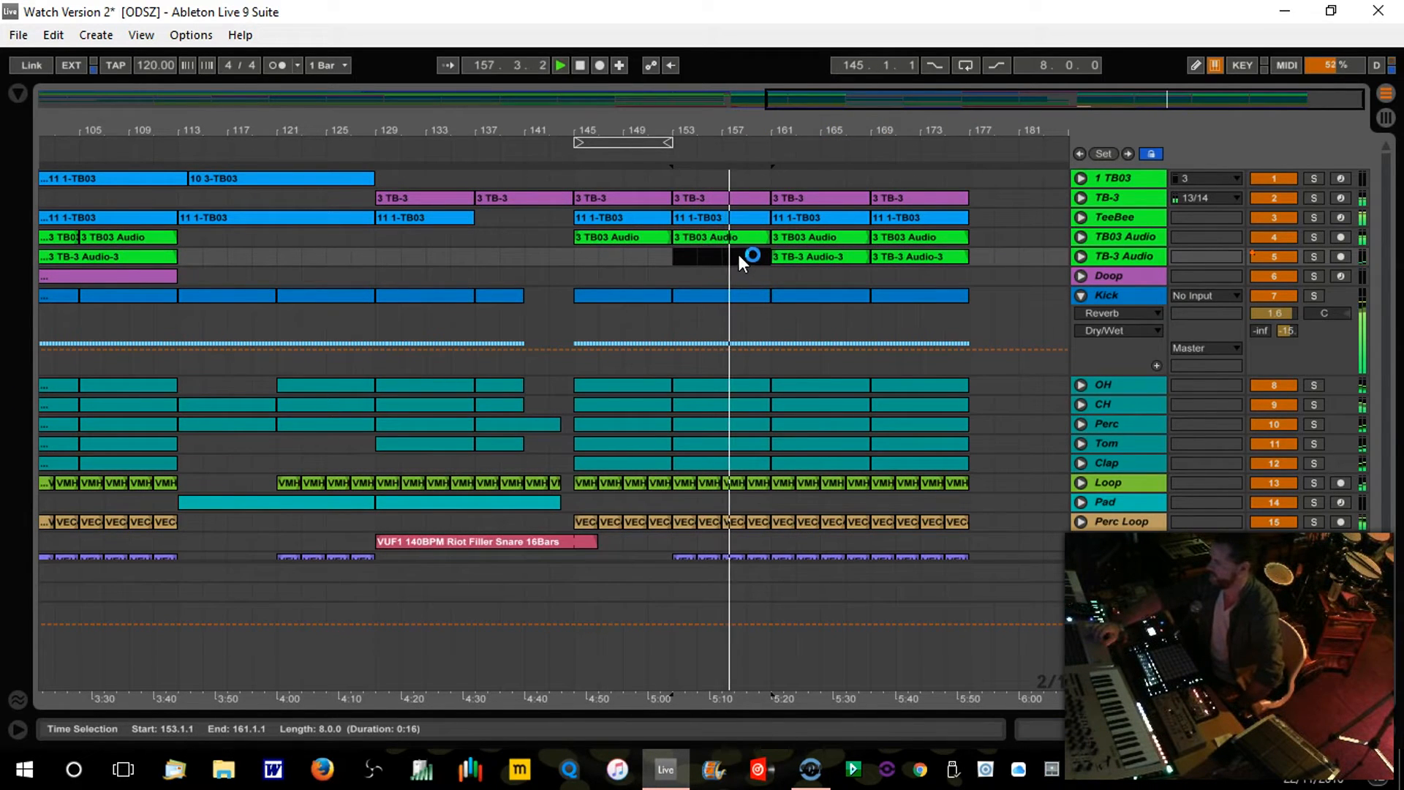
mouse_move(871, 131)
mouse_down()
mouse_move(830, 137)
mouse_move(874, 130)
mouse_up()
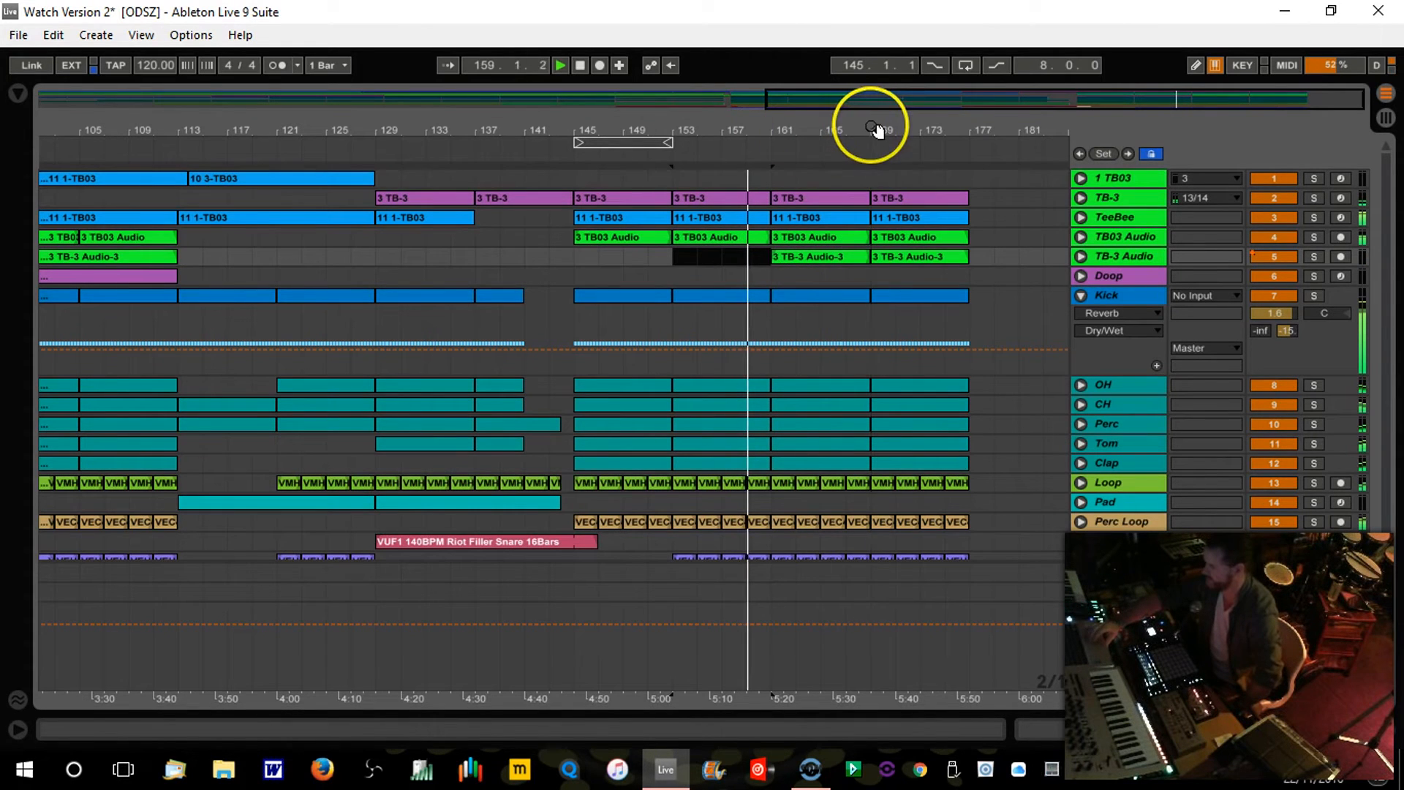
click(1080, 297)
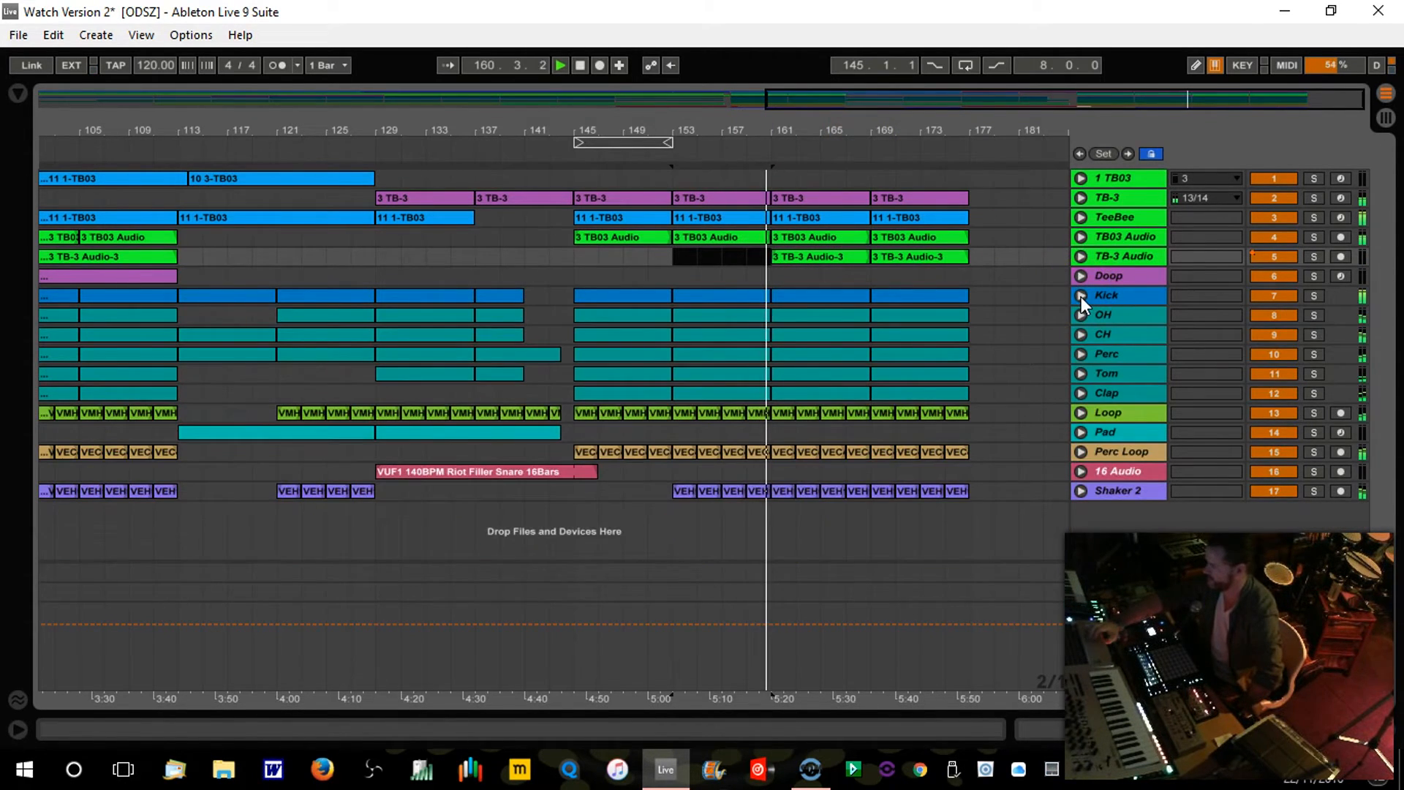
click(581, 64)
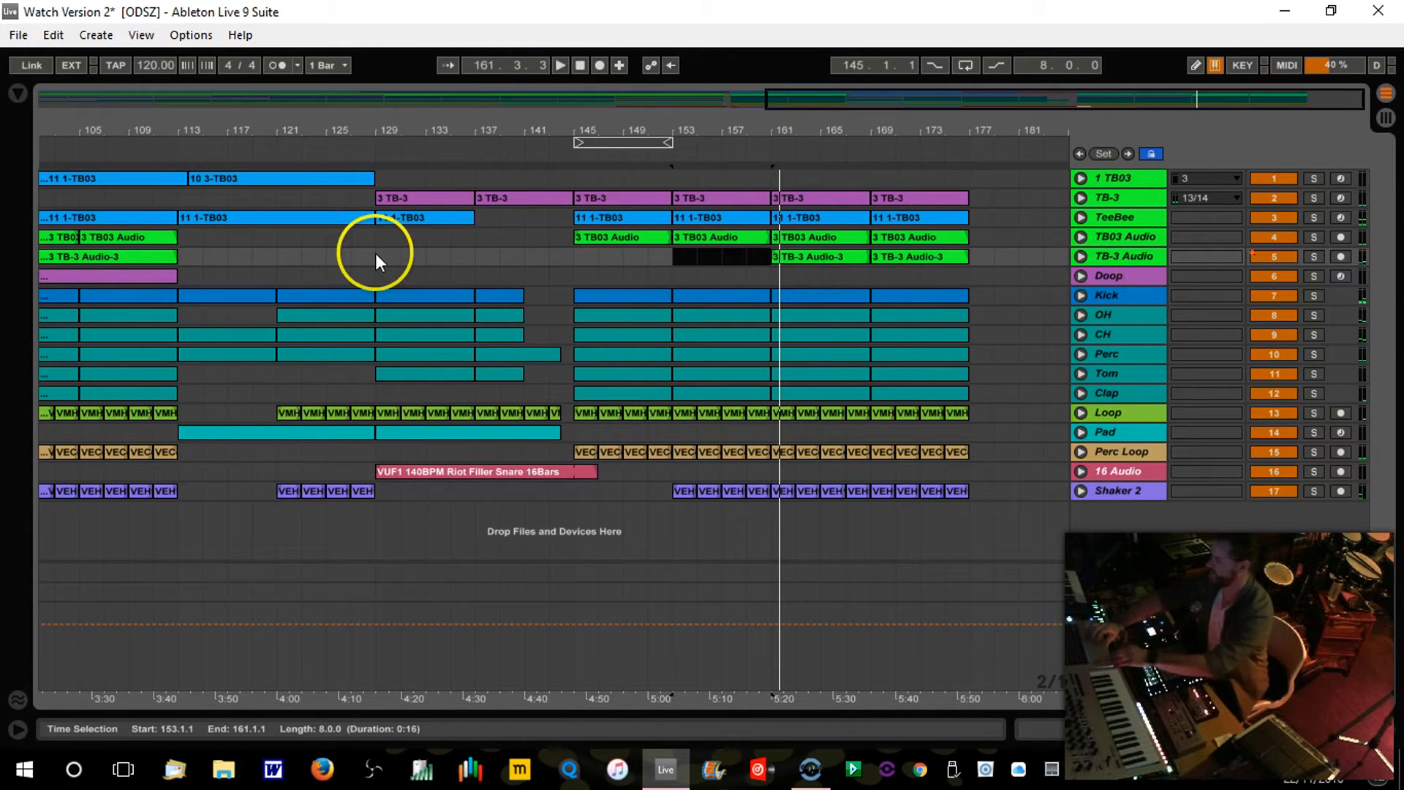
Step: Copy the Doop clip ending at bar 113 to bar 161 on the same track
click(111, 276)
drag(108, 274, 908, 275)
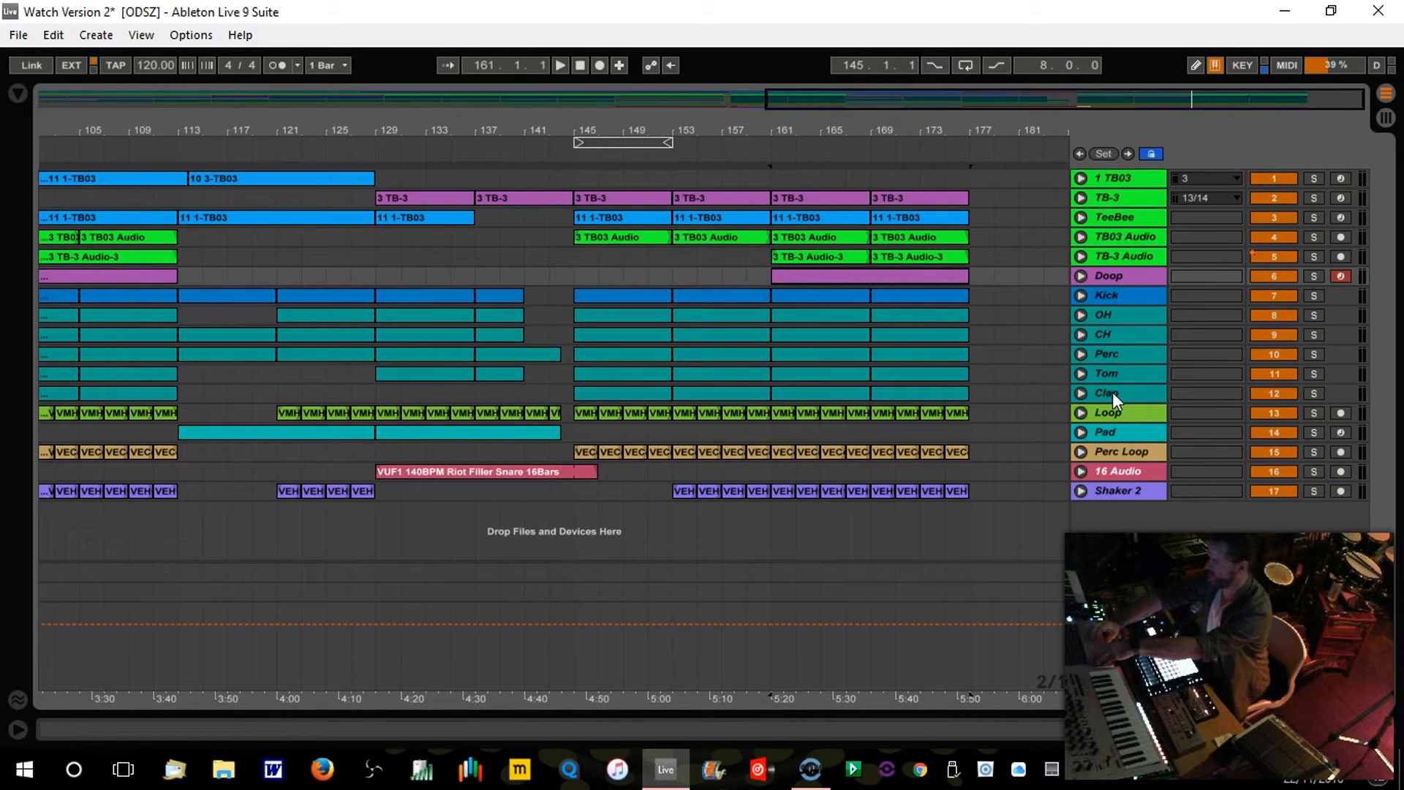
Step: Duplicate the Clap track and rename the copy Ride
key(ctrl+d)
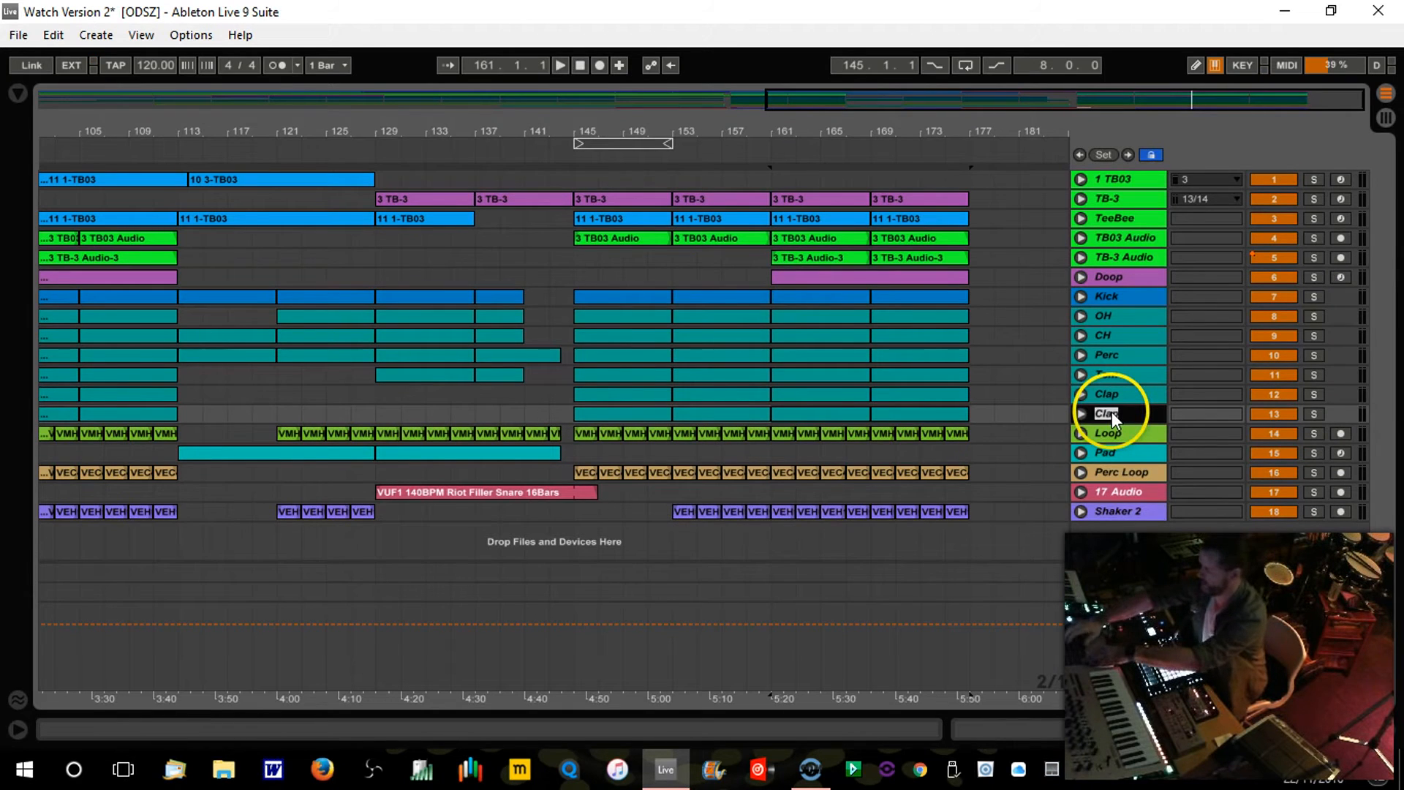
click(1111, 413)
text(Ride)
key(Return)
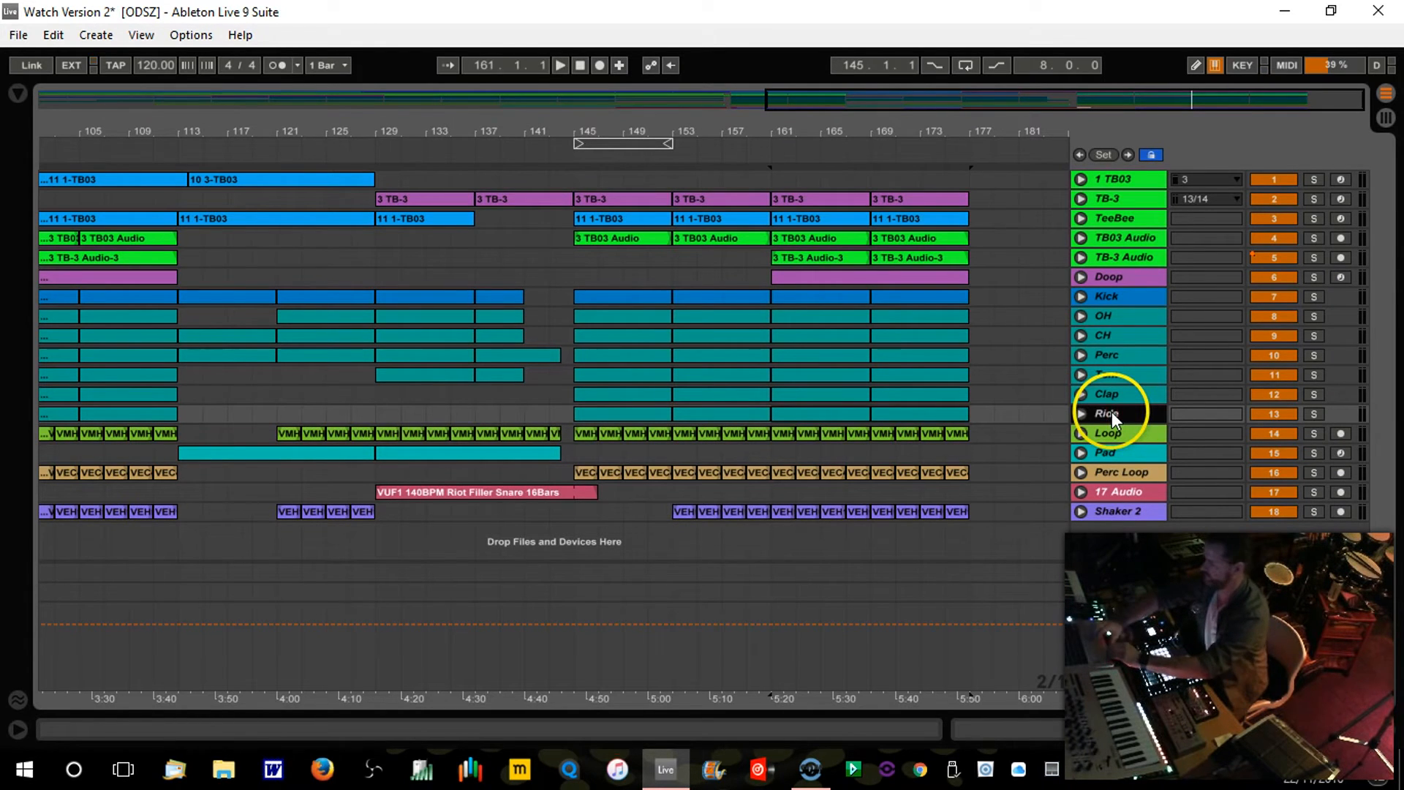
Step: Delete all clips on the Ride track between bars 97 and 177
drag(159, 139, 163, 132)
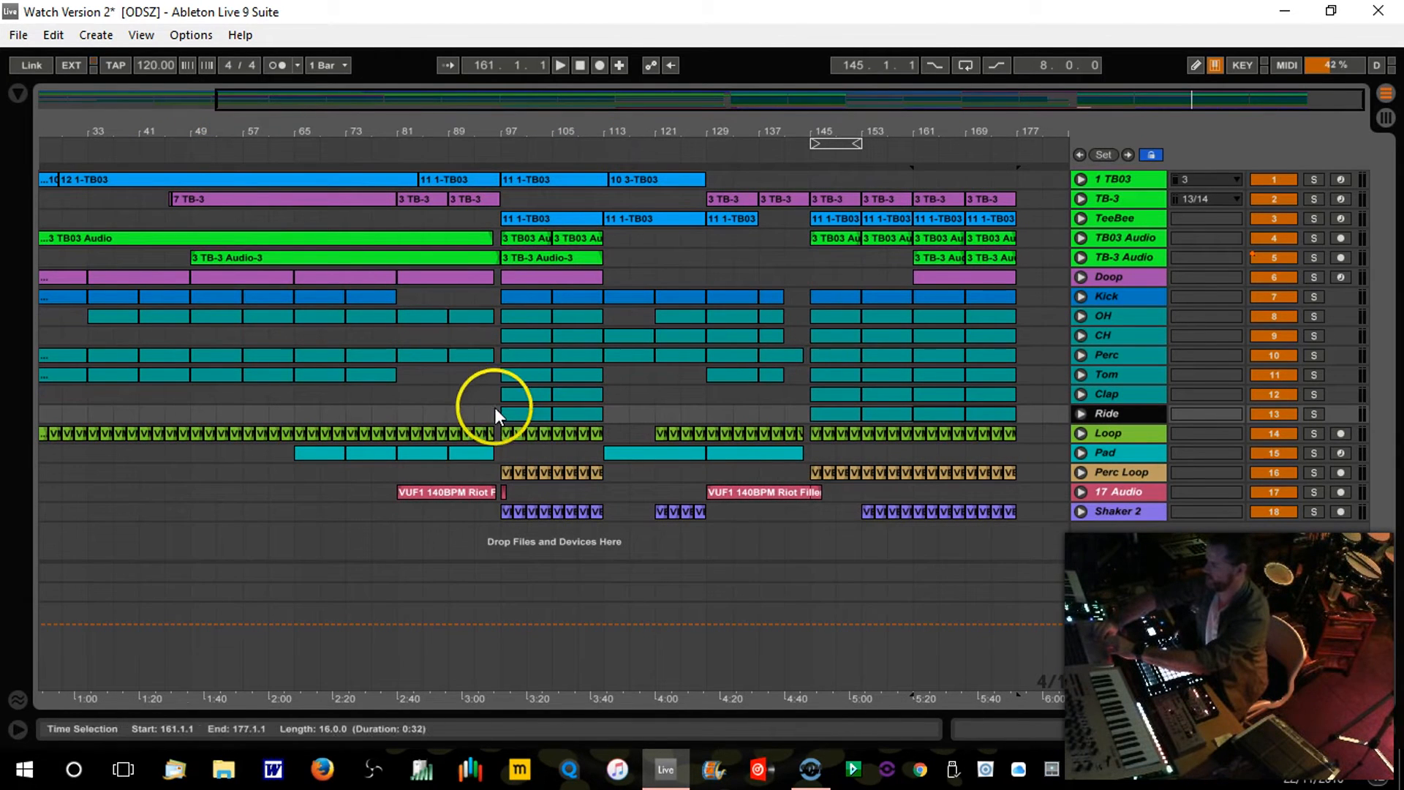
drag(496, 412, 557, 416)
drag(784, 420, 1026, 414)
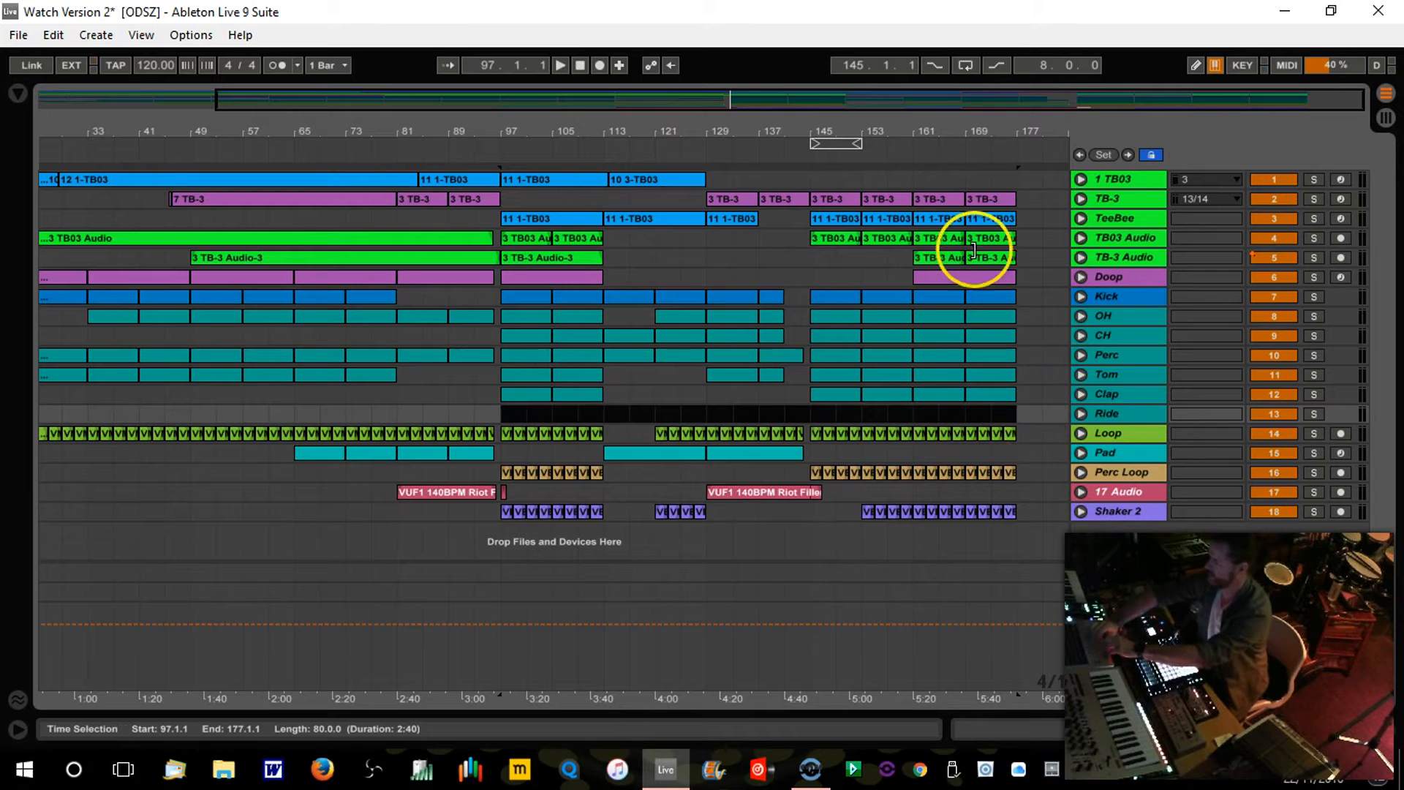
Step: Insert an empty two-bar MIDI clip on the Ride track from bar 161 to bar 163
drag(971, 129, 962, 123)
click(878, 337)
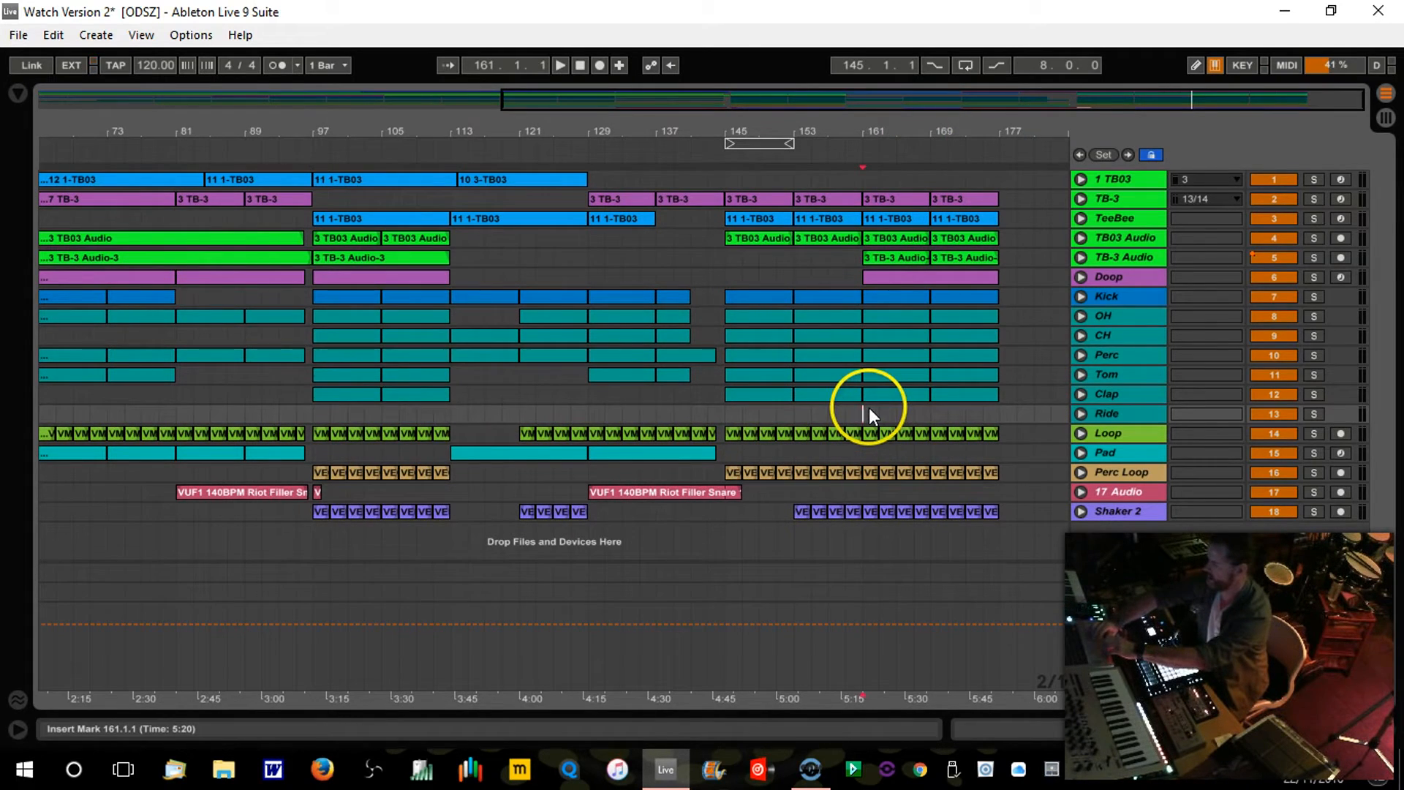
drag(871, 414, 873, 414)
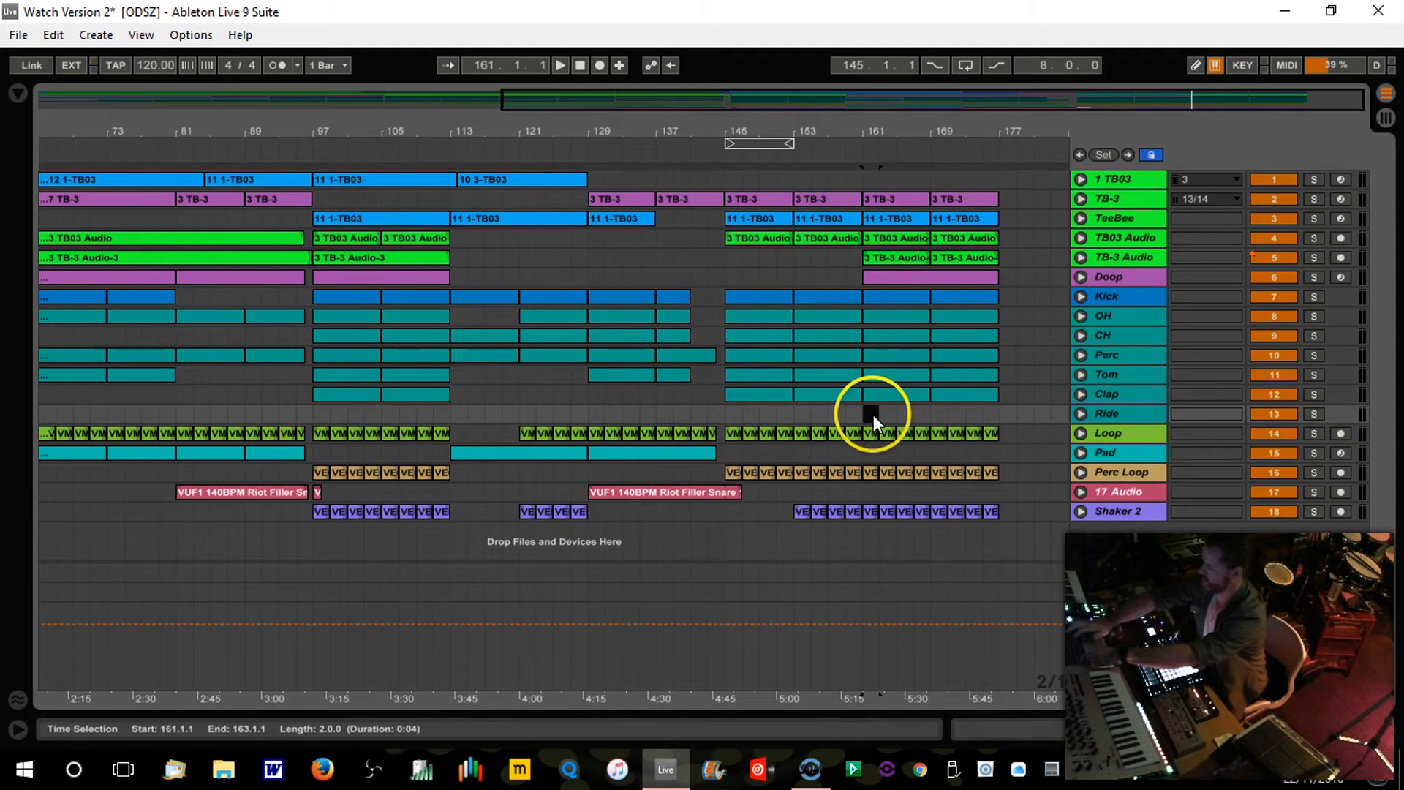
key(ctrl+shift+m)
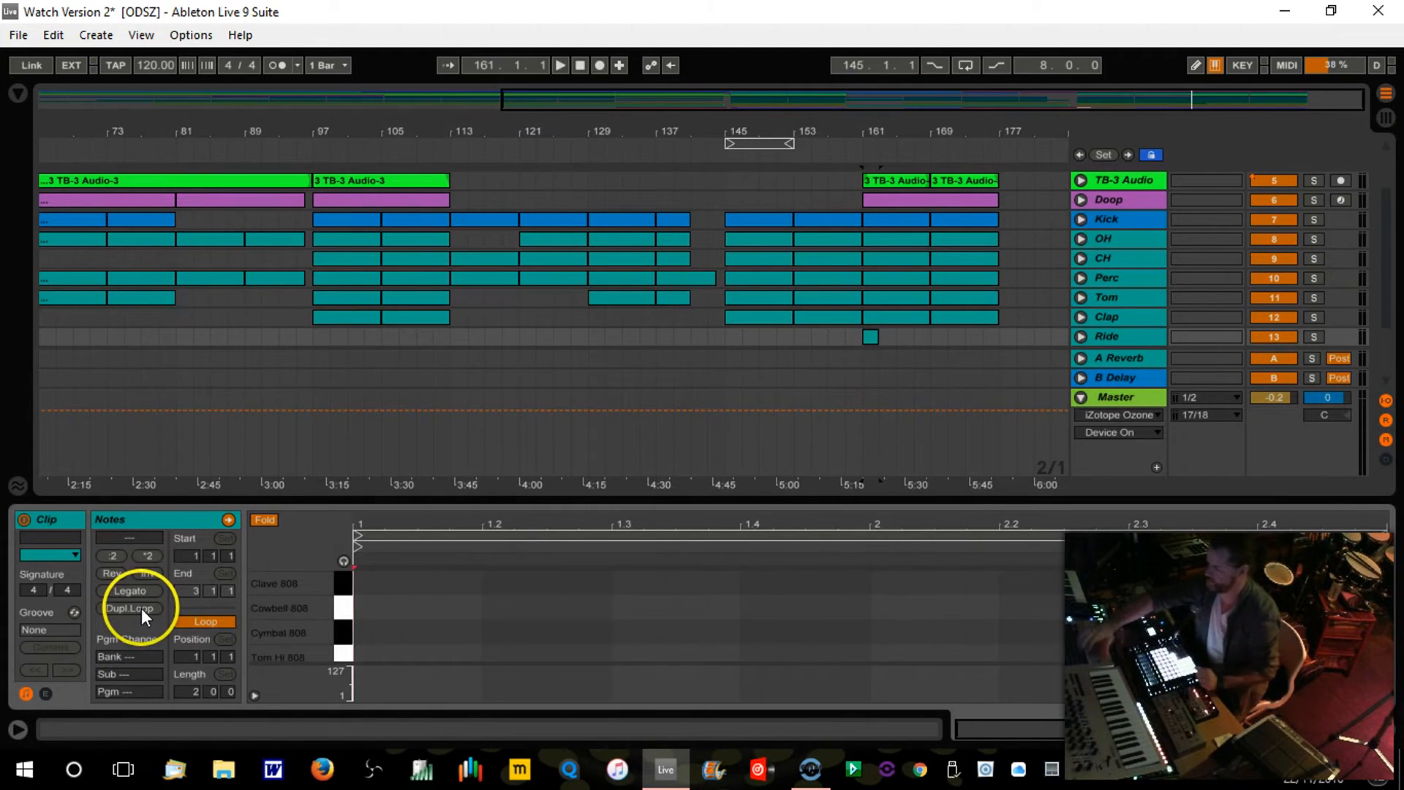
Step: Show the Ride track's drum rack, search the browser's Drums category for "ride" and expand the Ride folder under Drum Hits
key(shift+Tab)
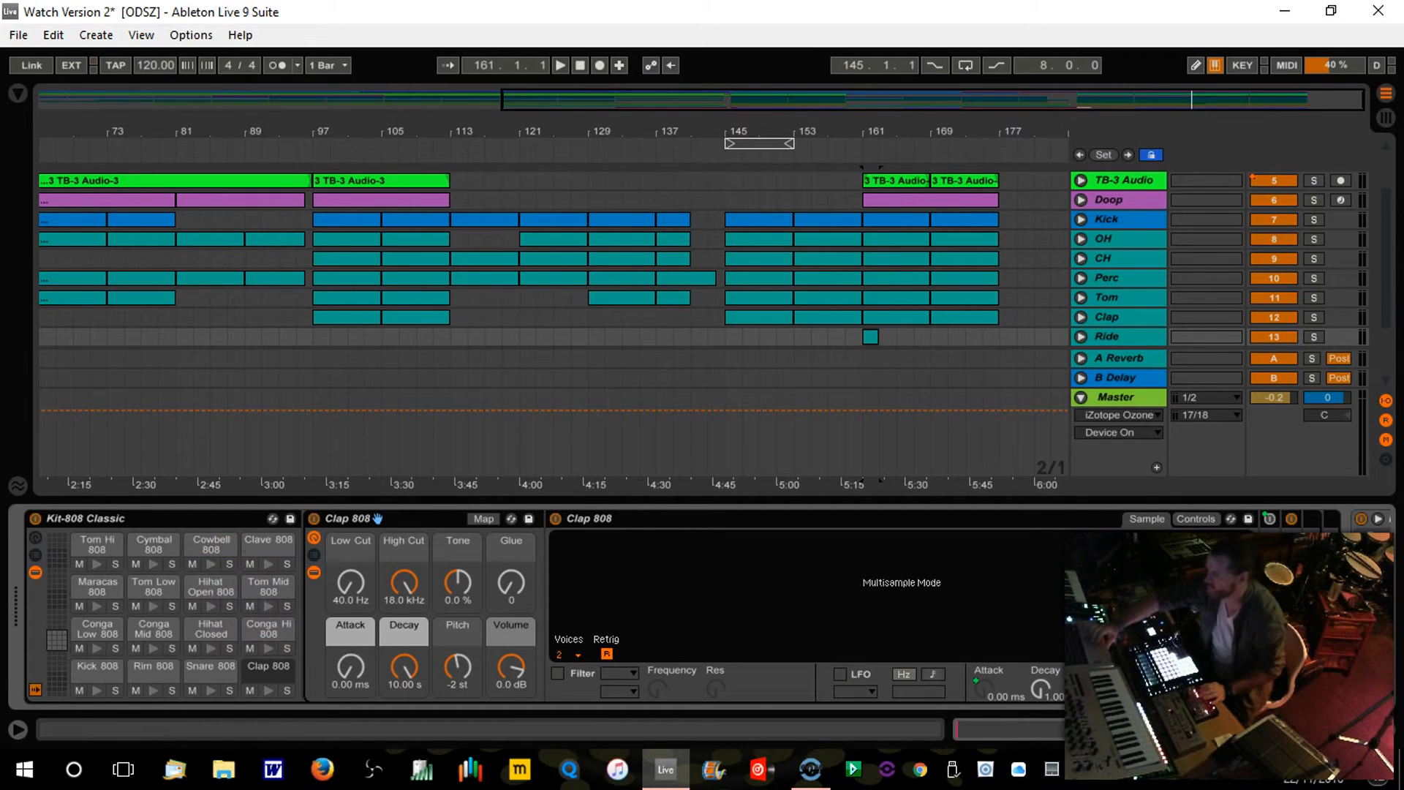
click(17, 93)
click(173, 97)
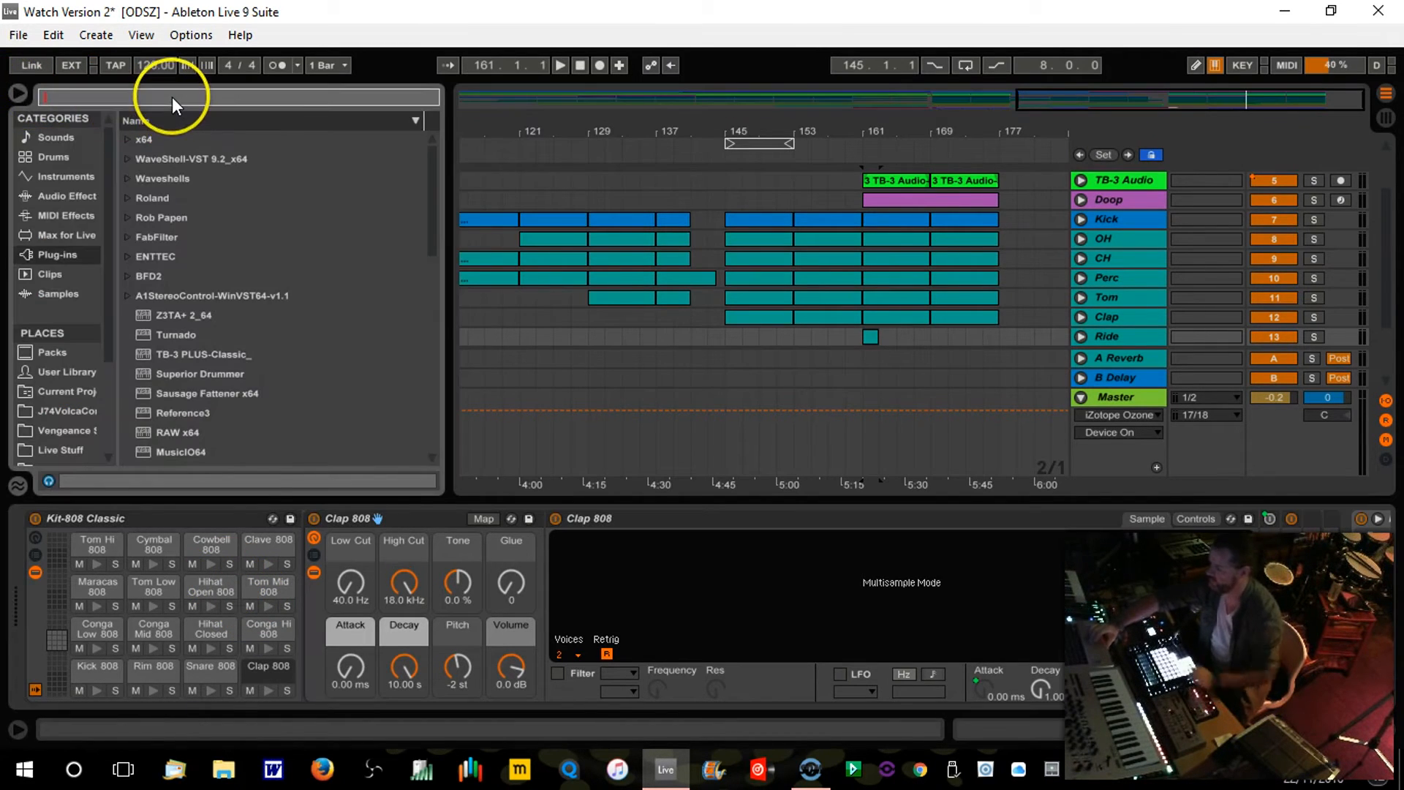
text(ride)
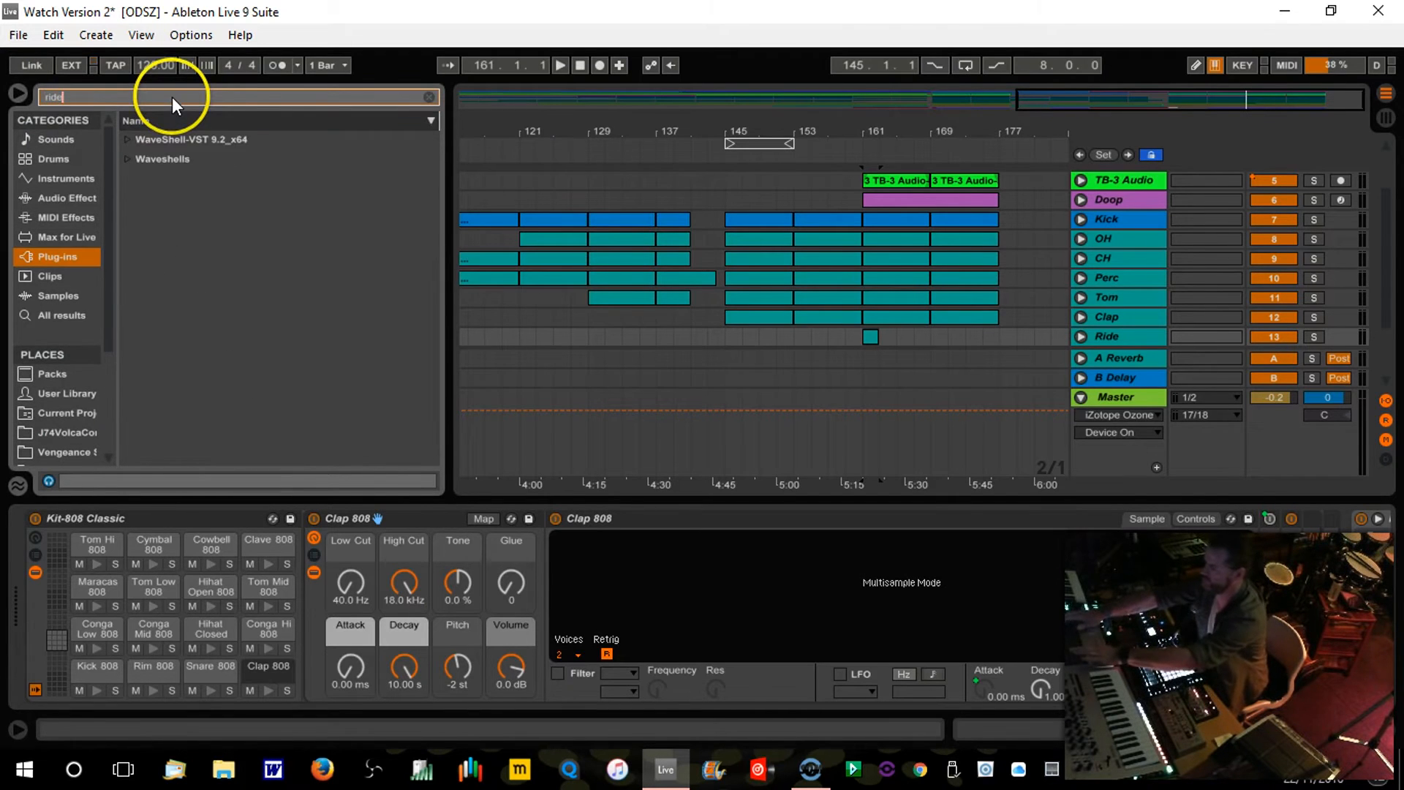
key(Down)
click(64, 159)
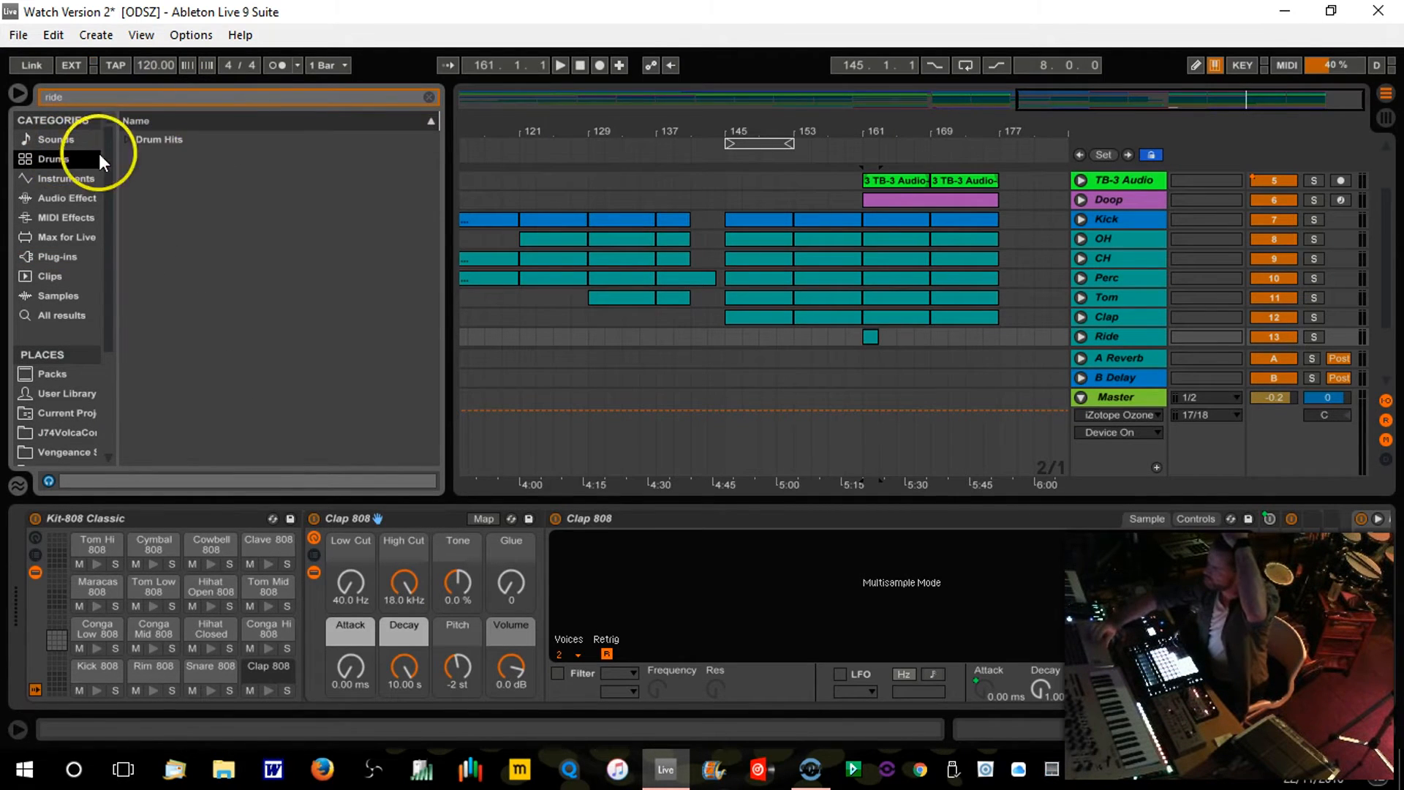
click(129, 139)
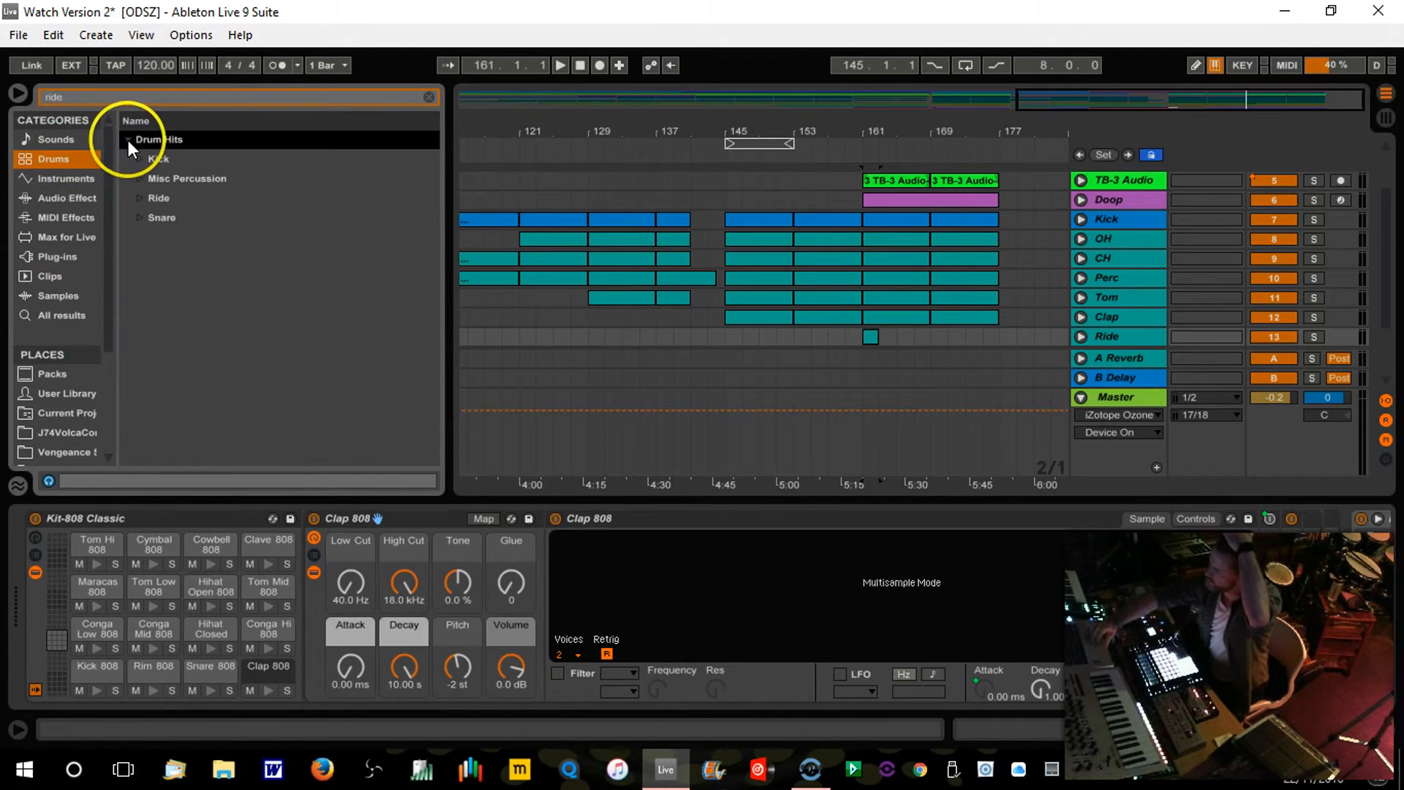
click(139, 197)
Step: Preview A-Ping Ride 1.aif and Bright Ride.adg, and set the master track's cue output to 17/18
click(185, 217)
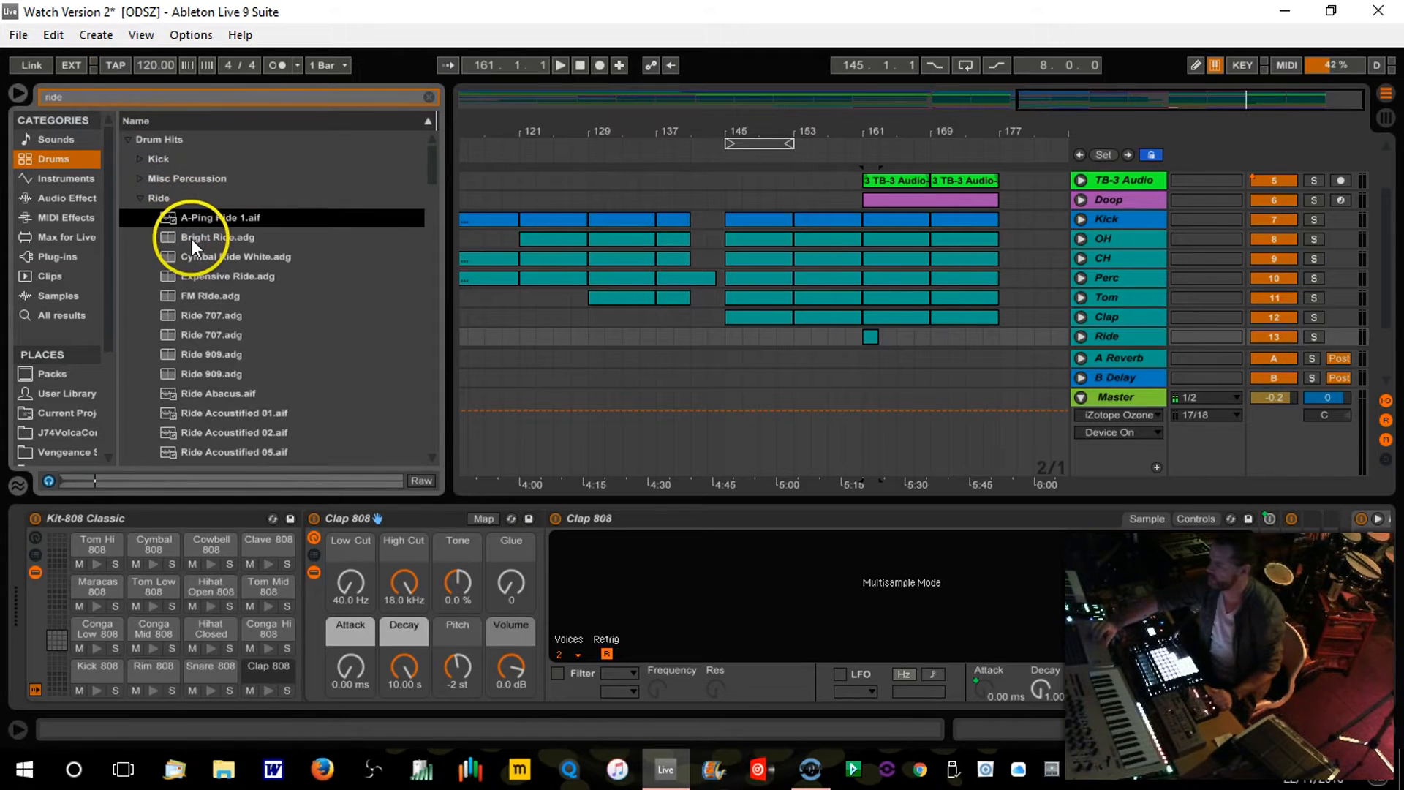
click(192, 237)
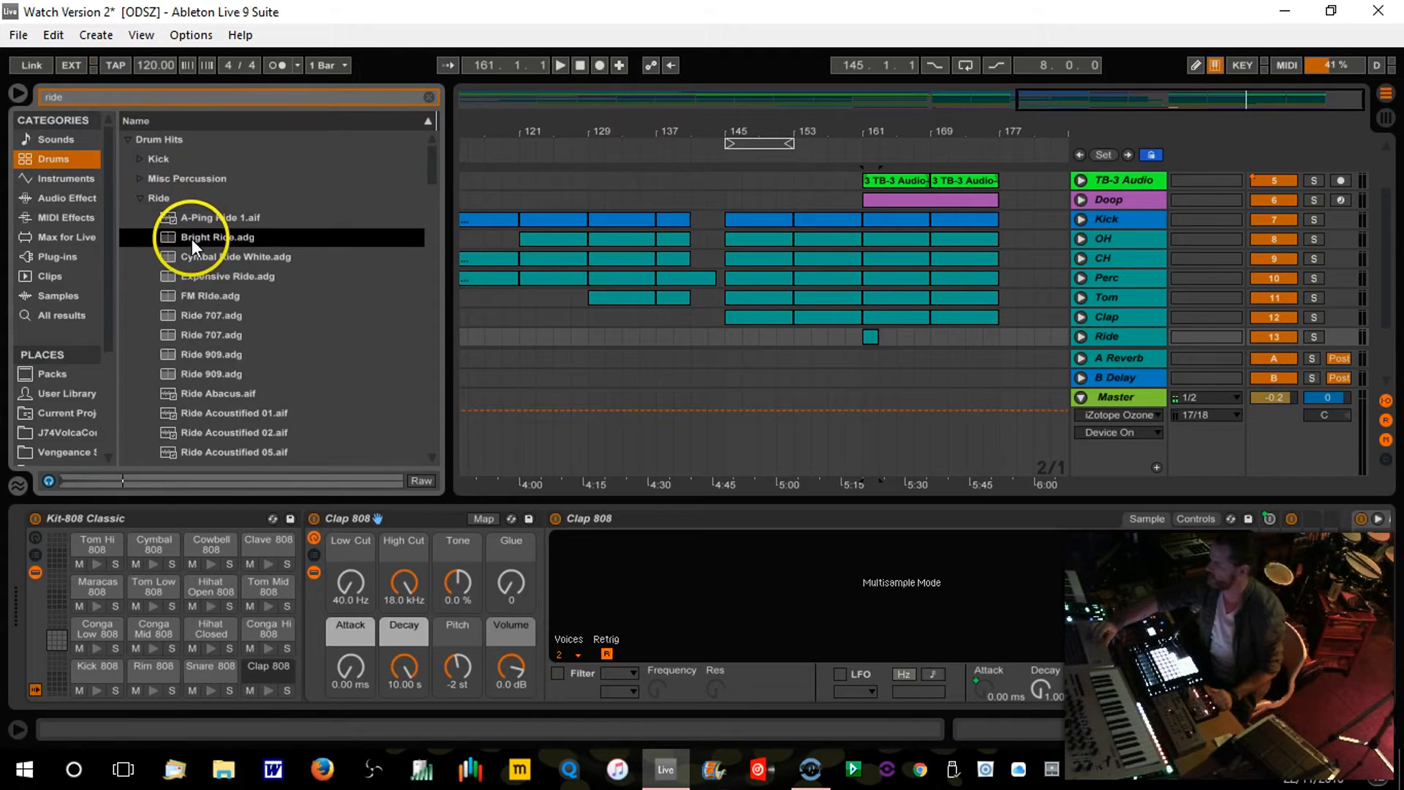
click(1234, 406)
click(1217, 494)
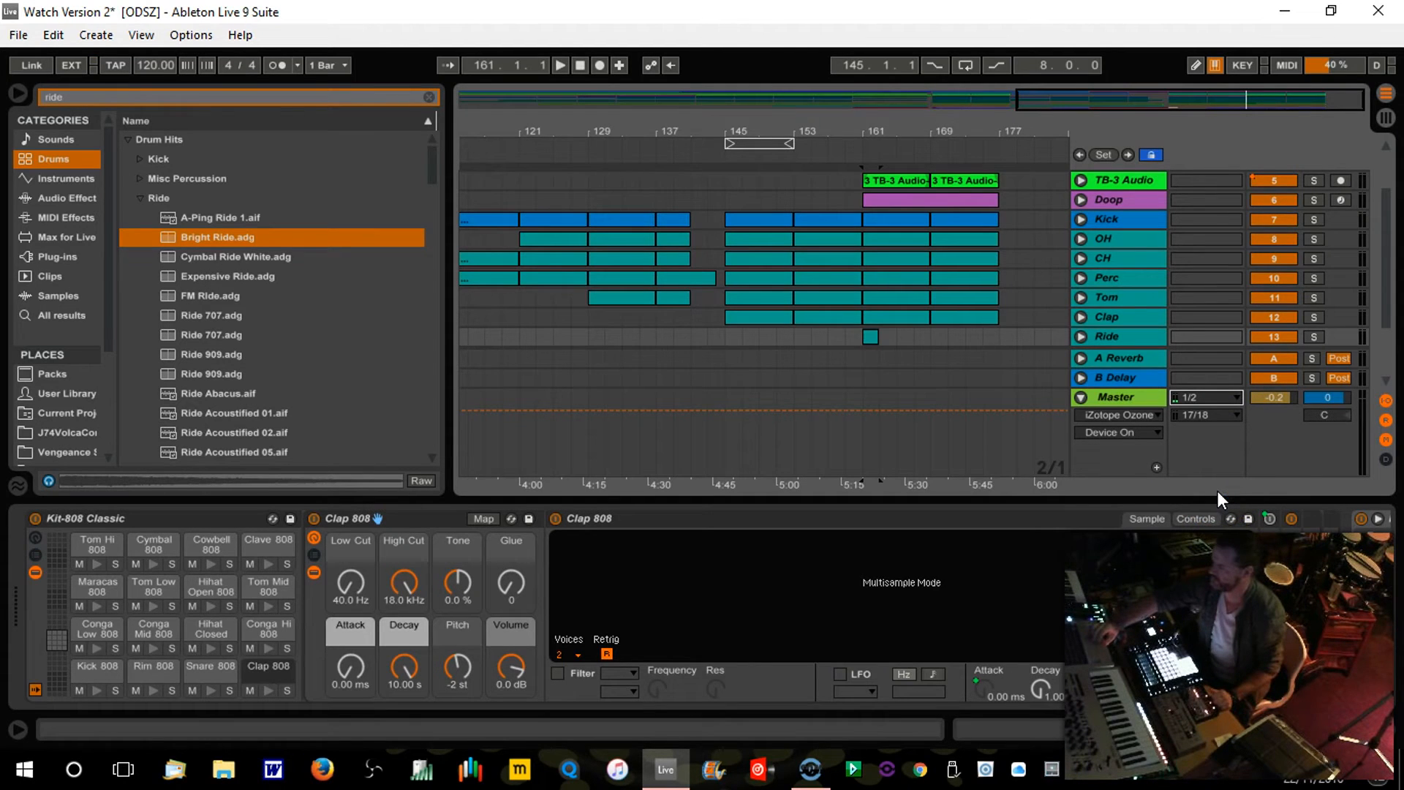
Step: Preview more ride sounds, replace the Clave 808 pad with Ride Bell WarmAndLow.adg and audition the pad
click(211, 395)
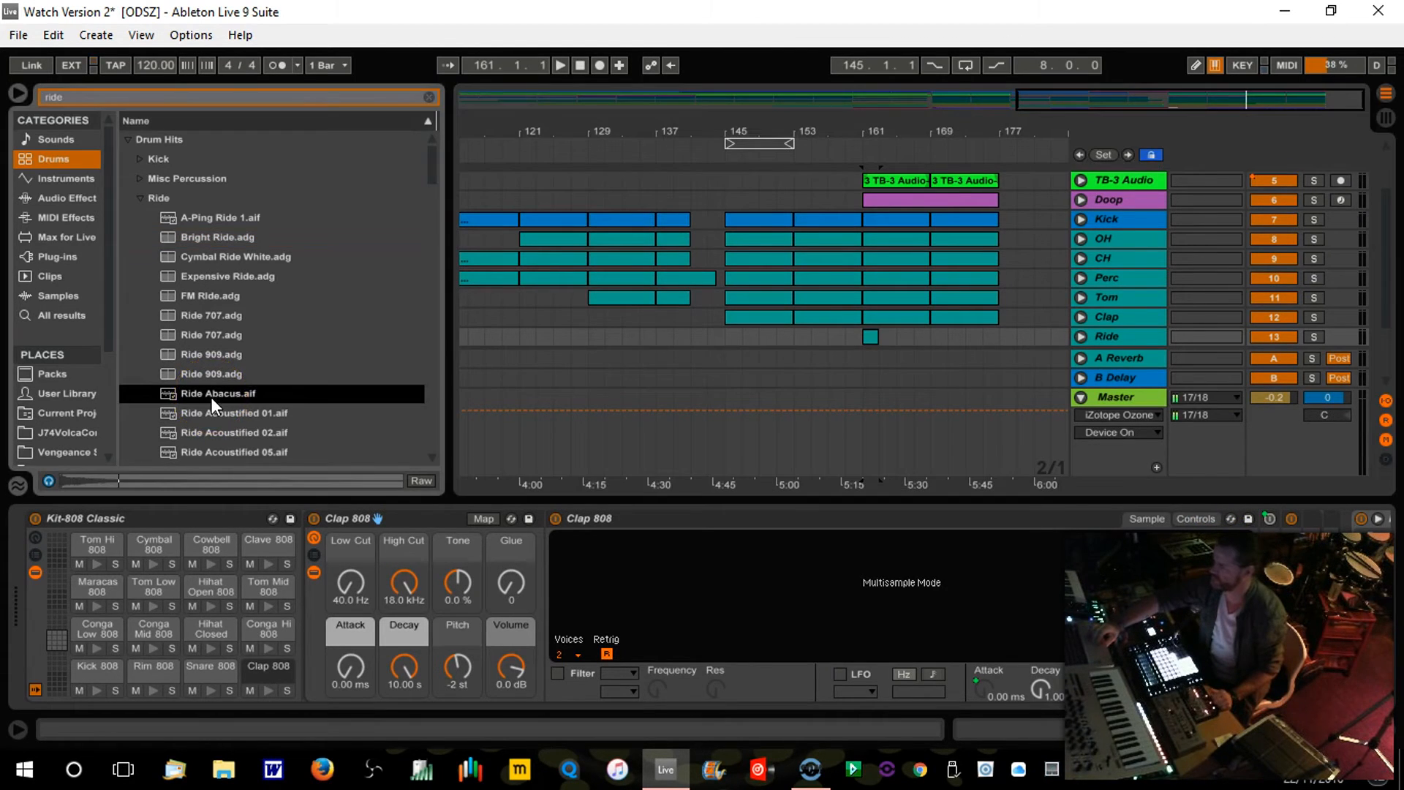
drag(433, 170, 434, 234)
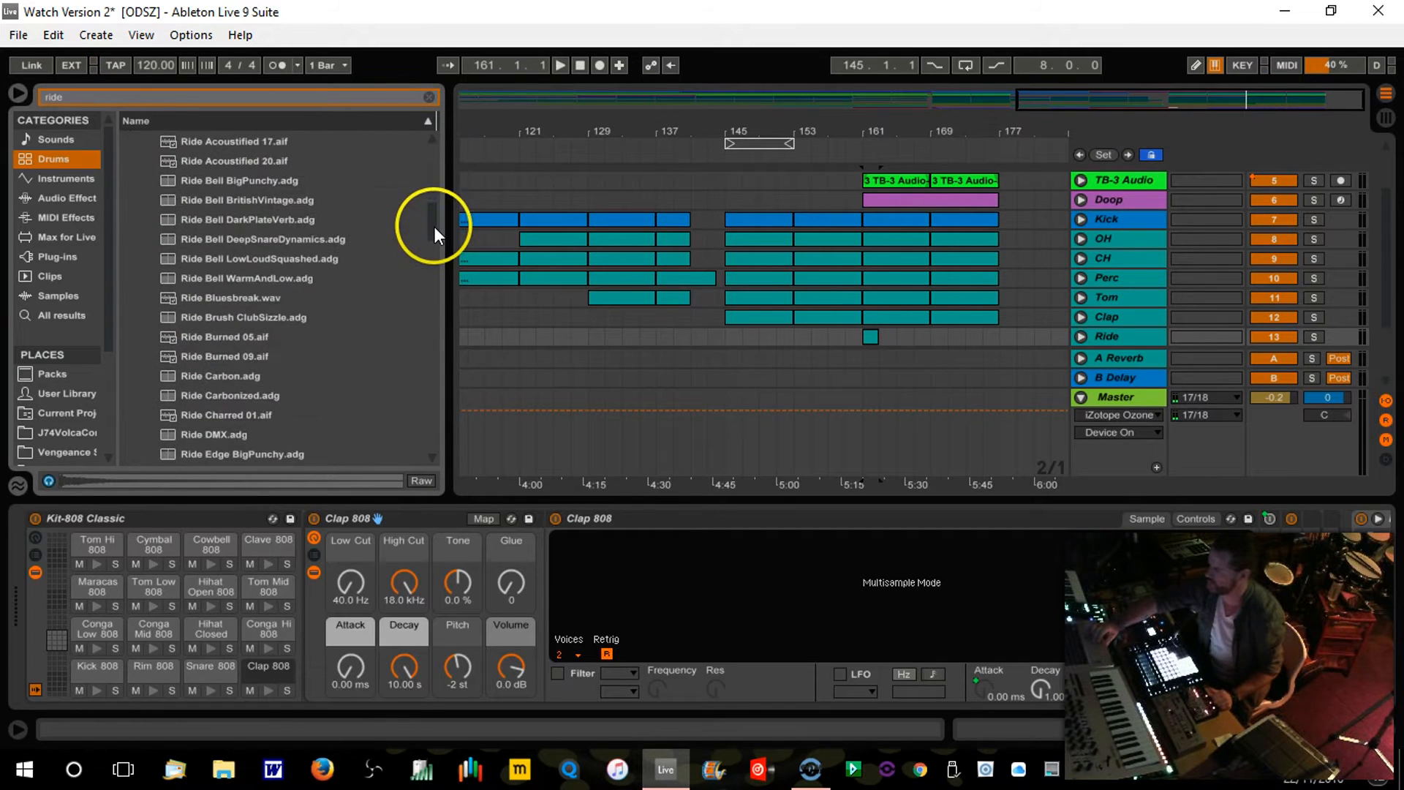
click(268, 279)
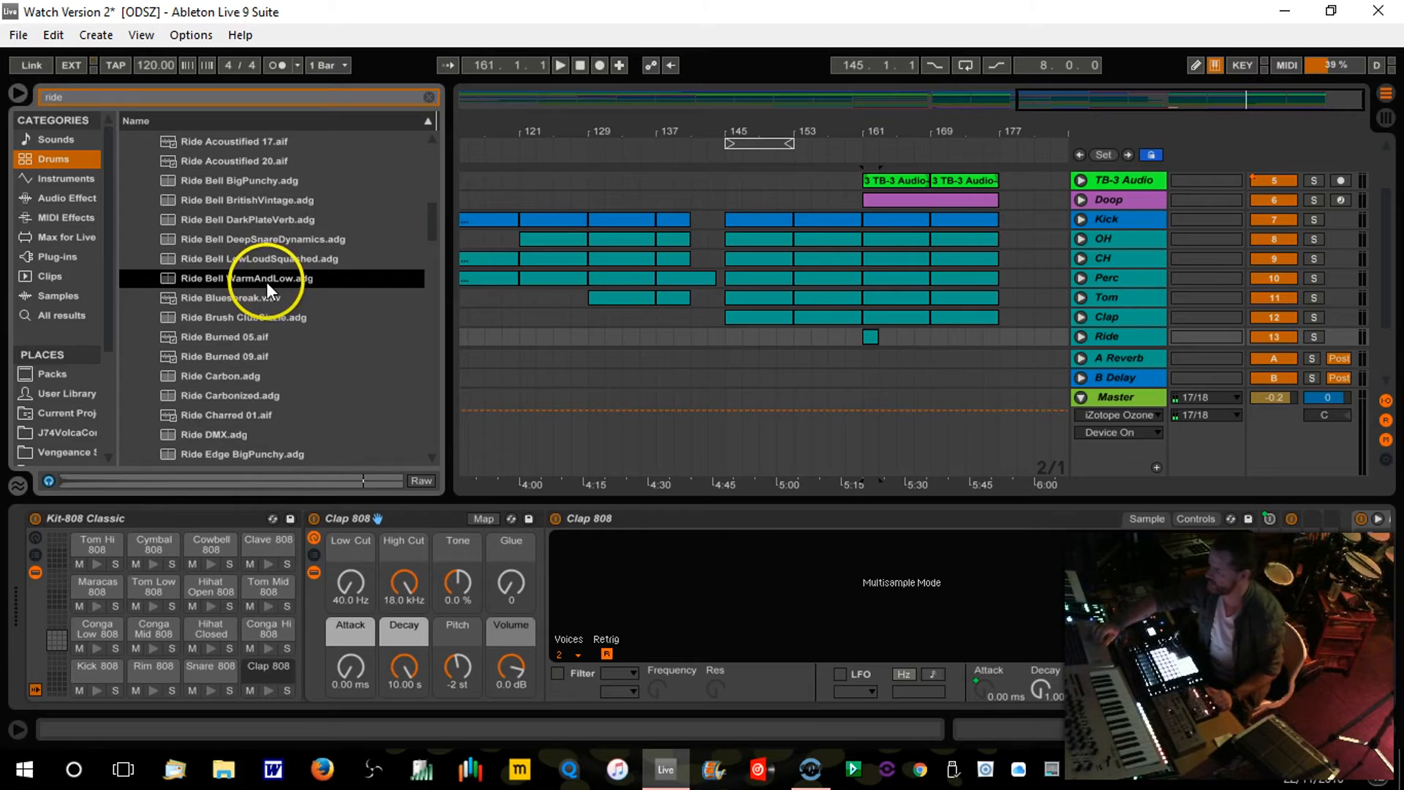
drag(266, 282, 262, 539)
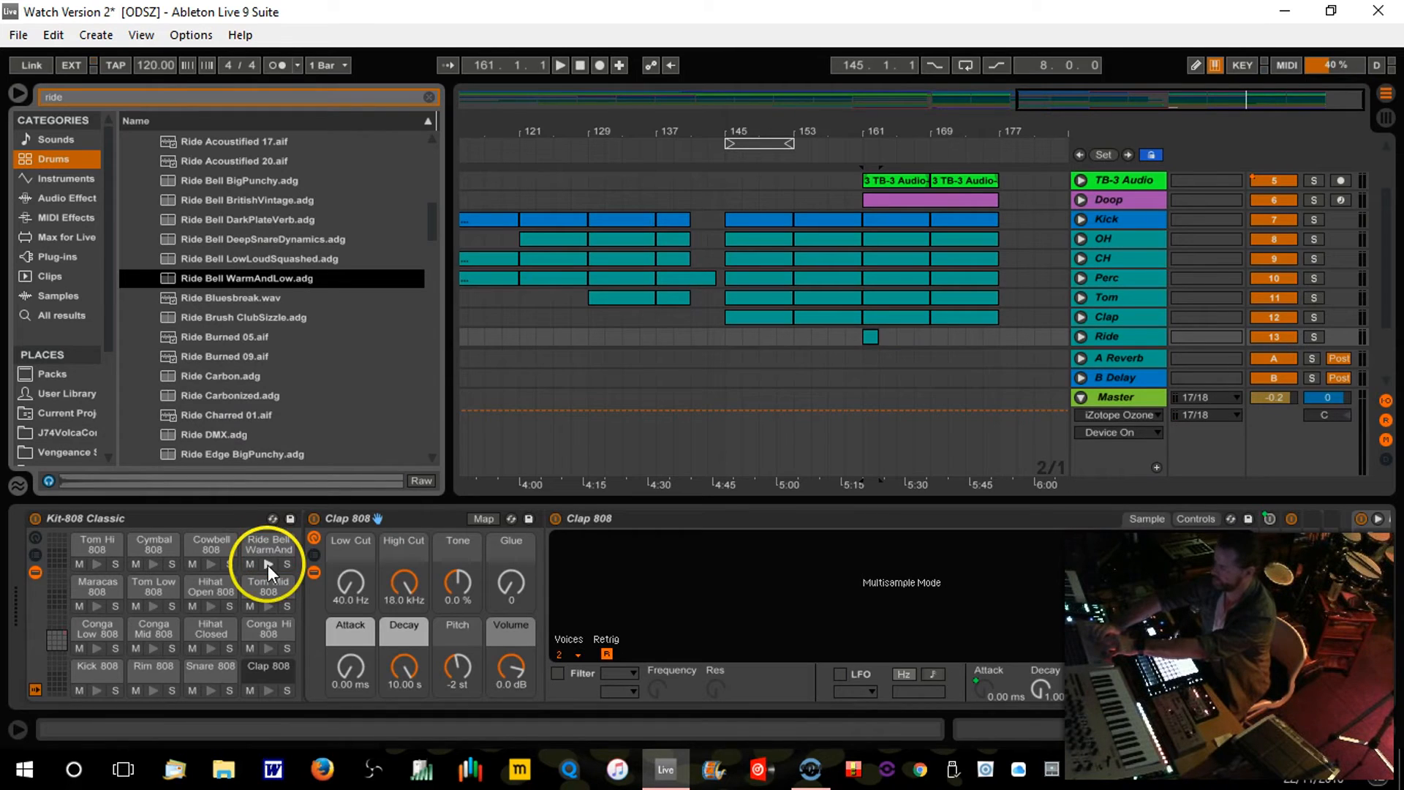
click(268, 565)
Step: Show the Ride clip's note editor and set its grid to eighth notes
key(shift+Tab)
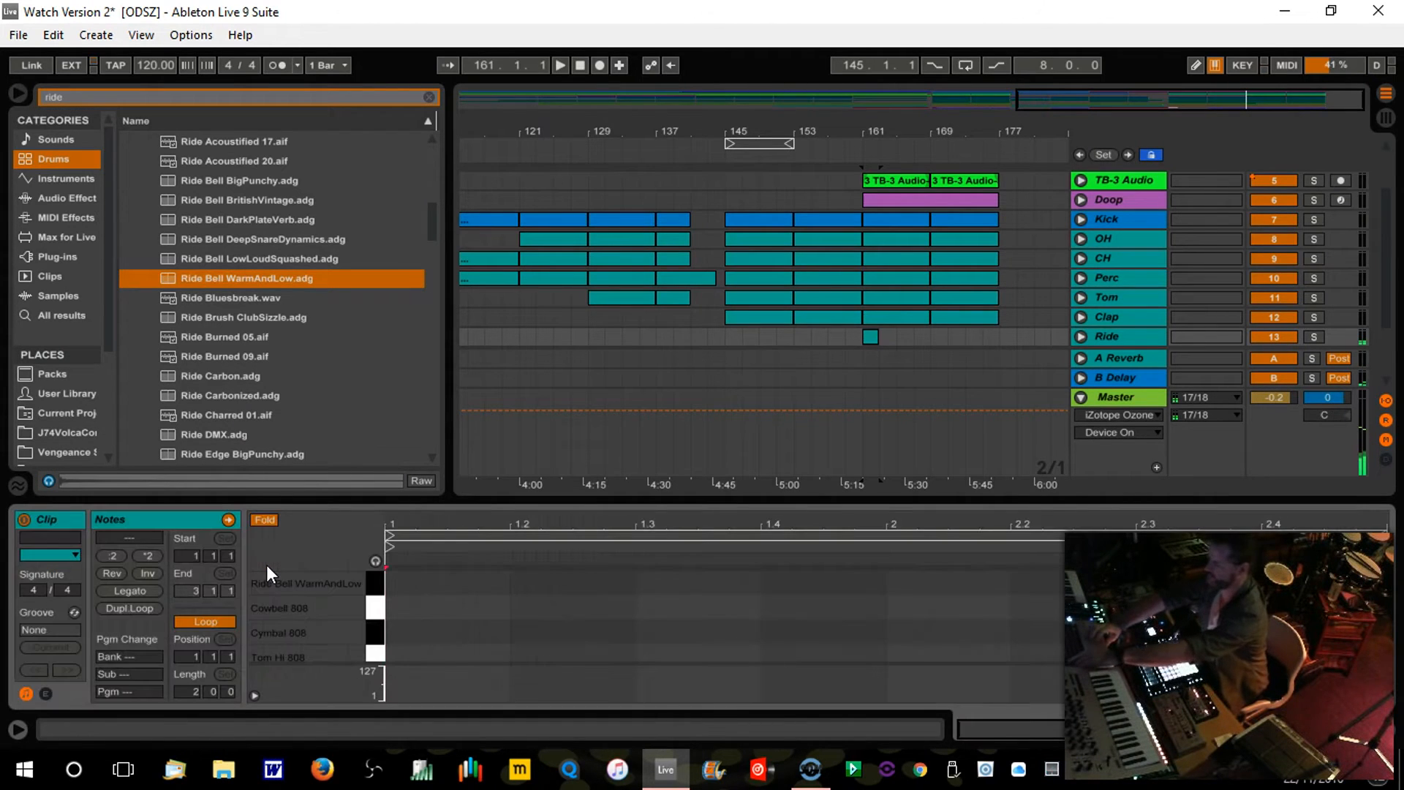
click(395, 581)
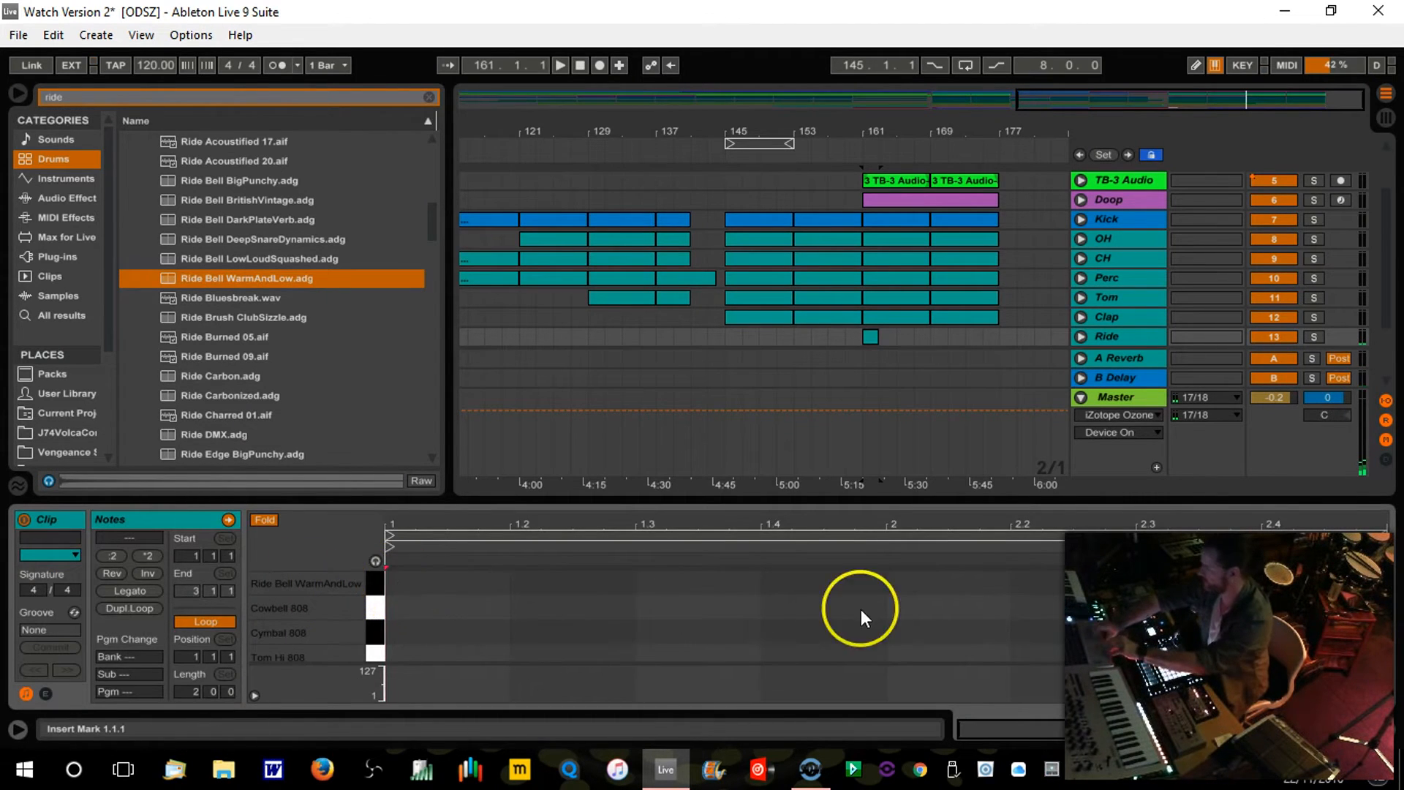
right_click(1377, 691)
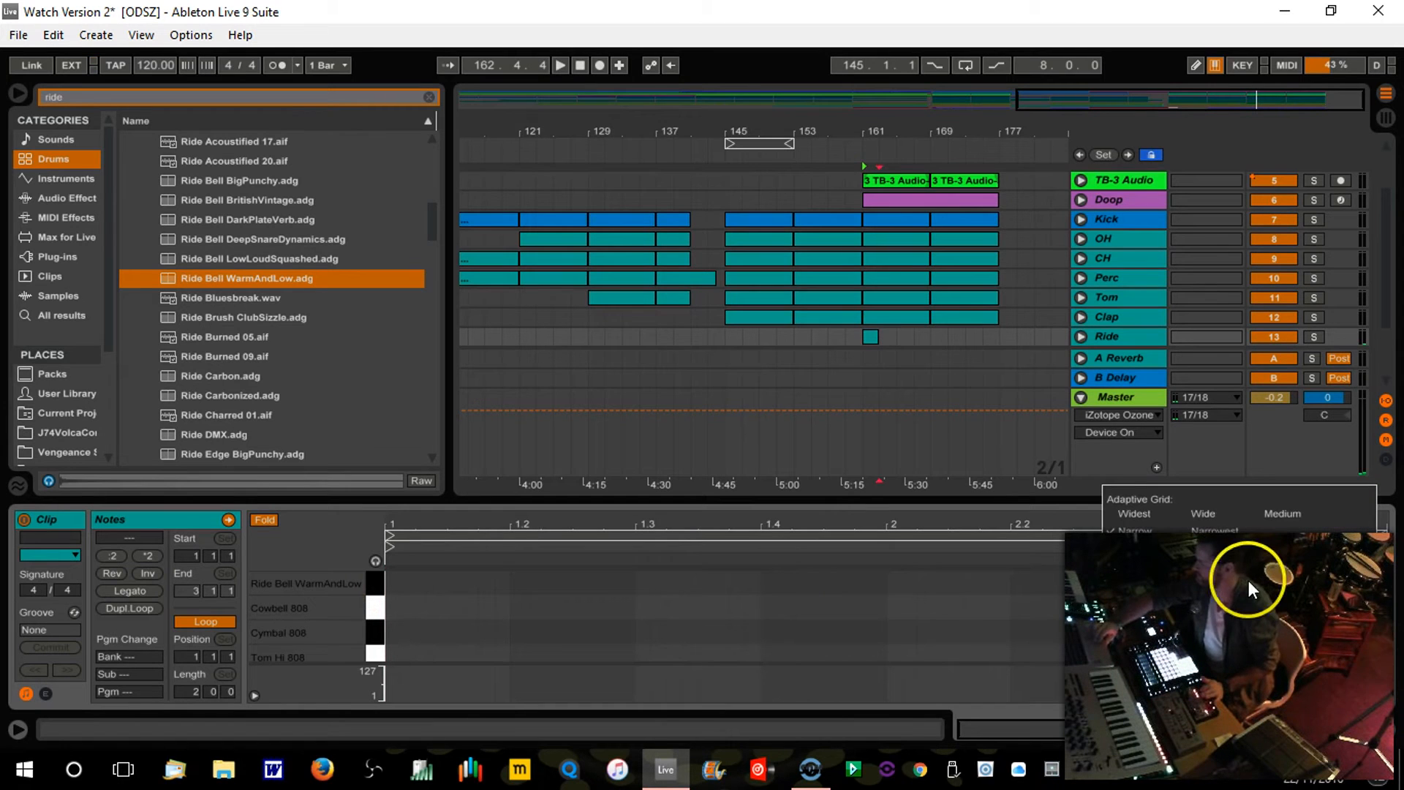
click(1175, 585)
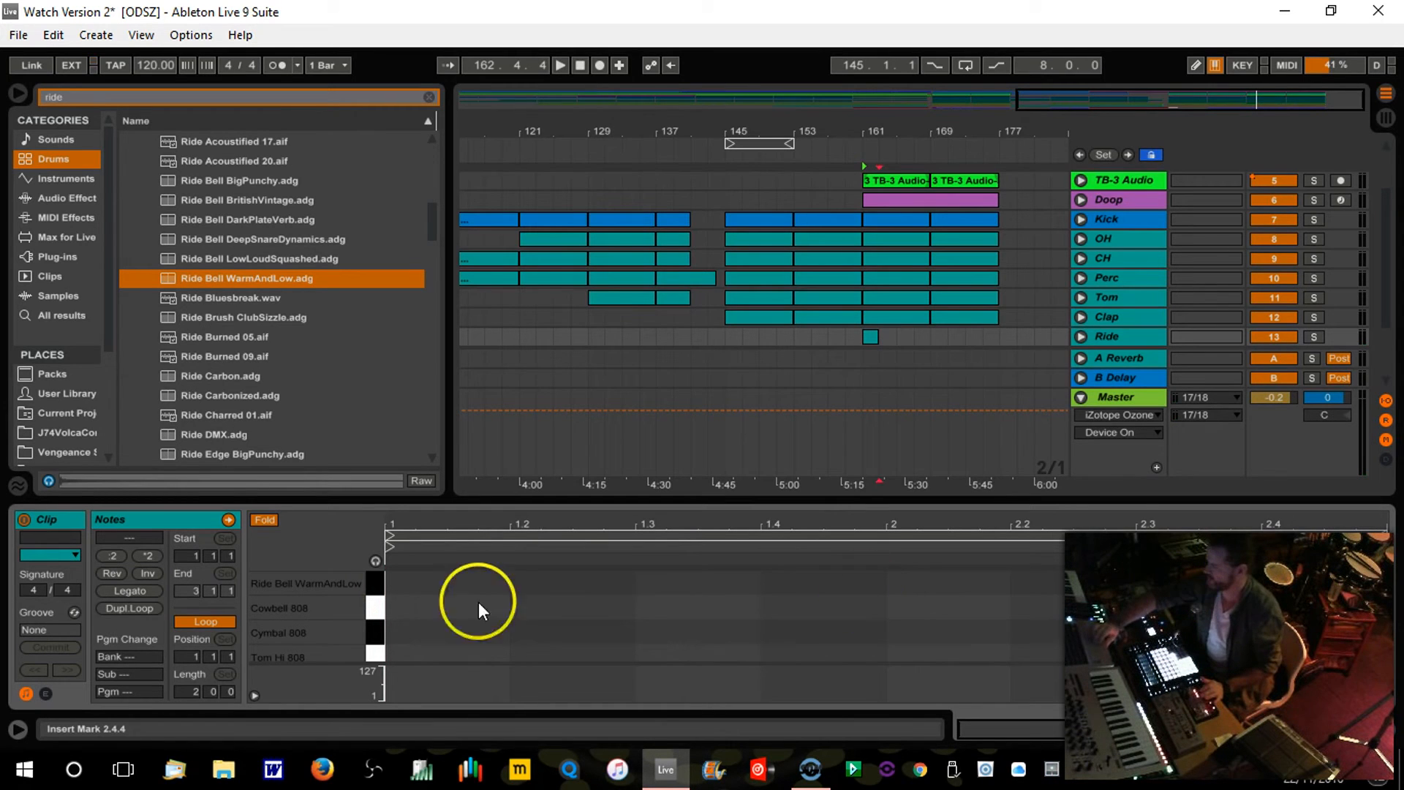
Step: Fill the two-bar Ride clip with consecutive eighth-note Ride Bell WarmAndLow hits
double_click(400, 586)
key(ctrl+d)
key(ctrl+d)
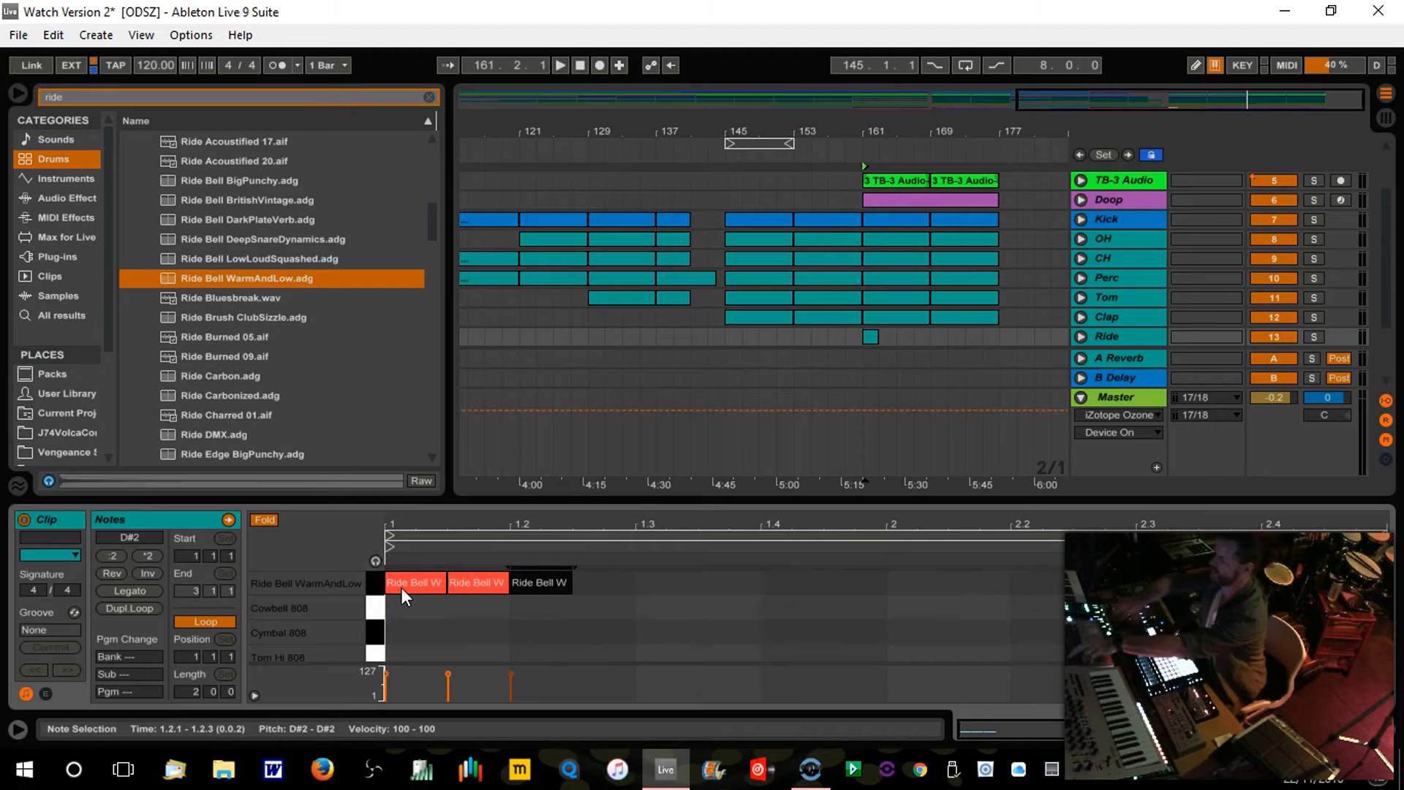
key(ctrl+d)
key(ctrl+d)
key(ctrl+d)
key(ctrl+d)
key(ctrl+d)
key(ctrl+d)
key(ctrl+d)
key(ctrl+d)
key(ctrl+d)
key(ctrl+d)
key(ctrl+d)
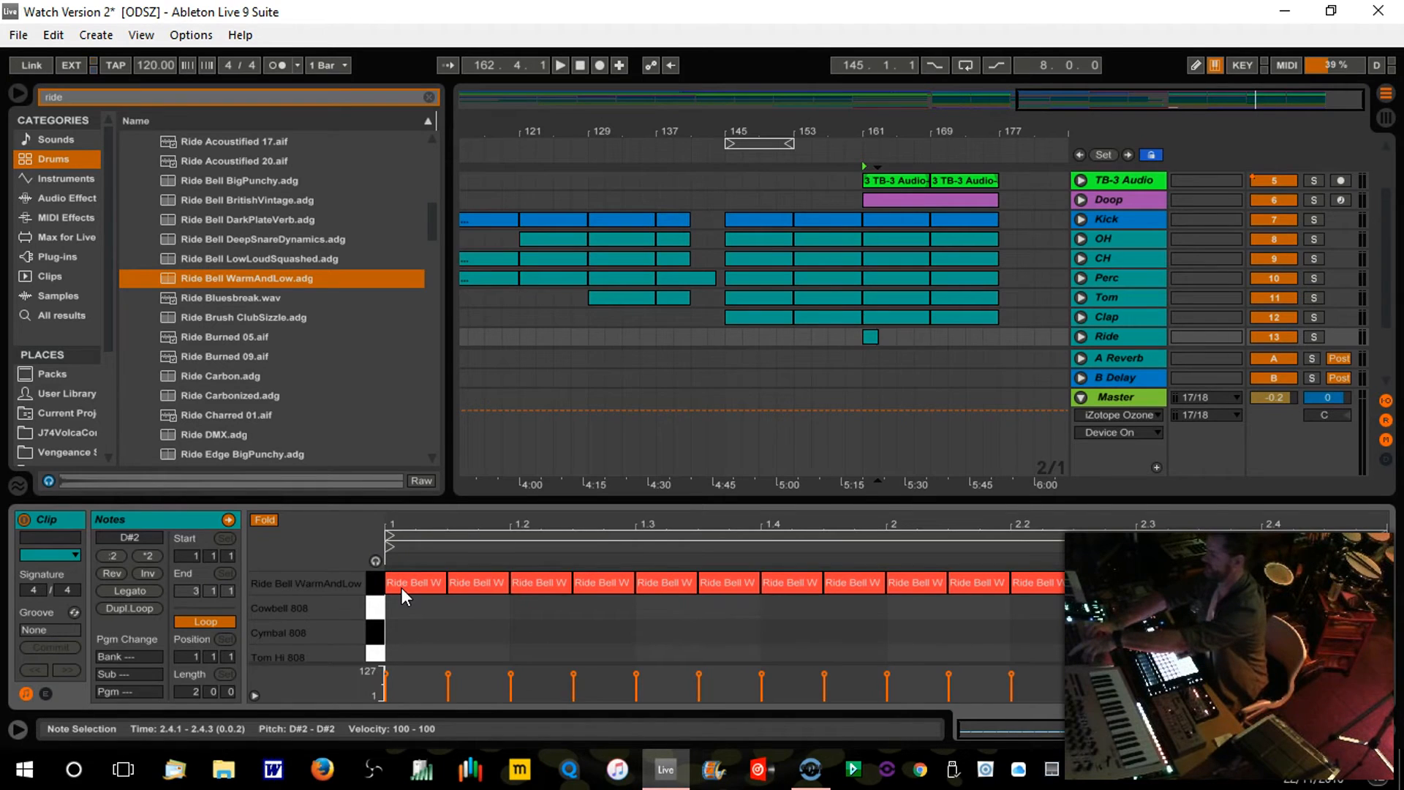
key(ctrl+d)
key(ctrl+z)
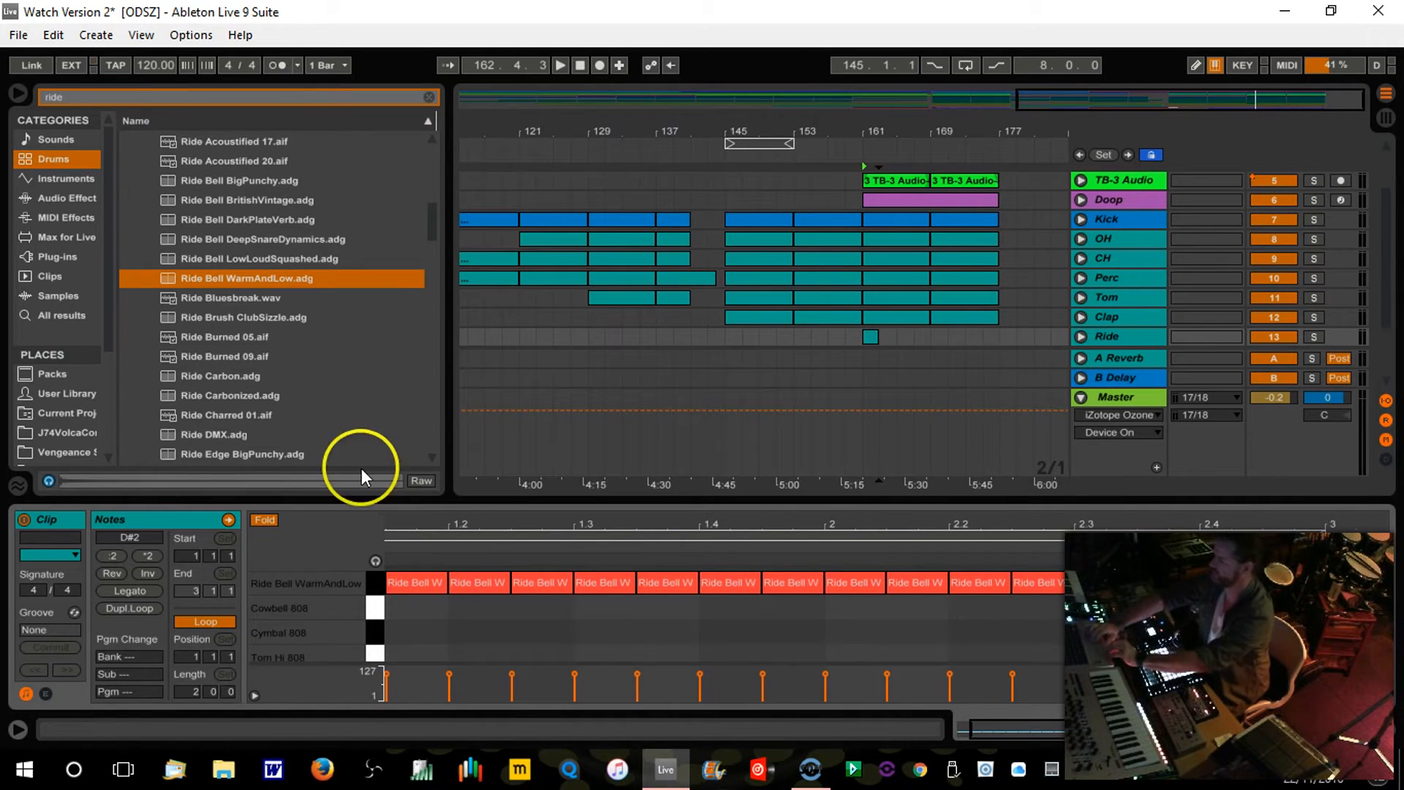
Step: Duplicate the two-bar Ride clip repeatedly so the part fills bars 161 to 177
click(874, 336)
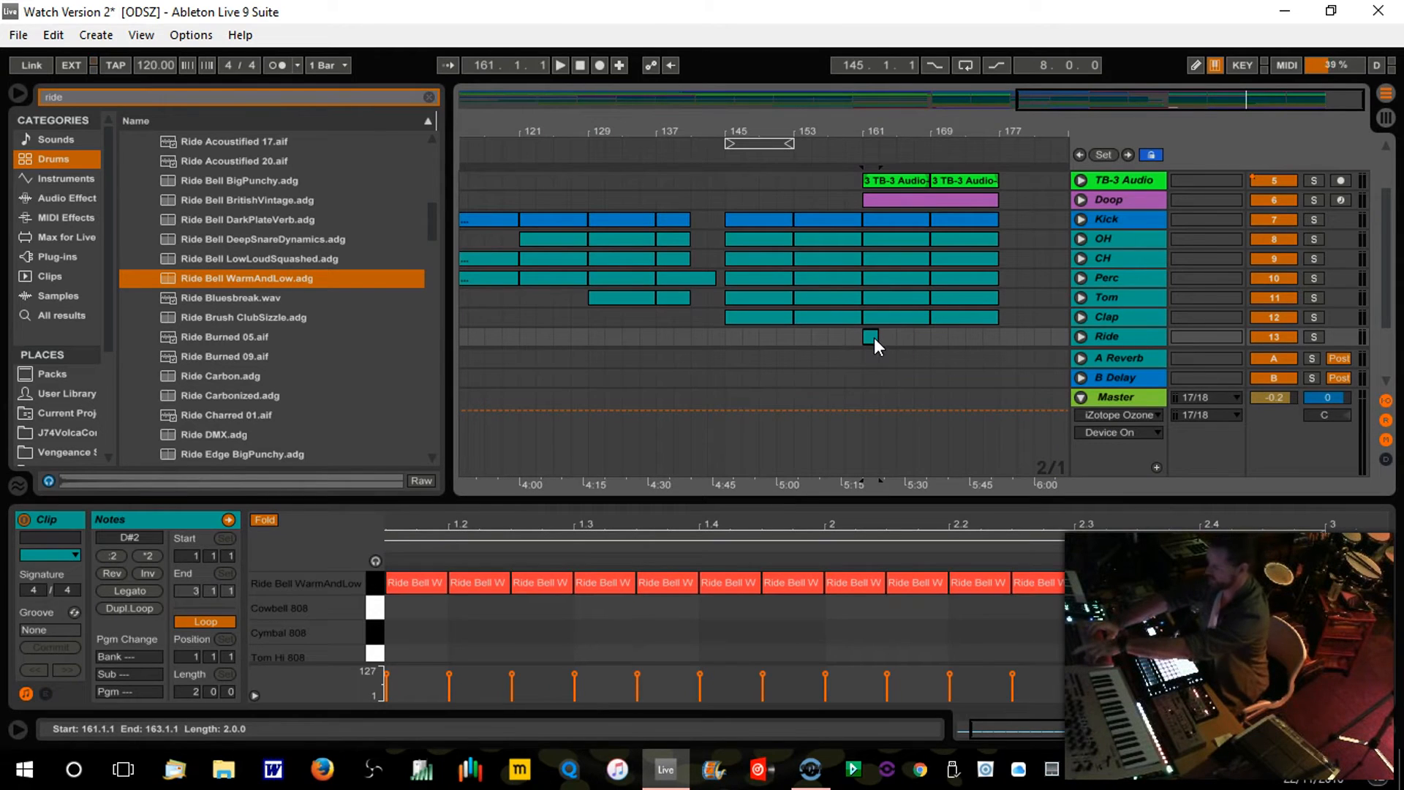
key(ctrl+d)
key(ctrl+d)
key(ctrl+d)
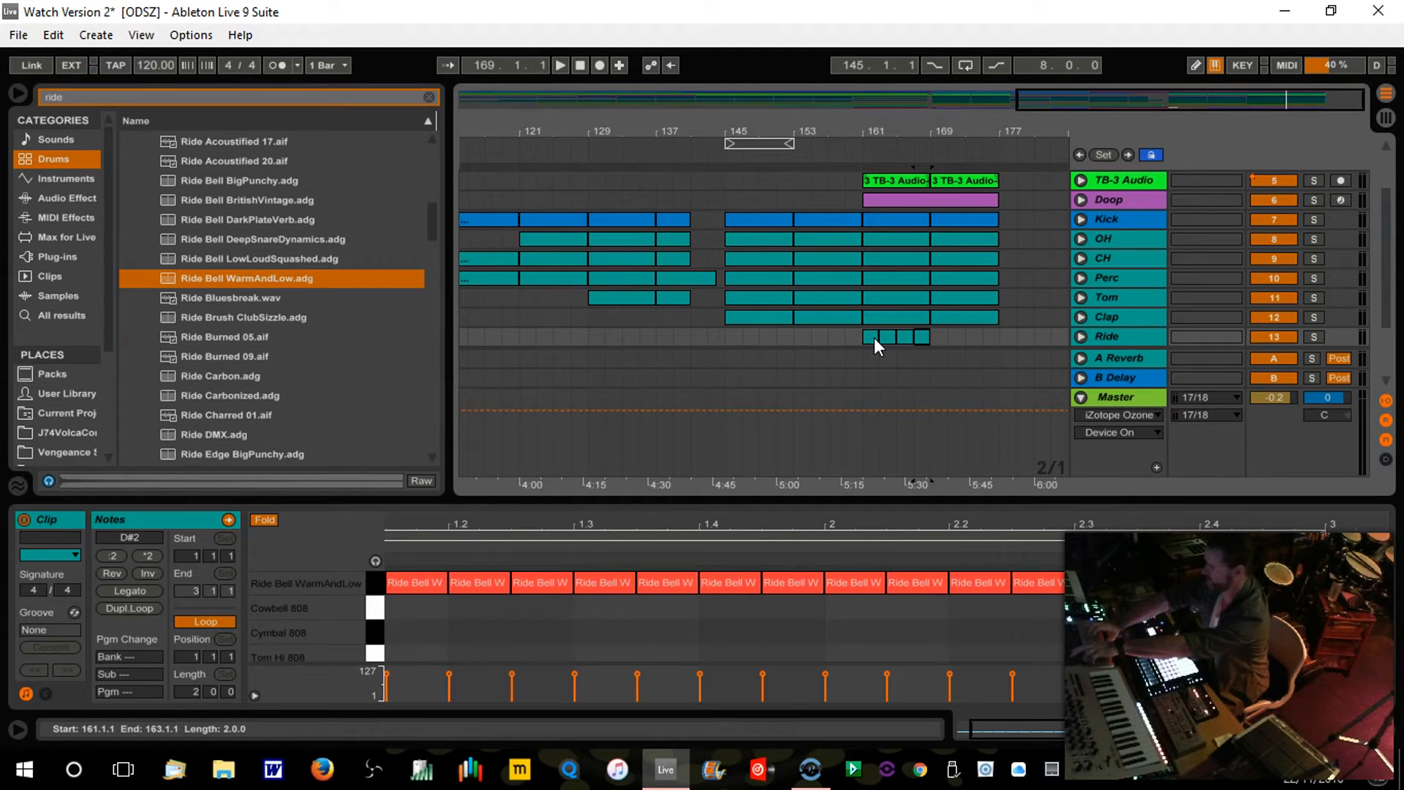
key(ctrl+d)
key(ctrl+d)
key(ctrl+d)
key(ctrl+d)
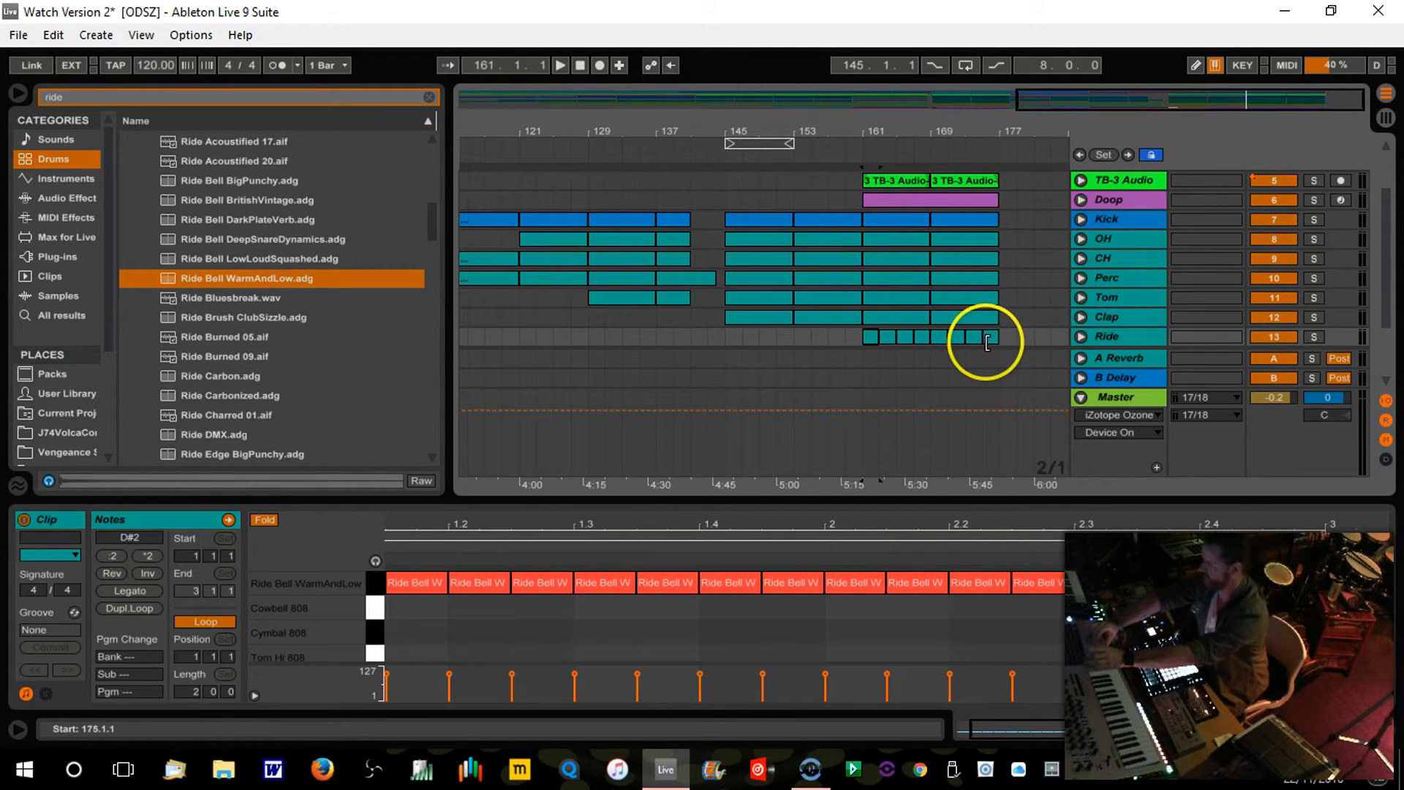
Step: Consolidate all eight Ride clips between bars 161 and 177 into one clip
click(870, 337)
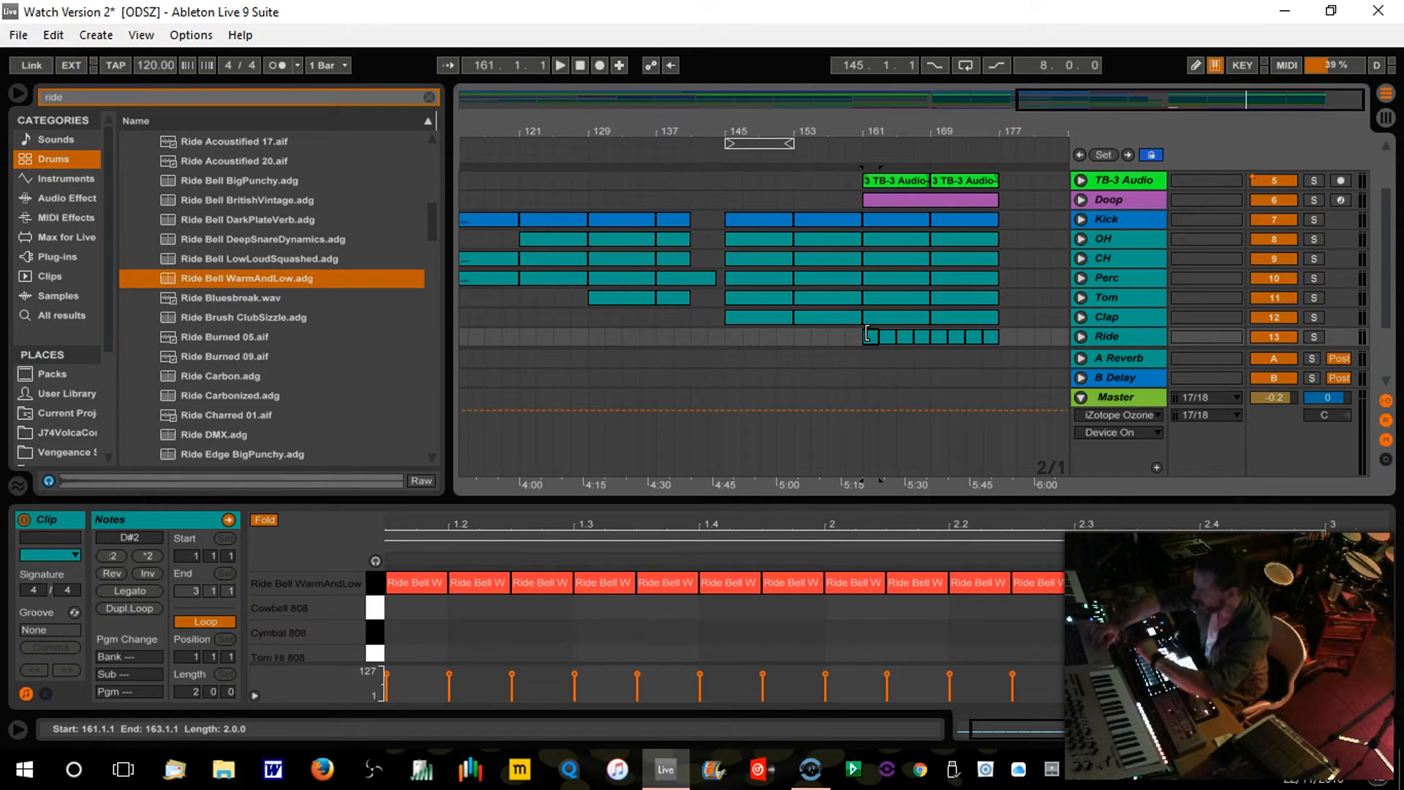
shift+click(992, 337)
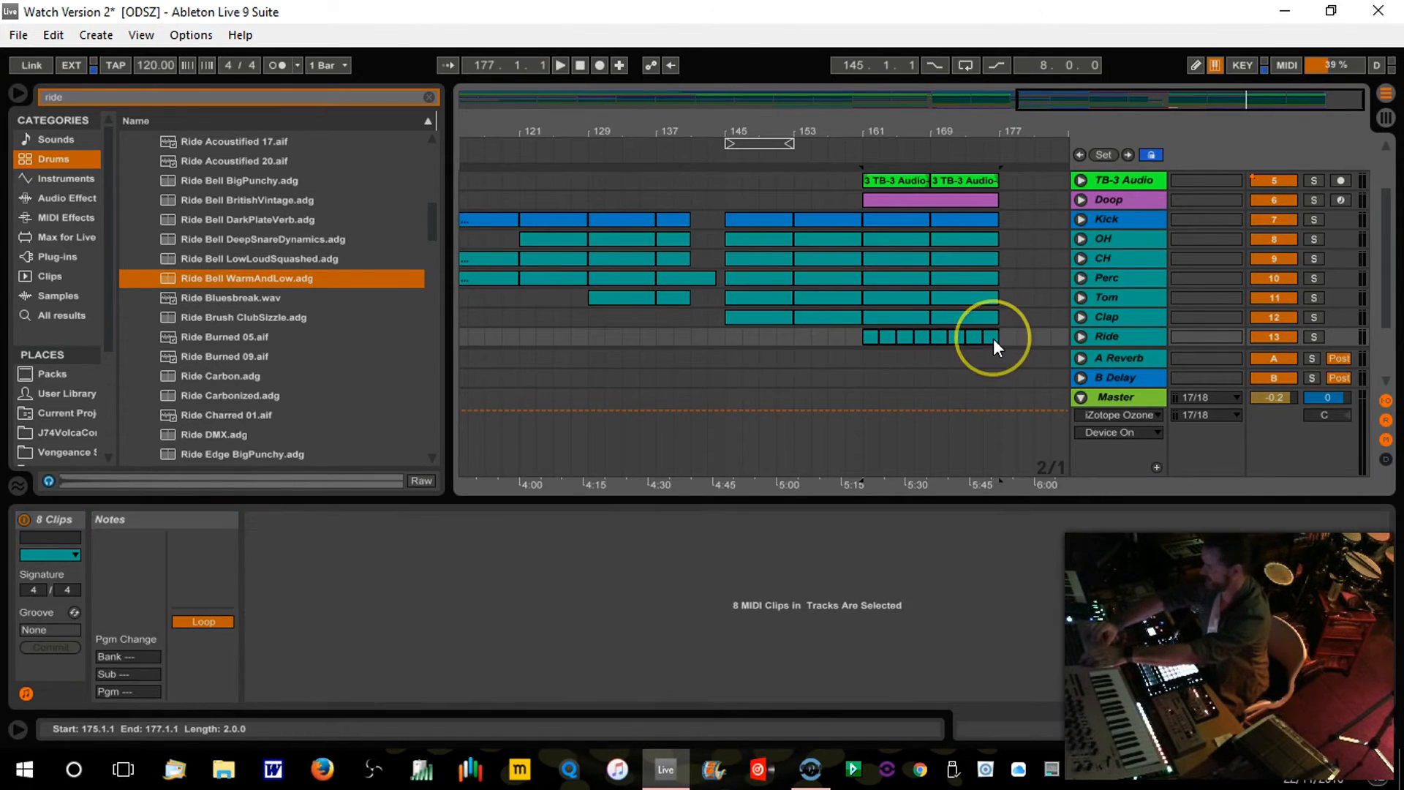
key(ctrl+j)
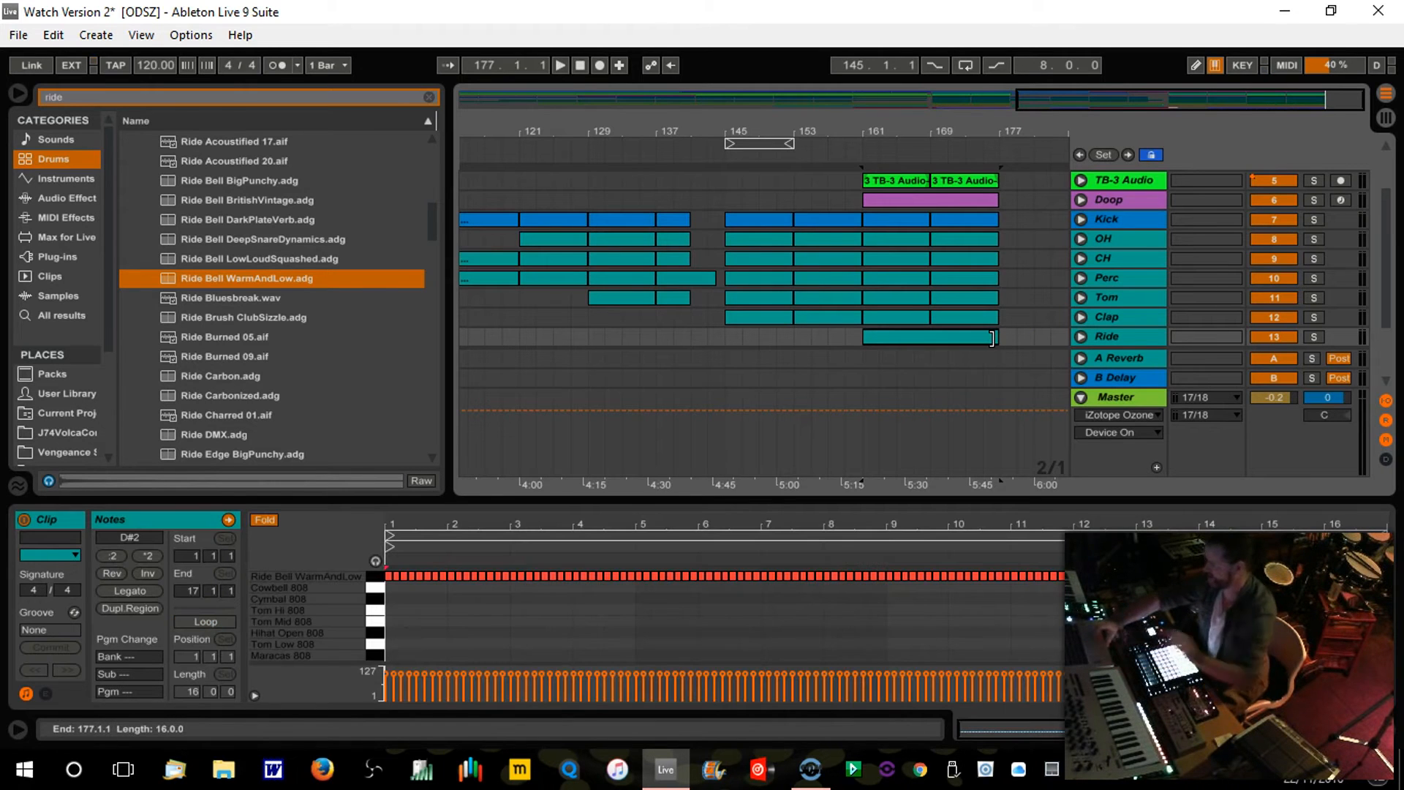
Step: Hide the browser, play from just before bar 161 and briefly audition the unfolded Ride track in solo
click(16, 94)
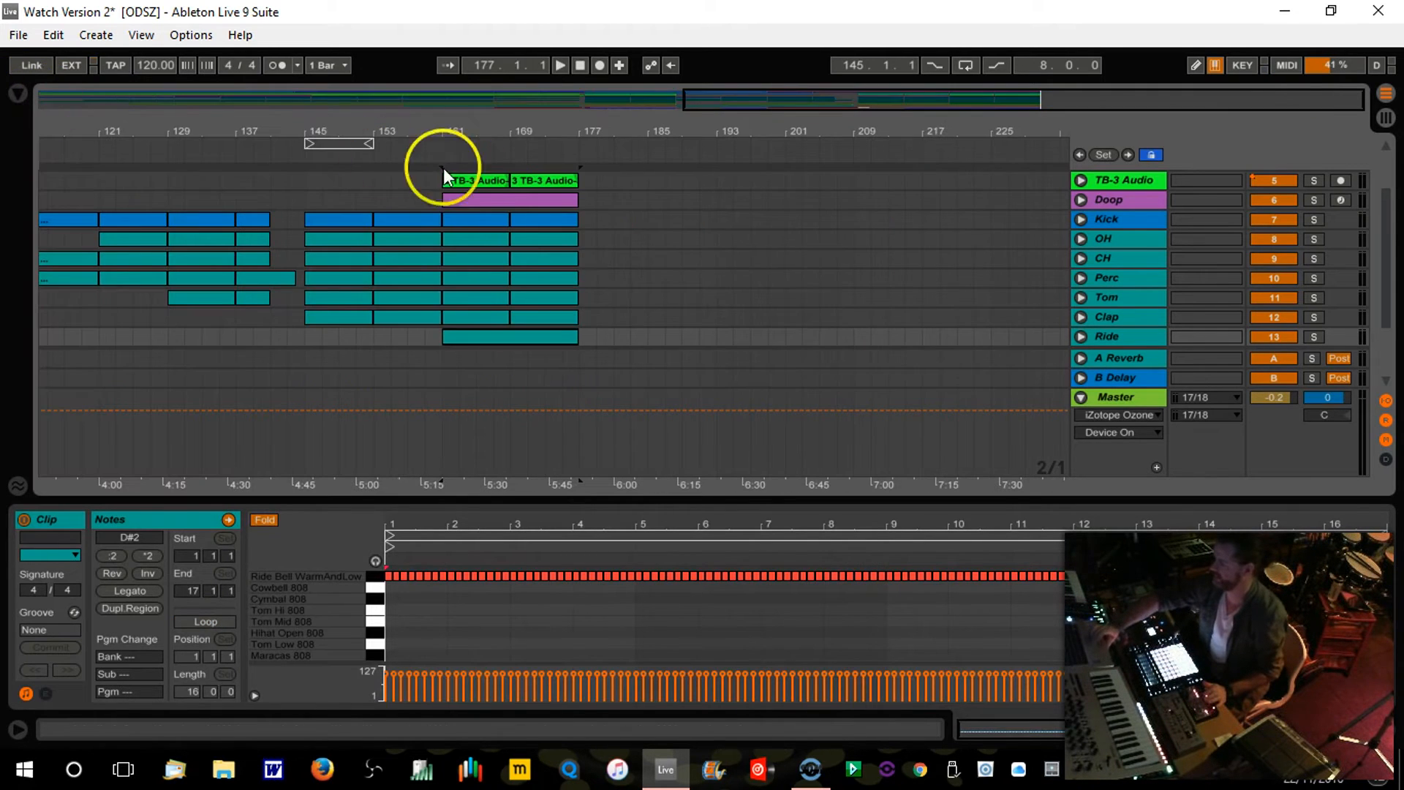
click(435, 147)
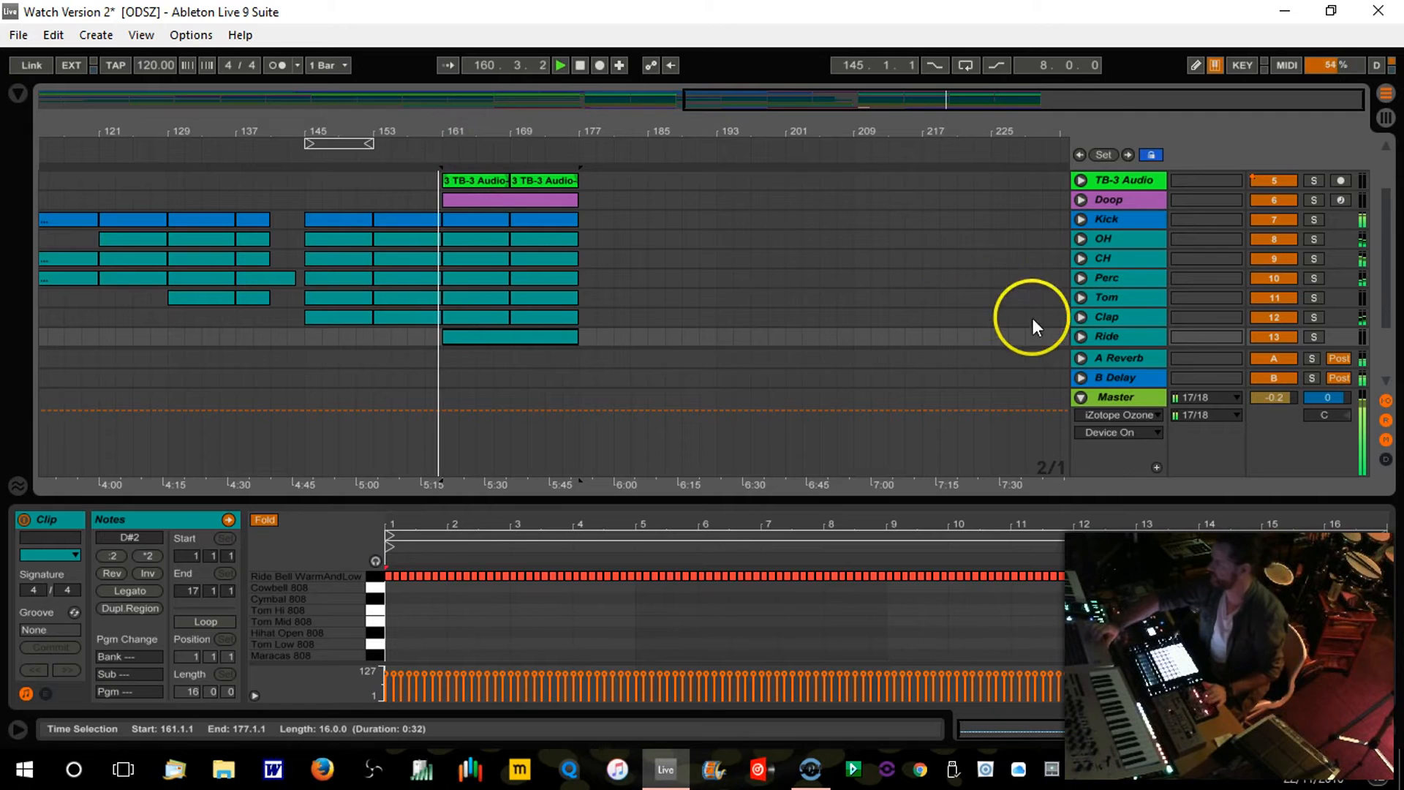
click(1081, 336)
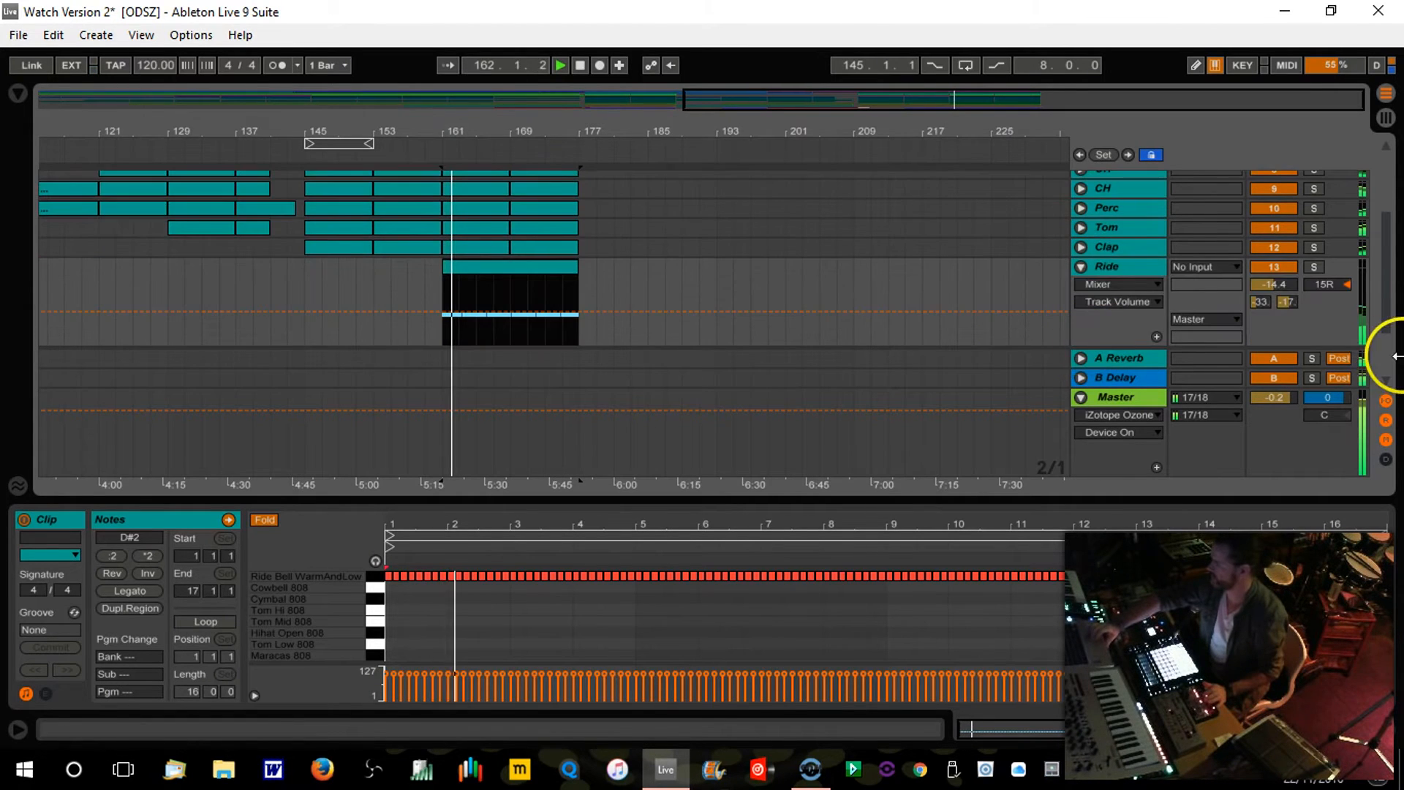
click(1314, 267)
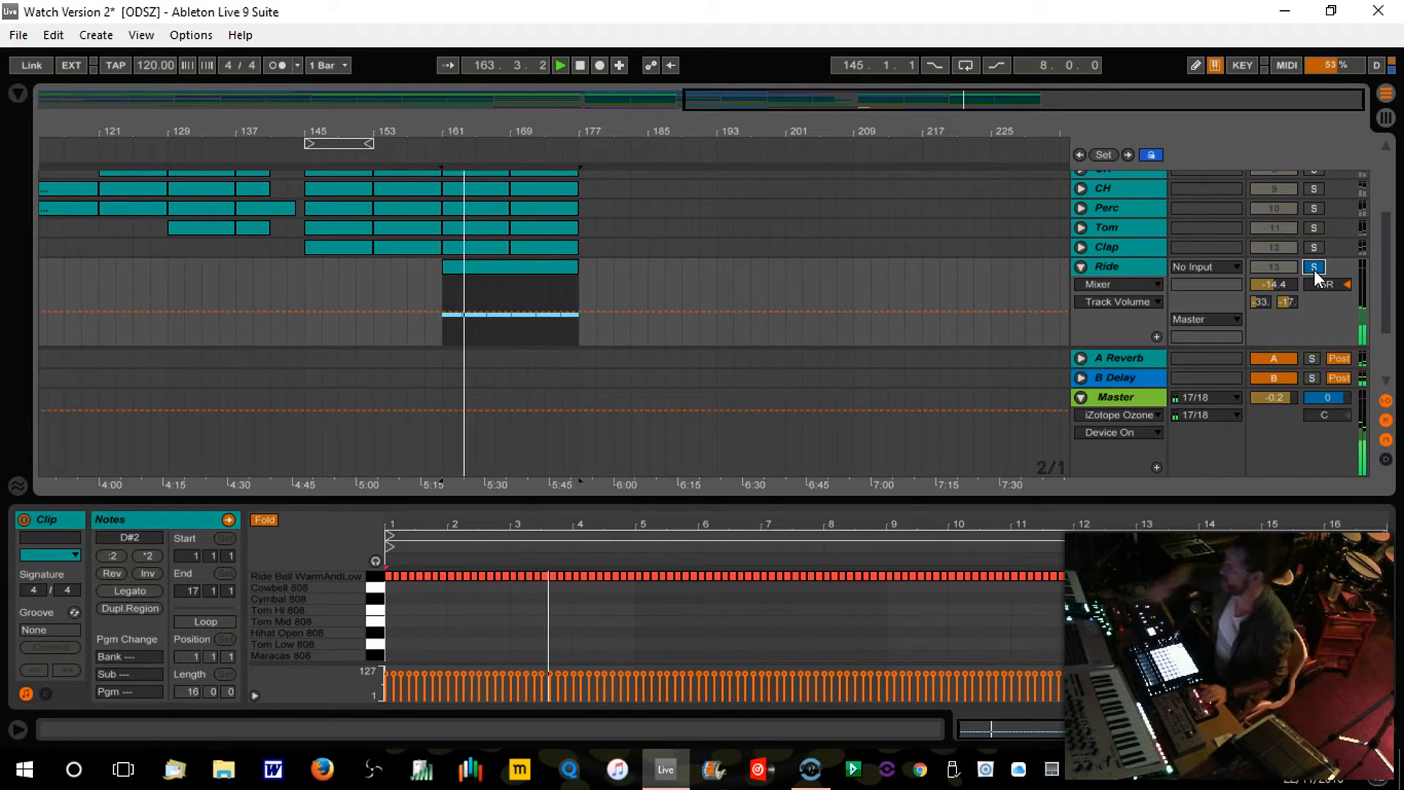
click(1314, 267)
Step: Pan the Ride track to 40R and set a band of its EQ Eight to 2.50 kHz with 3.35 dB gain
drag(1331, 282, 1331, 262)
key(shift+Tab)
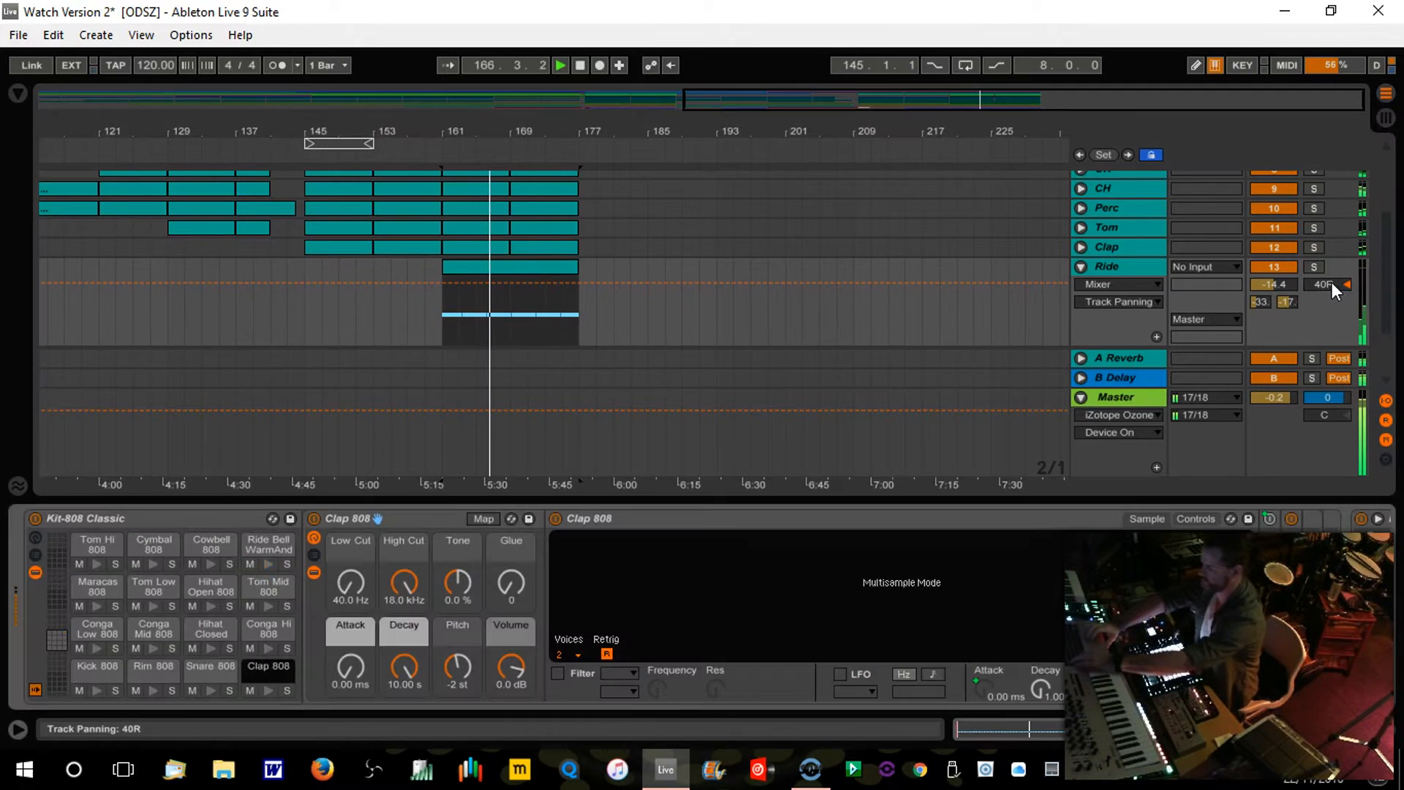
drag(1246, 726, 1322, 724)
drag(998, 616, 1094, 580)
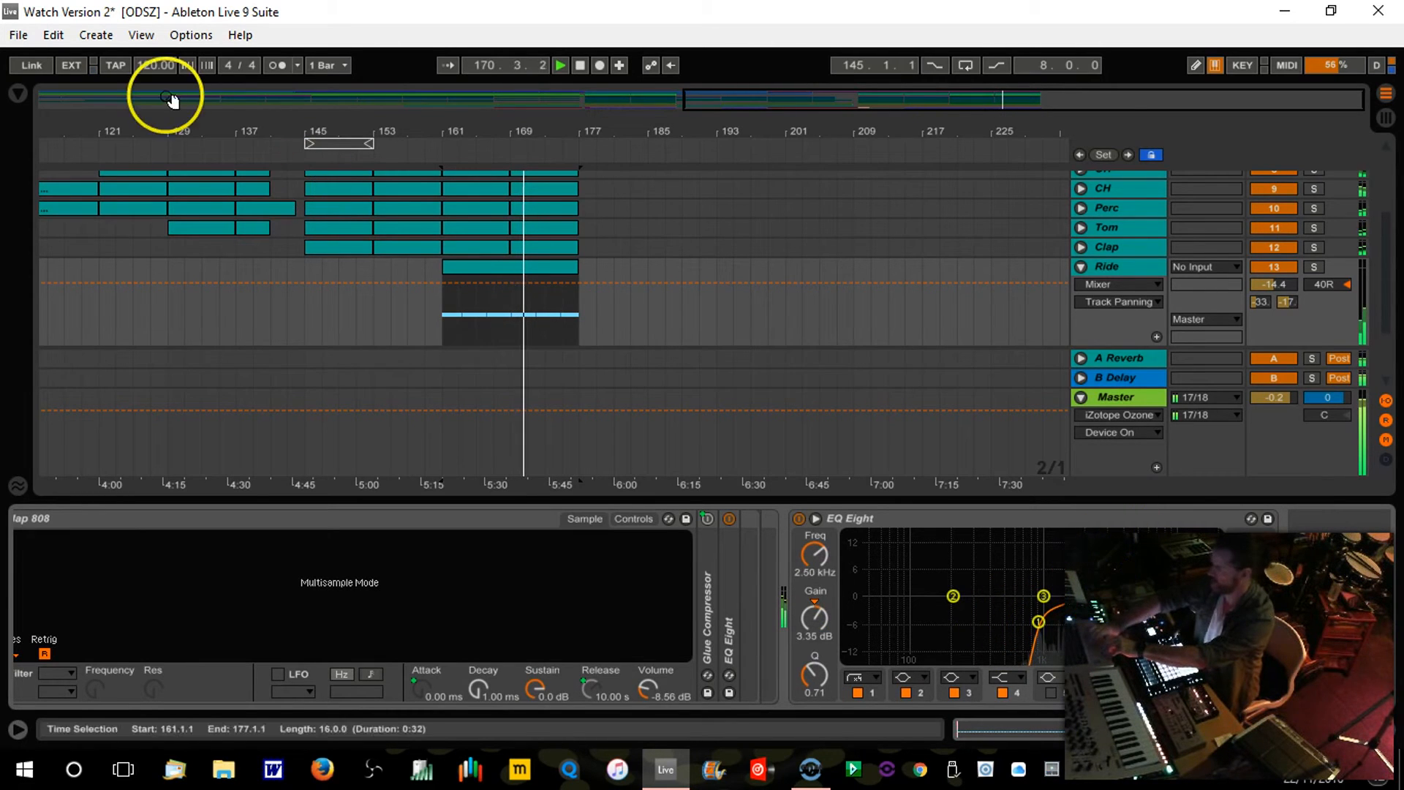
Step: Replay the section from just before bar 161, and collapse the Ride track and the detail view
click(416, 154)
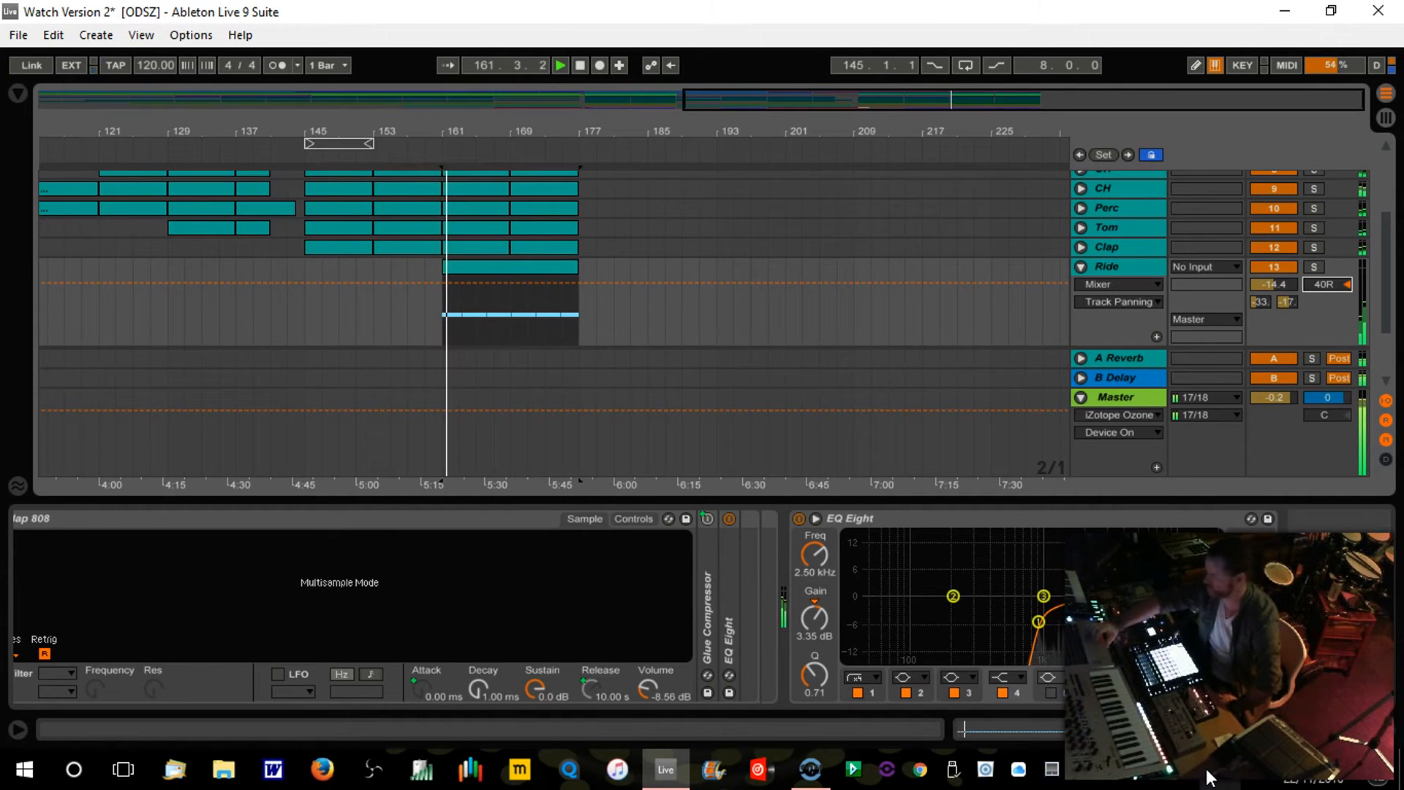
click(1080, 266)
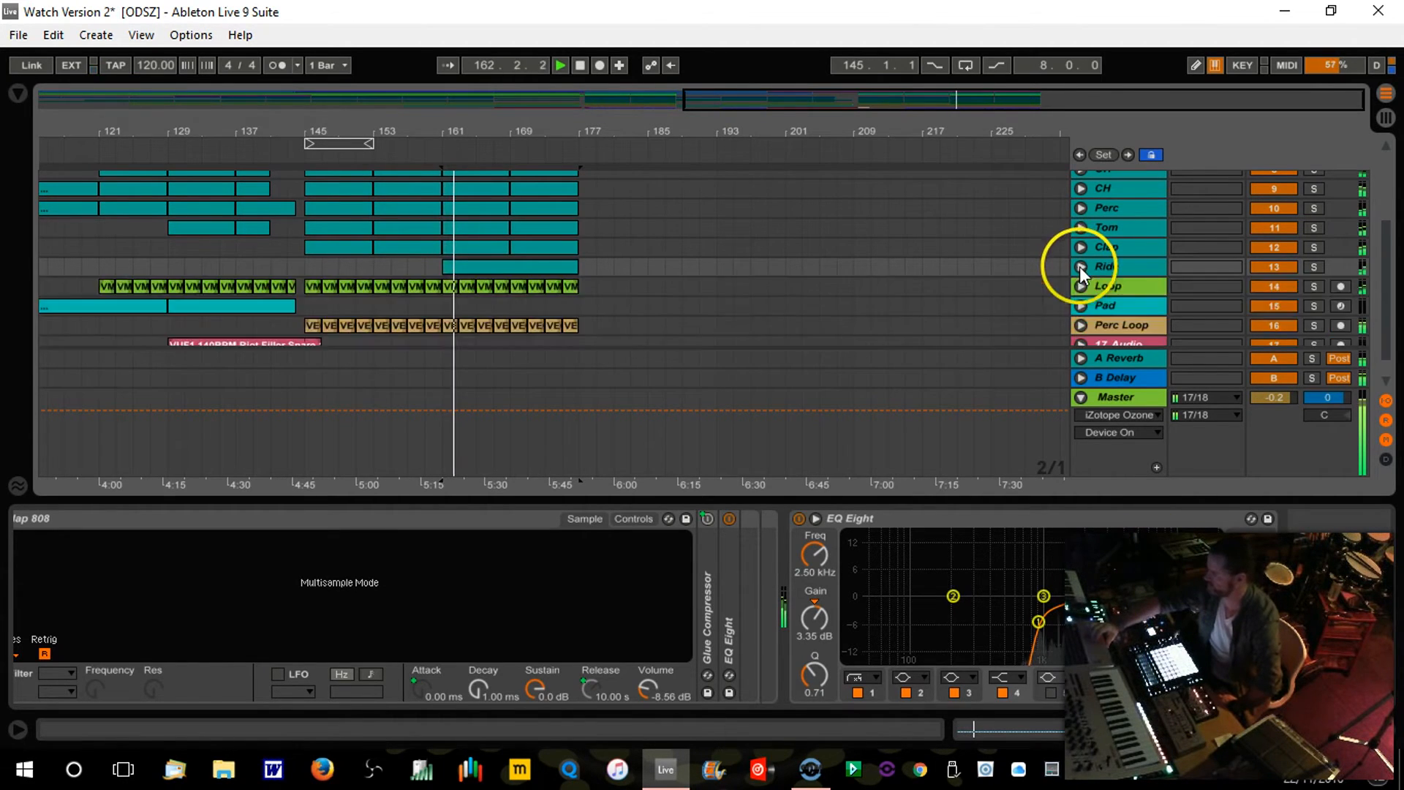
click(1384, 729)
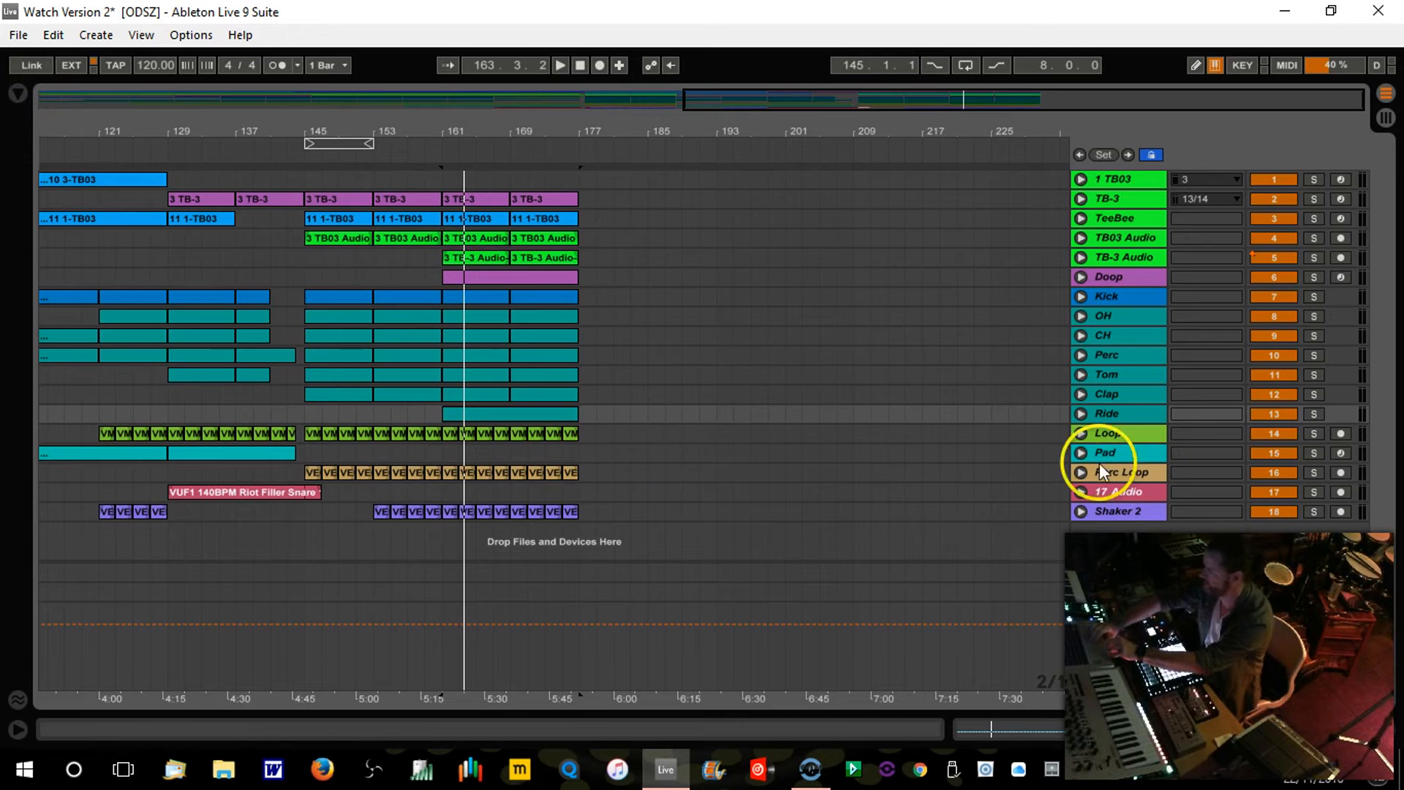
Step: Copy the Pad clip at bar 129 to bar 161 and listen to it with the other parts
click(1081, 453)
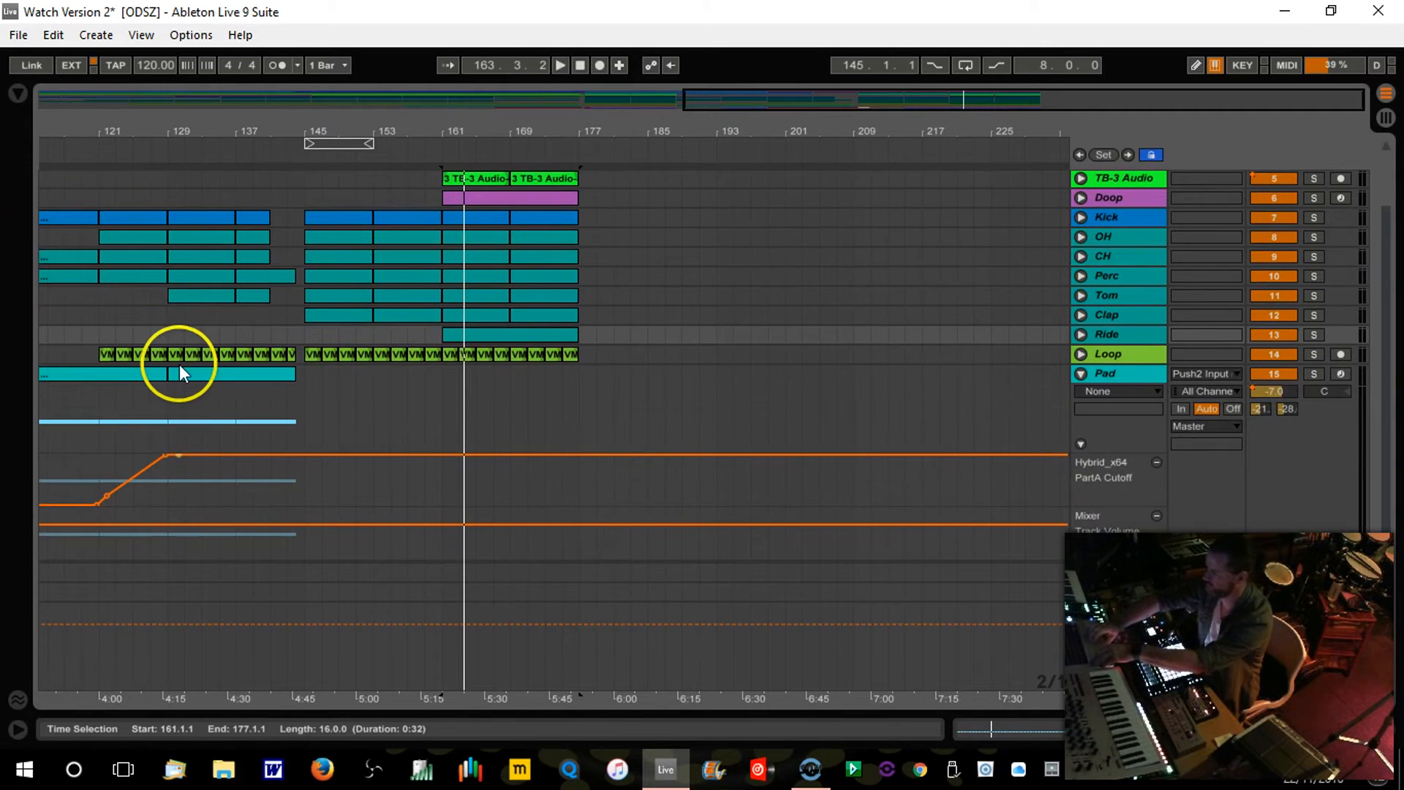
drag(183, 370, 464, 392)
click(437, 153)
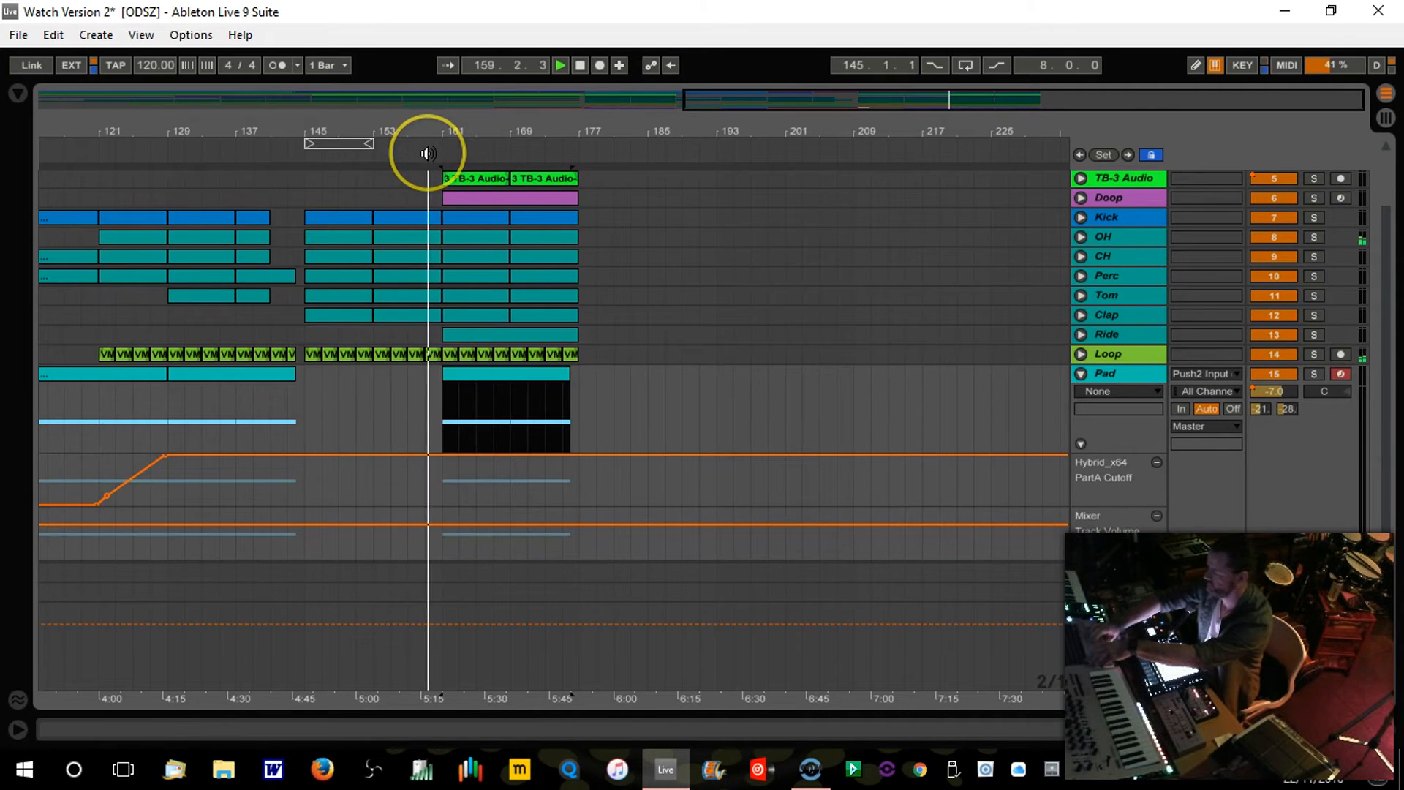
click(1083, 372)
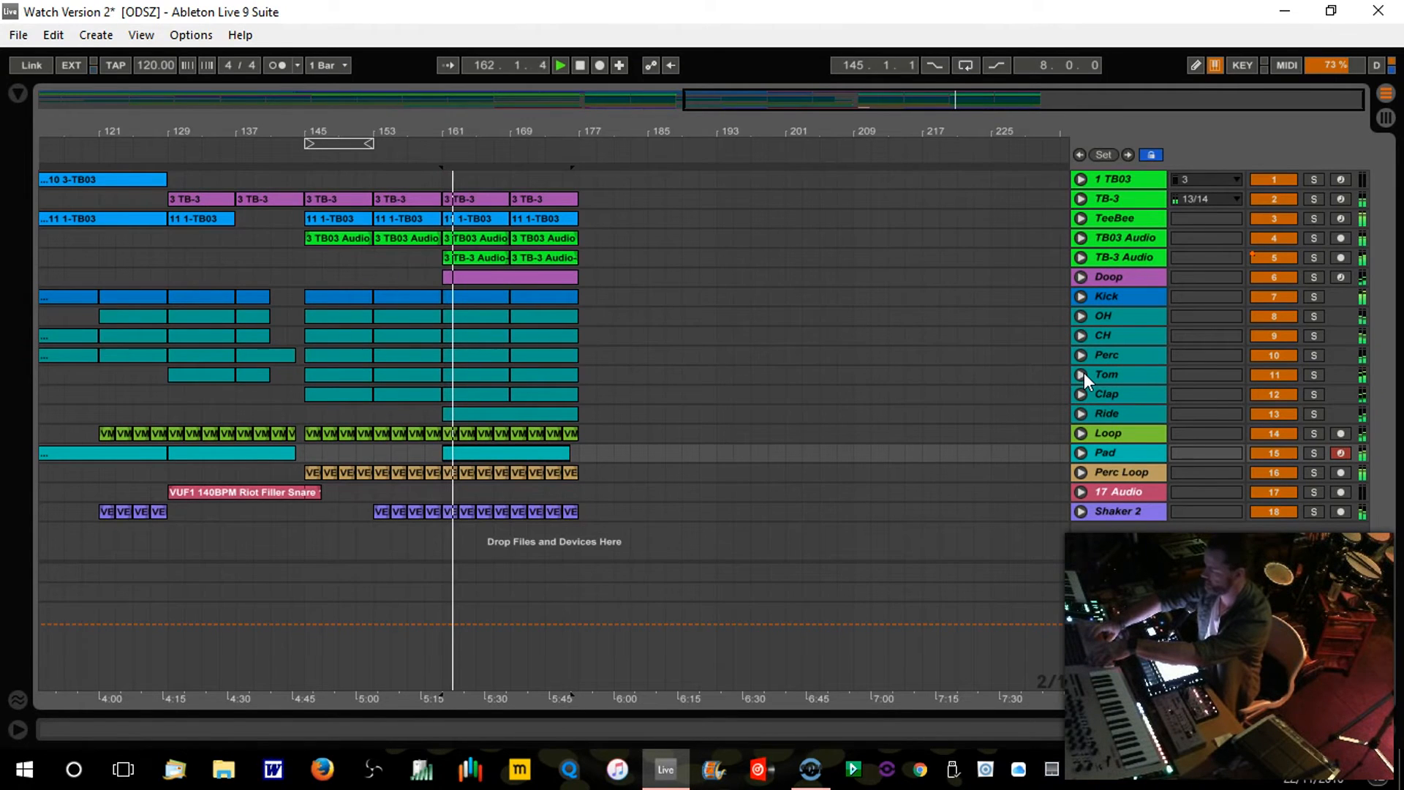
Step: Extend the copied Pad clip's end to bar 177, fold the track and stop playback
click(1081, 453)
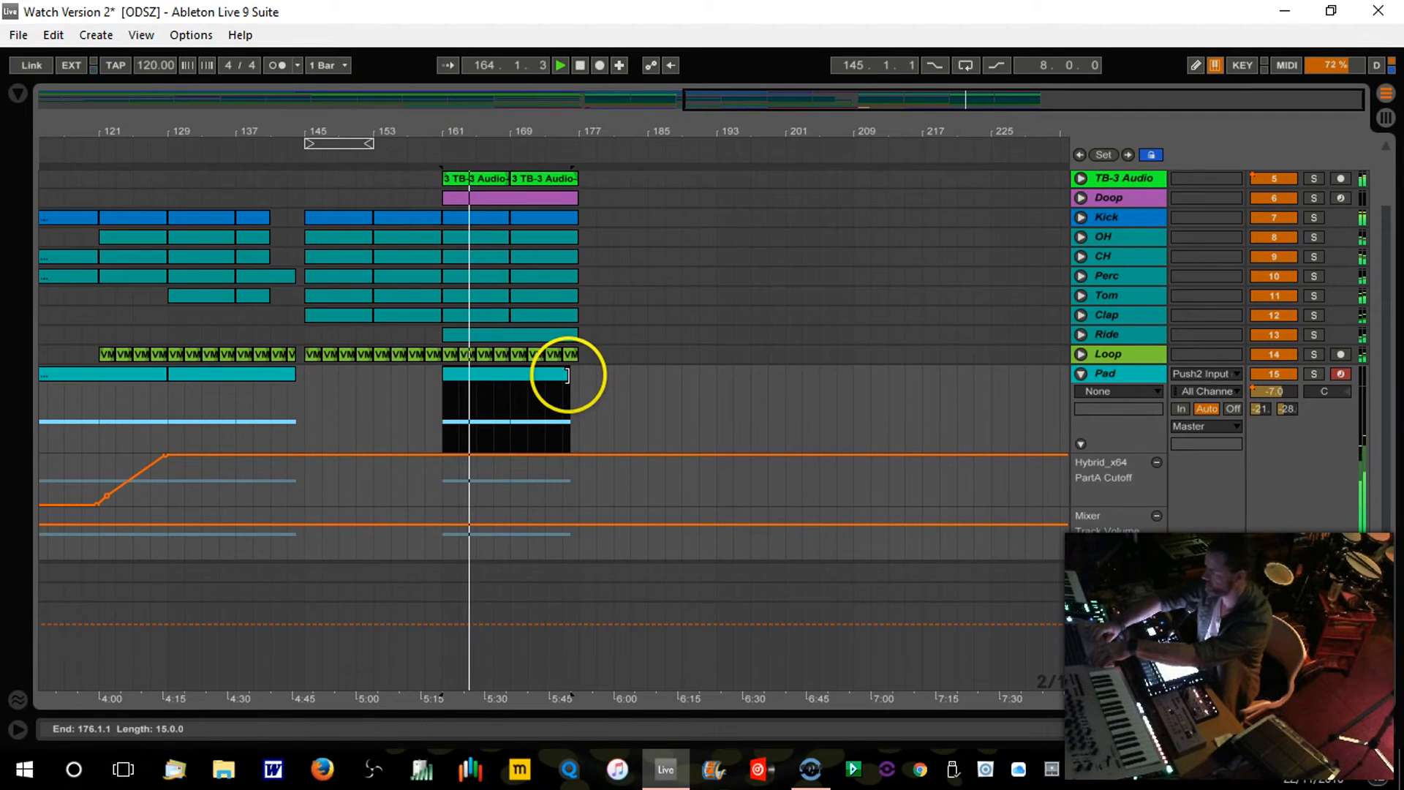
drag(567, 375, 578, 375)
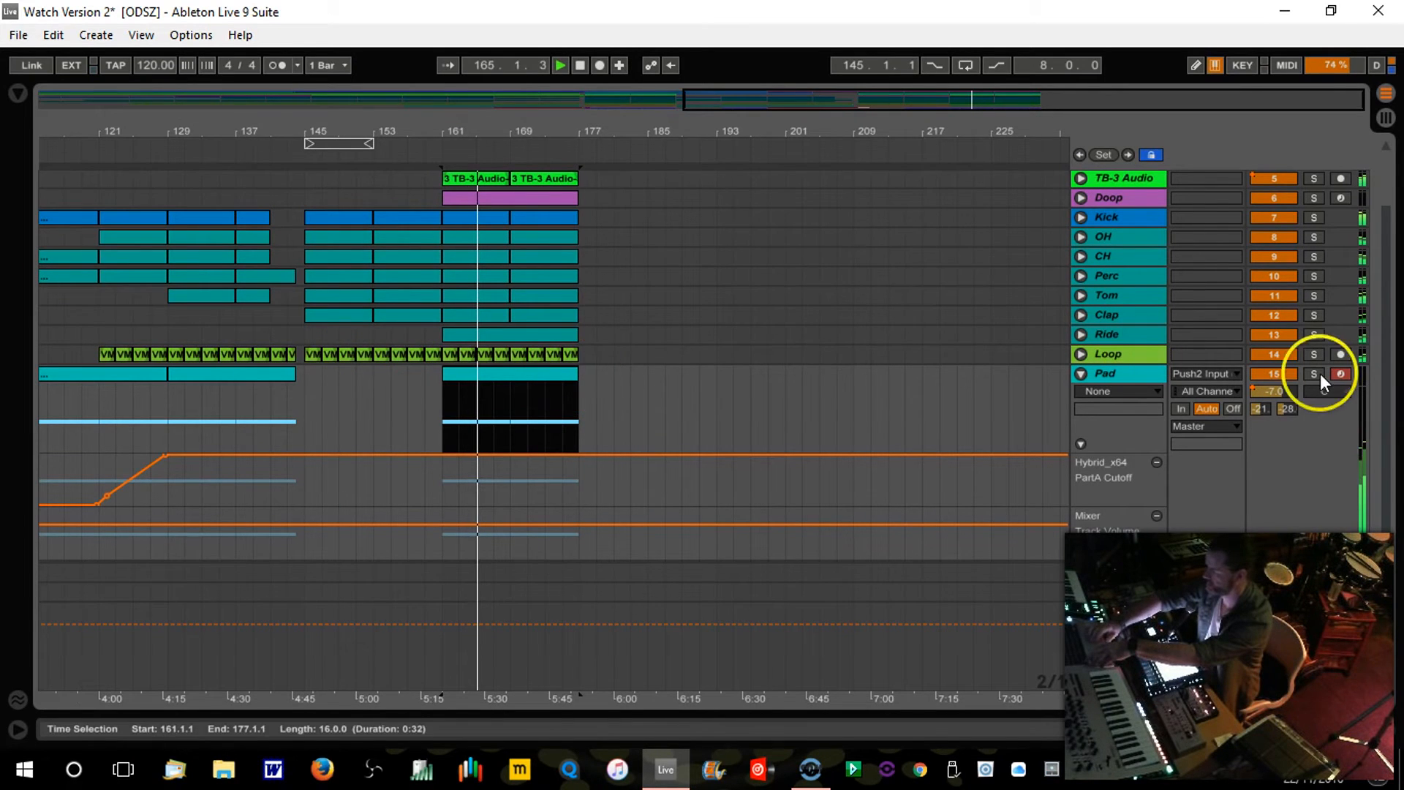
click(1080, 373)
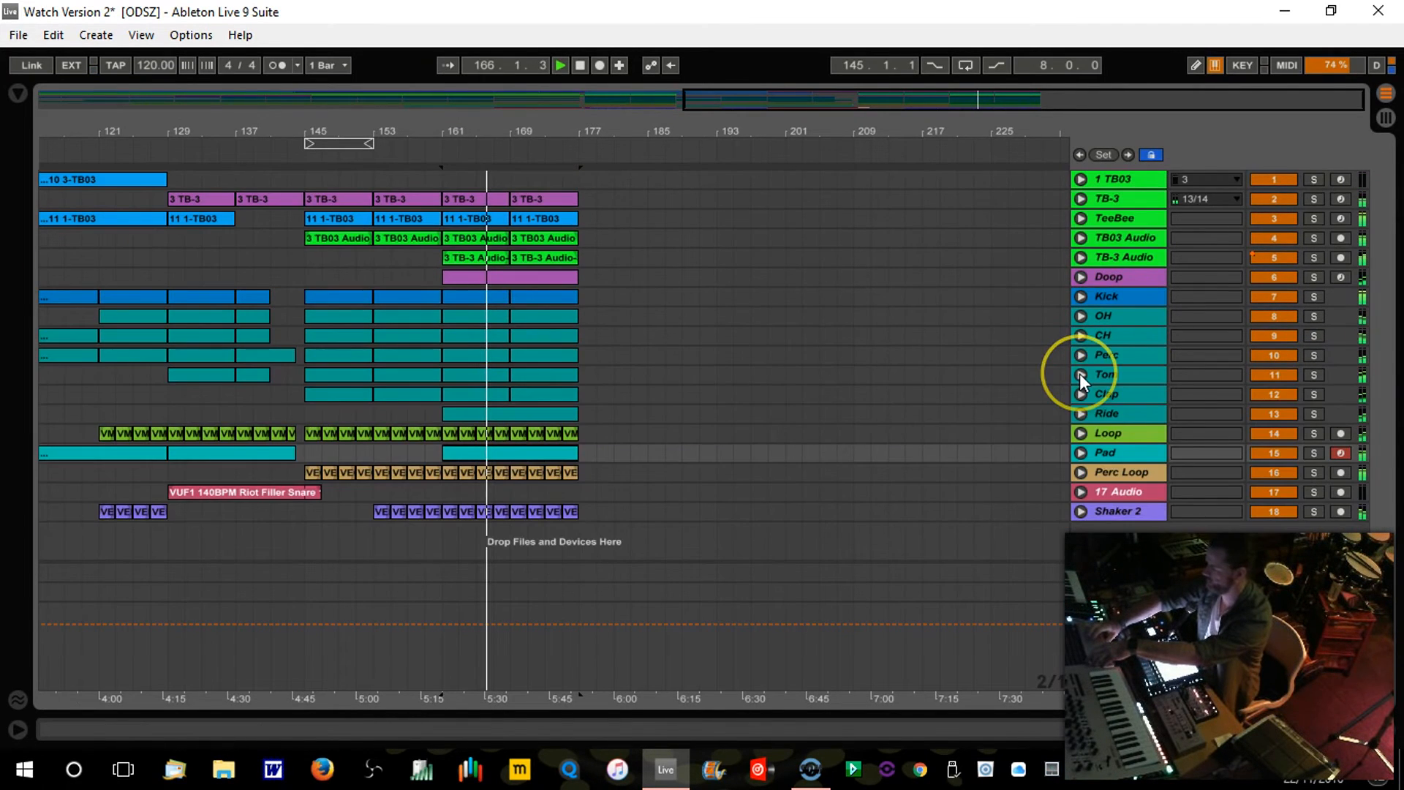
key(space)
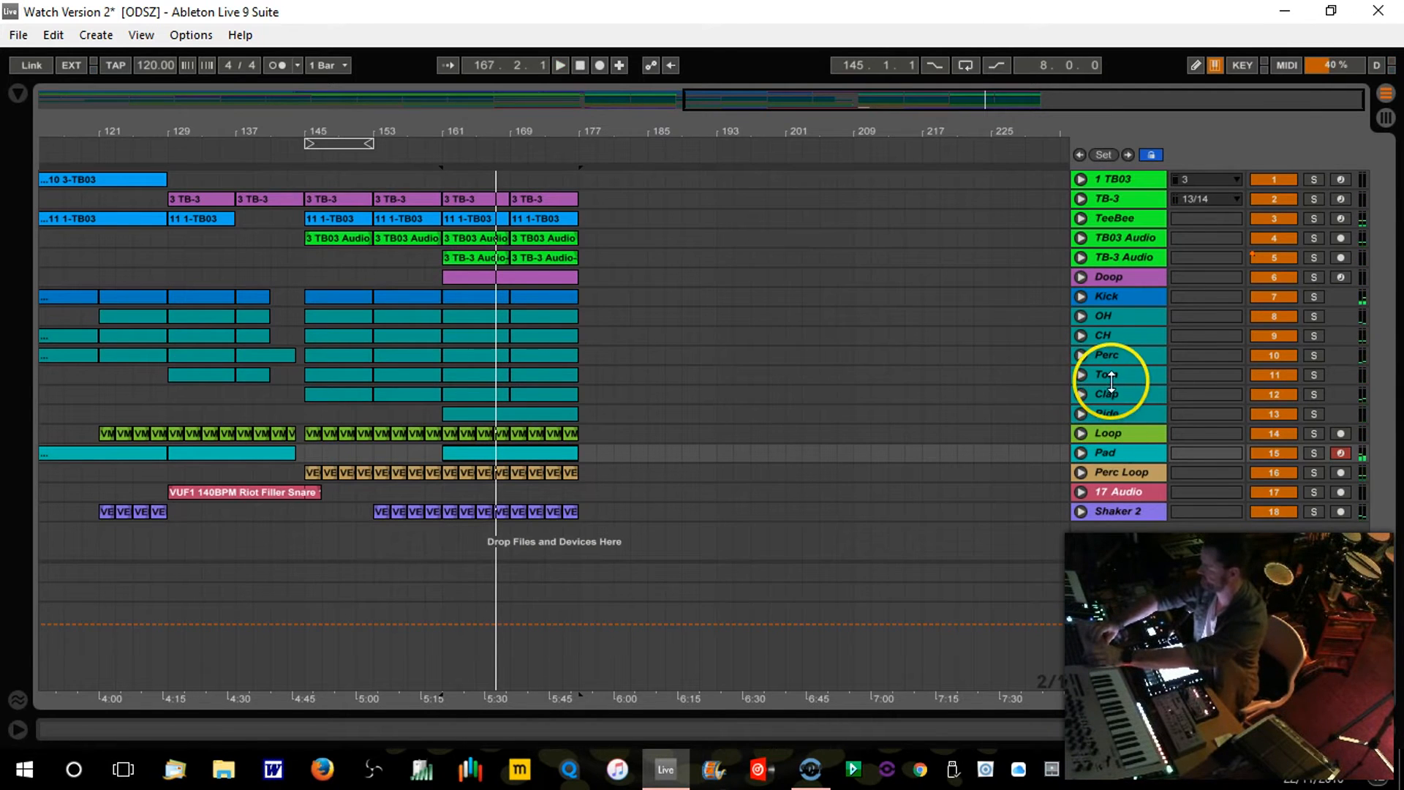
Step: Duplicate the Pad track and delete all clips from the duplicate
click(1111, 452)
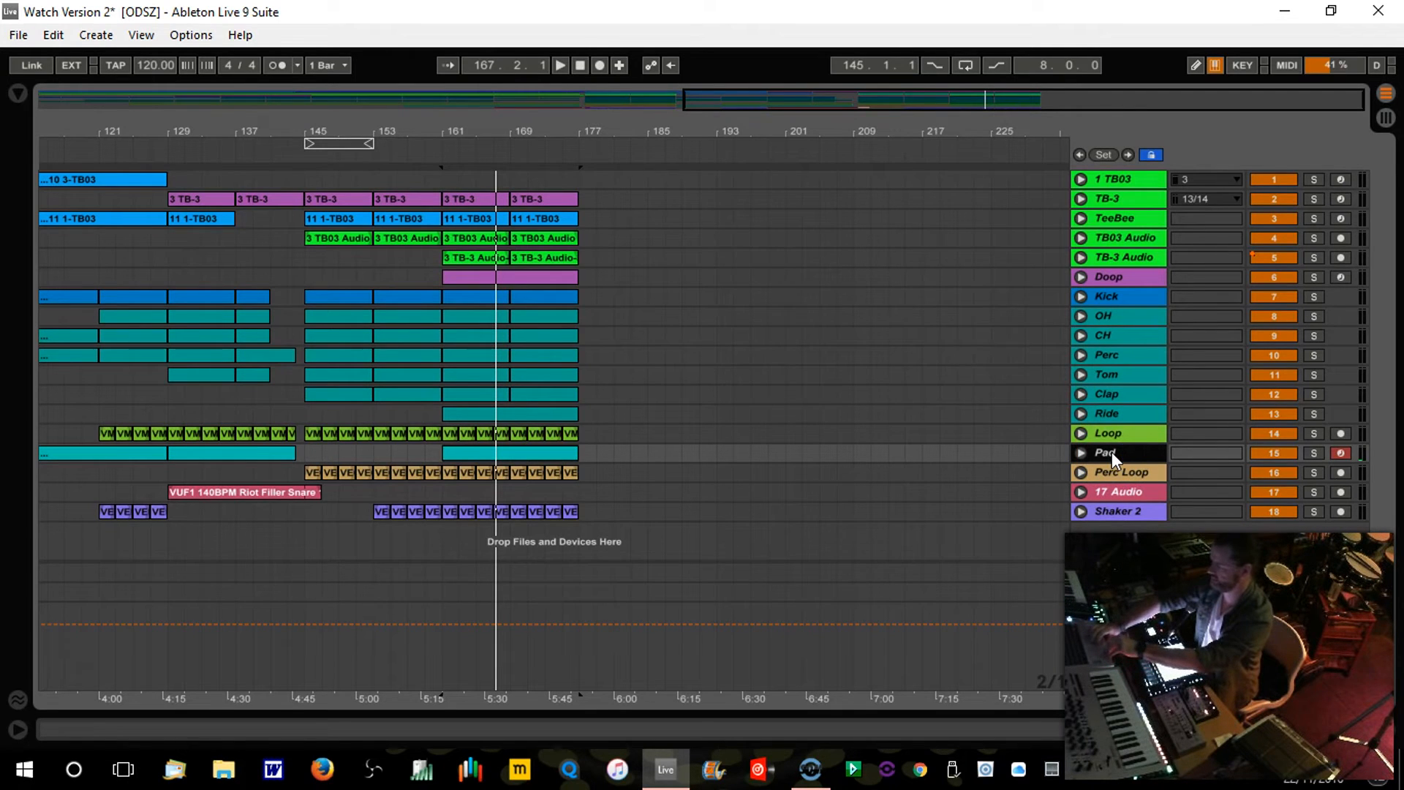
key(ctrl+d)
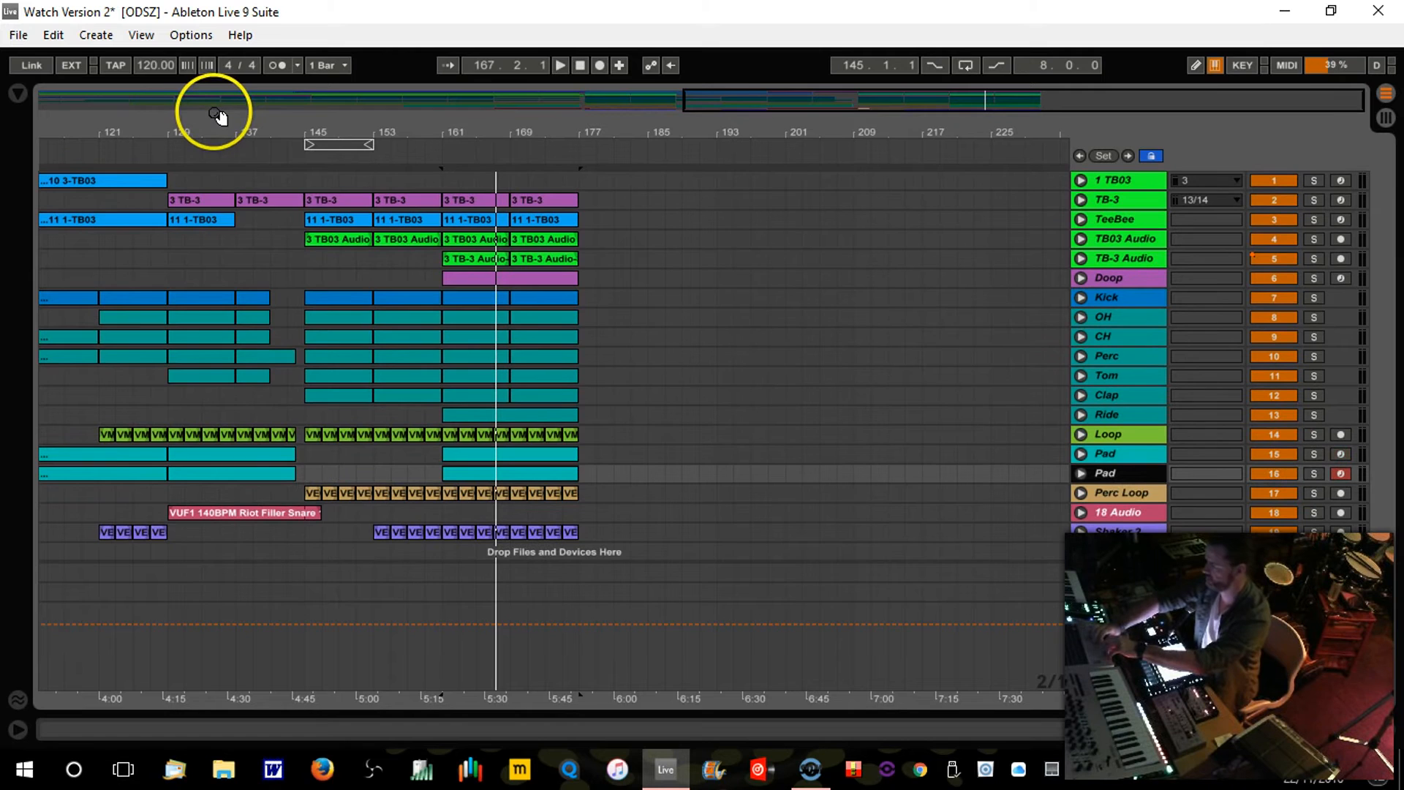
drag(211, 125, 577, 125)
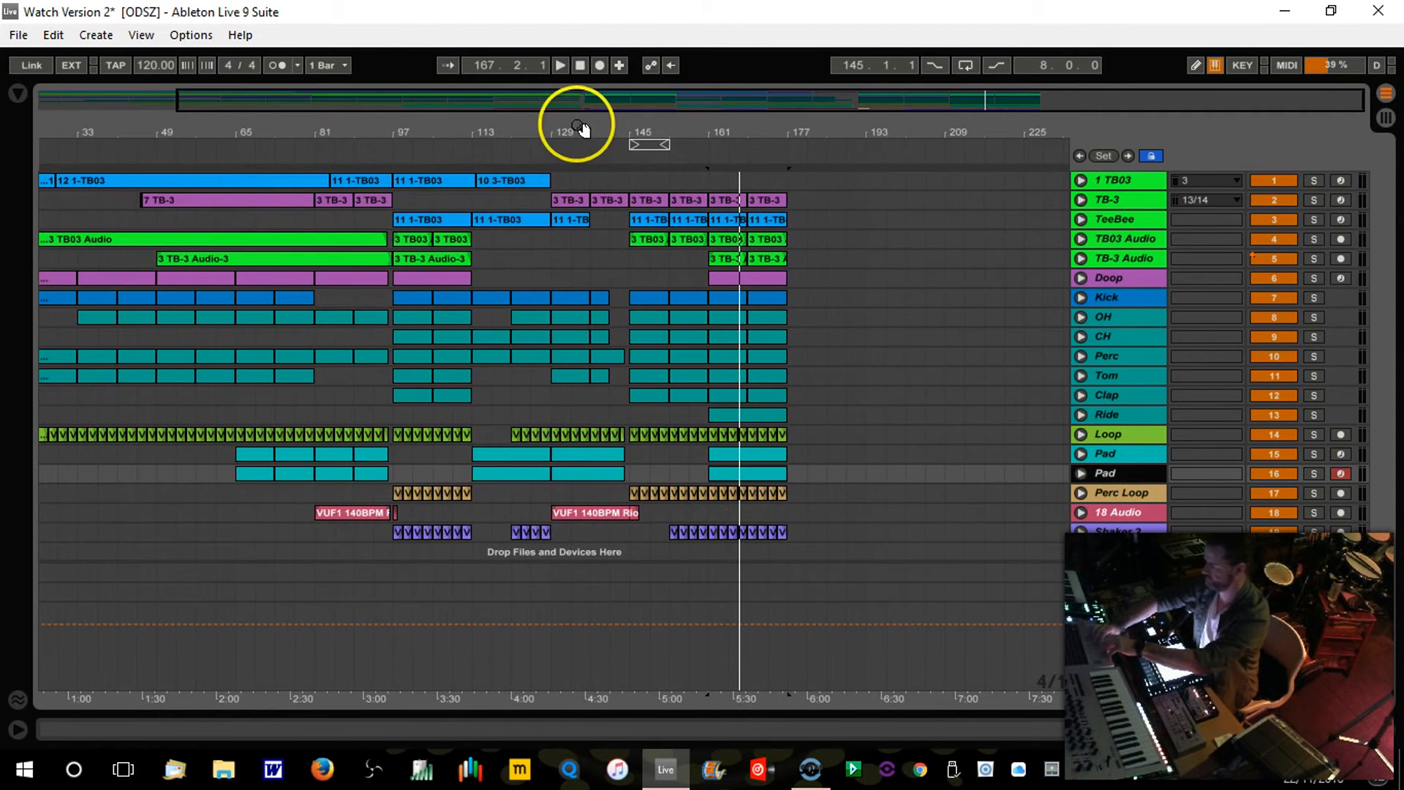
drag(216, 472, 742, 477)
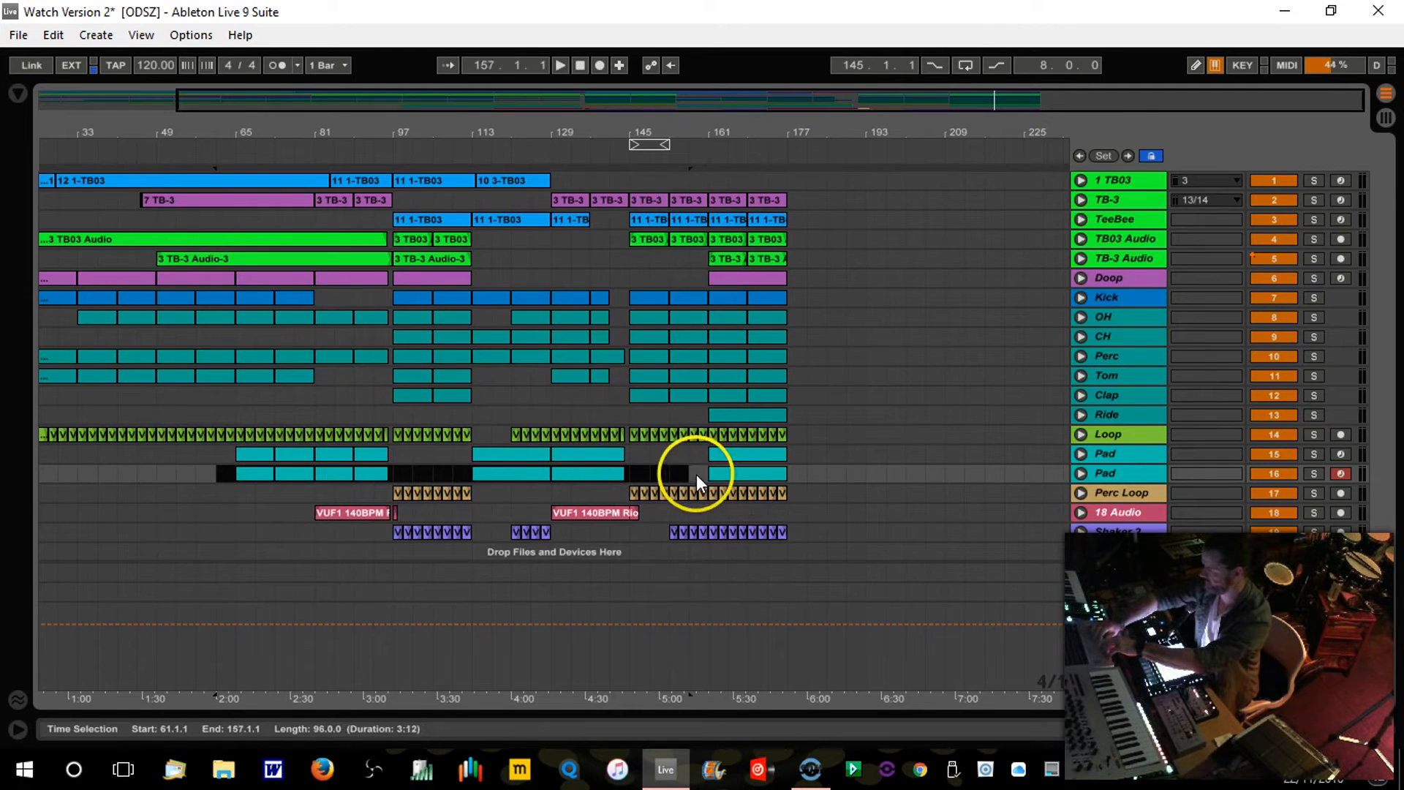
mouse_move(778, 481)
mouse_down()
mouse_move(795, 471)
mouse_move(750, 477)
mouse_move(778, 480)
mouse_up()
key(Delete)
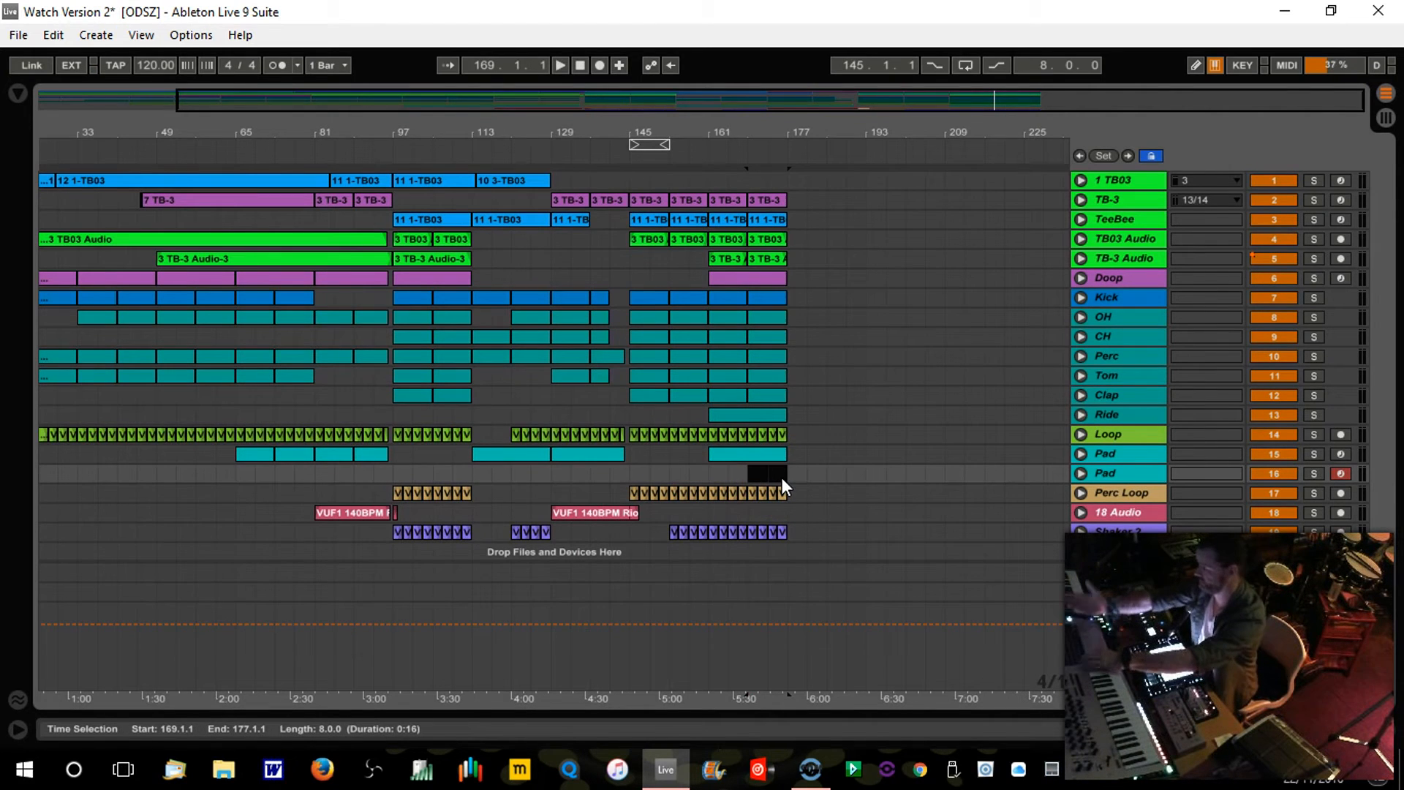
Step: Create an empty MIDI clip on the duplicated Pad track from bar 169 to 177 and open its note editor
click(762, 475)
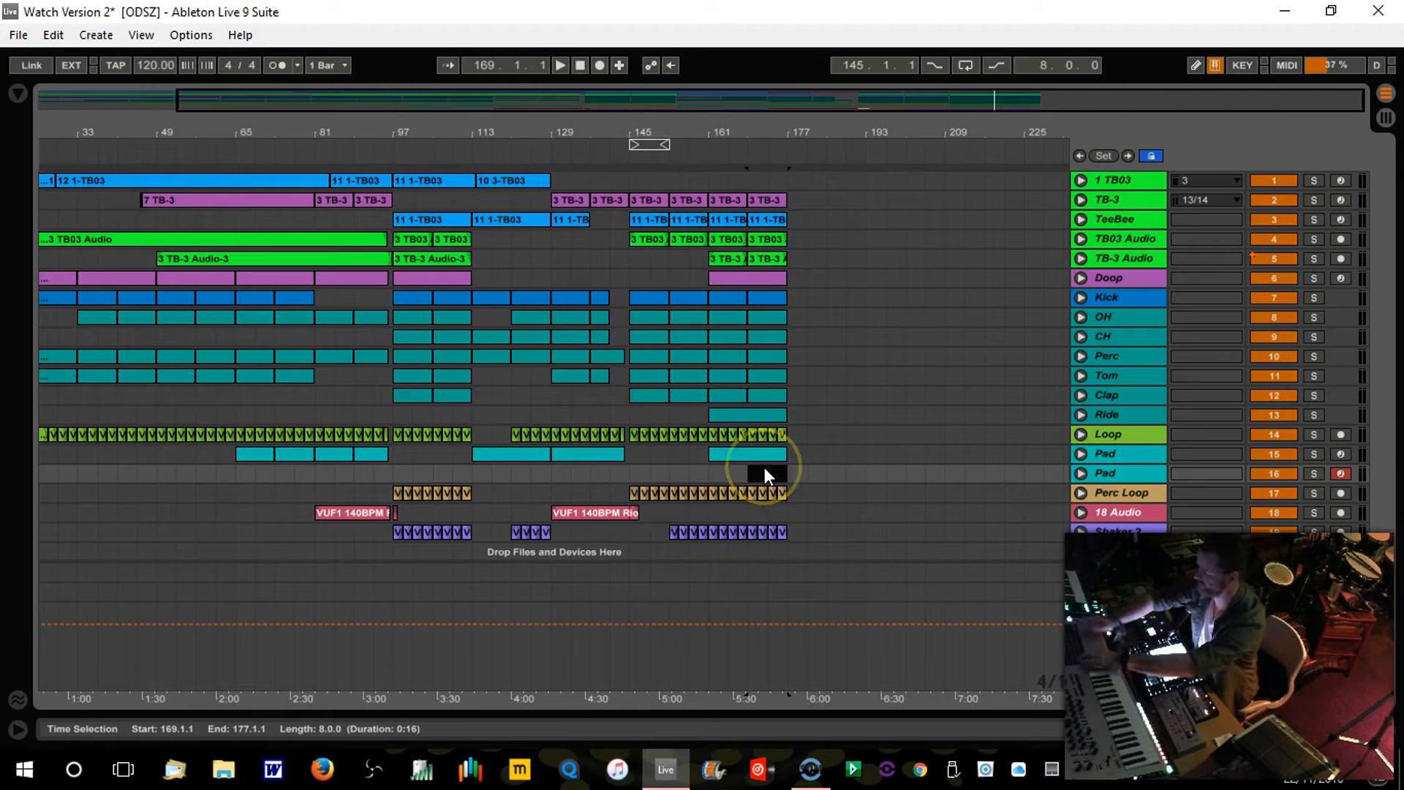
double_click(766, 474)
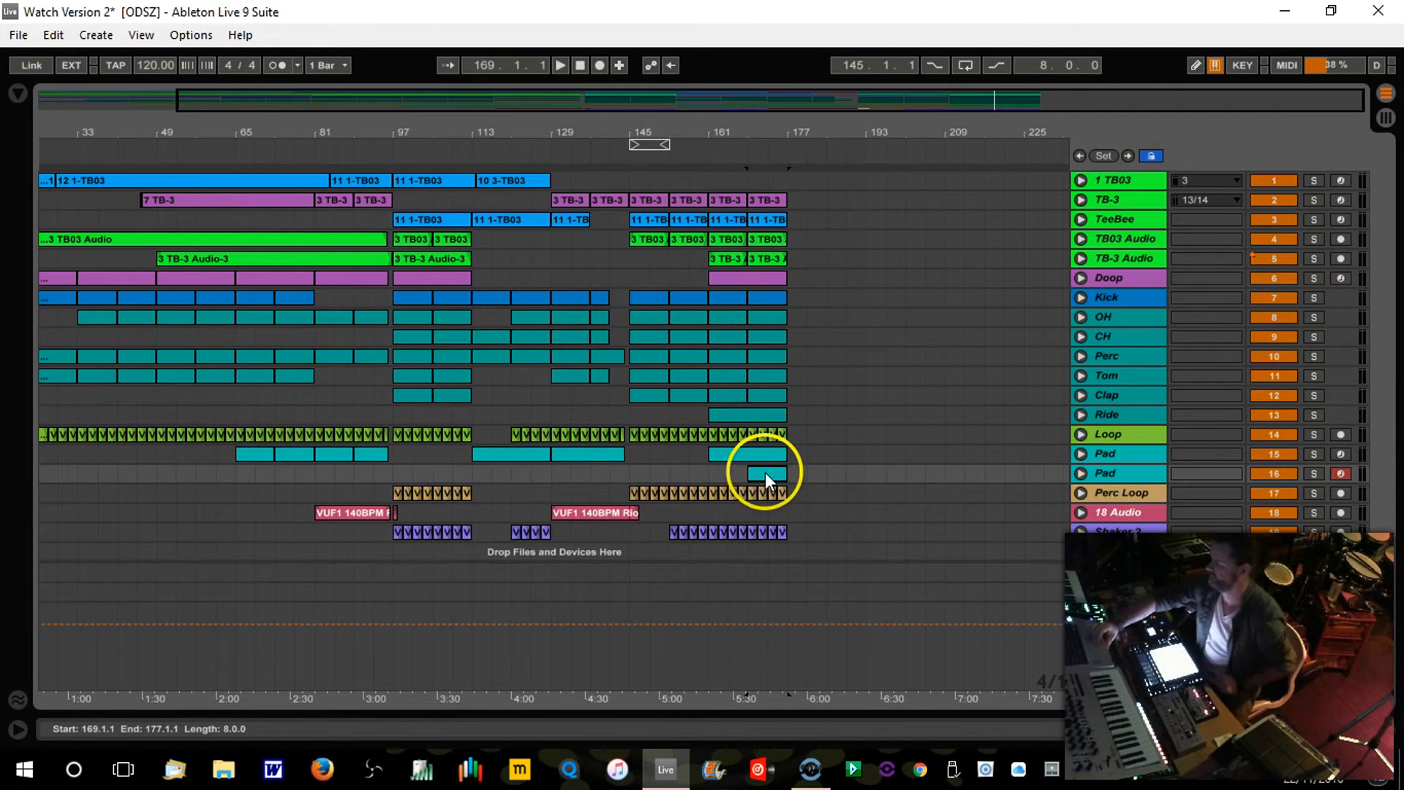
double_click(765, 474)
Step: Draw one A#3 note at the start of the new clip and stretch it across the eight bars
click(317, 573)
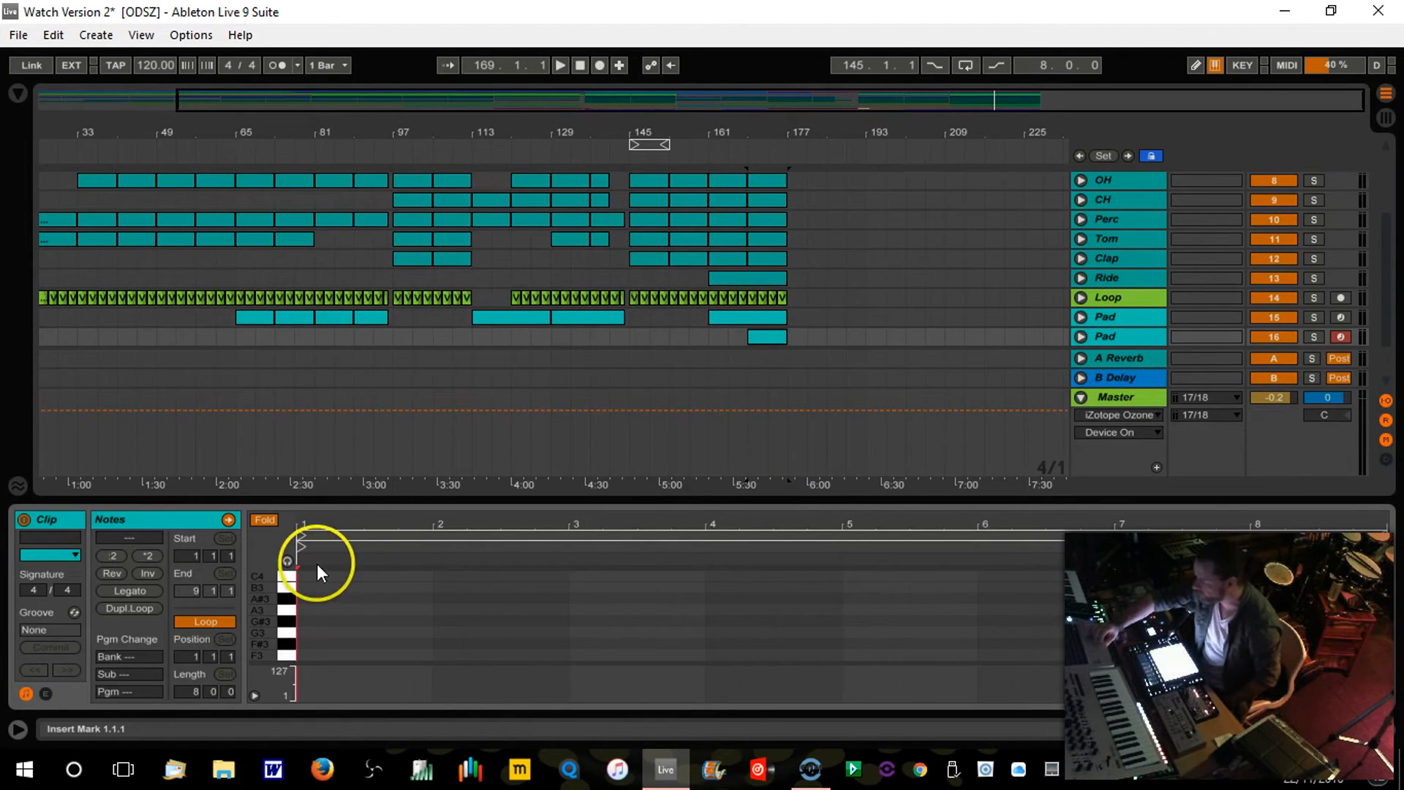
click(309, 598)
click(303, 599)
double_click(303, 599)
drag(314, 599, 1285, 635)
Step: Solo the duplicated Pad track during playback of the ending section and open its Hybrid synth editor
click(1383, 724)
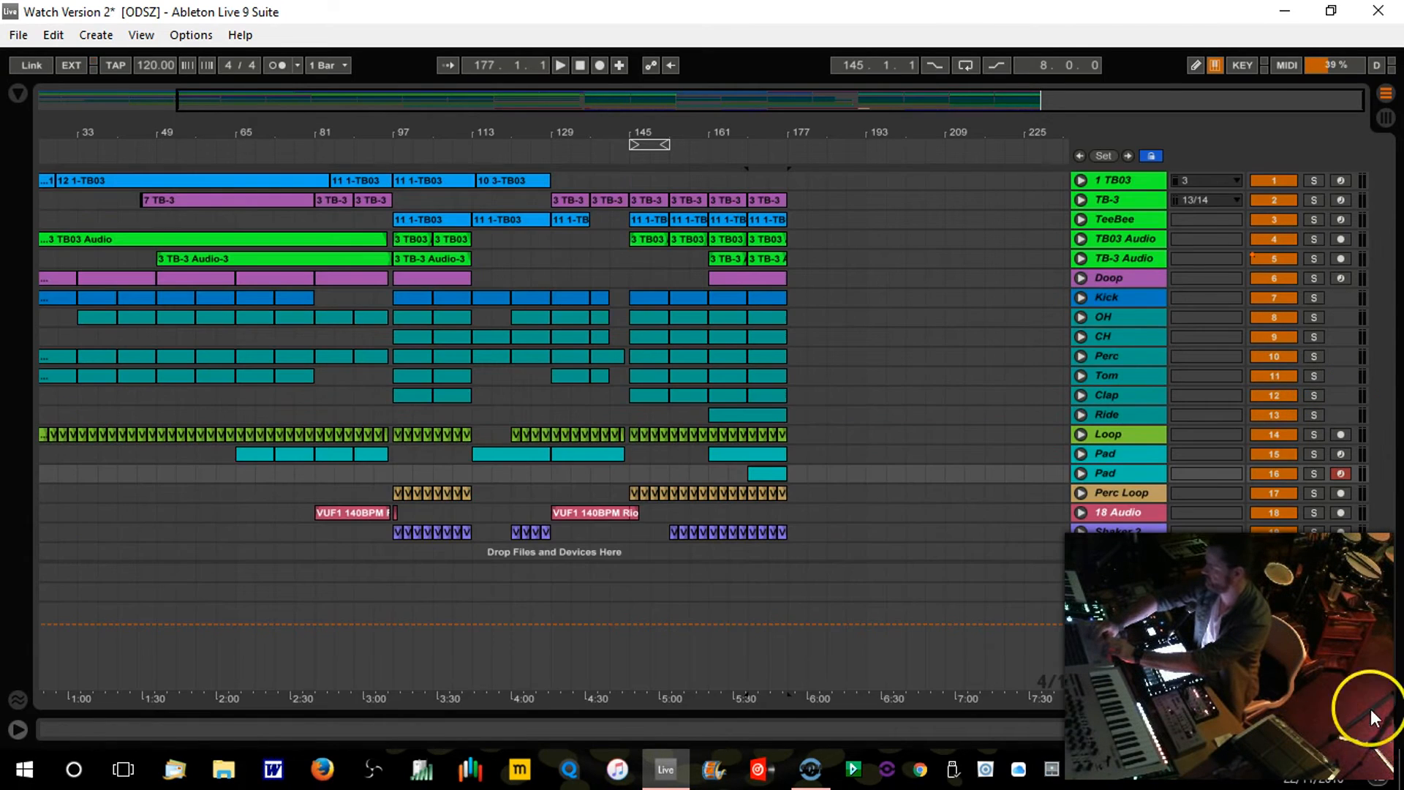
double_click(1104, 473)
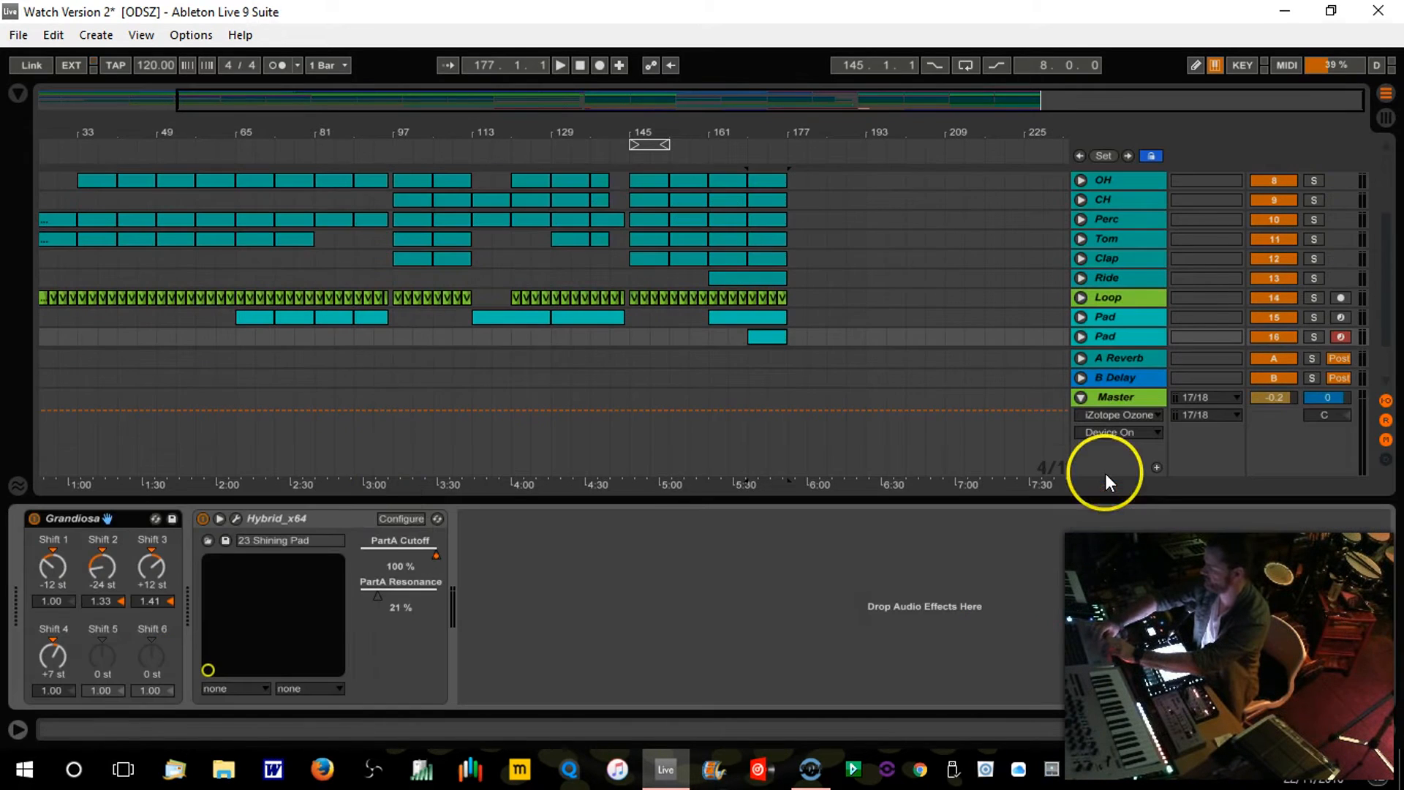
click(1314, 337)
click(728, 155)
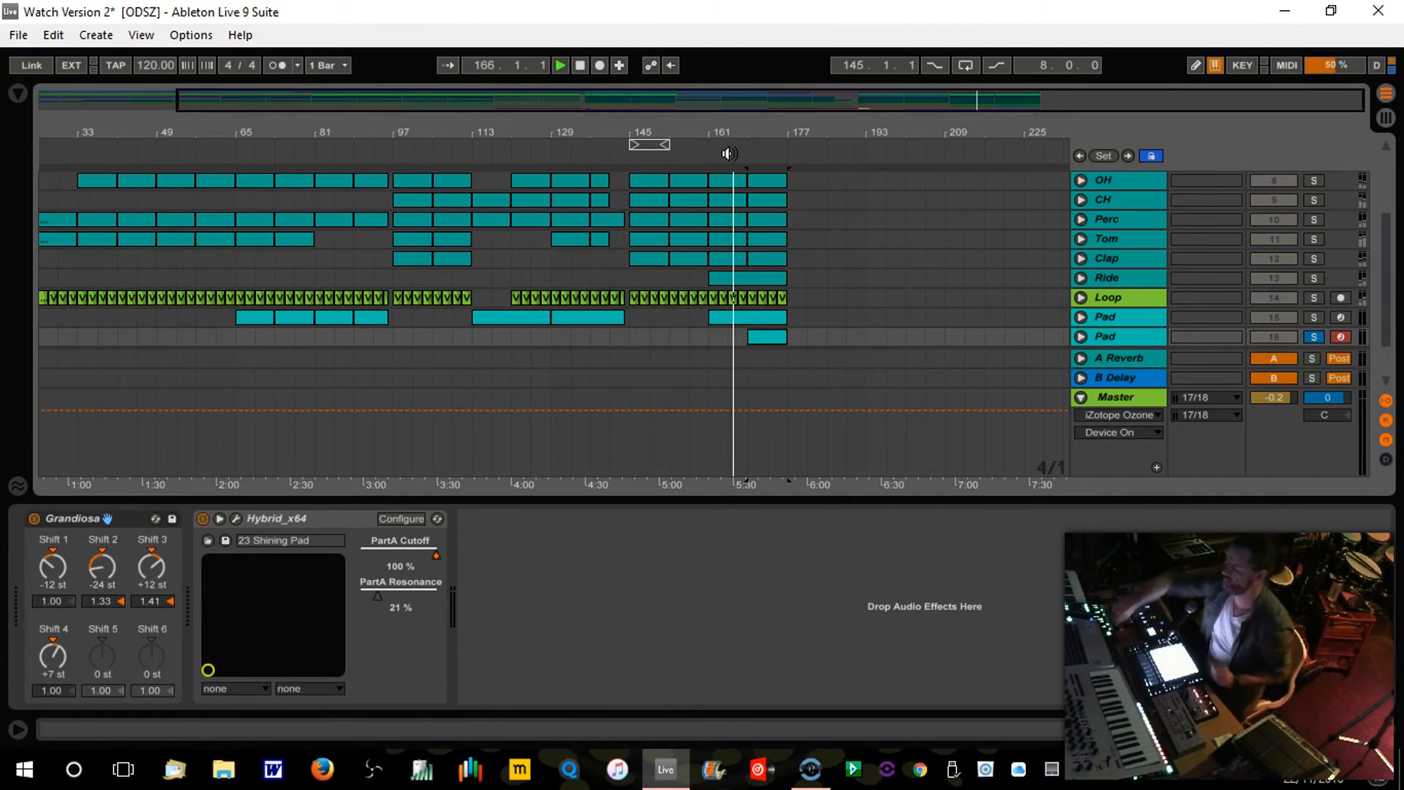
click(236, 518)
drag(814, 132, 841, 116)
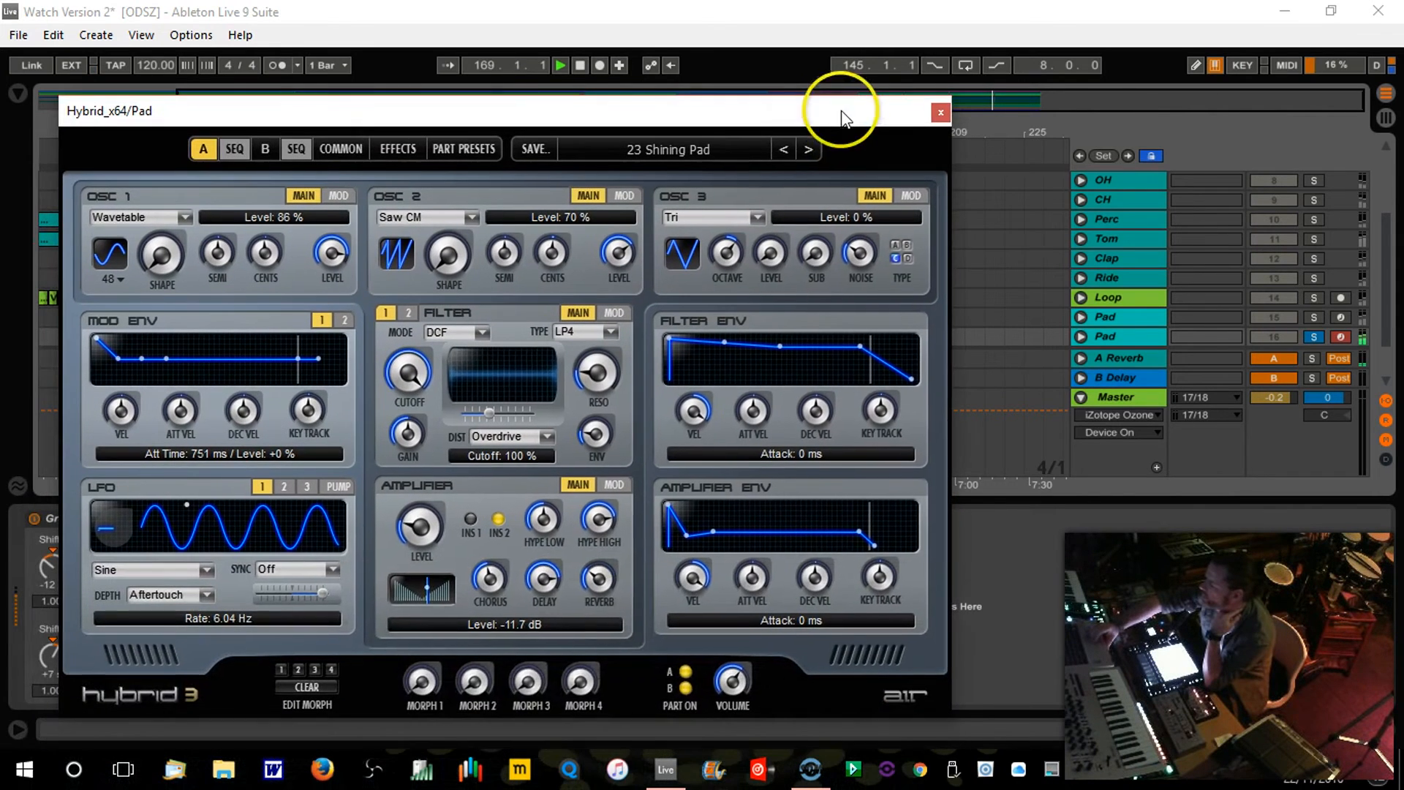
Step: Audition other Hybrid presets for the duplicated Pad, loading 19 Relaxation from the Soft Pads category
click(809, 152)
click(735, 152)
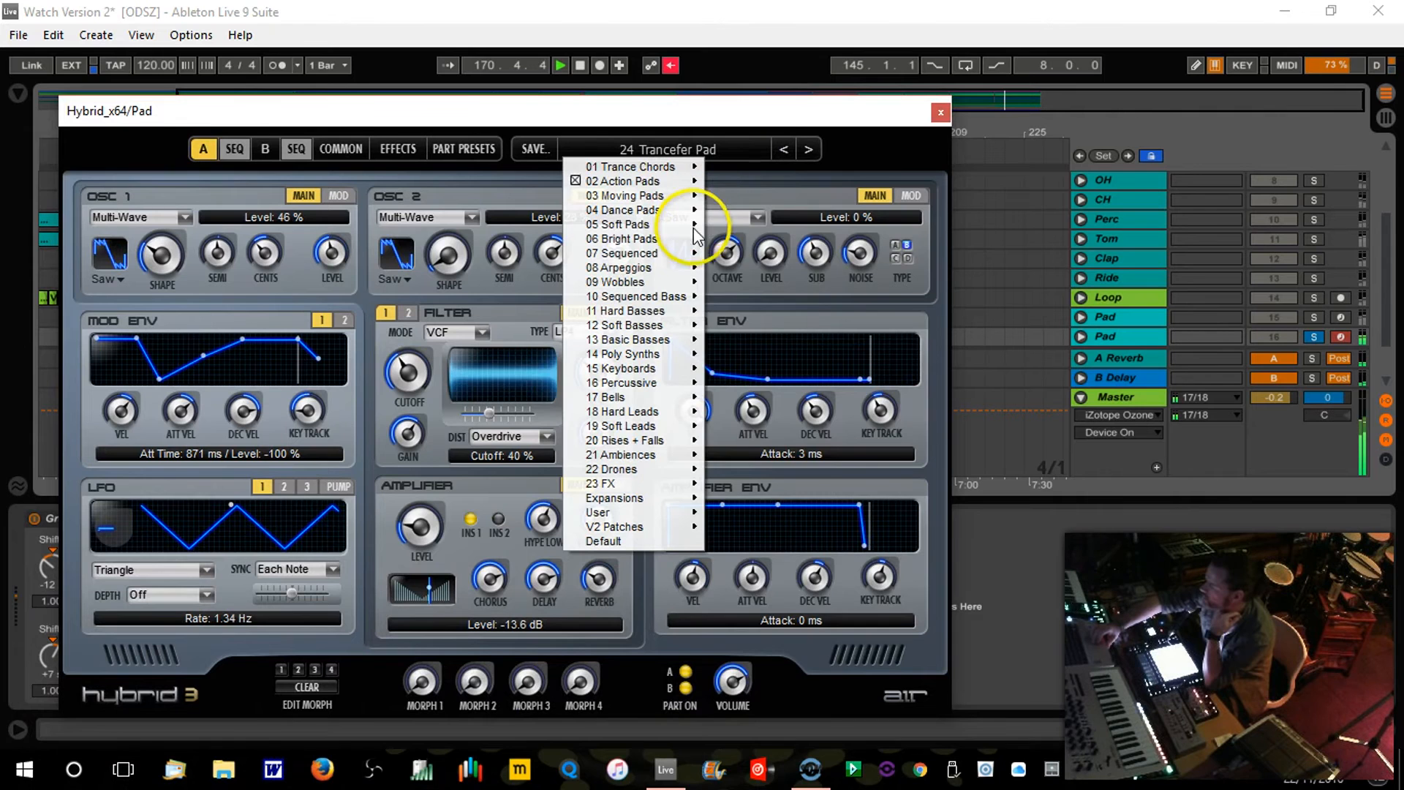
mouse_move(681, 246)
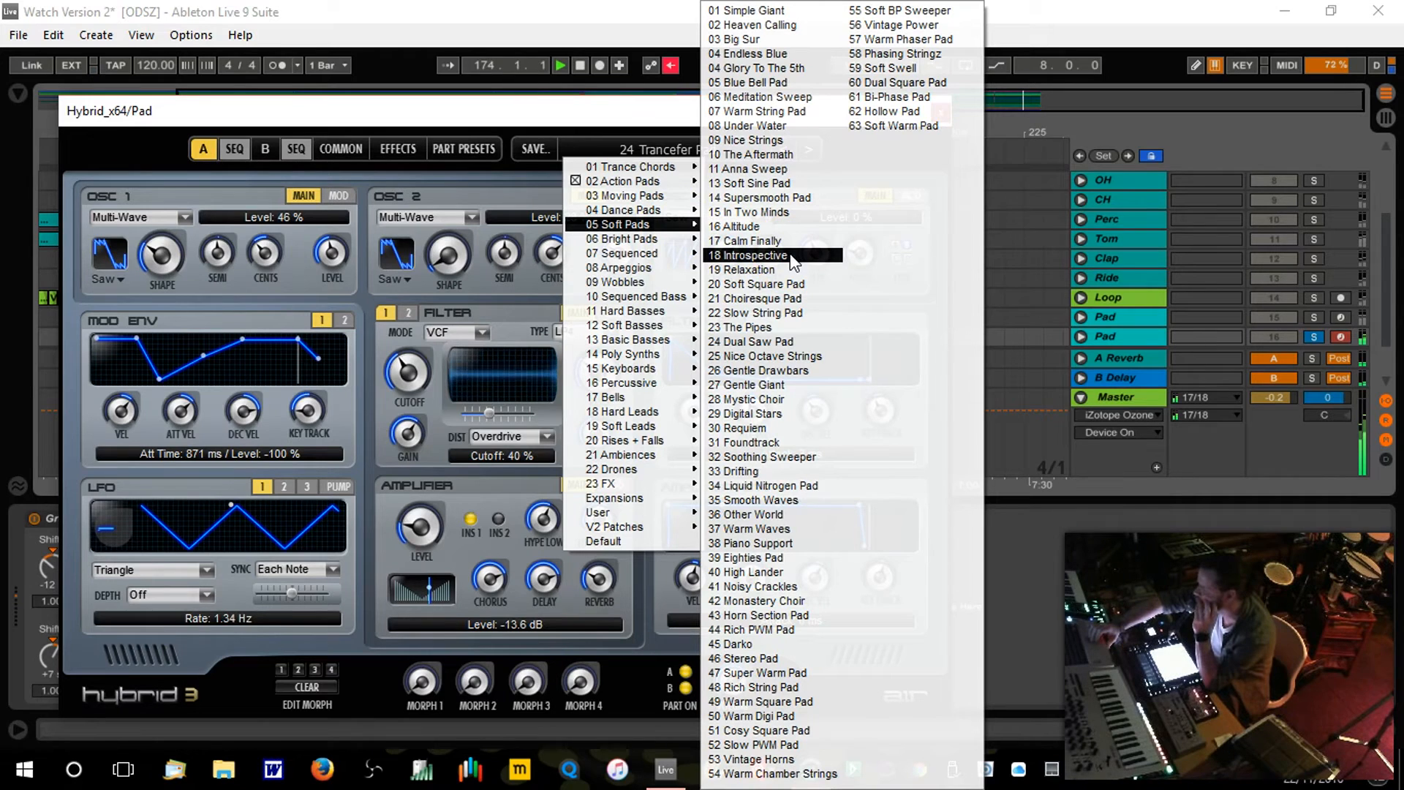
mouse_move(793, 261)
mouse_down()
mouse_move(826, 294)
mouse_move(805, 356)
mouse_move(790, 274)
mouse_up()
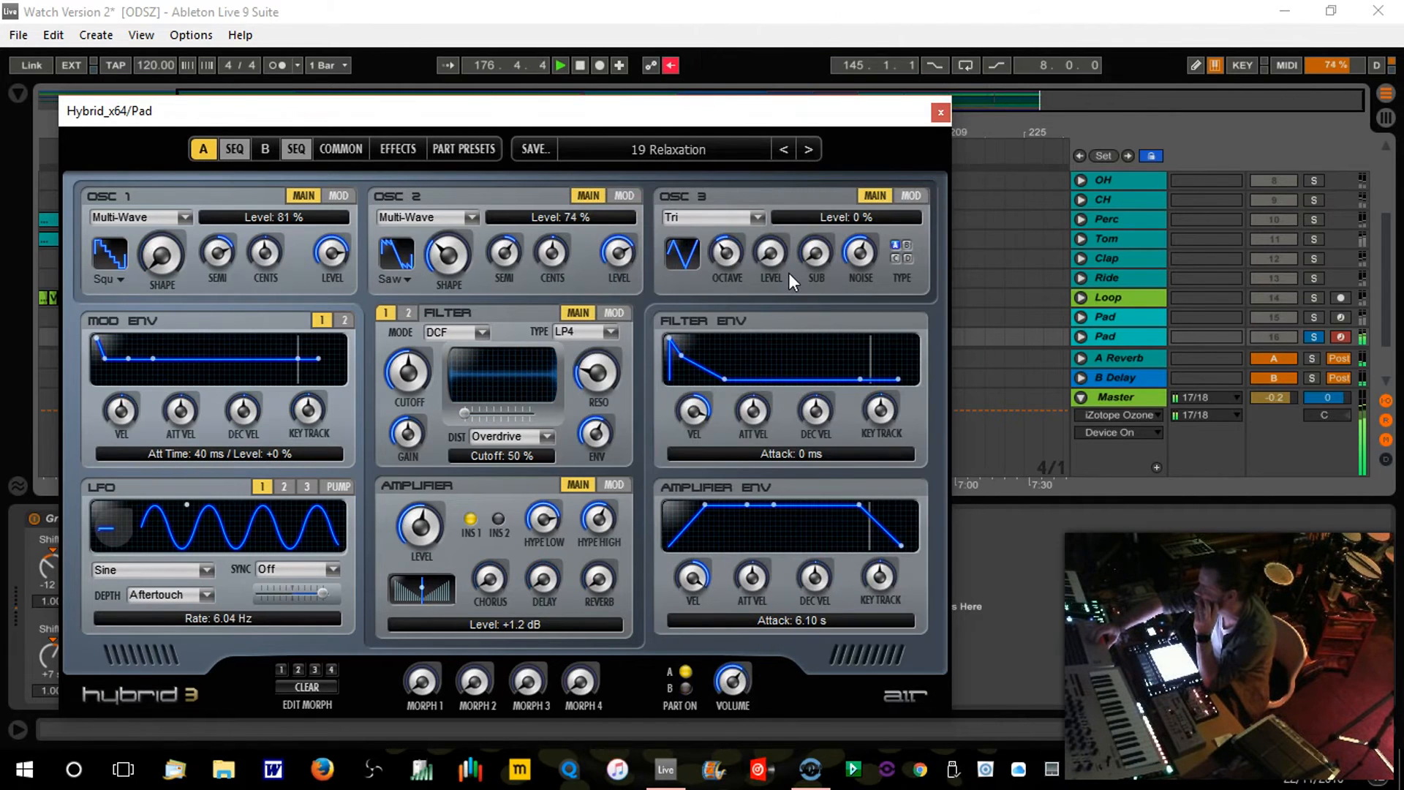
drag(797, 120, 860, 534)
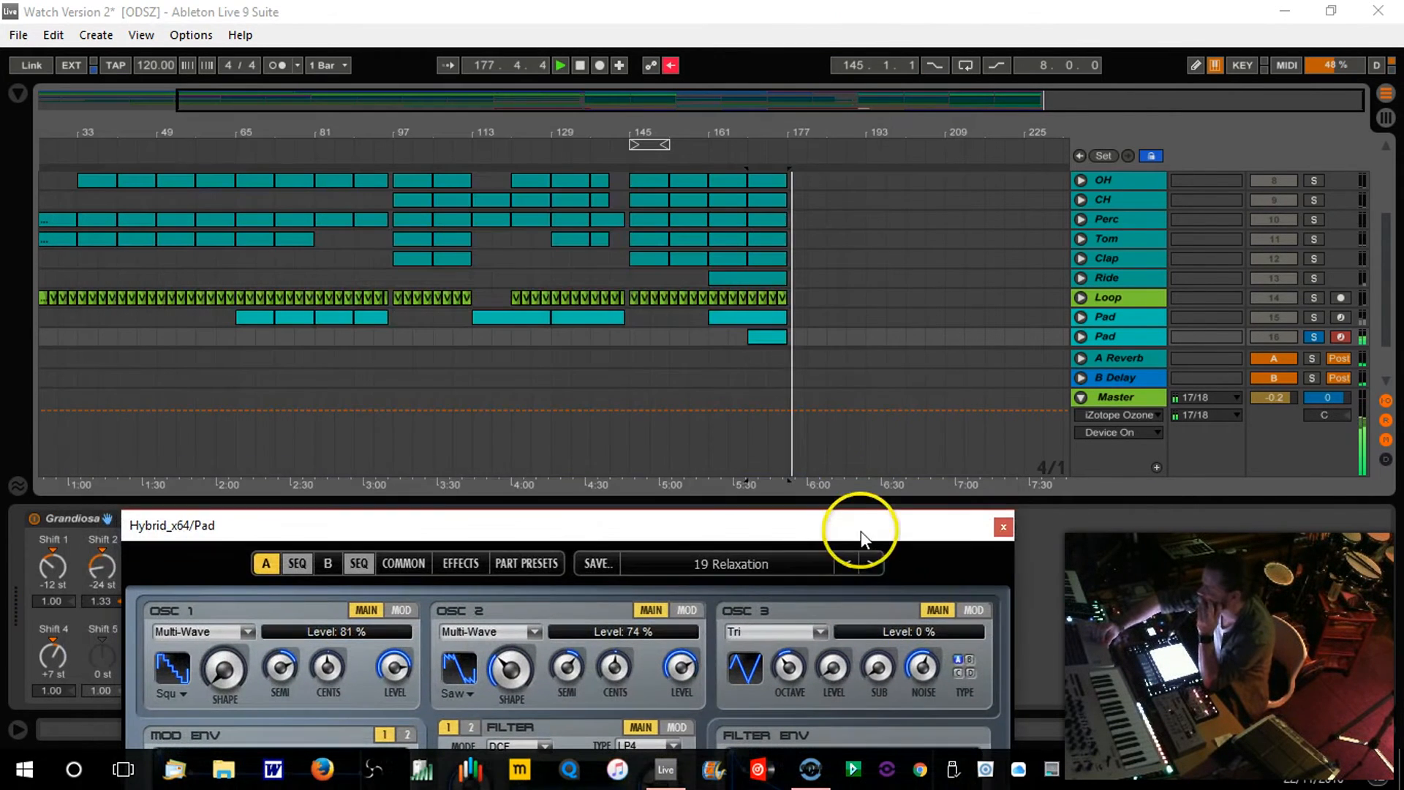
Step: Take the duplicated Pad track out of solo, unfold it and set its volume to -17.9 dB
click(1085, 301)
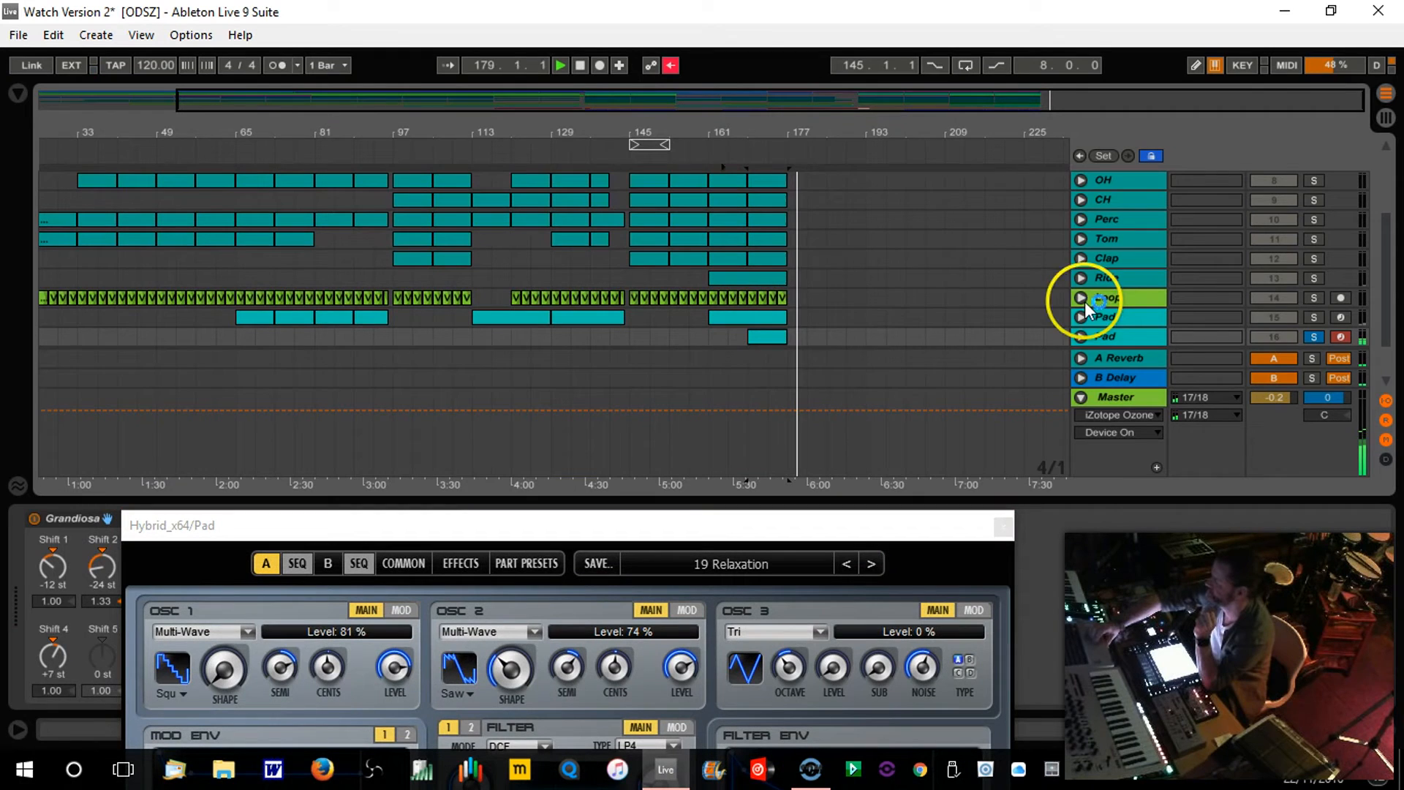
click(1313, 336)
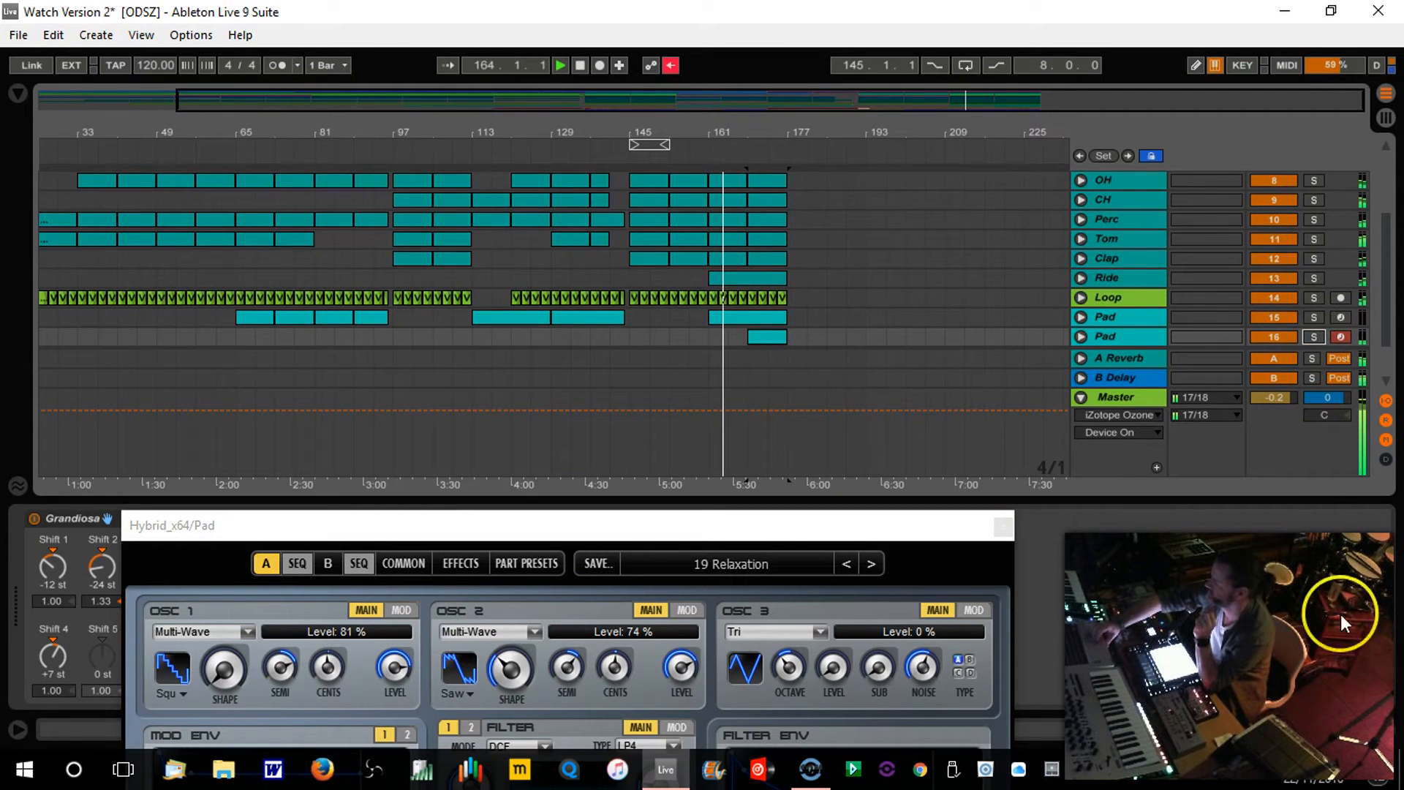
click(1383, 730)
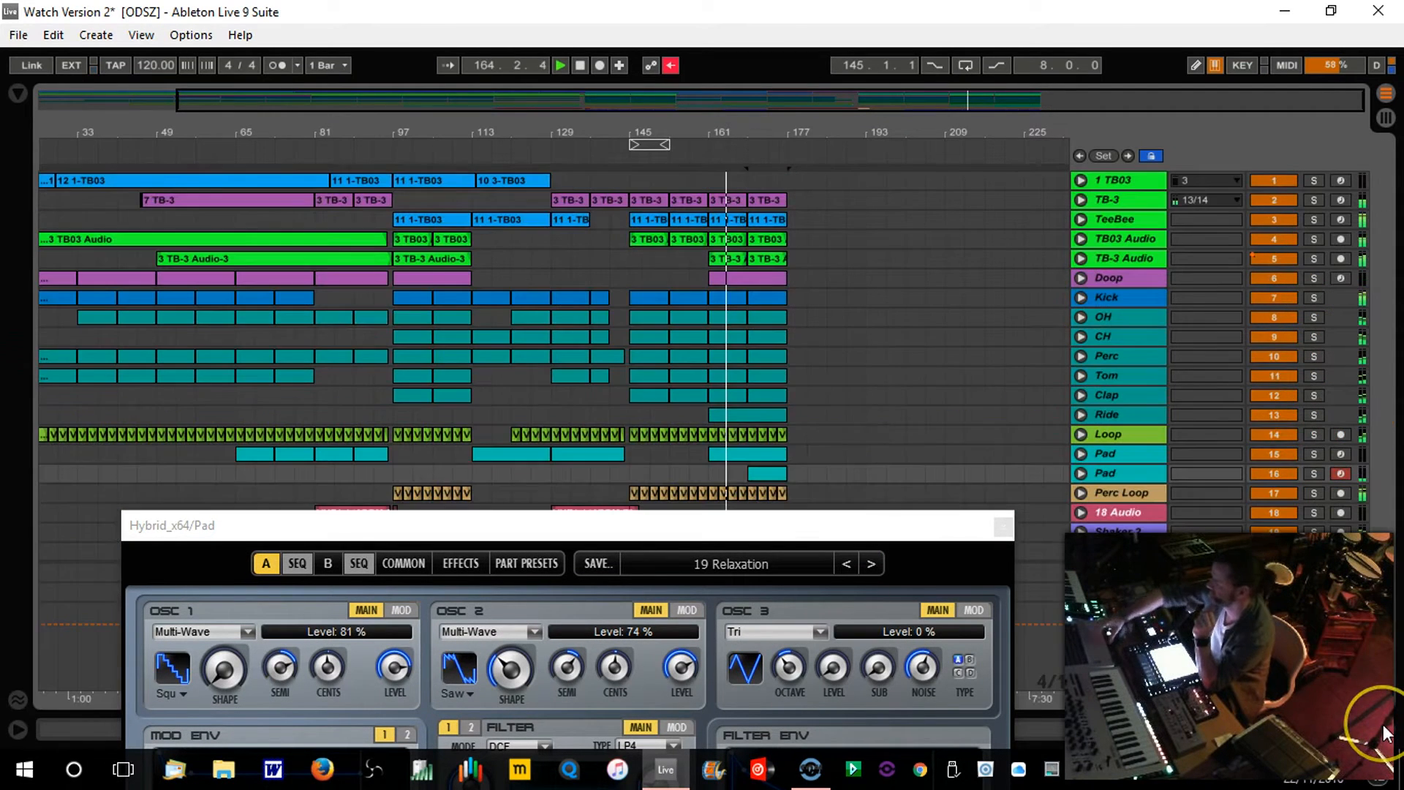
click(1081, 474)
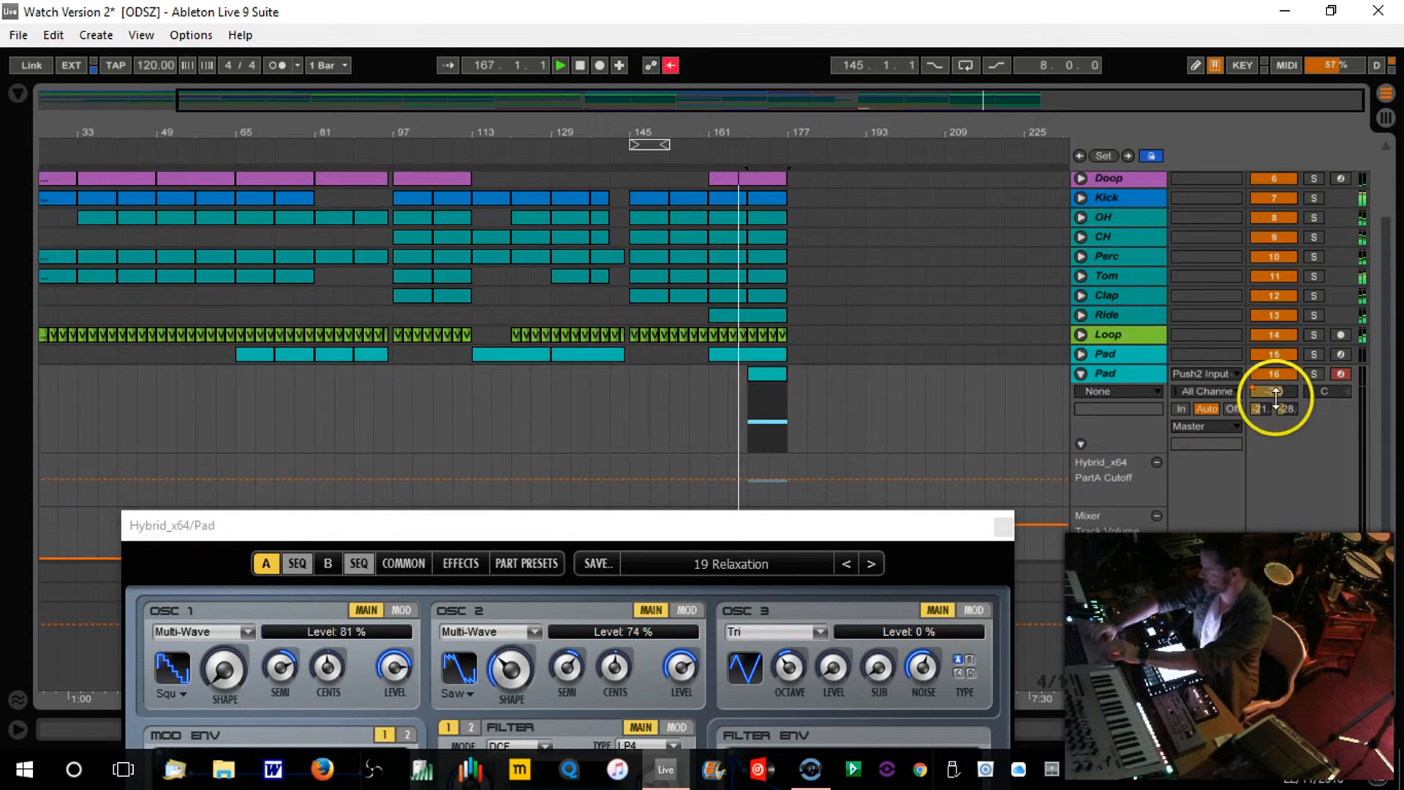
mouse_move(1276, 389)
mouse_down()
mouse_move(1277, 403)
mouse_move(1277, 389)
mouse_up()
Step: Load the 63 Soft Warm Pad preset from the Soft Pads category in the Hybrid synth
drag(889, 529, 857, 295)
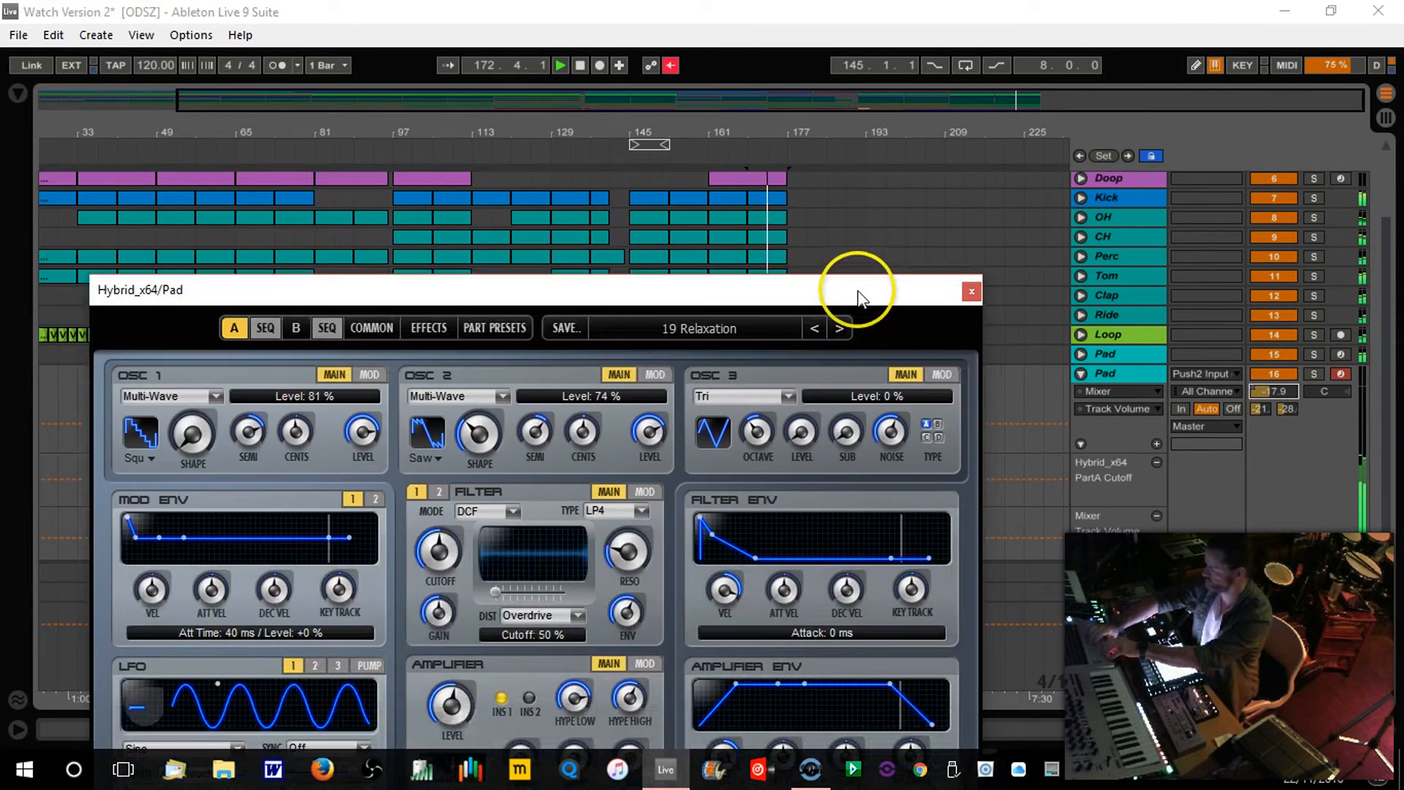
click(744, 327)
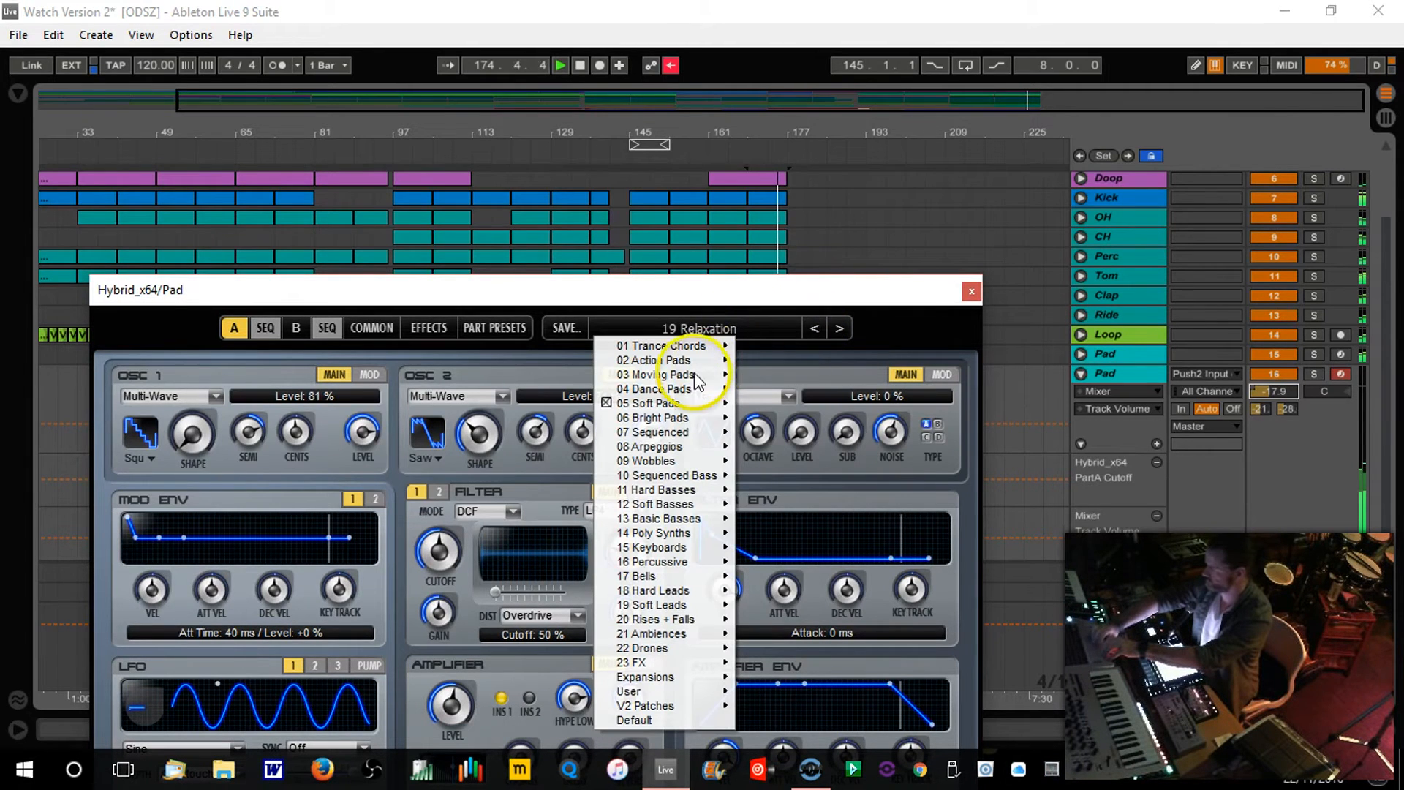
mouse_move(686, 406)
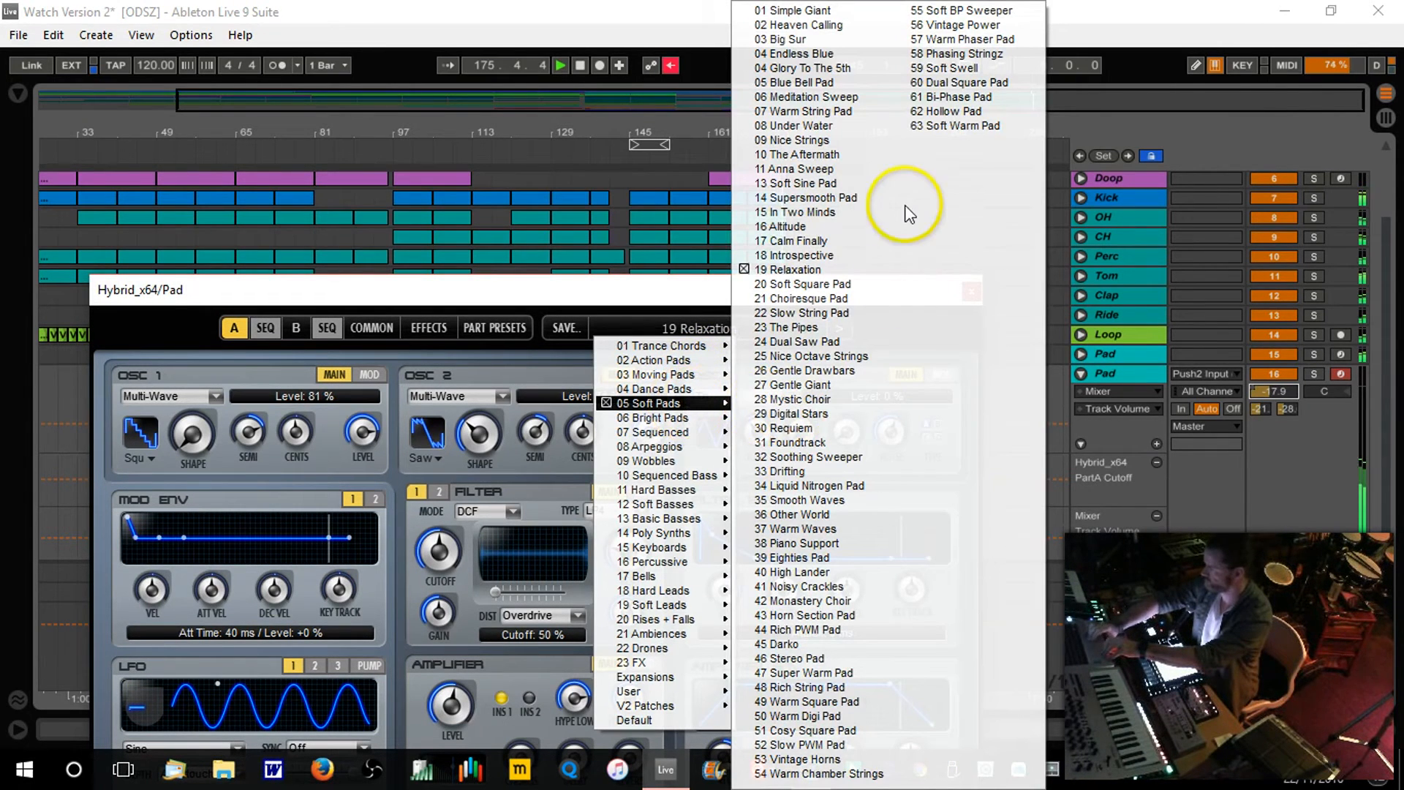
click(957, 126)
drag(845, 300, 840, 492)
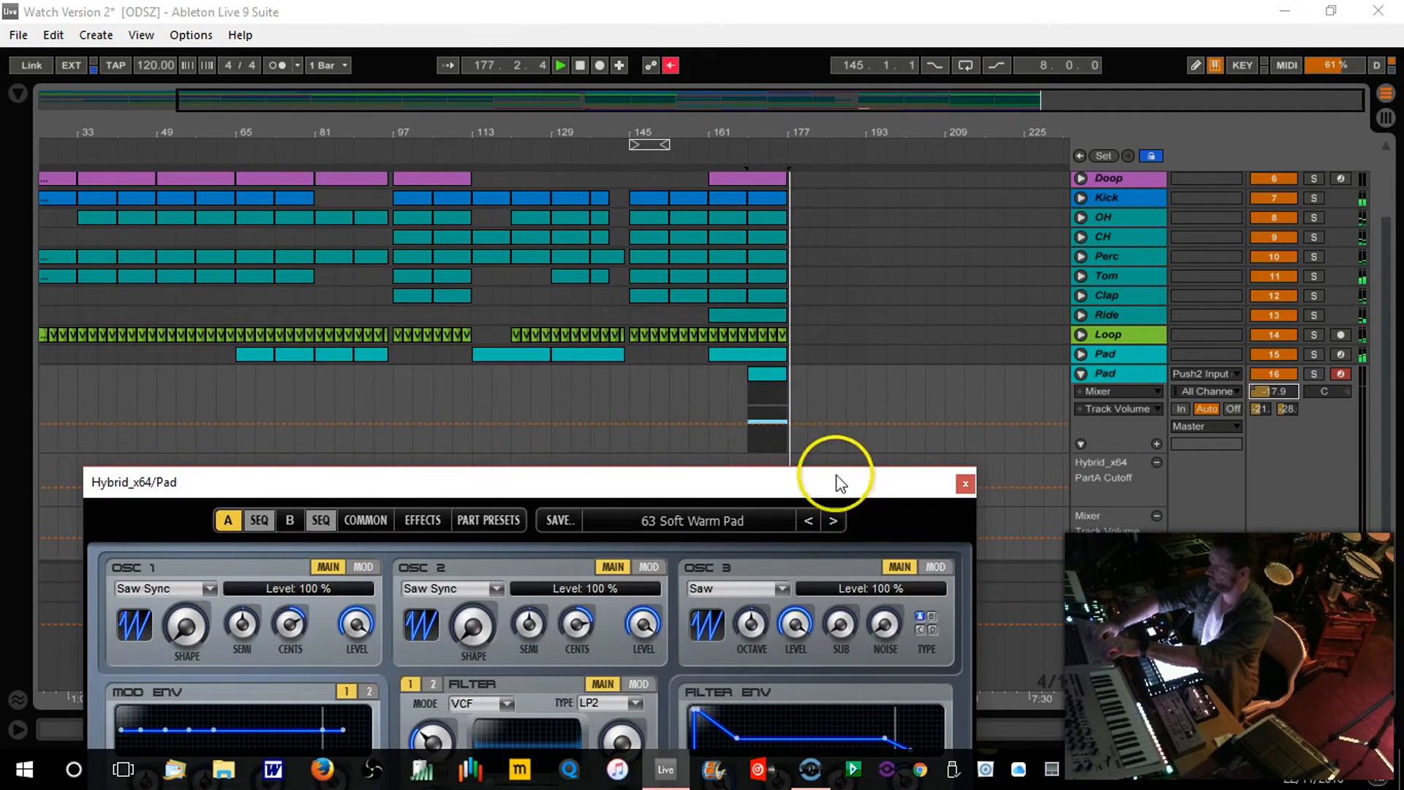
Step: Play the ending section and set the duplicated Pad track's volume to -6.5 dB
click(740, 157)
drag(776, 134, 772, 234)
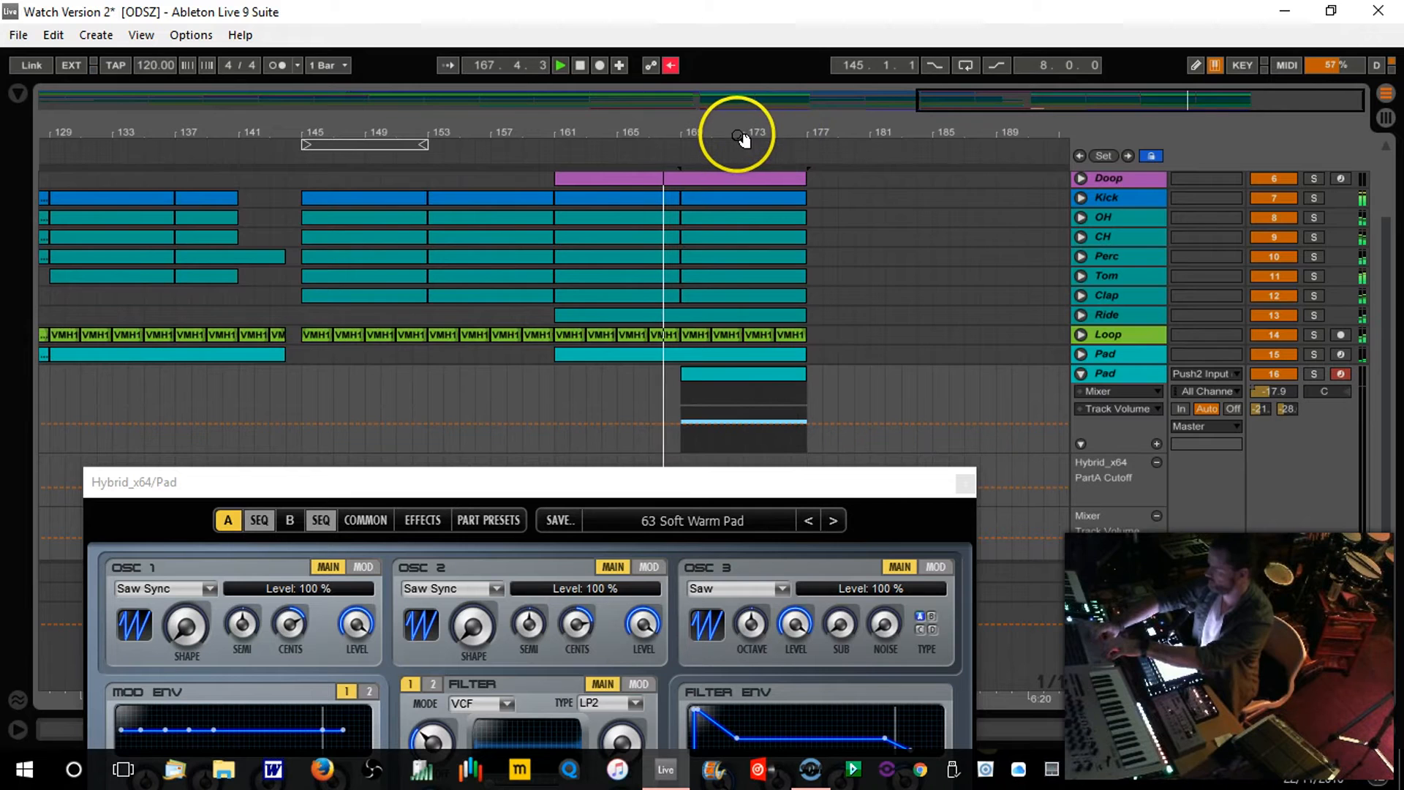
drag(734, 130, 734, 155)
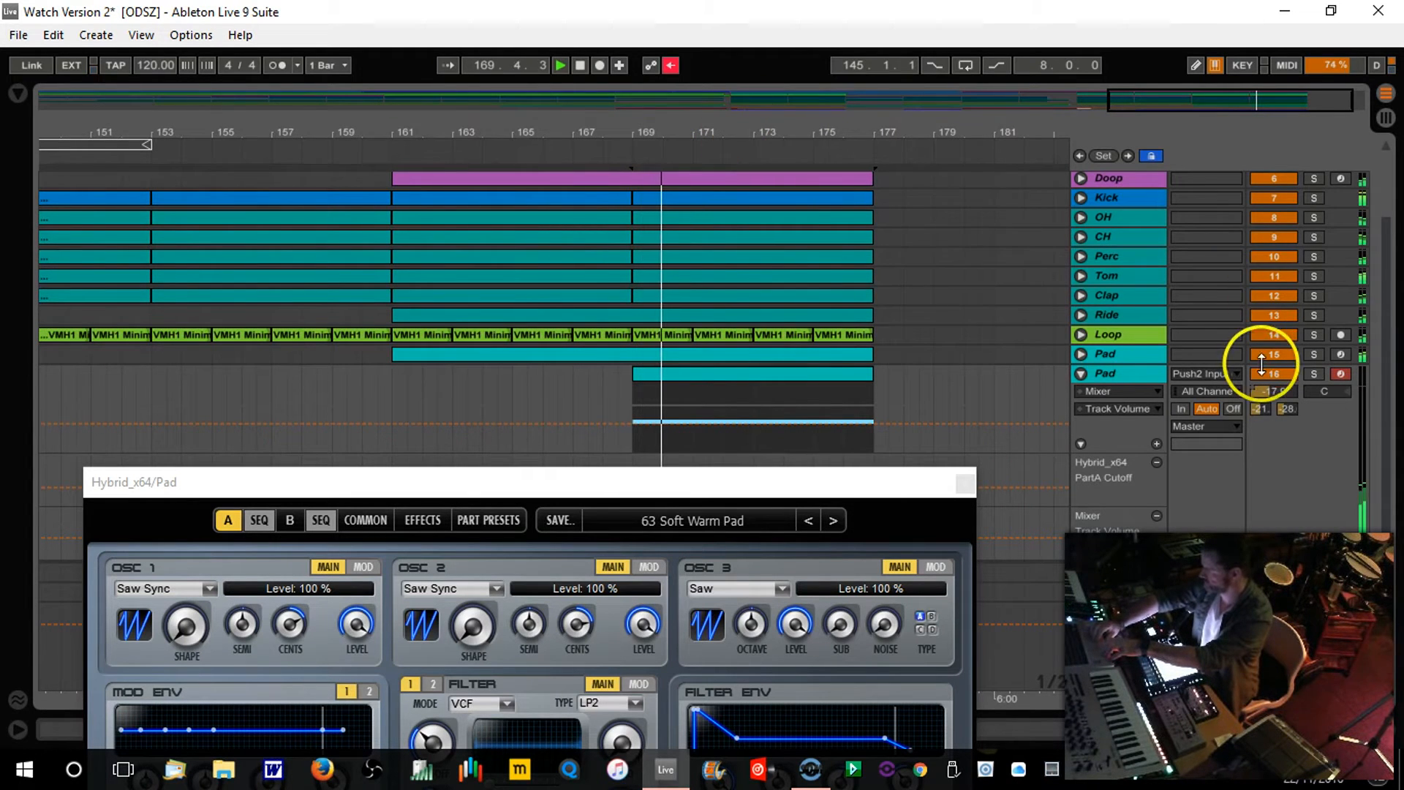
drag(1275, 395, 1243, 392)
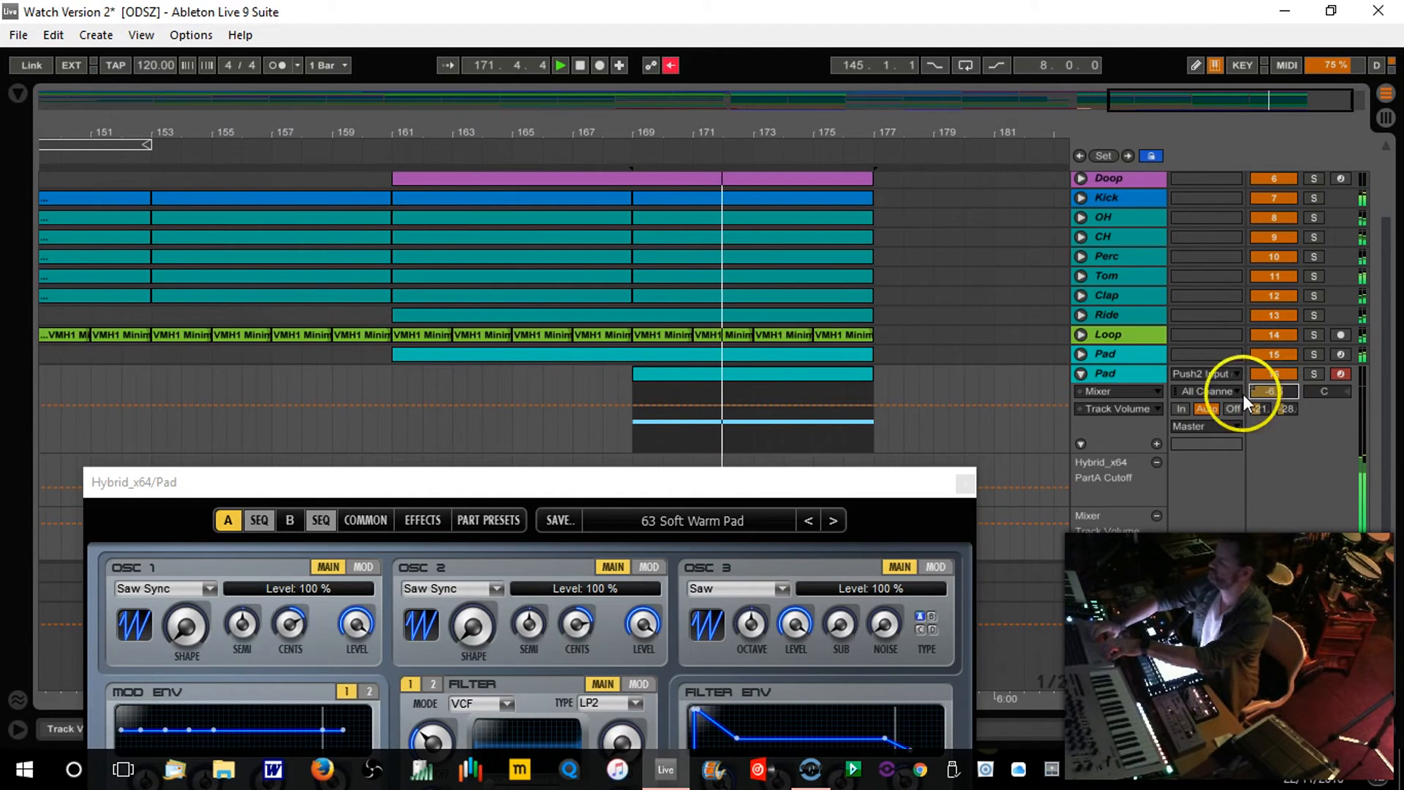
Step: Close the Hybrid editor, loop the second Pad clip from bar 169 to 177 and solo its track
click(965, 483)
click(841, 375)
key(ctrl+l)
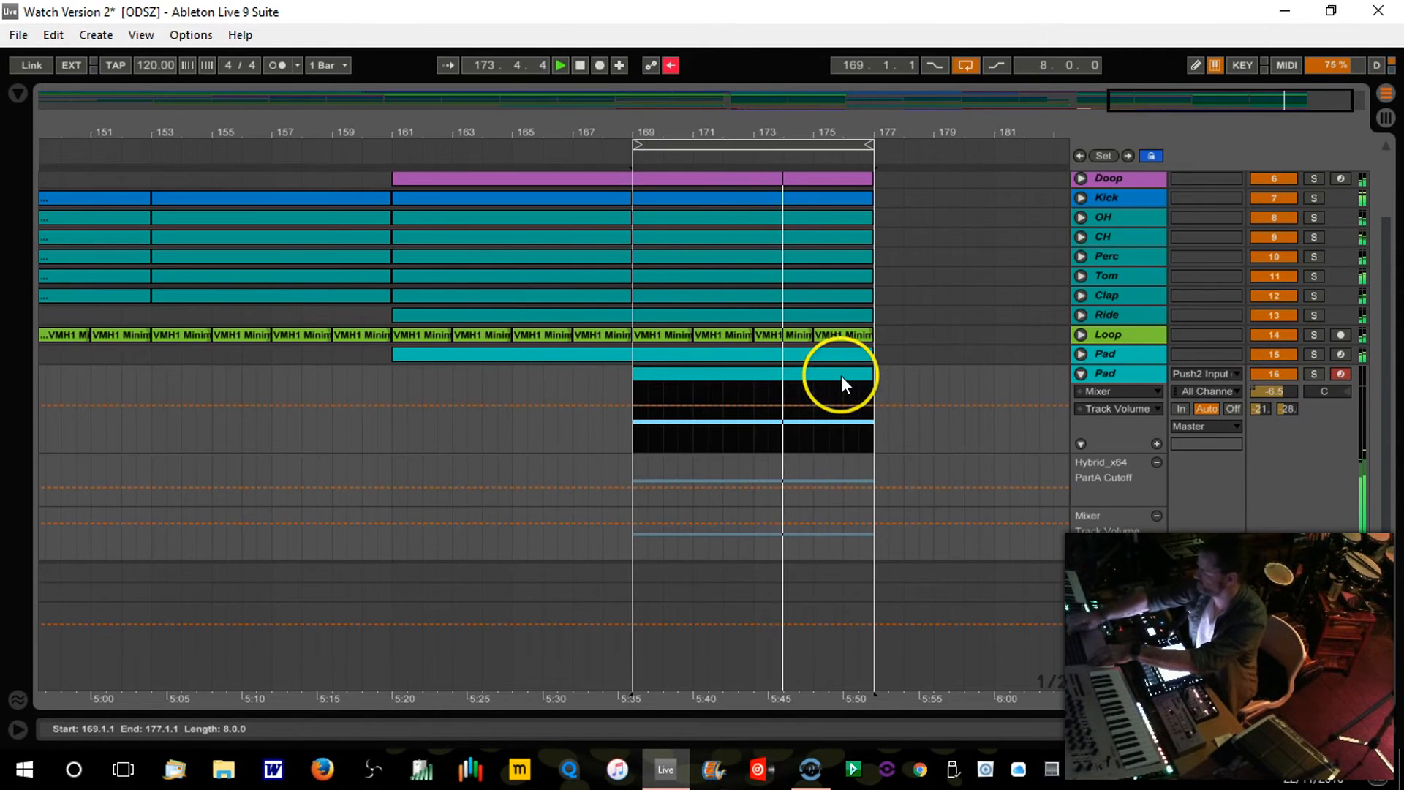
click(1313, 374)
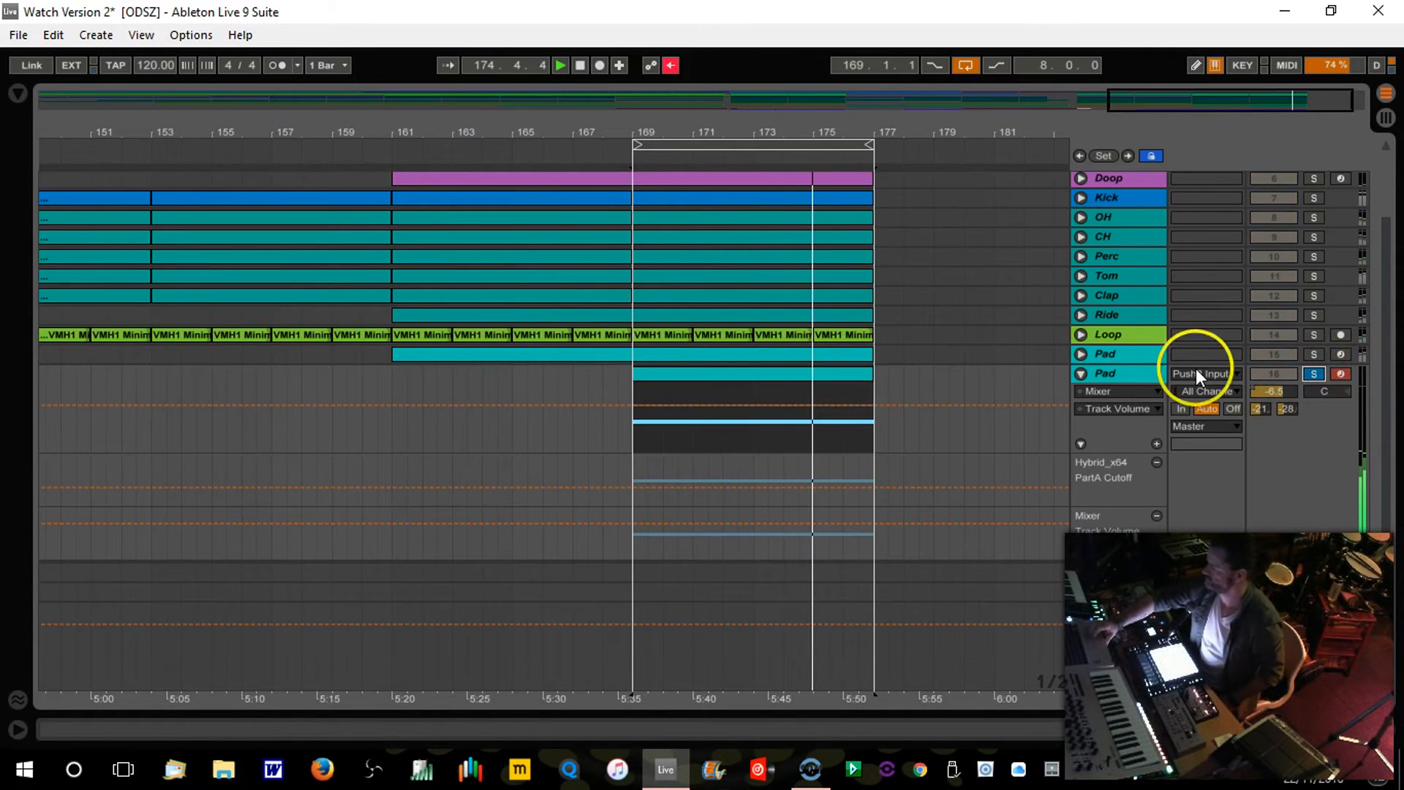
Step: Bypass the Grandiosa chord device on the second Pad track to compare the sound, and delete it
double_click(721, 372)
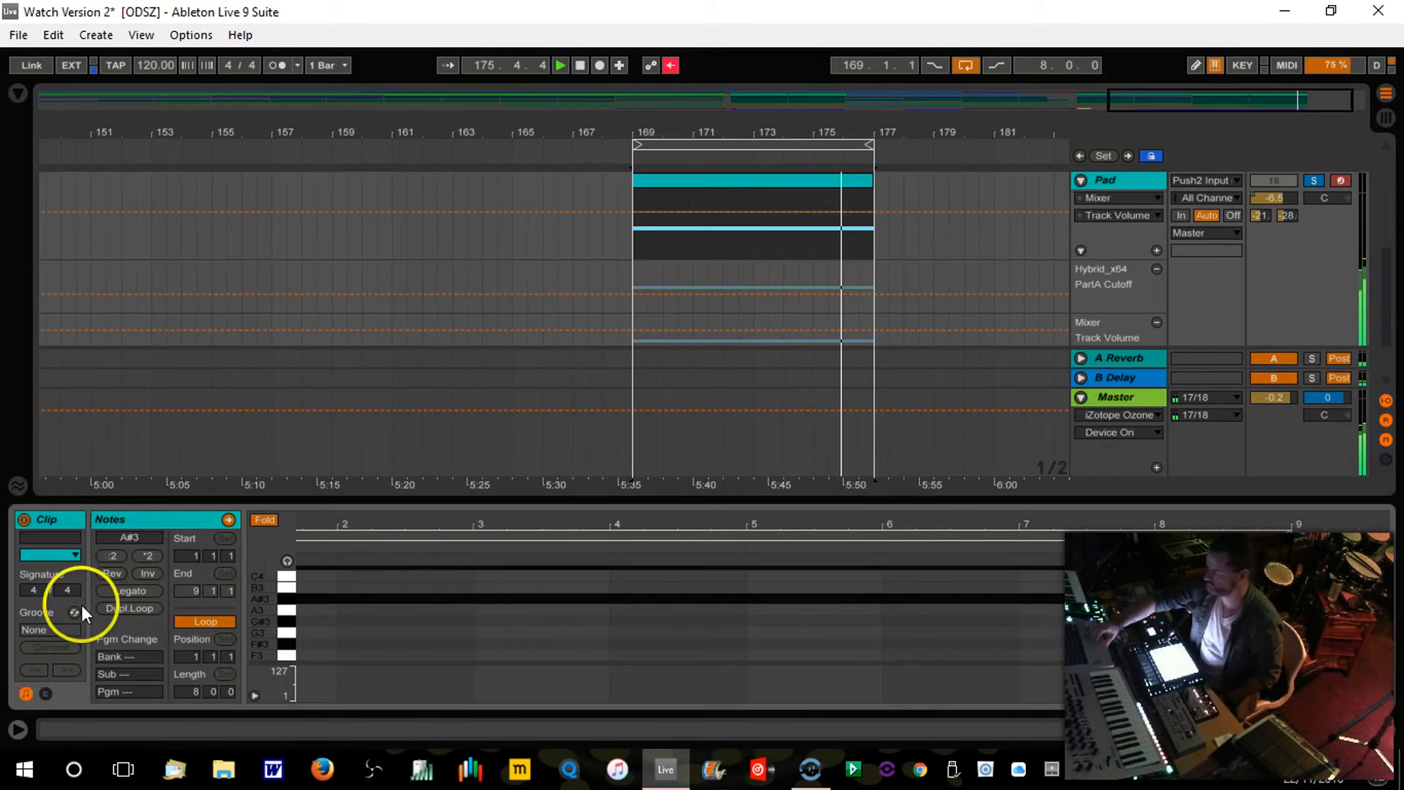
key(shift+Tab)
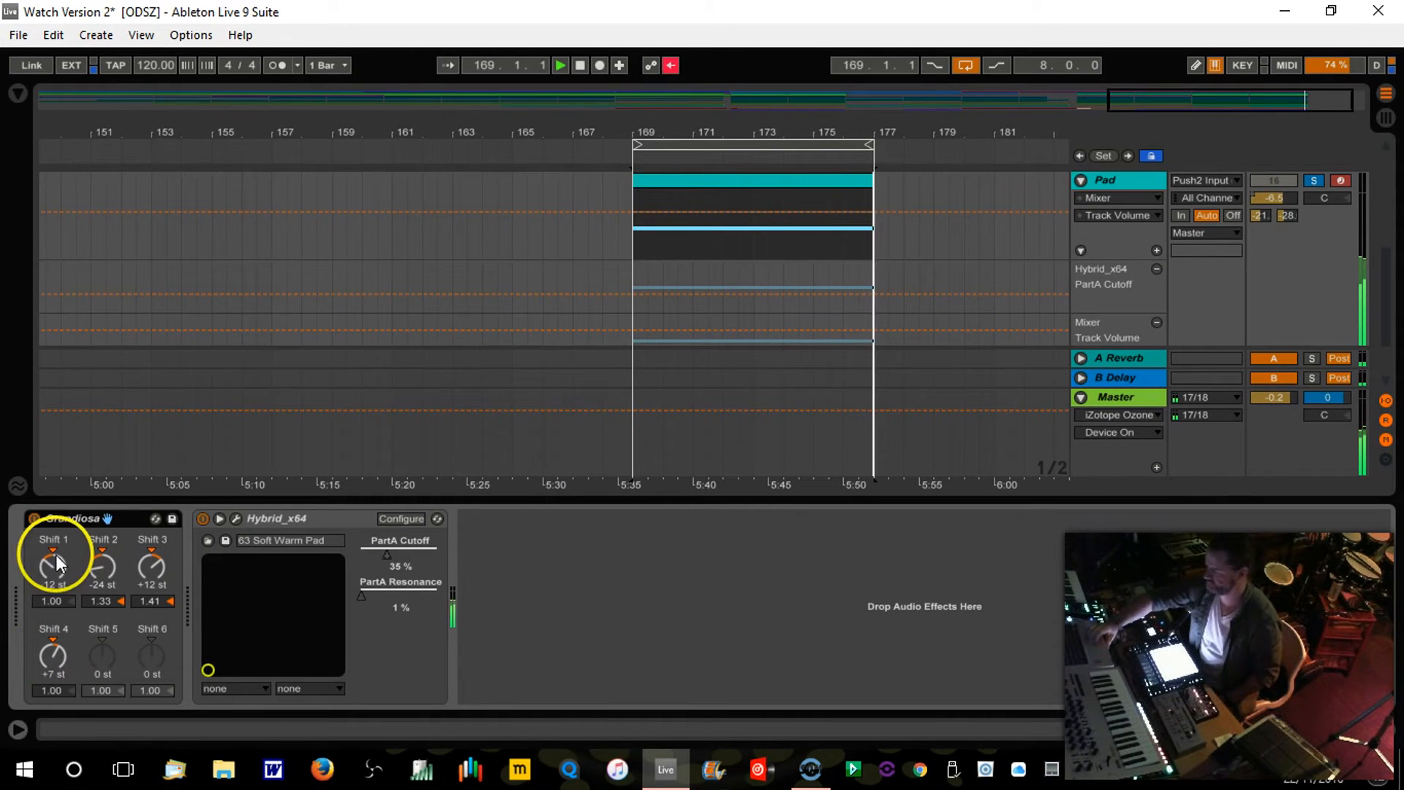
click(36, 520)
click(35, 521)
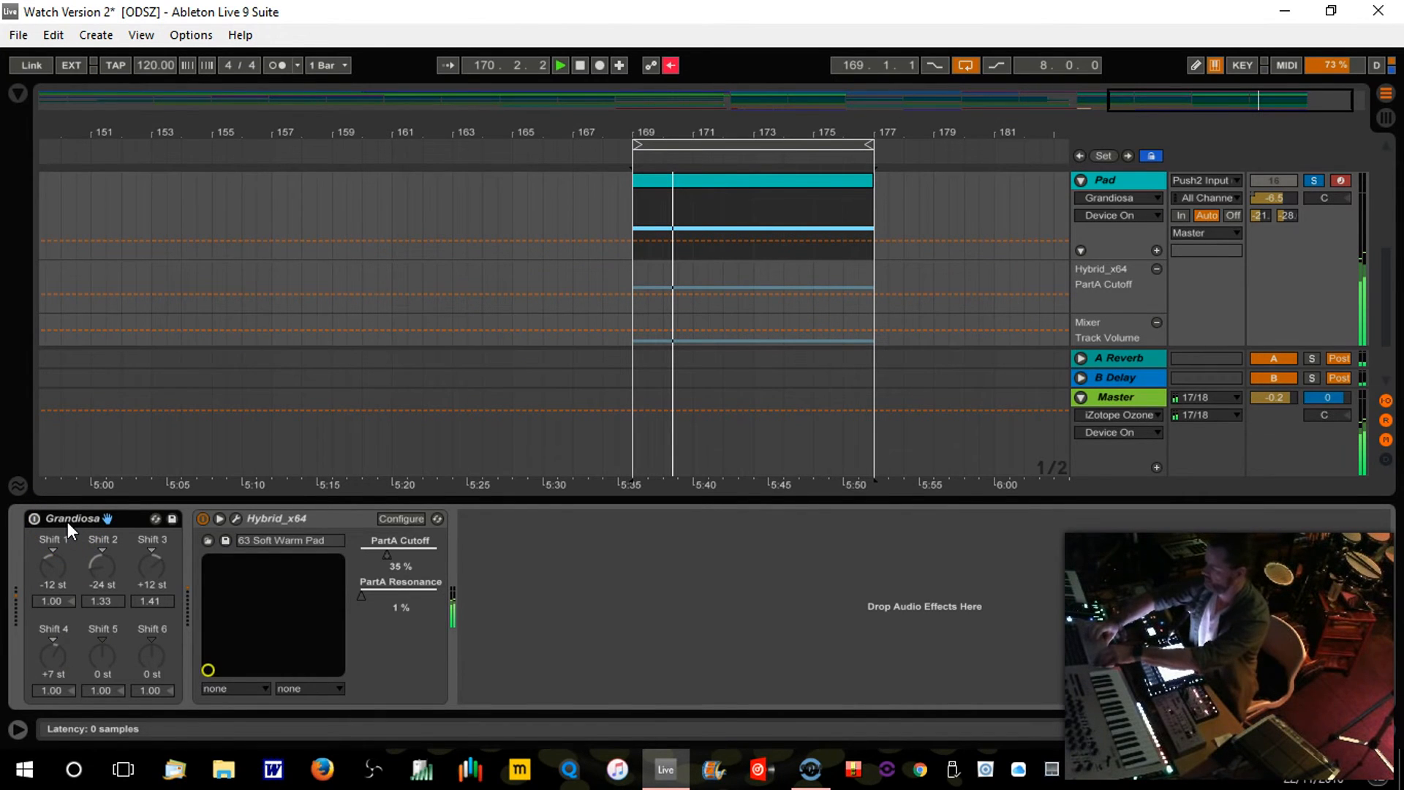
key(Delete)
Step: Transpose the second Pad clip's note up an octave to A#4 and set the unsoloed track's volume to -2.3 dB
double_click(809, 183)
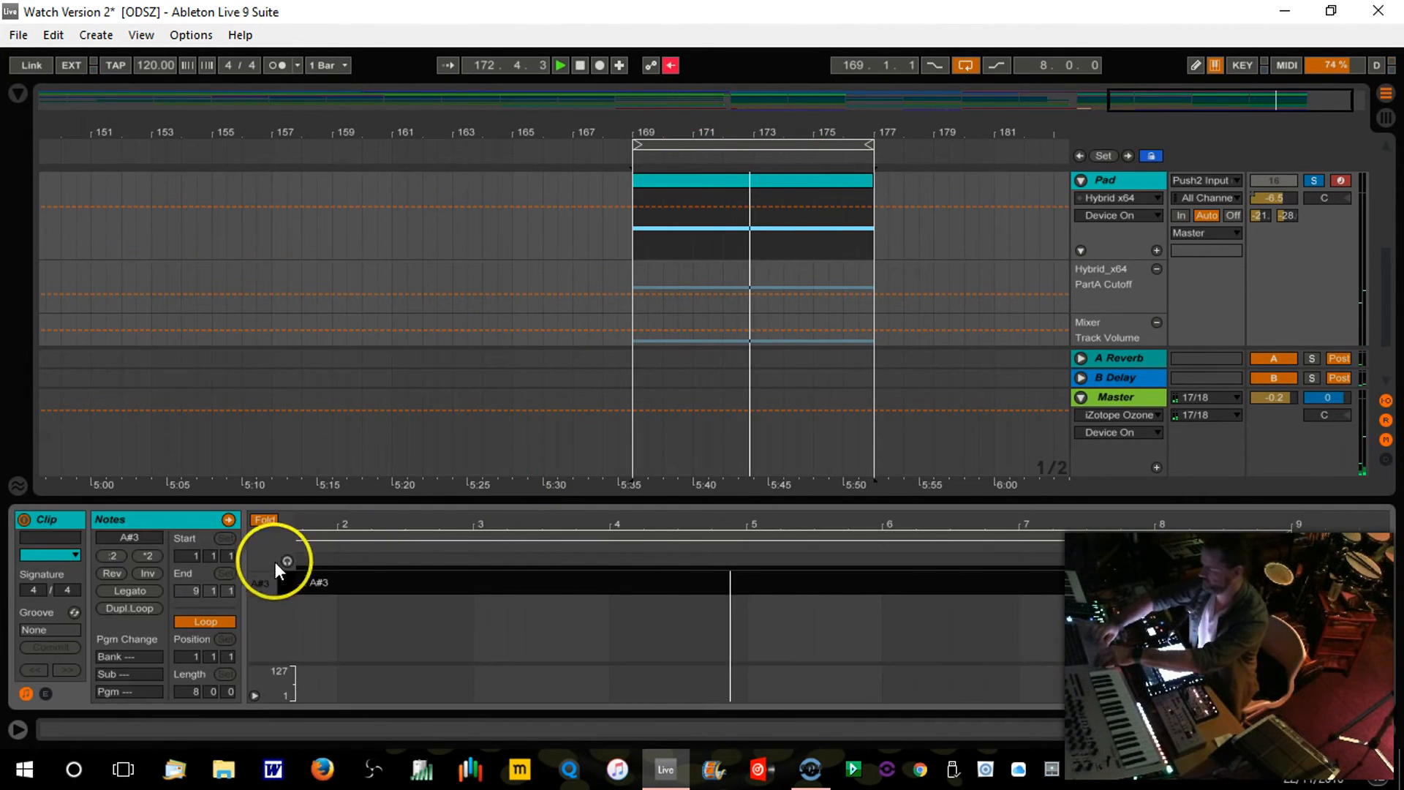
key(shift+Up)
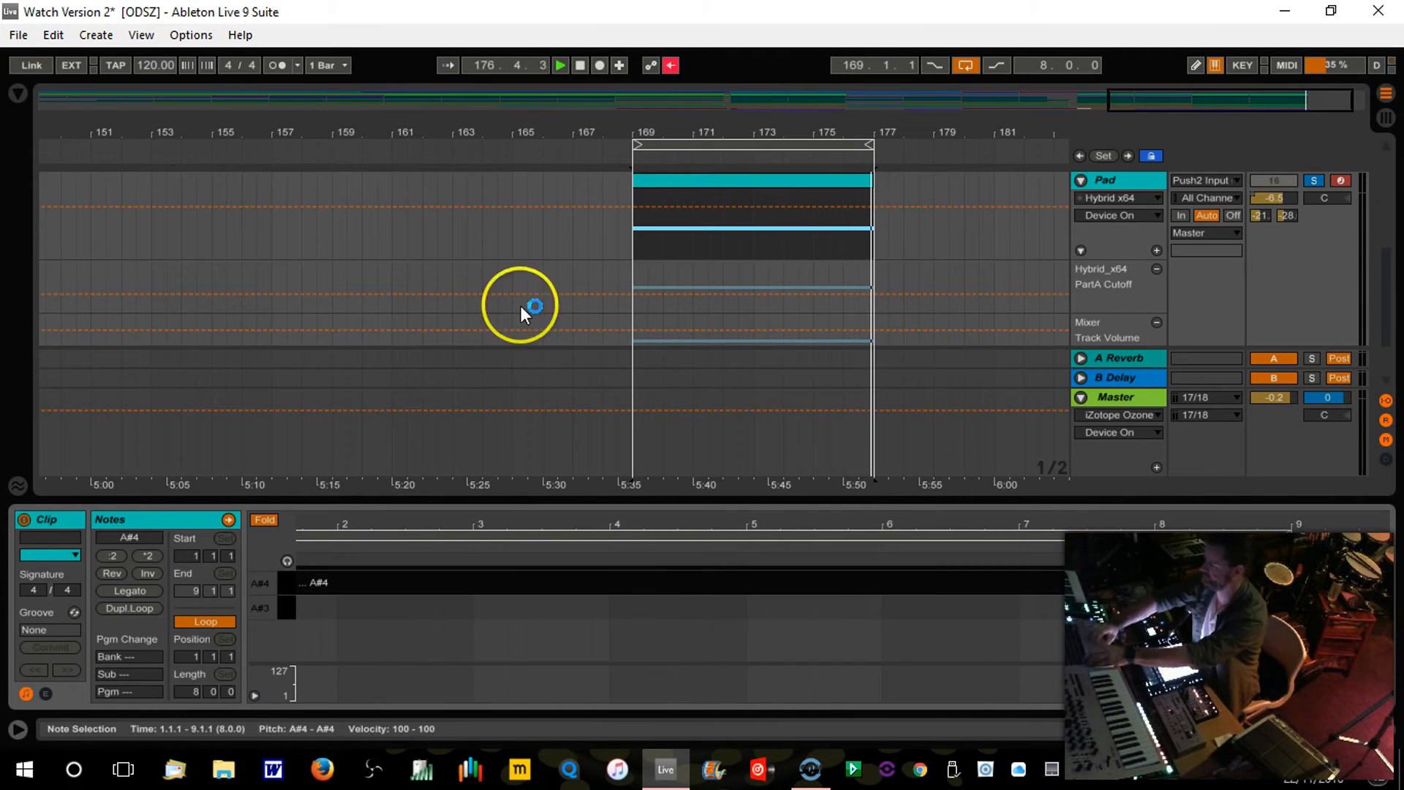
click(1314, 178)
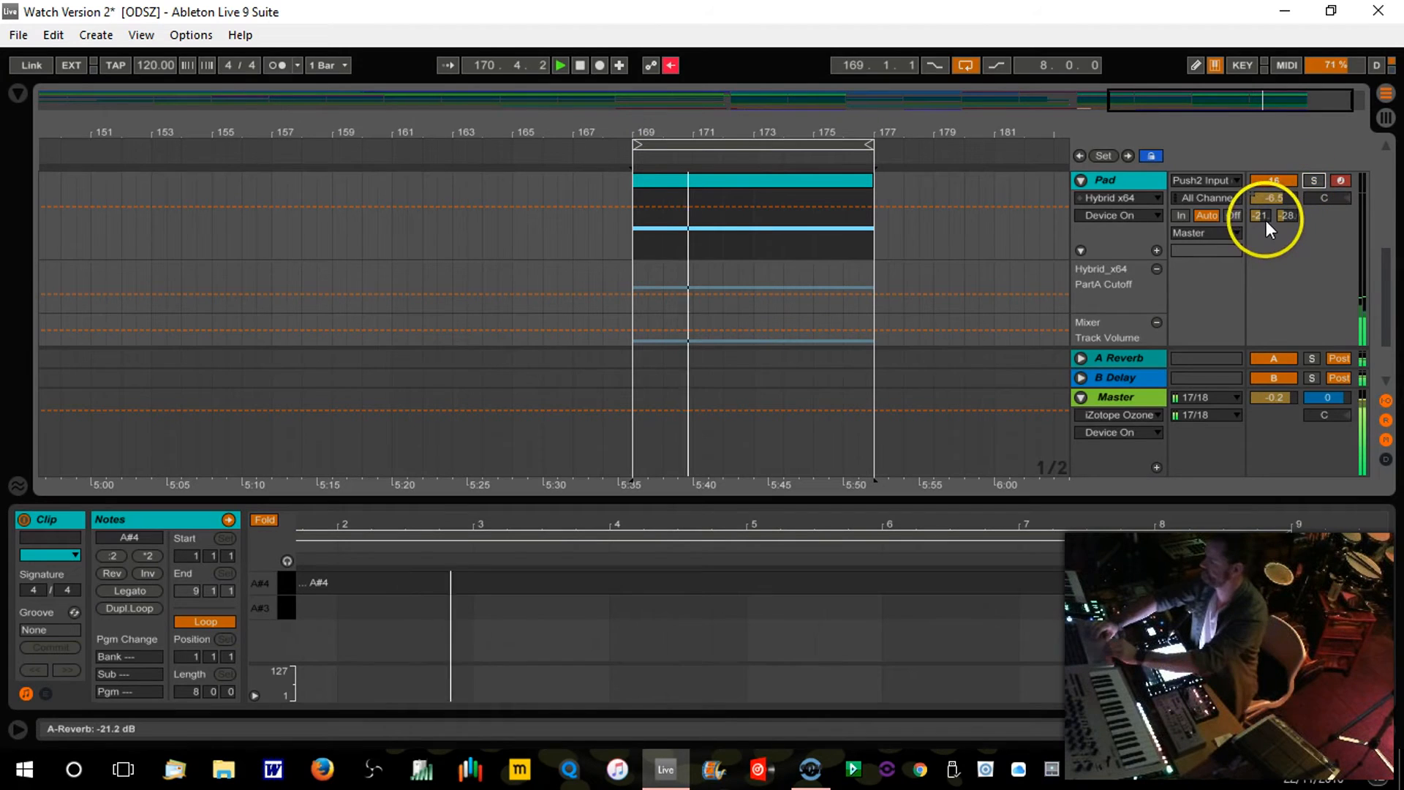
drag(1273, 202, 1273, 197)
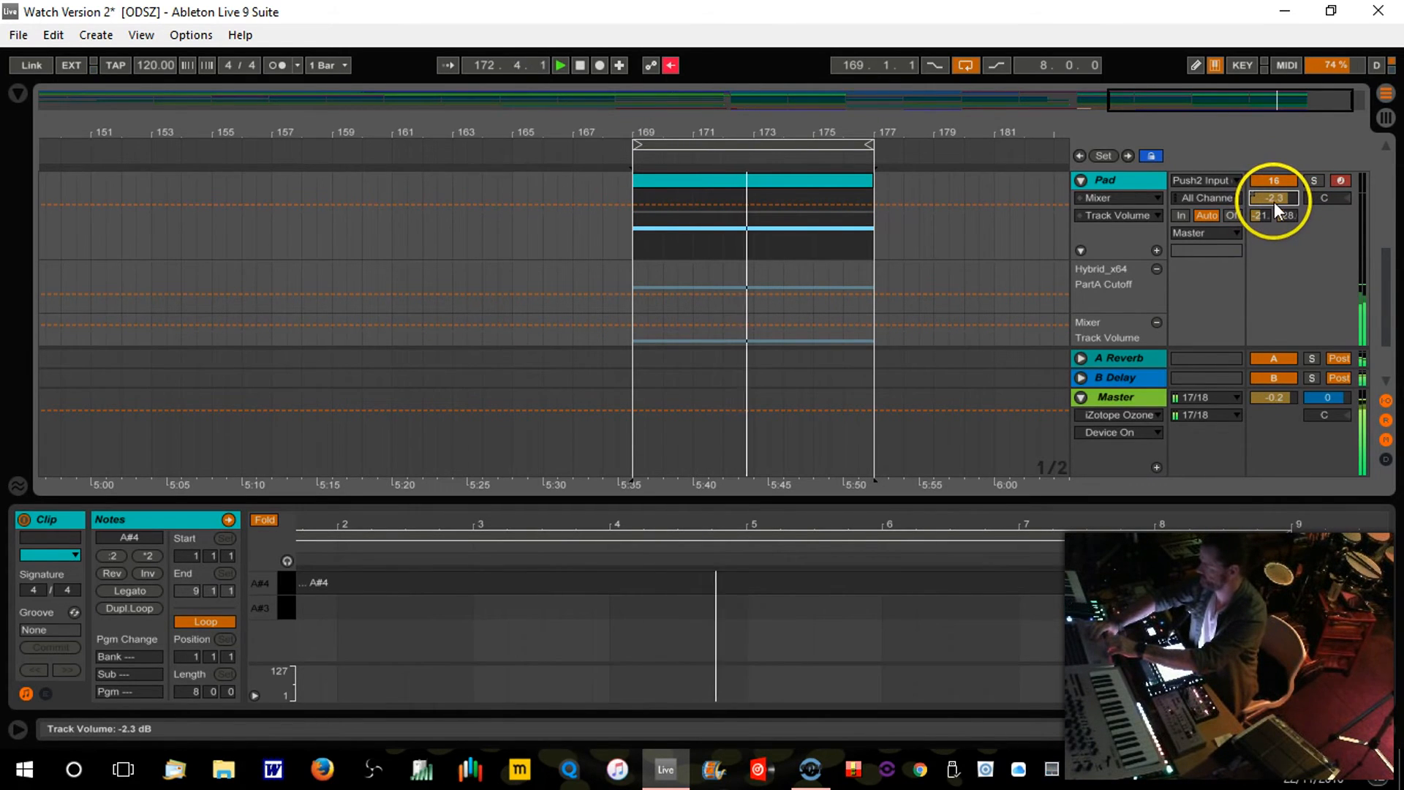
Step: Stop playback, fold the second Pad track and save the Live set
click(1351, 728)
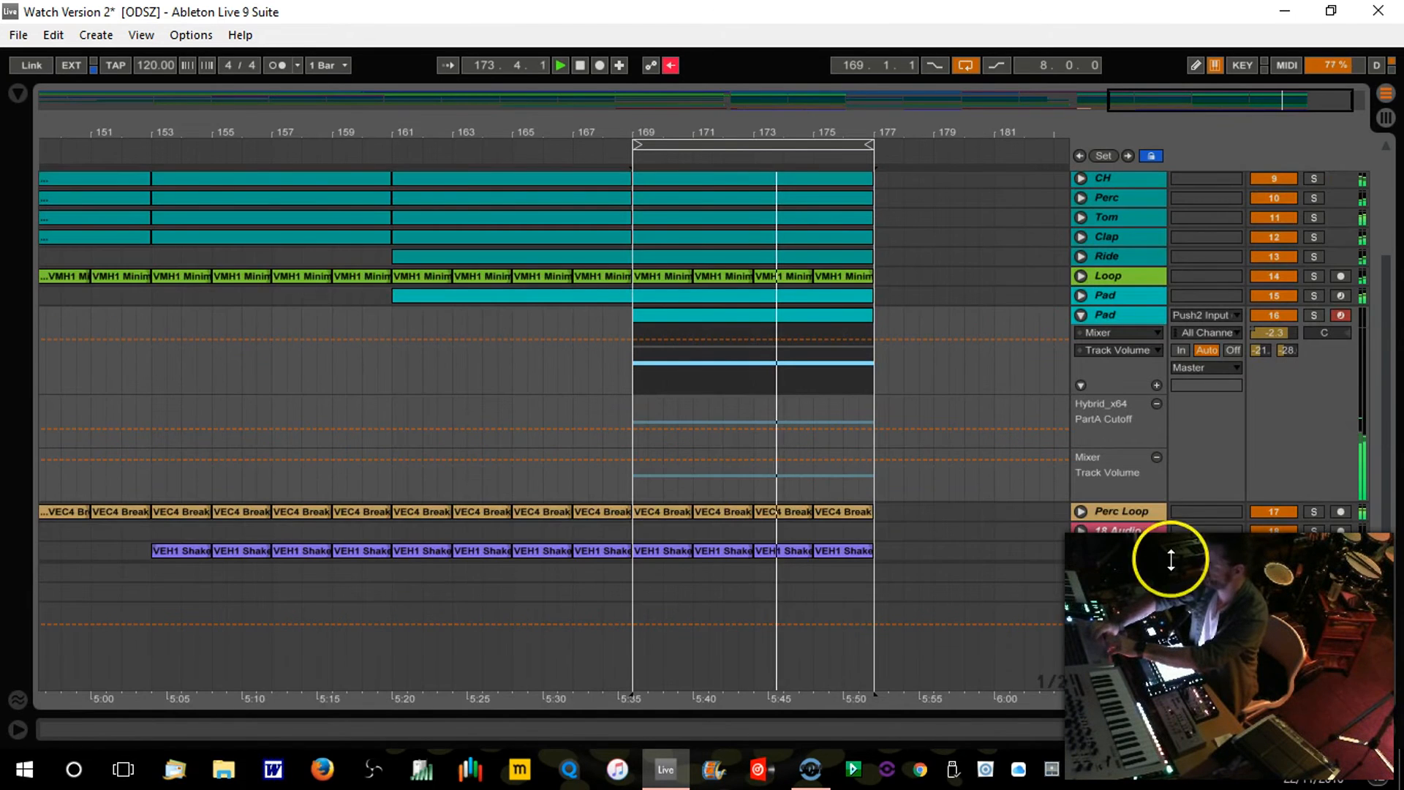
drag(596, 133, 596, 52)
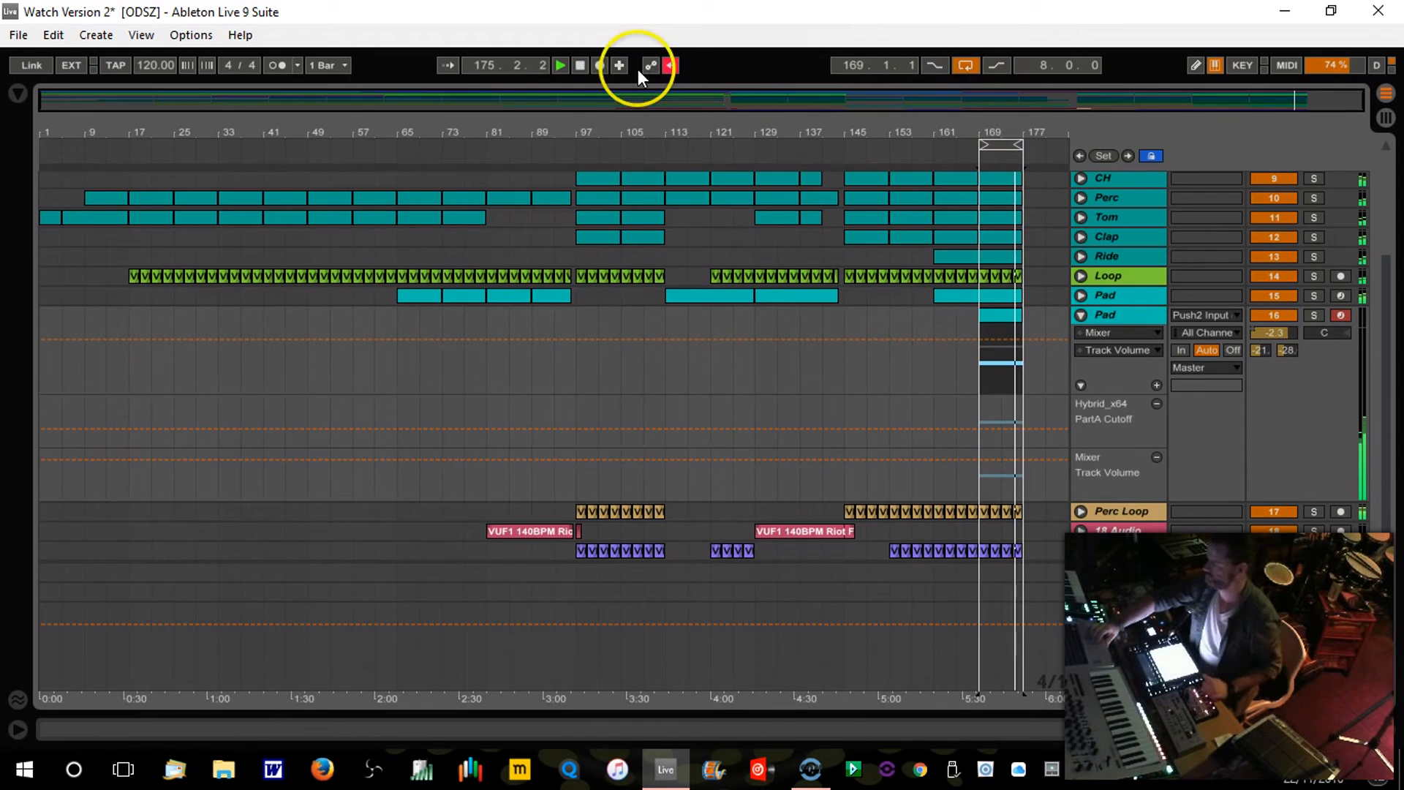
click(578, 68)
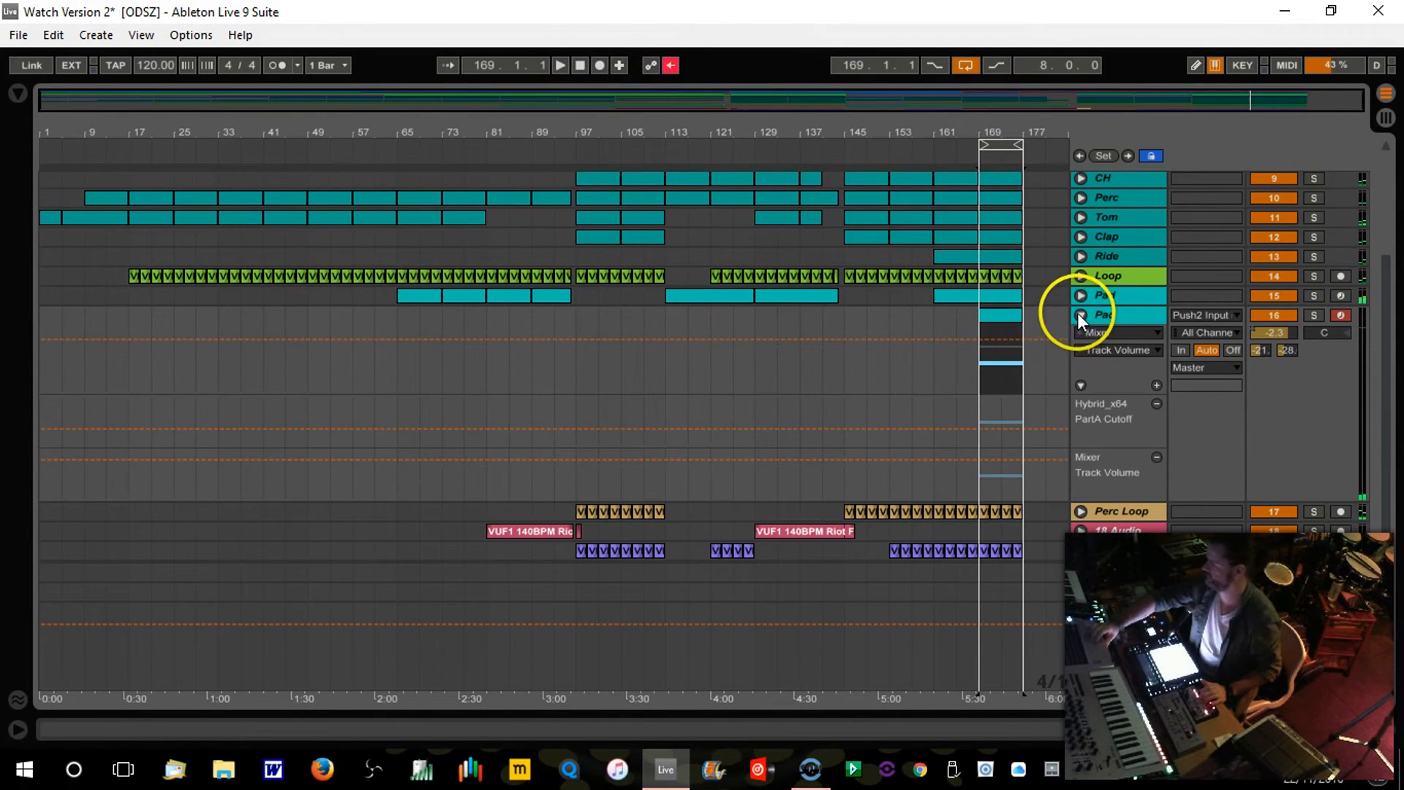
click(1080, 314)
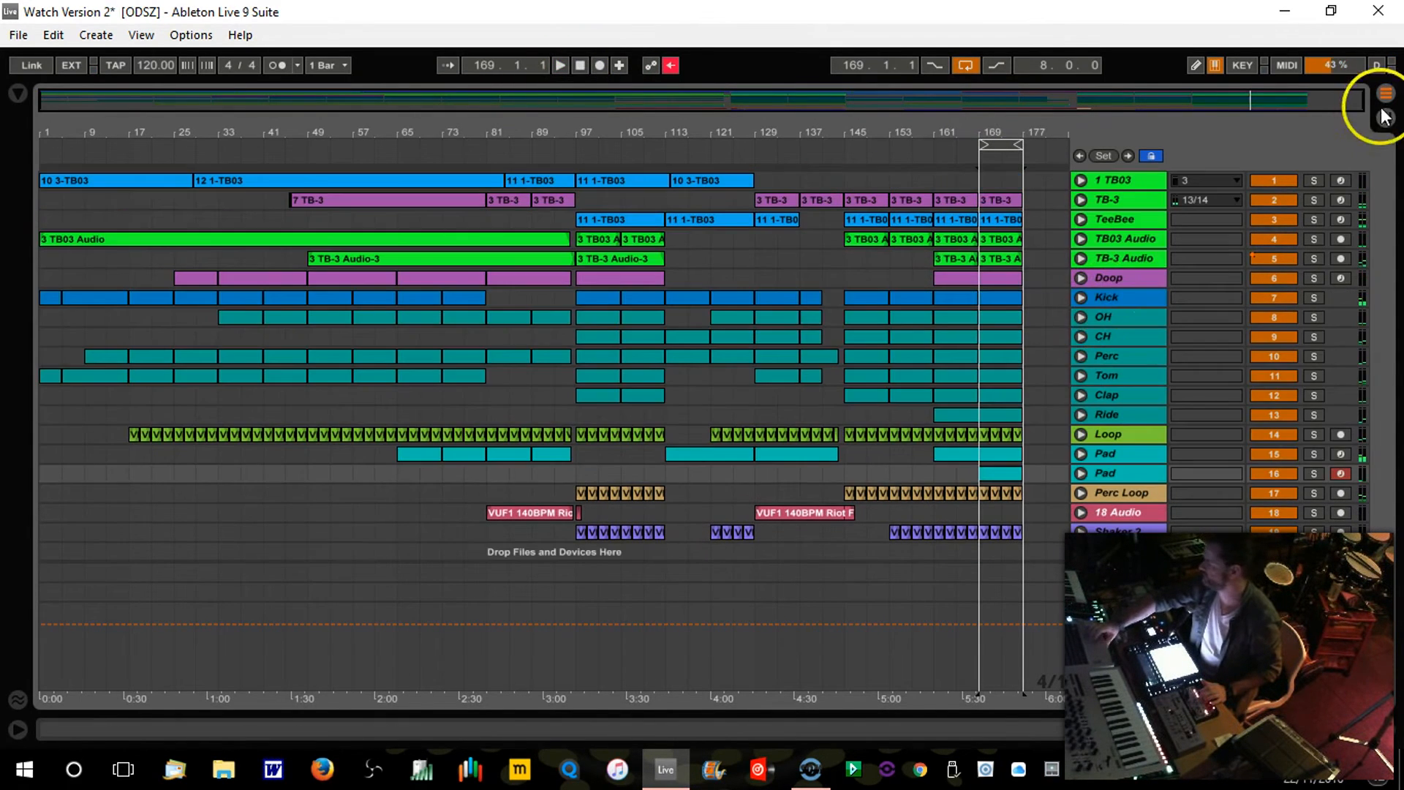
click(10, 30)
click(73, 217)
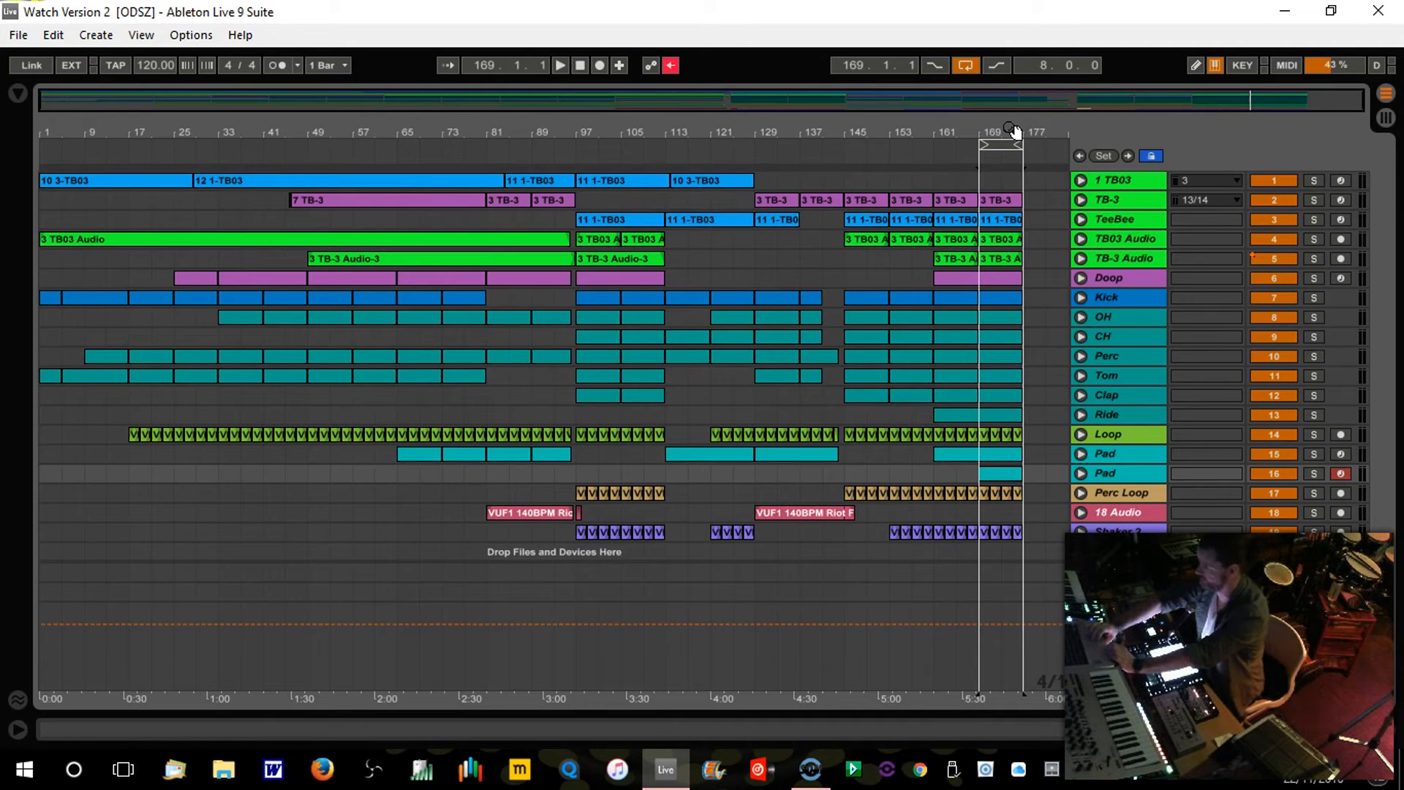
Step: Play back the looped ending section from bar 169 to 177
drag(1011, 130, 1011, 153)
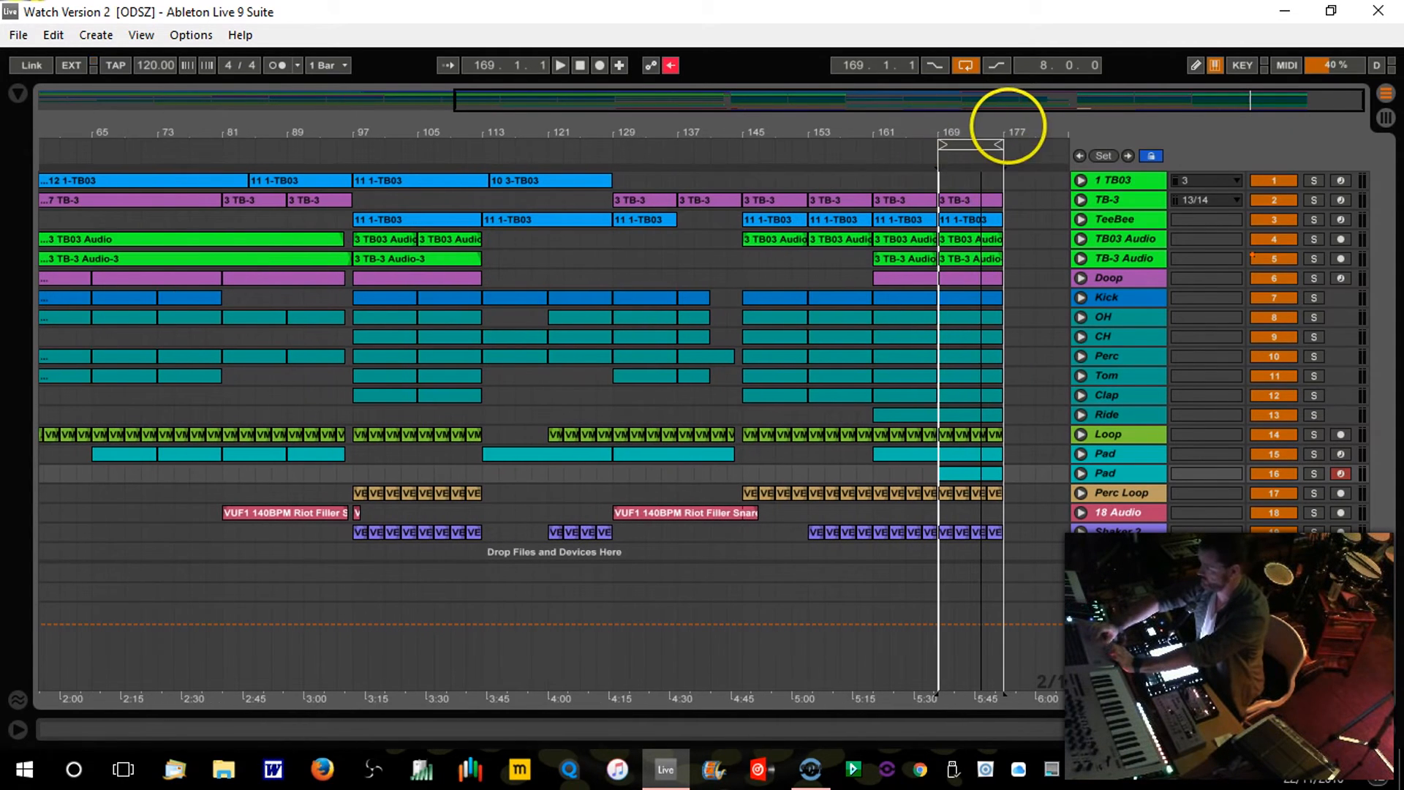
click(925, 157)
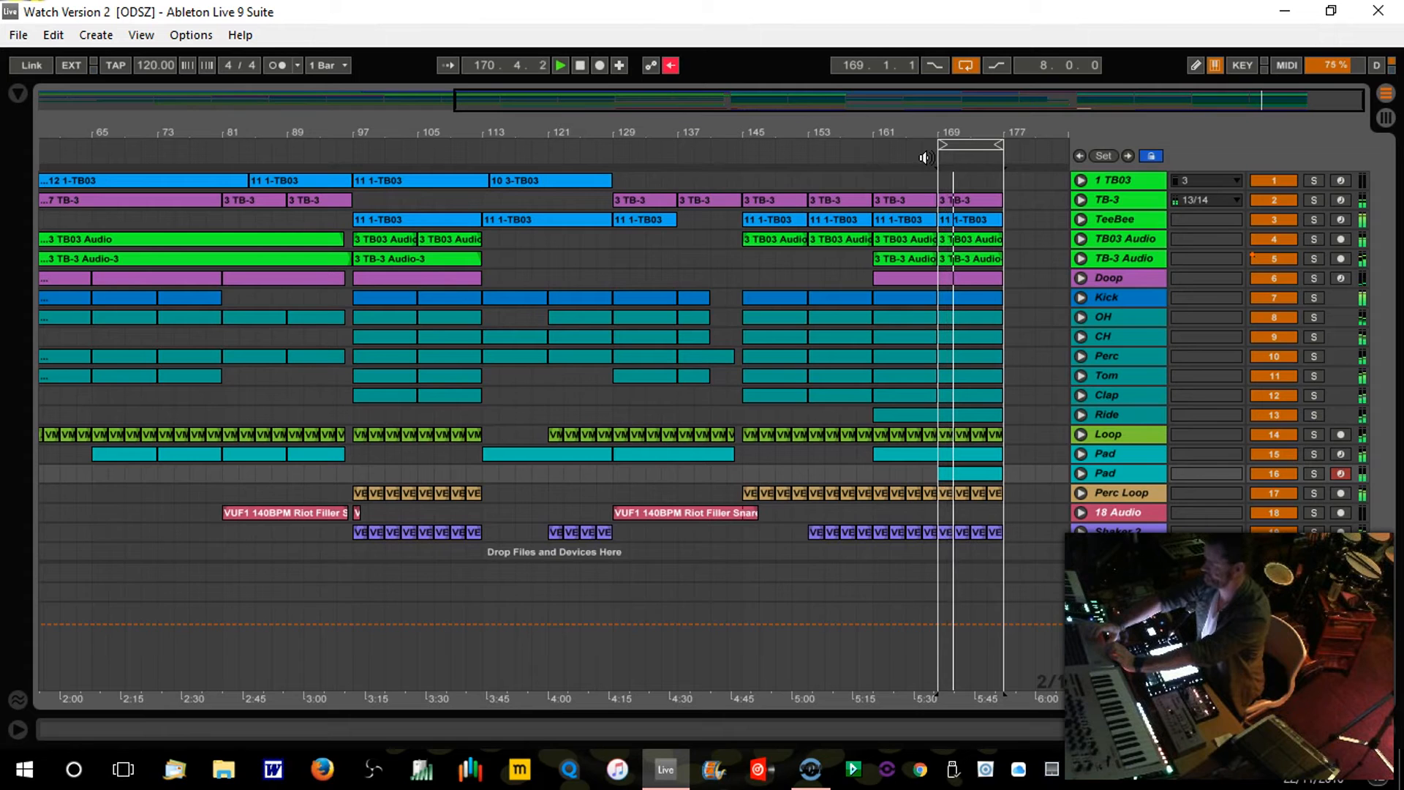
drag(1012, 132, 954, 136)
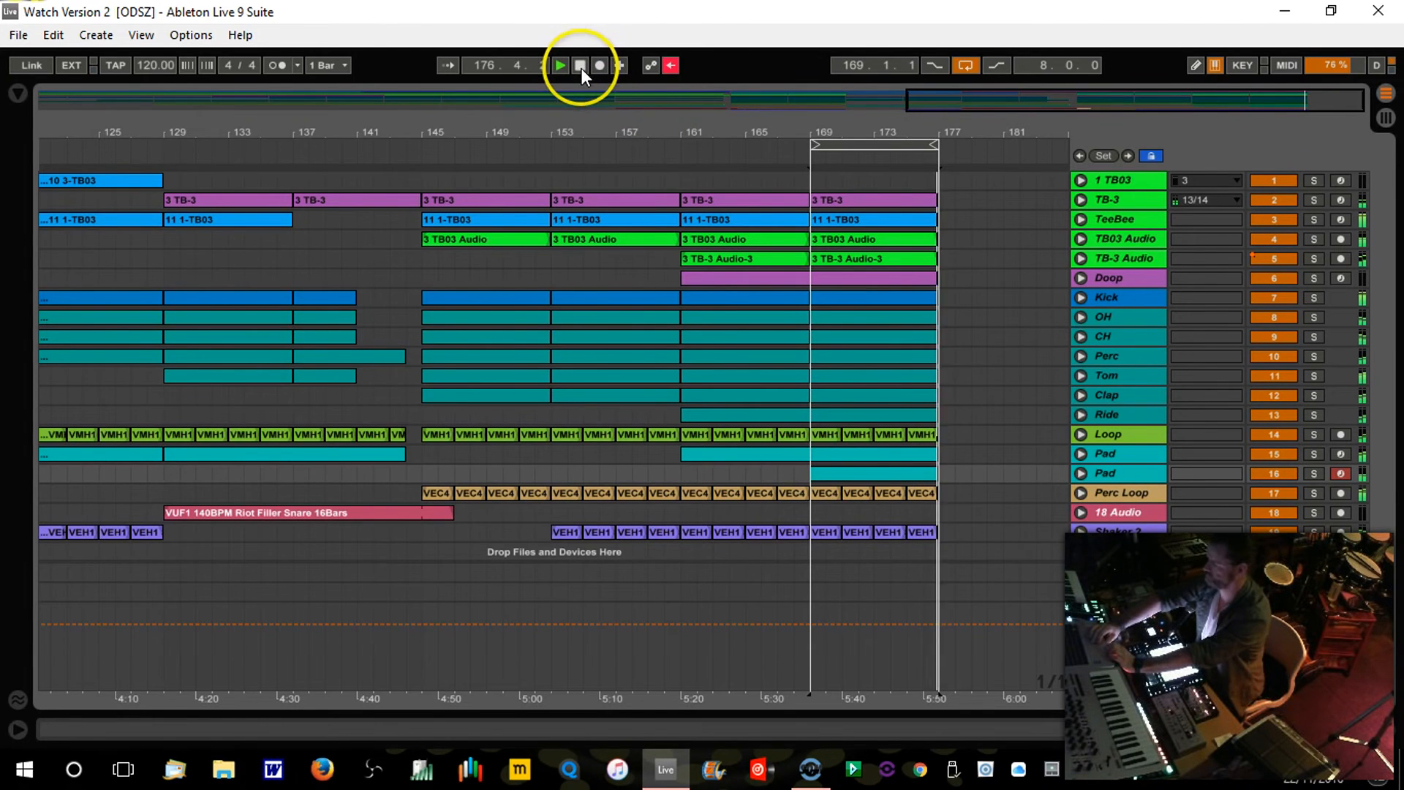
drag(656, 116, 643, 125)
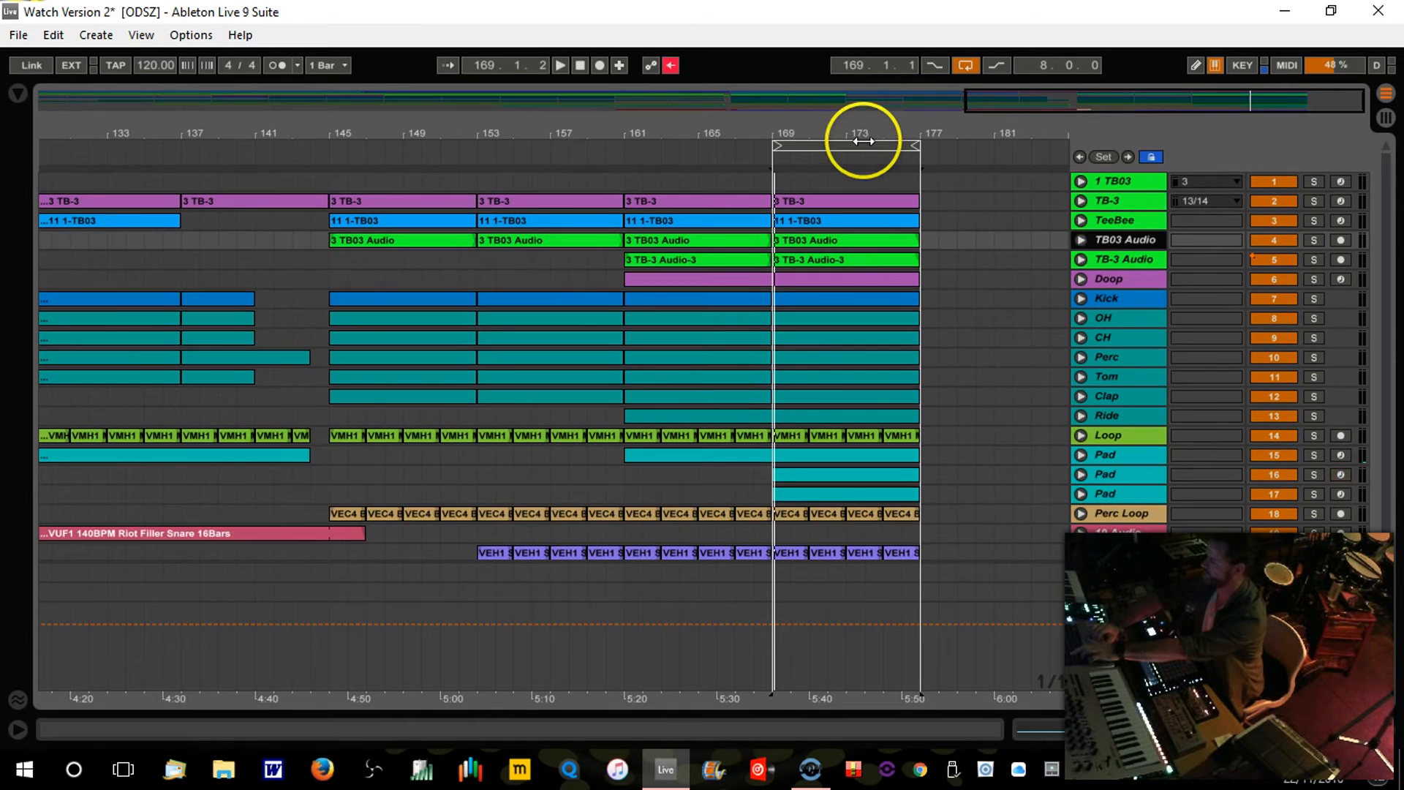
click(863, 143)
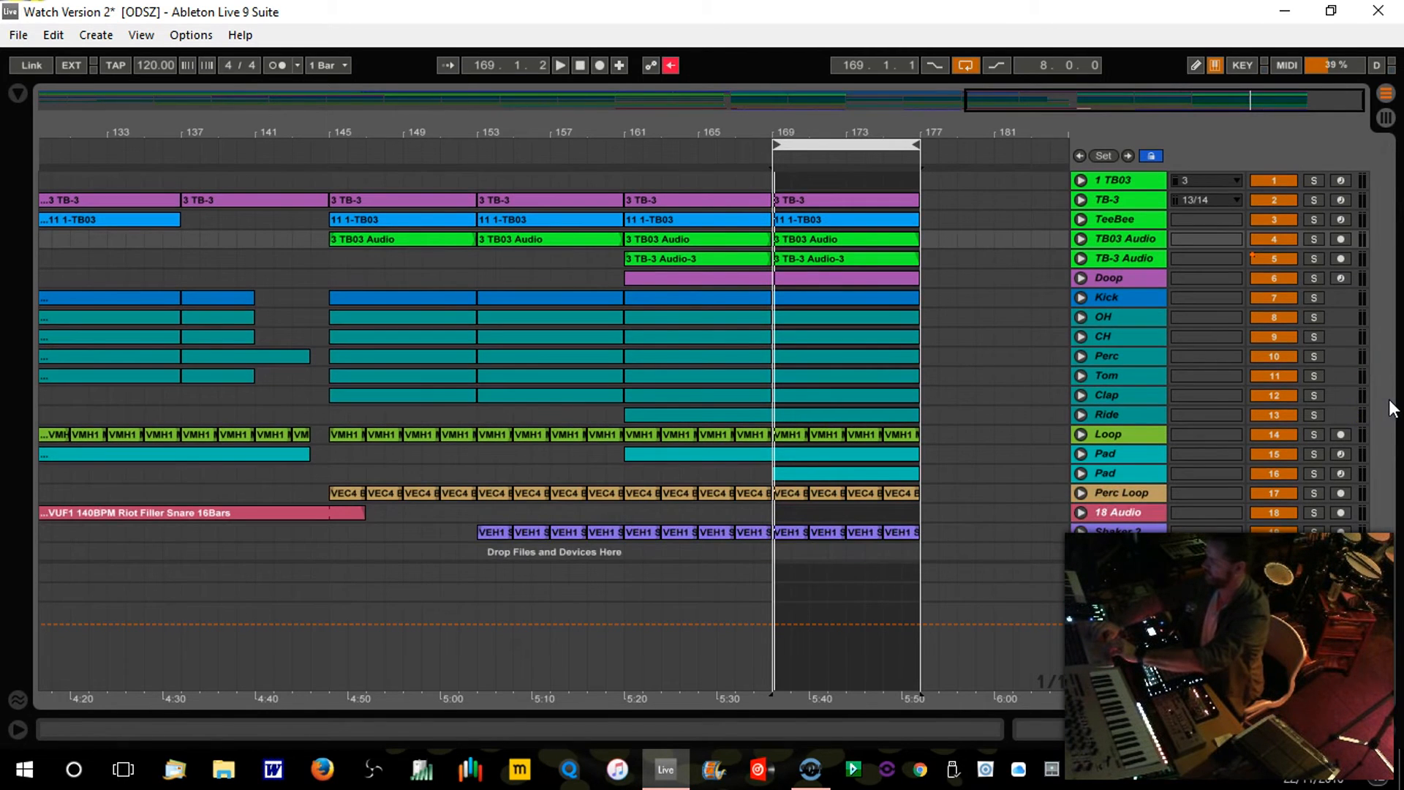
Step: Rename the 18 Audio track as Snare Fill
click(1140, 511)
key(ctrl+r)
text(Snsre Fill)
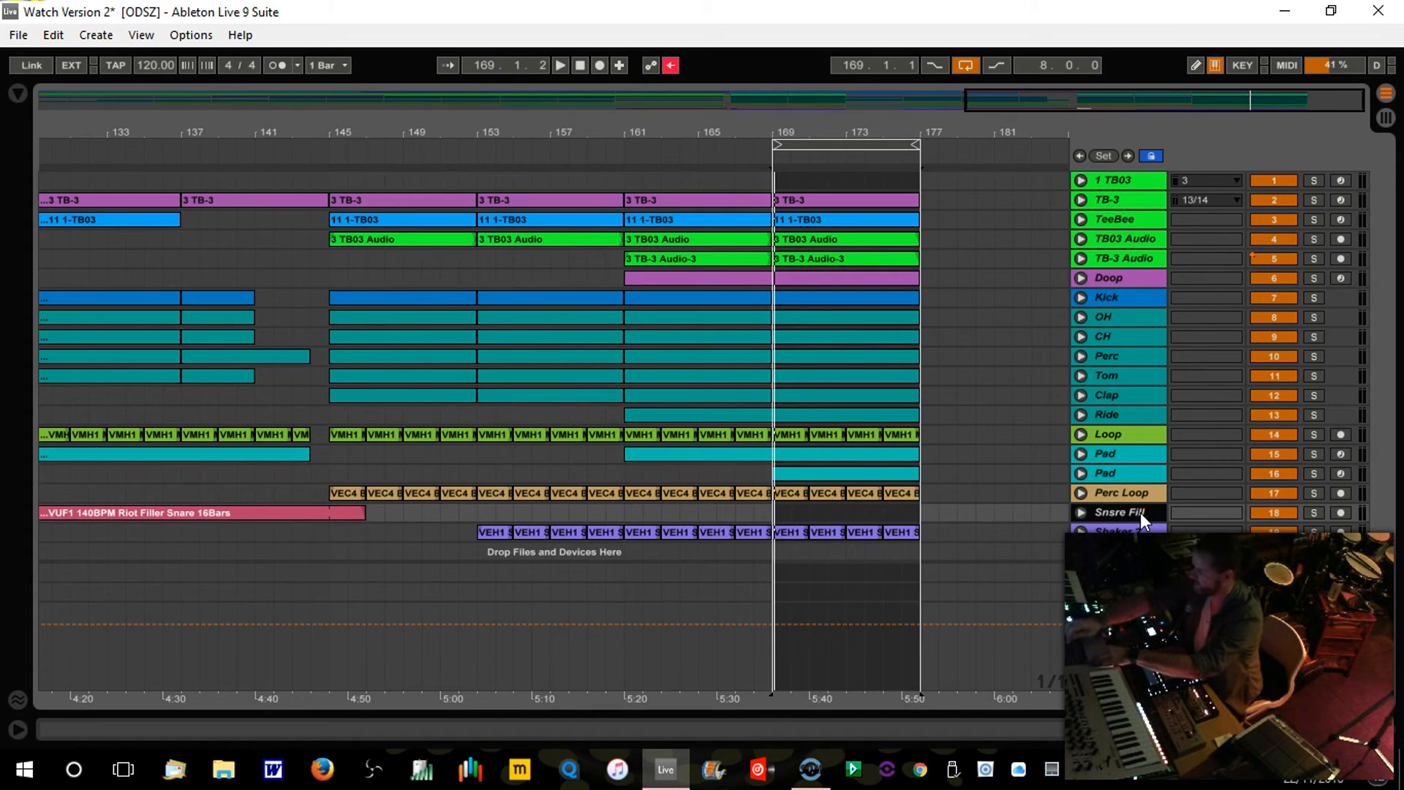
key(ctrl+r)
text(Snae)
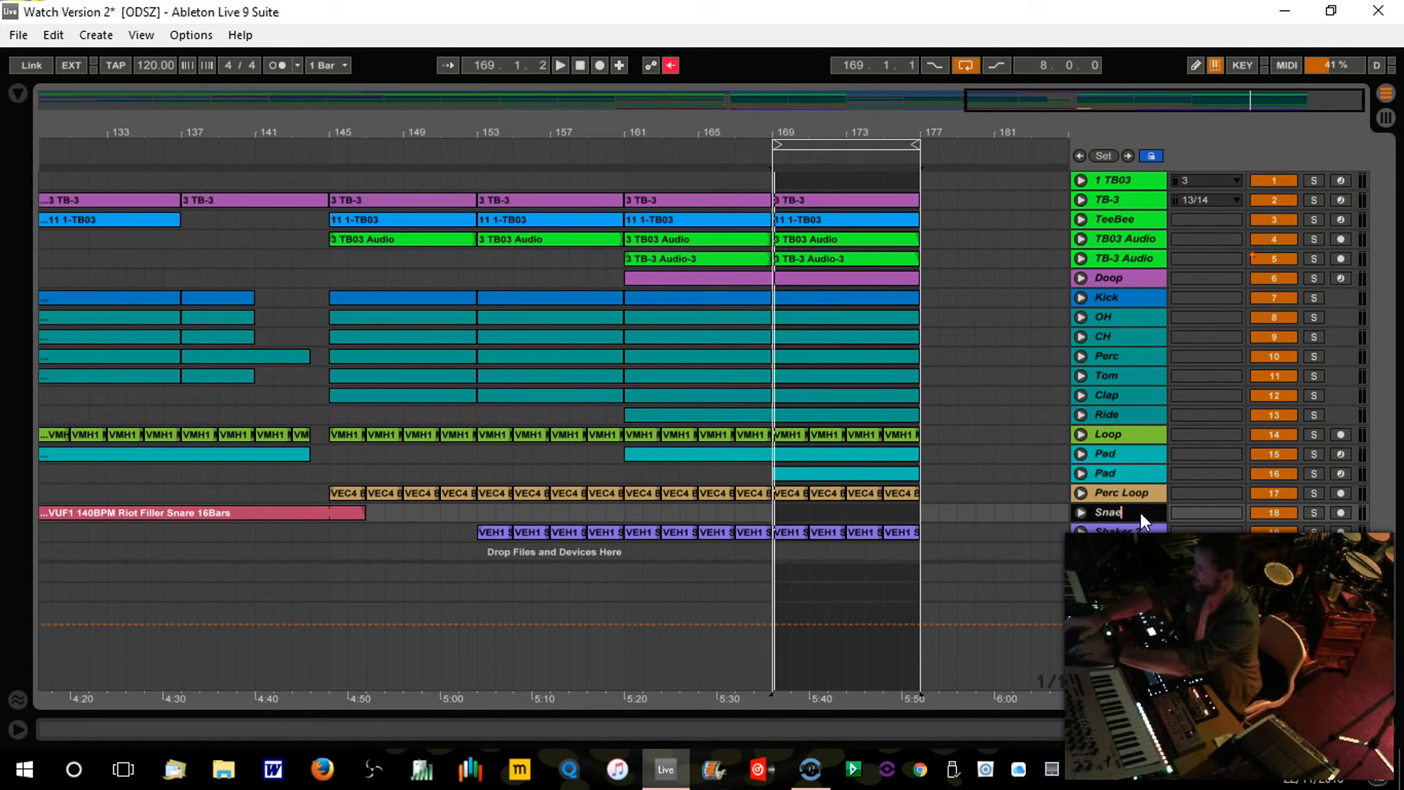
key(BackSpace)
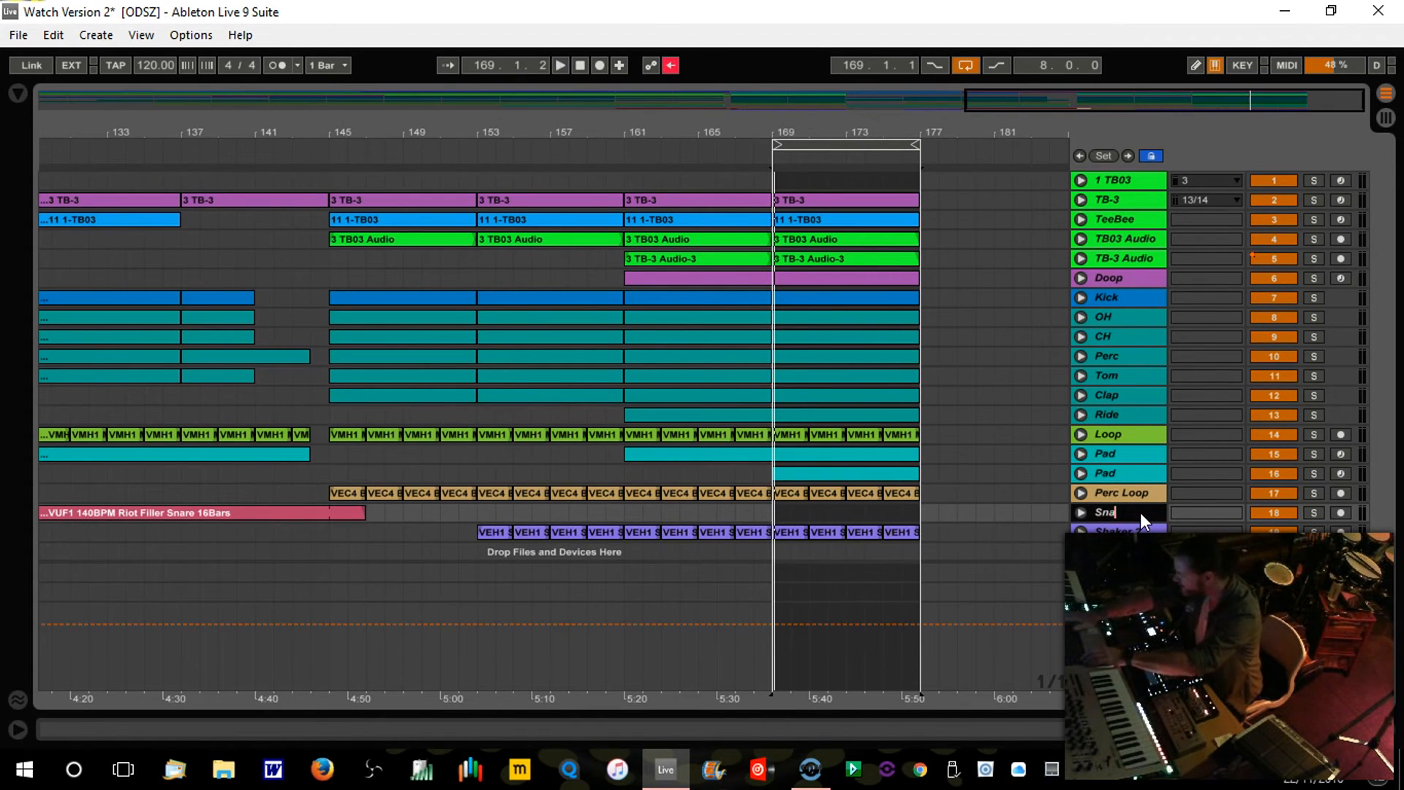
text(re F)
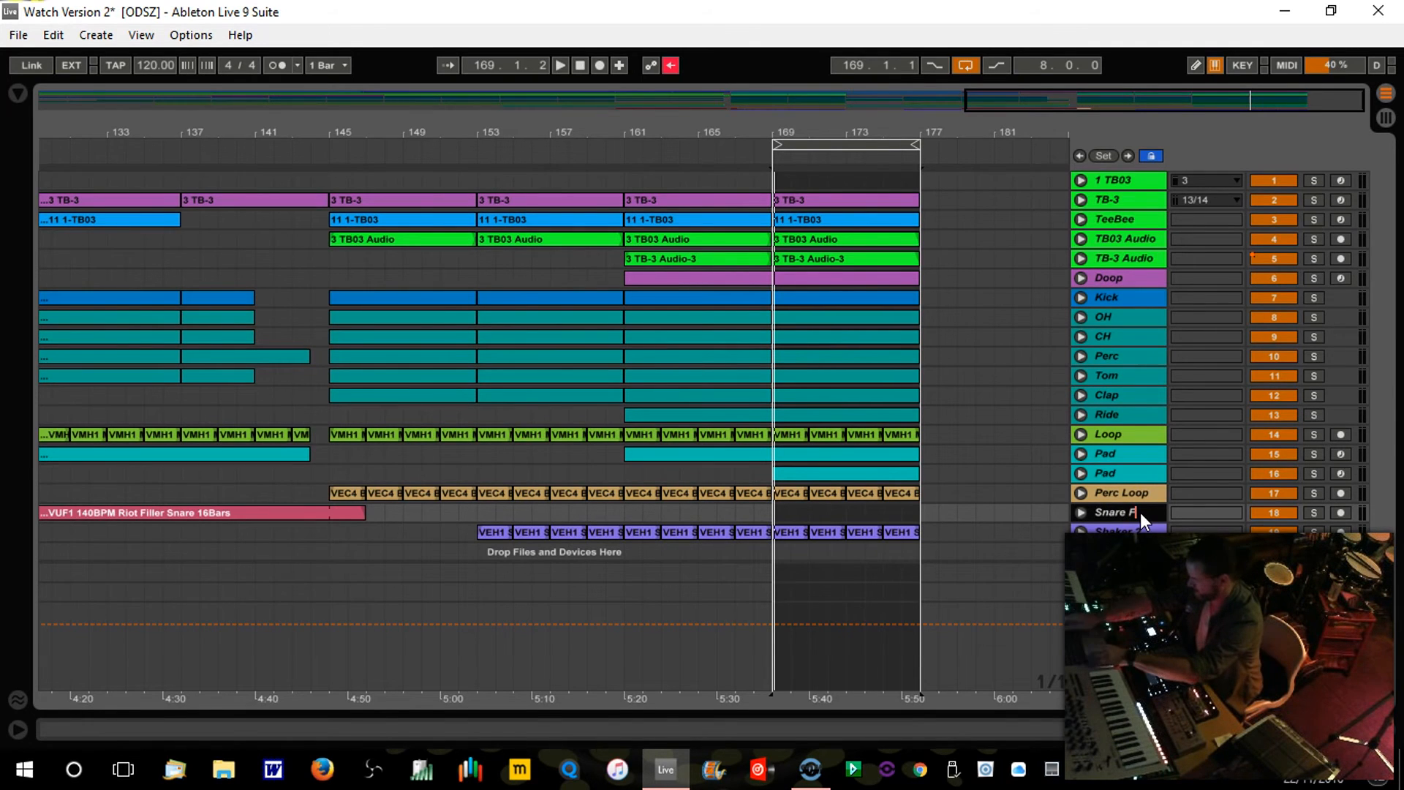
text(ill)
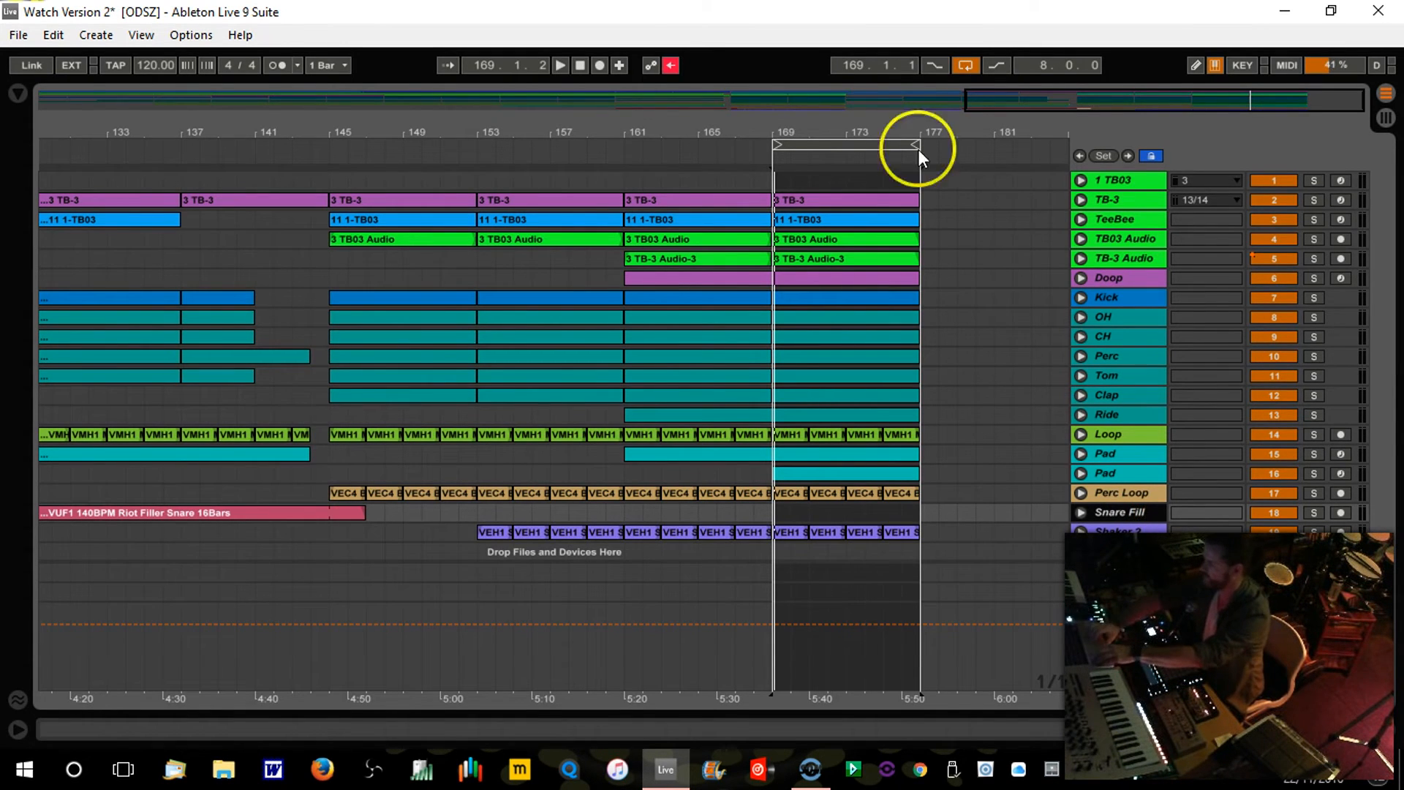
Step: Duplicate the content of all tracks in the looped section from bar 169 to 177 so it continues to bar 185
click(844, 146)
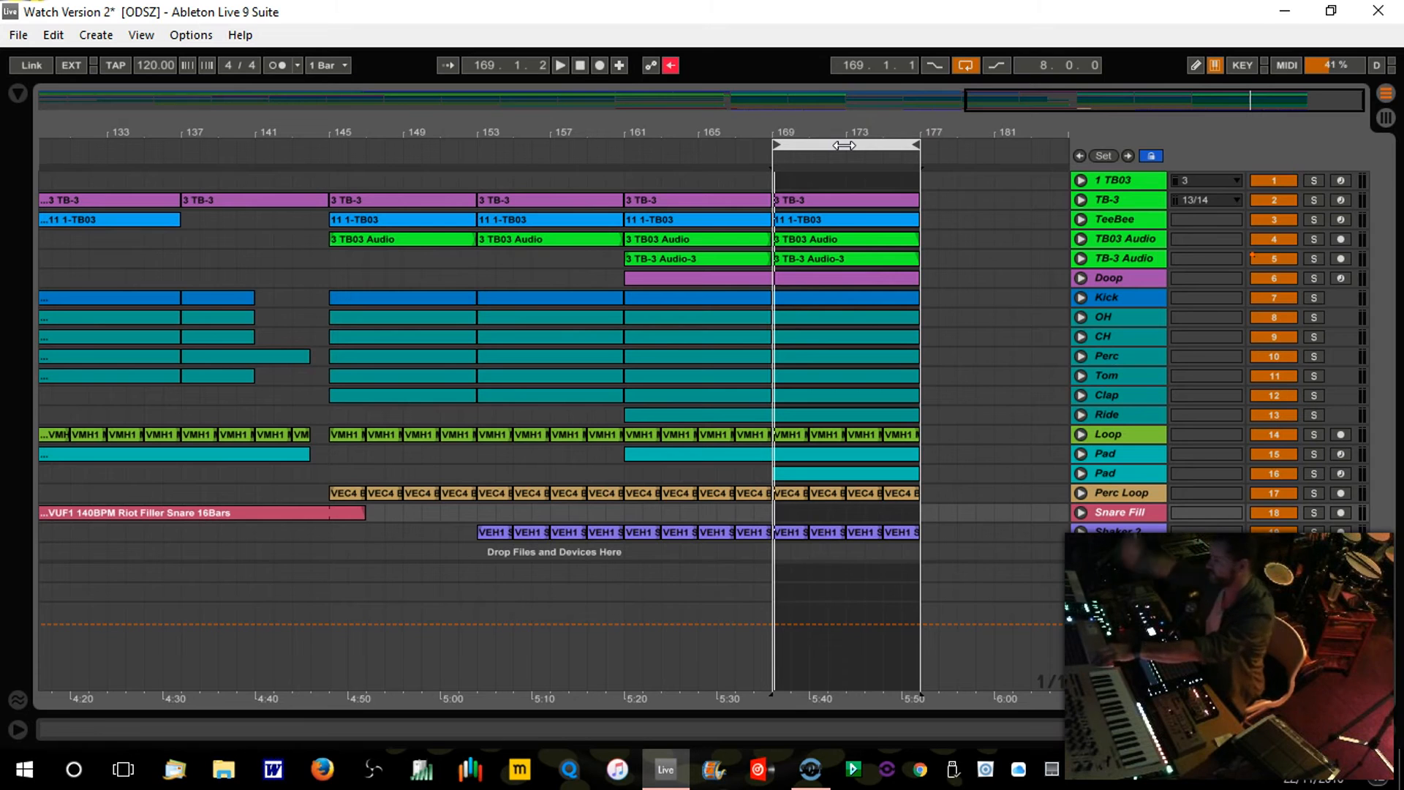
drag(912, 125, 700, 172)
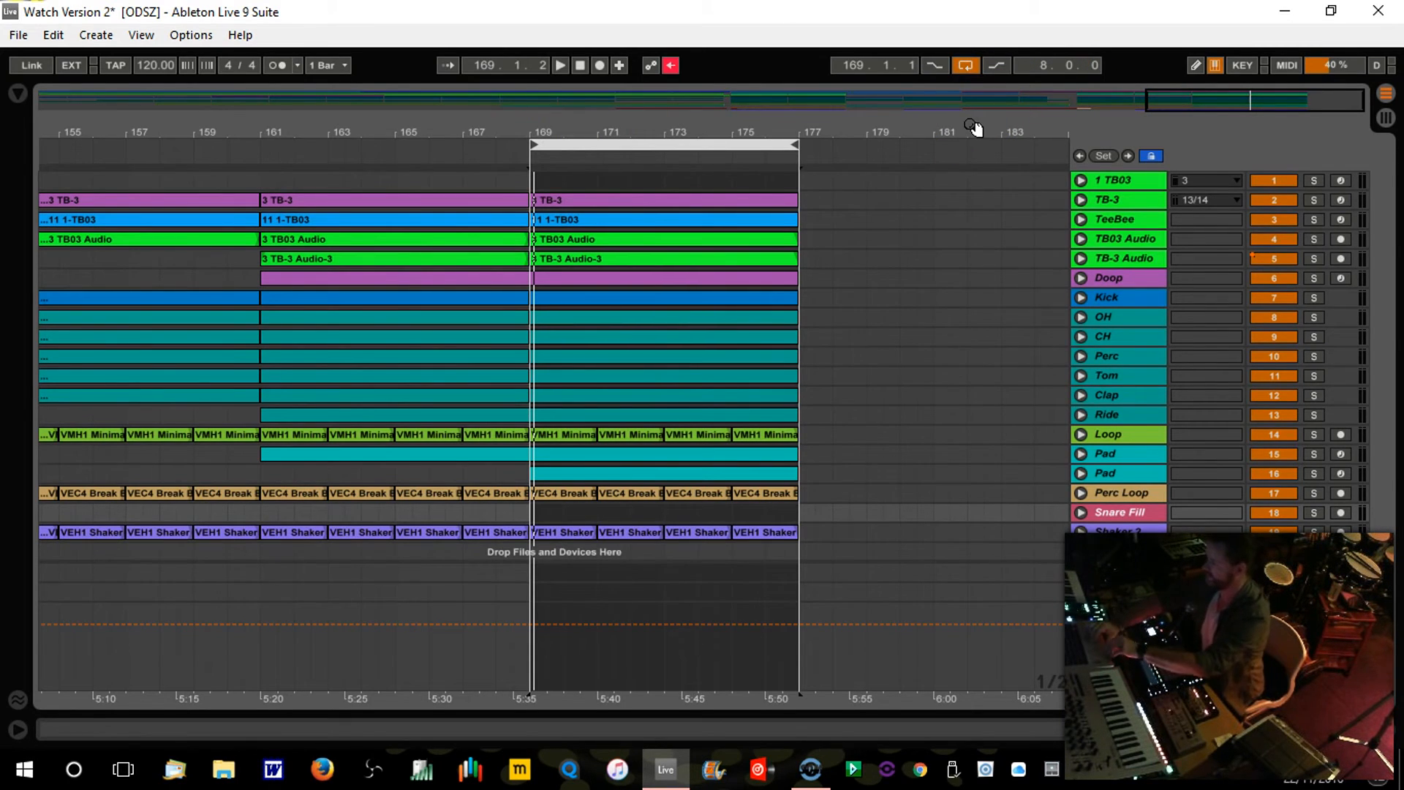
key(ctrl+d)
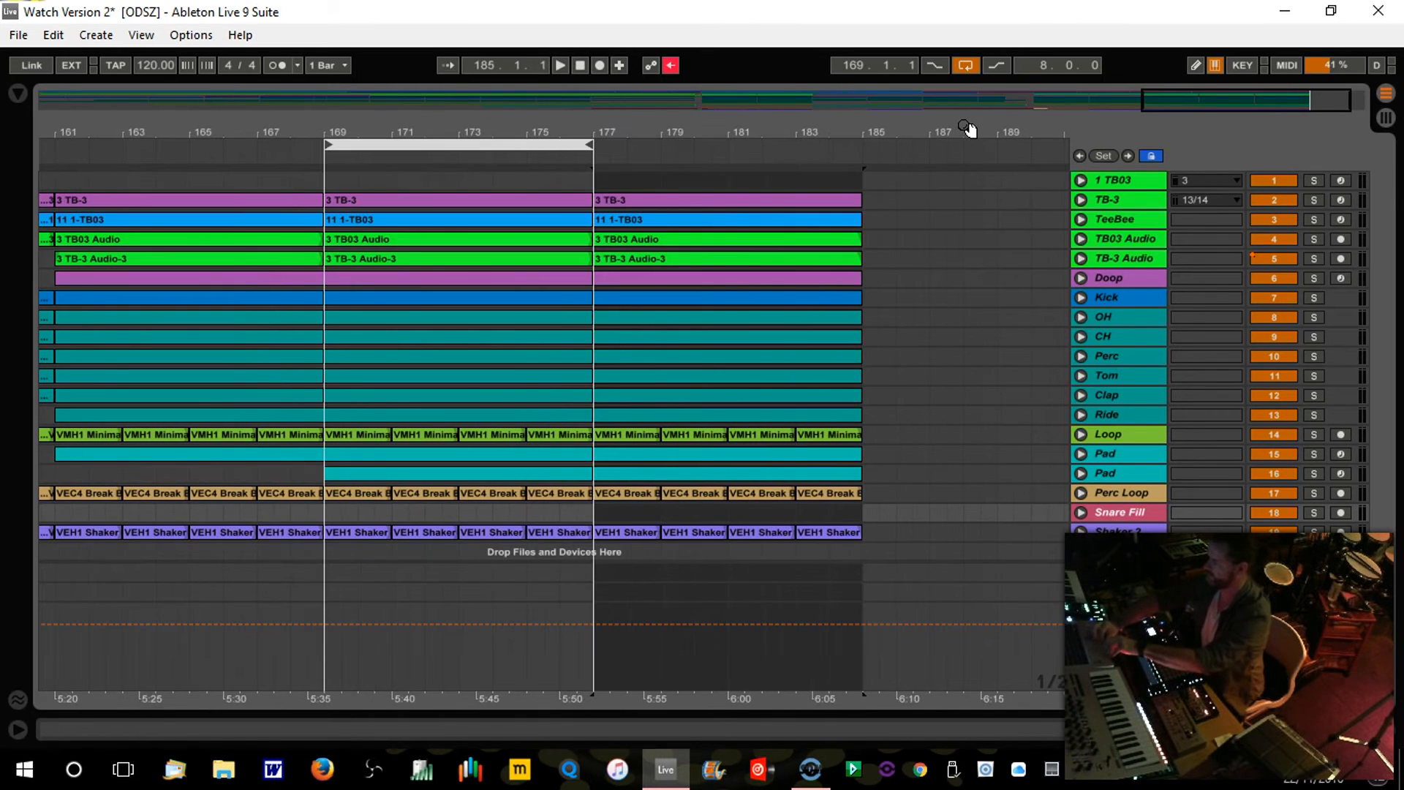
Step: Delete the TB-3 Audio clip and the Ride clip between bars 177 and 185
click(657, 266)
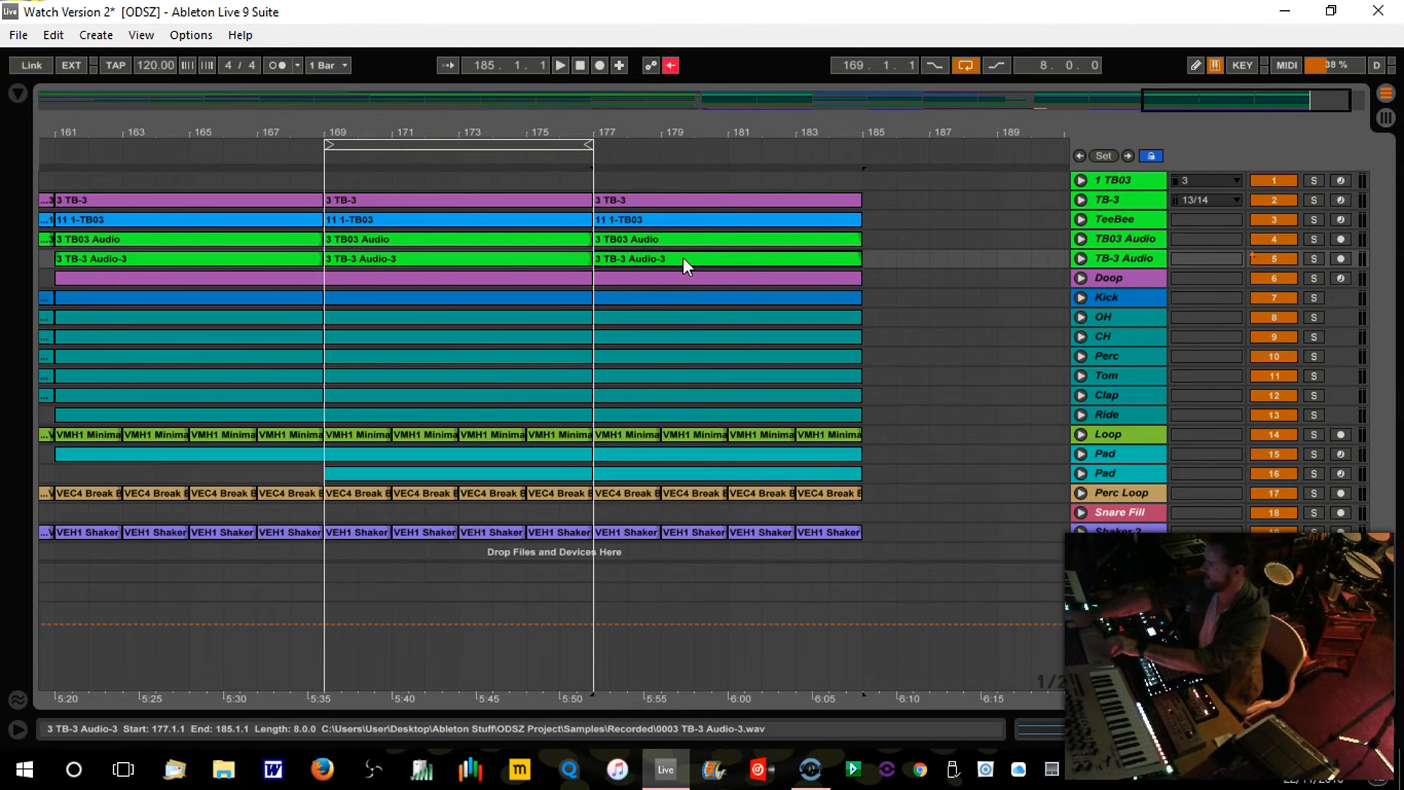
key(Delete)
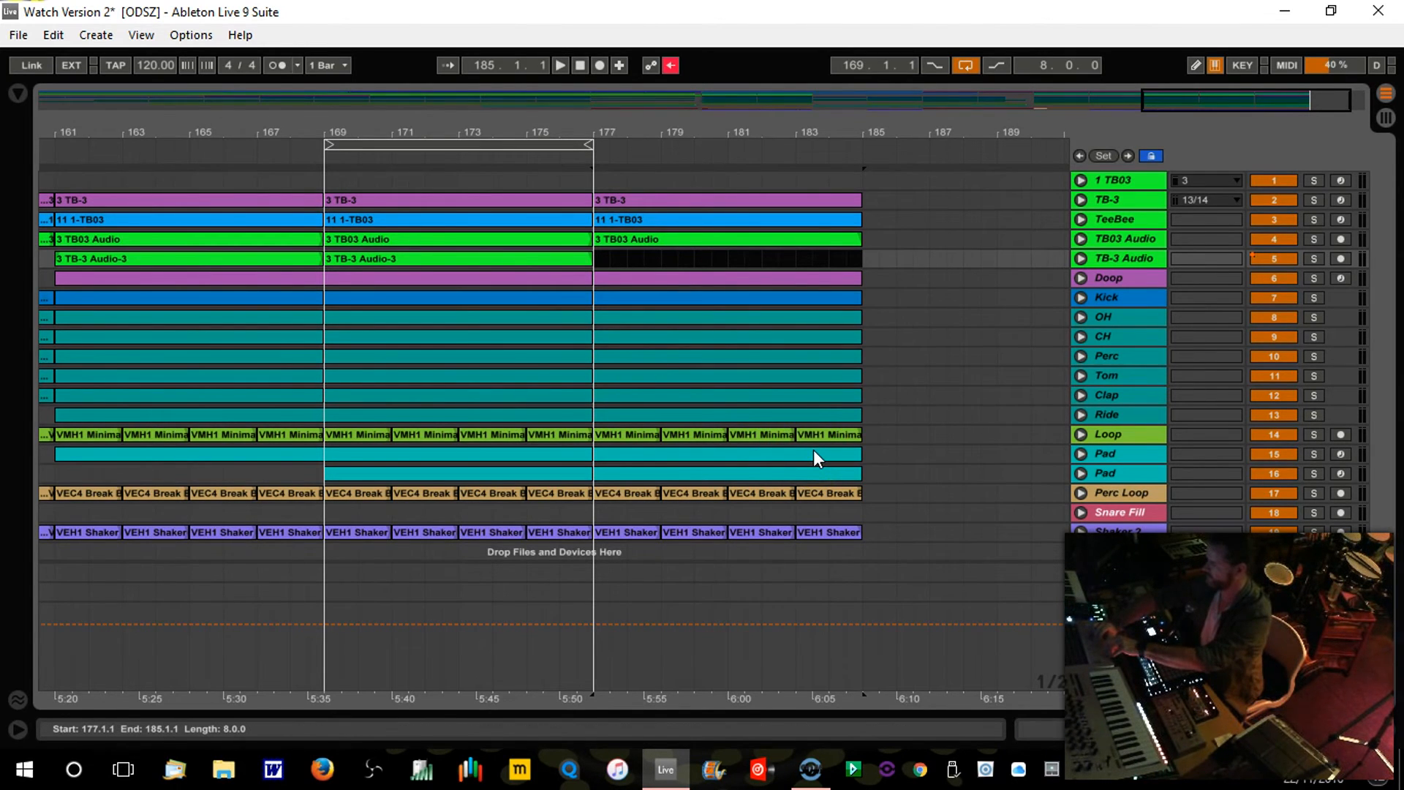
click(747, 411)
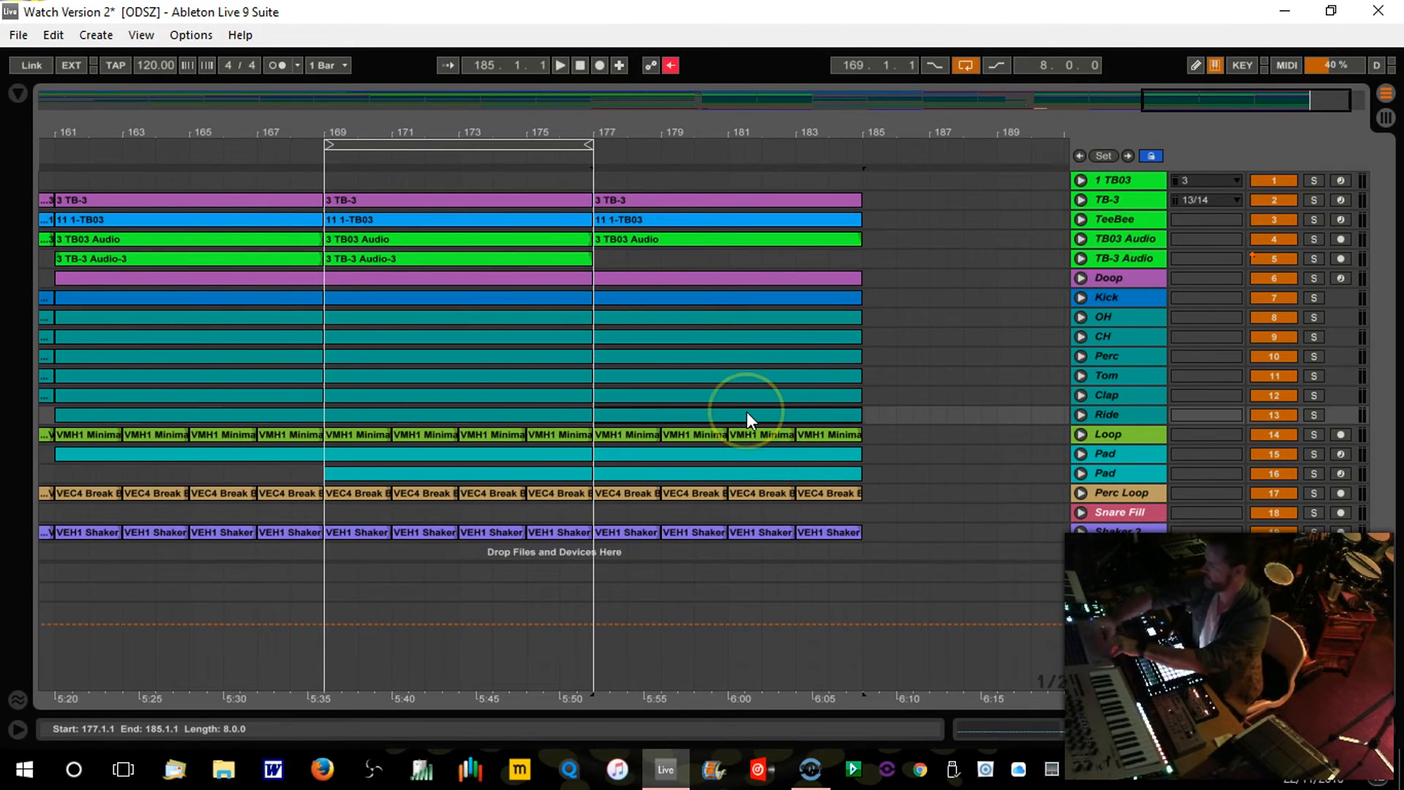
key(Delete)
Step: Switch off arrangement looping and play back the transition from bar 176 into the section at bar 177
click(566, 157)
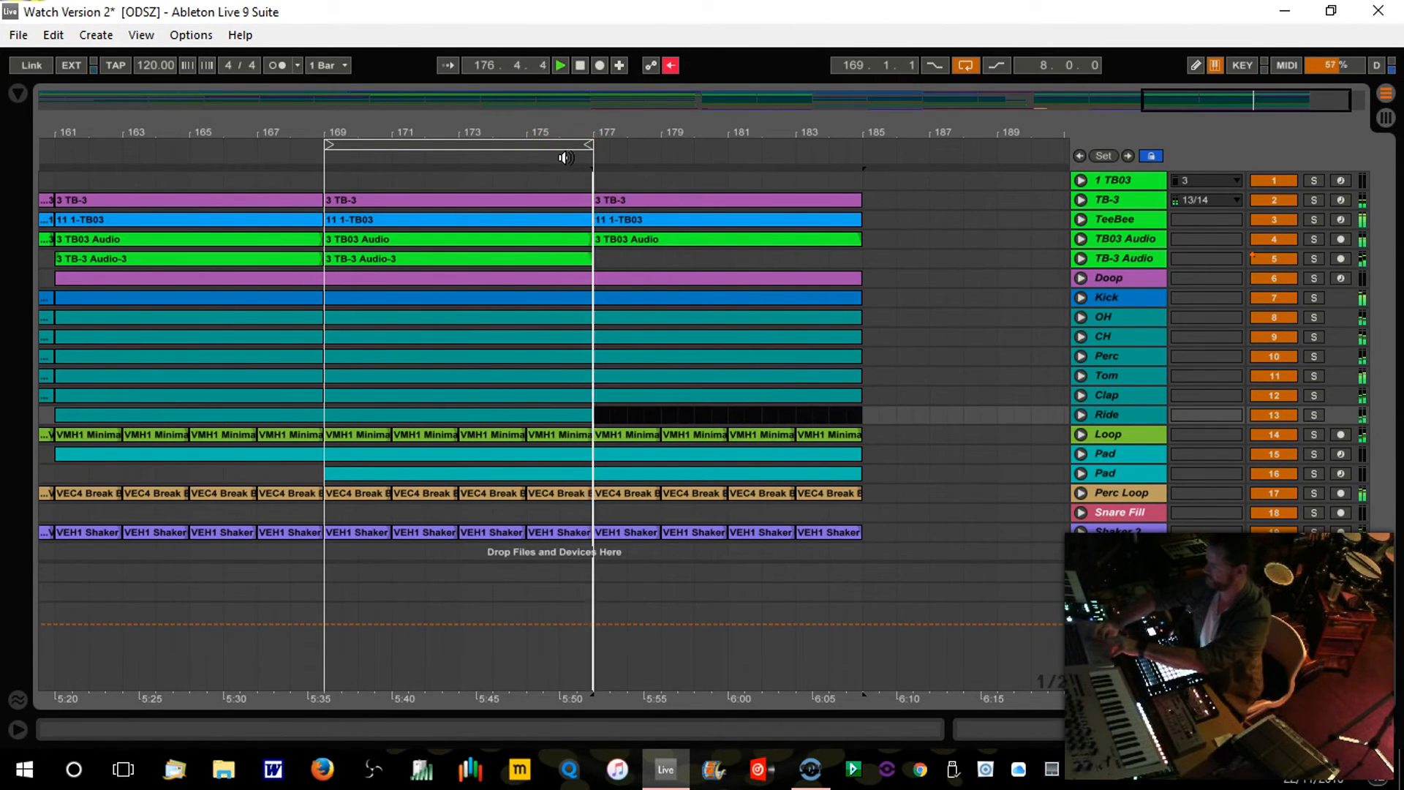
click(964, 65)
click(561, 156)
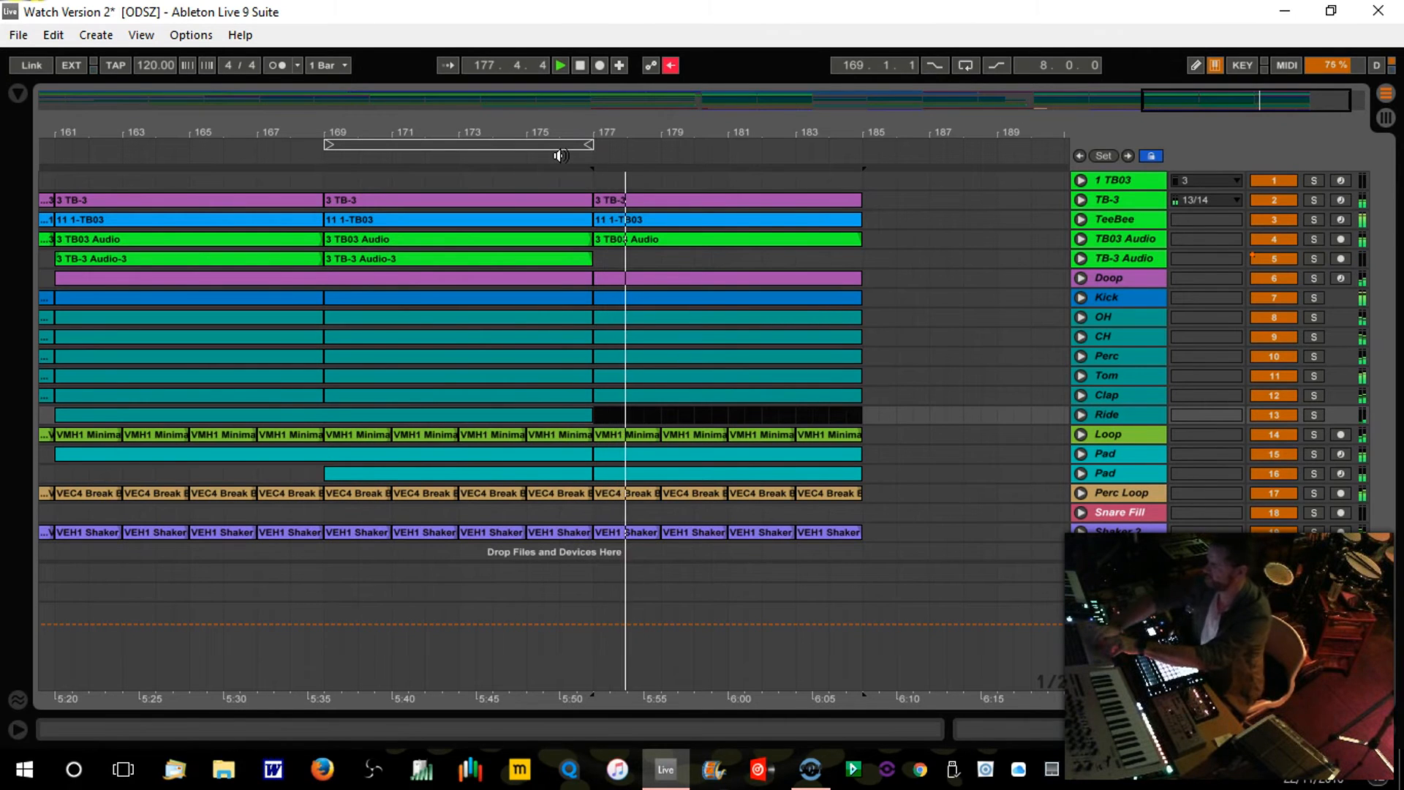
drag(741, 132, 737, 138)
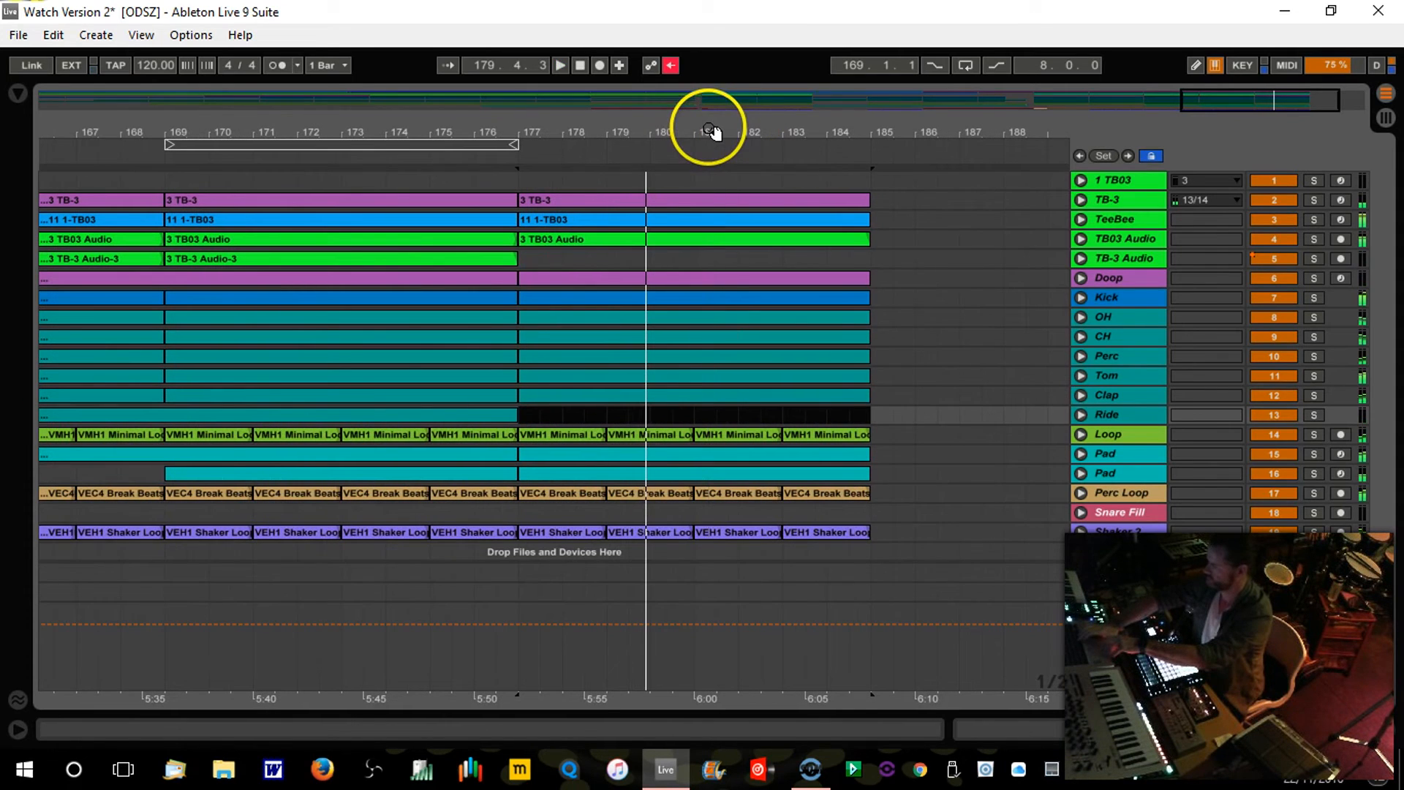
key(space)
Step: Delete the four shaker loop clips between bars 177 and 185 and play back the transition into bar 177
click(557, 534)
key(Delete)
click(658, 531)
key(Delete)
click(757, 532)
click(813, 533)
key(Delete)
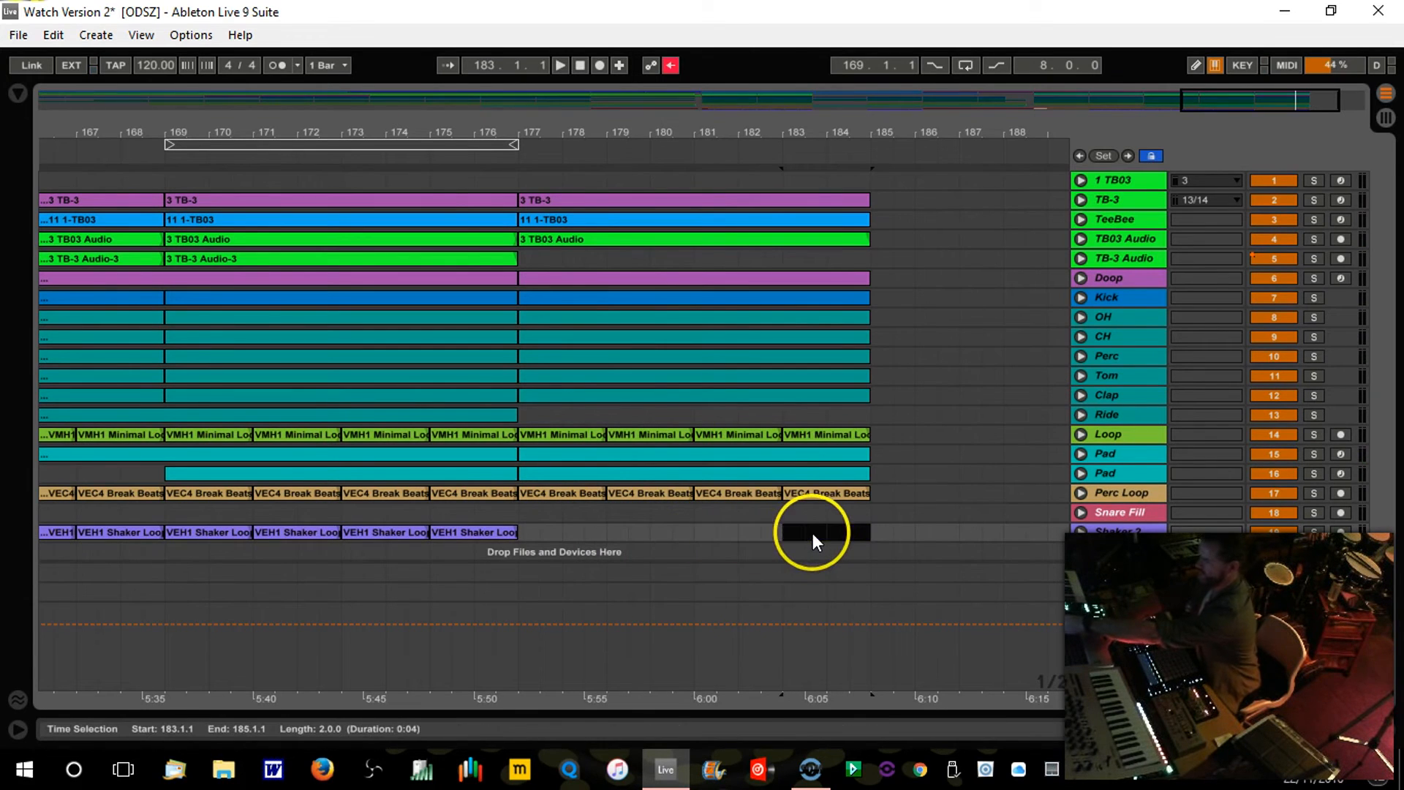
click(470, 162)
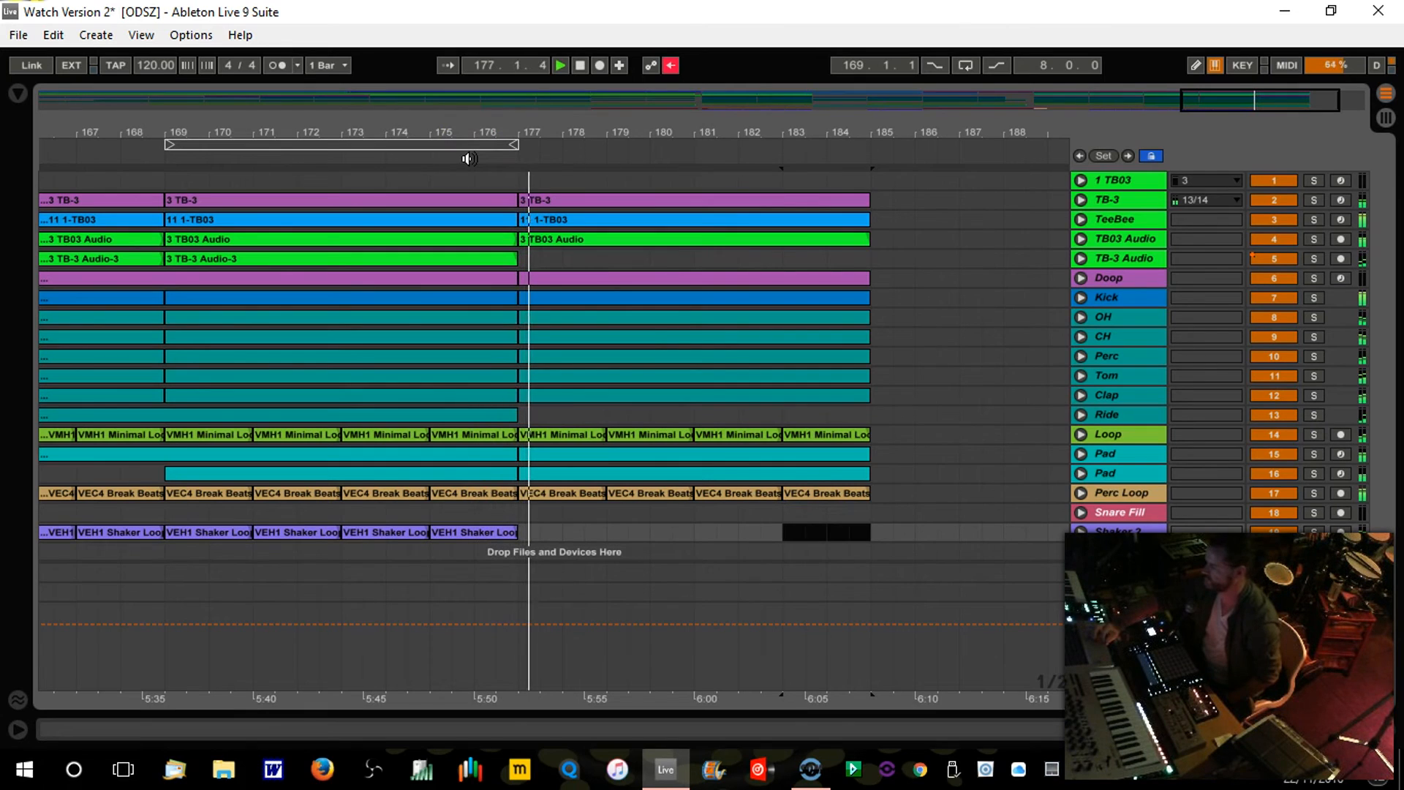
drag(589, 129, 585, 126)
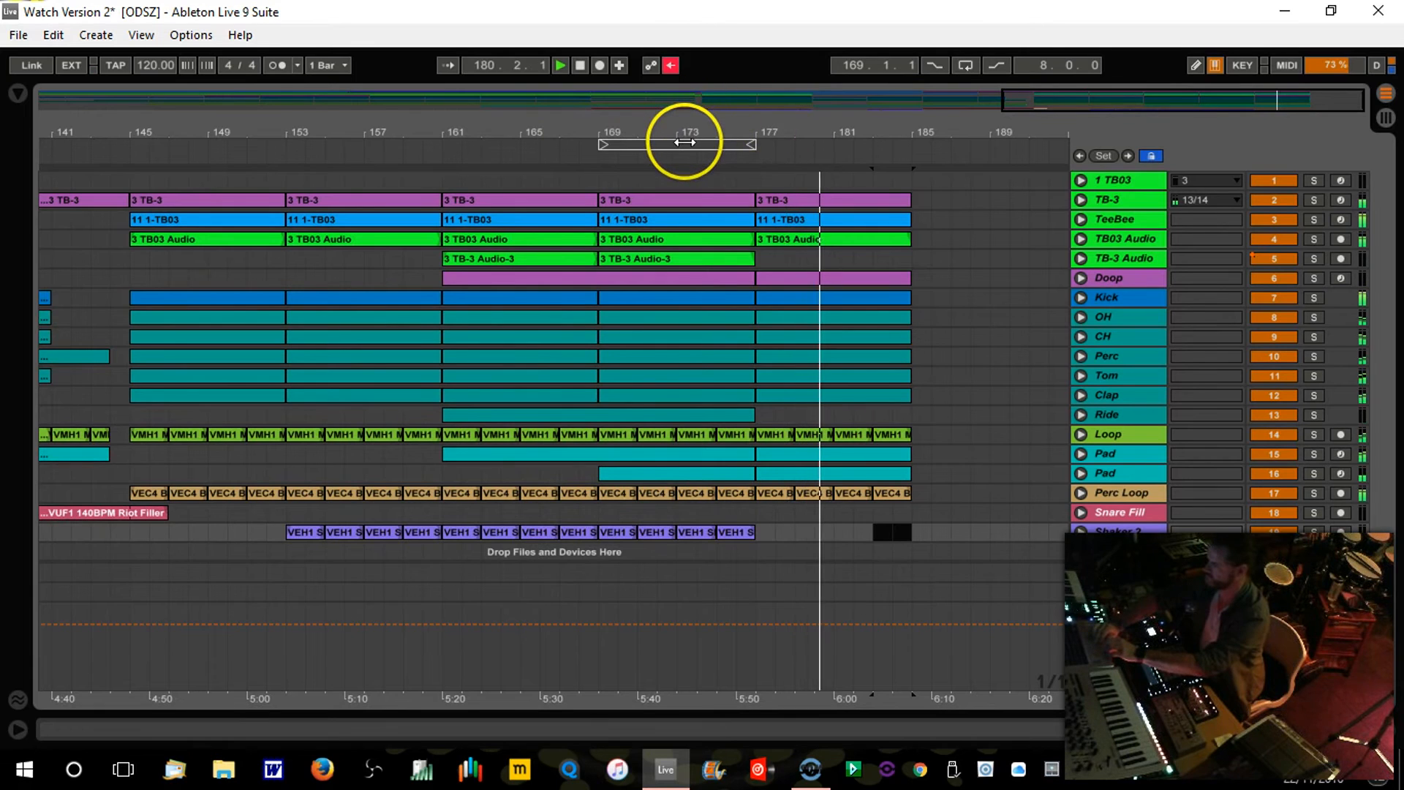
Step: Move the loop region to bars 177 to 185 and duplicate that section's content on all tracks up to bar 193
mouse_move(690, 144)
mouse_down()
mouse_move(846, 151)
mouse_move(868, 119)
mouse_move(852, 132)
mouse_move(713, 128)
mouse_up()
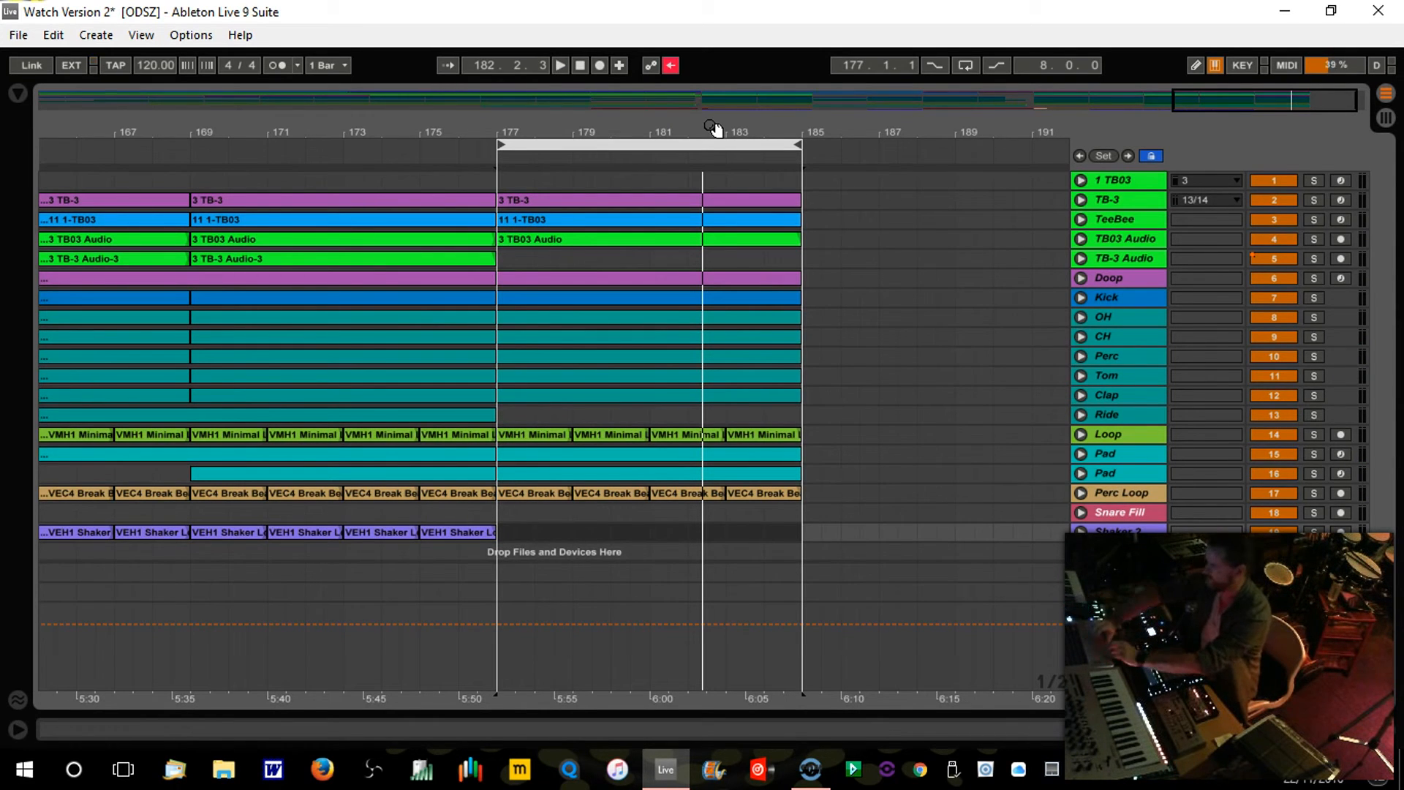
click(697, 145)
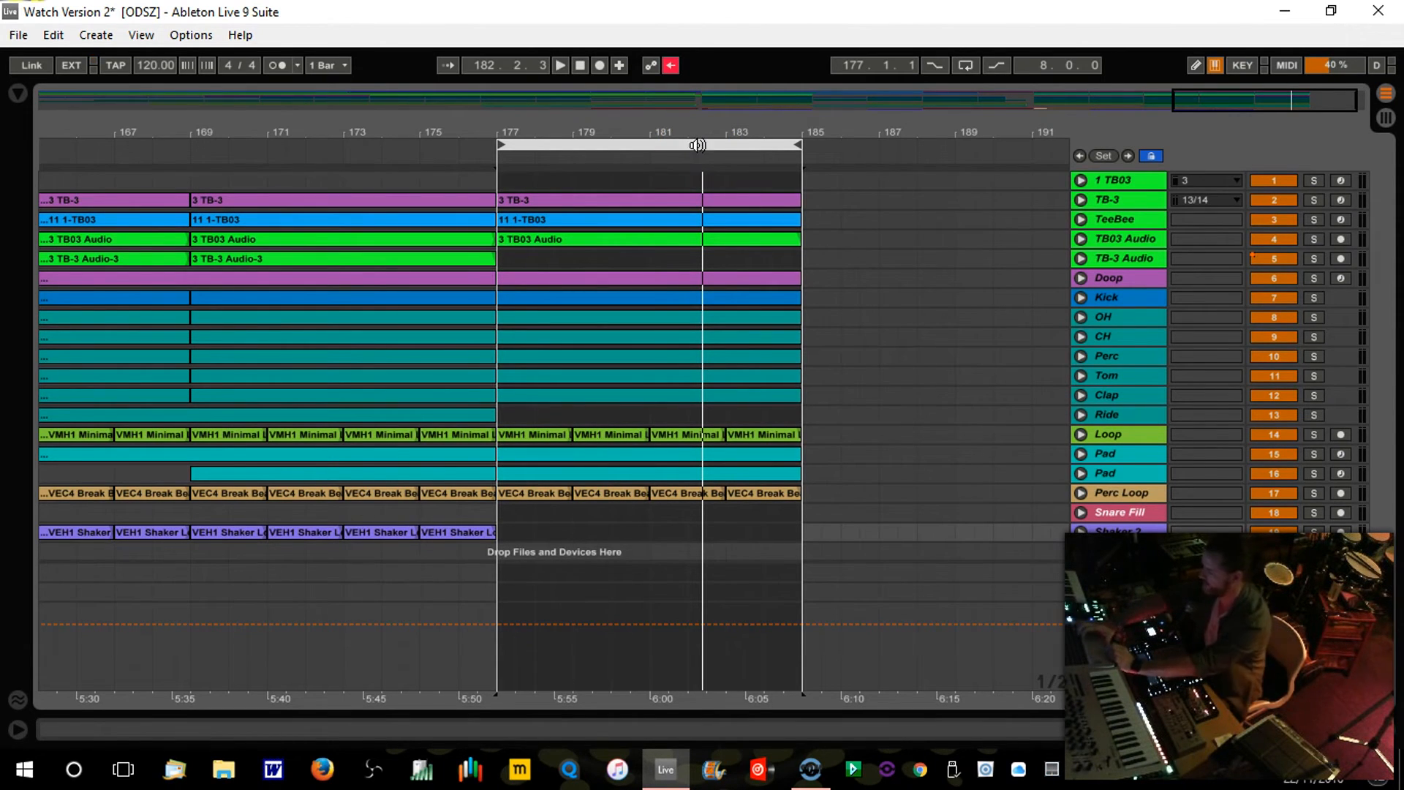
key(ctrl+d)
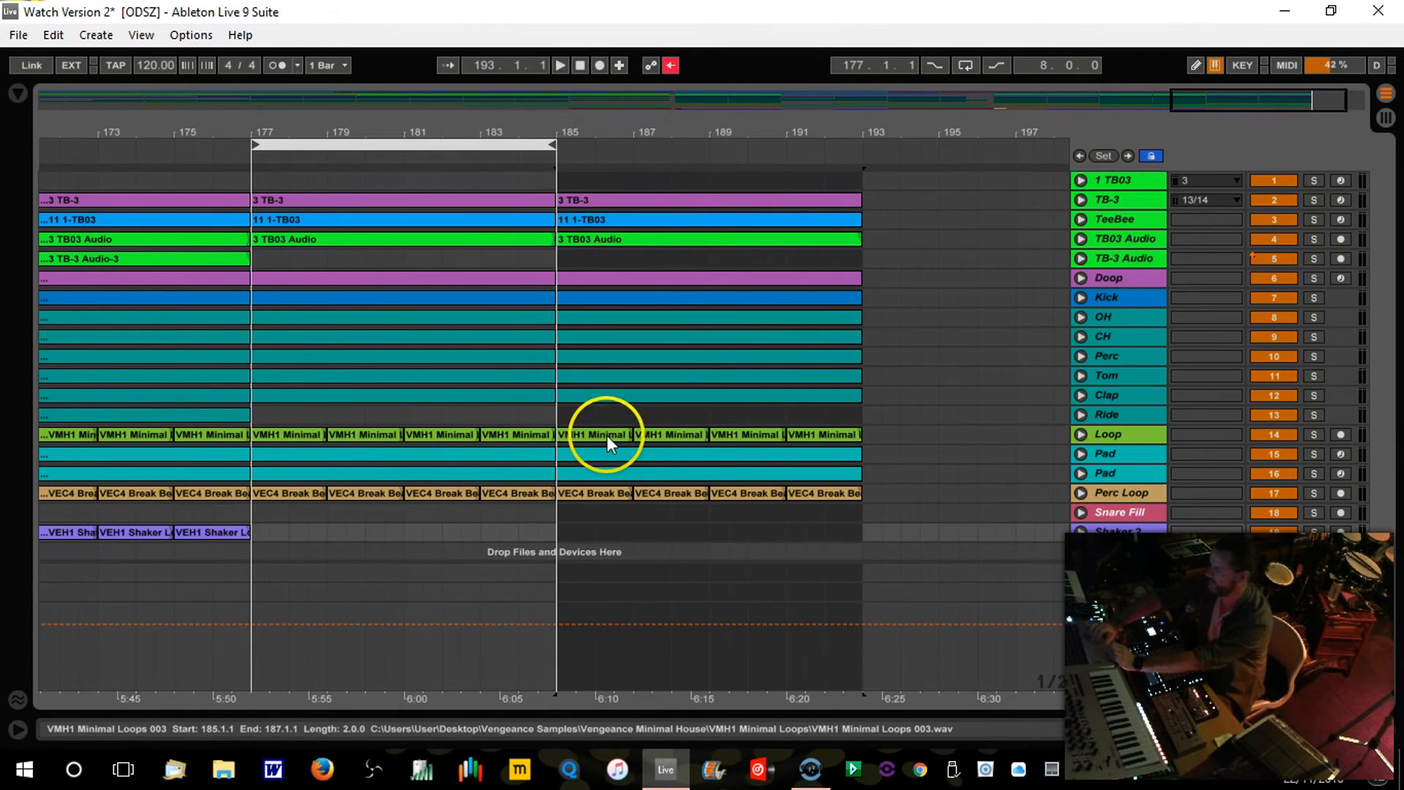
Step: Delete both Pad clips and the Perc Loop clips between bars 185 and 193
click(615, 473)
drag(616, 471, 628, 454)
key(Delete)
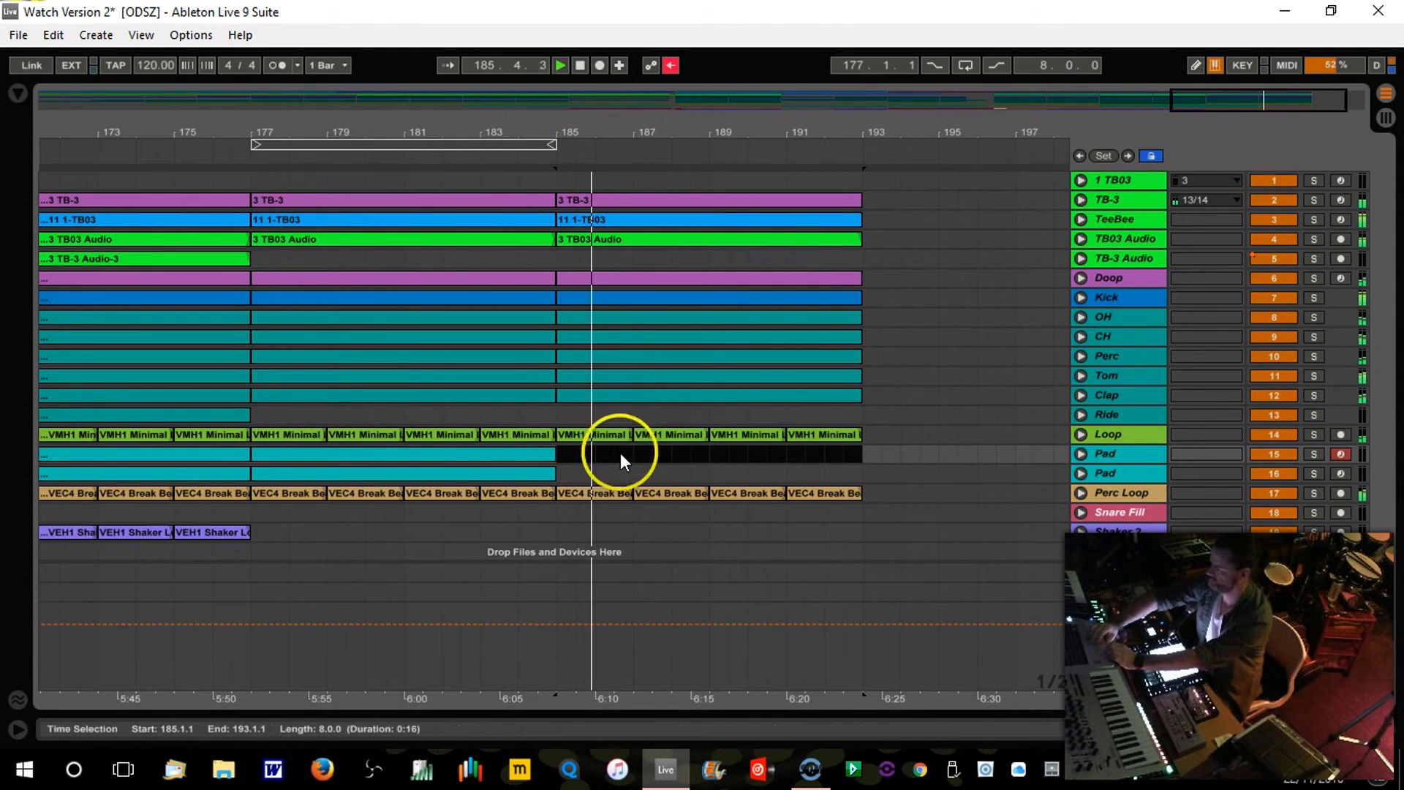
click(610, 490)
key(Delete)
drag(627, 478, 867, 503)
key(Delete)
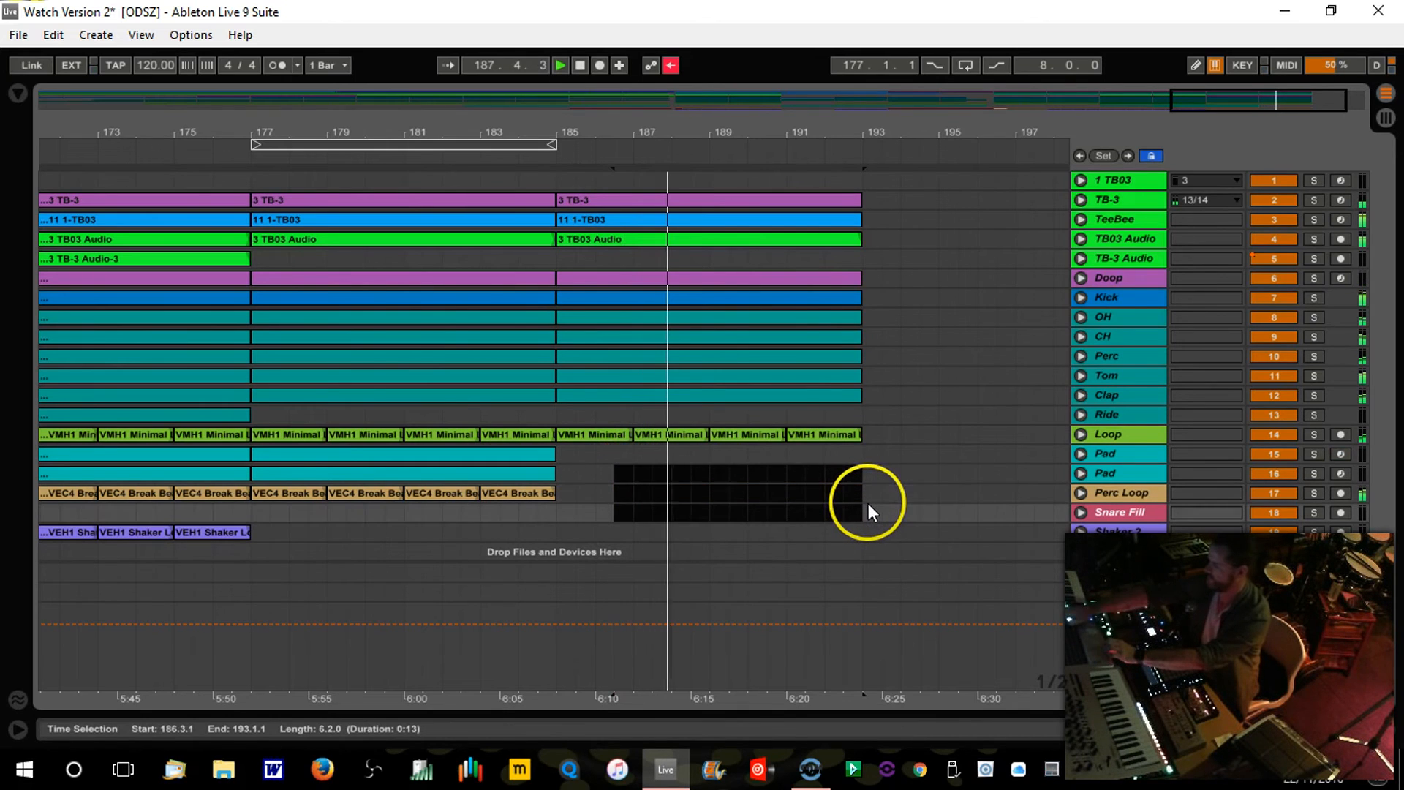
Step: Move the loop region to bars 185 to 193 and duplicate that section's content on all tracks up to bar 201
drag(686, 130, 670, 127)
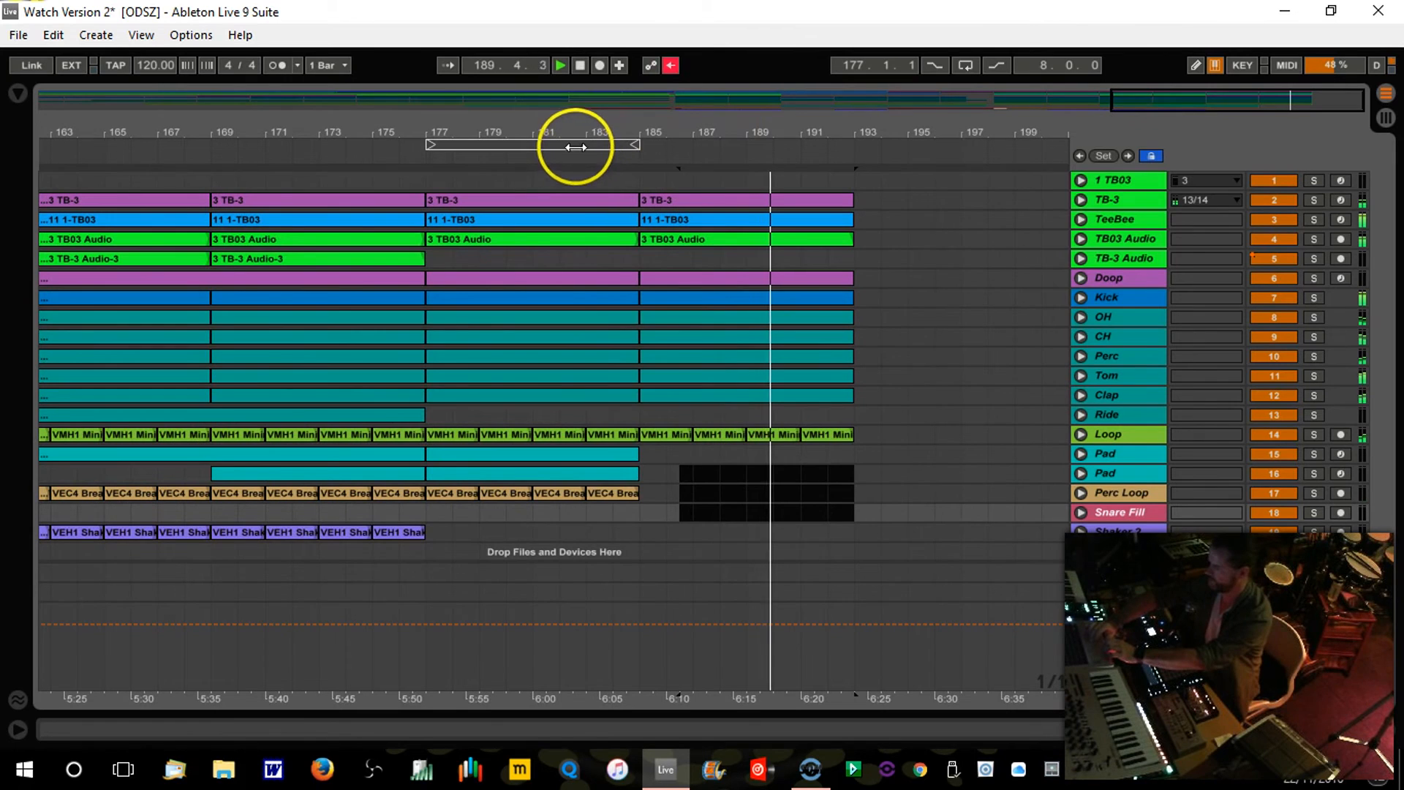
drag(574, 147, 744, 170)
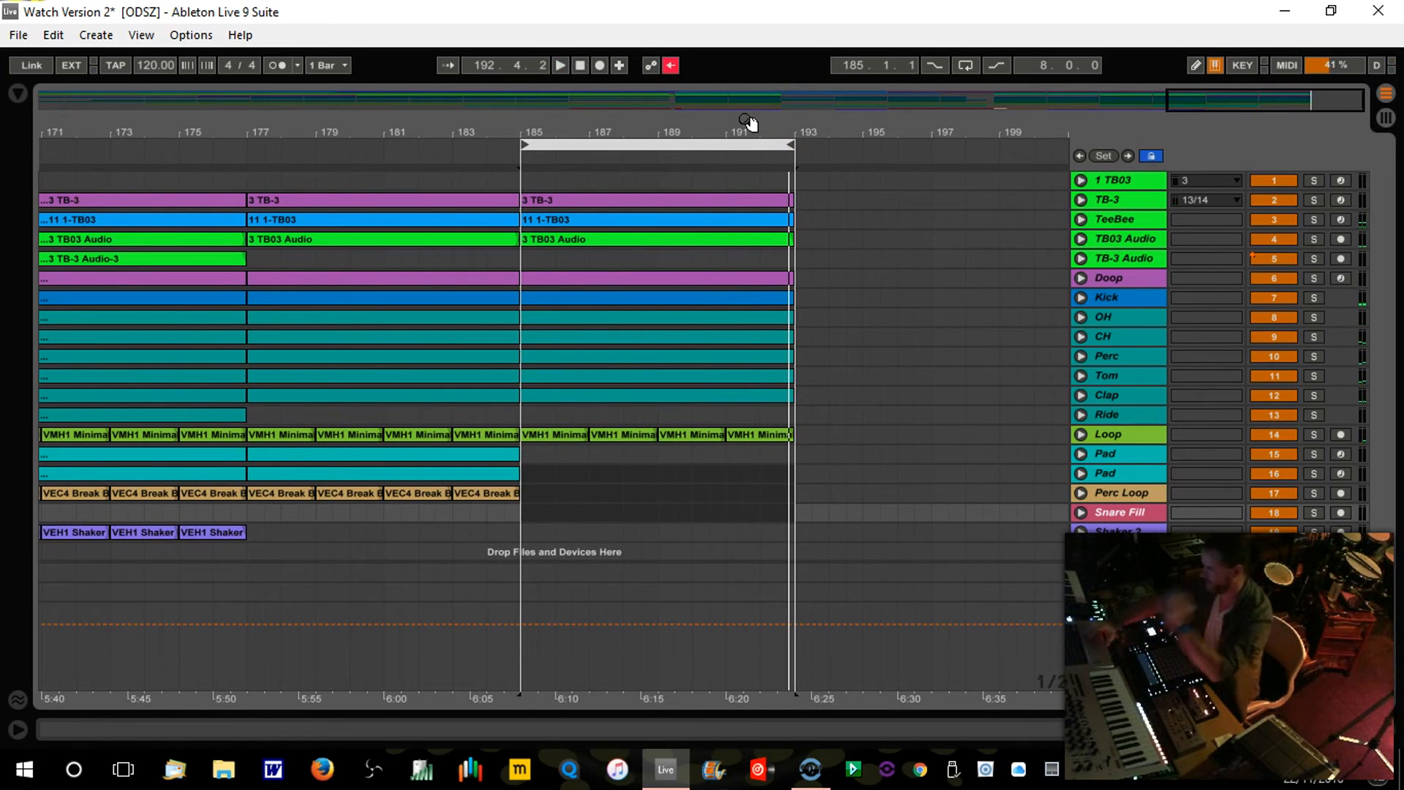
click(716, 148)
key(ctrl+d)
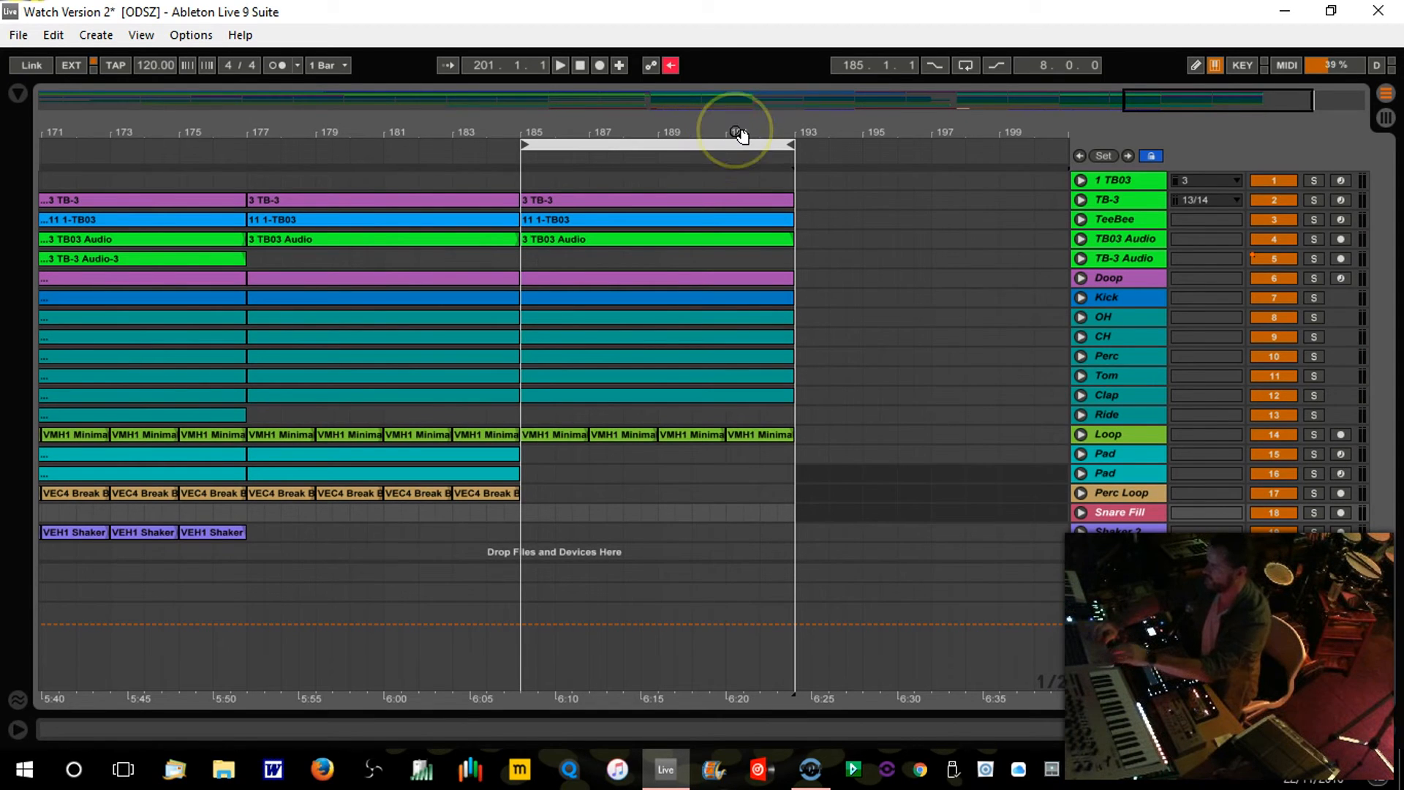
click(730, 141)
click(714, 146)
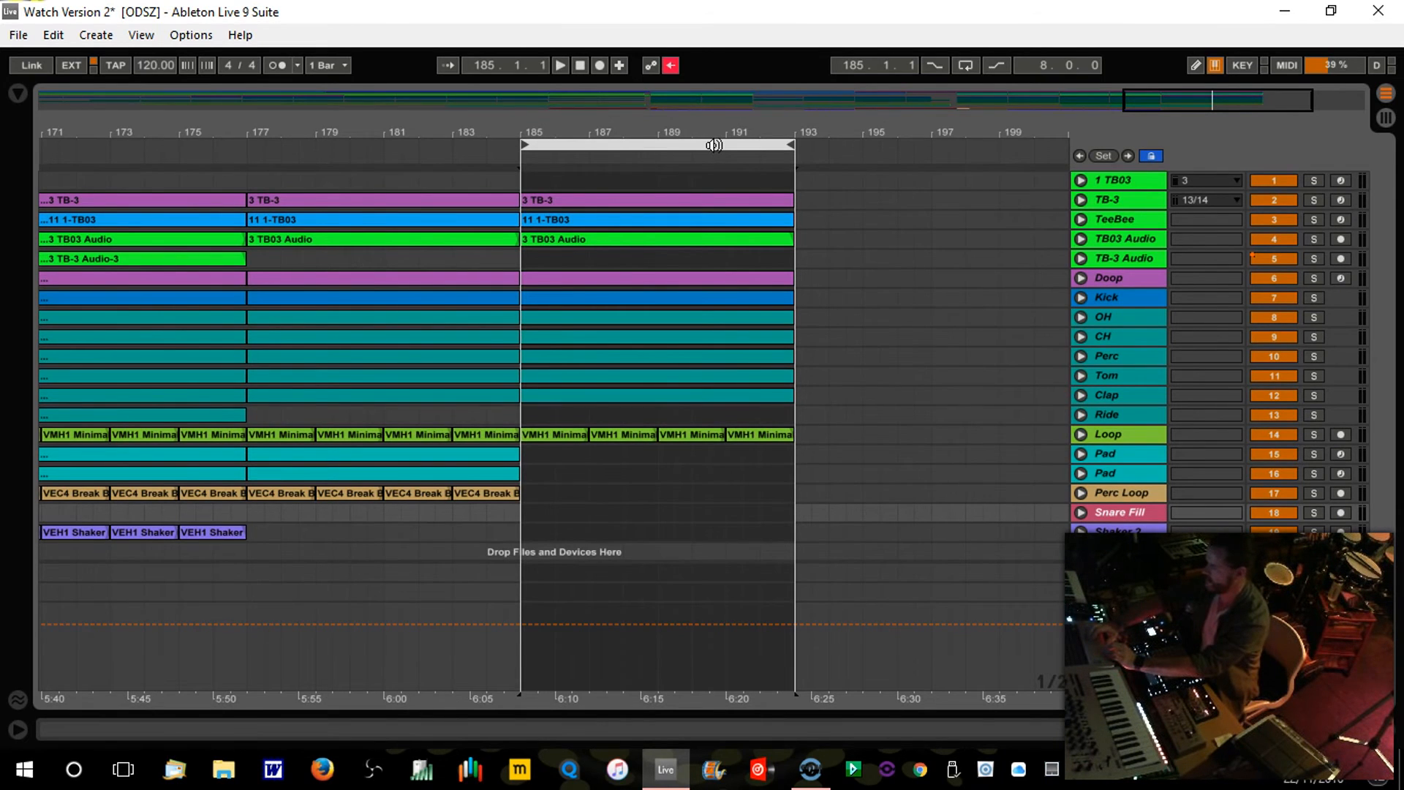
key(ctrl+d)
Step: Delete the Loop track's clips and the TB03 Audio clip between bars 193 and 201, and play back the transition into bar 193
click(752, 346)
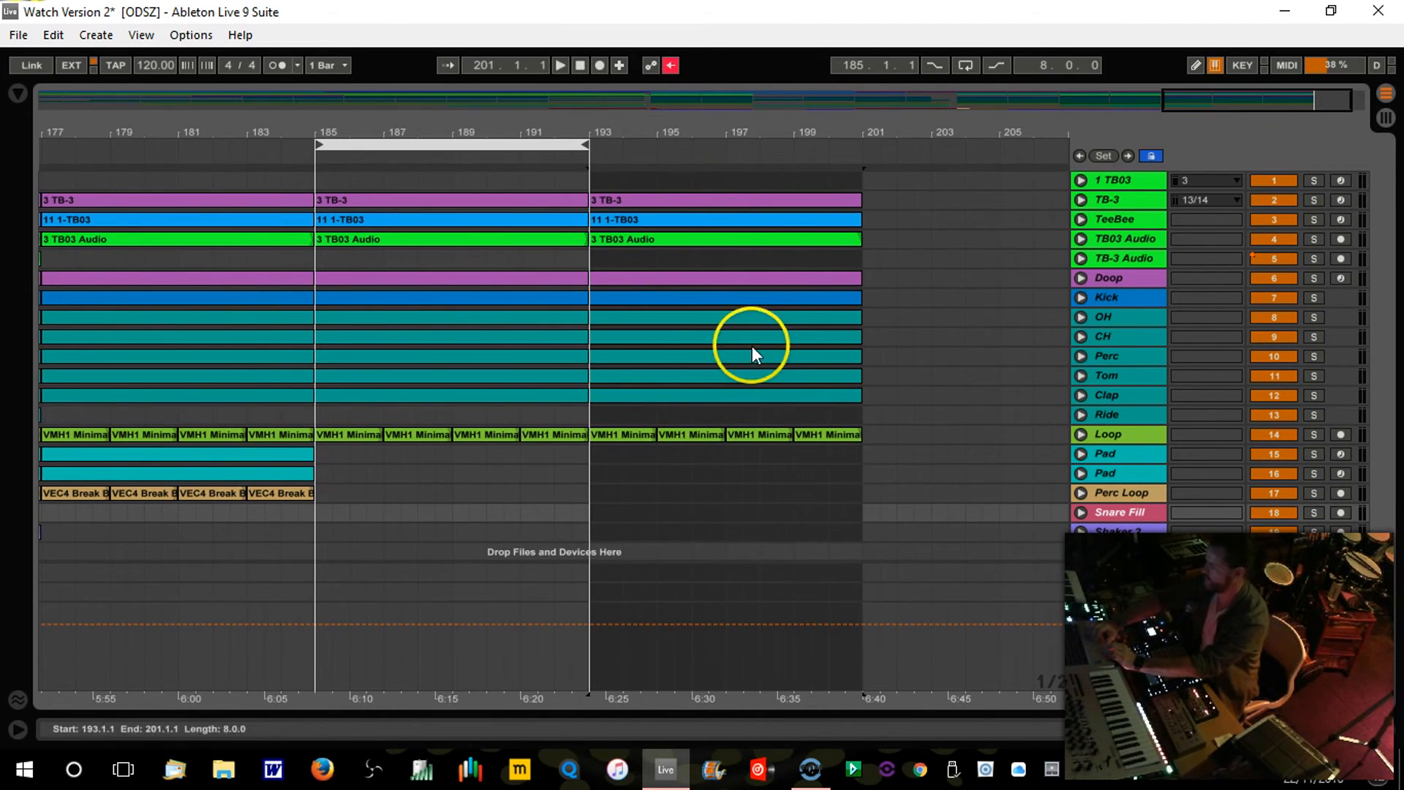
click(813, 430)
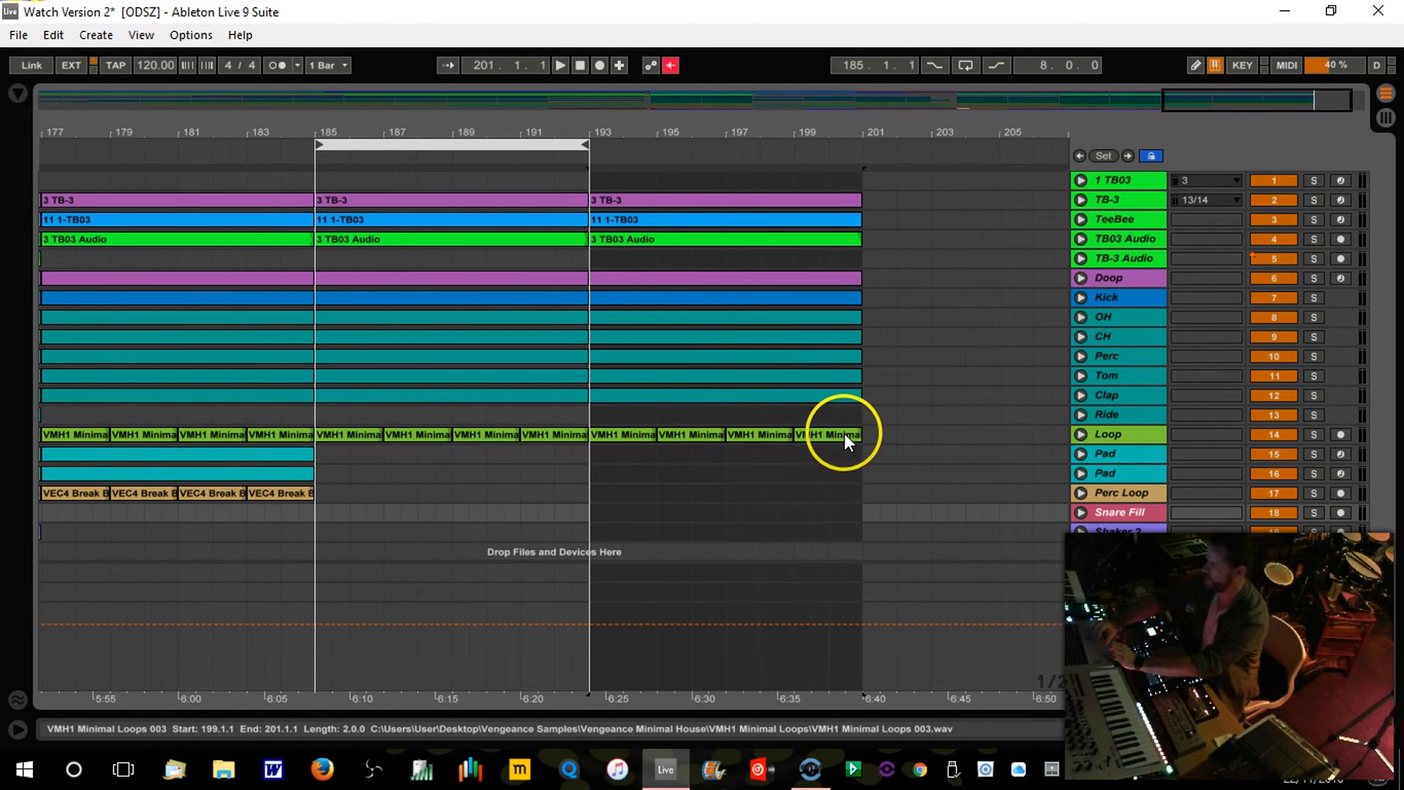
click(843, 433)
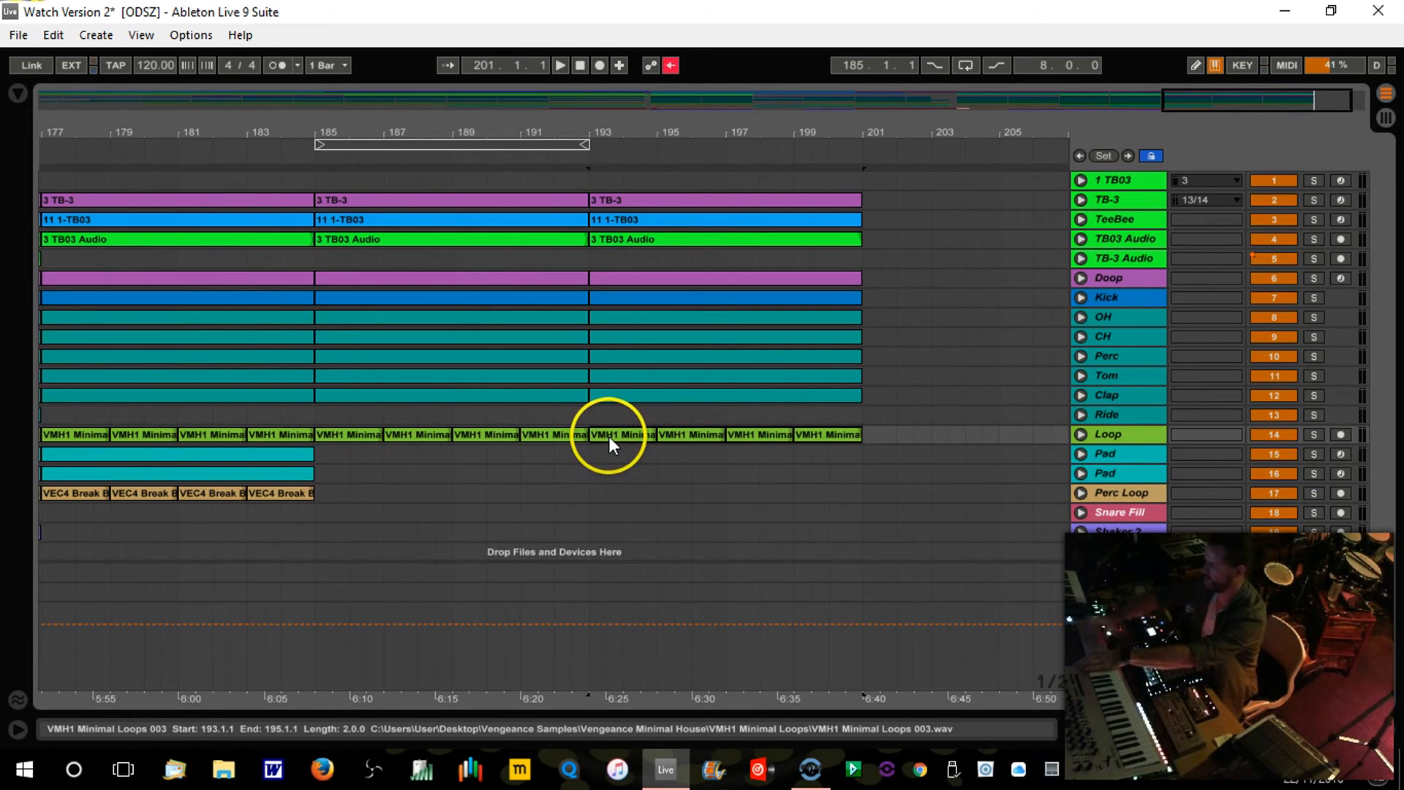
key(Delete)
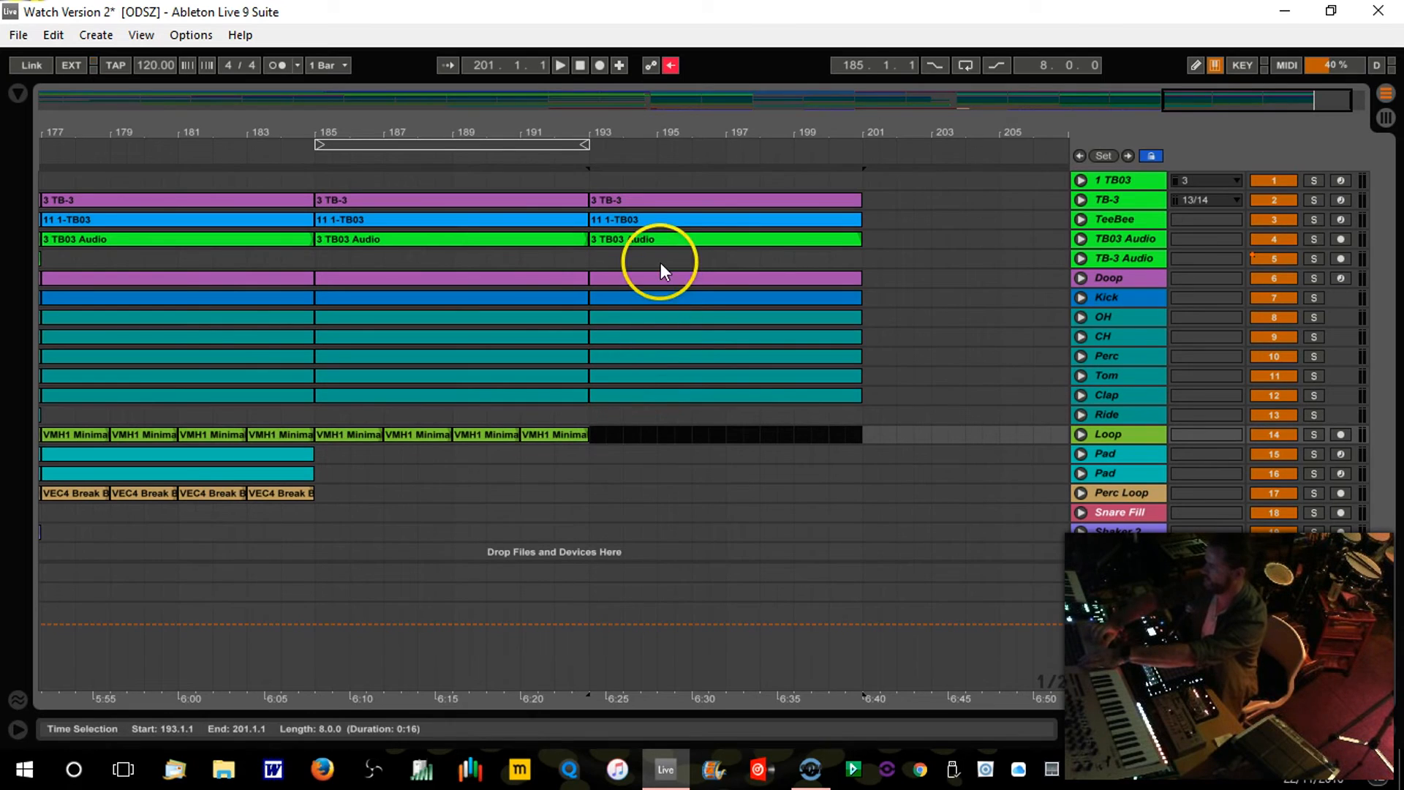
click(654, 240)
key(Delete)
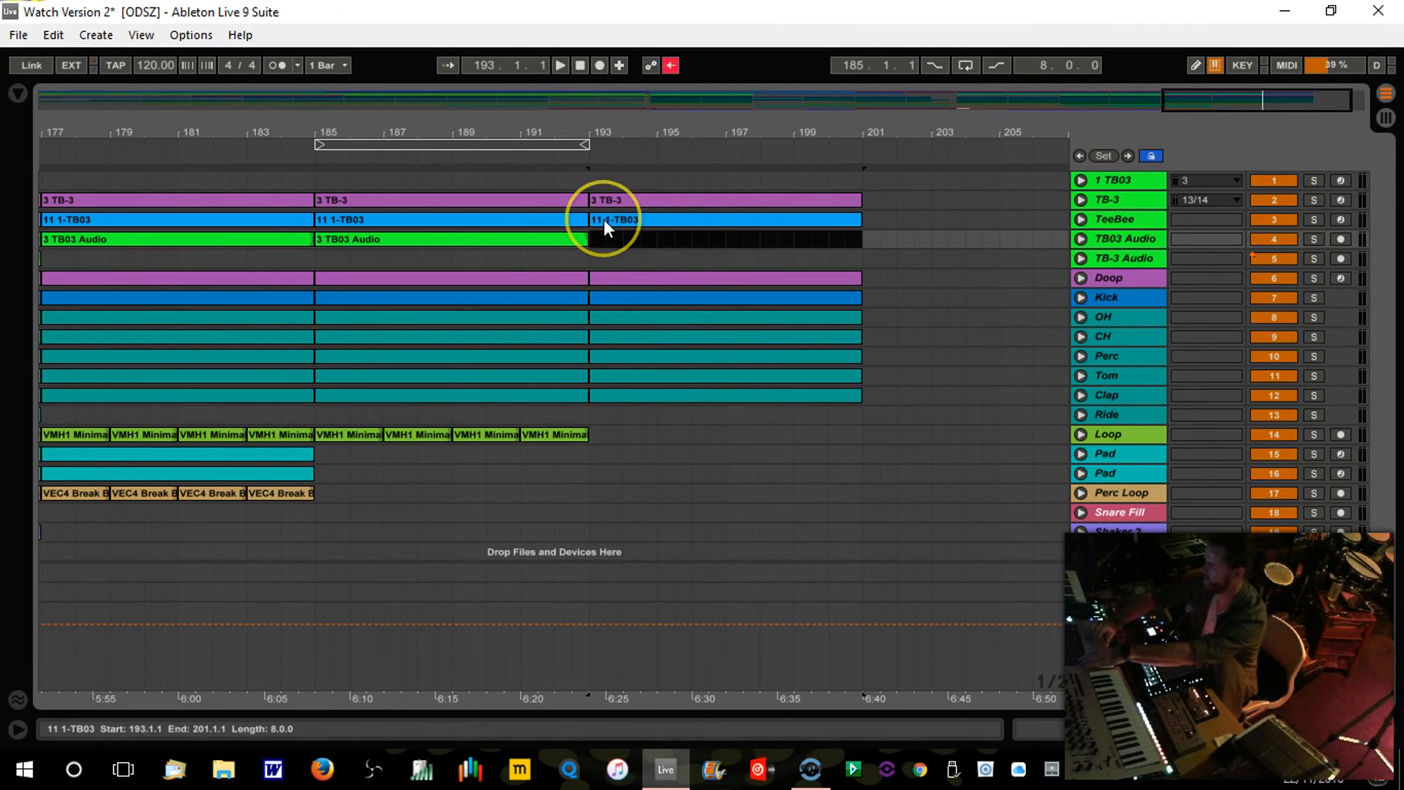
click(565, 159)
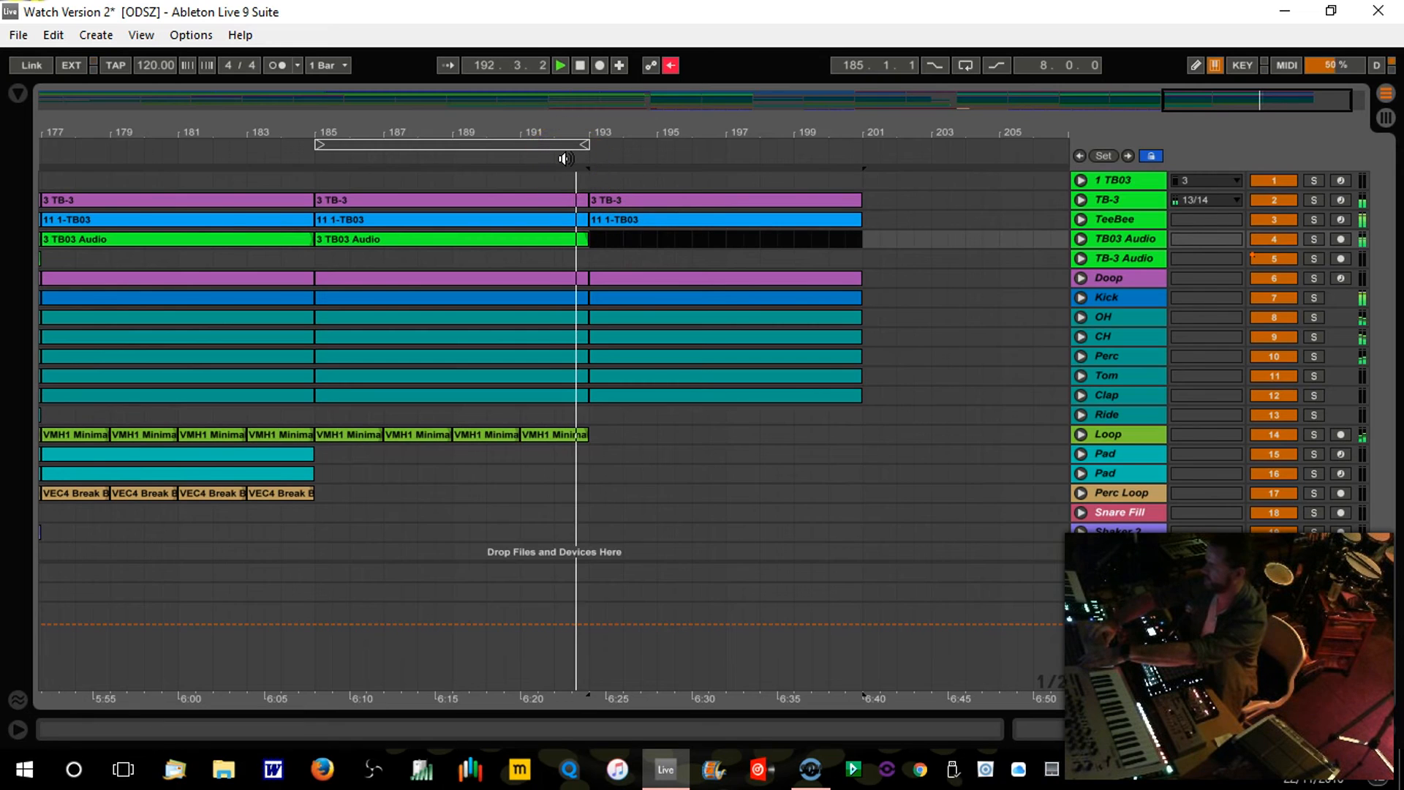
Step: Move the loop region to bars 193 to 201 and duplicate that section's content on all tracks up to bar 209
drag(655, 134, 648, 132)
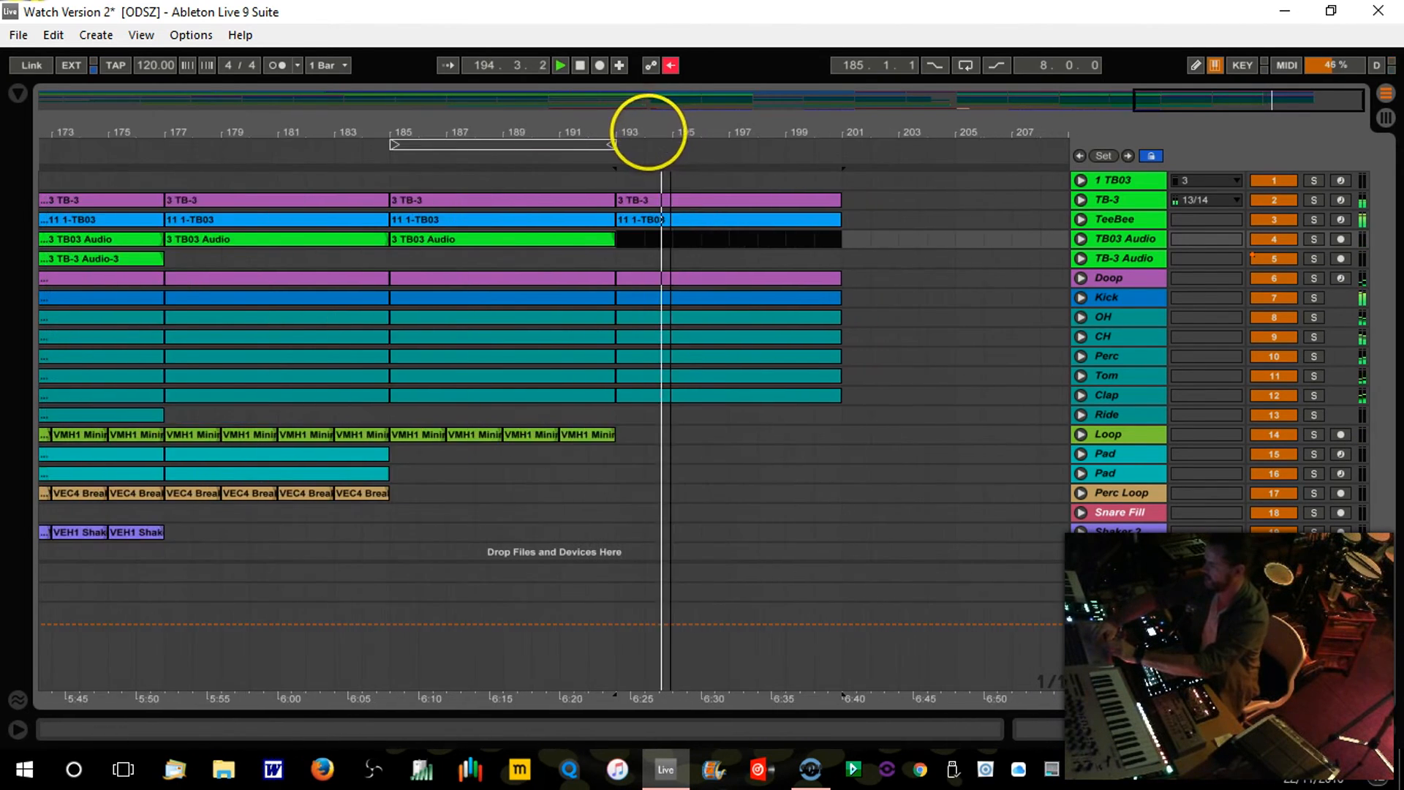
drag(531, 142, 769, 167)
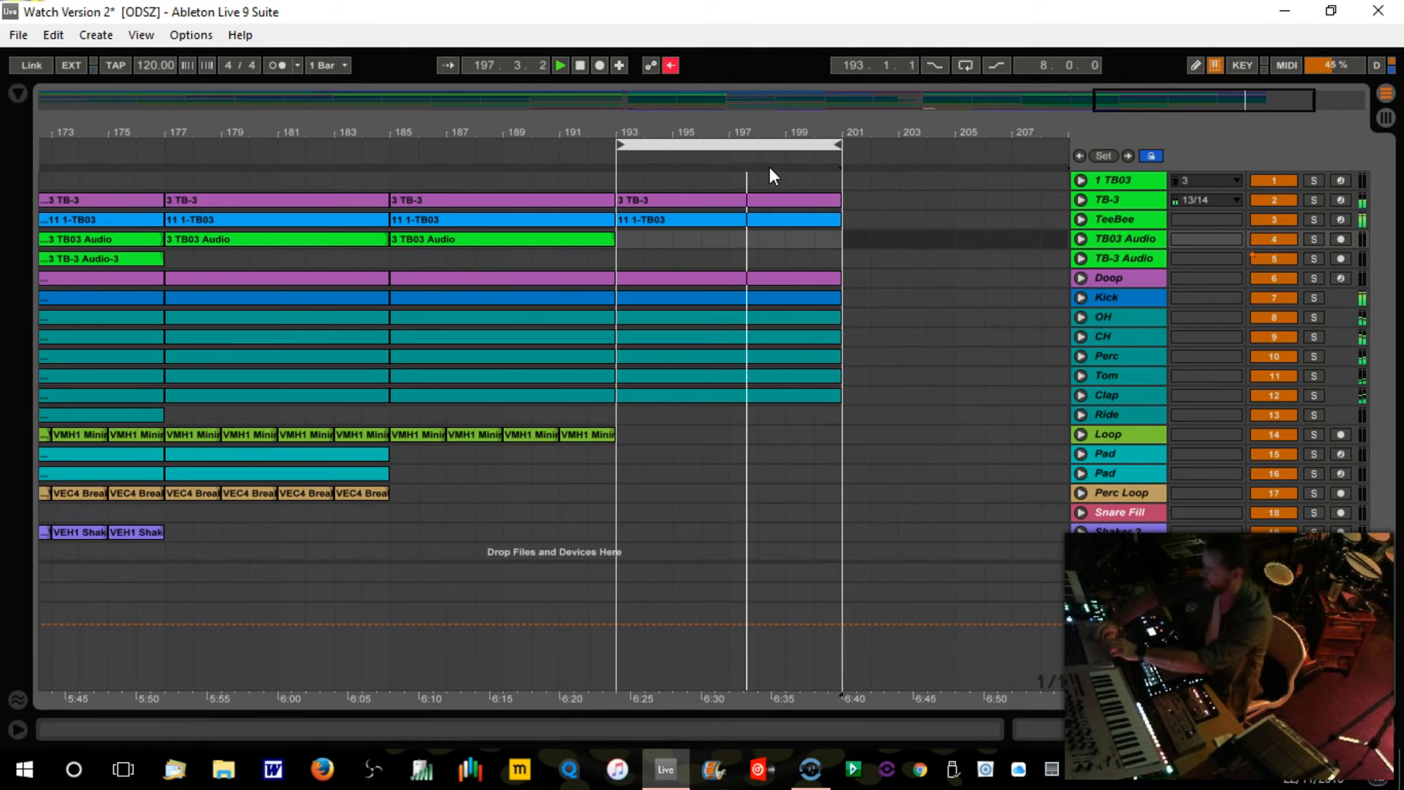
click(769, 144)
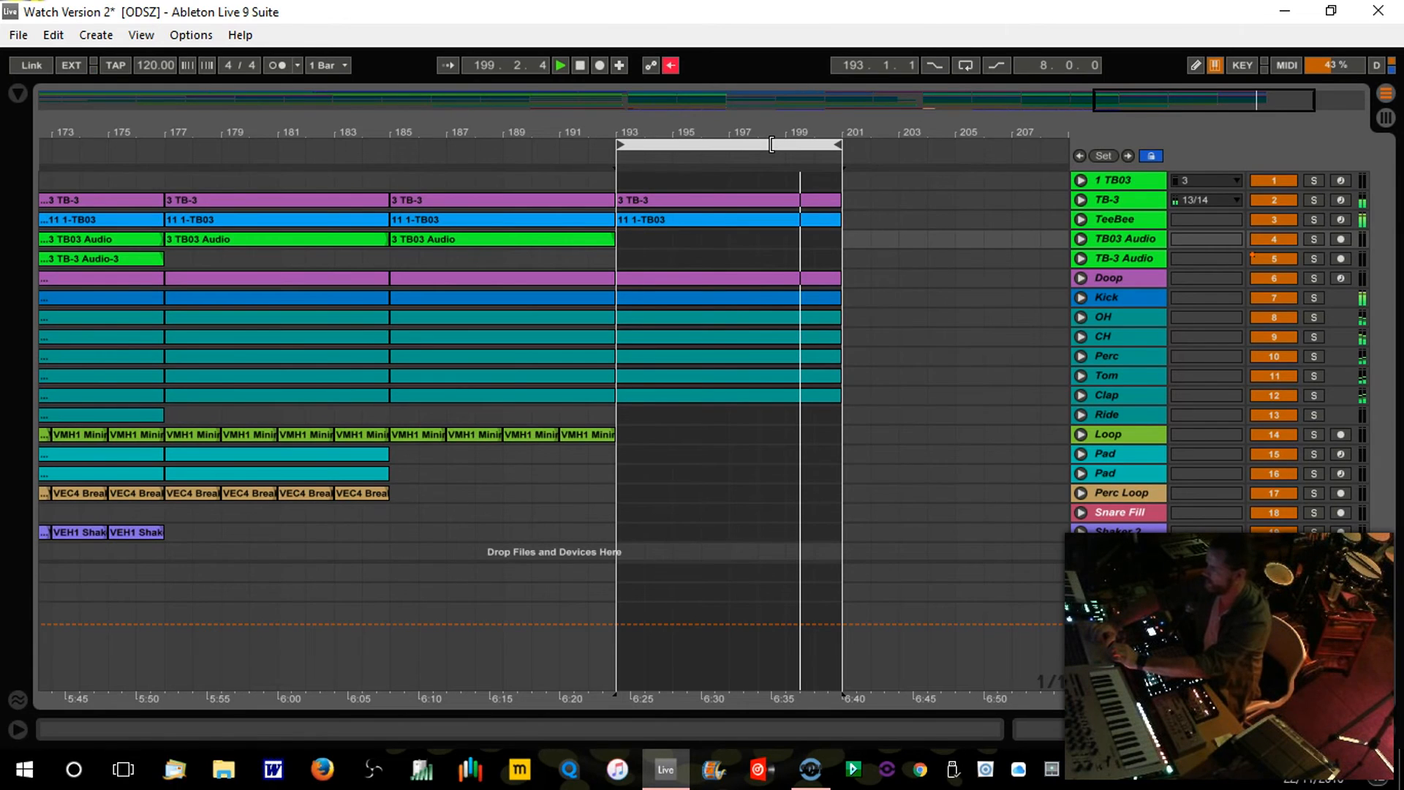
key(ctrl+d)
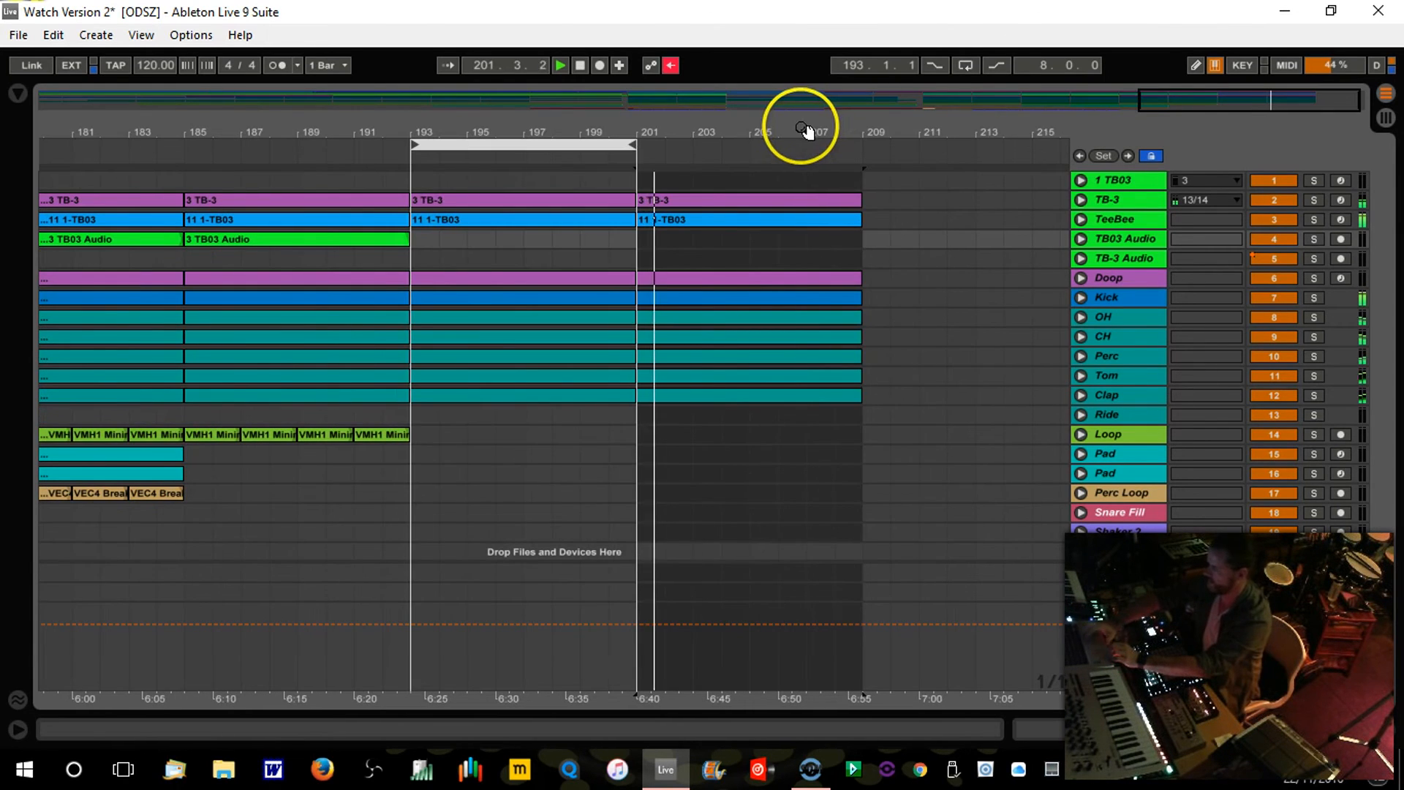
Step: Delete the OH, CH and Tom clips between bars 201 and 209, and play back the transition into bar 201
click(792, 319)
key(Delete)
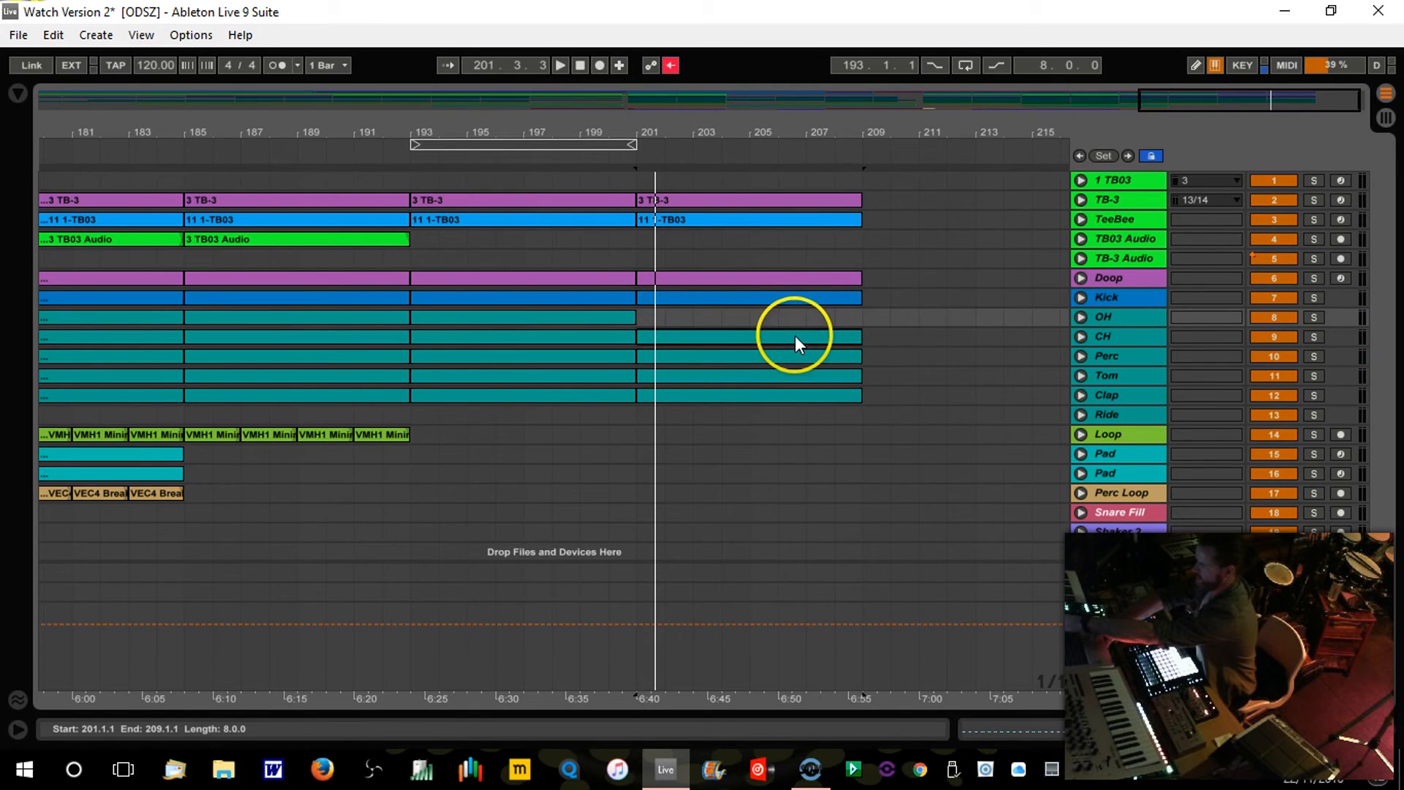
click(795, 337)
key(Delete)
click(796, 378)
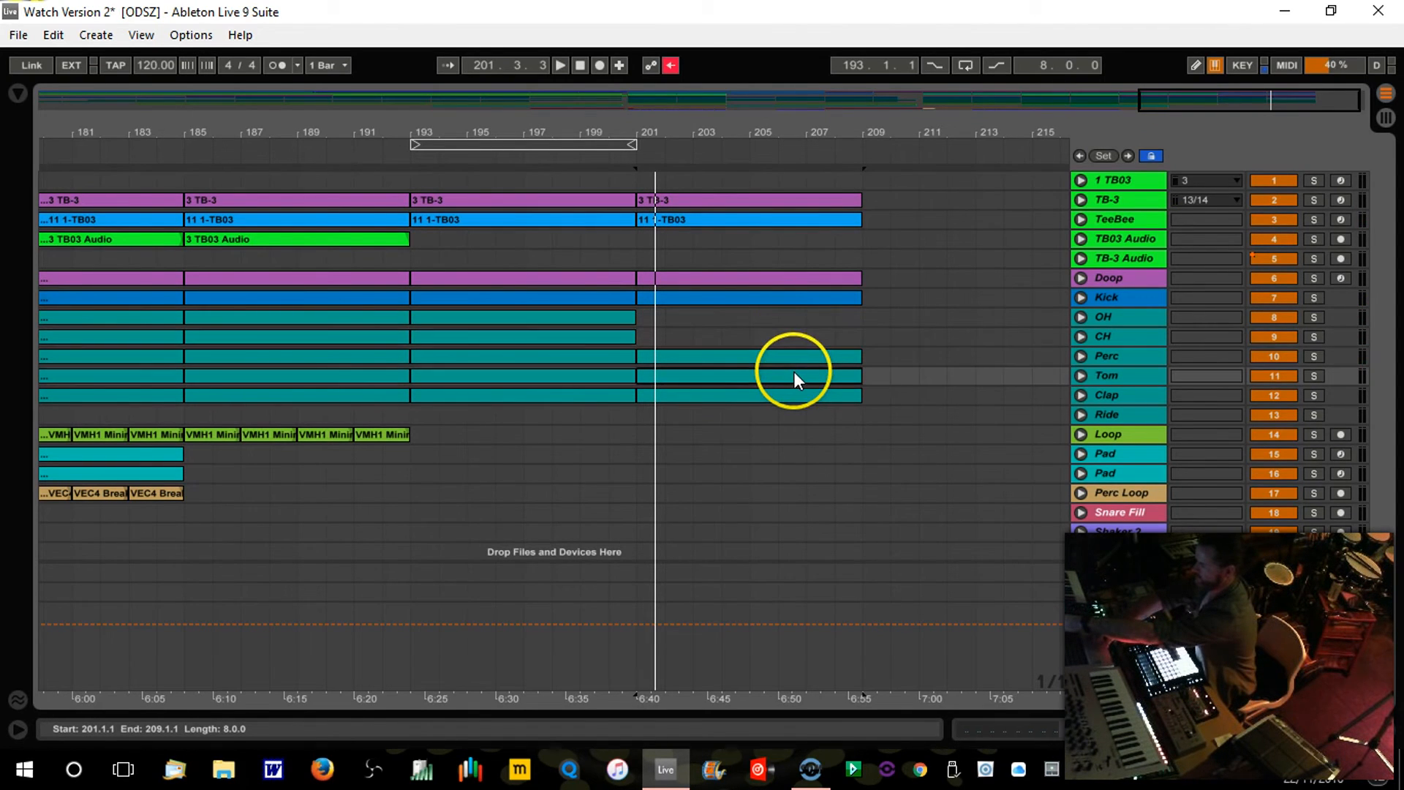
click(793, 376)
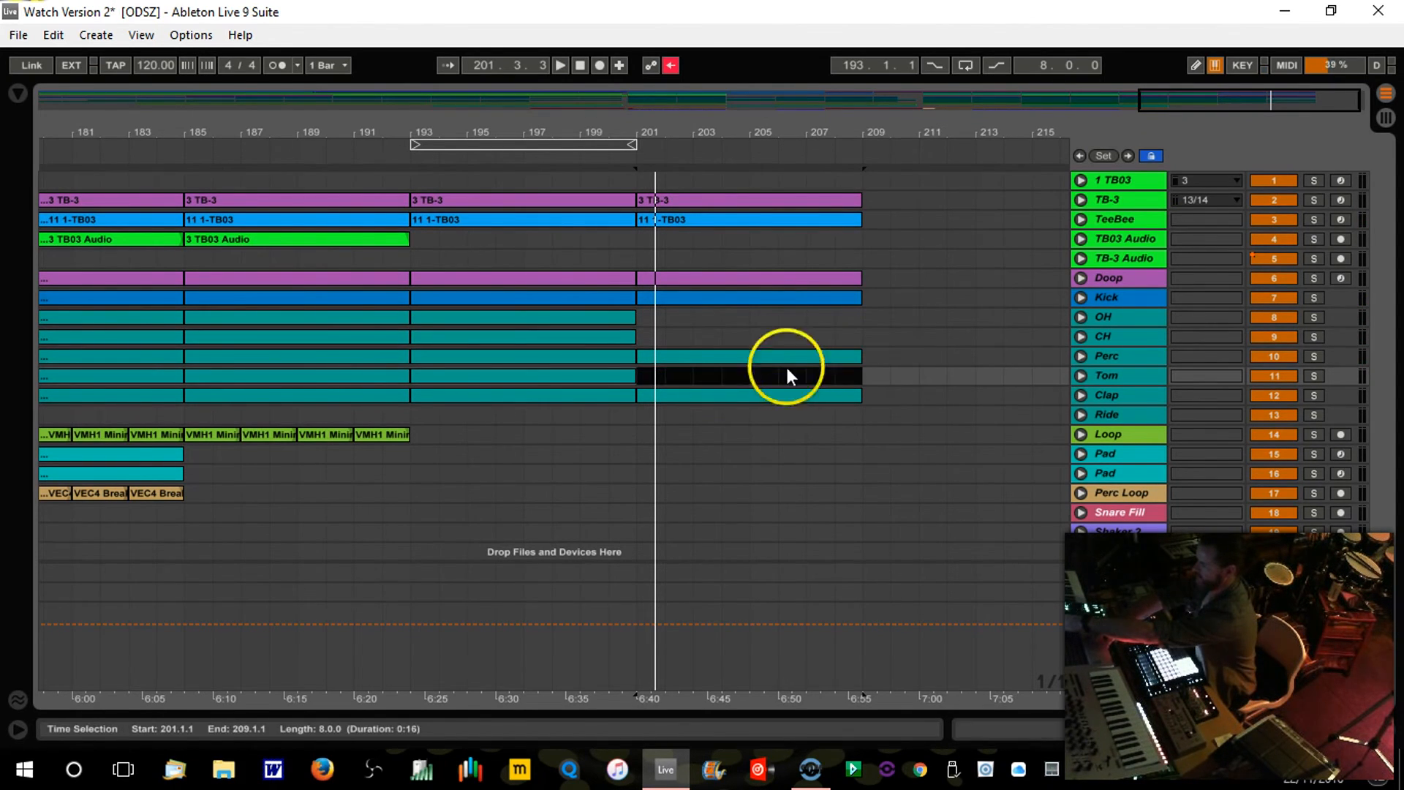
click(611, 158)
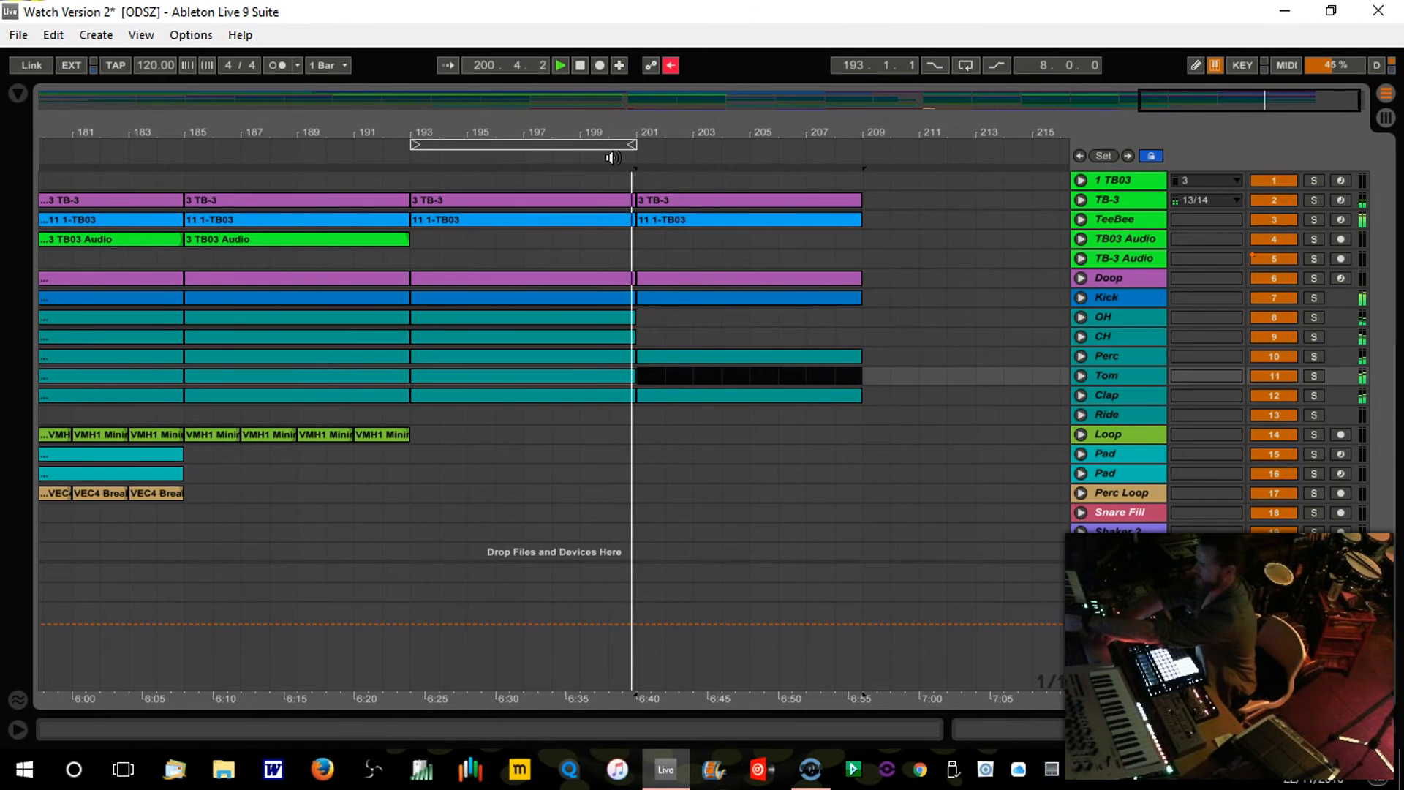
click(699, 336)
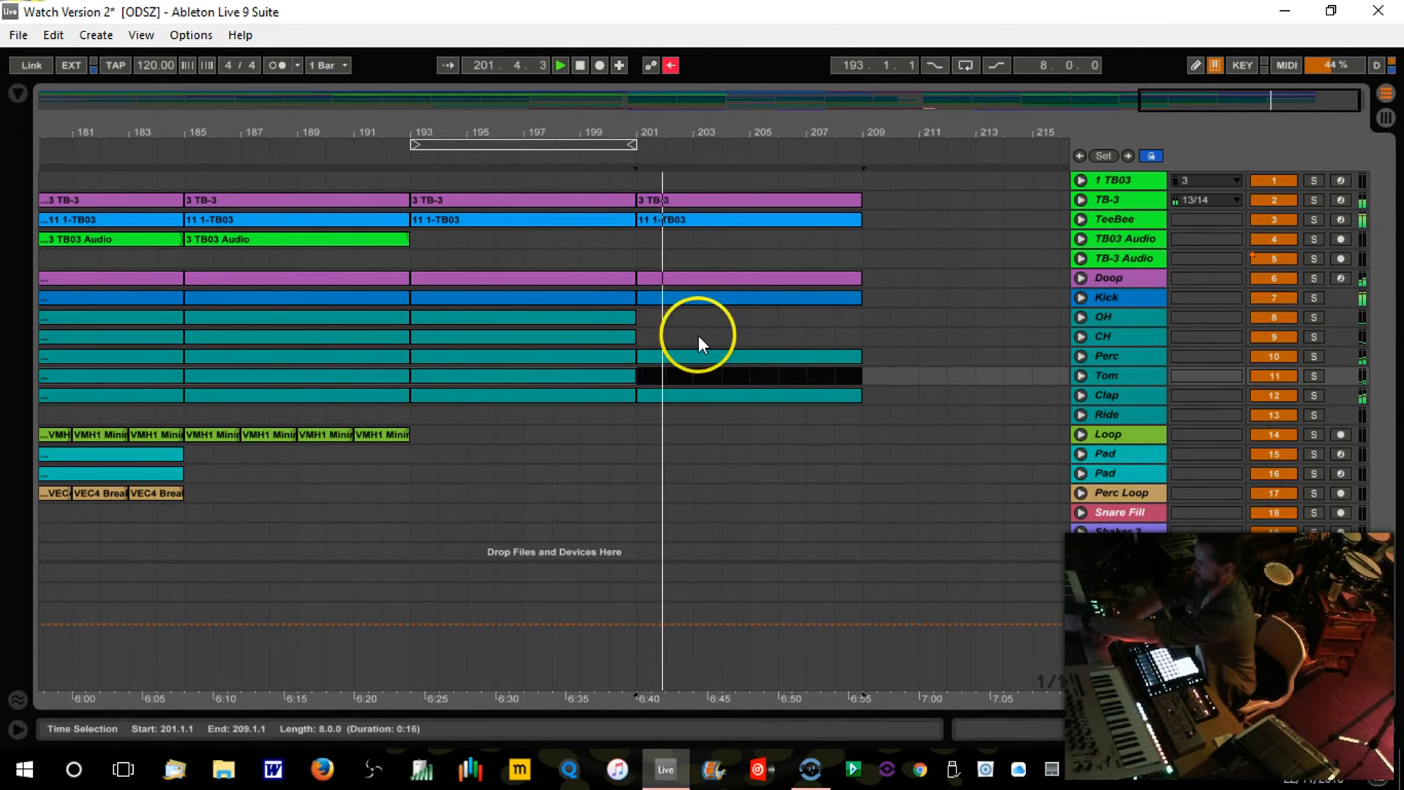
click(759, 262)
mouse_move(772, 133)
mouse_down()
mouse_move(756, 128)
mouse_move(769, 127)
mouse_up()
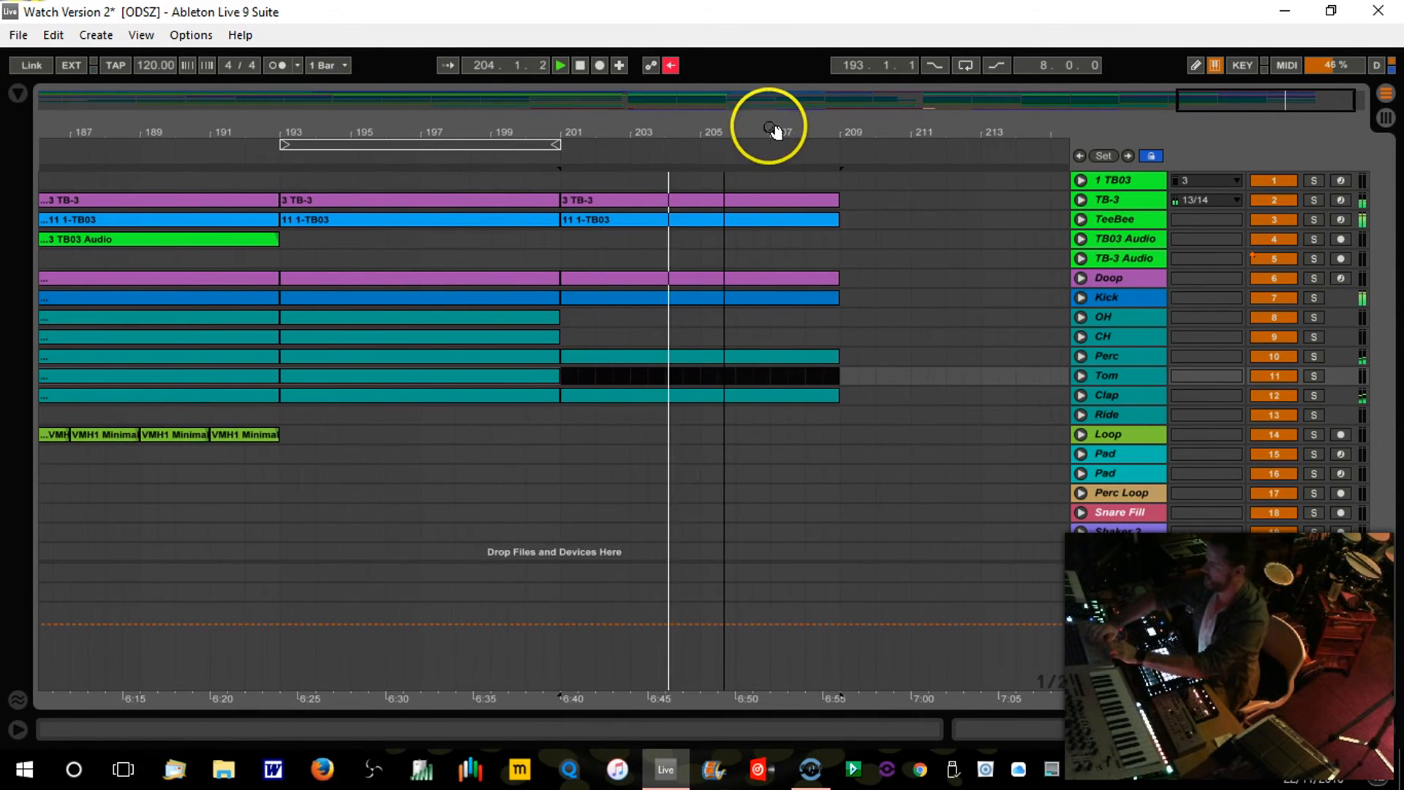
Step: Shorten the last Clap clip so it ends at bar 205, and delete the Doop clip between bars 201 and 209
click(836, 374)
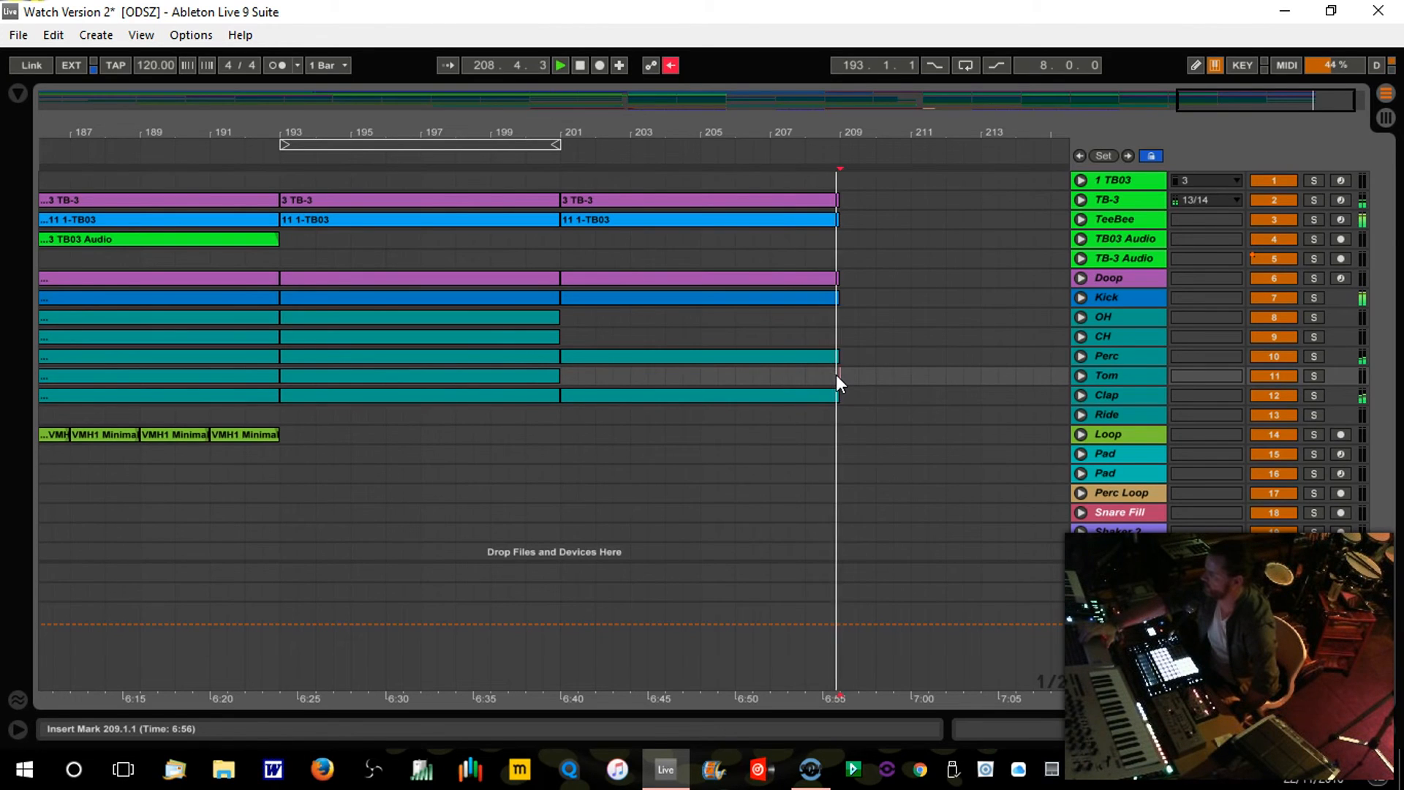
click(835, 392)
drag(835, 392, 707, 409)
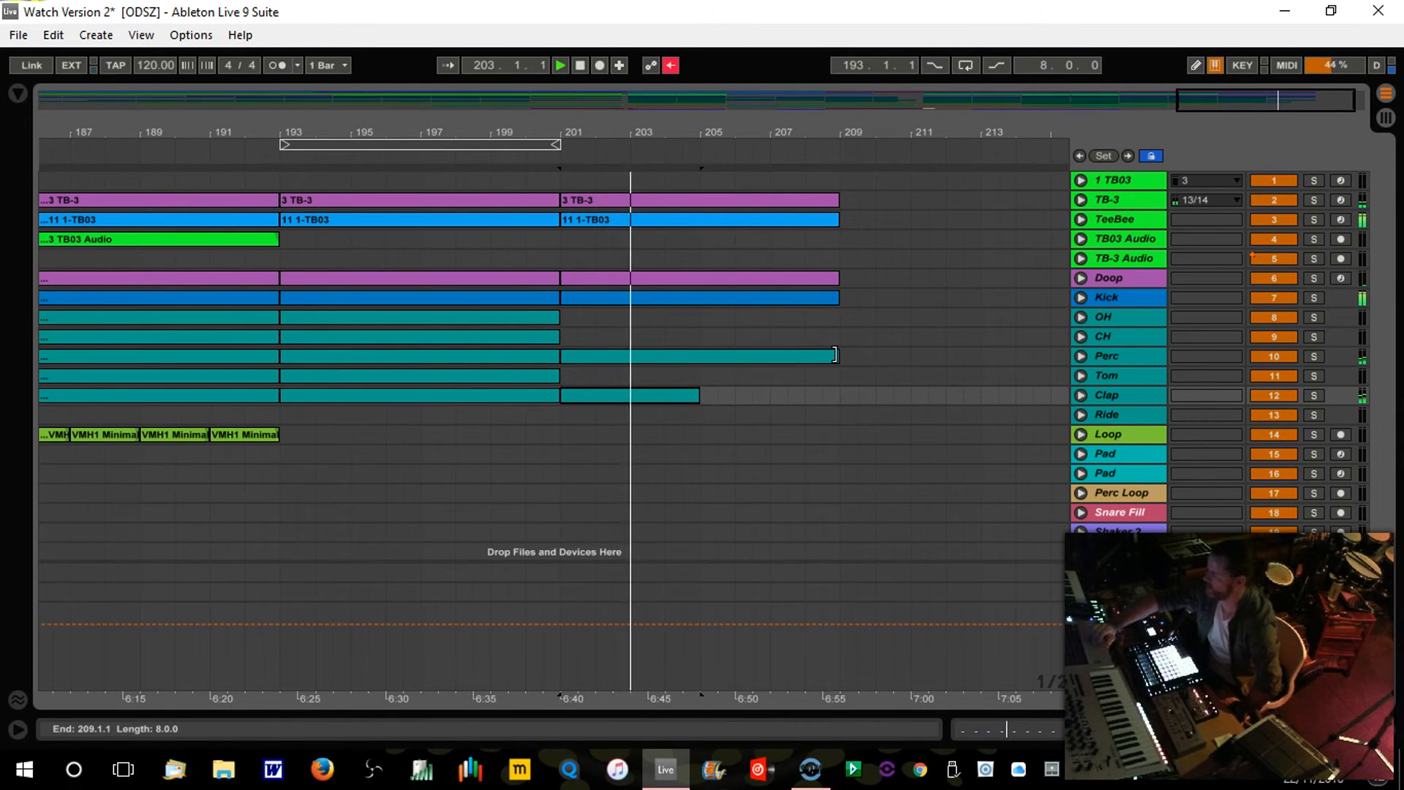
click(826, 278)
key(Delete)
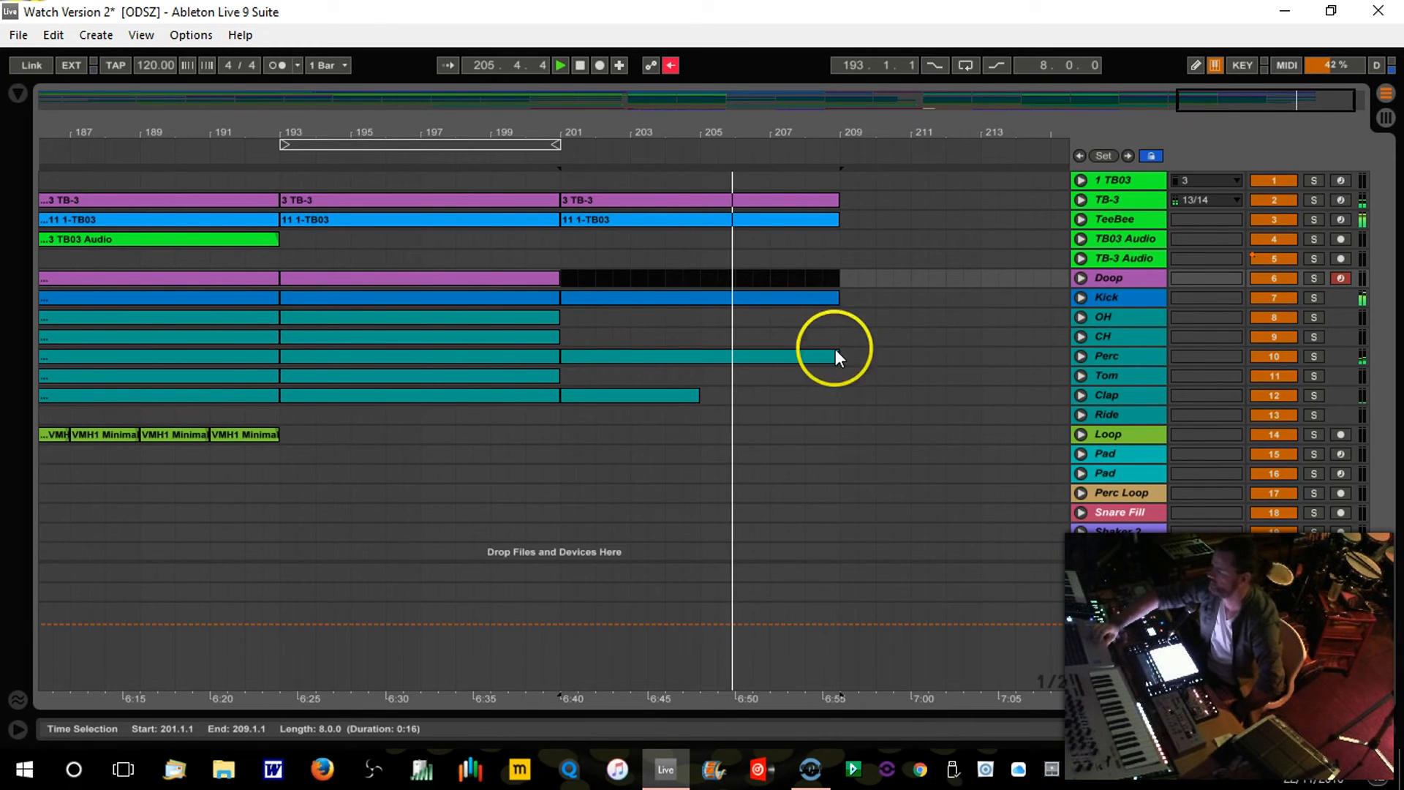
Step: Show the whole arrangement, stop playback and save the Live Set
drag(841, 131, 846, 134)
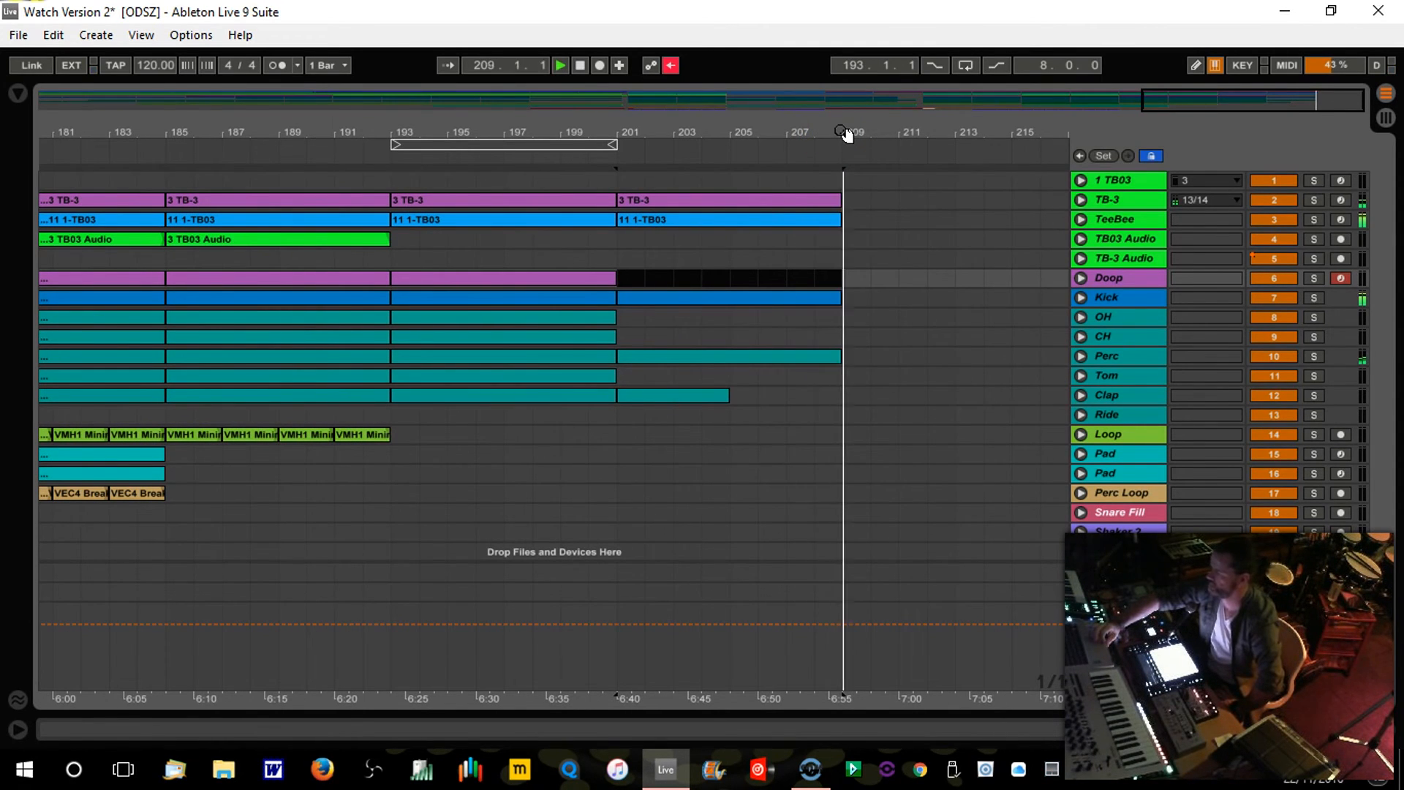
drag(846, 134, 620, 130)
click(581, 65)
click(22, 42)
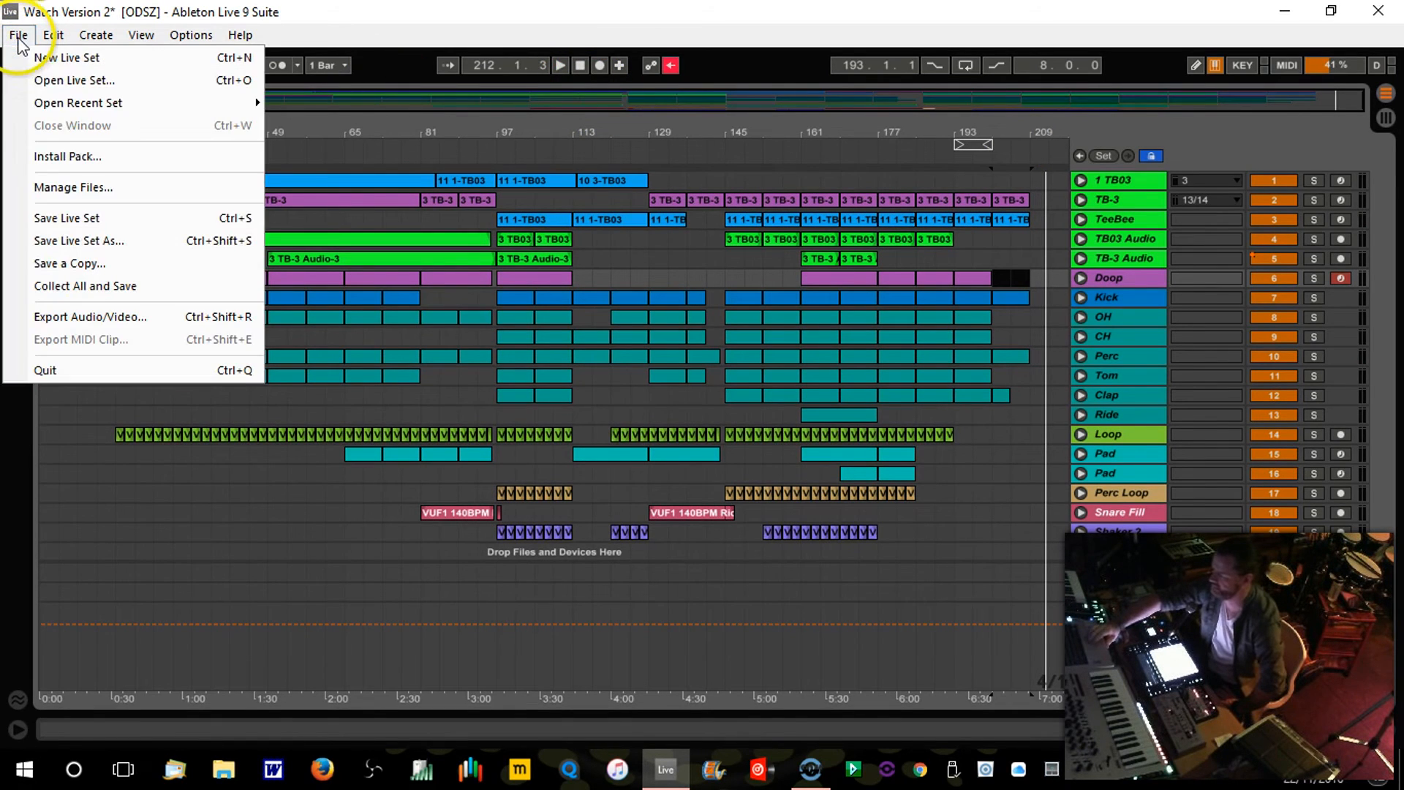
click(79, 220)
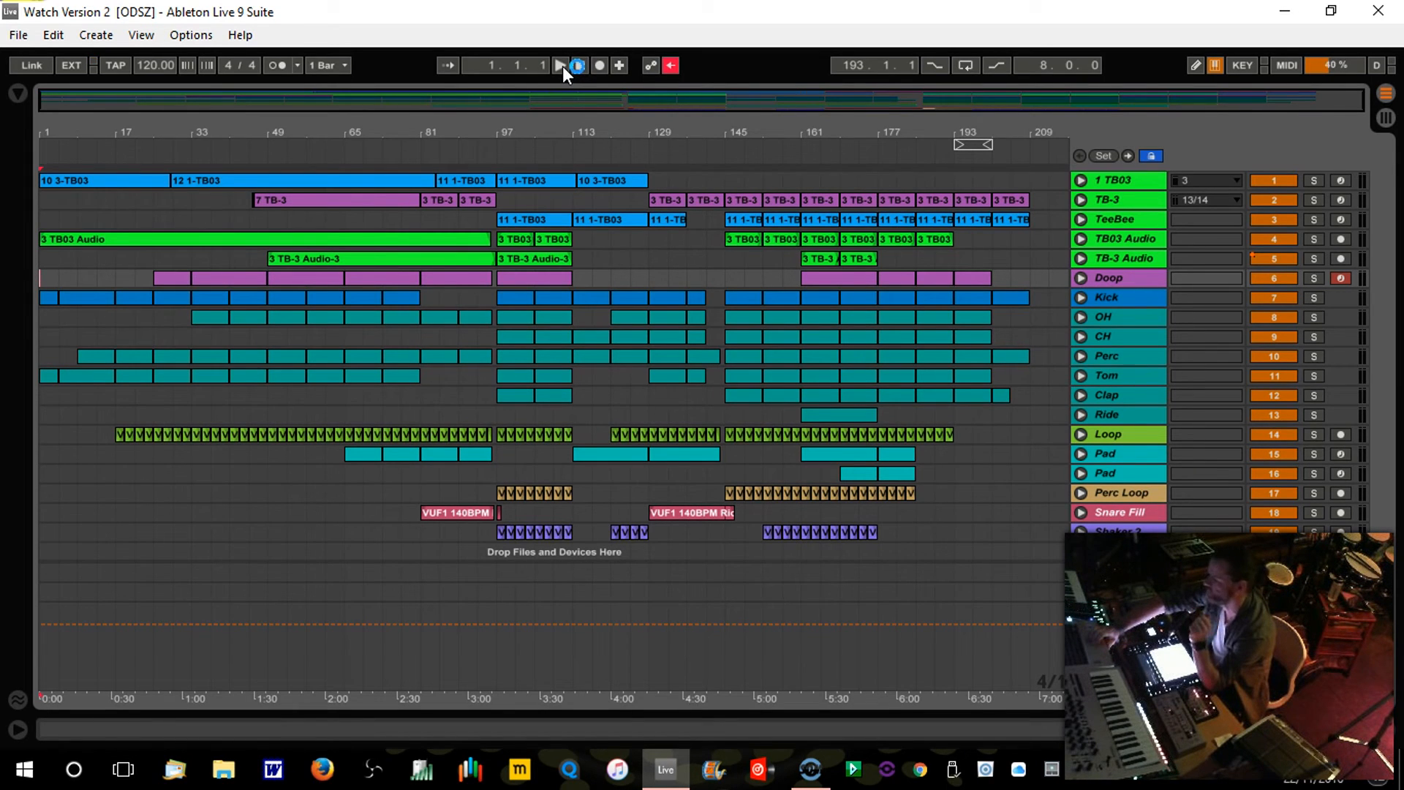
Step: Play the arrangement from bar 1 and check the TB03 Audio track's waveform and mixer settings
click(561, 65)
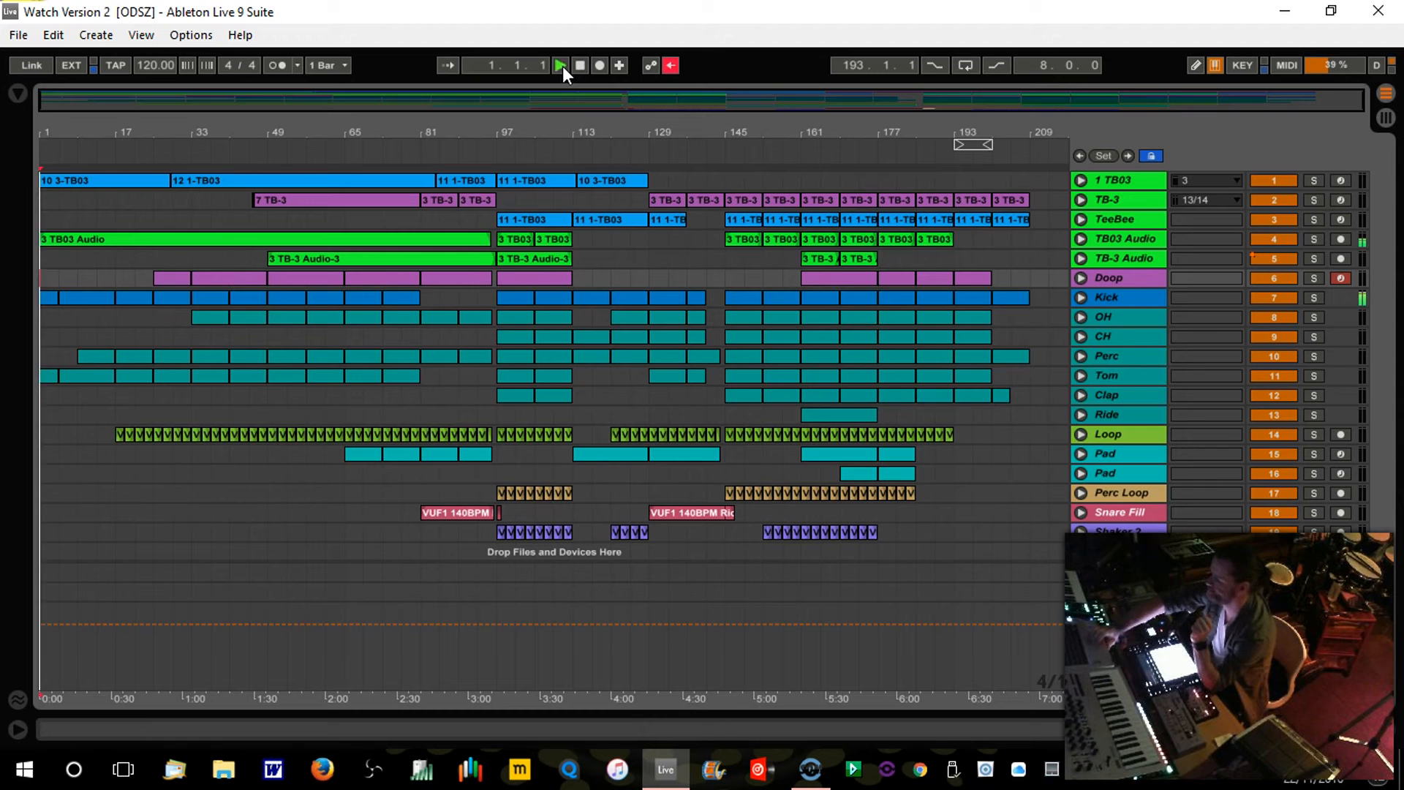
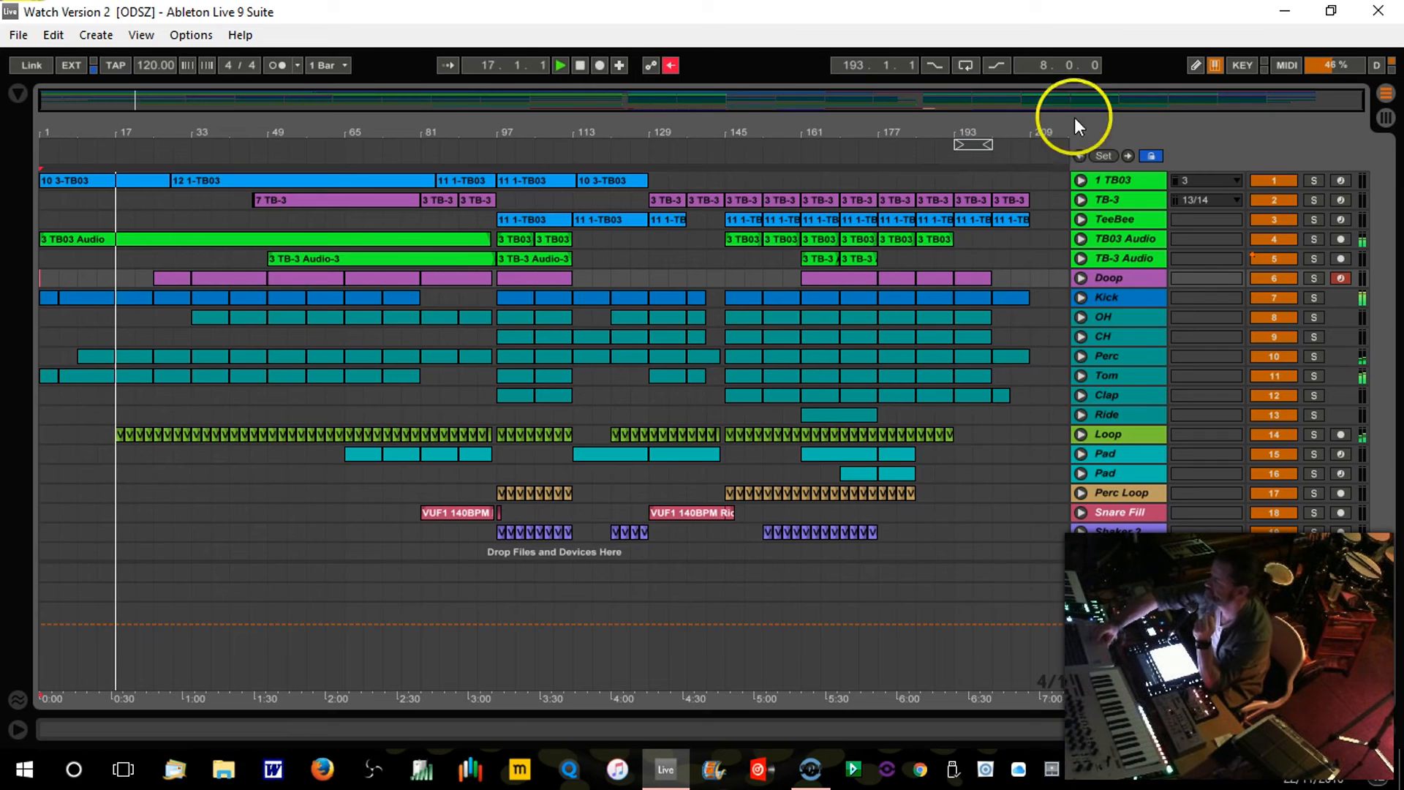
click(1081, 238)
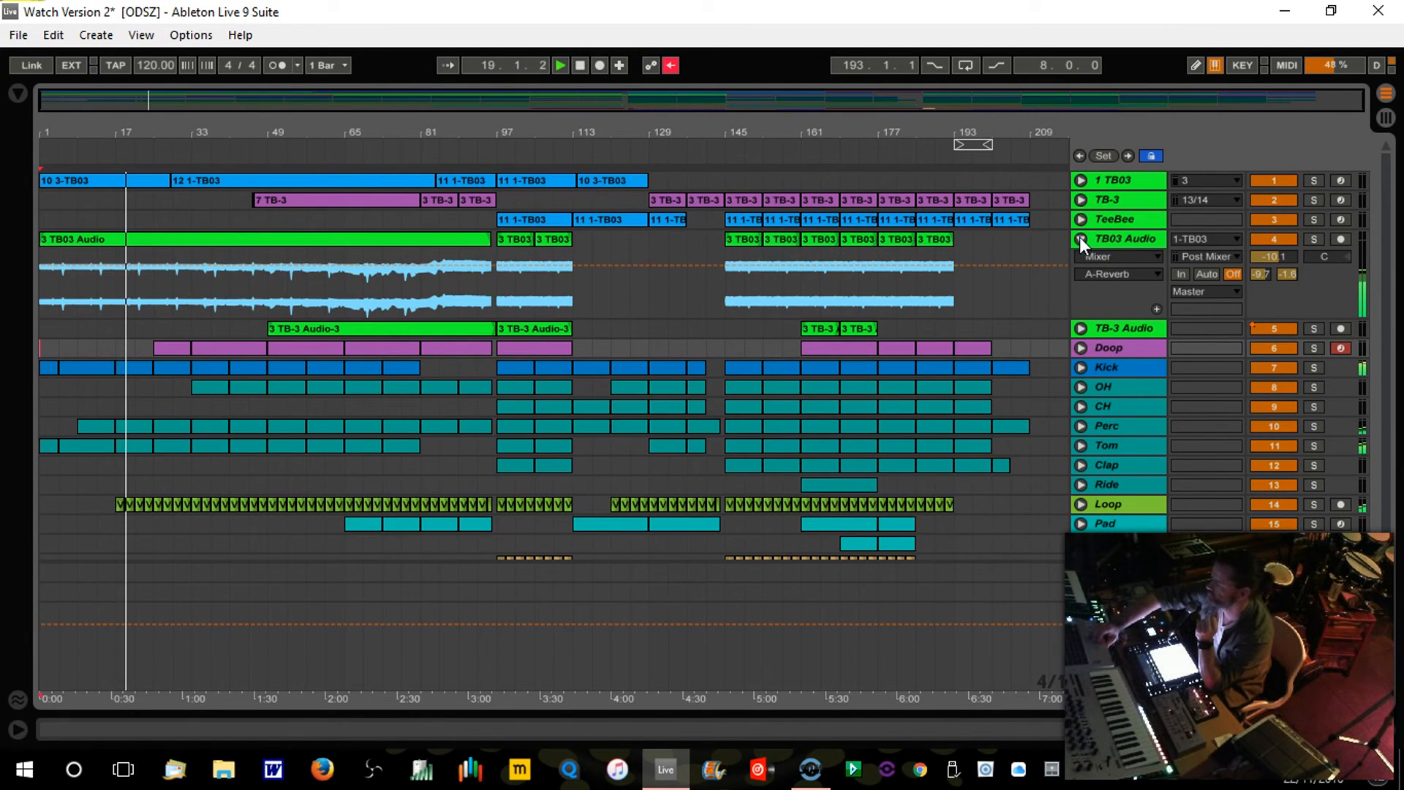
click(1079, 240)
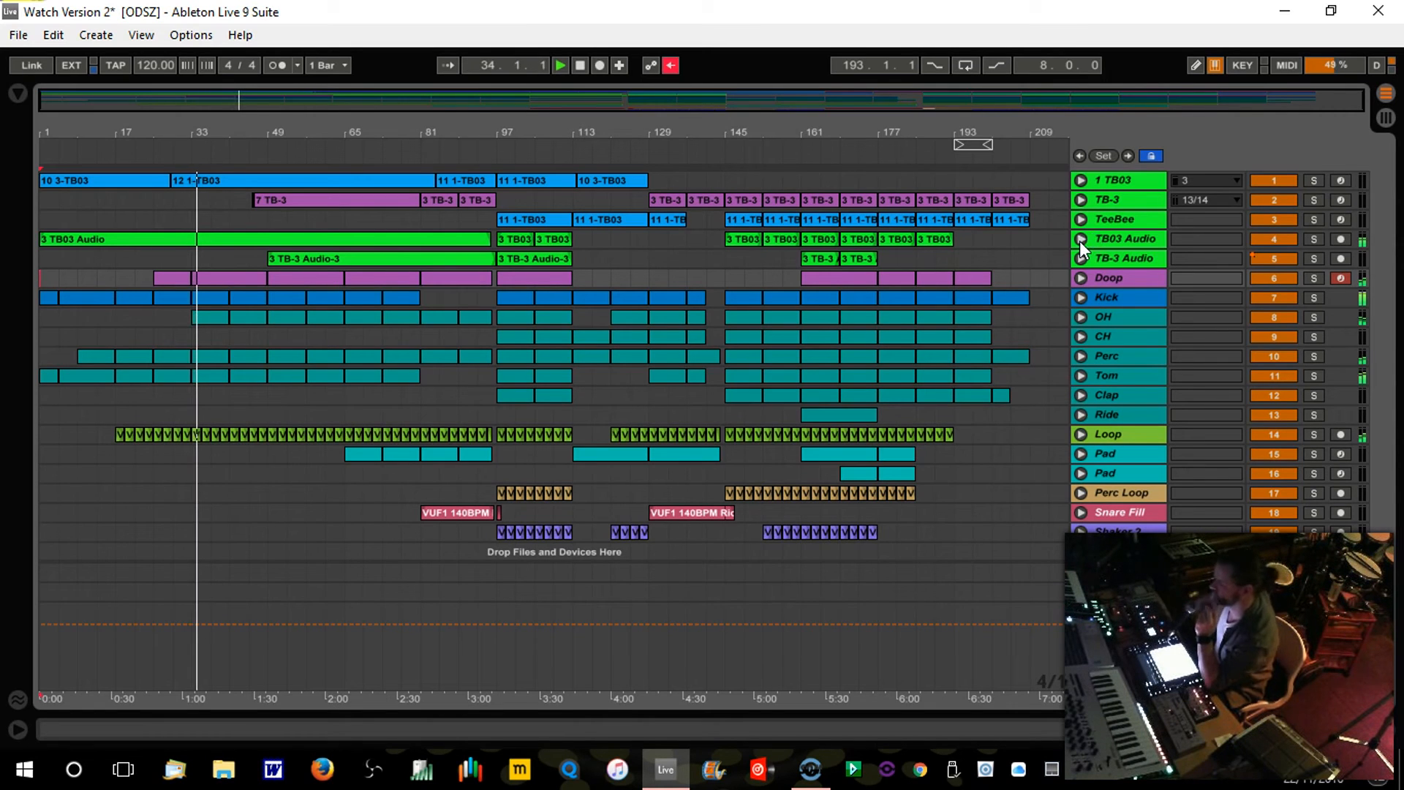
Step: Set the OH track's volume to -22.1 dB with the track unfolded, and fold it again
click(1082, 317)
drag(1259, 355, 1272, 333)
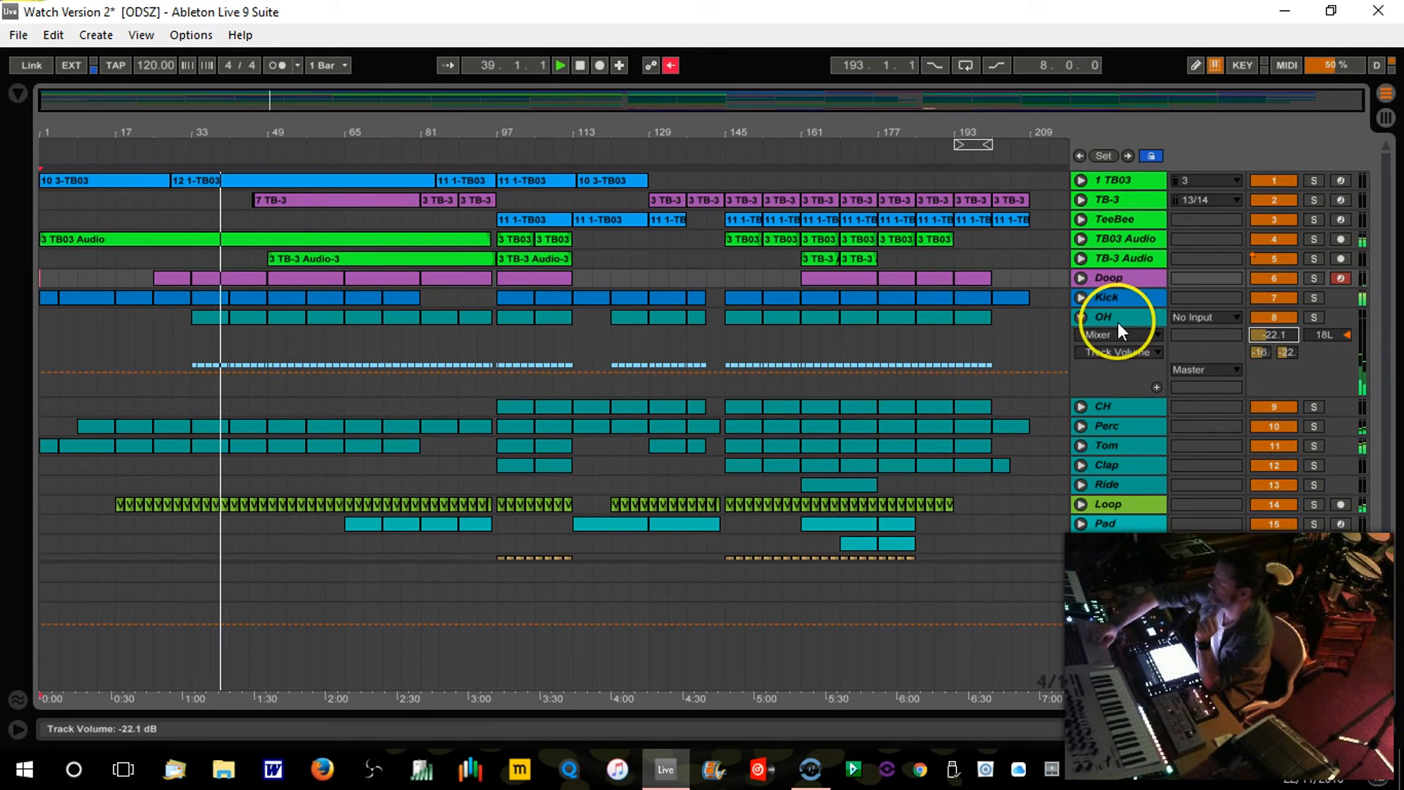
click(1081, 316)
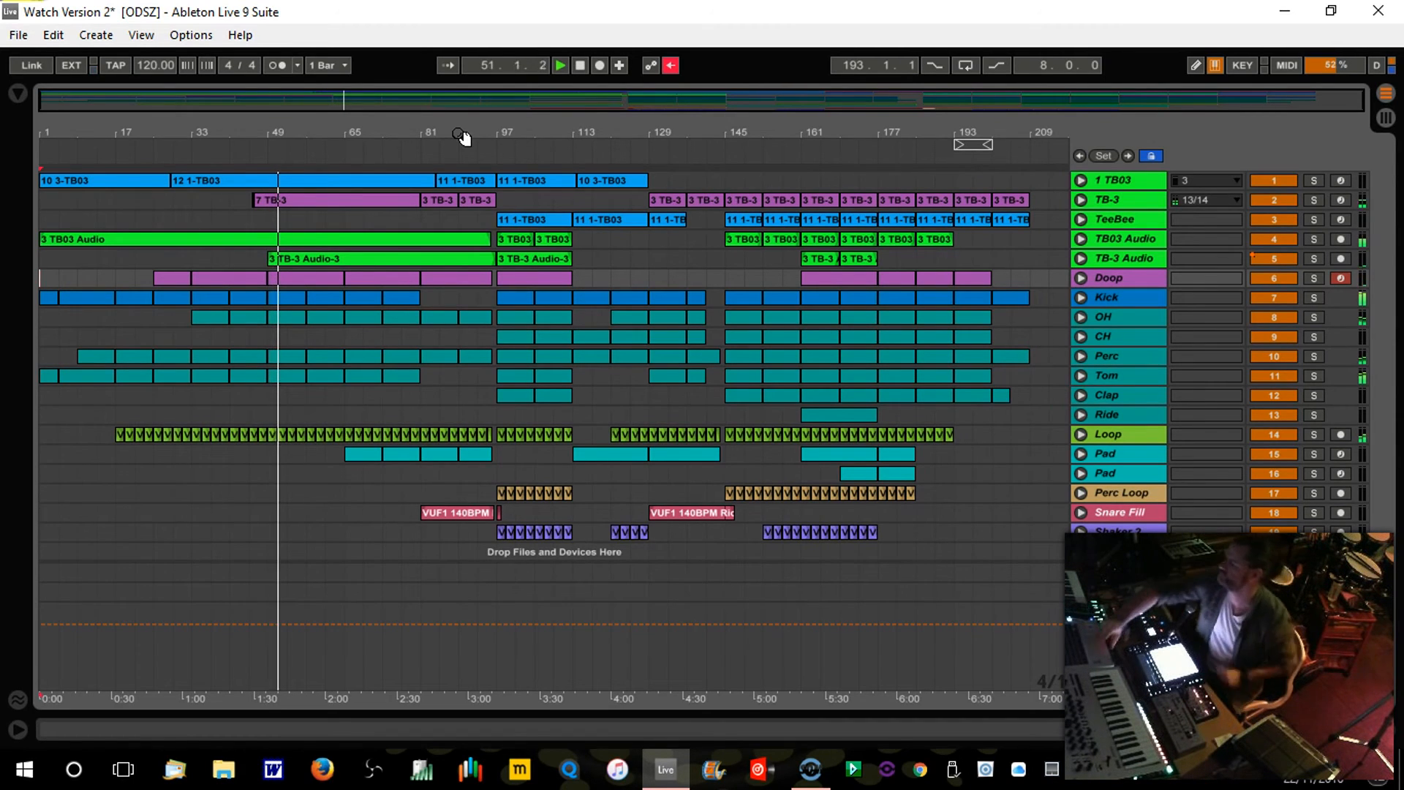
Step: Unfold the TB-3 and TB-3 Audio tracks and duplicate the TB-3 clip ending at bar 97 twice, up to bar 113
click(1080, 199)
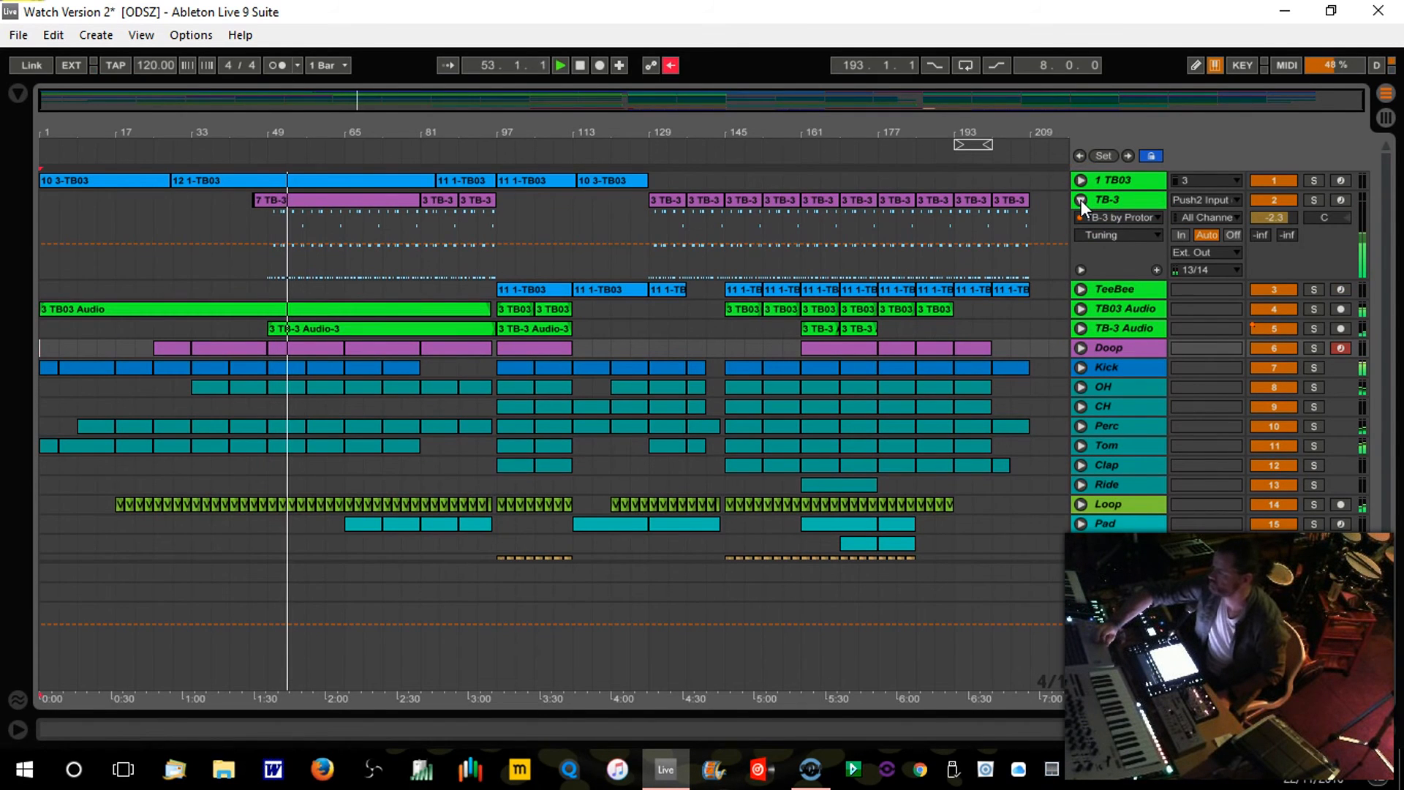
click(1080, 328)
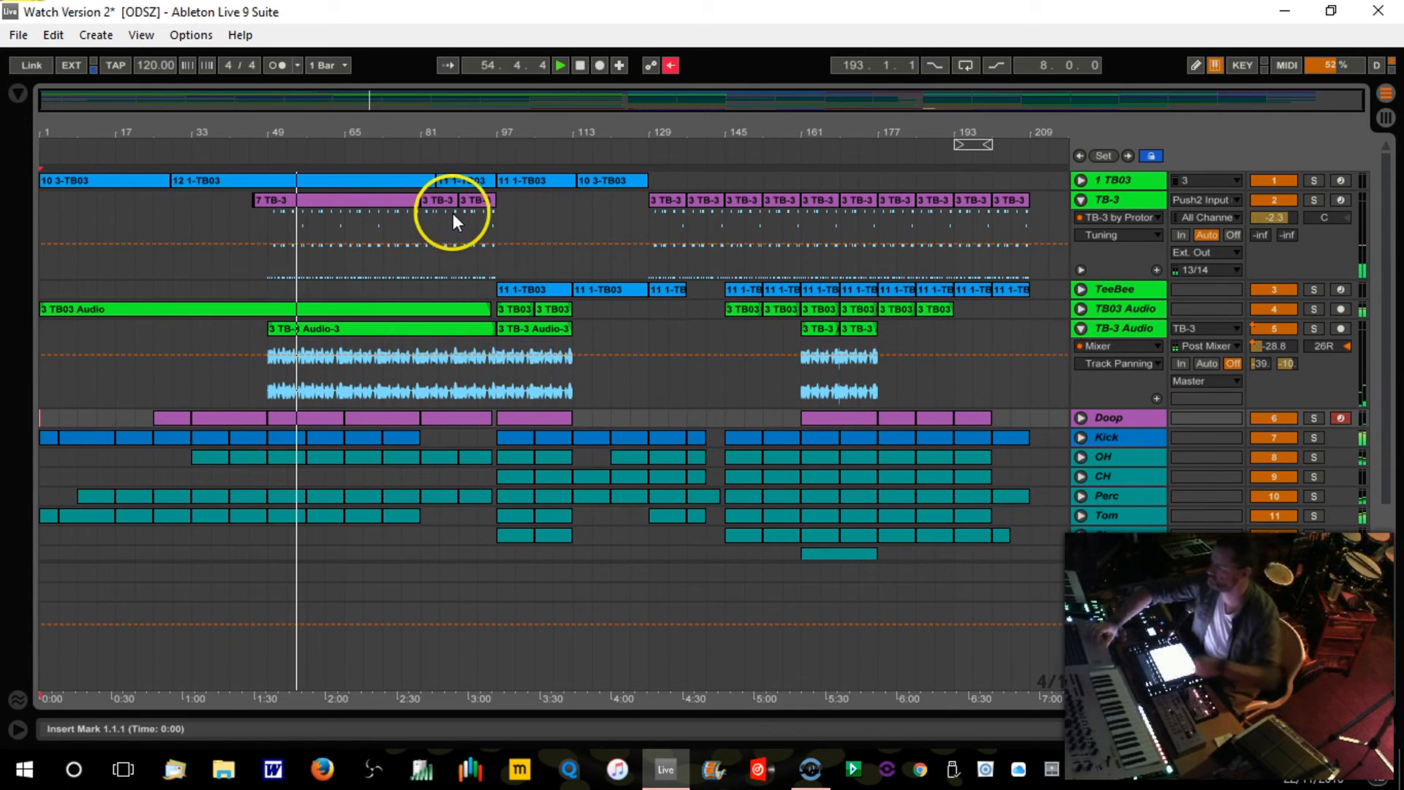
click(474, 207)
key(ctrl+d)
key(ctrl+d)
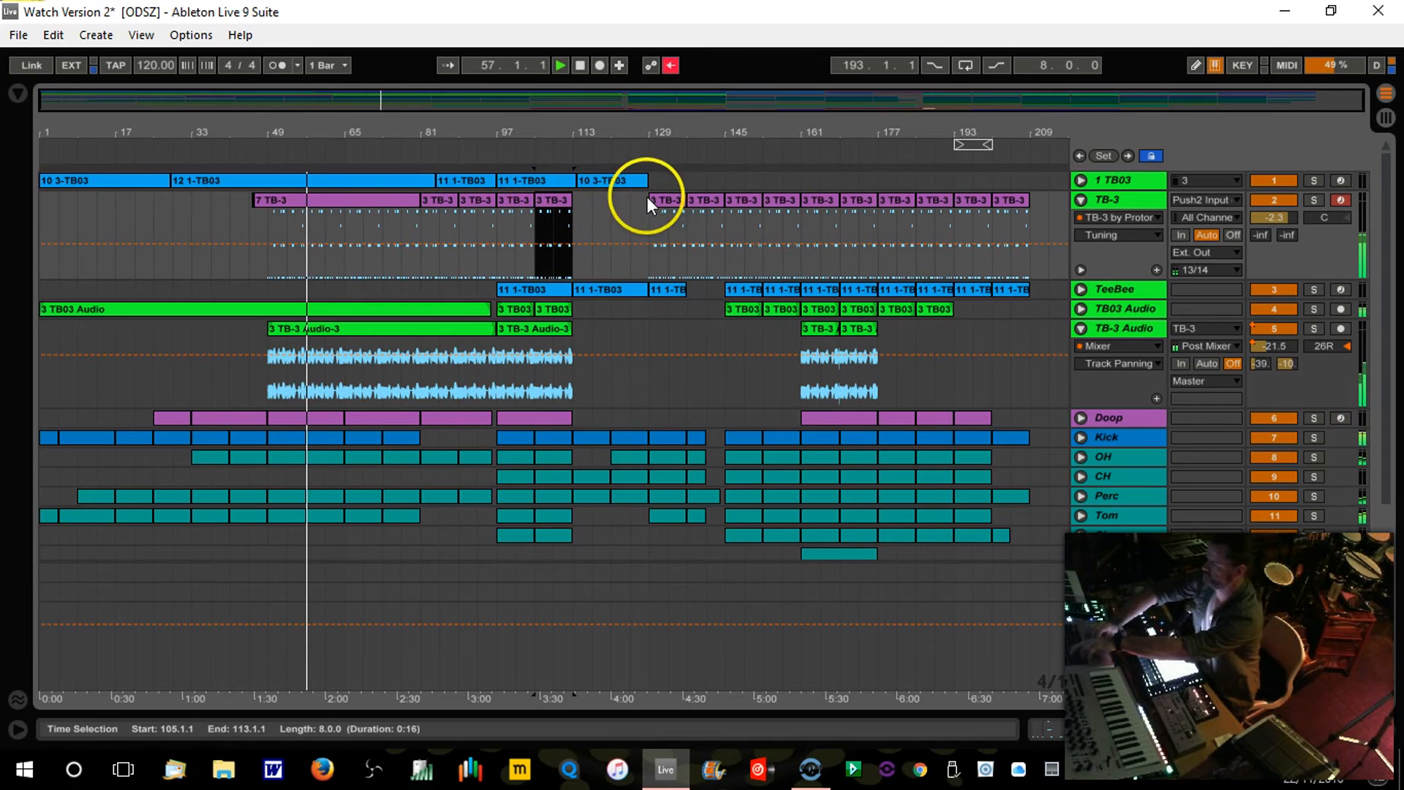
Step: Delete the TB-3 track's clips between bars 129 and 145 and between bars 193 and 209
click(665, 205)
key(Delete)
click(704, 203)
key(Delete)
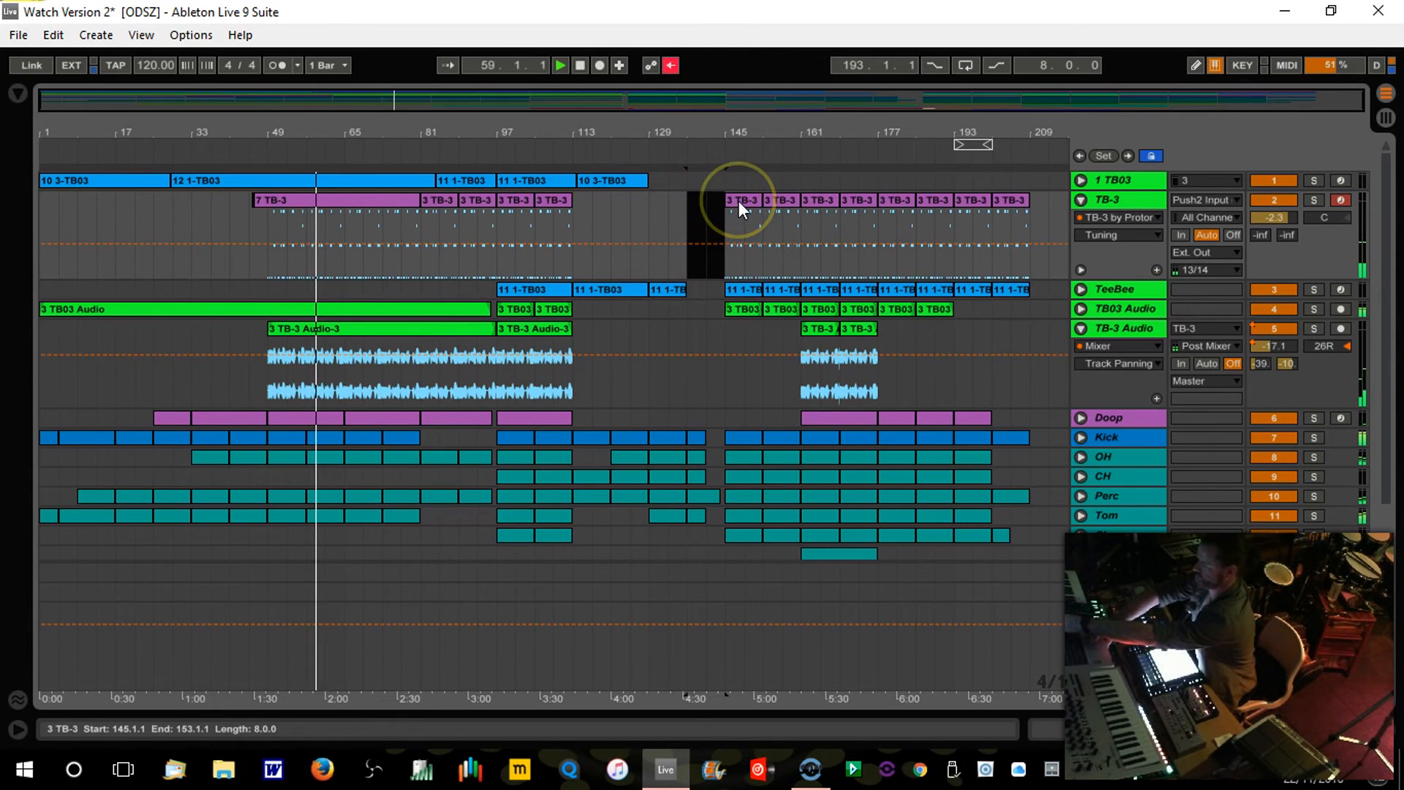
click(984, 200)
key(Delete)
click(1010, 199)
key(Delete)
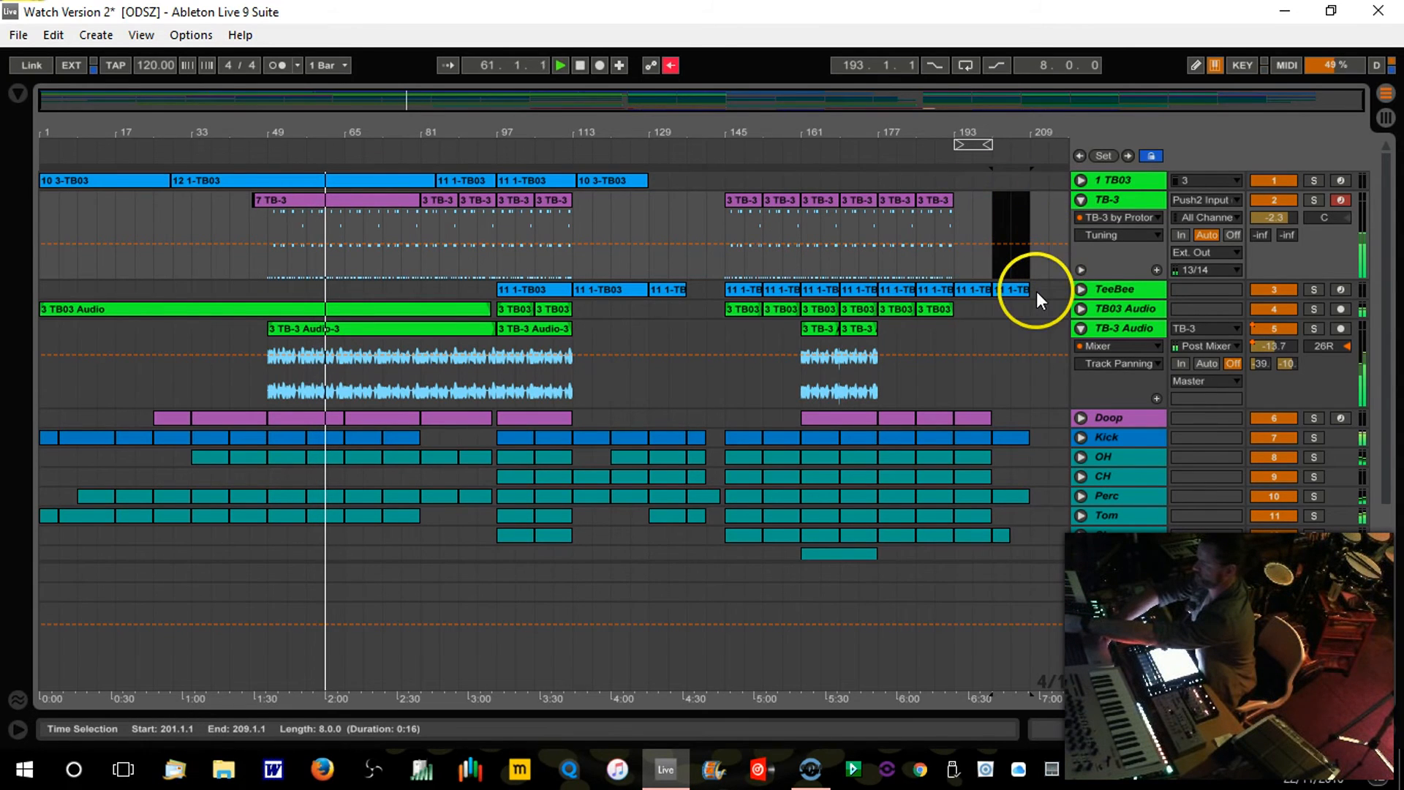
Step: Unfold the 1 TB03 and TB03 Audio tracks, and fold the TB-3 and TB-3 Audio tracks
click(1081, 180)
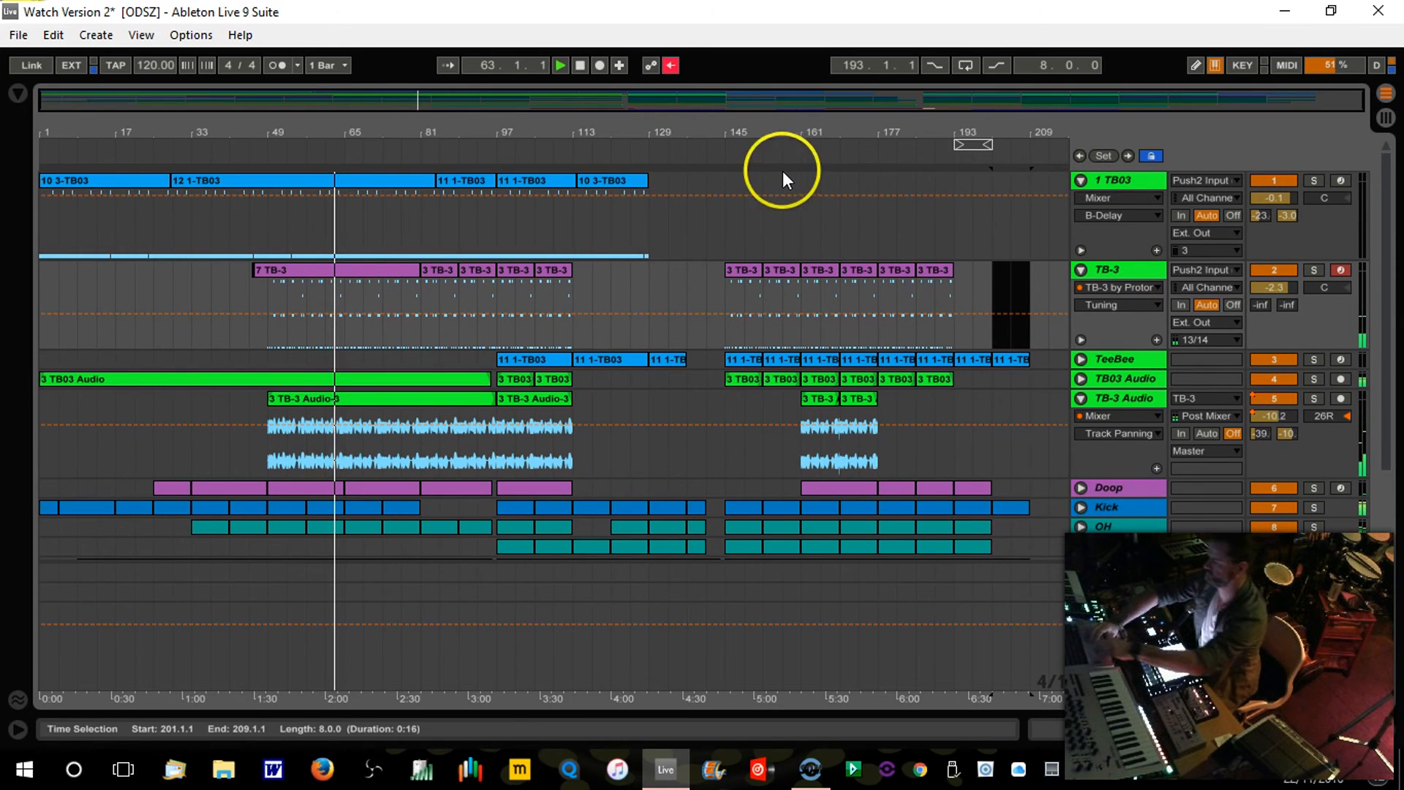
click(628, 179)
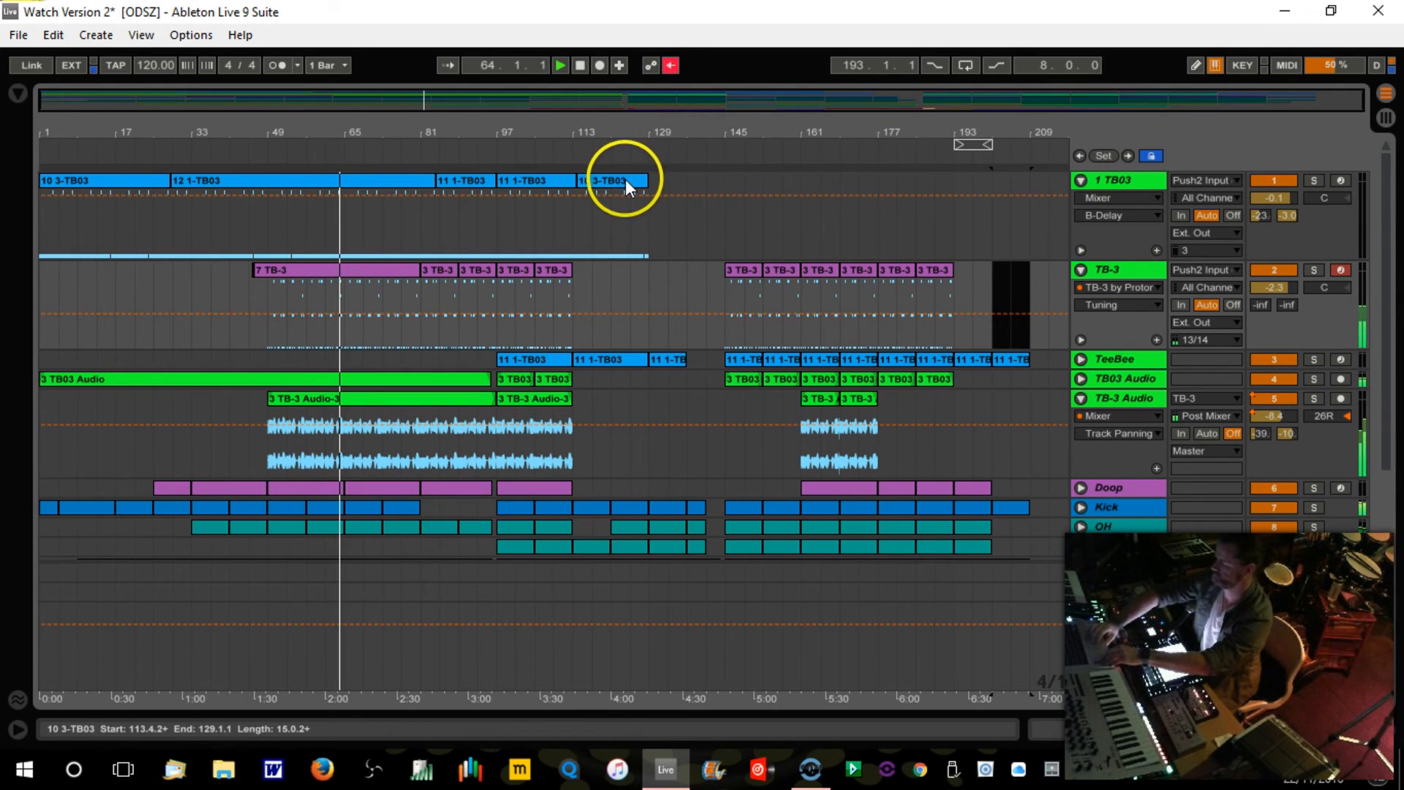
click(397, 180)
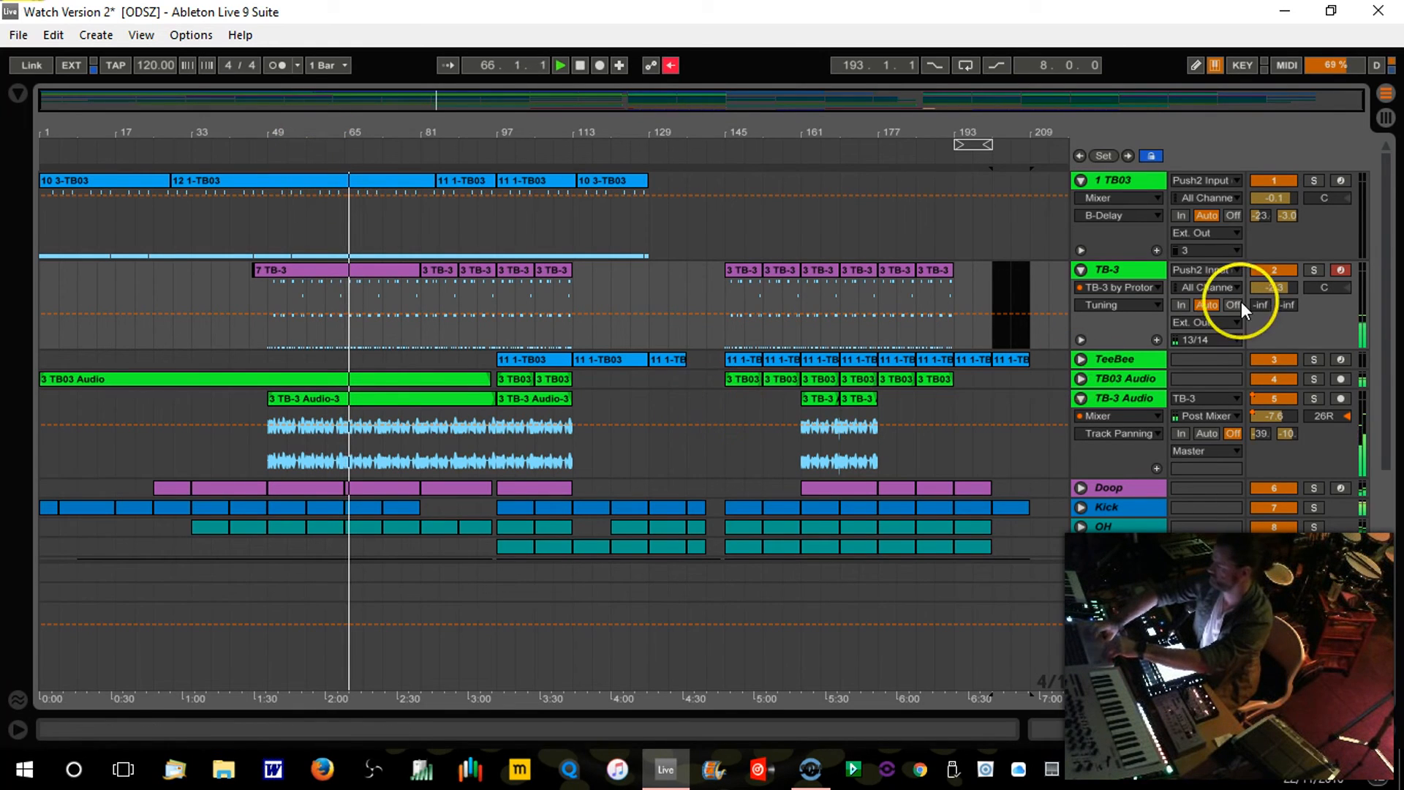
click(1079, 269)
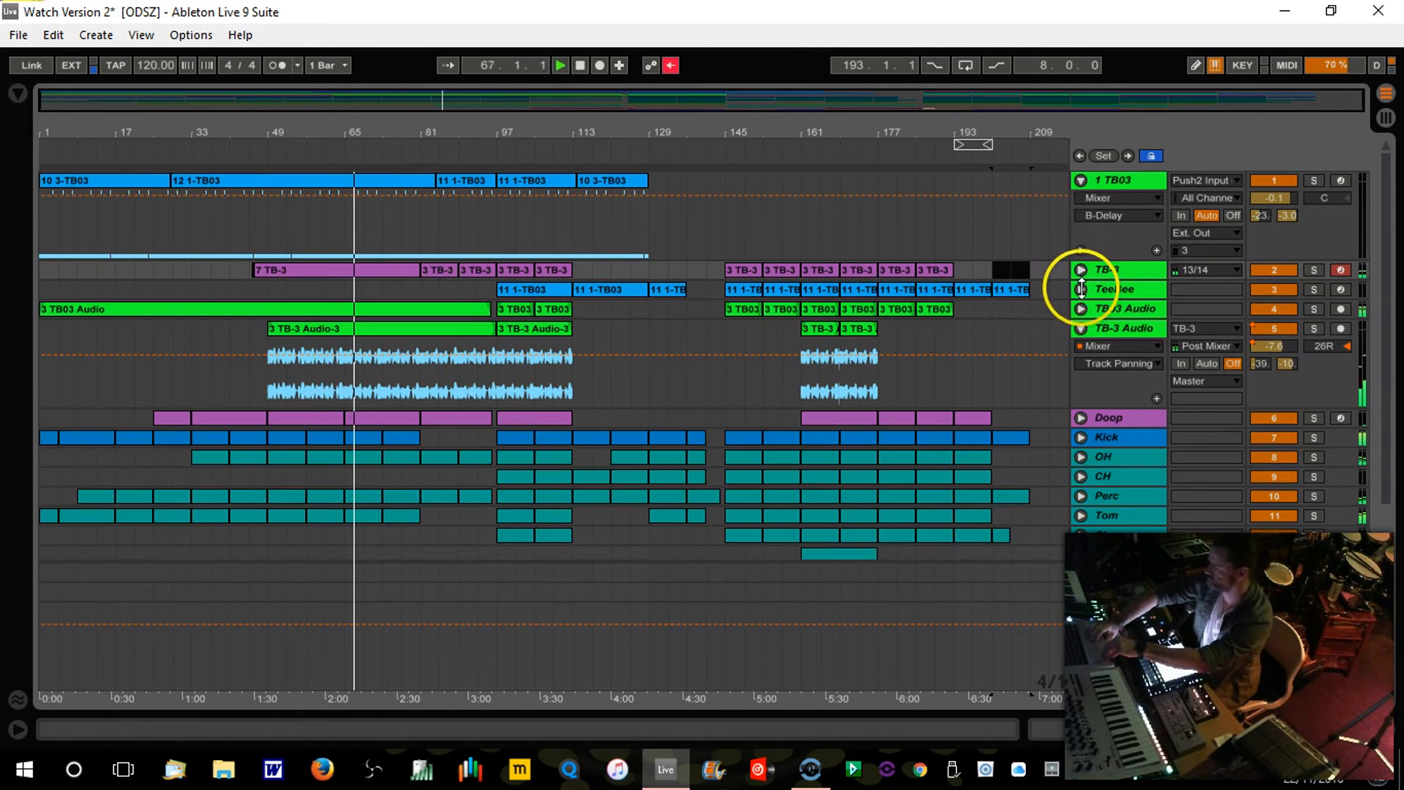
click(1079, 328)
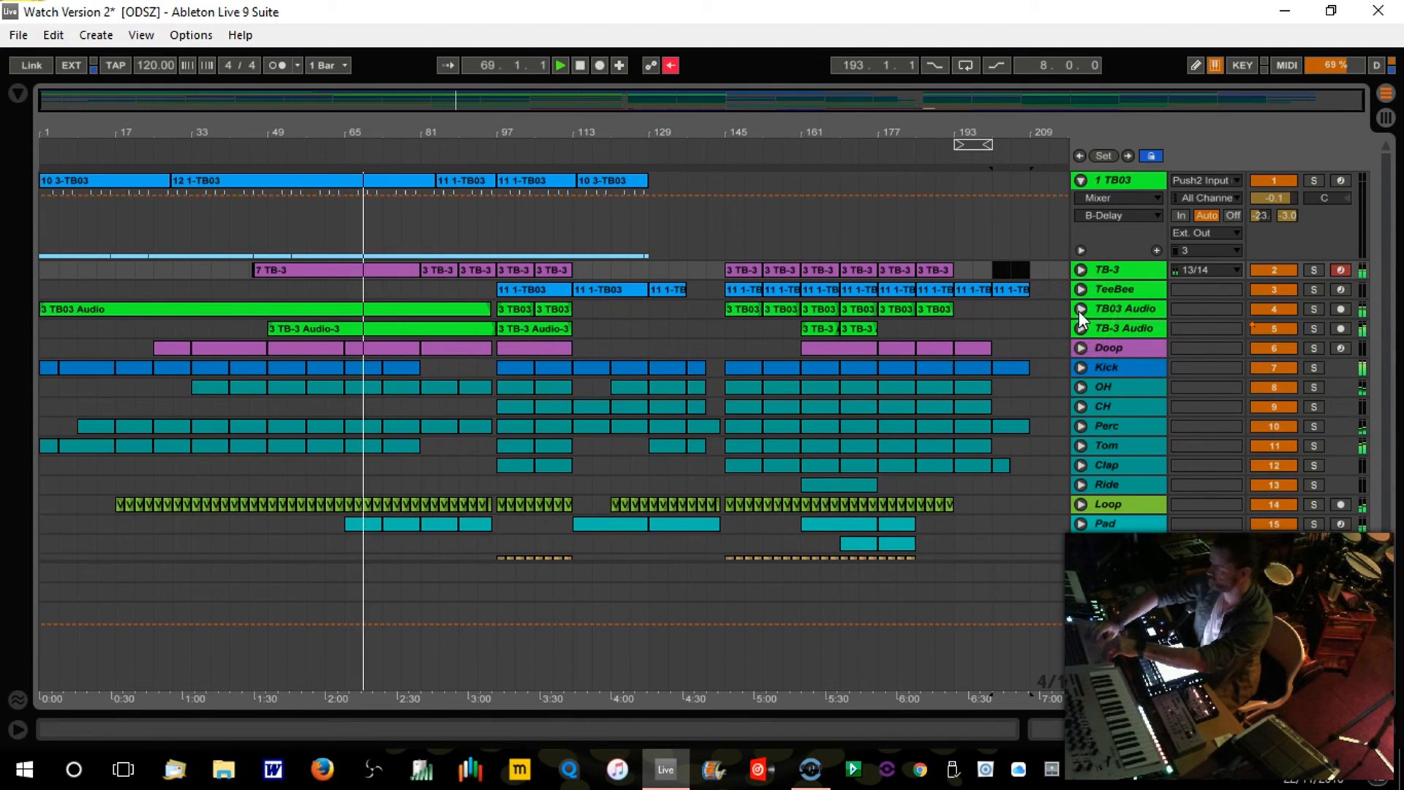
click(1079, 309)
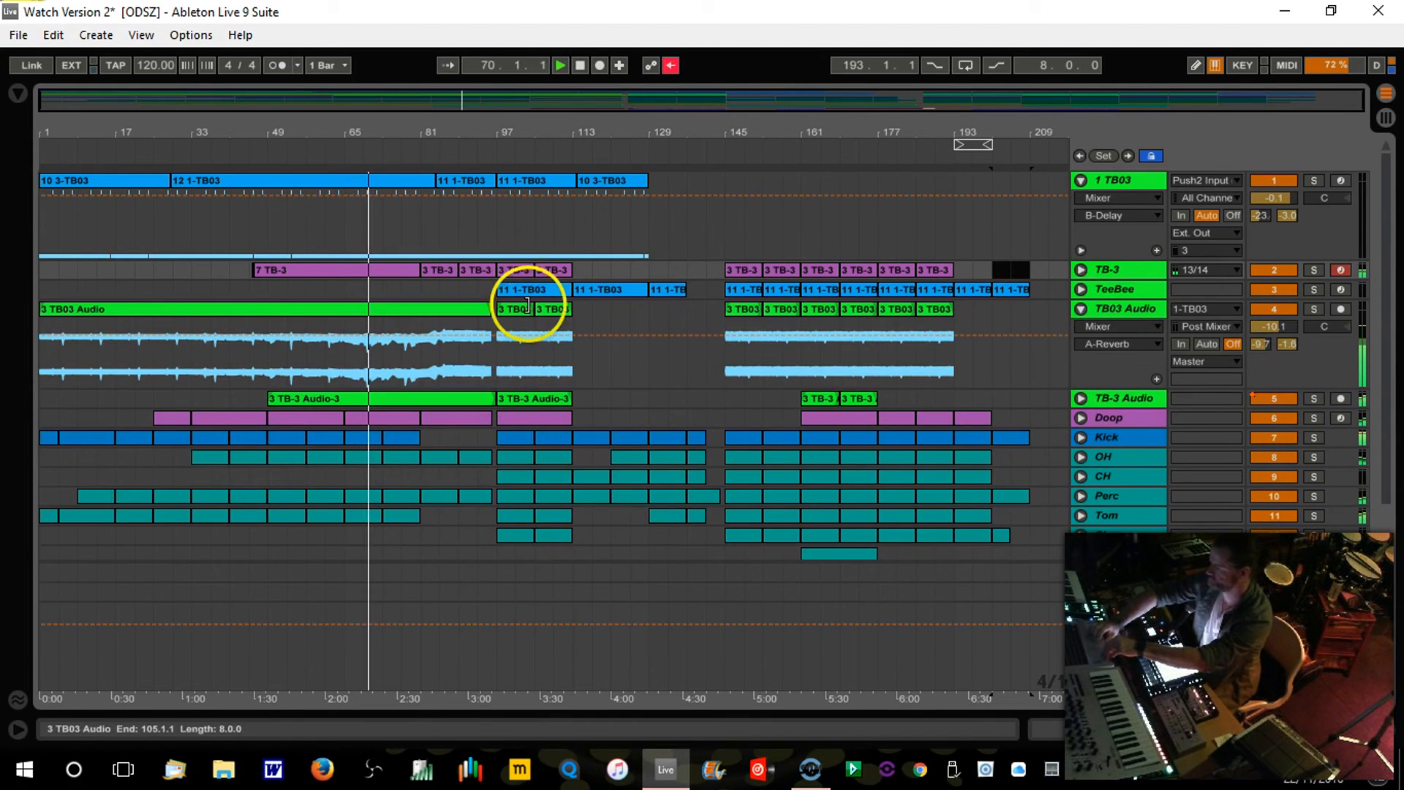
Step: Delete the last 1 TB03 clip, ending at bar 129, and copy the long 12 1-TB03 clip to about bar 145
click(599, 180)
key(Delete)
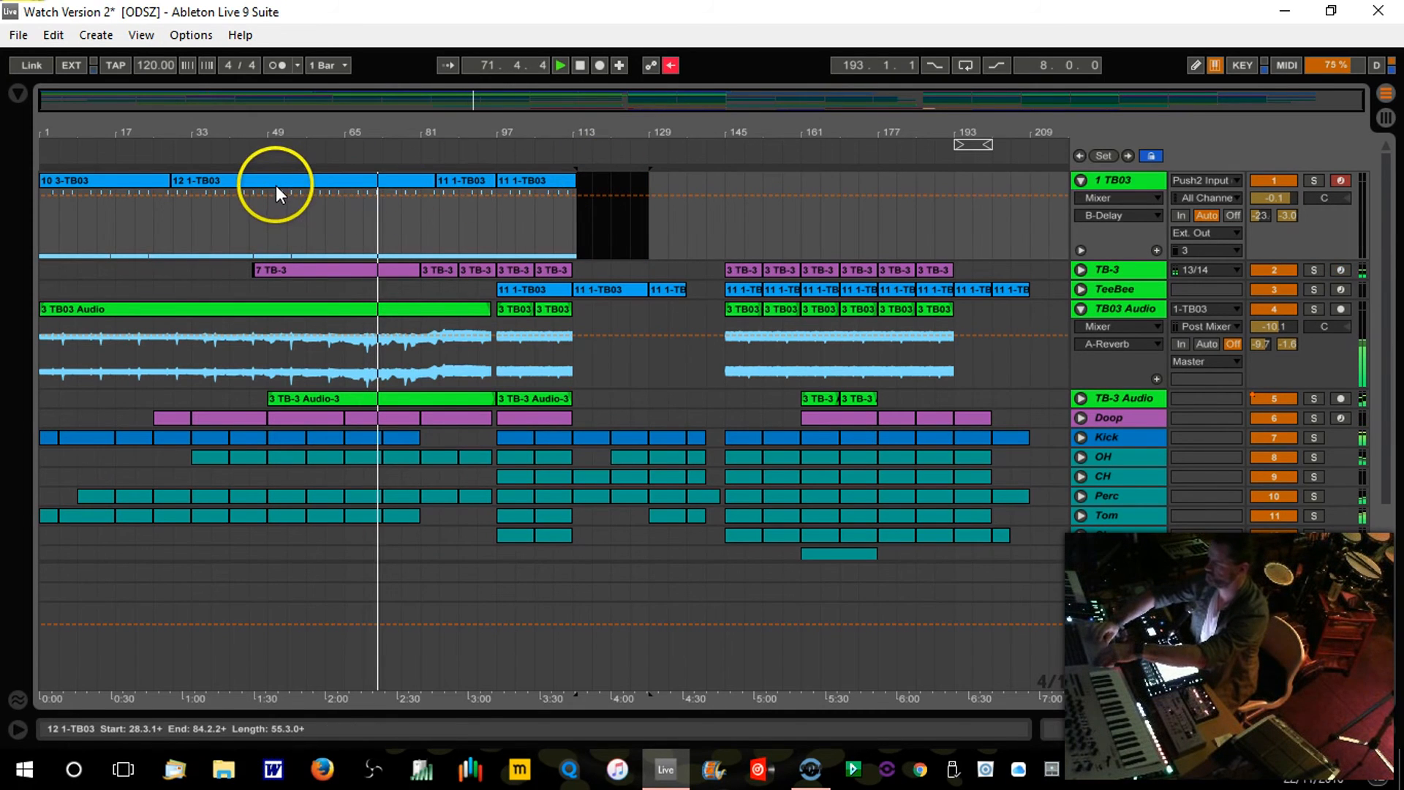
drag(273, 178, 825, 203)
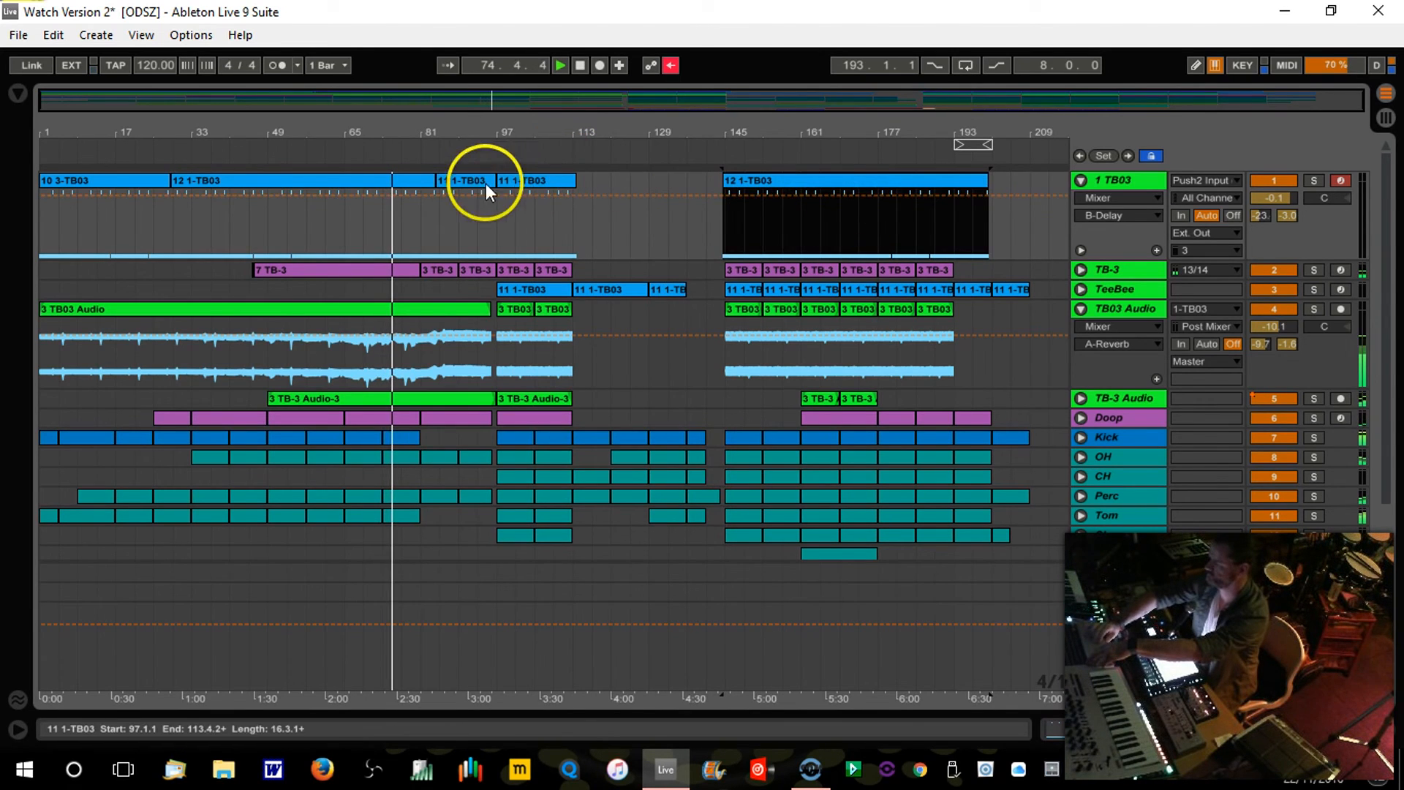
Step: Shorten the long 12 1-TB03 clip on the 1 TB03 track so it ends at bar 193
drag(476, 179, 731, 8)
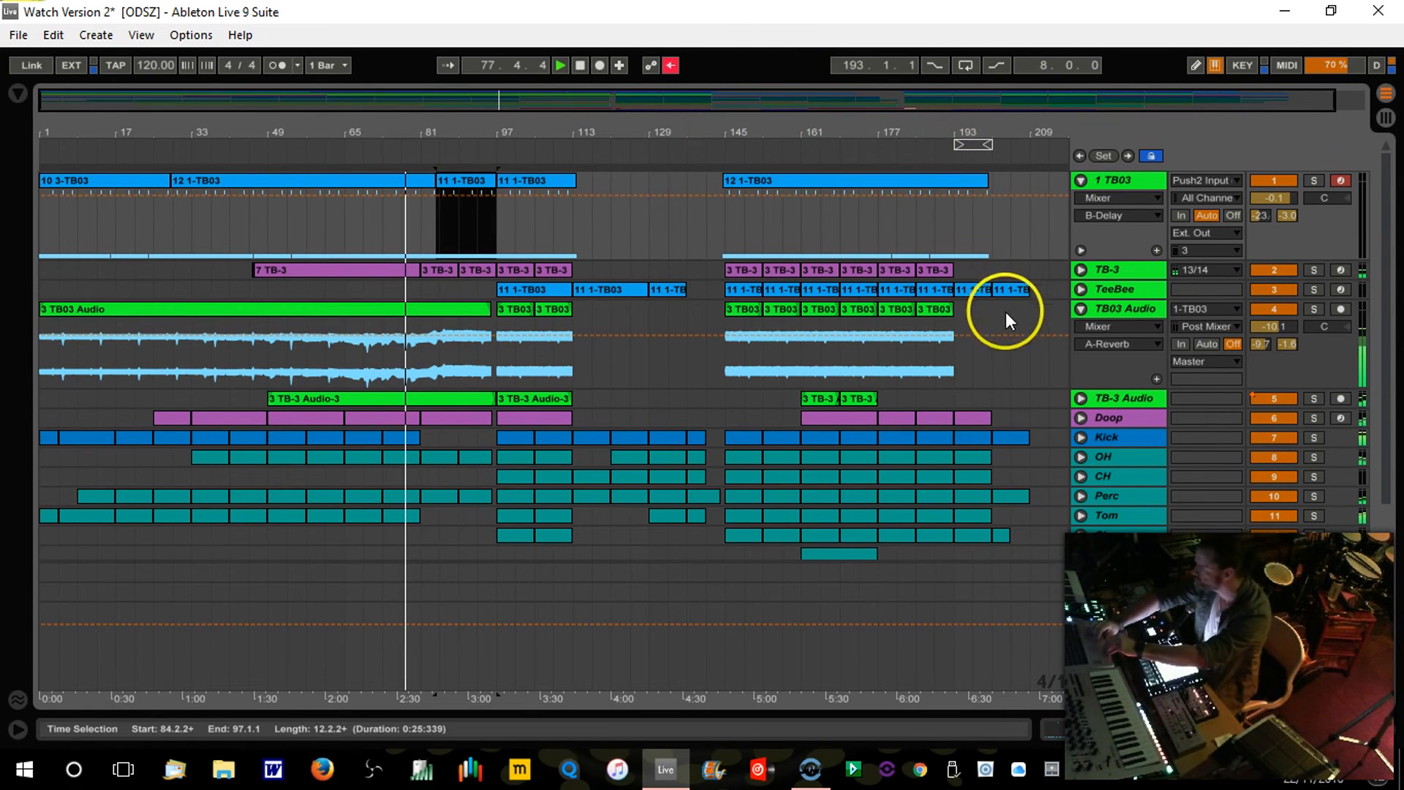
drag(982, 179, 935, 183)
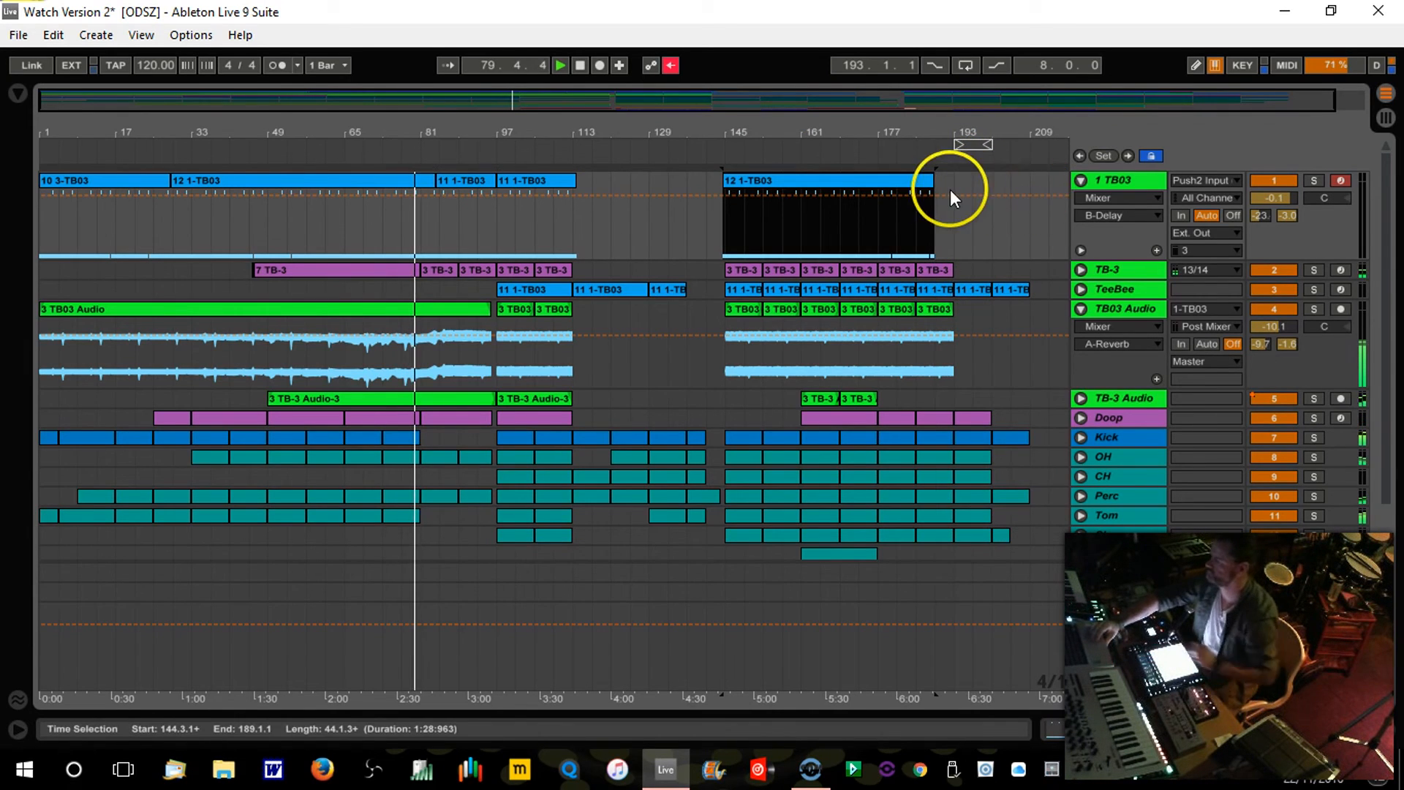
drag(934, 182, 951, 181)
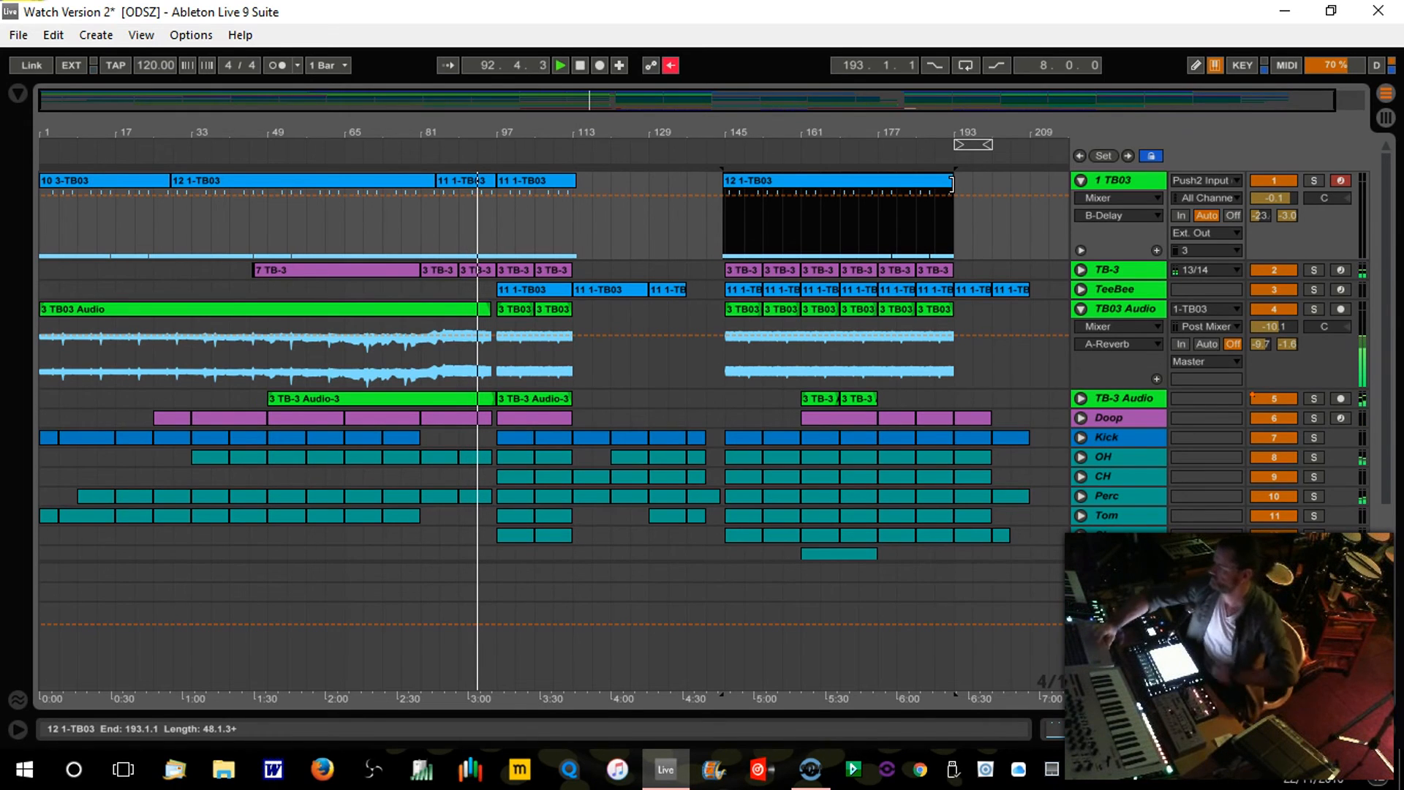
Step: Fold the TB03 Audio and 1 TB03 tracks, and move the TeeBee track directly below TB-3 Audio
click(1081, 308)
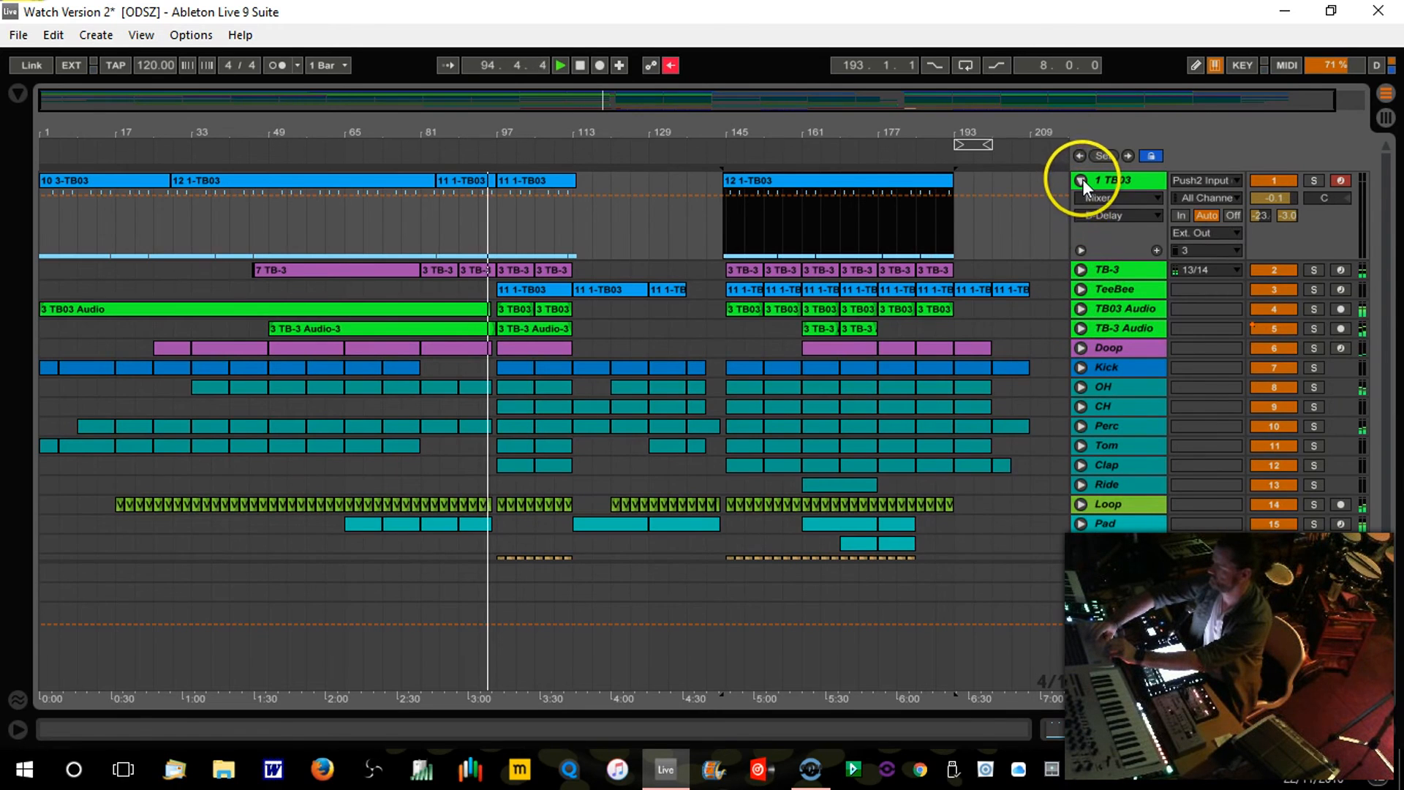
click(1082, 180)
drag(1114, 219, 1117, 271)
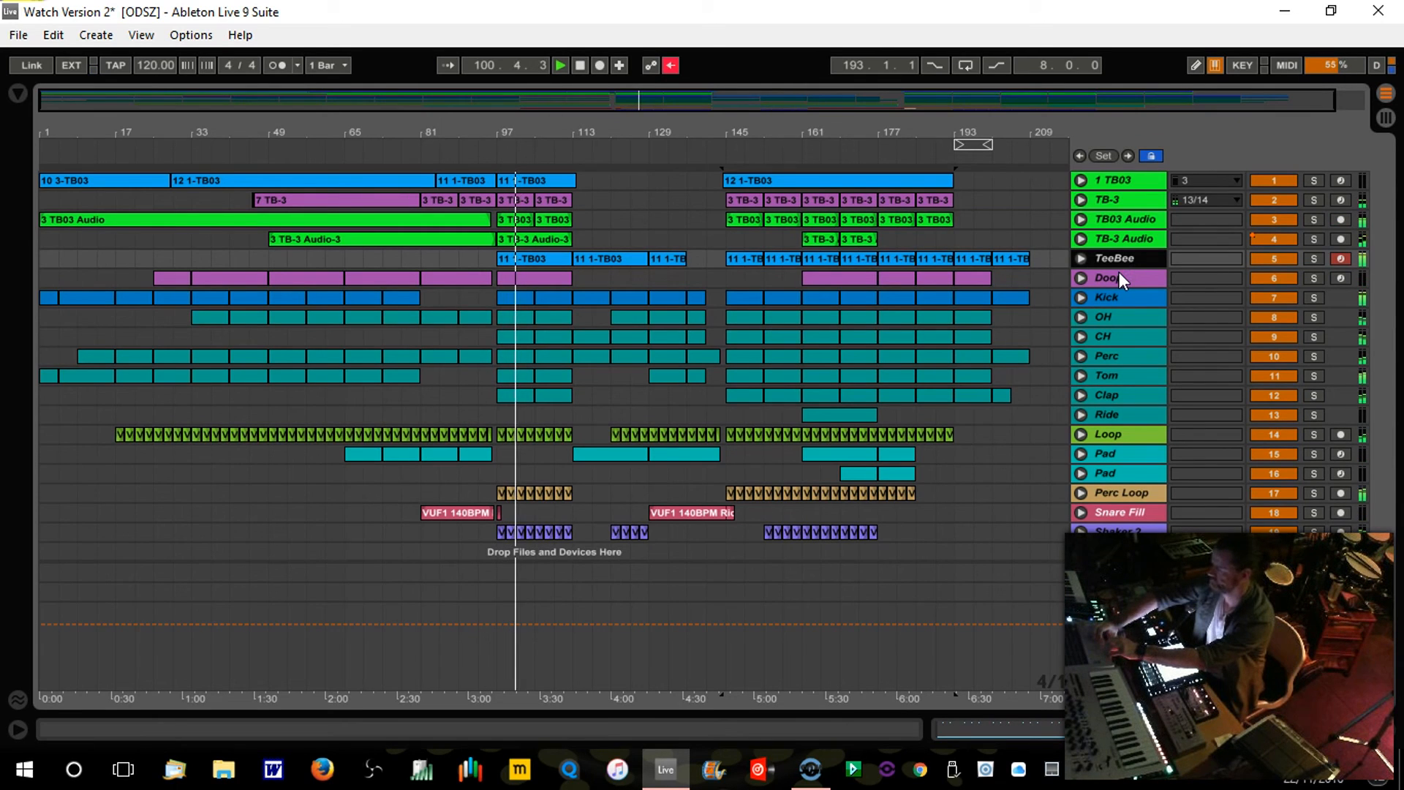
Step: Consolidate the TeeBee clips into one clip from bar 97 to 137 and another from bar 145 to 209
click(674, 261)
key(ctrl+j)
click(743, 257)
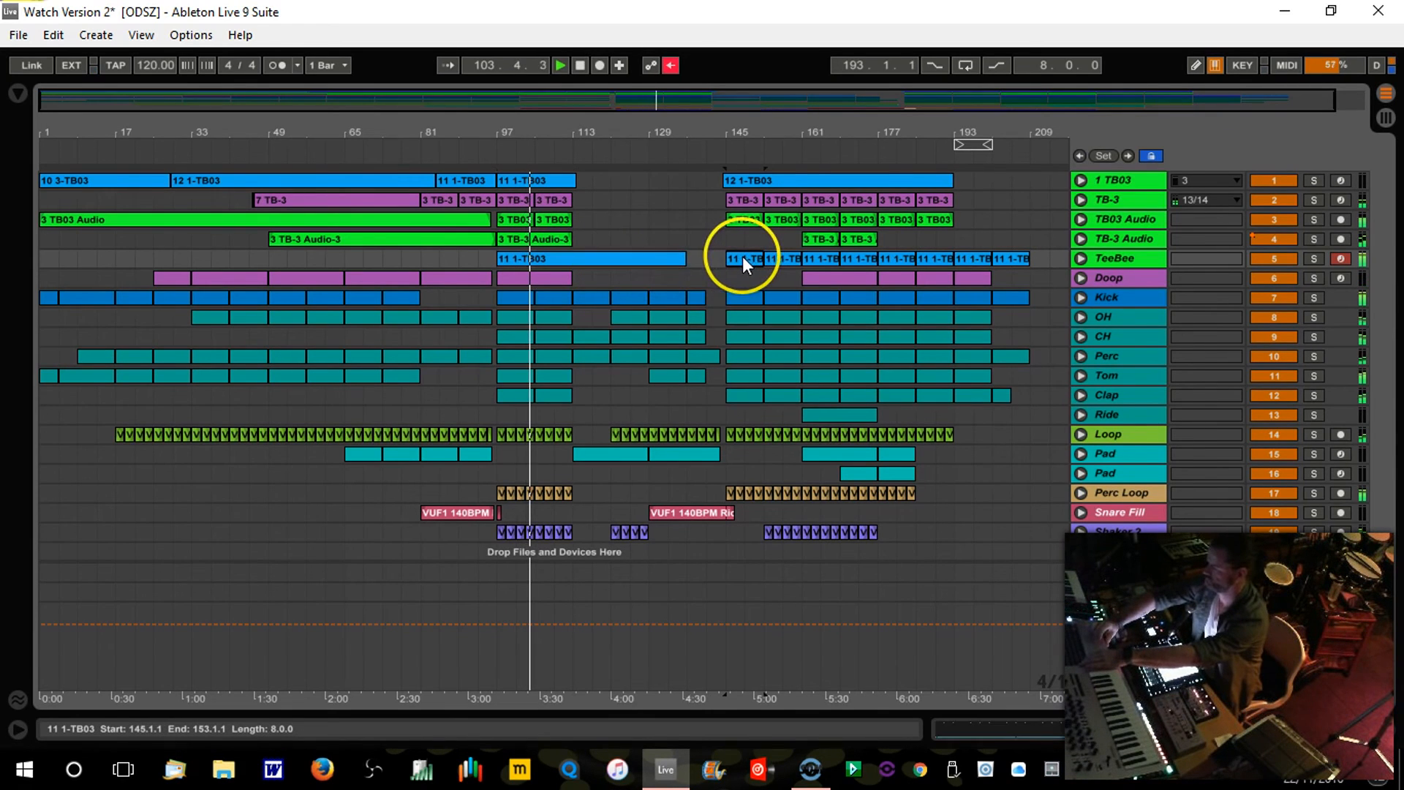
shift+click(1006, 261)
key(ctrl+j)
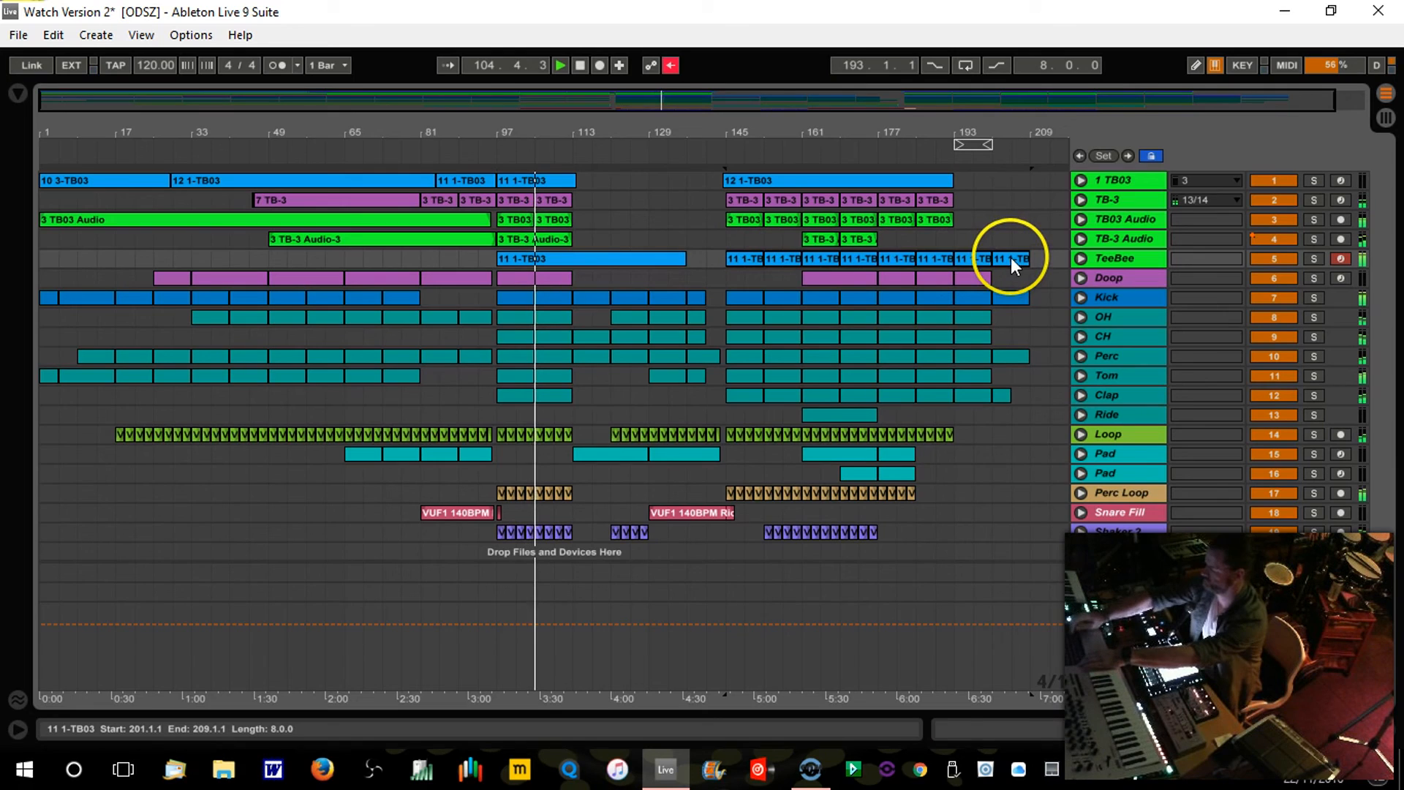
Step: Consolidate the Doop clips into one clip from bar 161 to 201 and another from bar 25 to 113
click(860, 281)
click(963, 288)
key(ctrl+j)
click(241, 278)
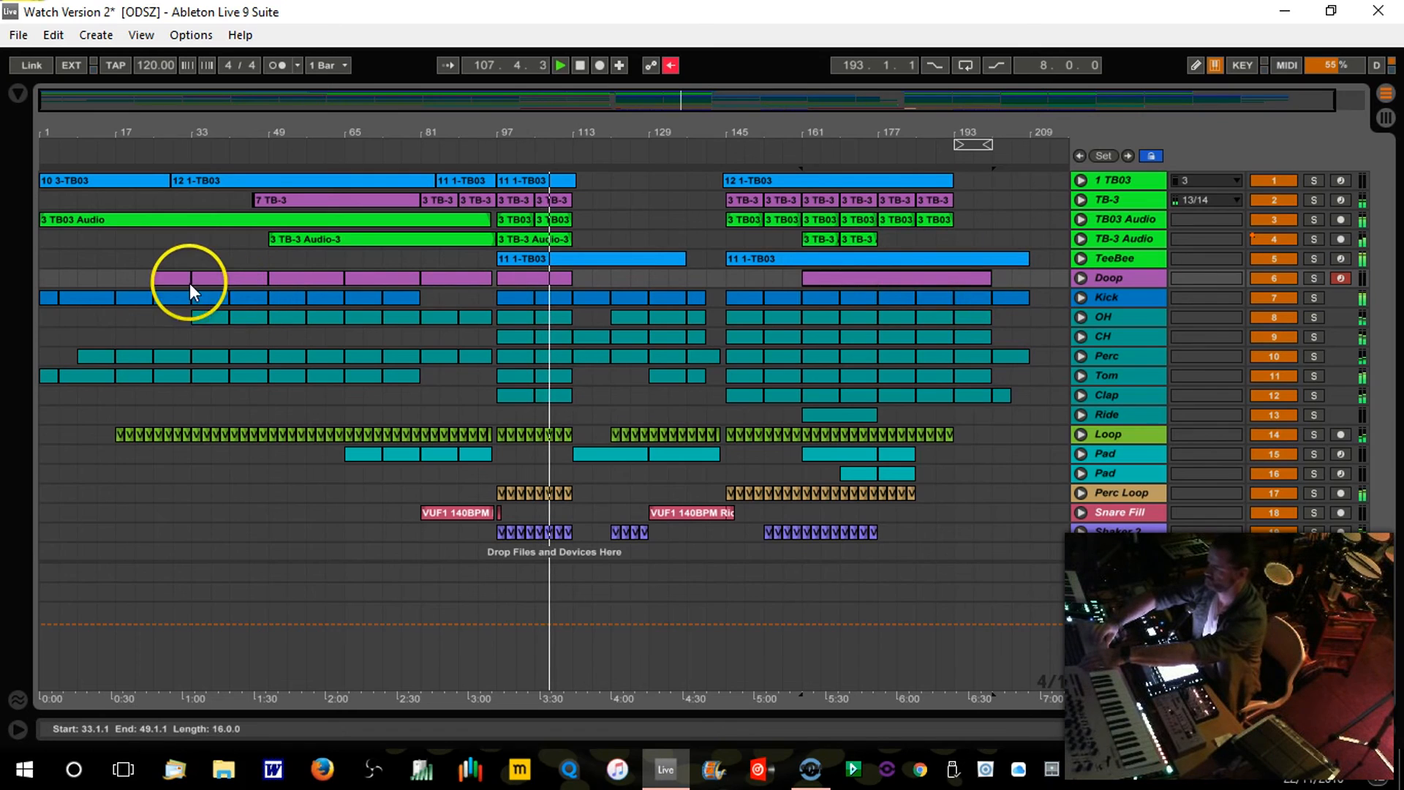
click(533, 277)
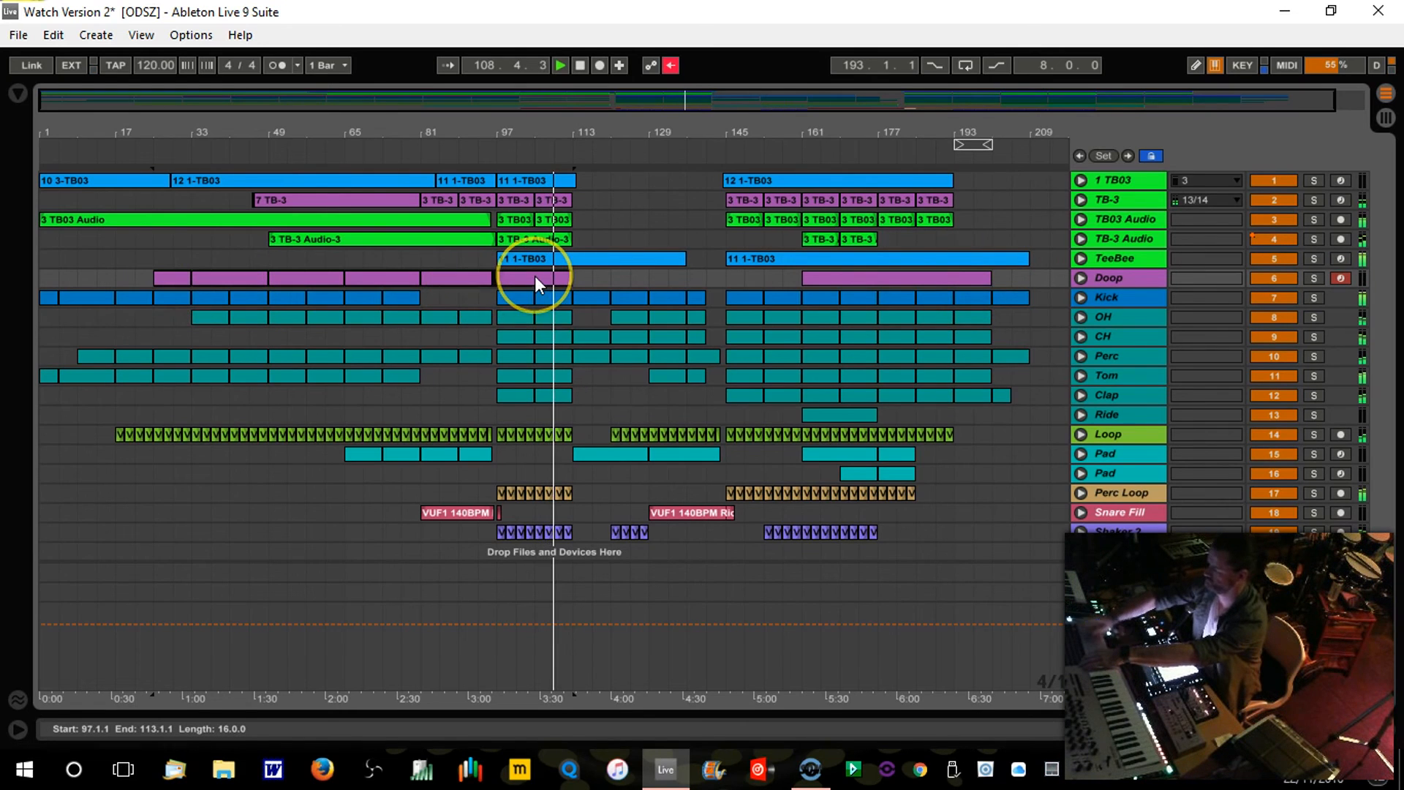
shift+click(181, 279)
key(ctrl+j)
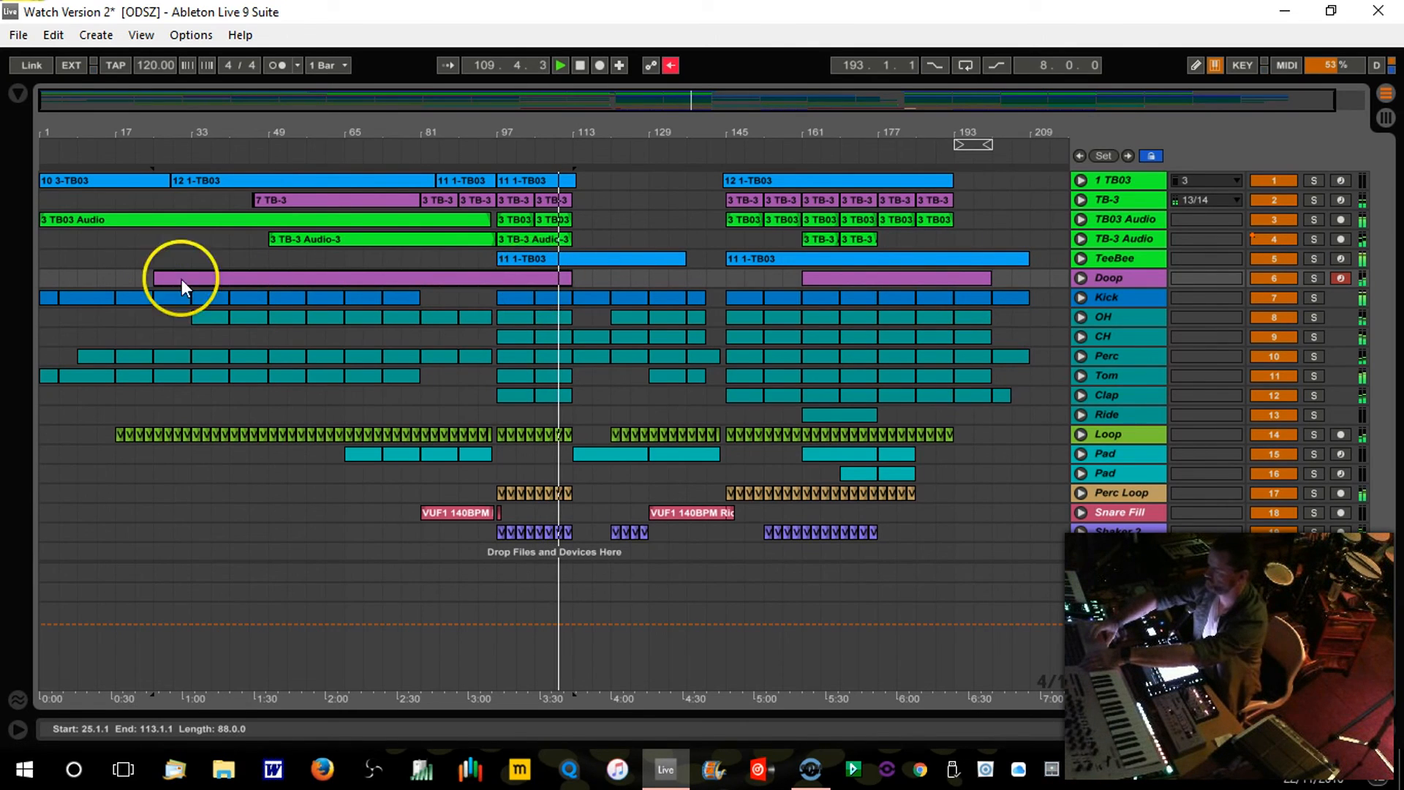
Step: Consolidate the Kick clips into three clips: bars 1 to 81, 97 to 141 and 145 to 209
click(49, 298)
shift+click(529, 298)
shift+click(415, 301)
key(ctrl+j)
click(515, 296)
click(690, 299)
key(ctrl+j)
click(749, 306)
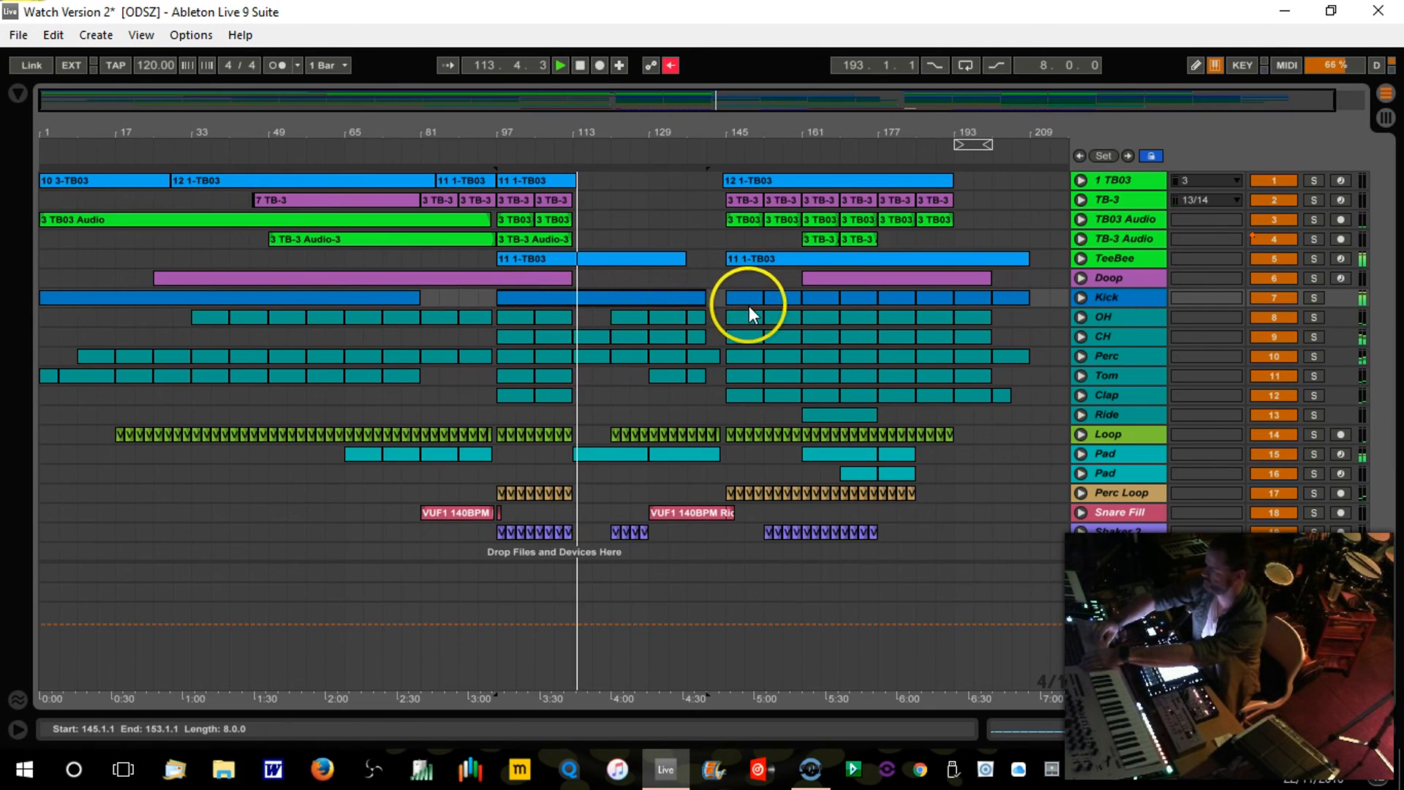
click(1011, 297)
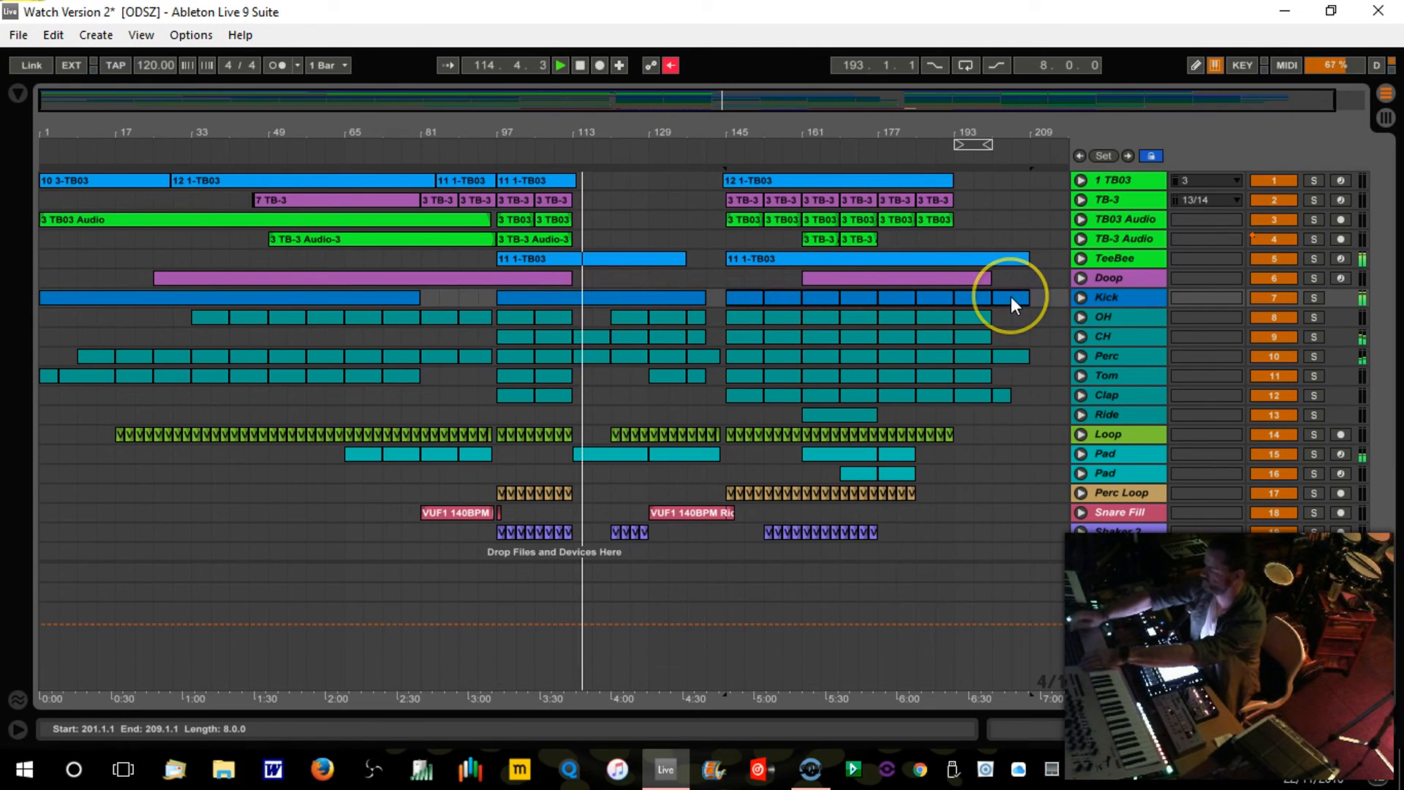
key(ctrl+j)
Step: Consolidate the 1 TB03 track's clips from bar 1 to about bar 113 into one clip
click(213, 319)
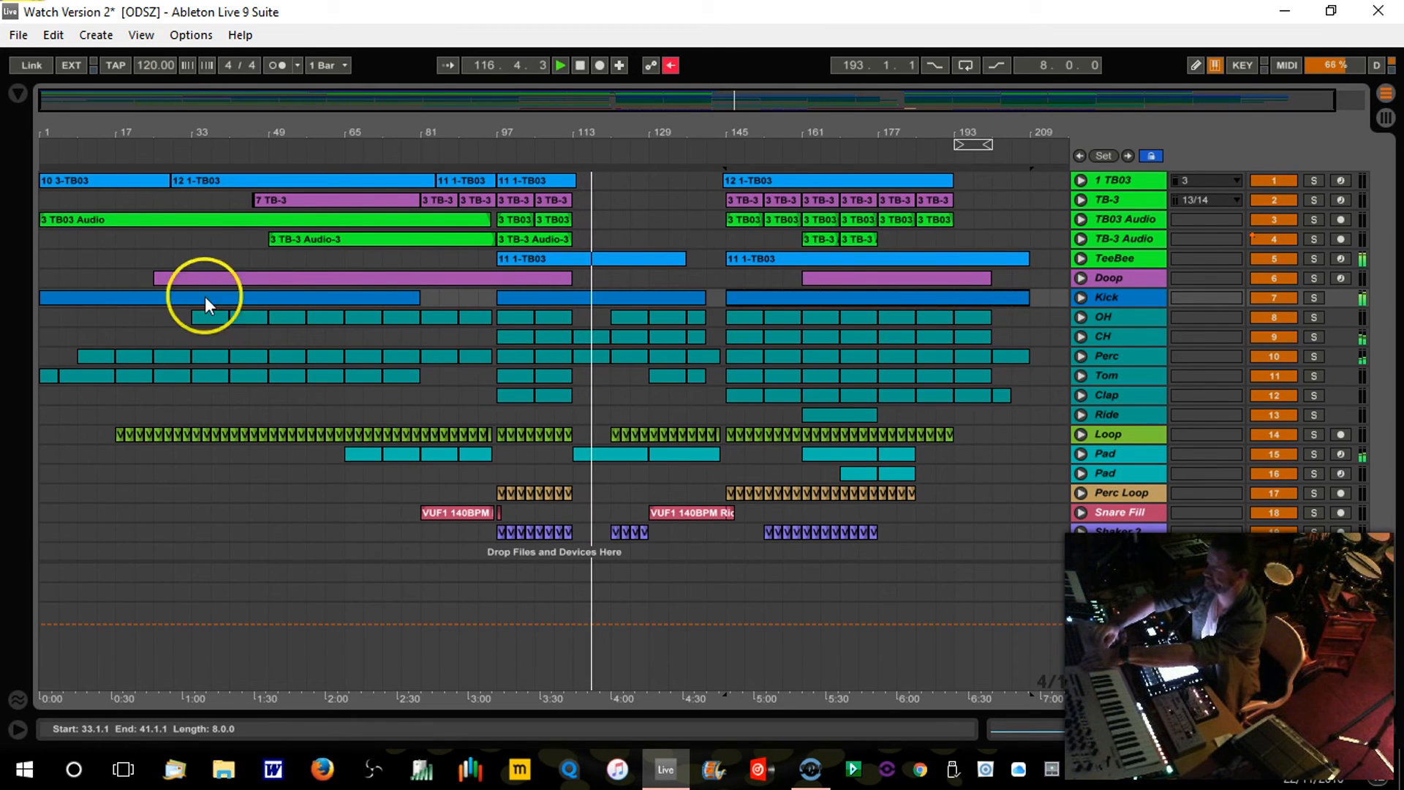
click(141, 179)
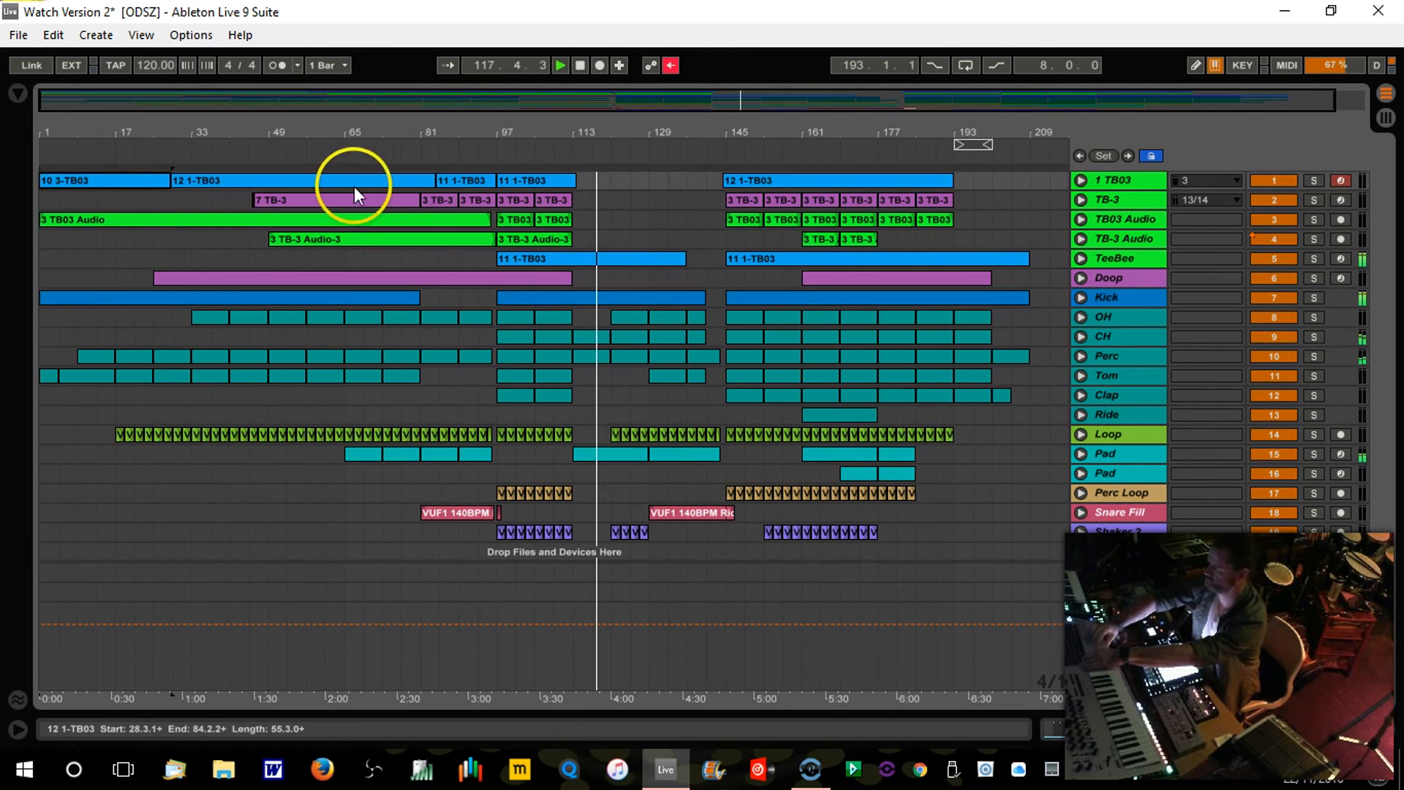
shift+click(524, 180)
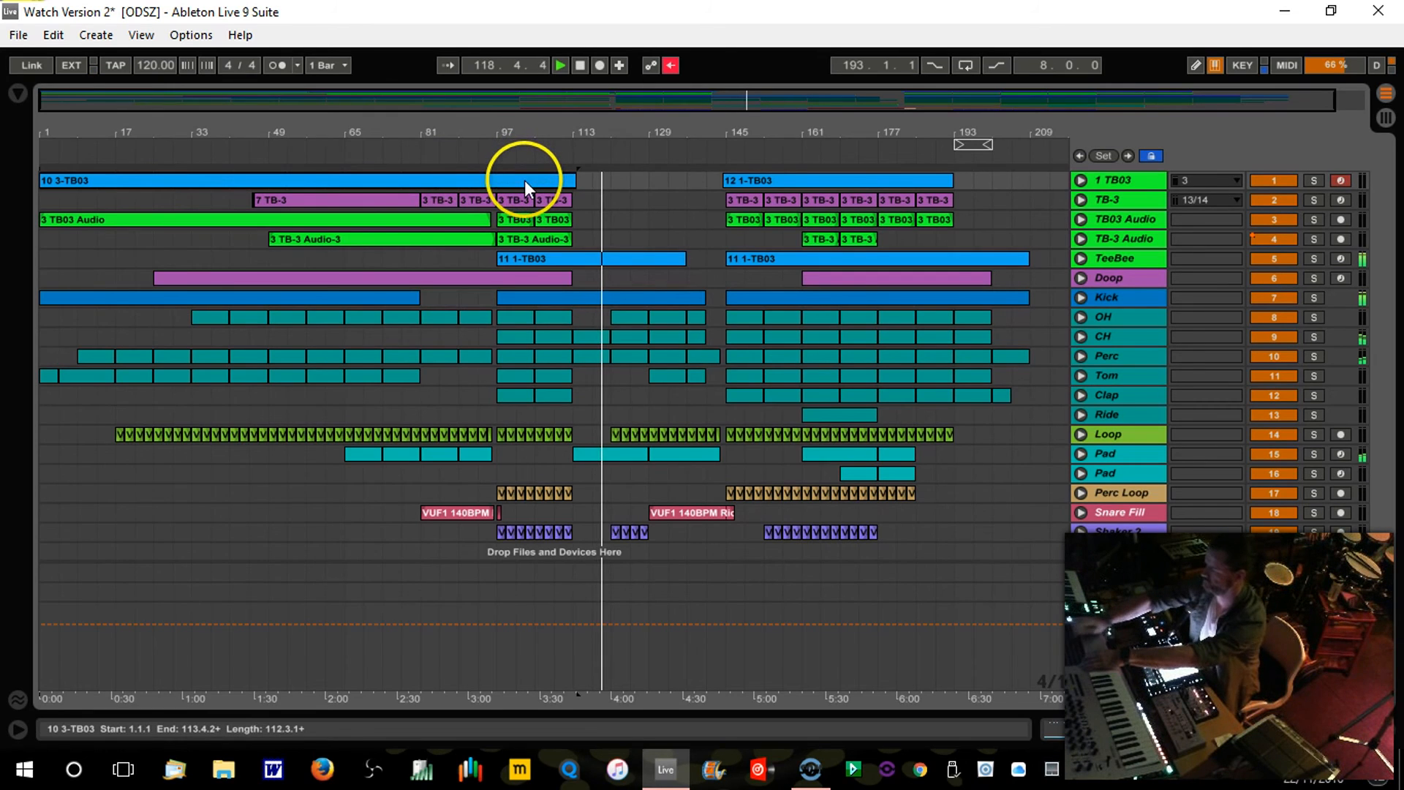
key(ctrl+j)
Step: Consolidate the TB-3 track's clips into one clip from about bar 46 to 113 and another from bar 145 to 193
click(257, 199)
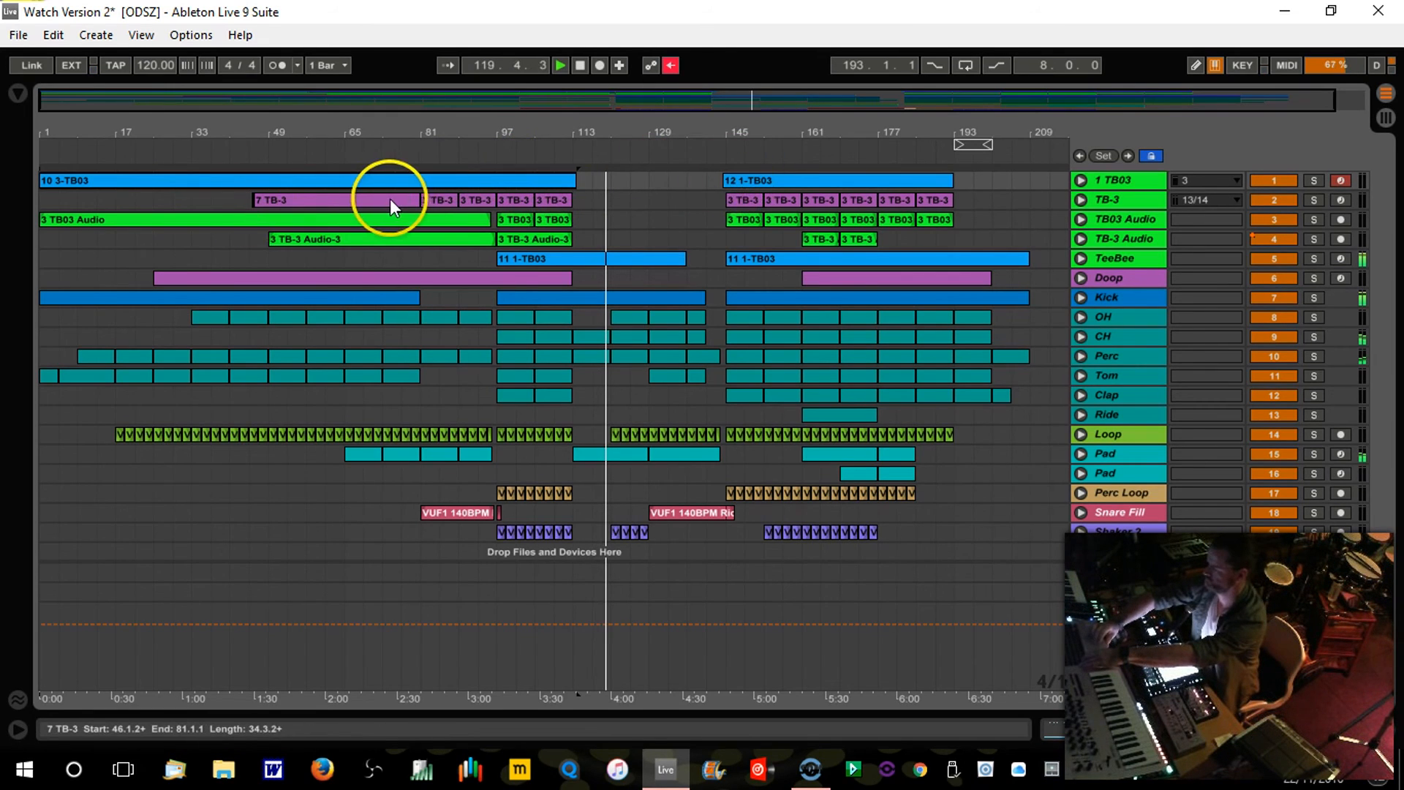
click(554, 200)
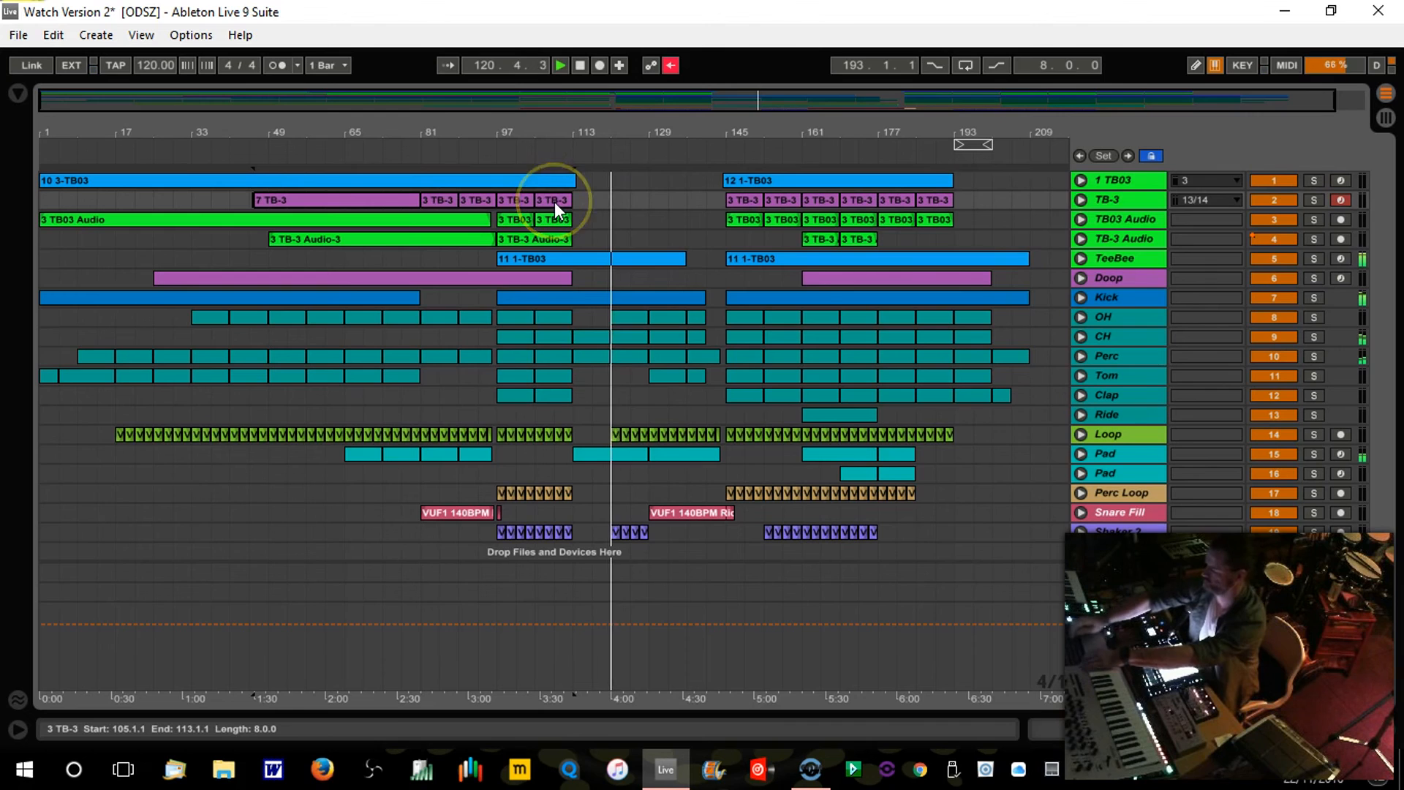
key(ctrl+j)
click(742, 200)
shift+click(945, 202)
key(ctrl+j)
Step: Recolour all clips on the 1 TB03 and TB-3 tracks bright green to match their tracks
click(964, 205)
drag(943, 206, 21, 175)
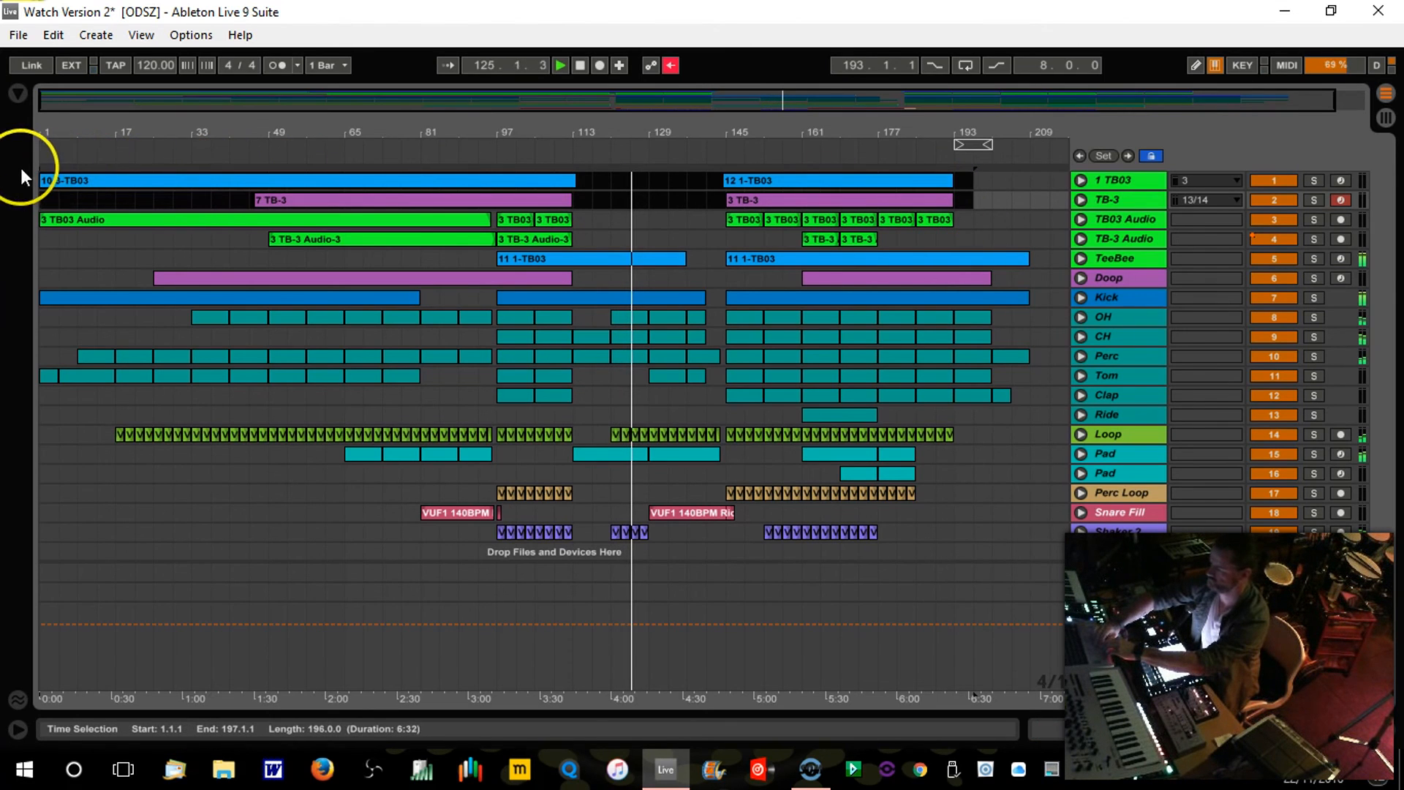
right_click(103, 179)
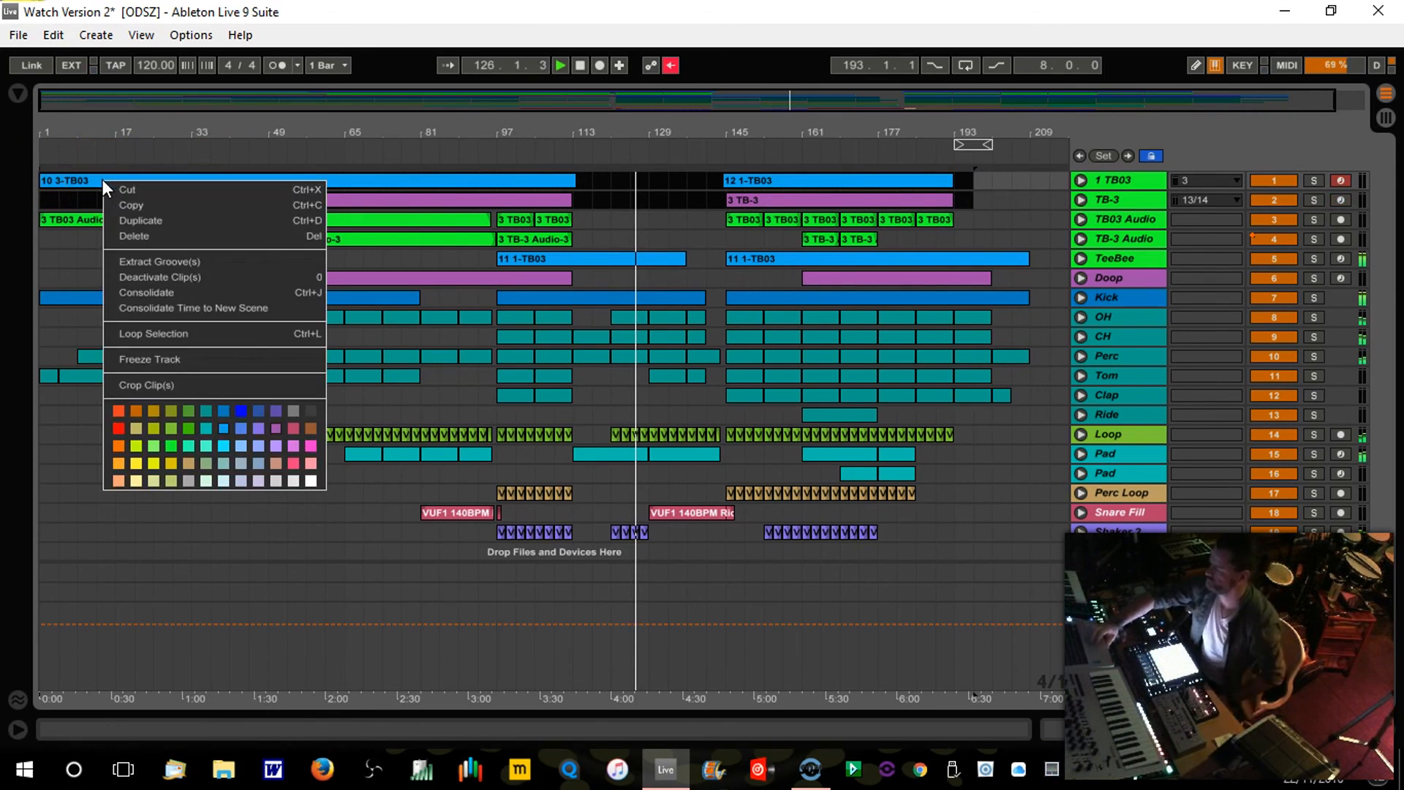
click(173, 443)
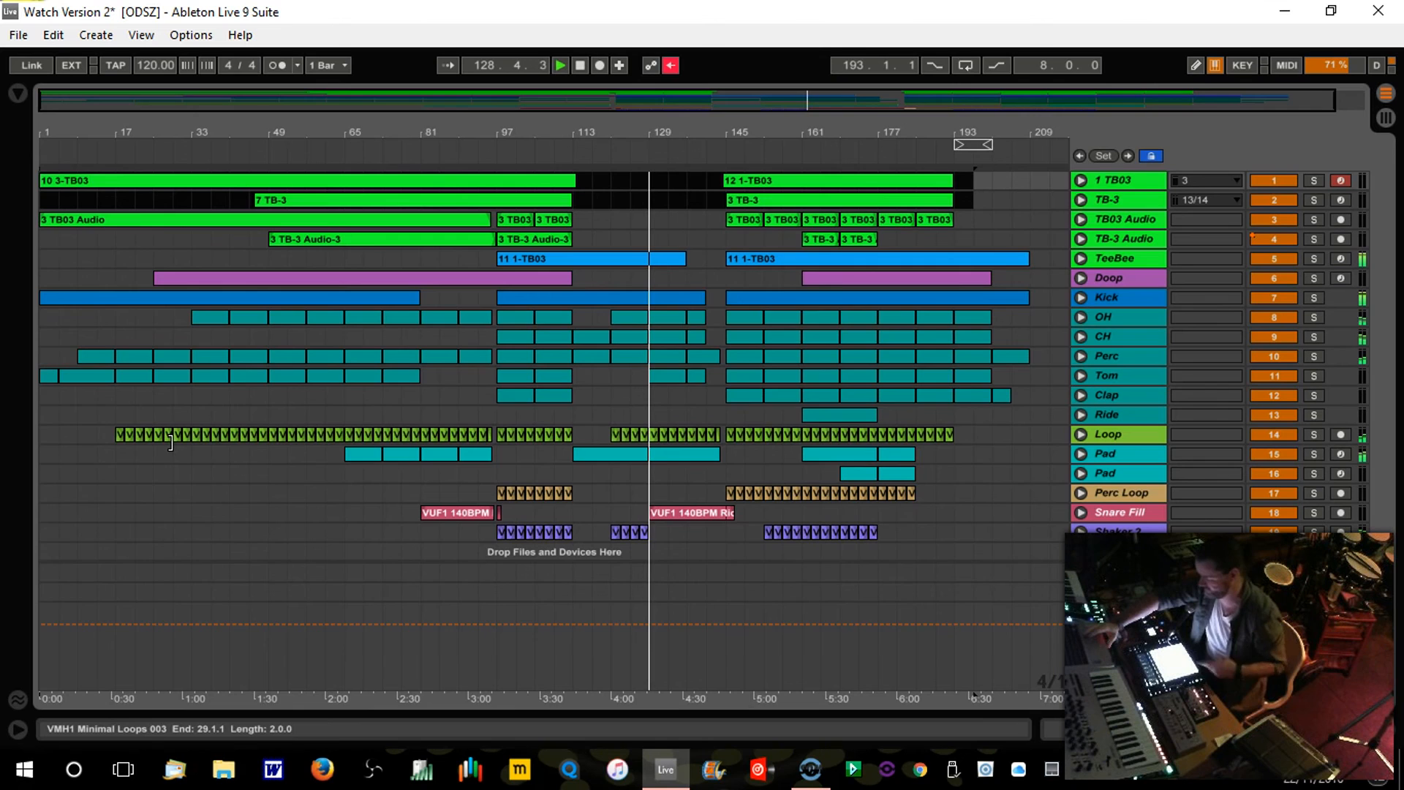
Step: Recolour both consolidated TeeBee clips bright green to match their track
click(375, 468)
click(476, 244)
click(540, 256)
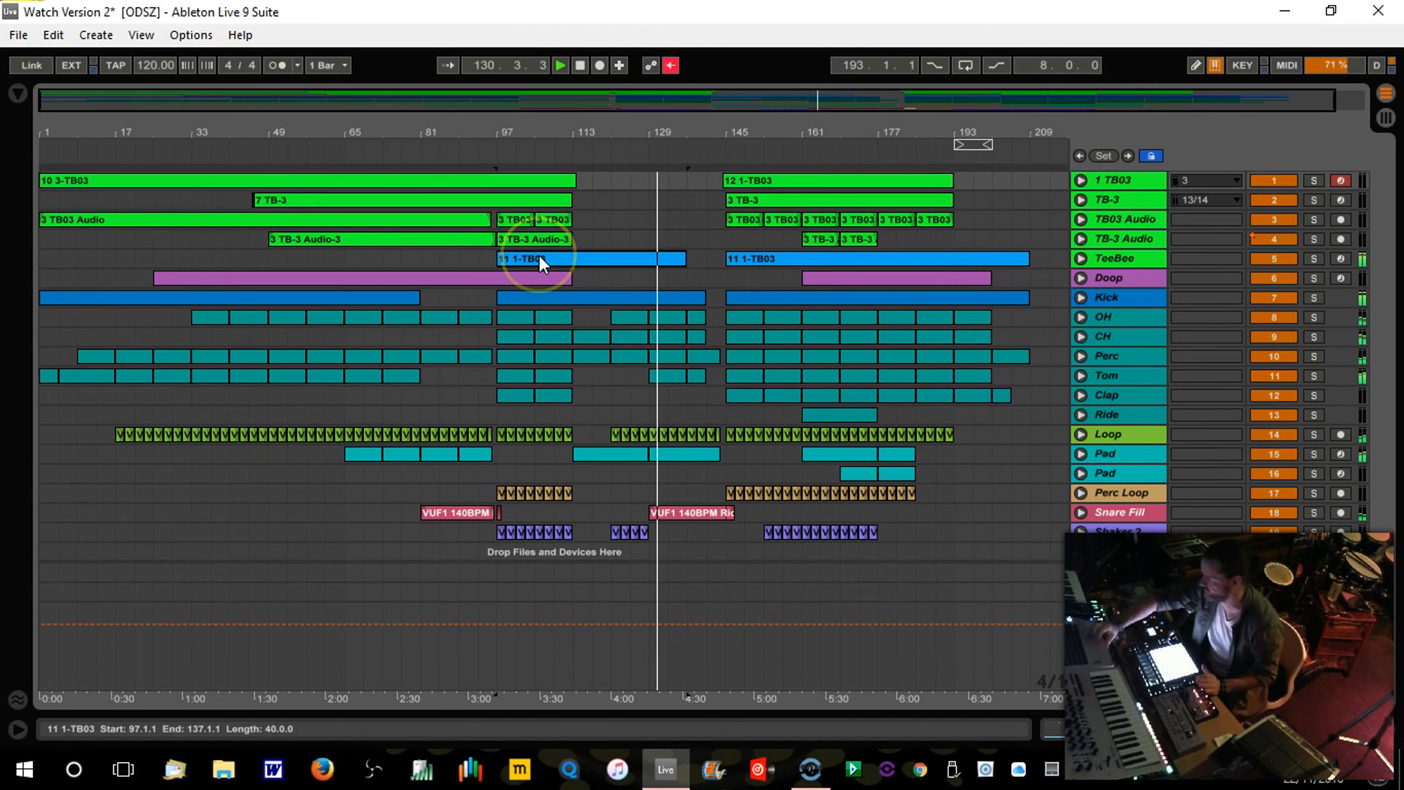
right_click(538, 256)
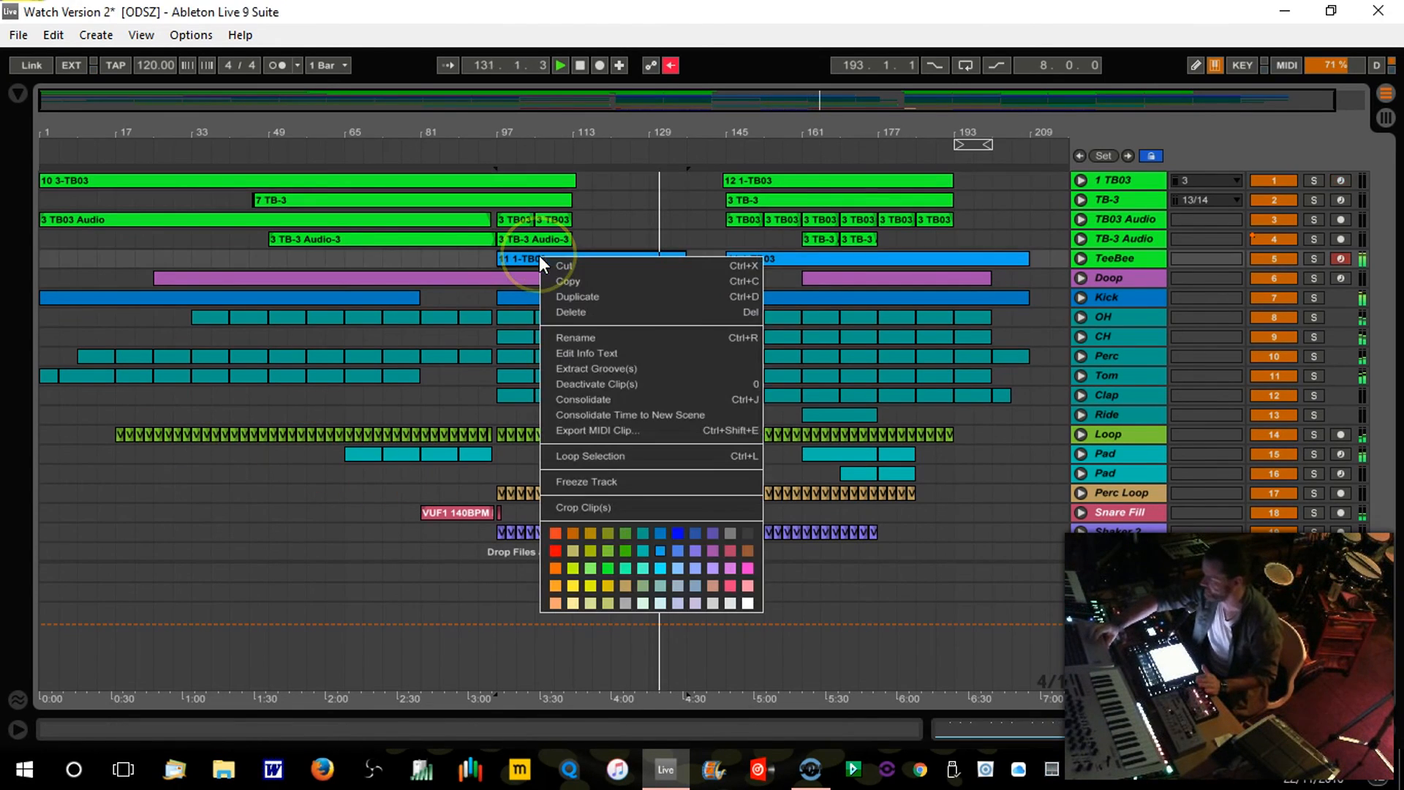
click(608, 567)
click(923, 260)
right_click(923, 261)
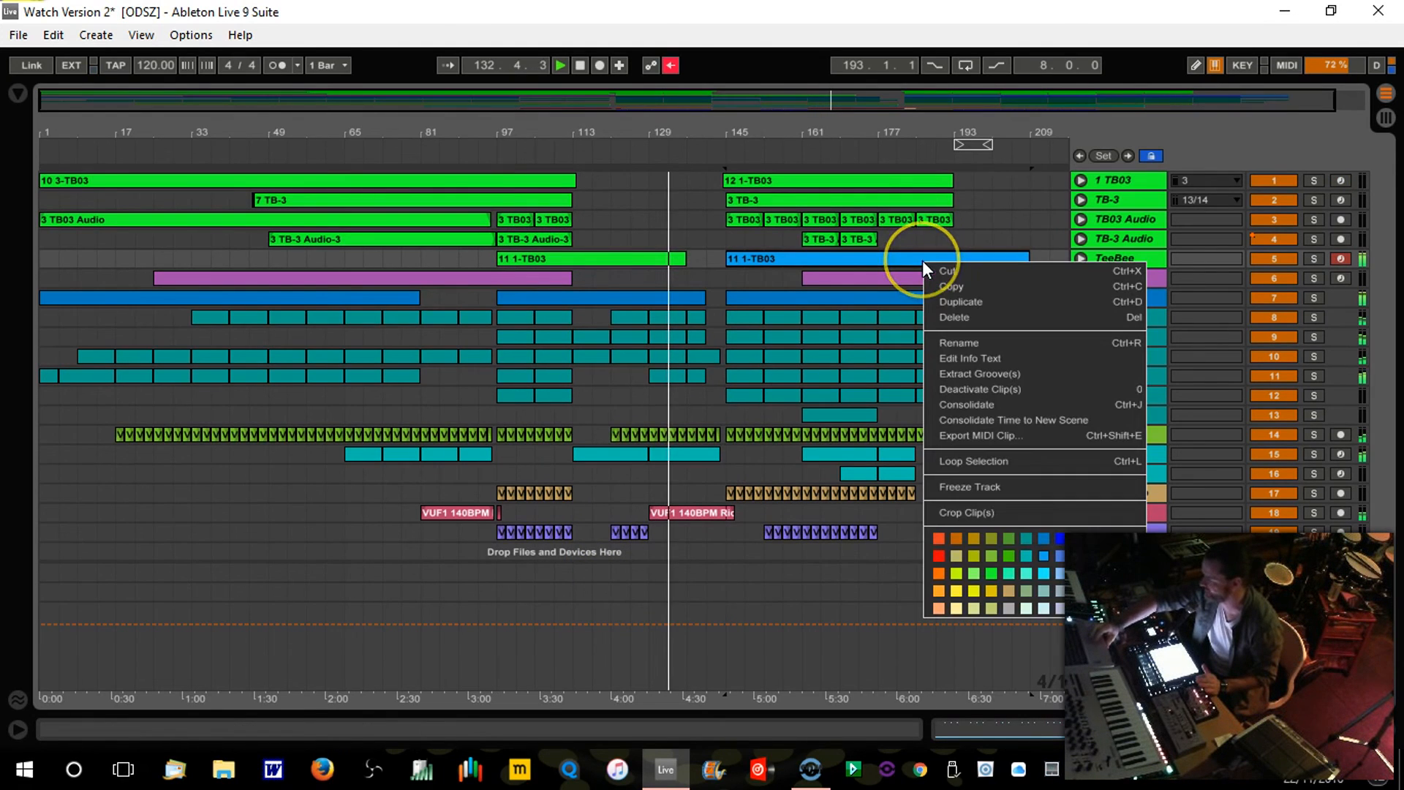
click(990, 568)
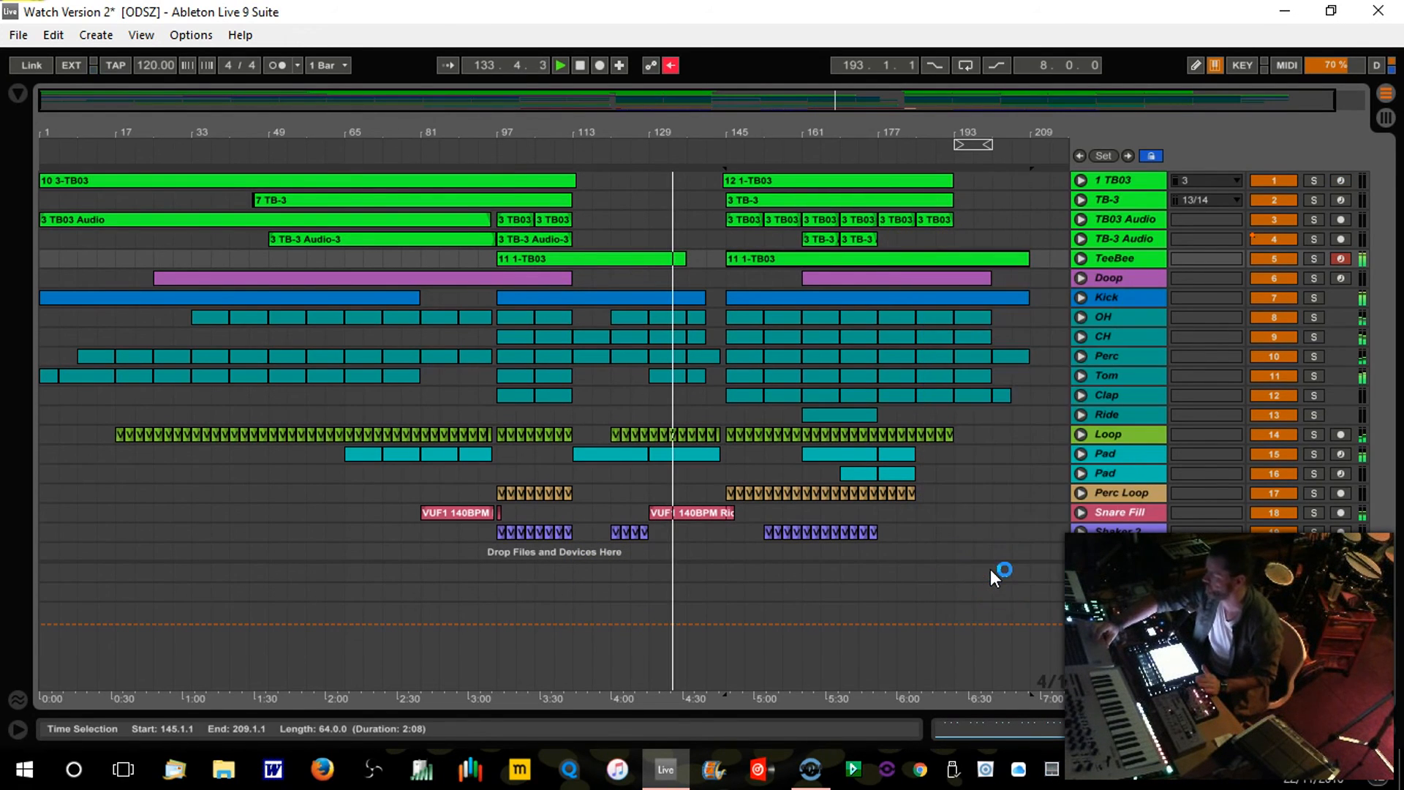
Step: Recolour the clips on the tracks from Kick through Ride with the Kick's blue
click(964, 432)
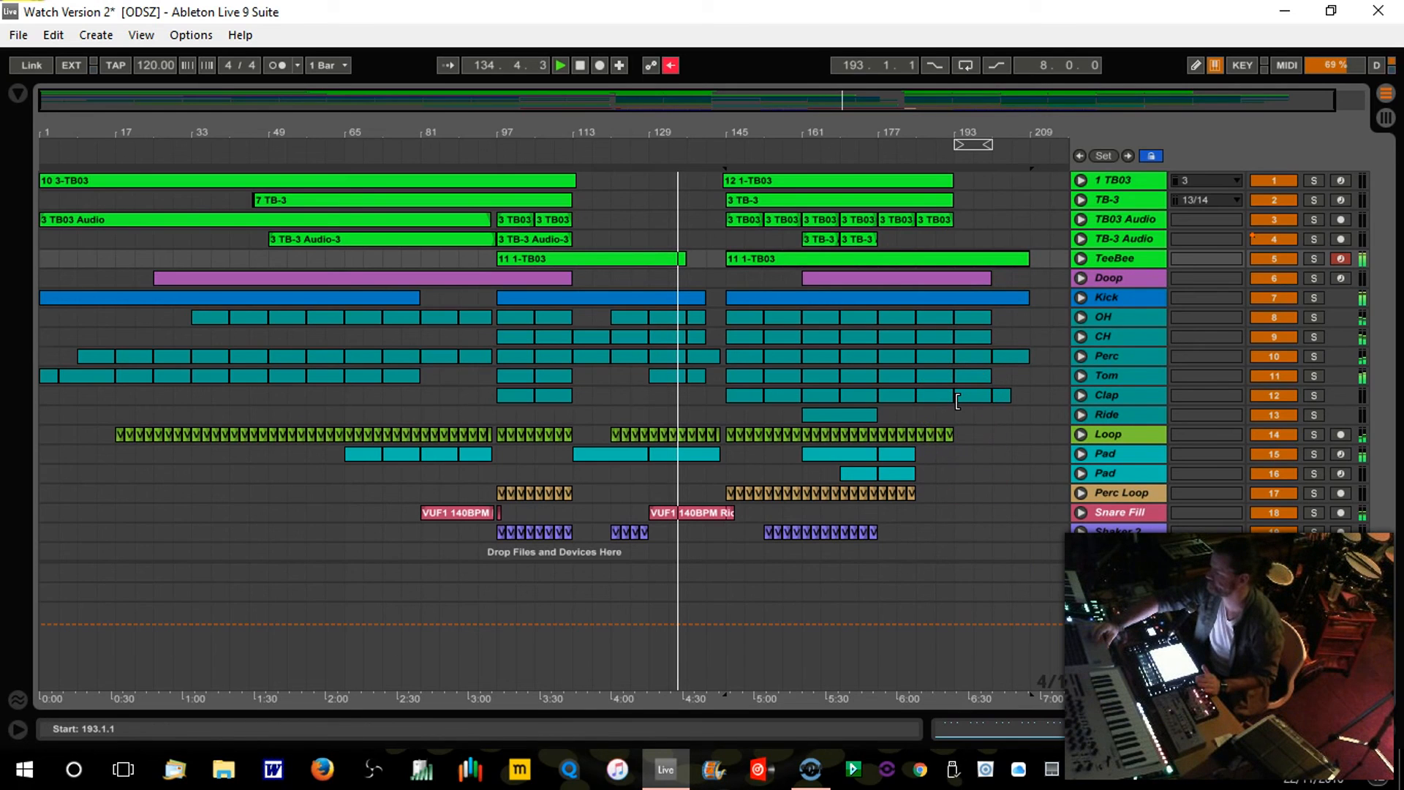
click(984, 398)
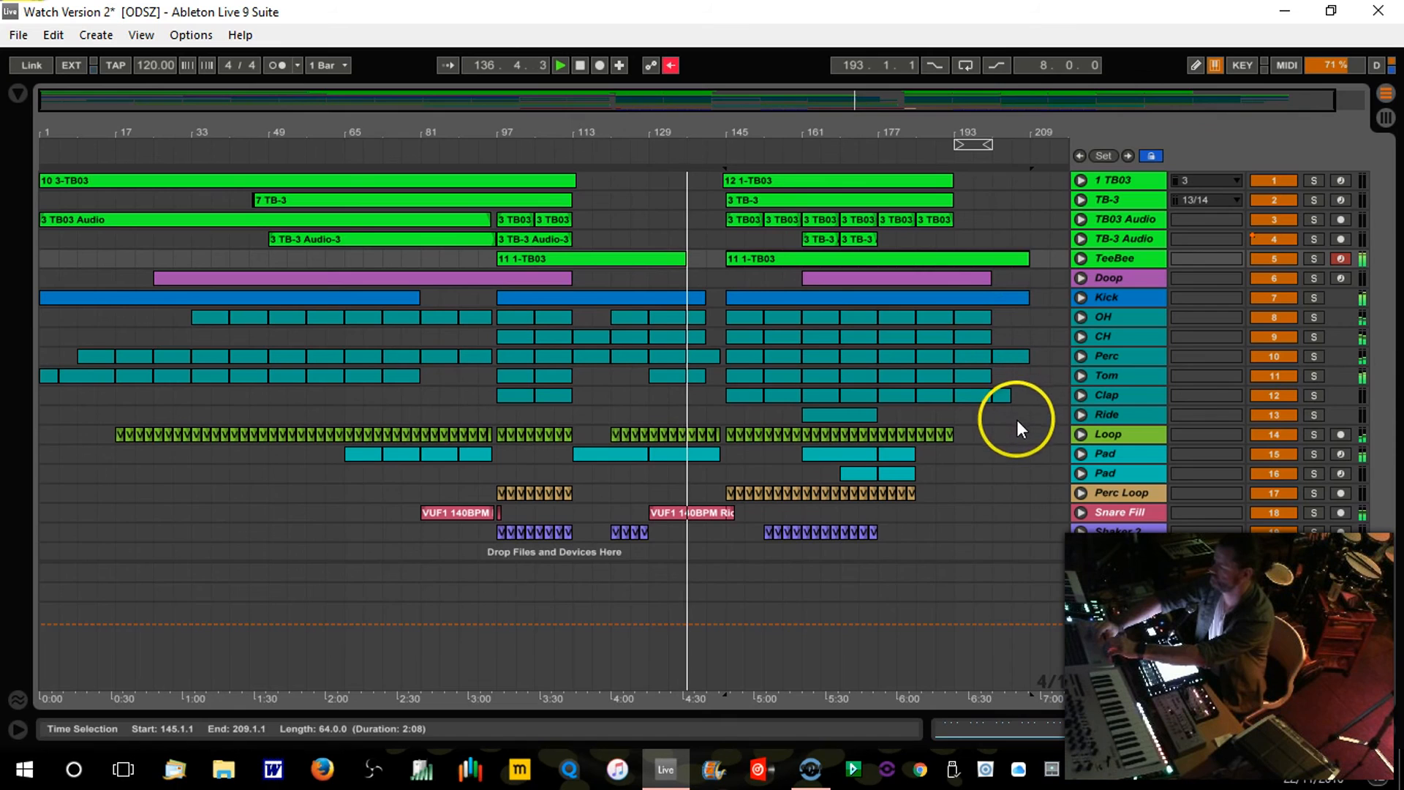
drag(1014, 424, 752, 269)
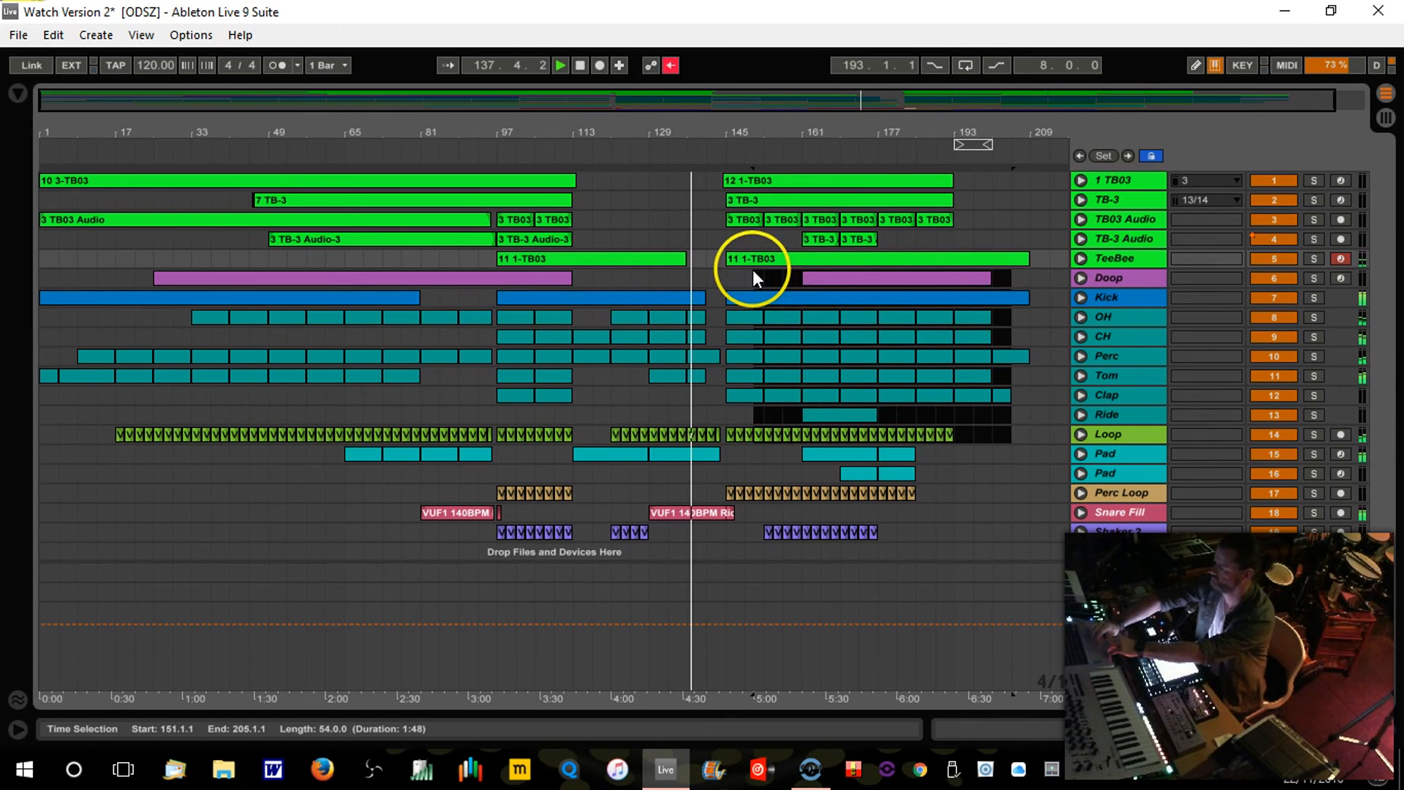
click(1003, 418)
drag(1003, 418, 38, 294)
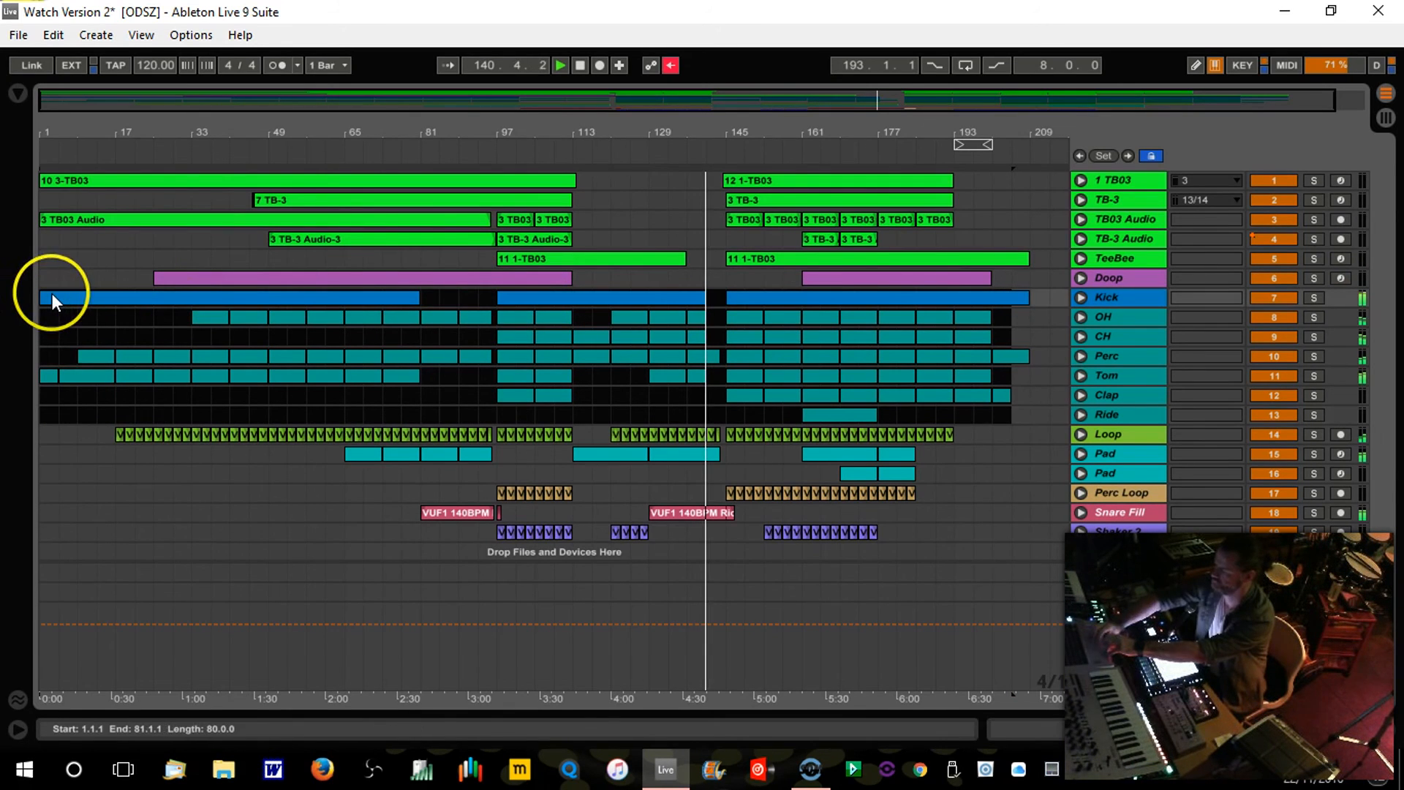
right_click(52, 293)
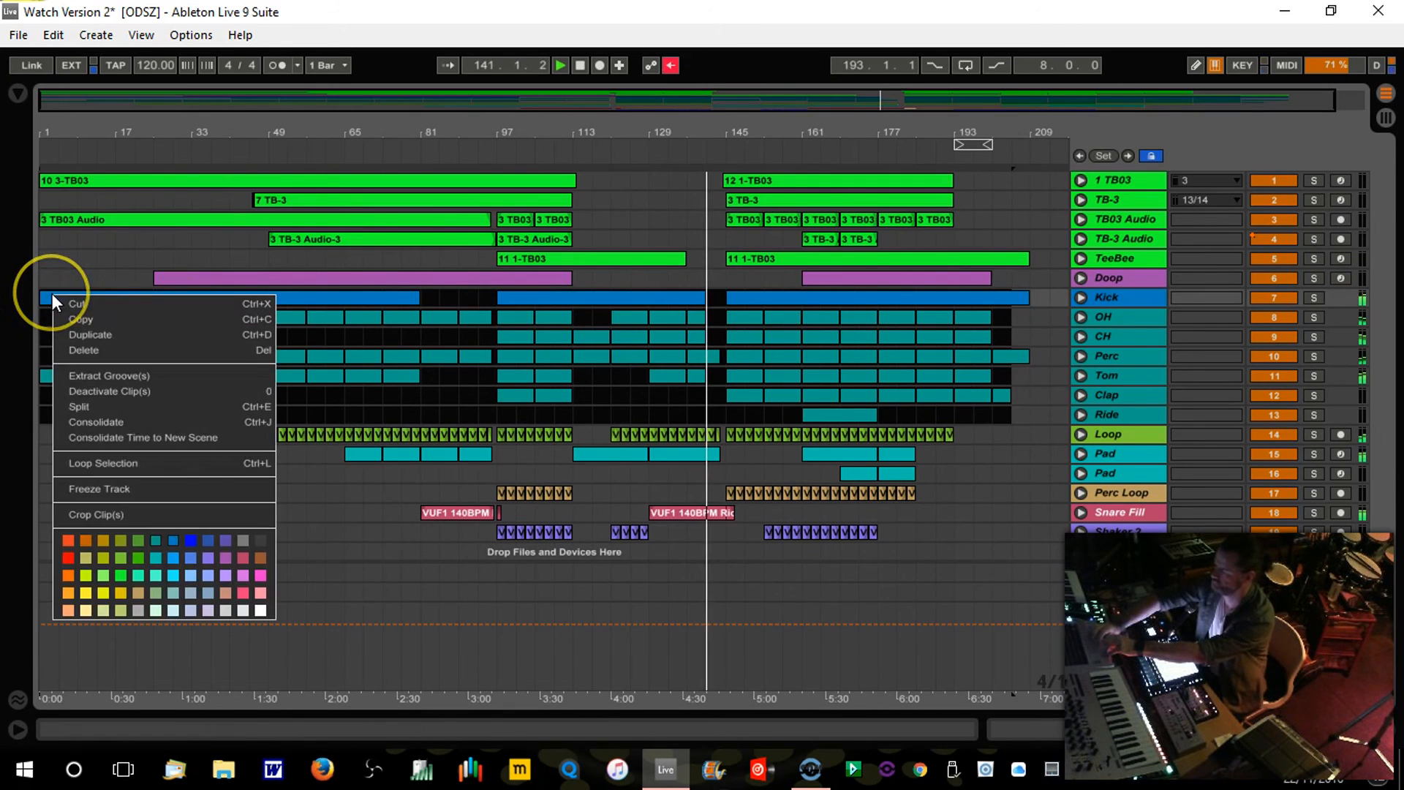
click(173, 540)
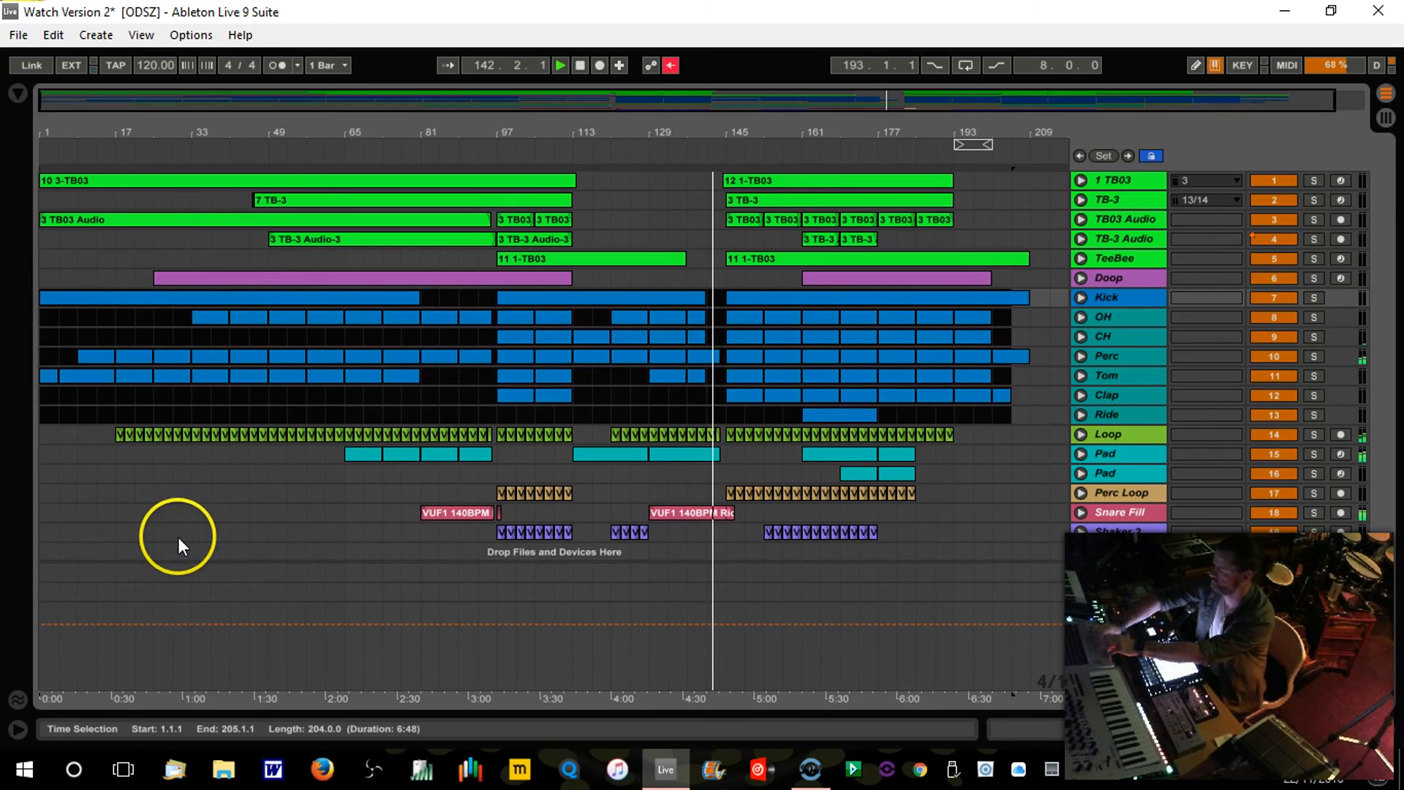
Step: Recolour the track headers from Kick through Ride with the same blue as their clips
click(1121, 318)
click(1131, 414)
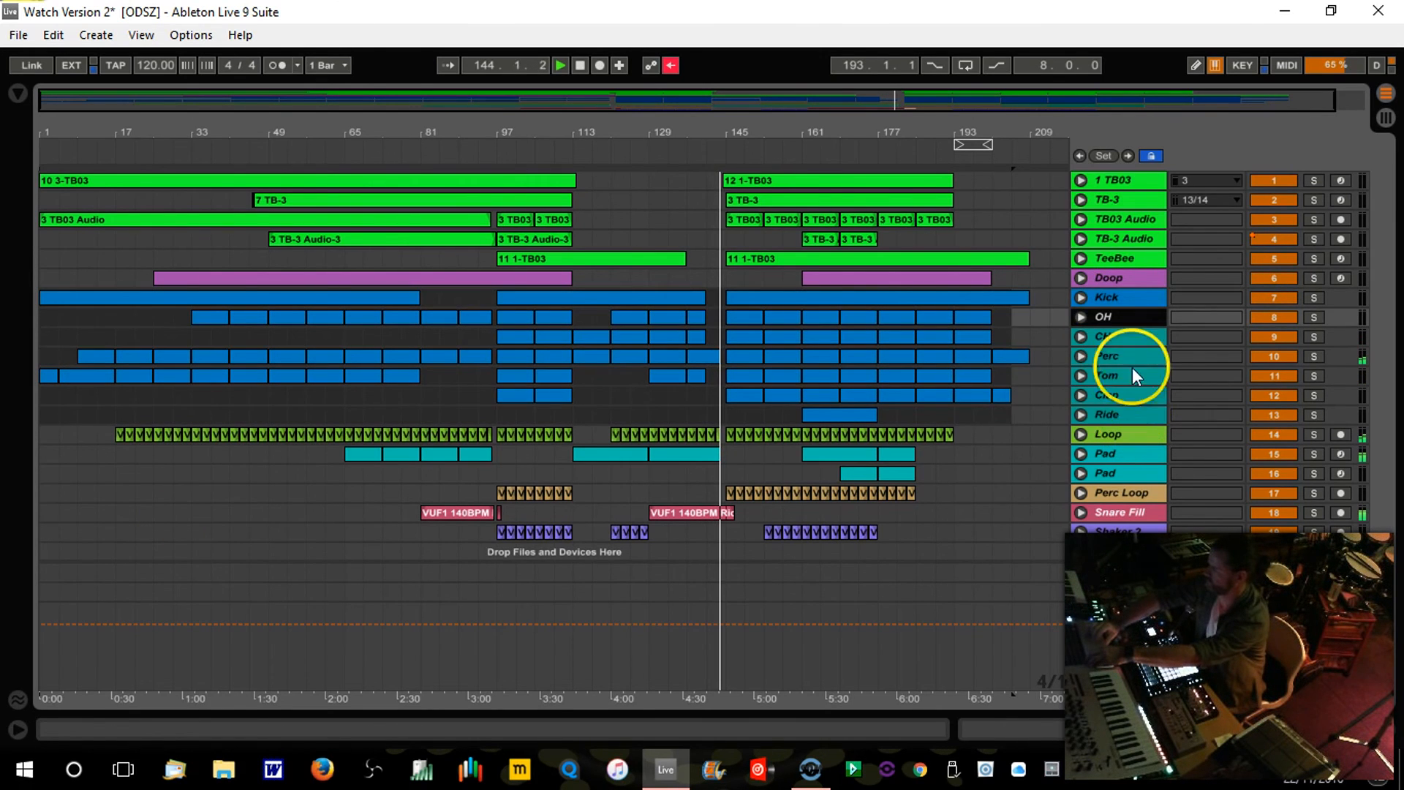
shift+click(1125, 296)
right_click(1125, 296)
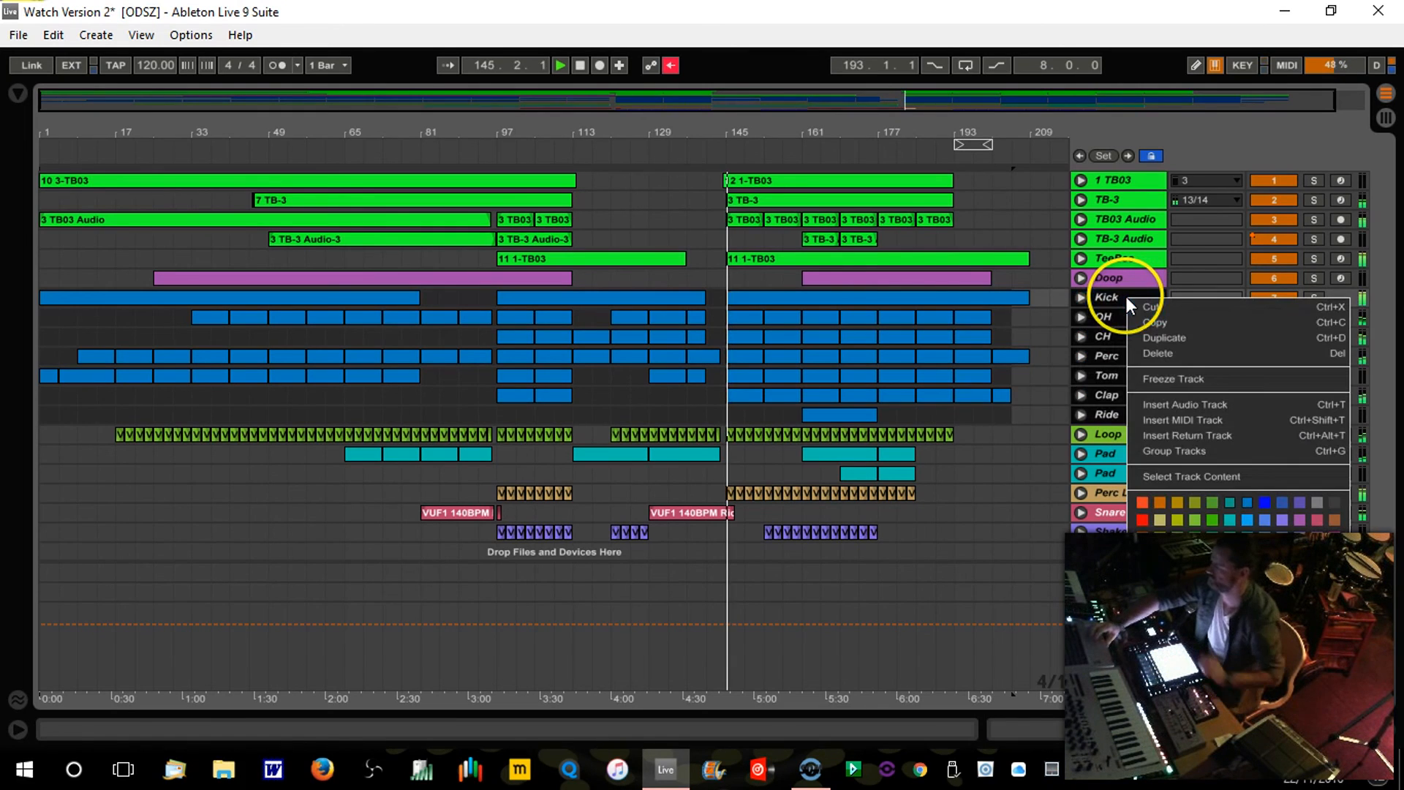
click(1246, 503)
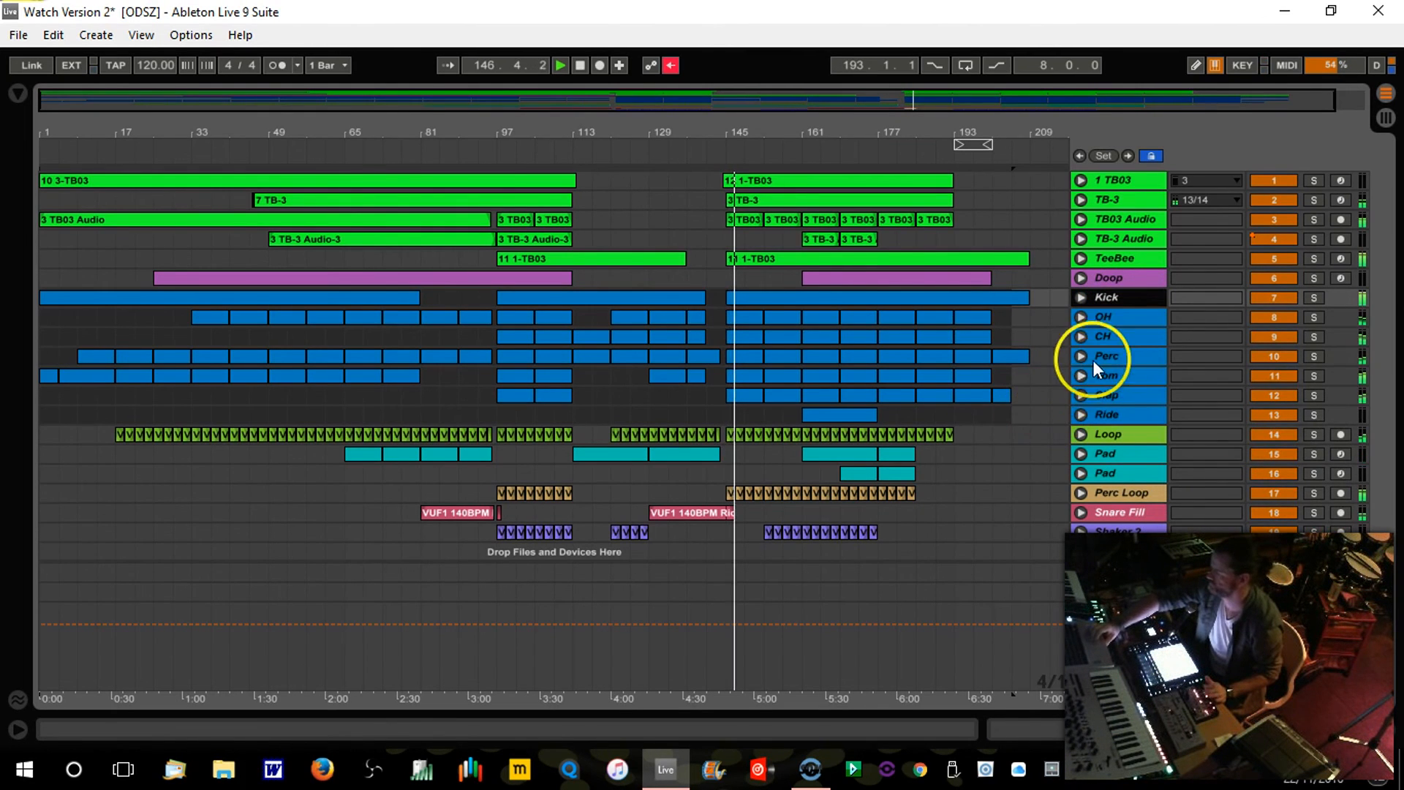
Step: Consolidate the OH track's clips into one clip for each of its four sections
click(212, 322)
shift+click(471, 318)
key(ctrl+j)
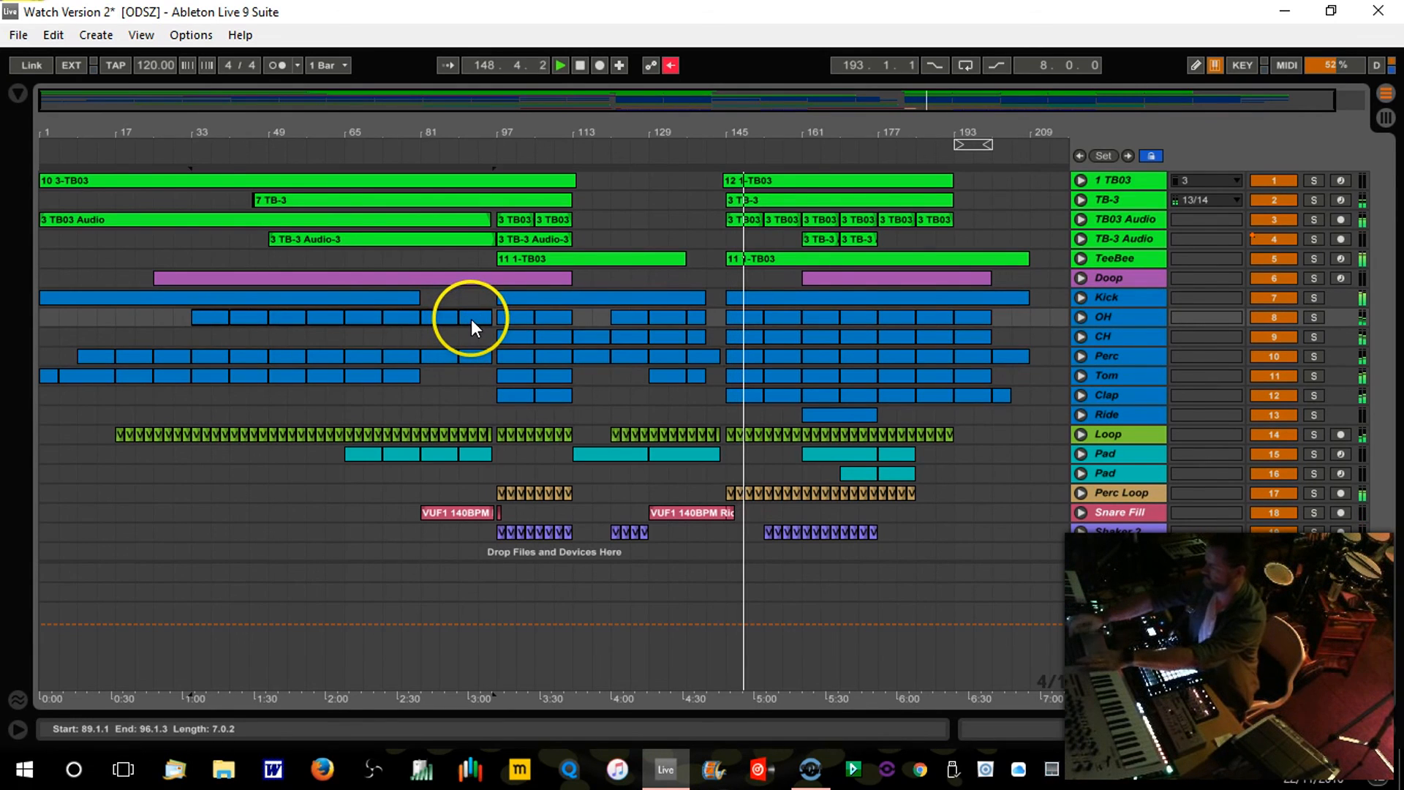
shift+click(556, 318)
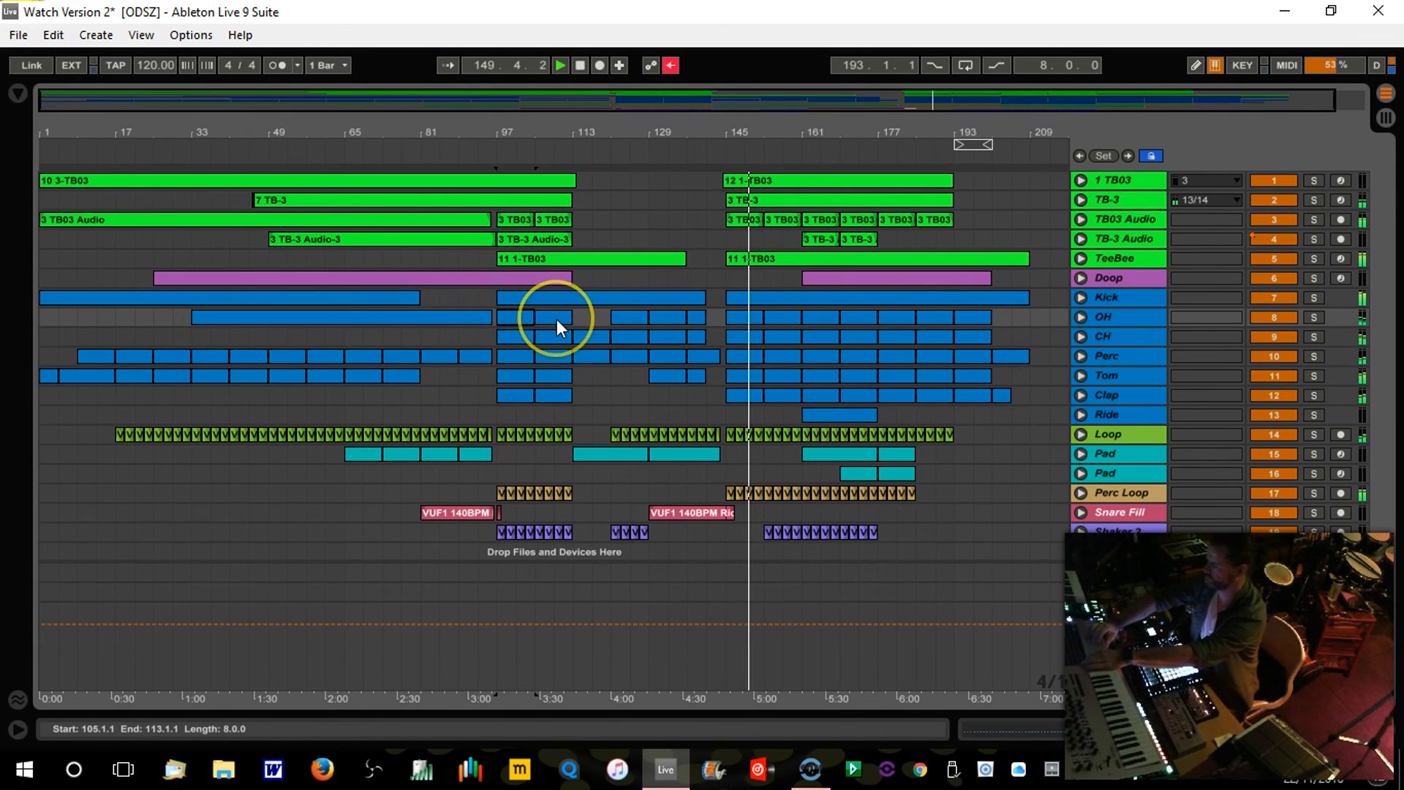
key(ctrl+j)
click(630, 316)
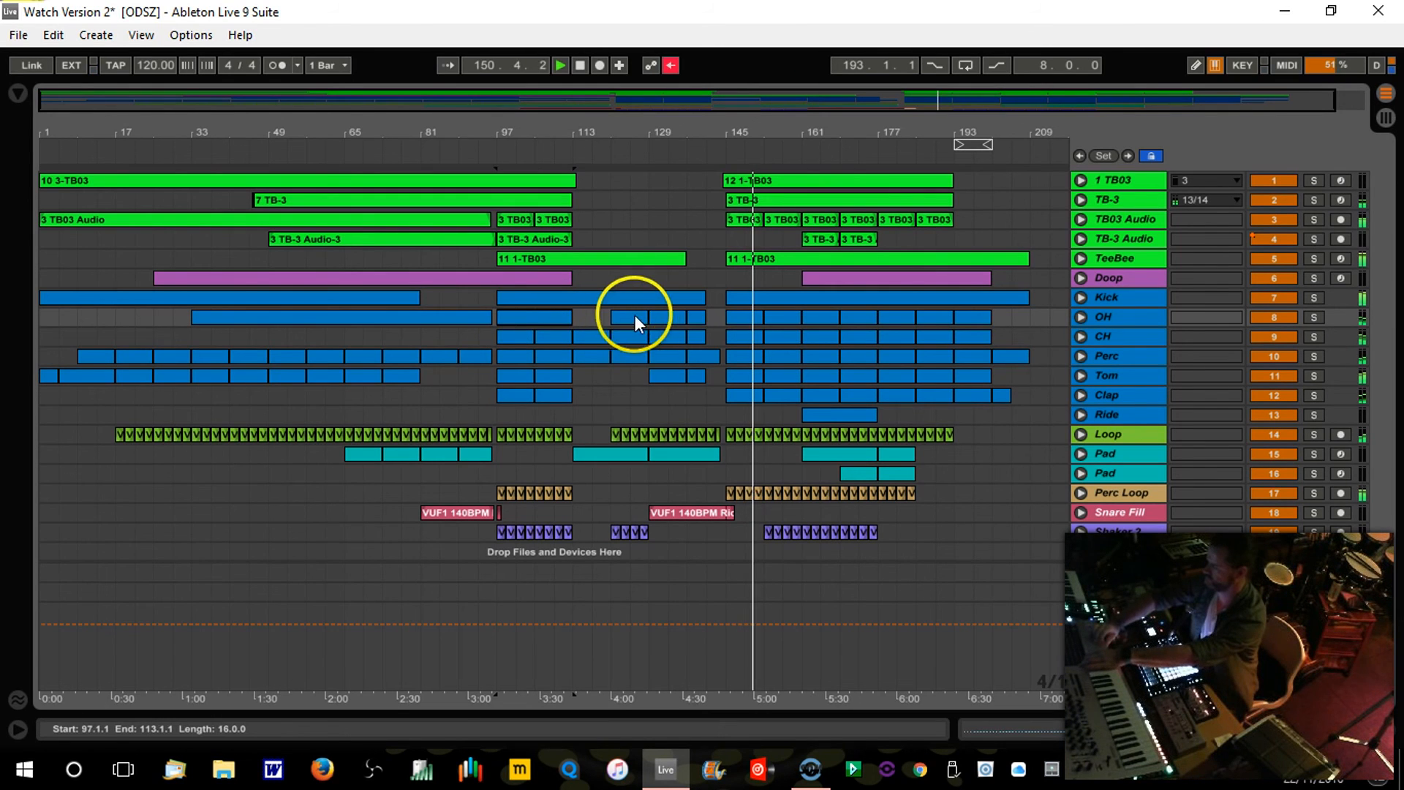
shift+click(696, 319)
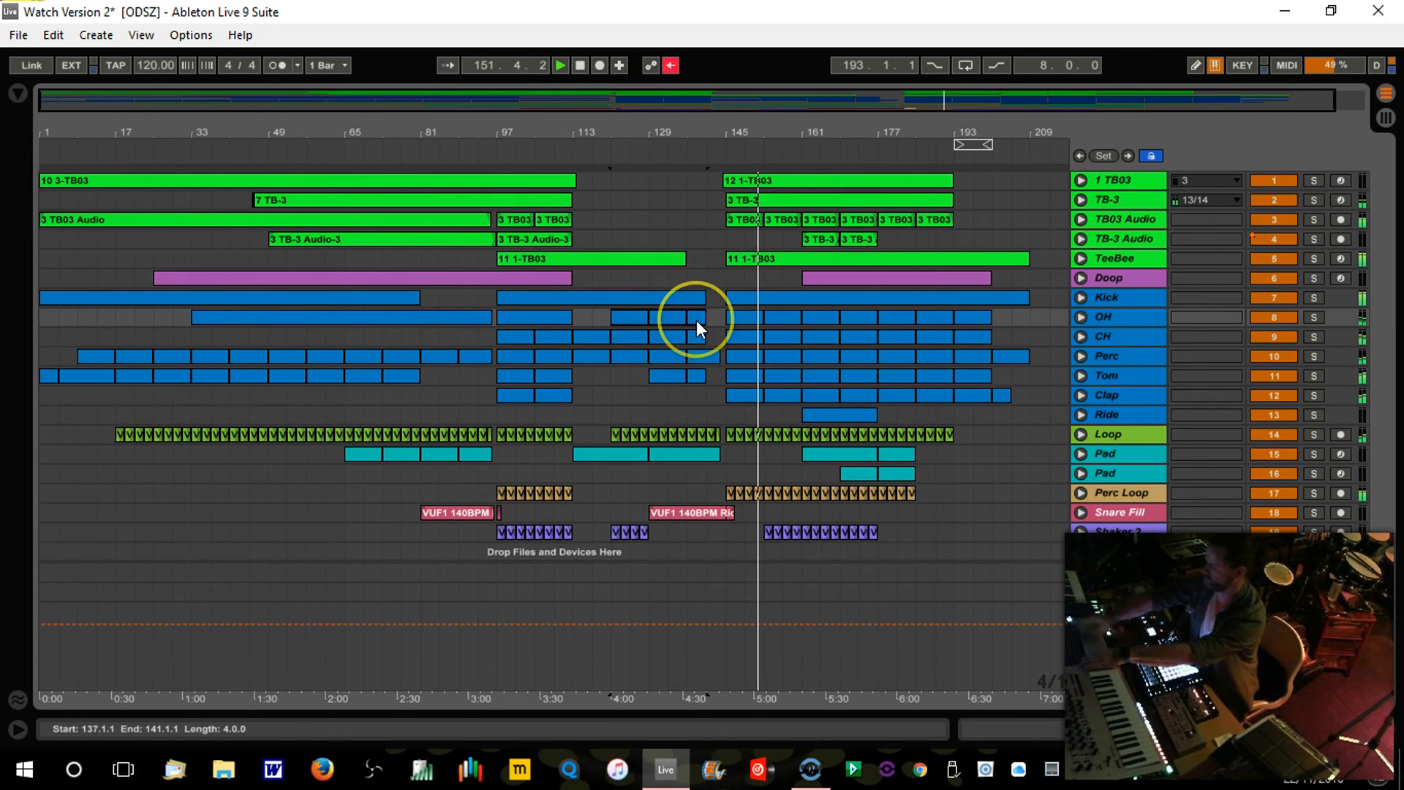
key(ctrl+j)
click(739, 323)
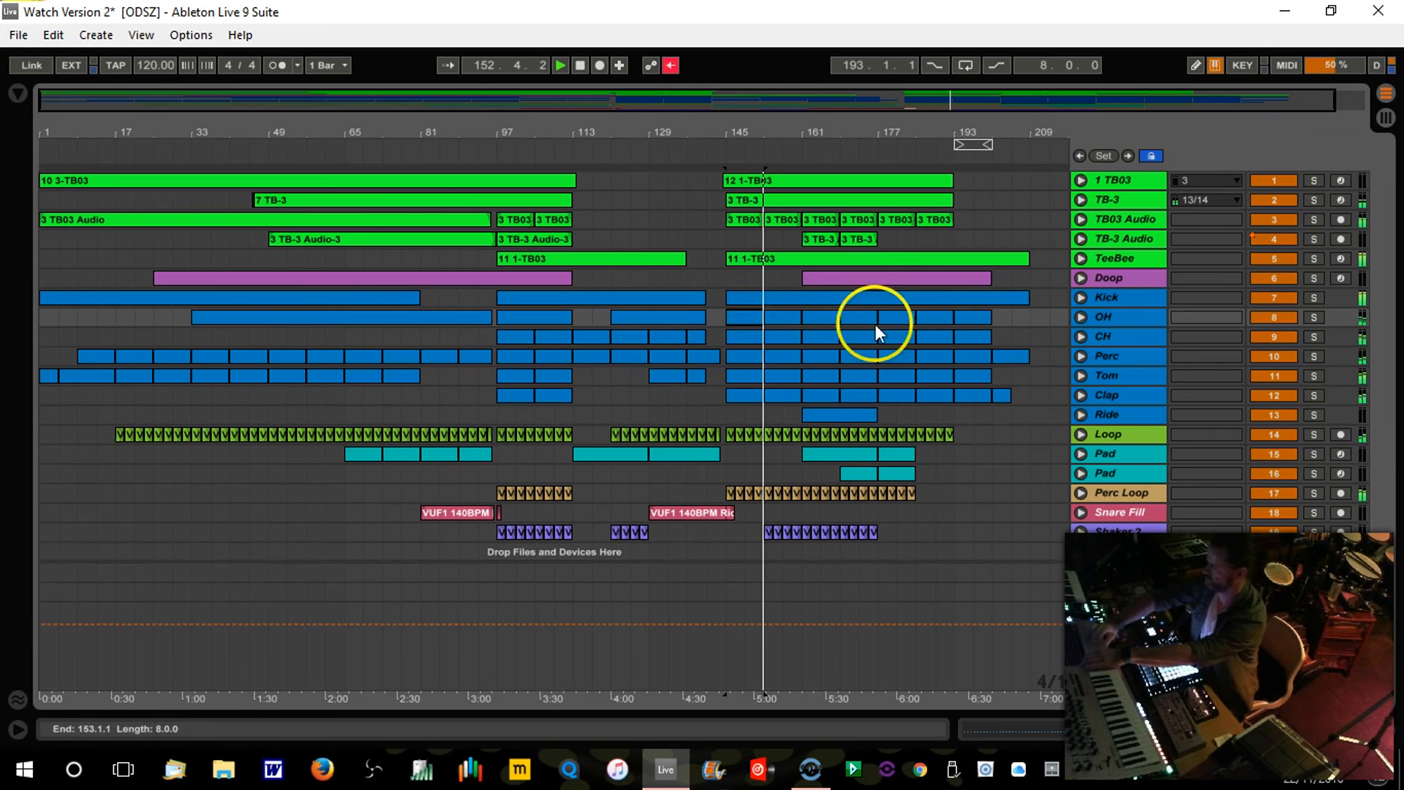
shift+click(978, 319)
key(ctrl+j)
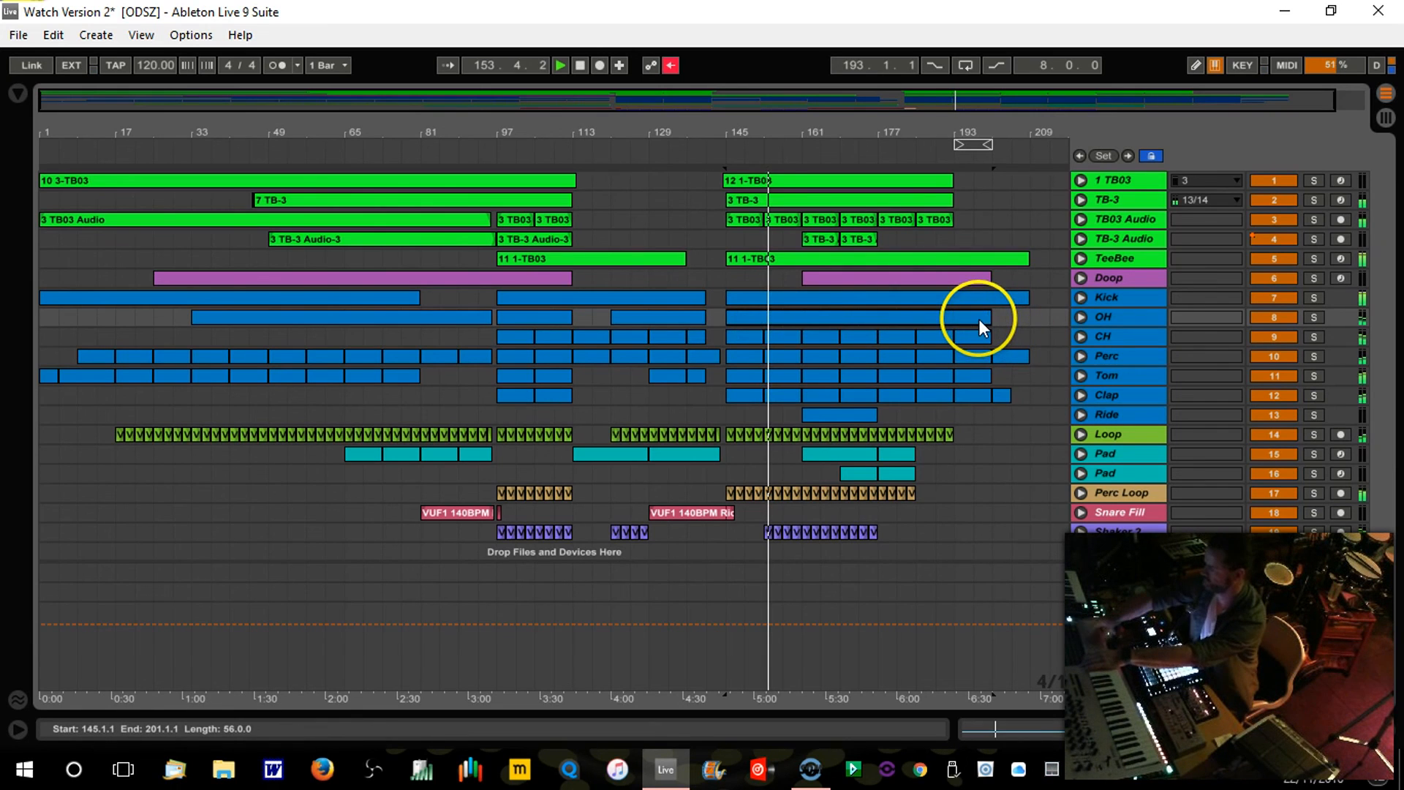
Step: Consolidate the CH track's clips into one clip from bar 97 and another from bar 145 to 201
click(499, 349)
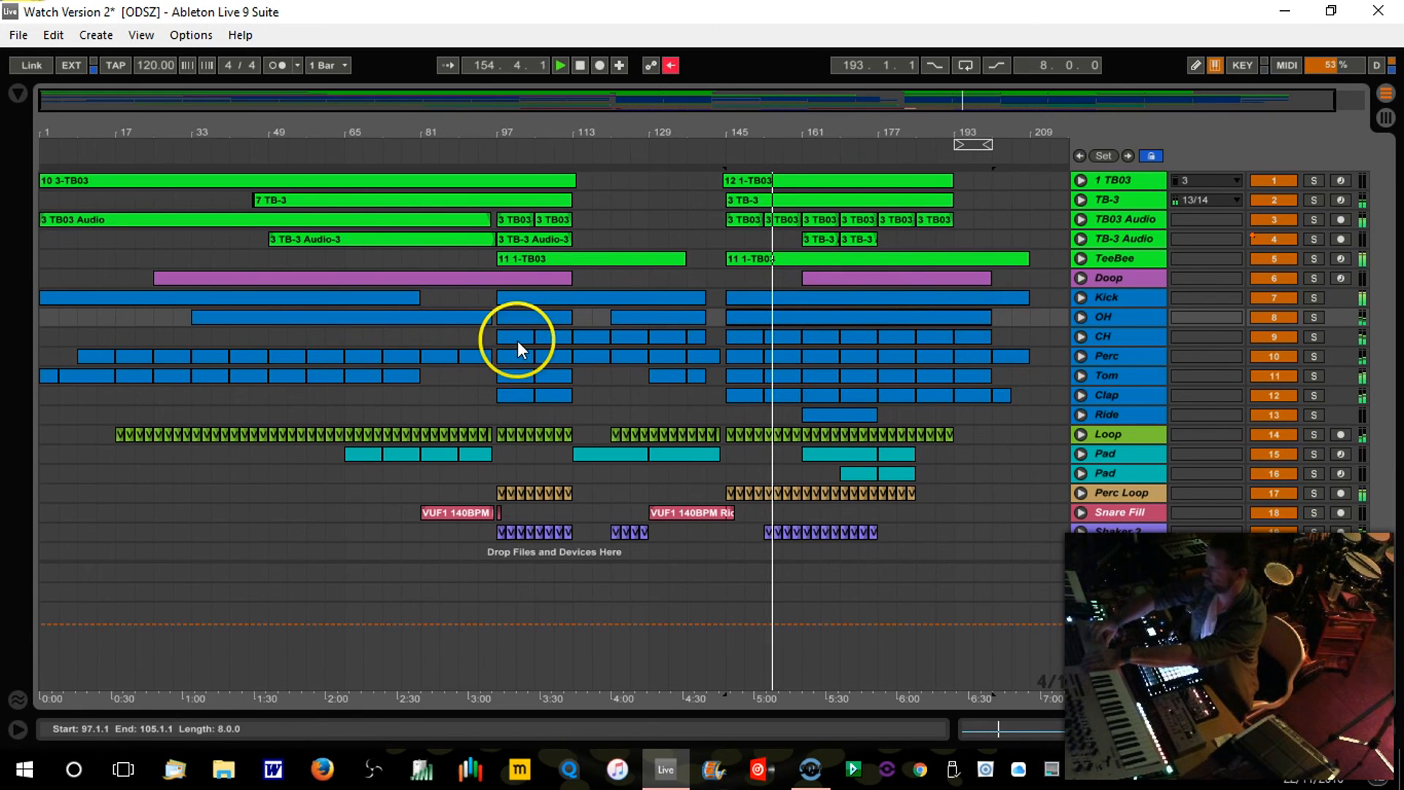
click(516, 340)
shift+click(699, 340)
key(ctrl+j)
click(747, 337)
shift+click(978, 337)
key(ctrl+j)
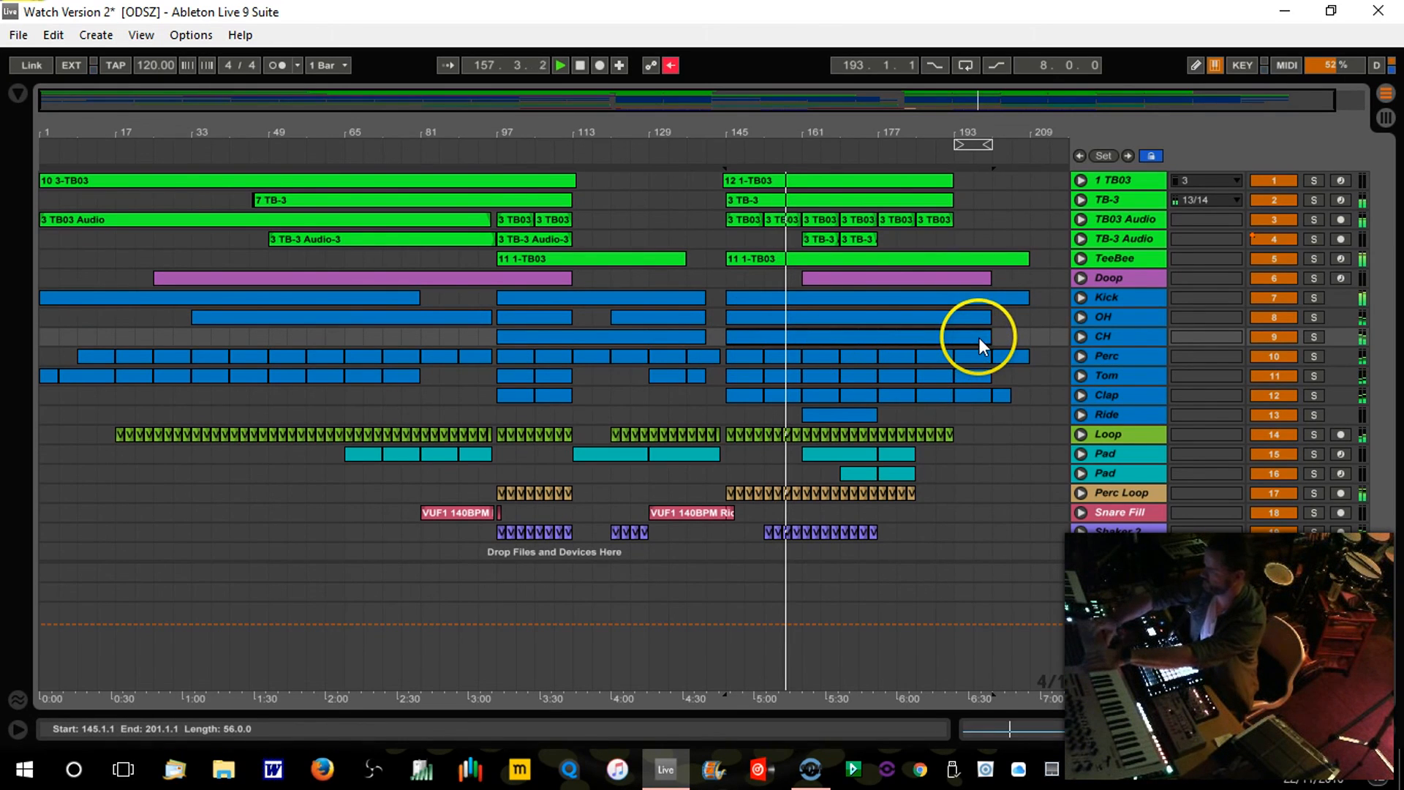
Step: Consolidate the Perc track's clips into one clip for each of its three sections
click(95, 357)
shift+click(480, 356)
key(ctrl+j)
click(506, 356)
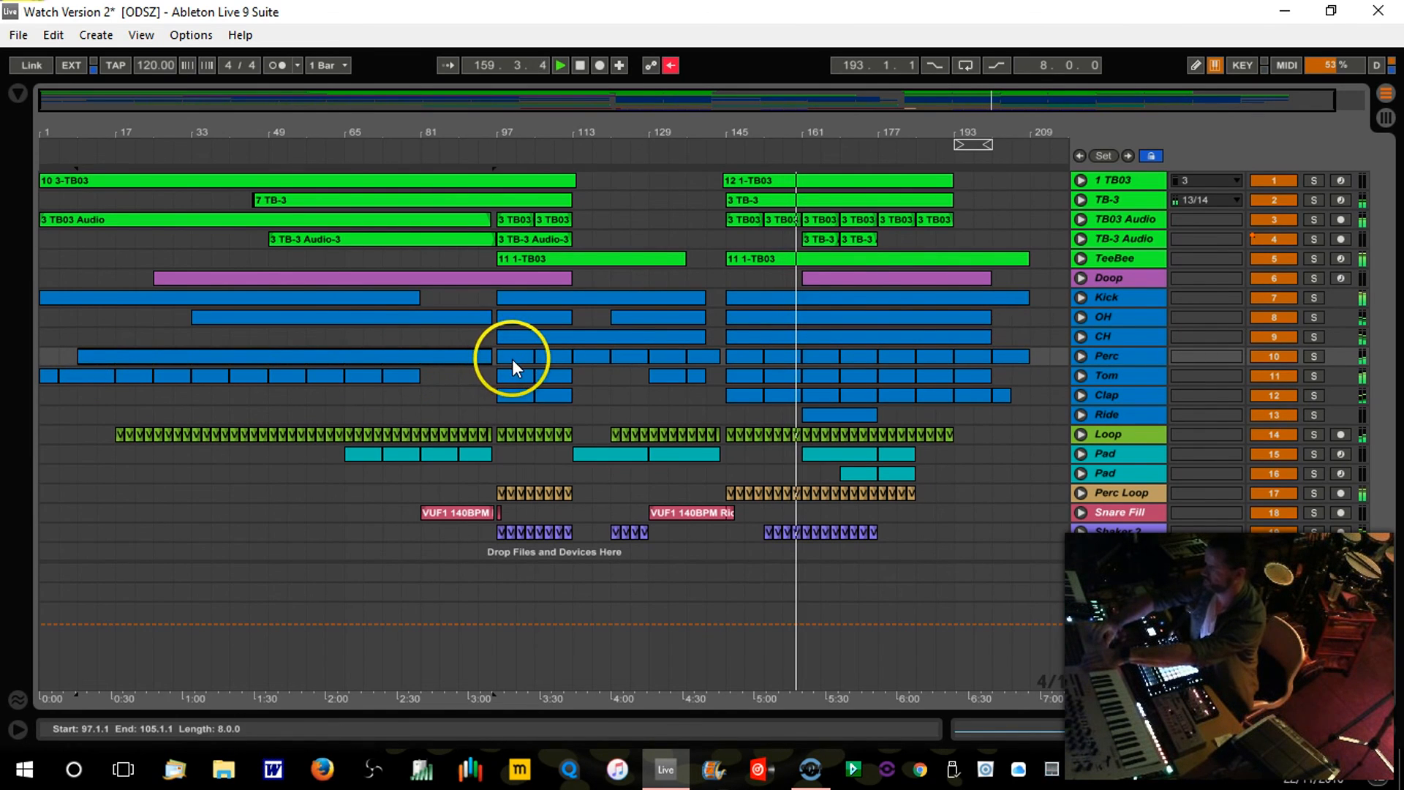
click(512, 358)
shift+click(708, 358)
key(ctrl+j)
click(744, 357)
click(1015, 359)
key(ctrl+j)
Step: Consolidate the Tom track's opening clips, and the Tom and Clap clips between bars 97 and 113 on their own tracks
click(43, 382)
click(46, 379)
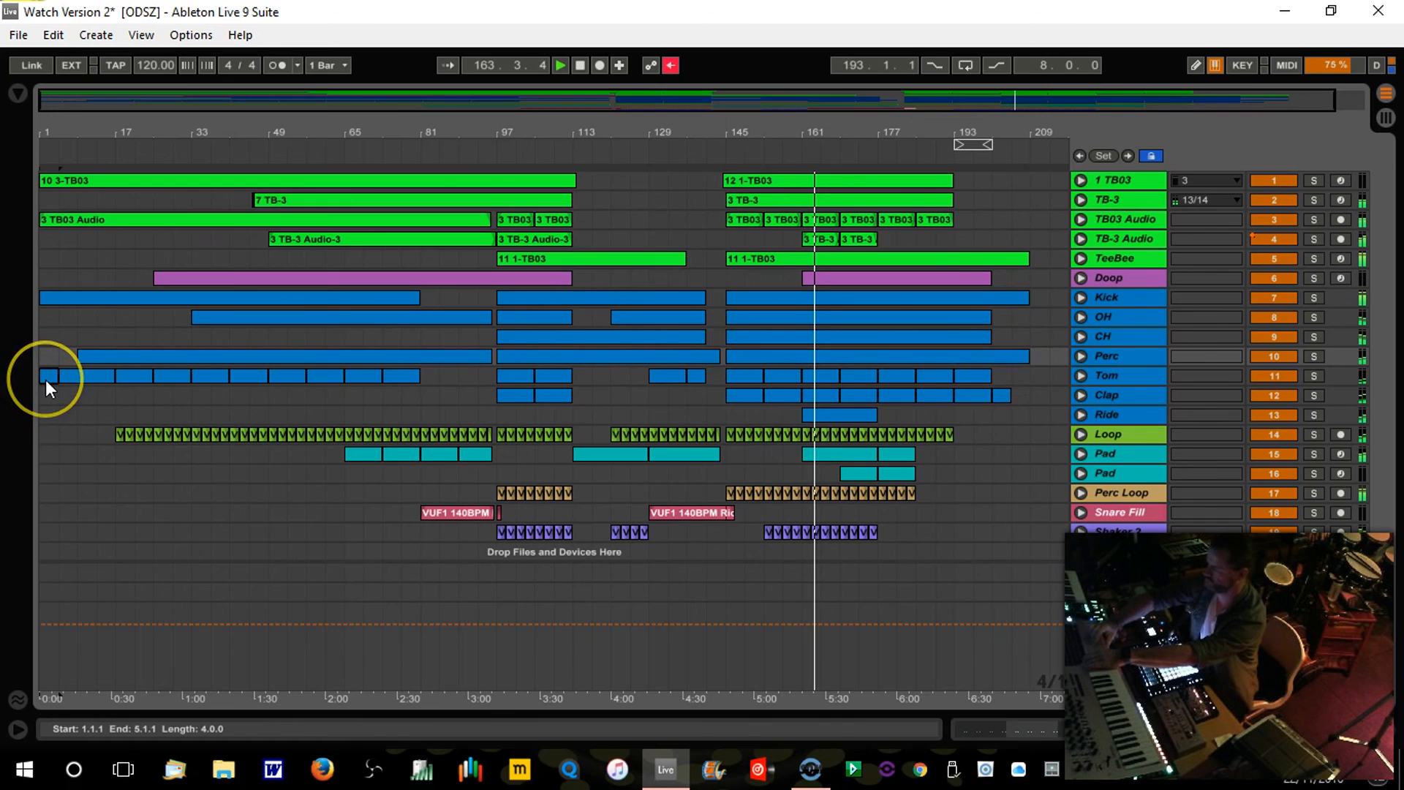
shift+click(401, 376)
key(ctrl+j)
click(551, 392)
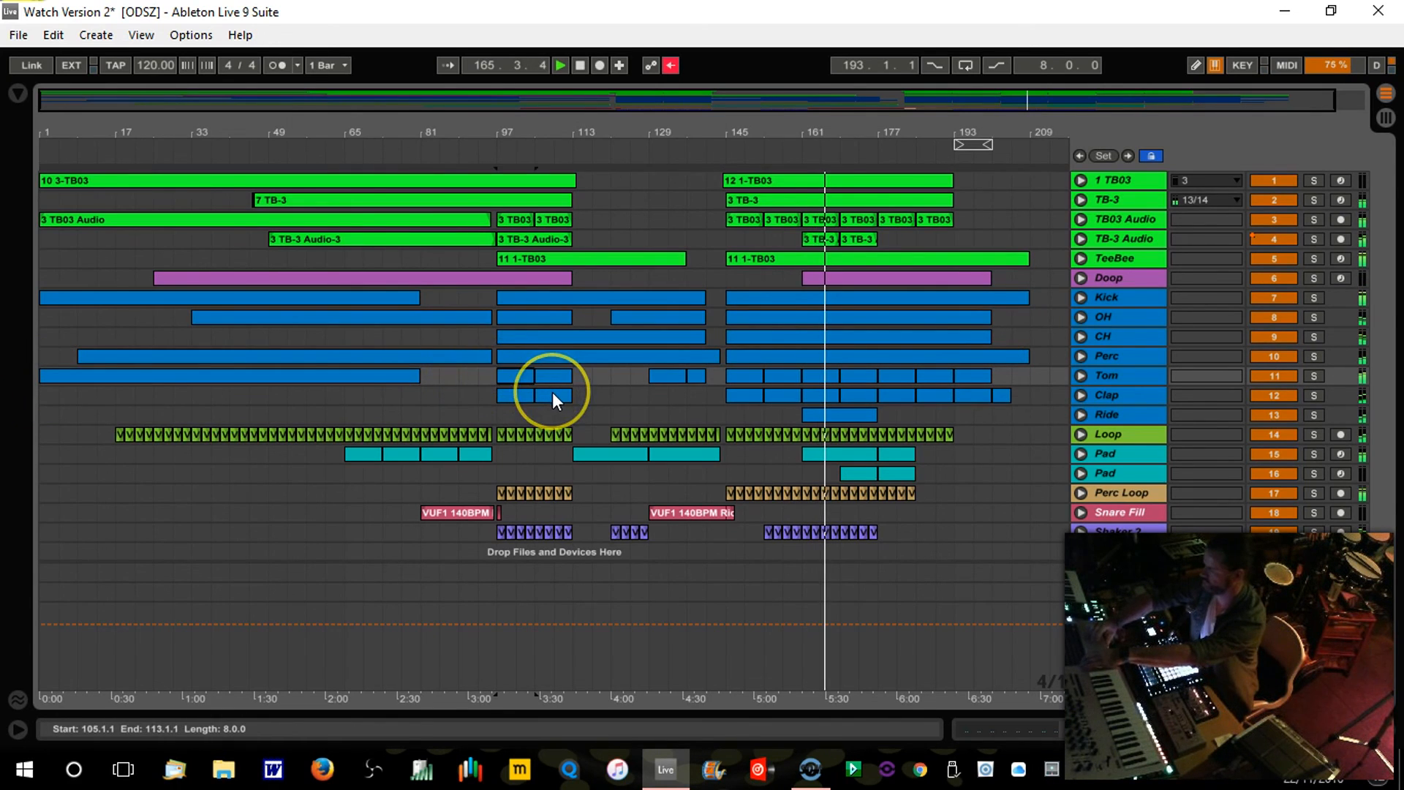
shift+click(552, 392)
key(ctrl+j)
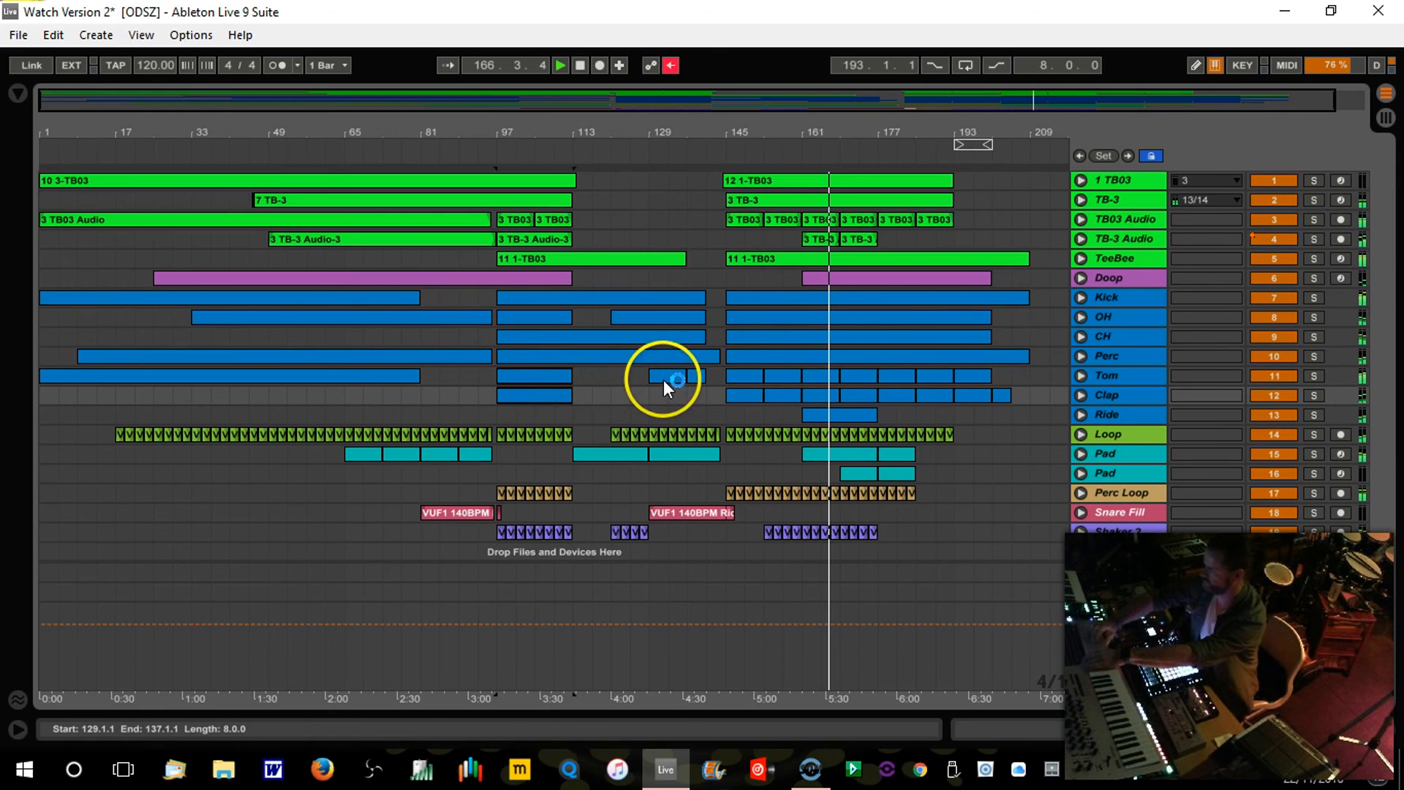
Step: Consolidate the remaining Tom clips per section and all the Clap clips from bar 145 to 205
click(736, 378)
click(736, 377)
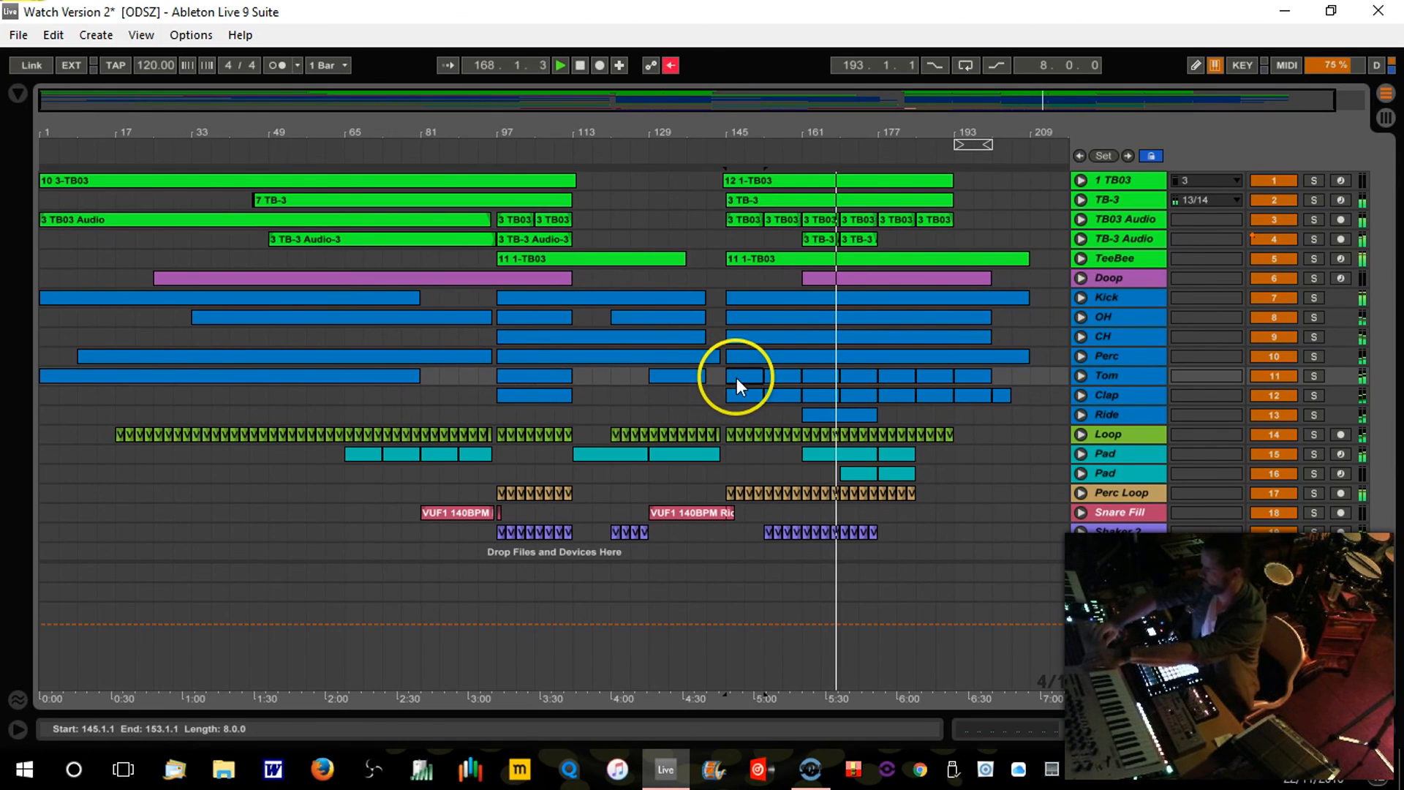
shift+click(976, 397)
key(ctrl+j)
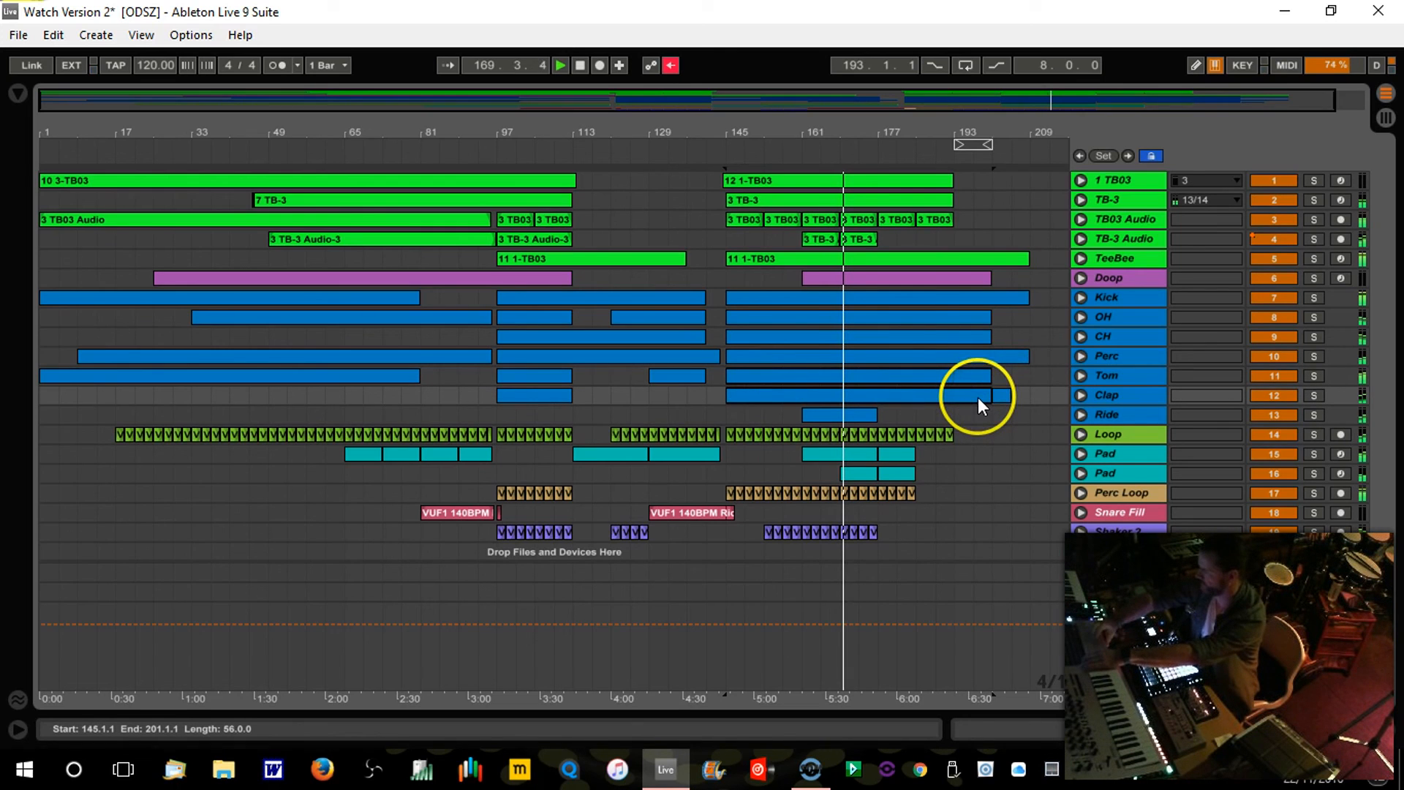
click(1003, 393)
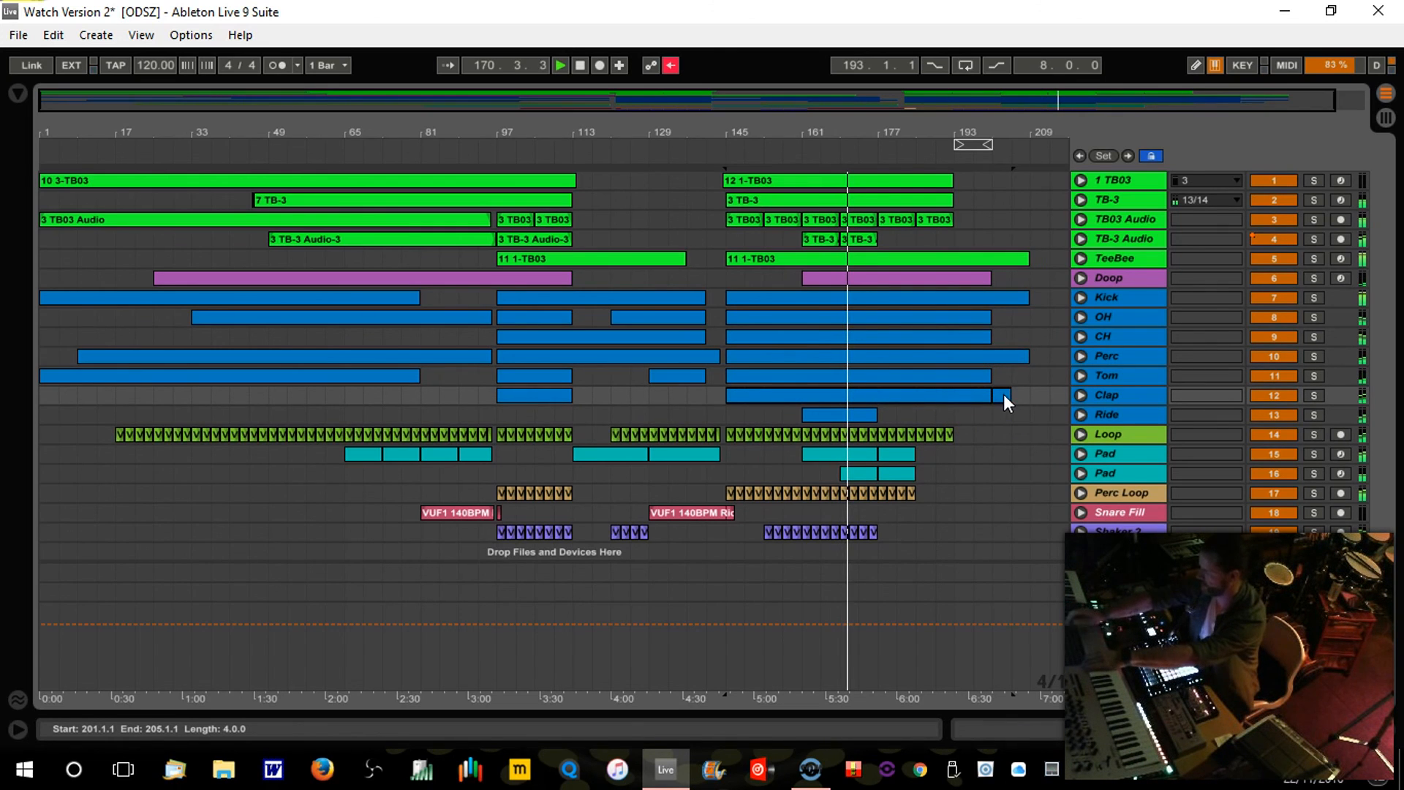
key(ctrl+j)
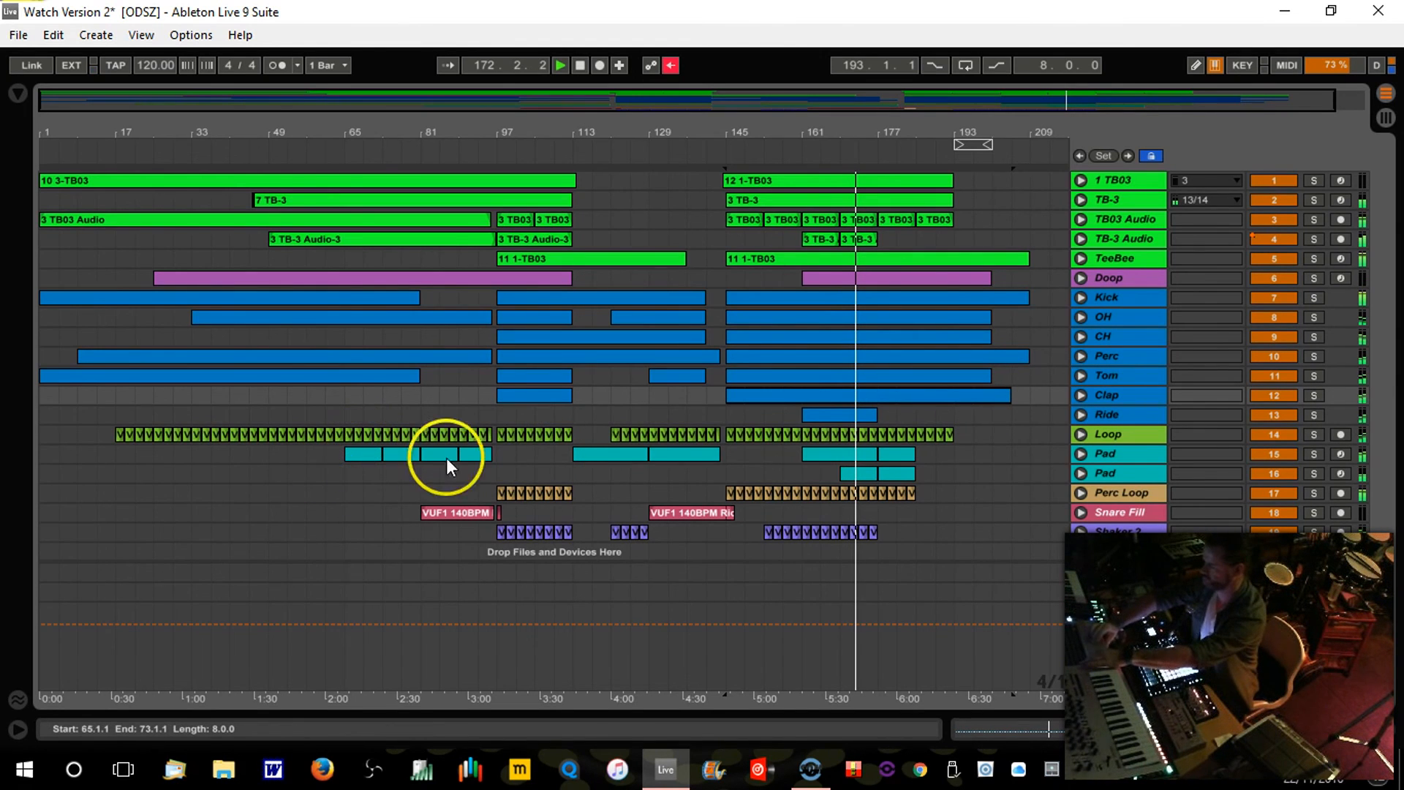
Step: Consolidate the clips on both Pad tracks into one clip per section
click(478, 455)
key(ctrl+j)
click(593, 455)
click(673, 454)
key(ctrl+j)
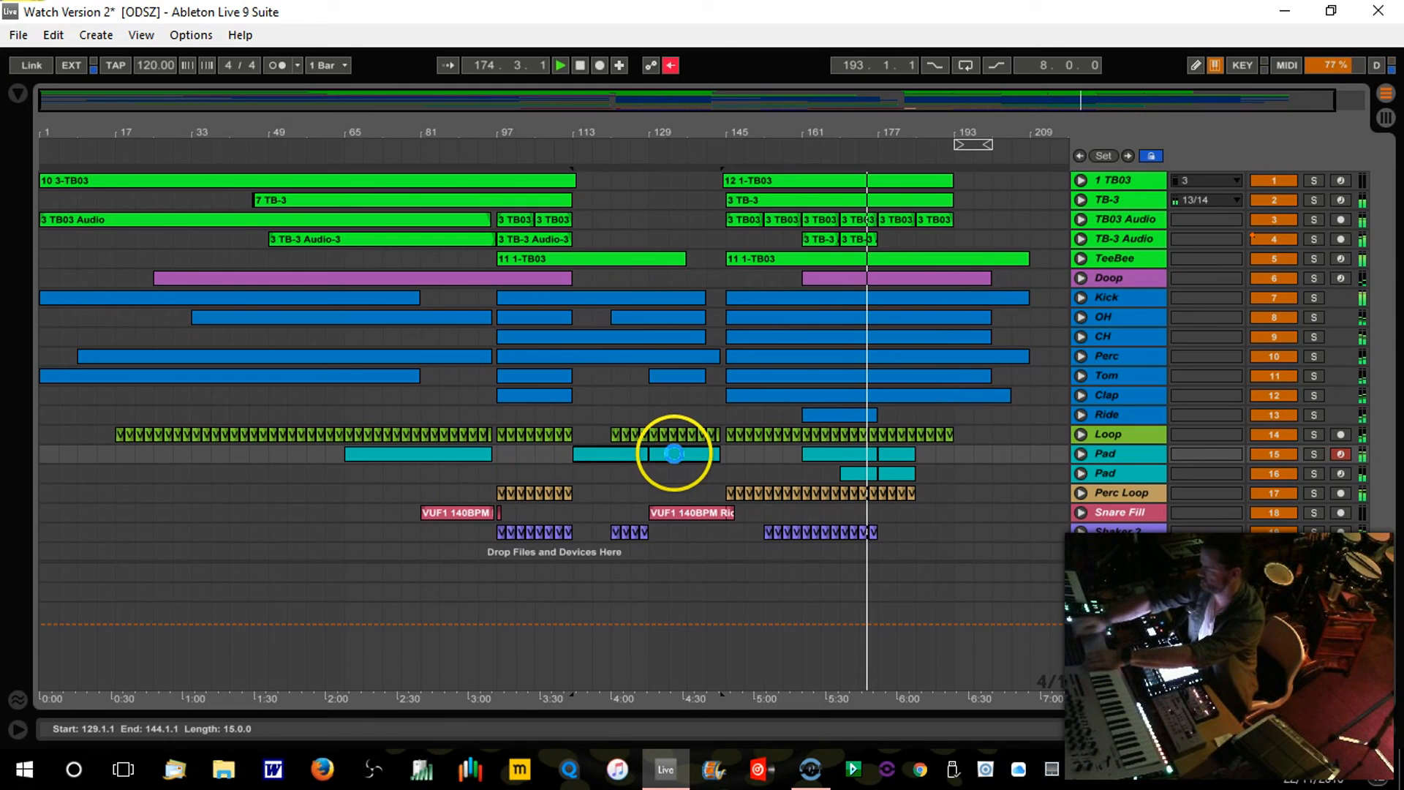
click(823, 453)
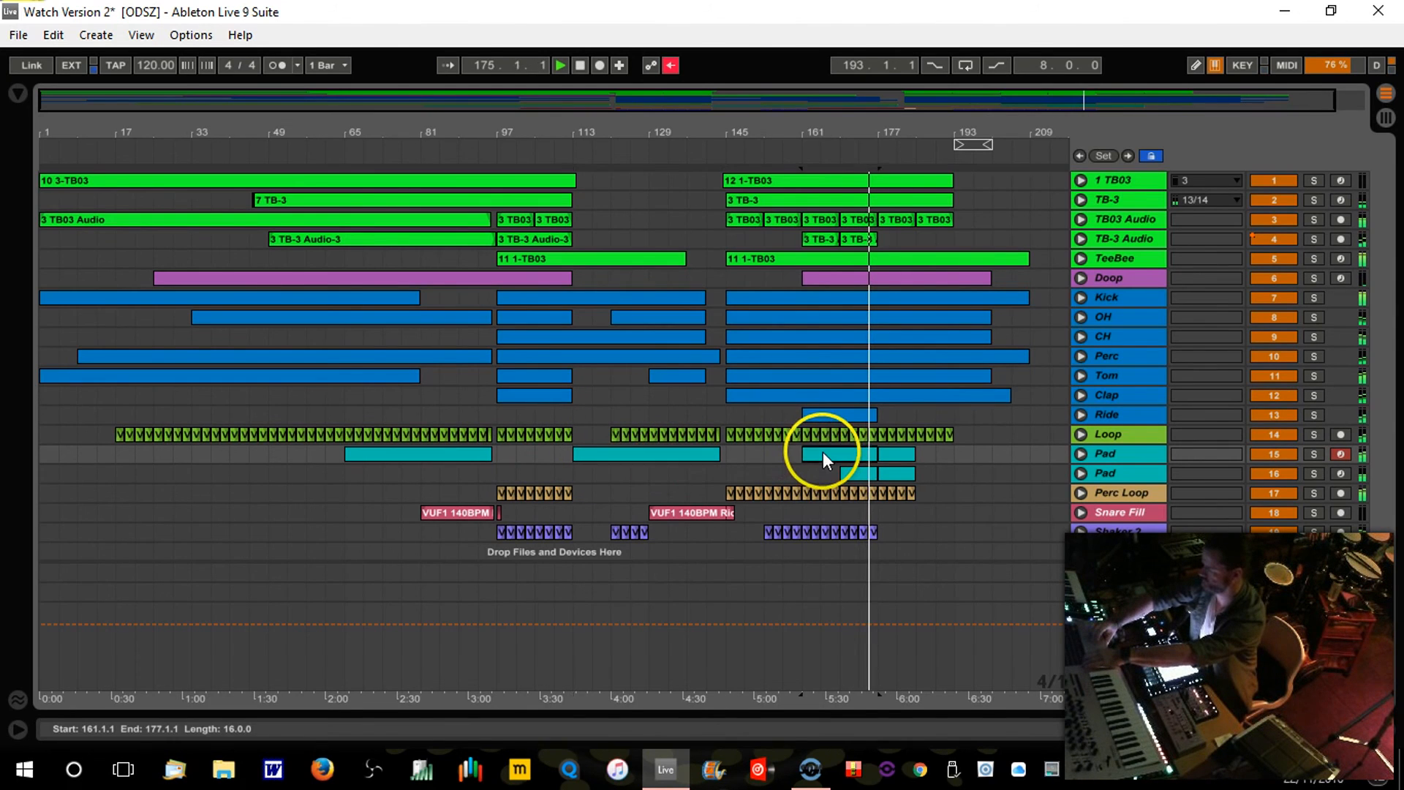
click(892, 453)
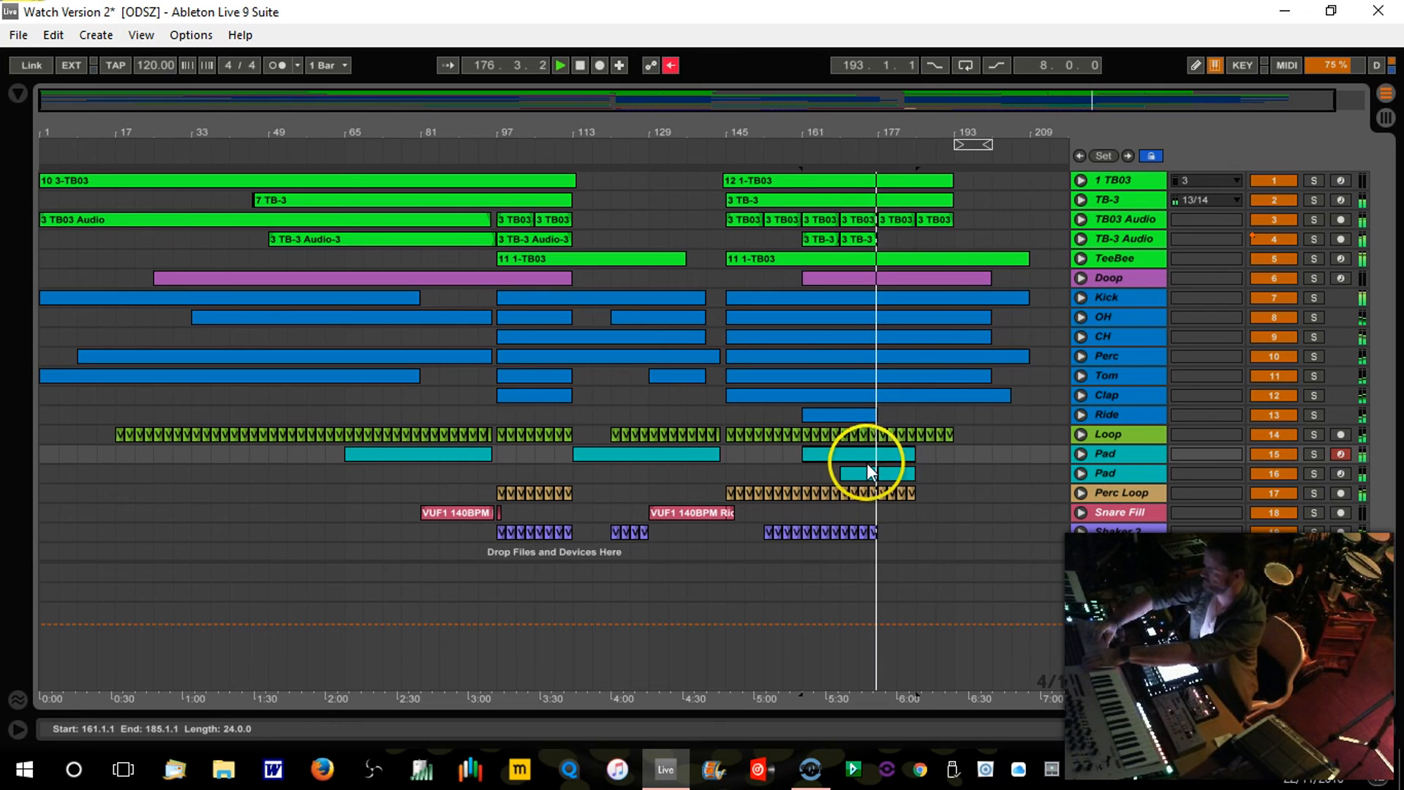
click(899, 472)
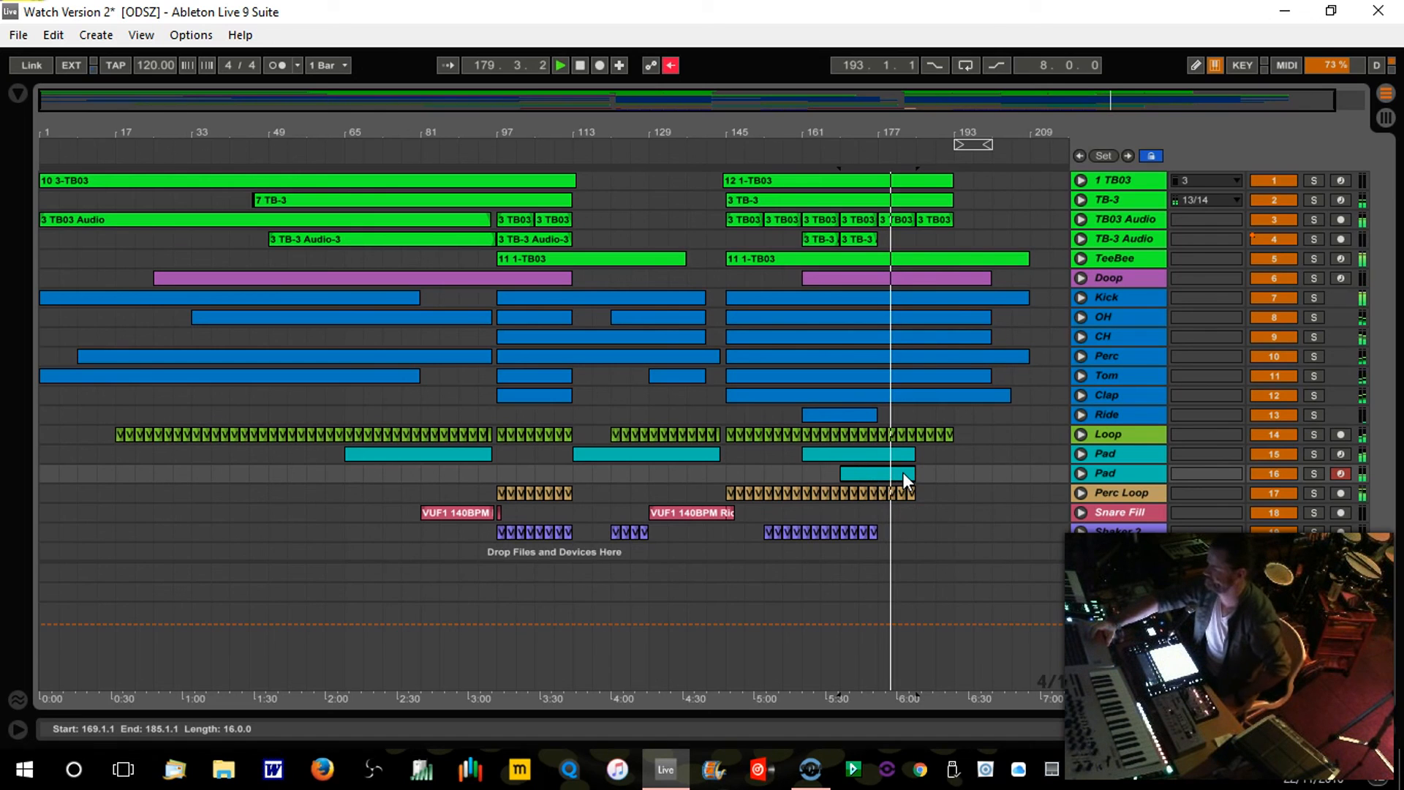
Step: Set the loop to 32 bars from bar 145 and add a locator named Outro at bar 177
drag(933, 121, 929, 125)
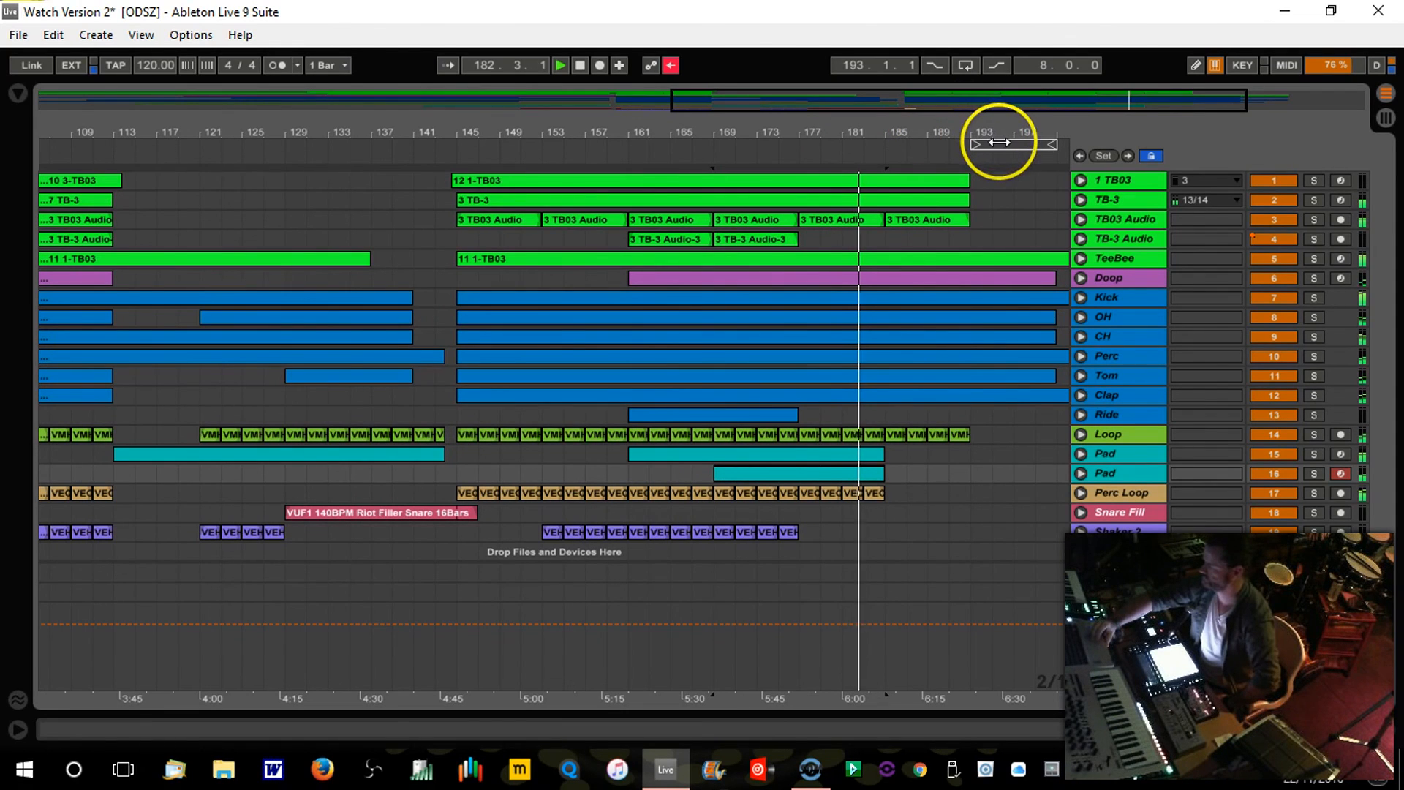
mouse_move(995, 141)
mouse_down()
mouse_move(484, 153)
mouse_move(752, 151)
mouse_move(798, 164)
mouse_up()
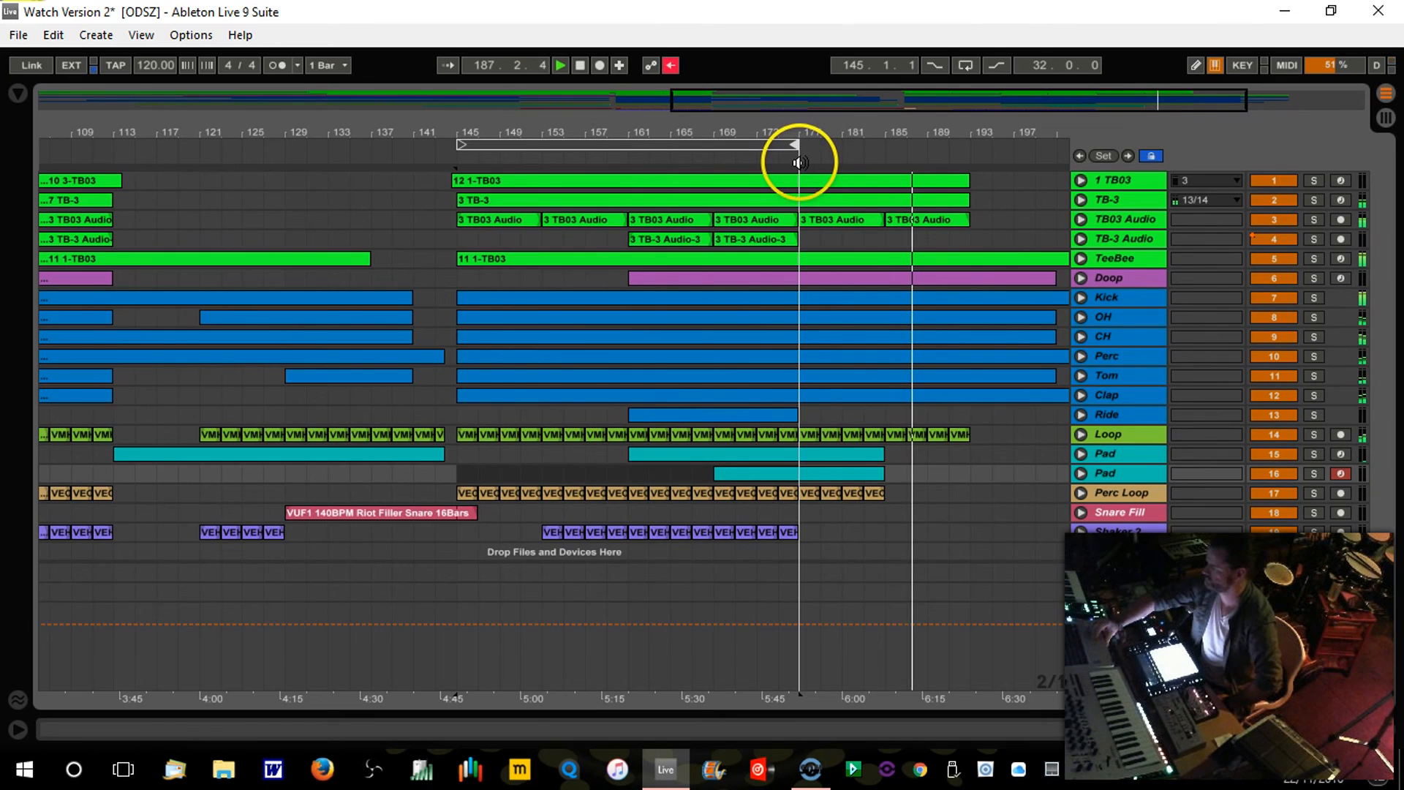
right_click(799, 163)
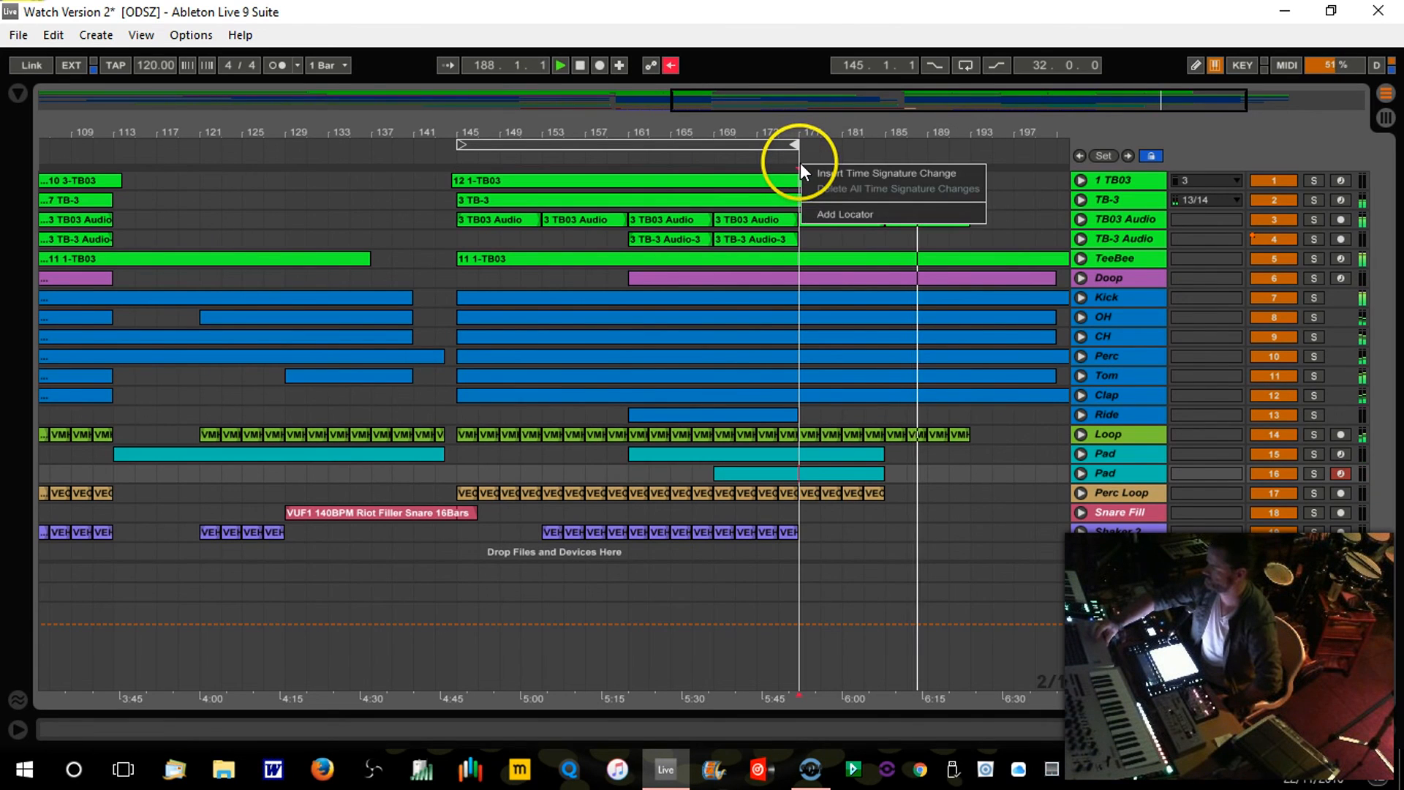
click(855, 212)
text(O)
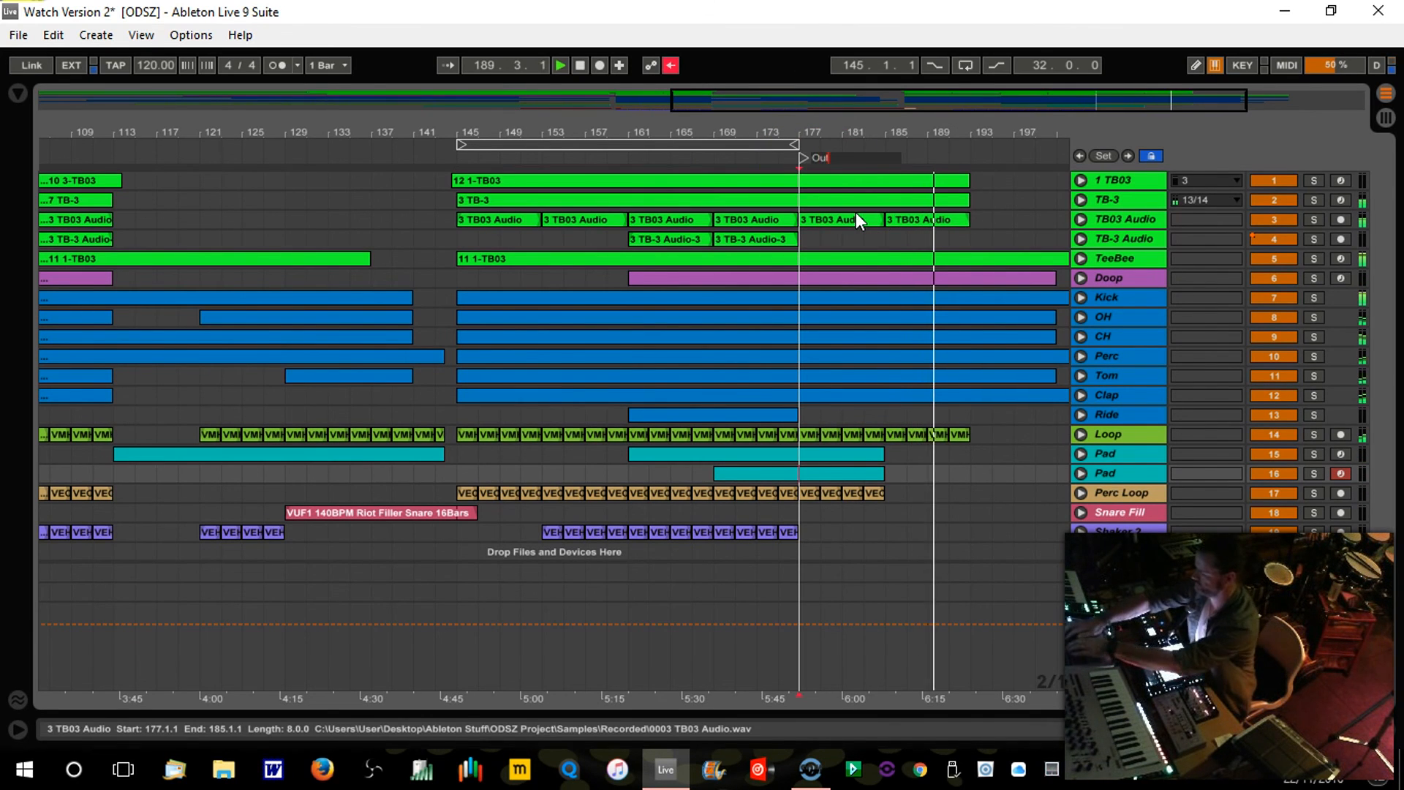
text(utro)
key(Return)
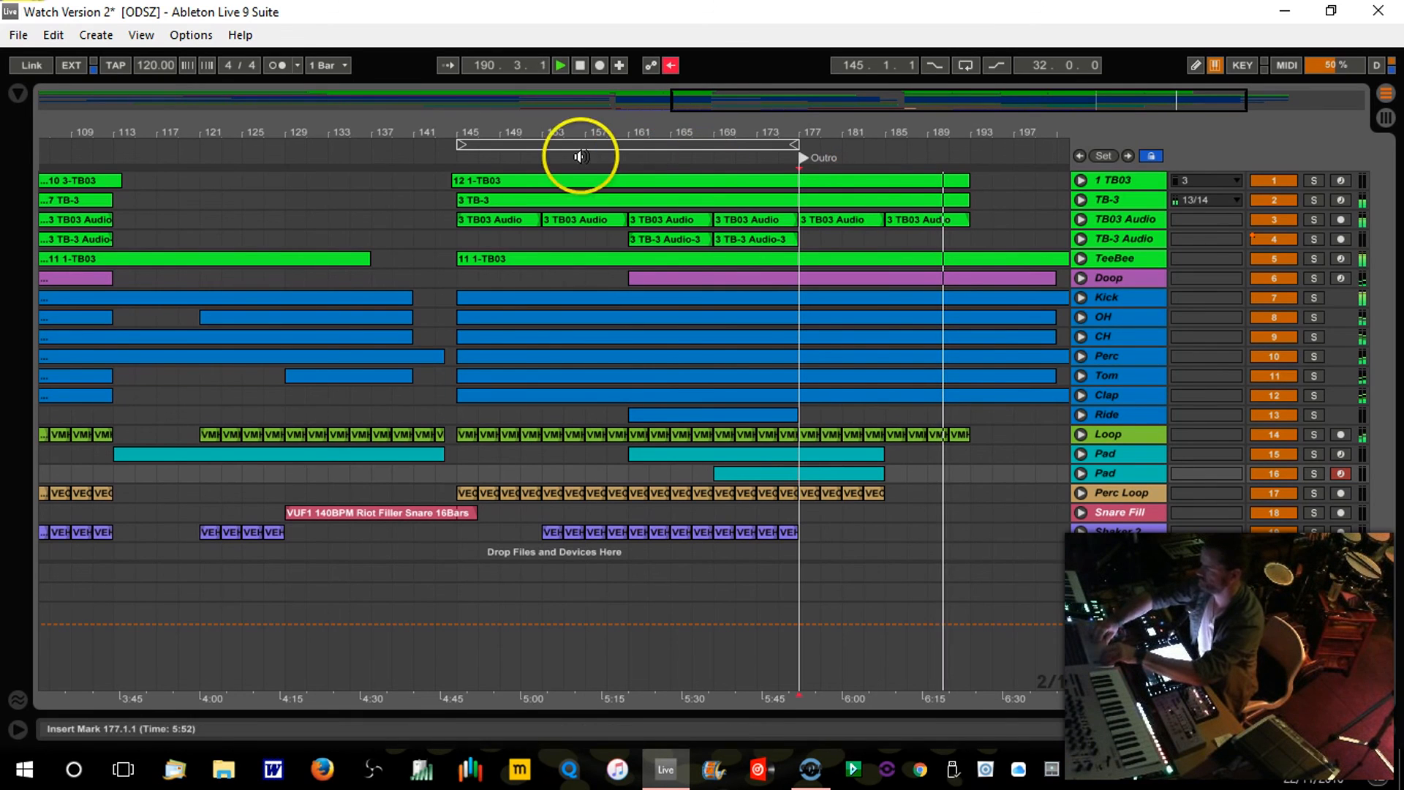
Step: Add a locator named Drop 2 at bar 145
right_click(460, 159)
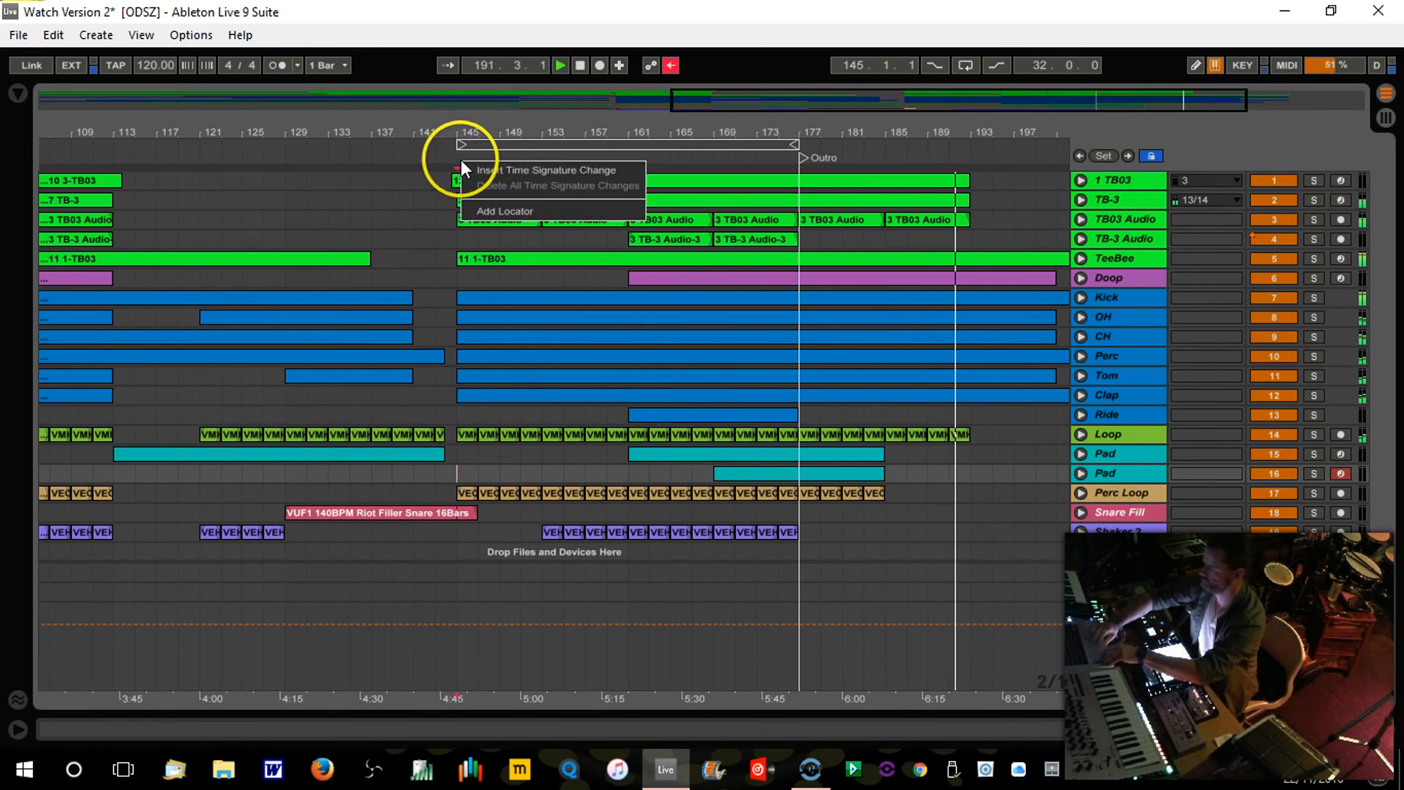
click(503, 213)
text(Drop 2)
key(Return)
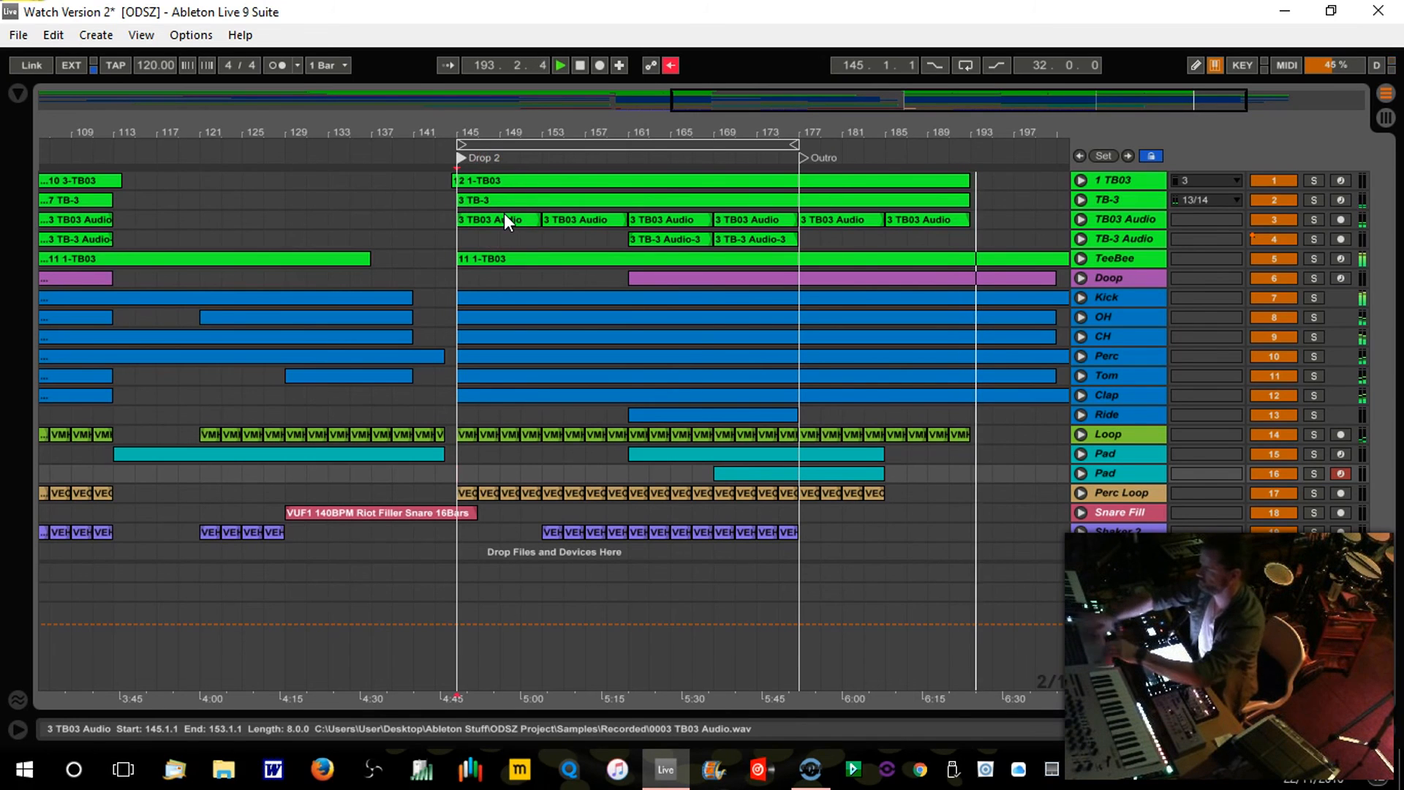
Step: Add a locator named Drop 1 near bar 97
drag(533, 125, 739, 131)
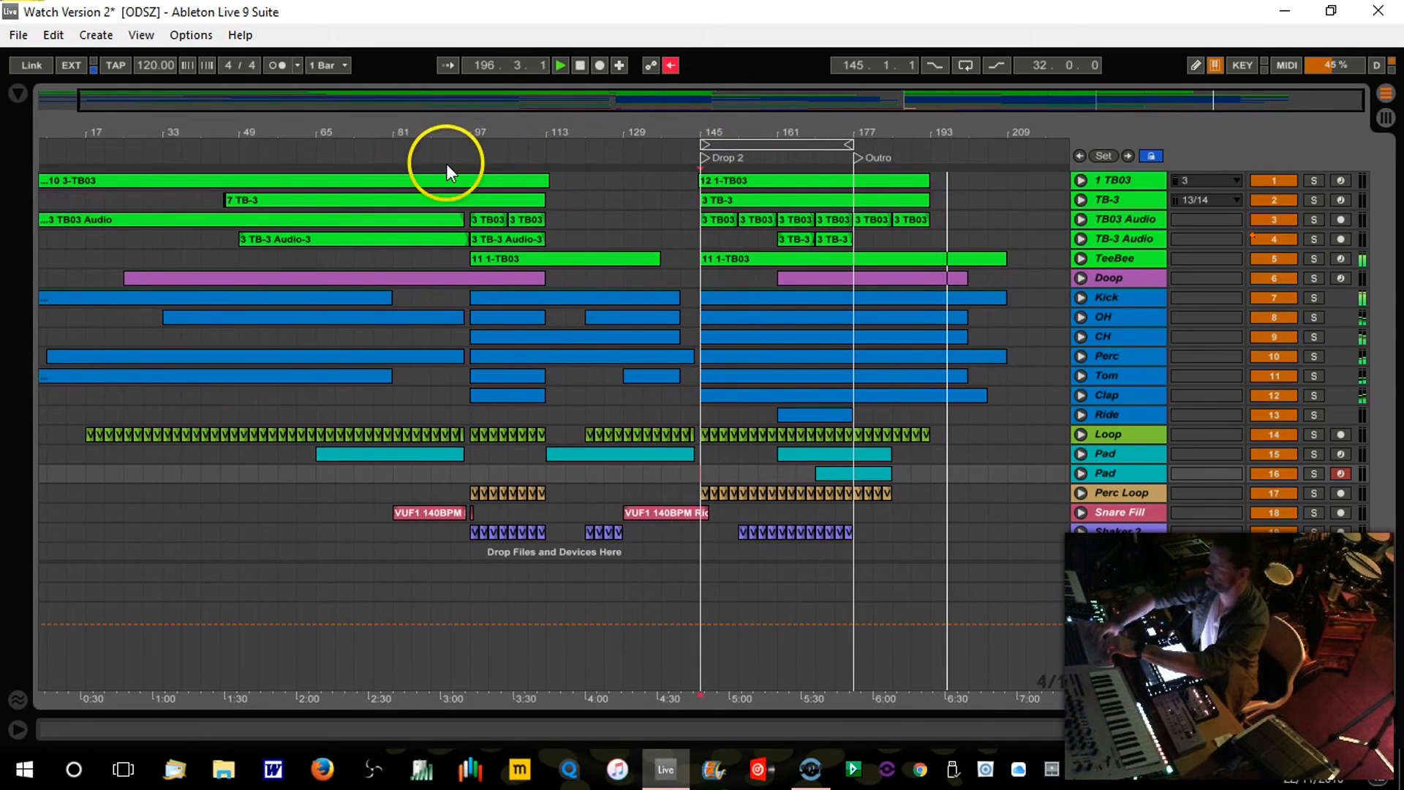
right_click(473, 161)
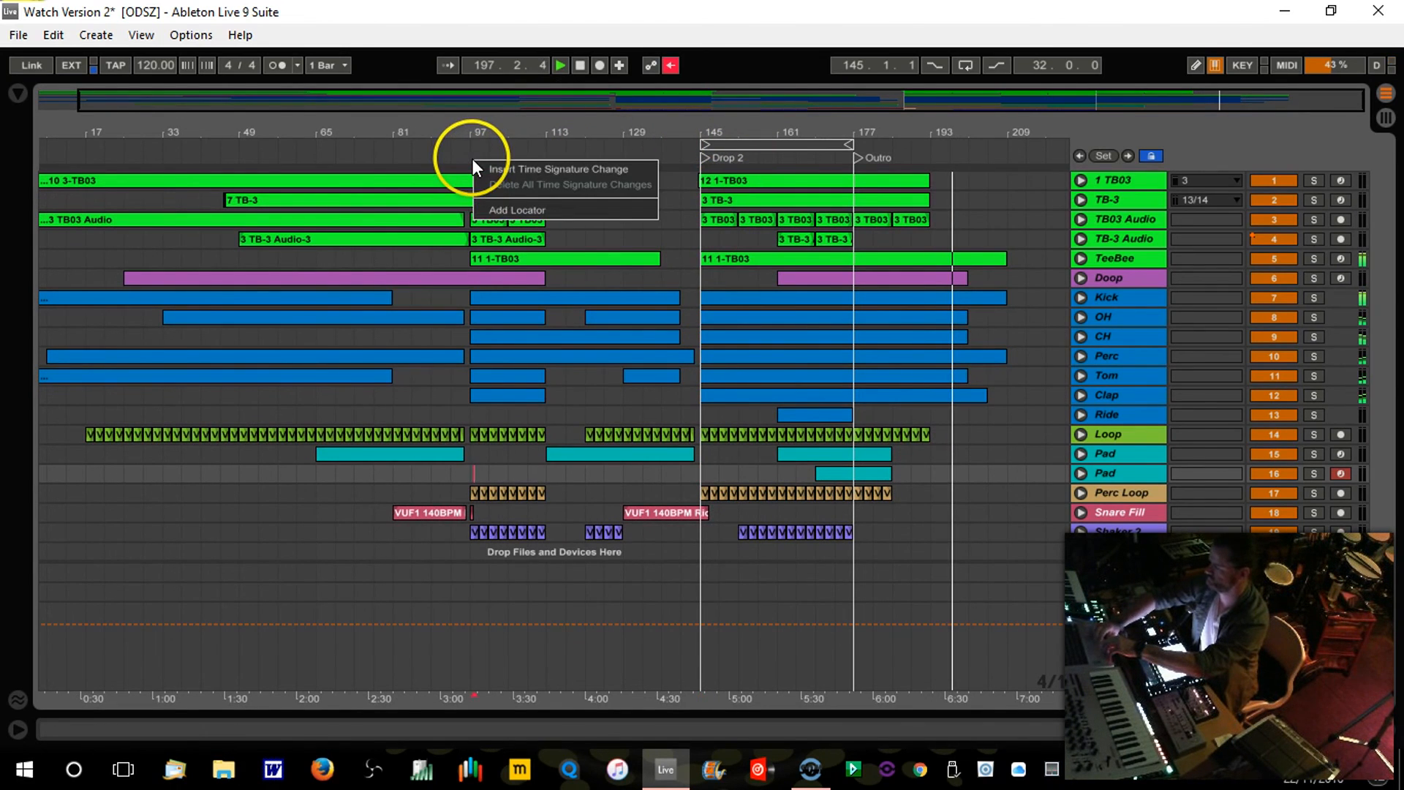
click(501, 210)
text(DRop)
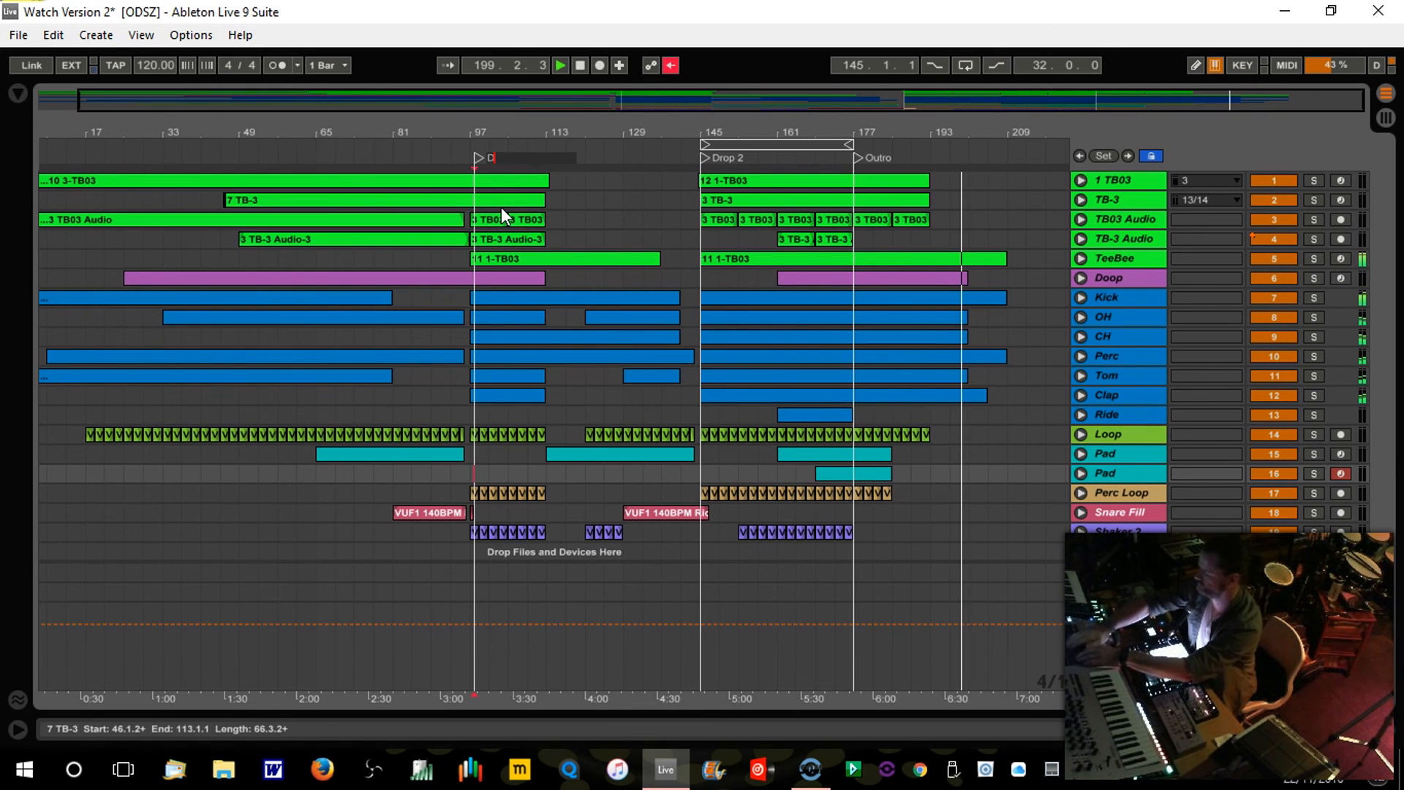
key(BackSpace)
key(BackSpace)
key(BackSpace)
text(rop 1)
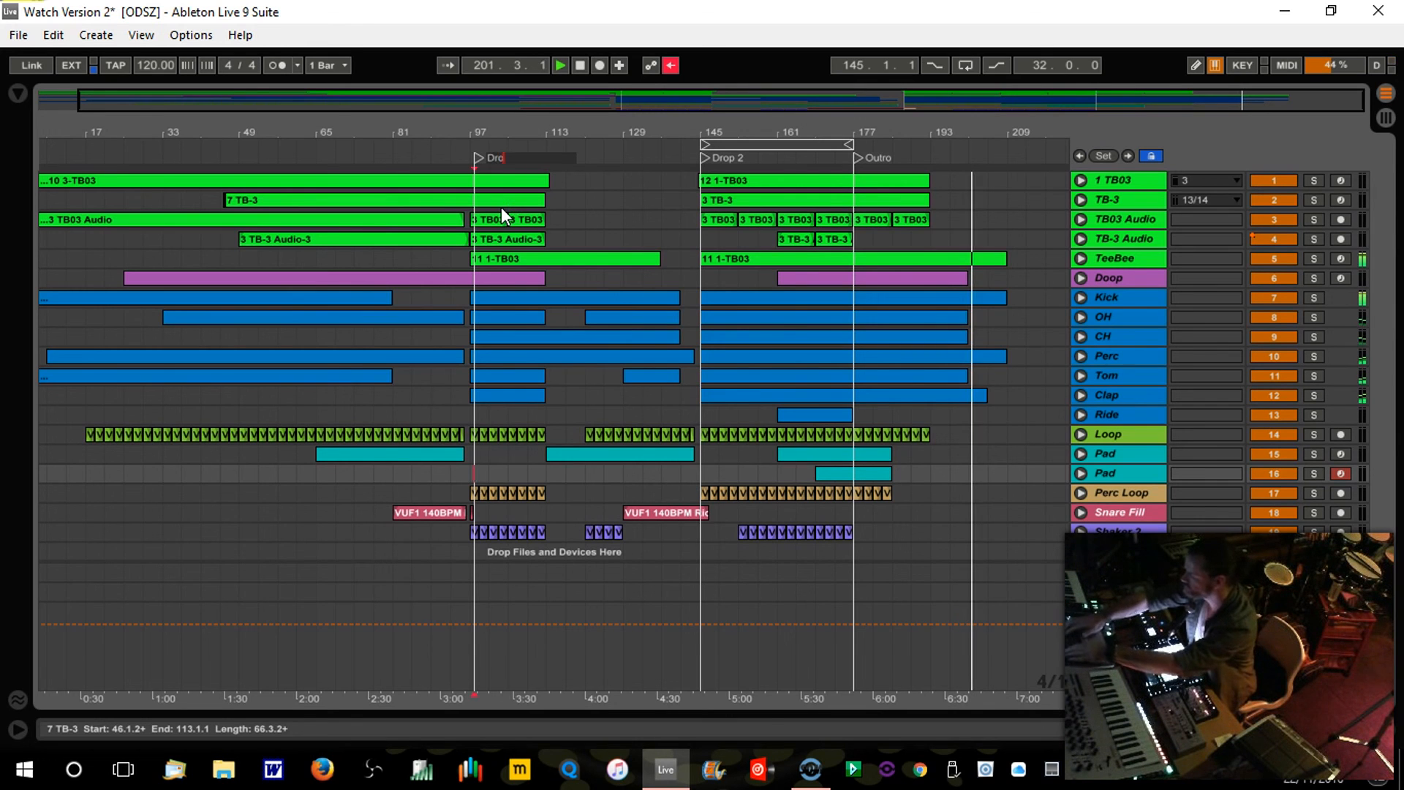
key(Return)
Step: Align the Drop 1 locator with the start of the clips at bar 97 and stop playback
click(546, 198)
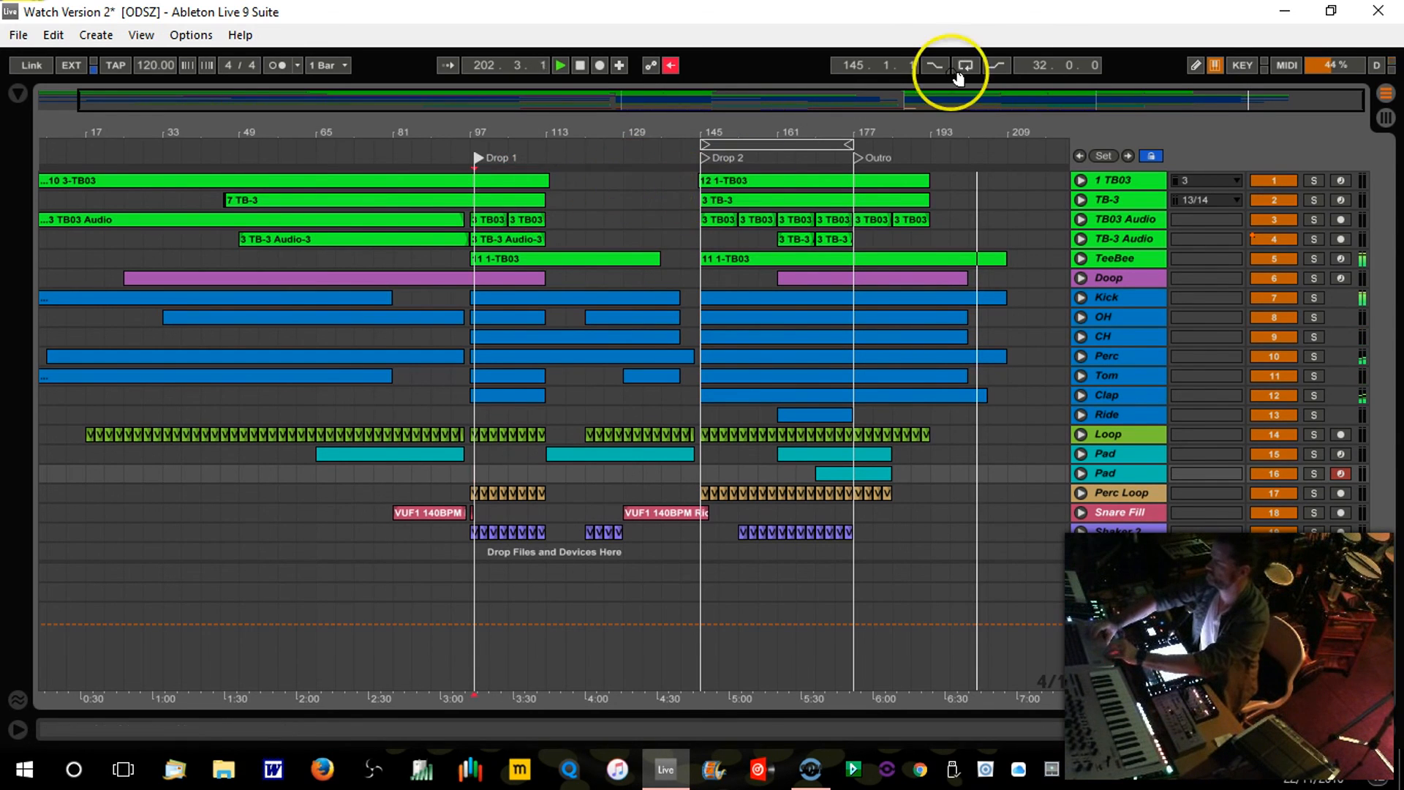
drag(955, 125, 956, 119)
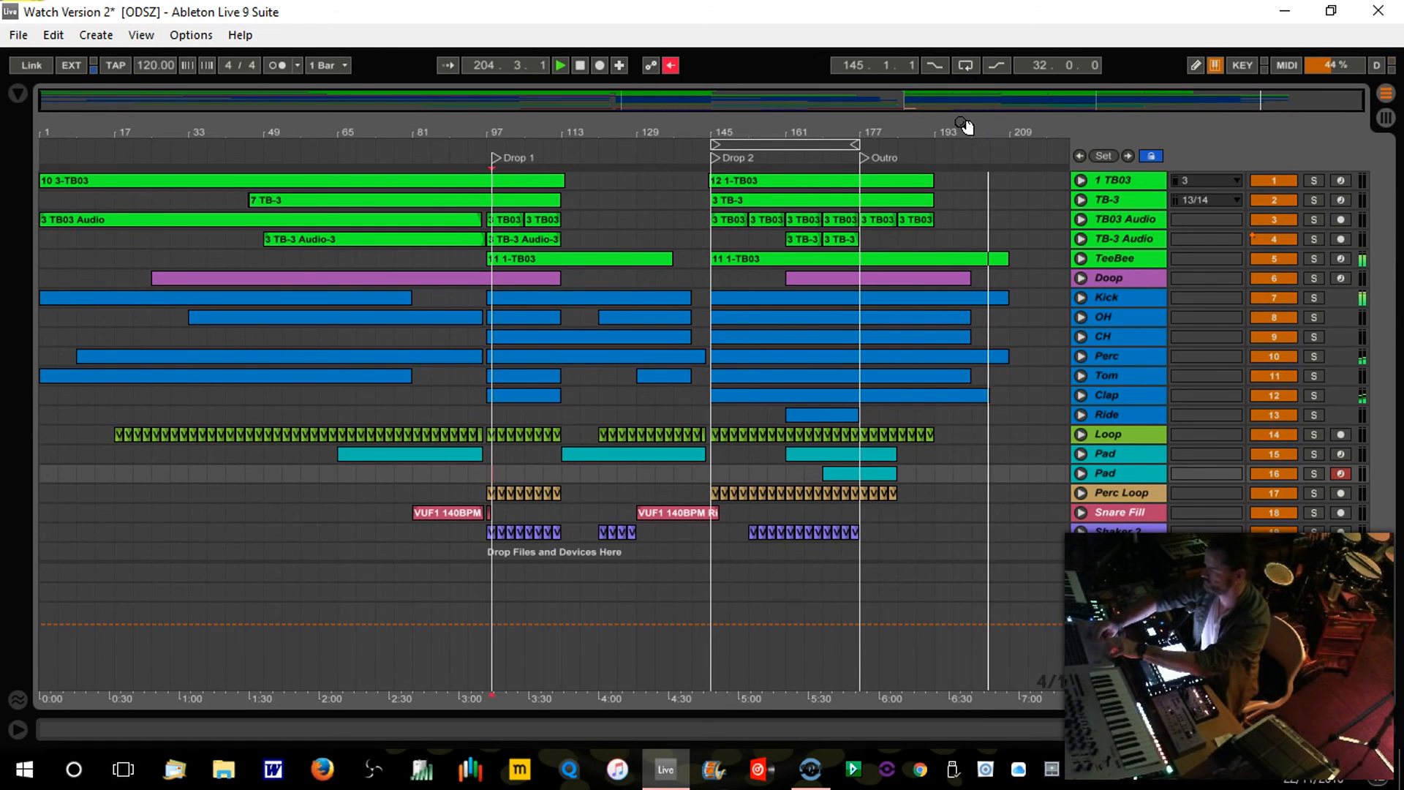
click(743, 112)
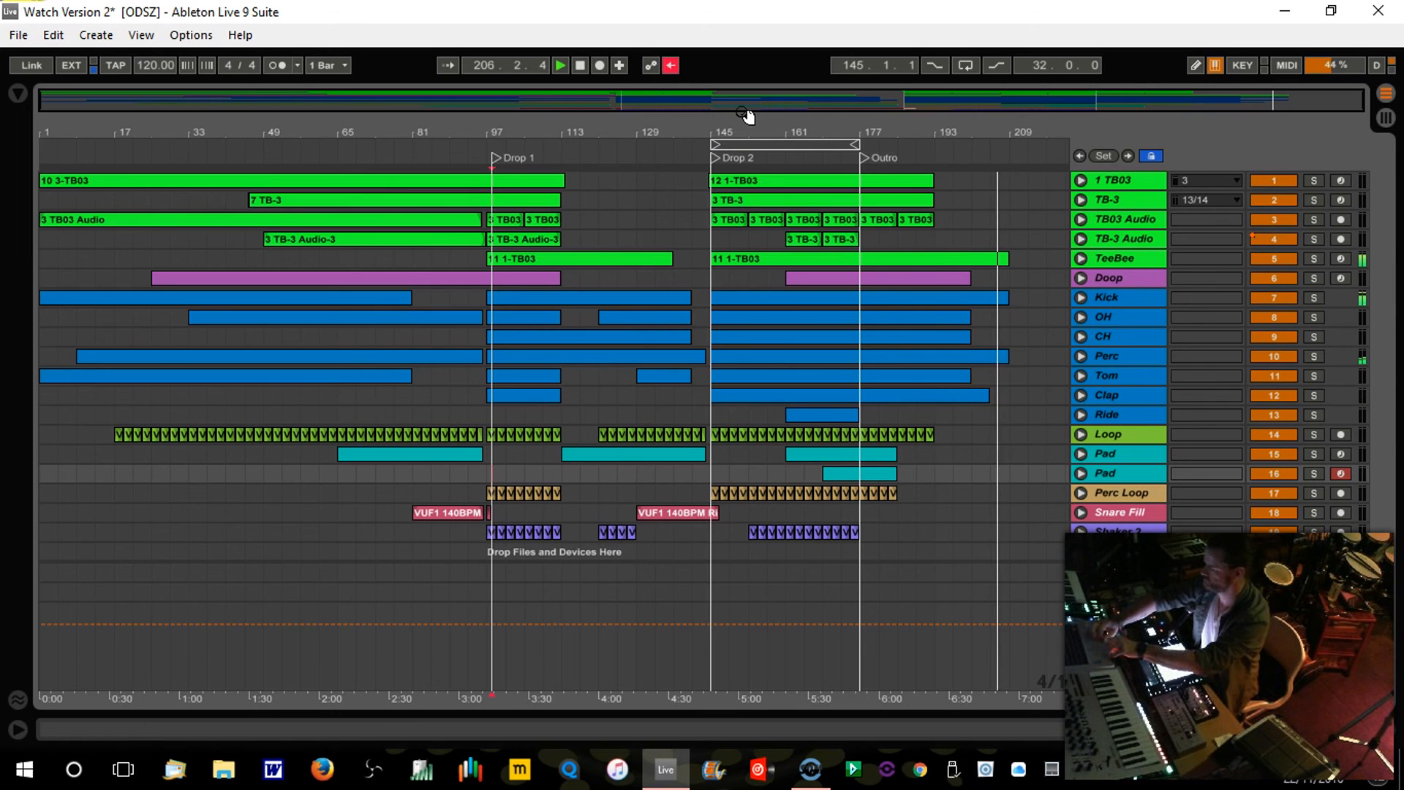
drag(499, 132, 446, 155)
click(585, 62)
drag(599, 134, 508, 133)
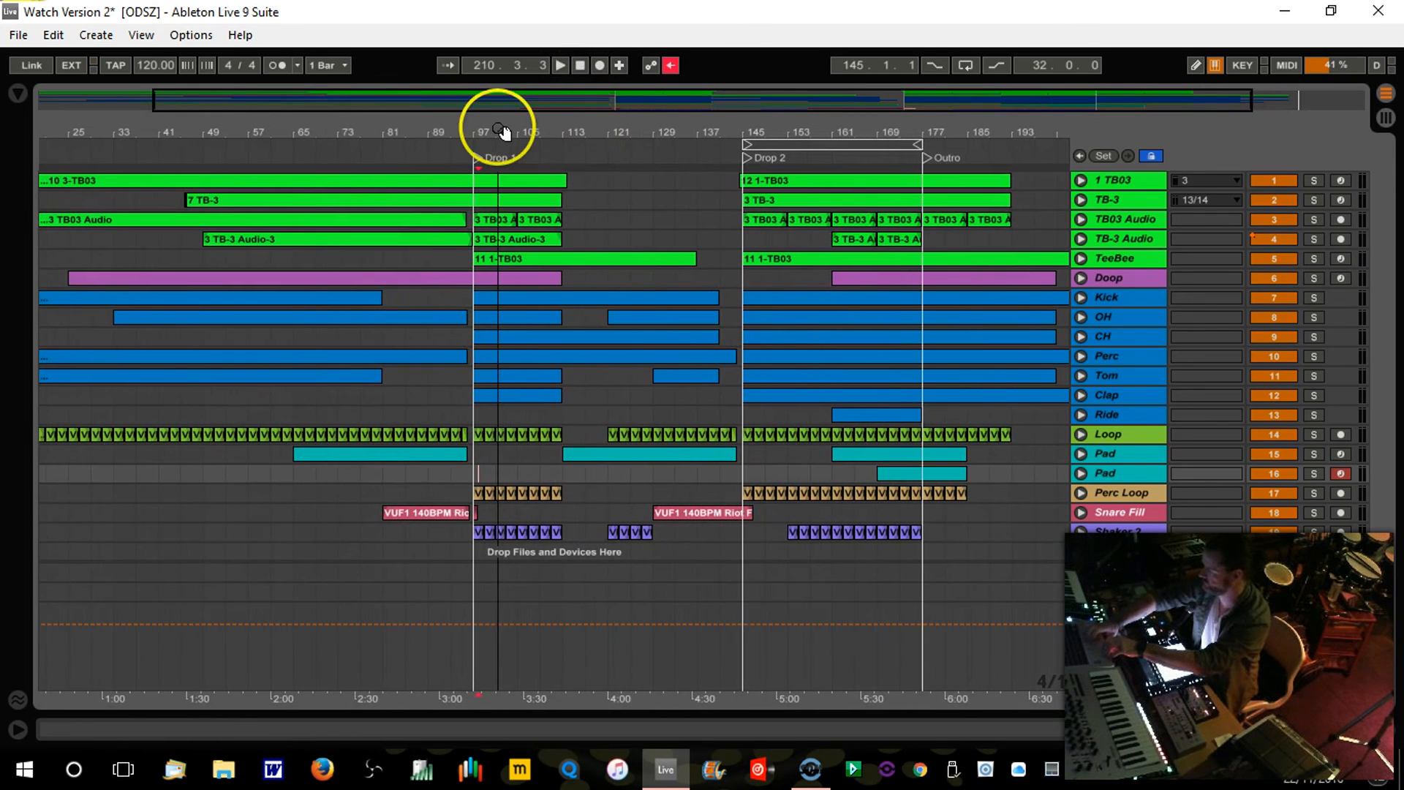
Step: Play the arrangement briefly from the Drop 1 locator at bar 97 to check it, and stop playback
click(584, 68)
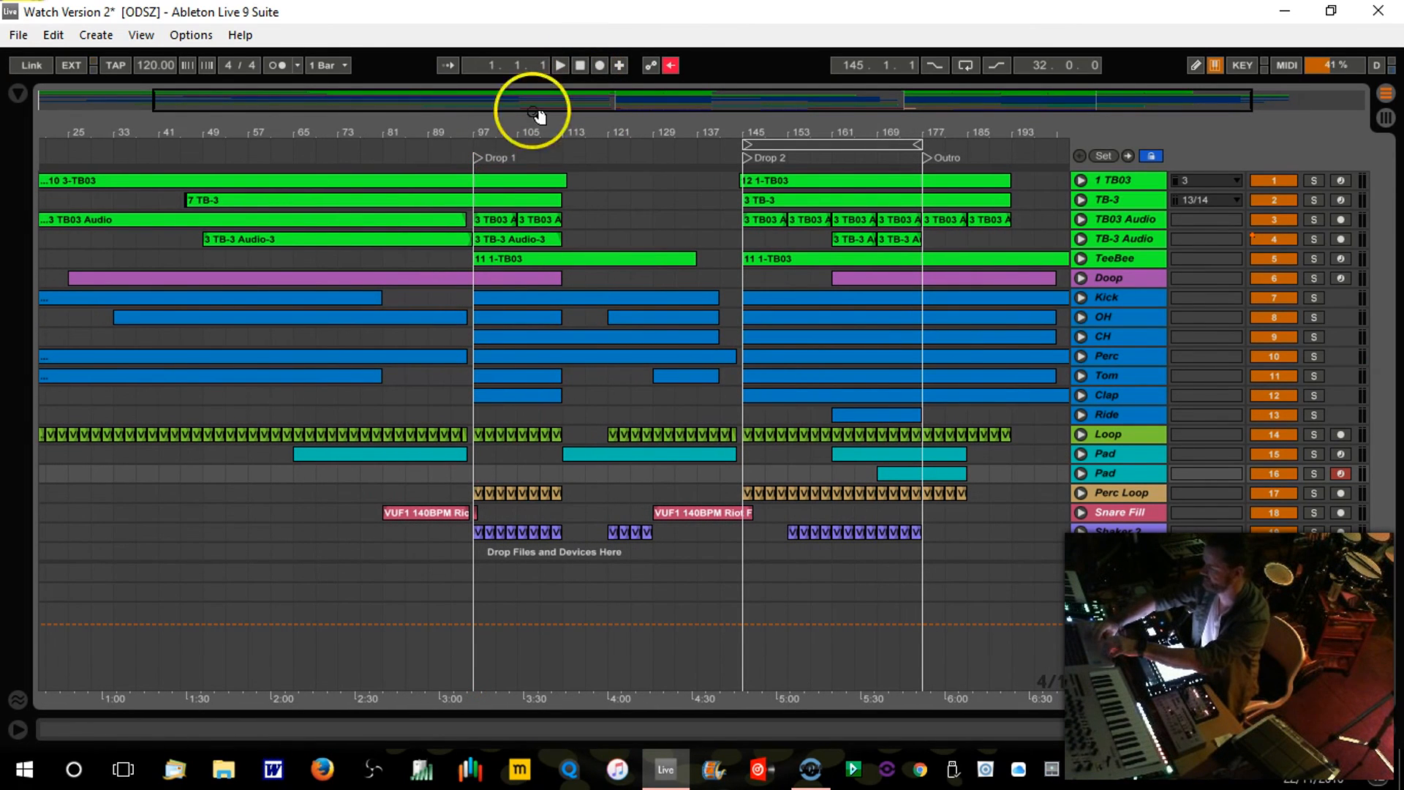
click(479, 156)
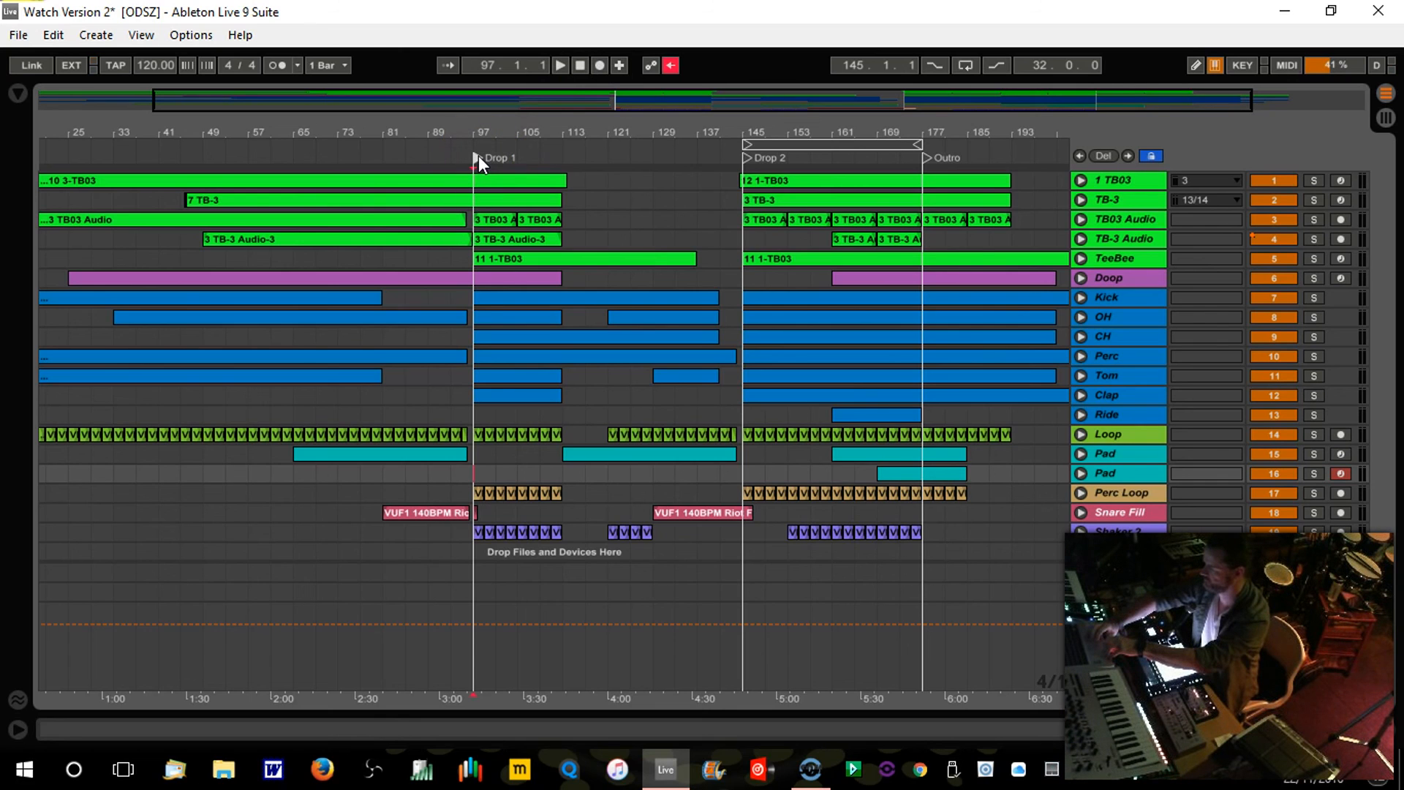
click(476, 134)
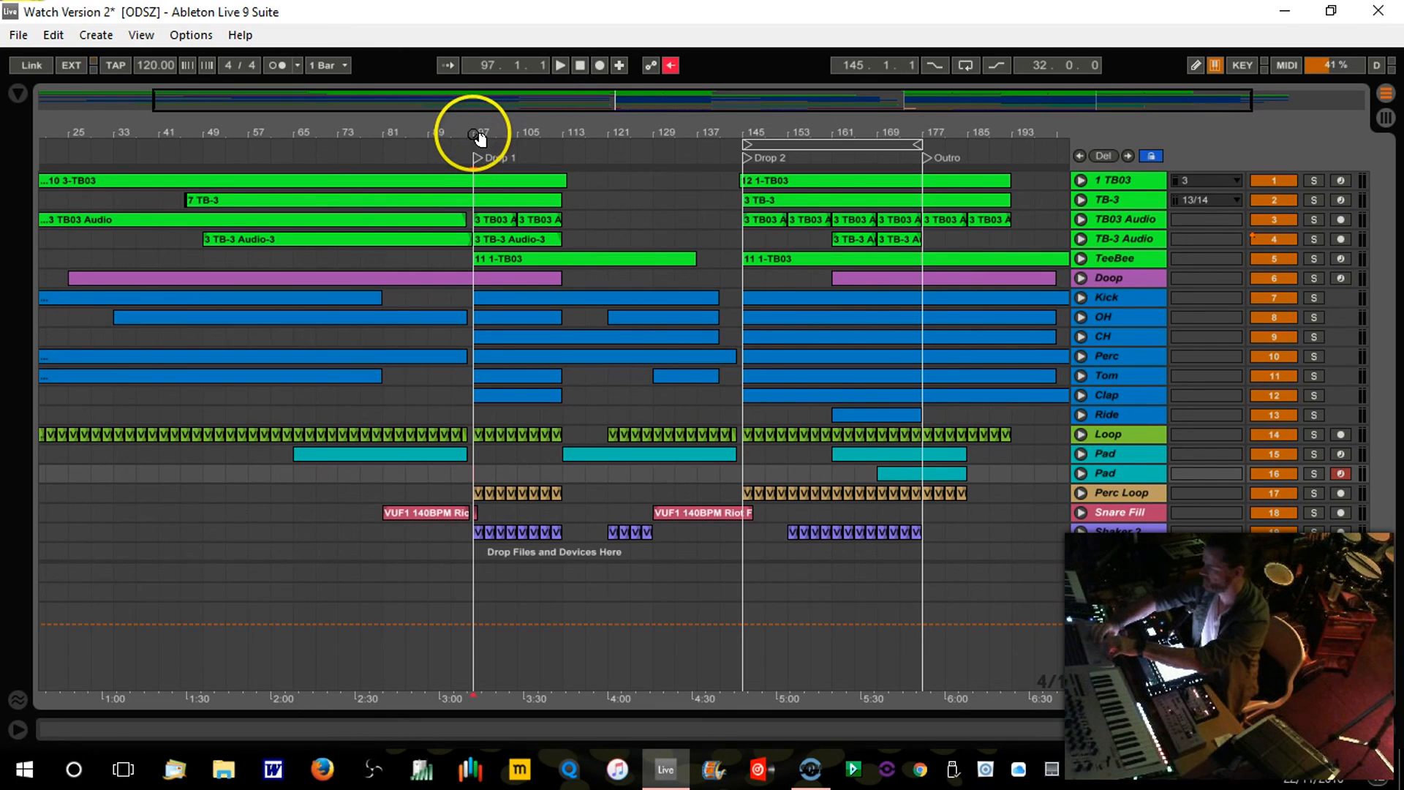
key(space)
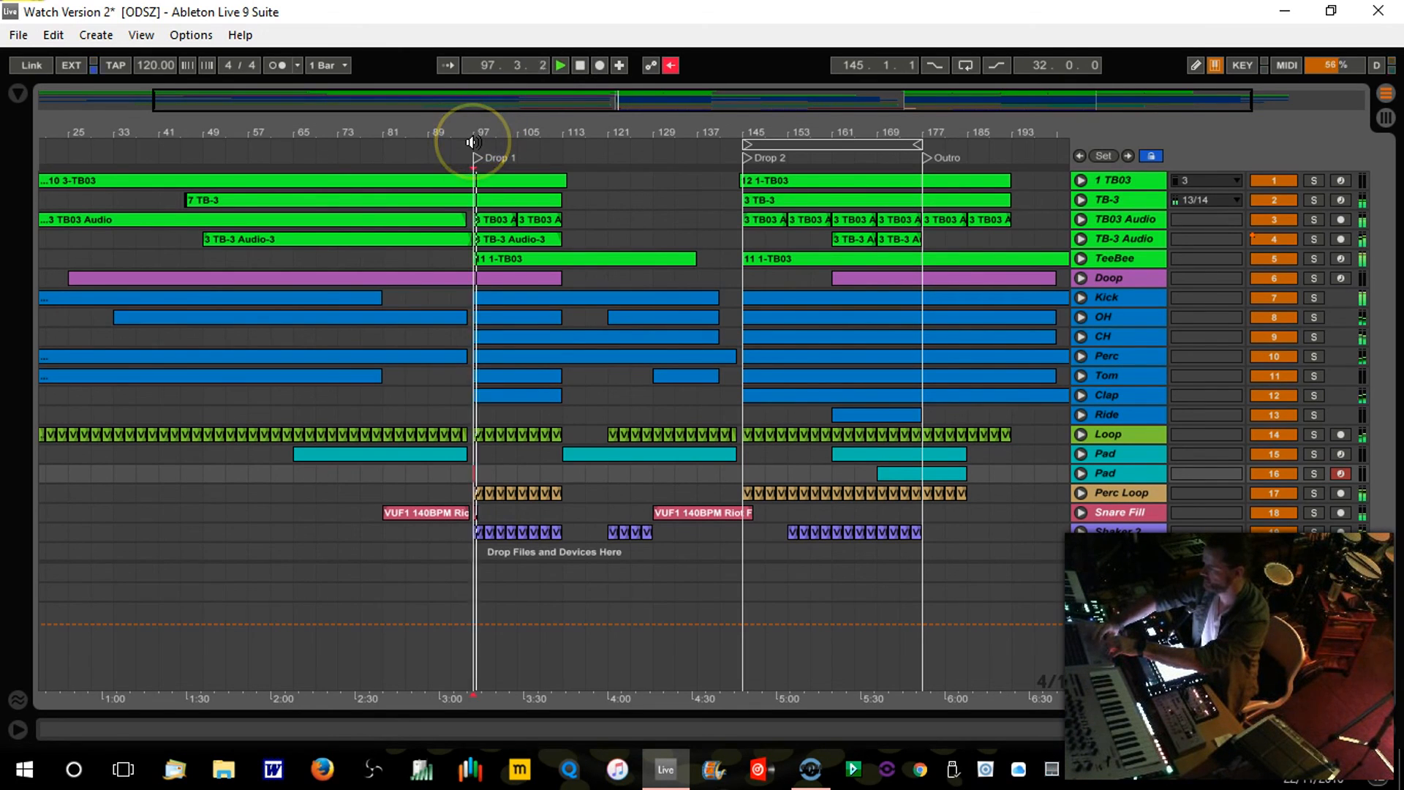
click(582, 67)
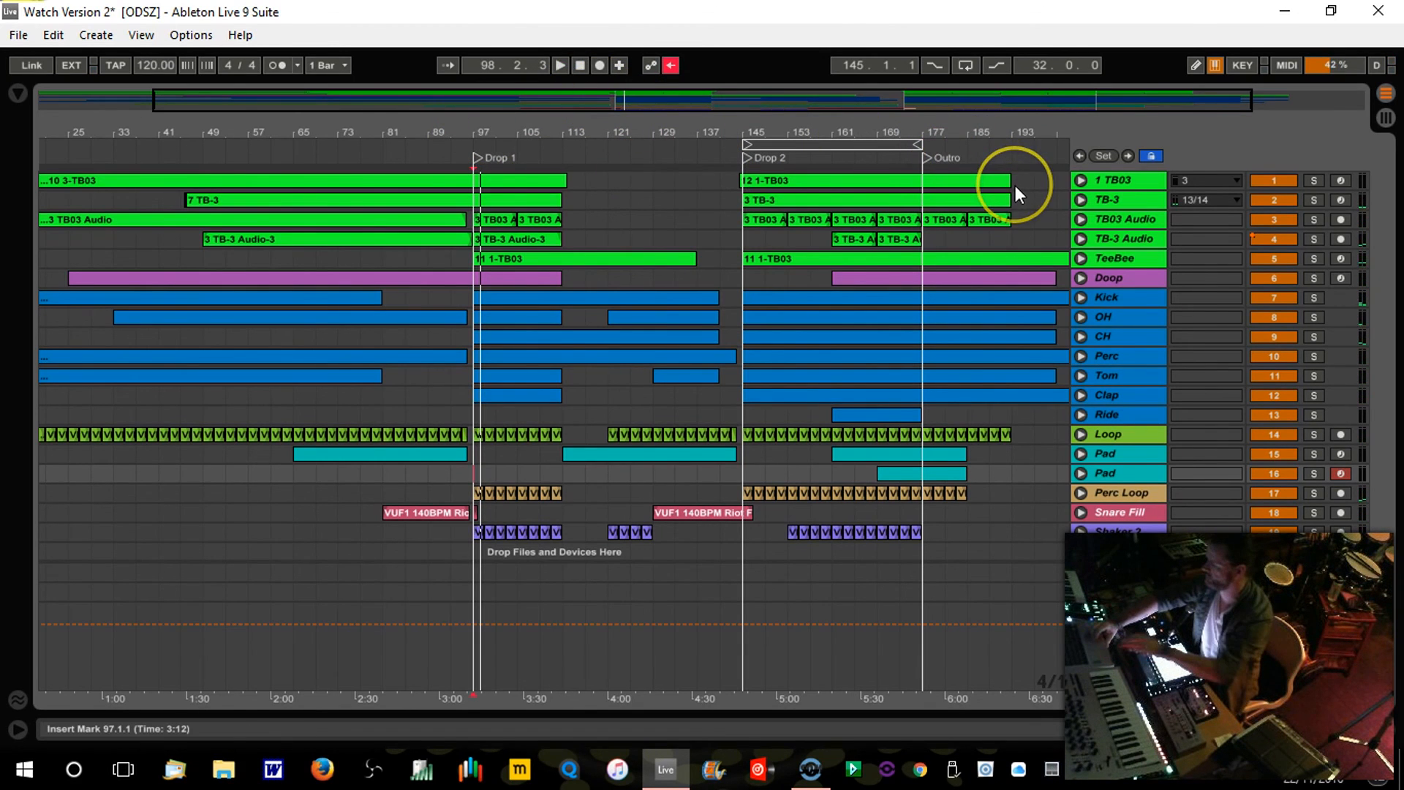
Step: Unfold the 1 TB03 and TB03 Audio tracks to inspect their notes and waveforms, and fold both again
click(1080, 181)
click(1081, 181)
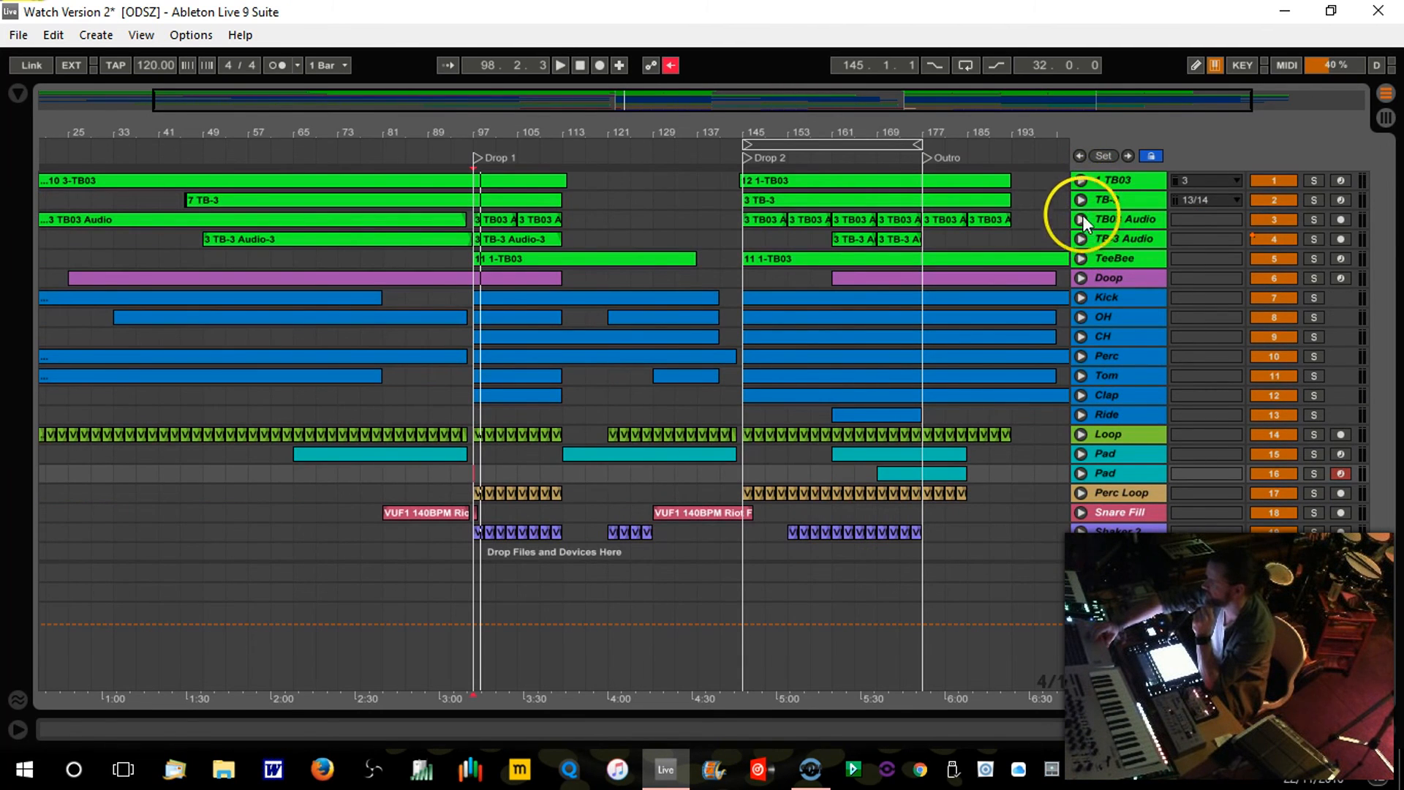
click(1081, 182)
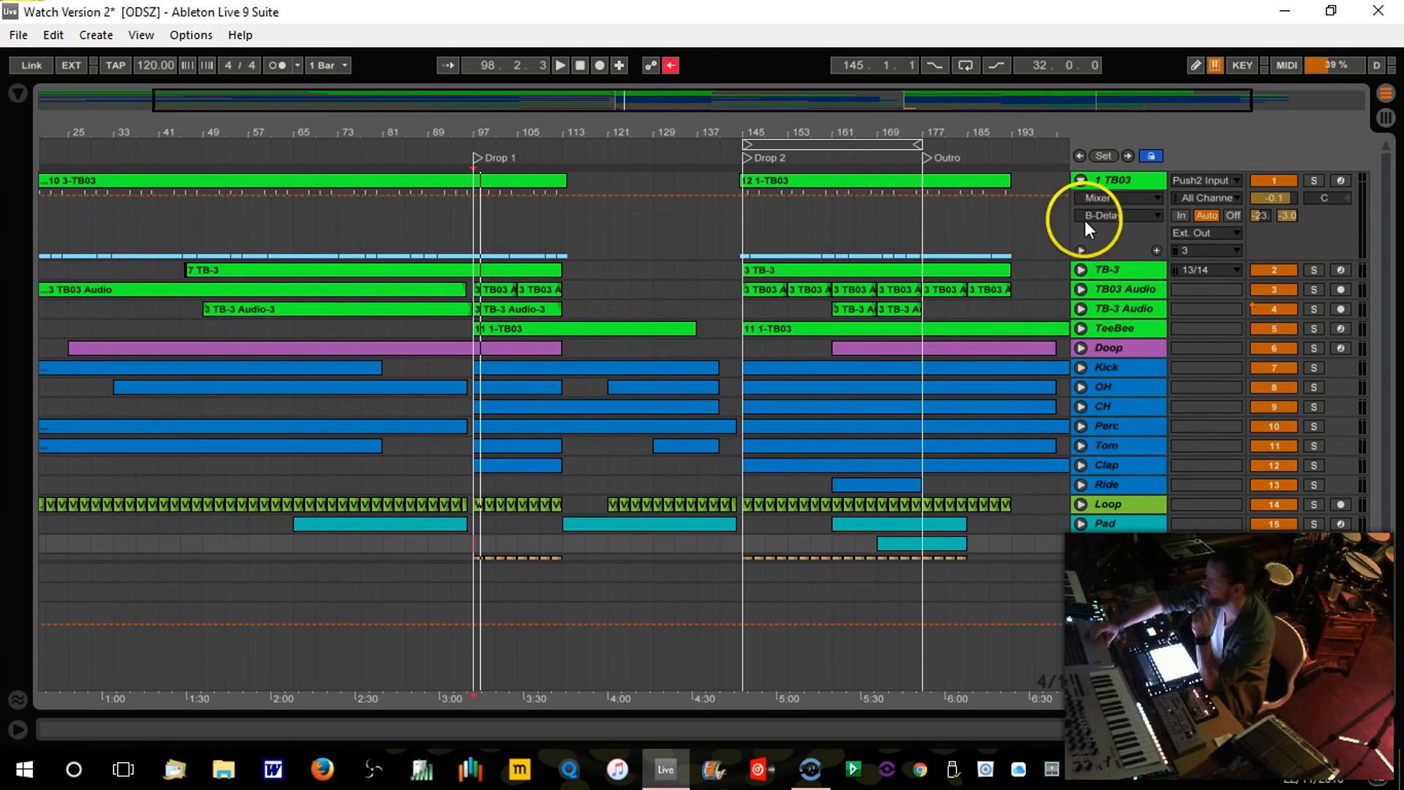
click(1080, 289)
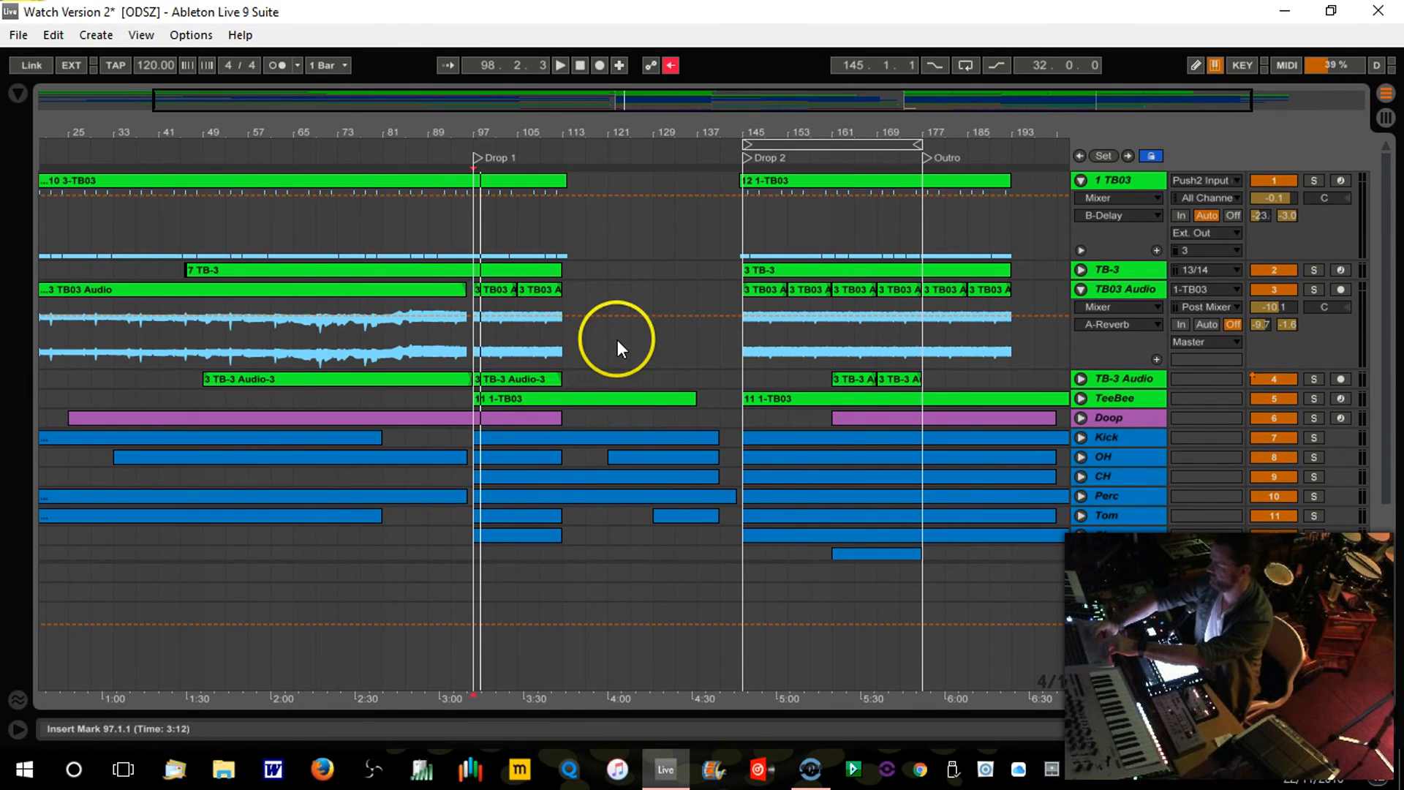
click(1079, 180)
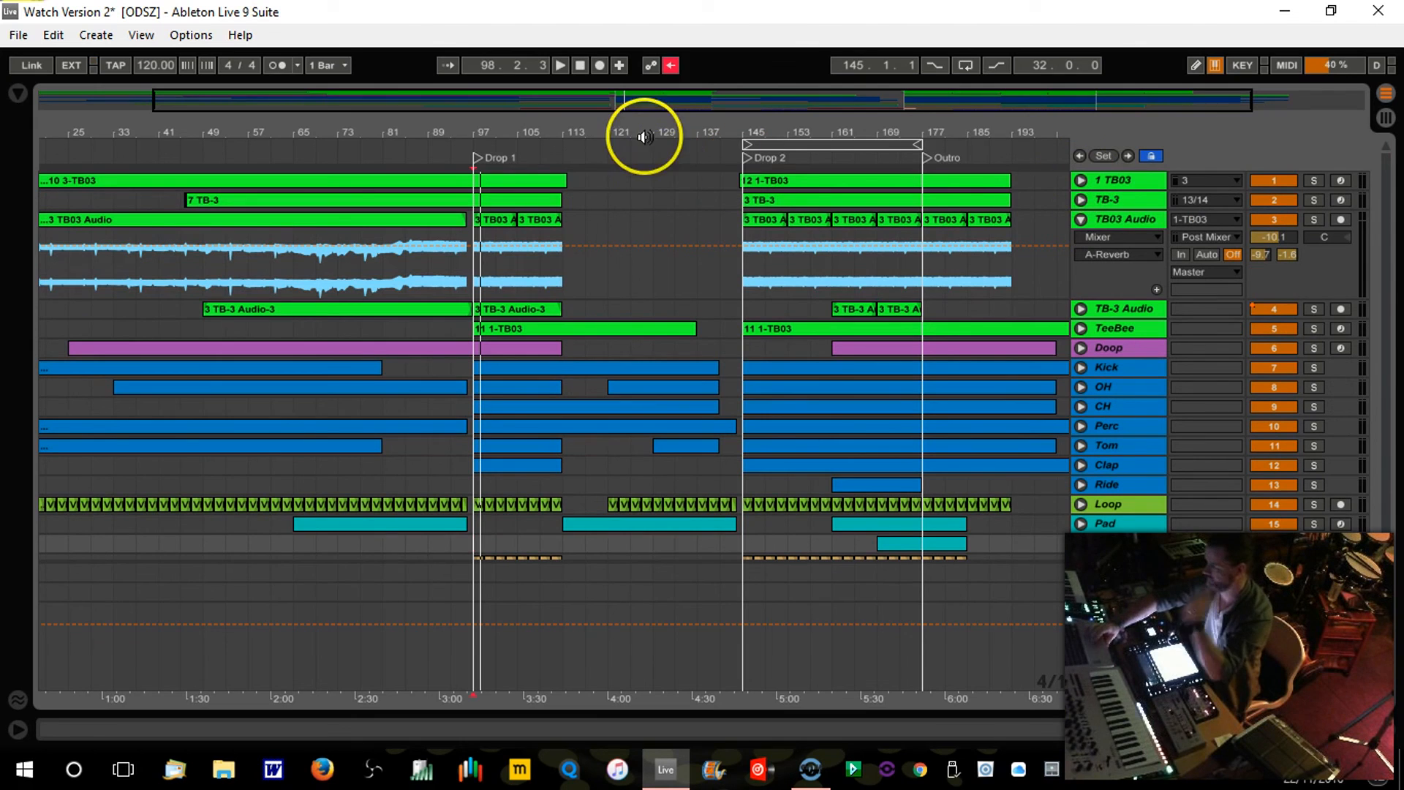
click(1081, 220)
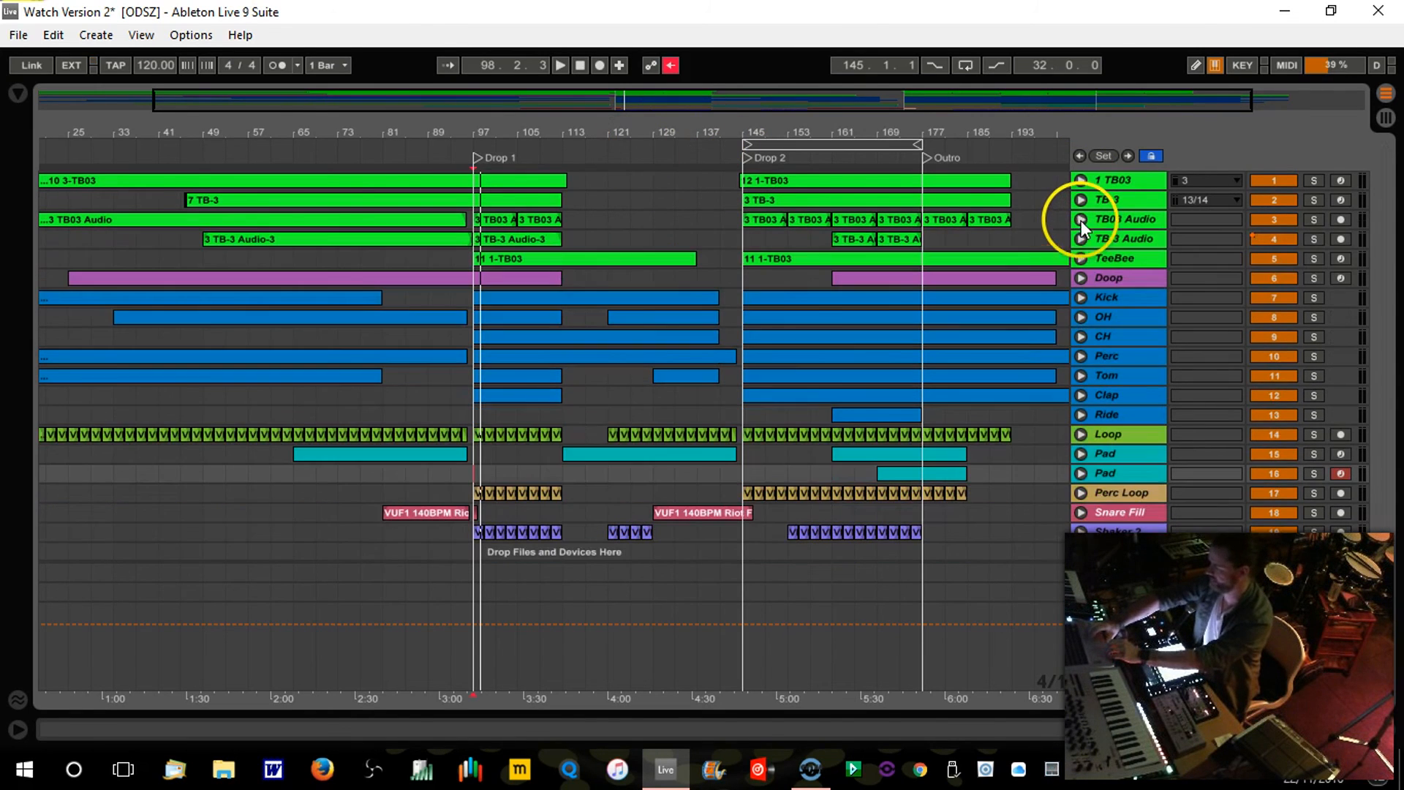
Step: Freeze the two Pad tracks together
mouse_move(605, 141)
mouse_down()
mouse_move(605, 117)
mouse_move(605, 131)
mouse_up()
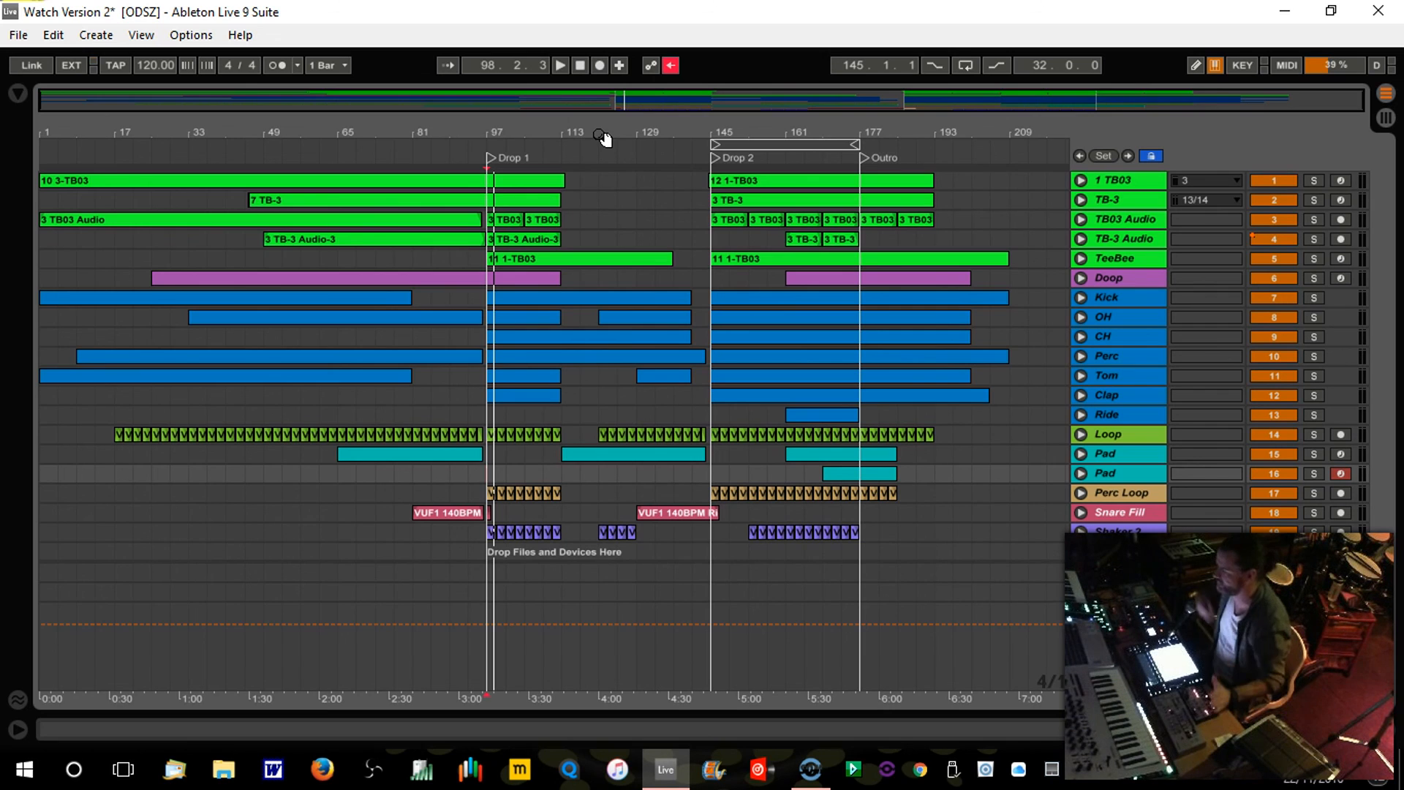
click(773, 493)
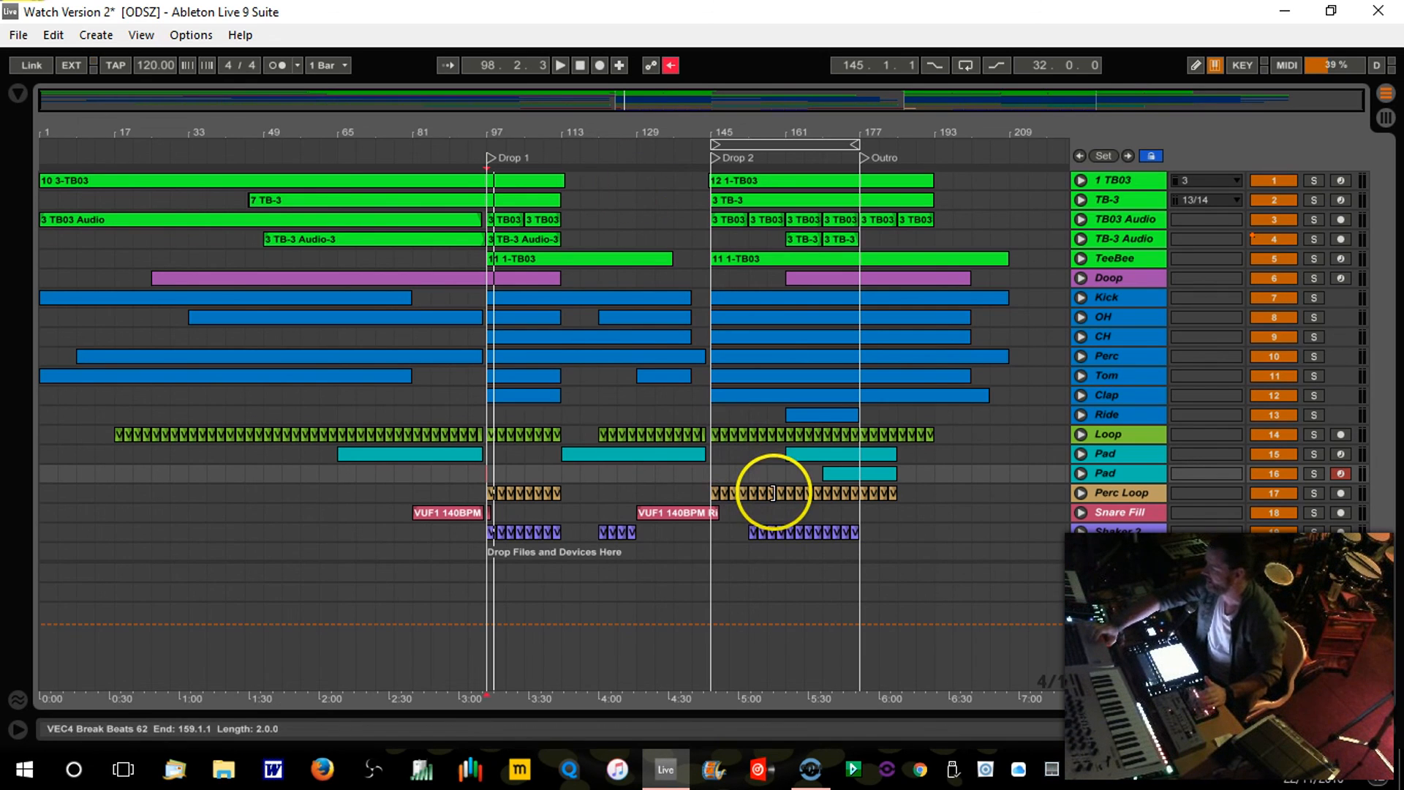
click(1107, 454)
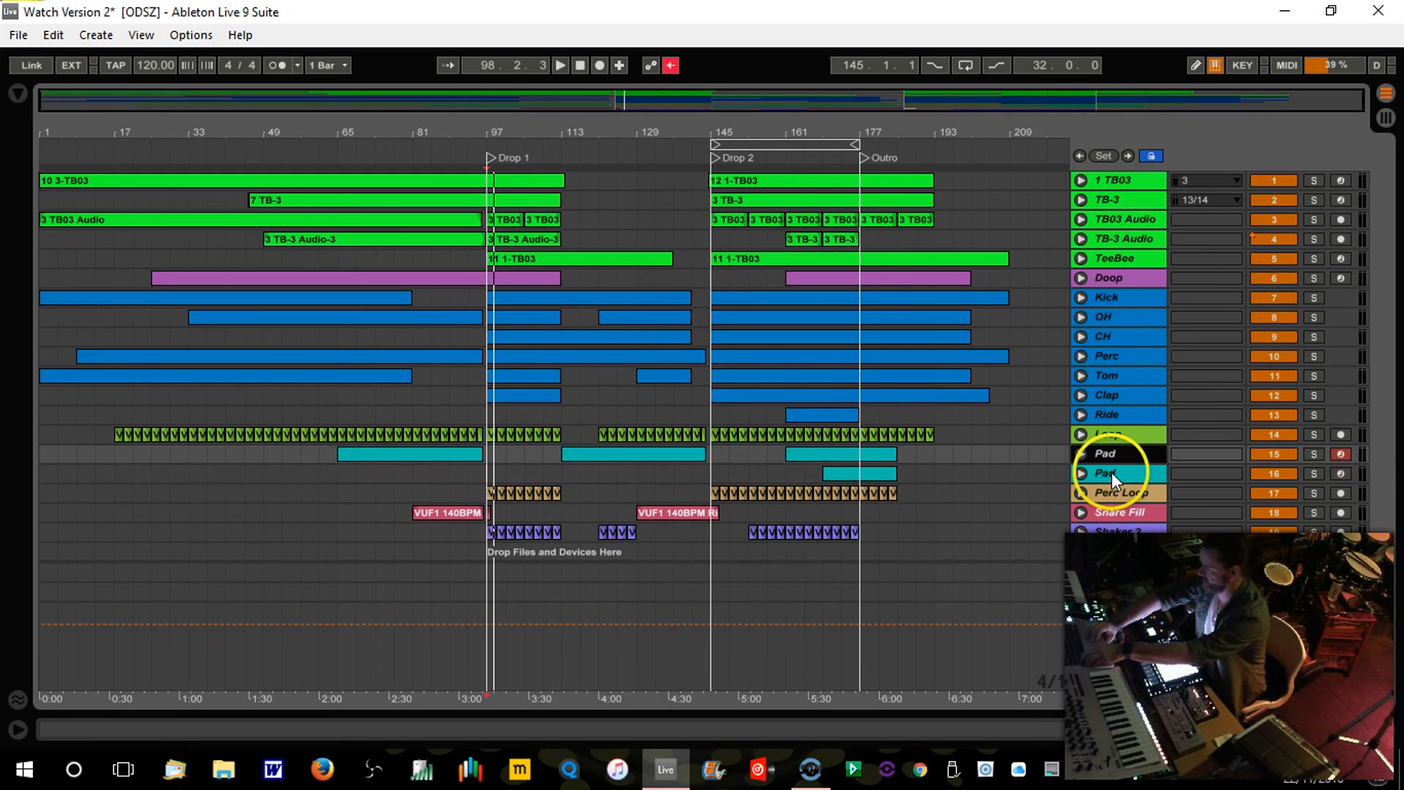
shift+click(1111, 472)
right_click(1111, 472)
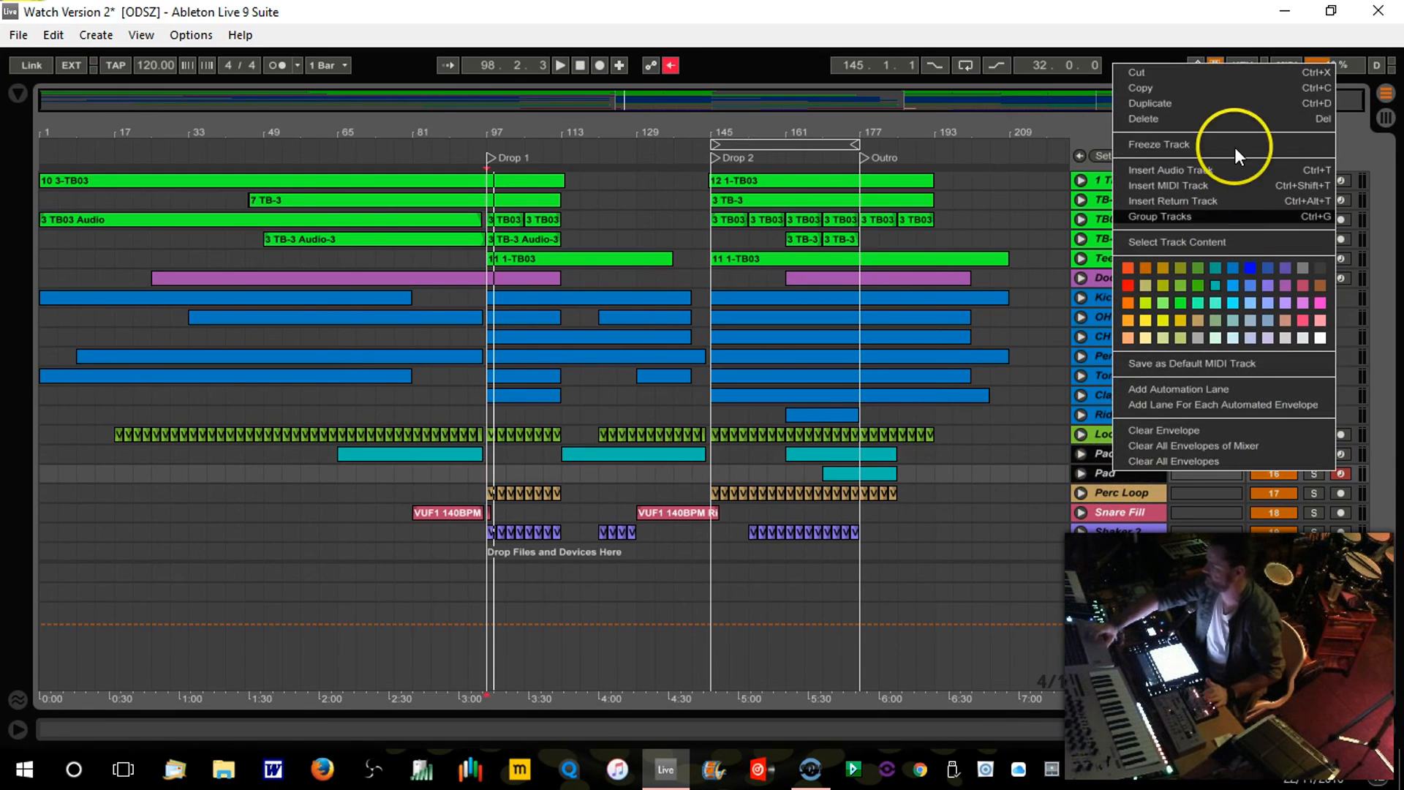
click(1186, 149)
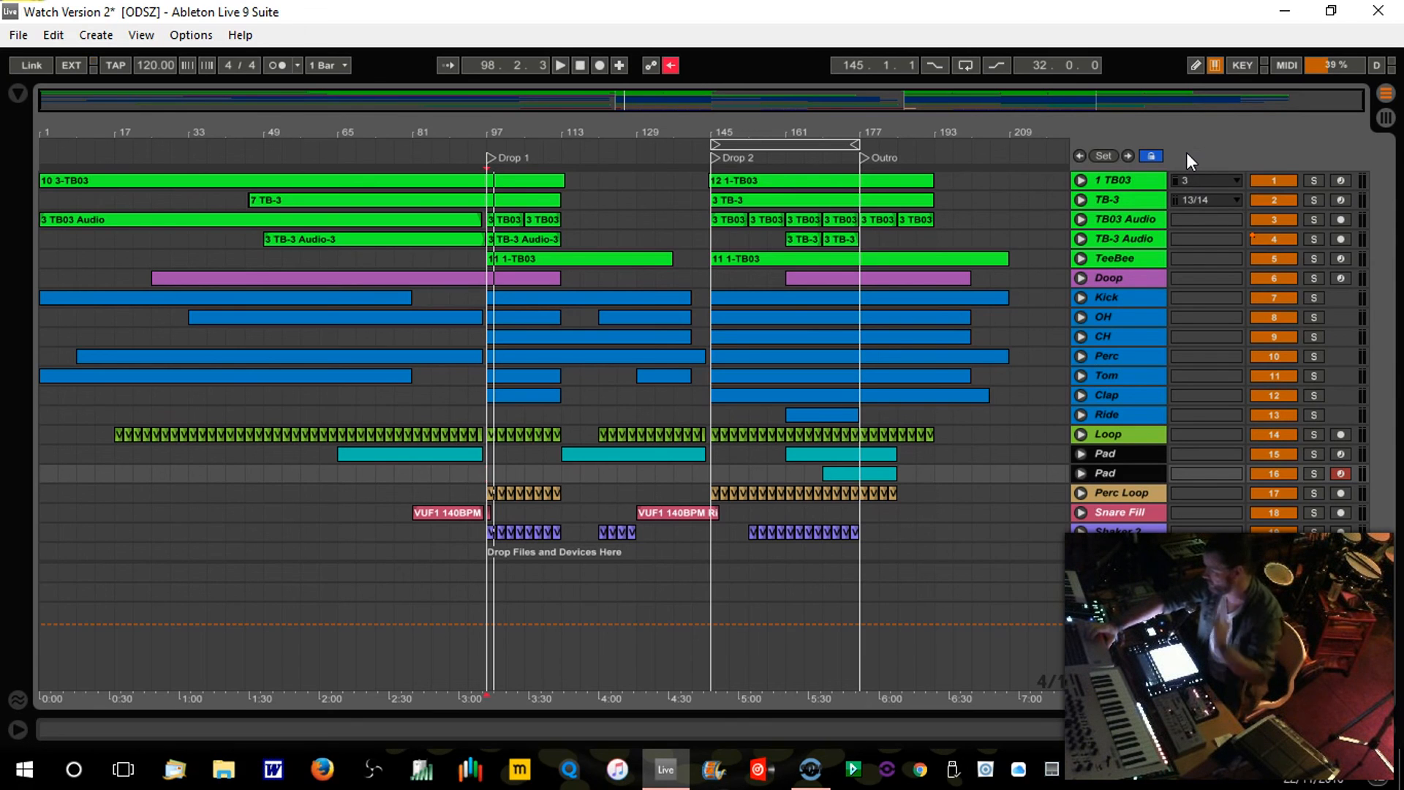
right_click(1114, 461)
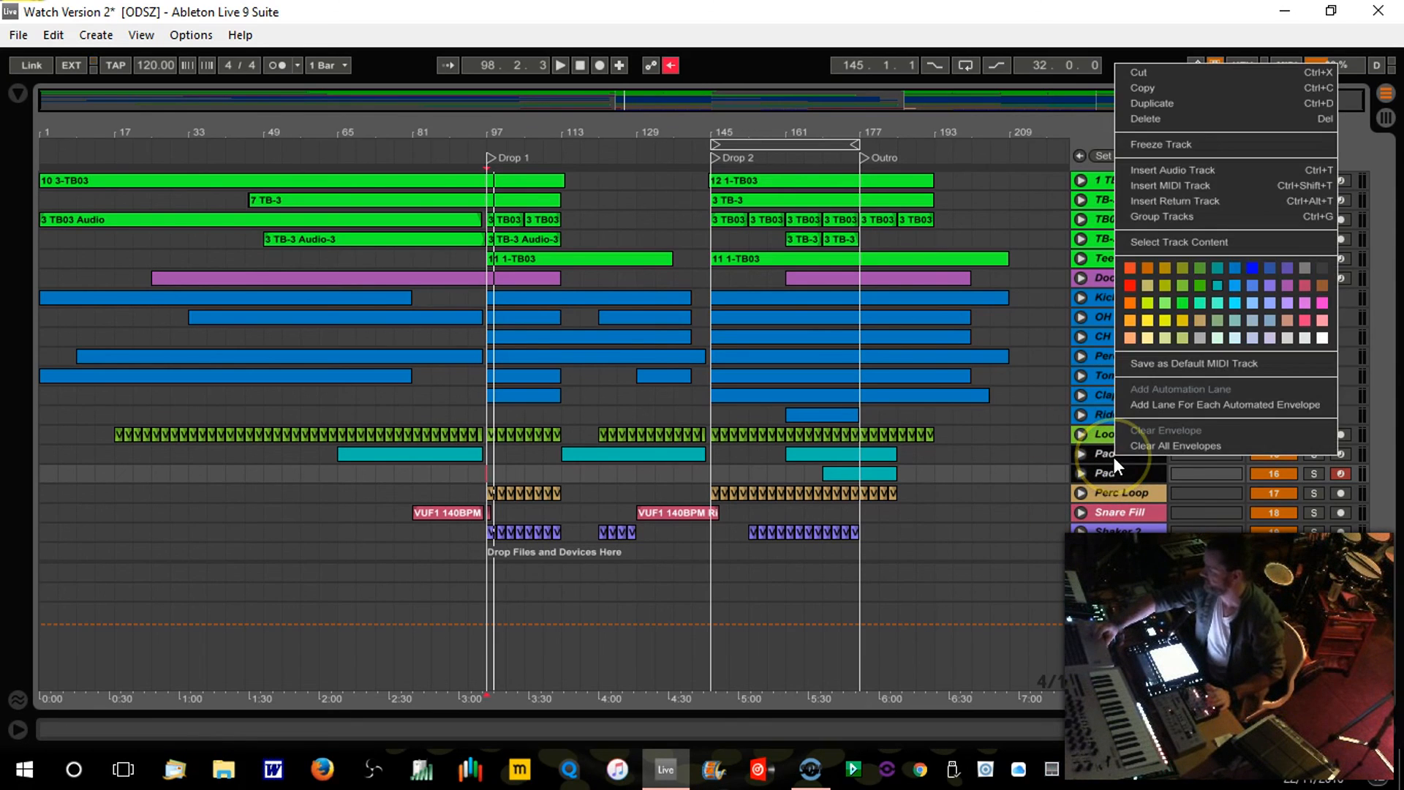
click(1168, 144)
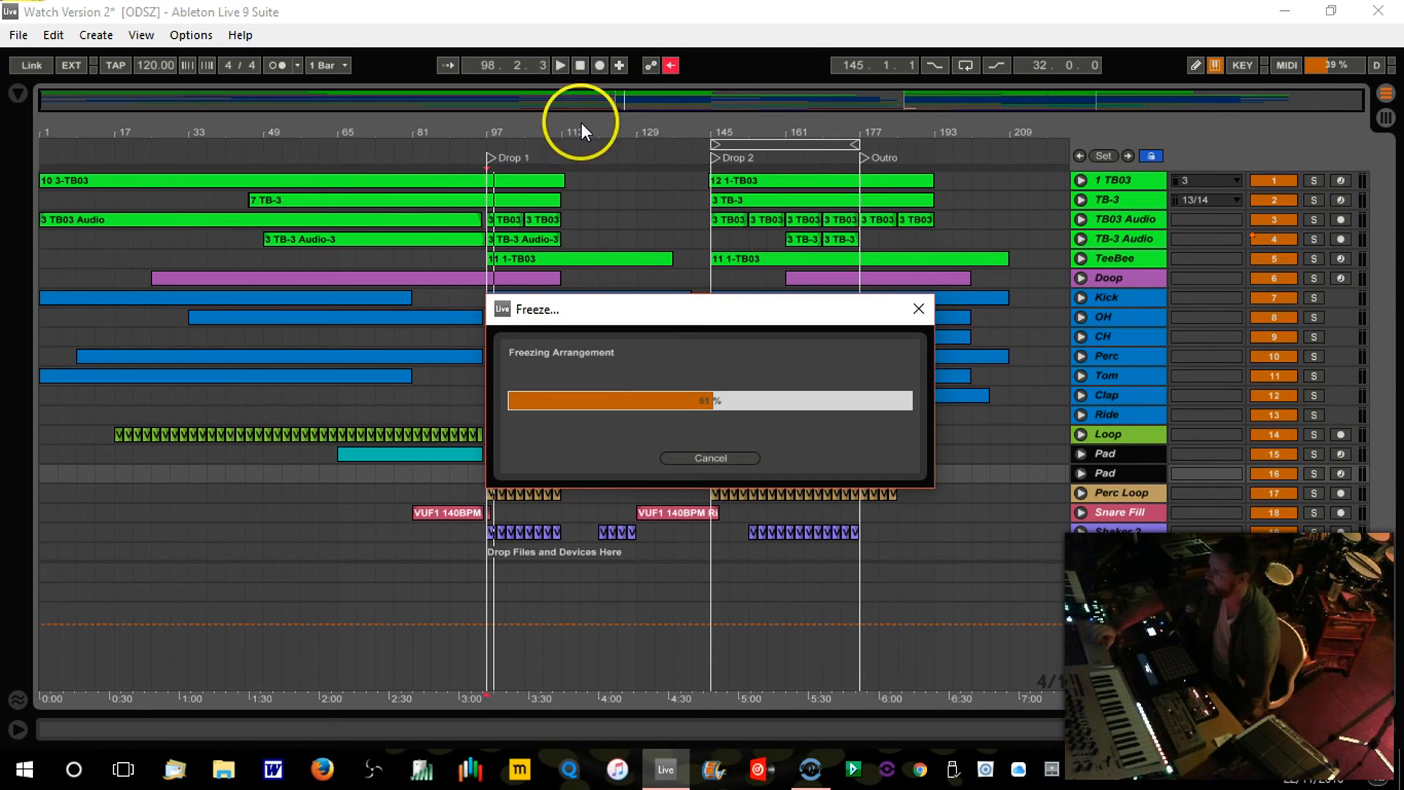
click(809, 769)
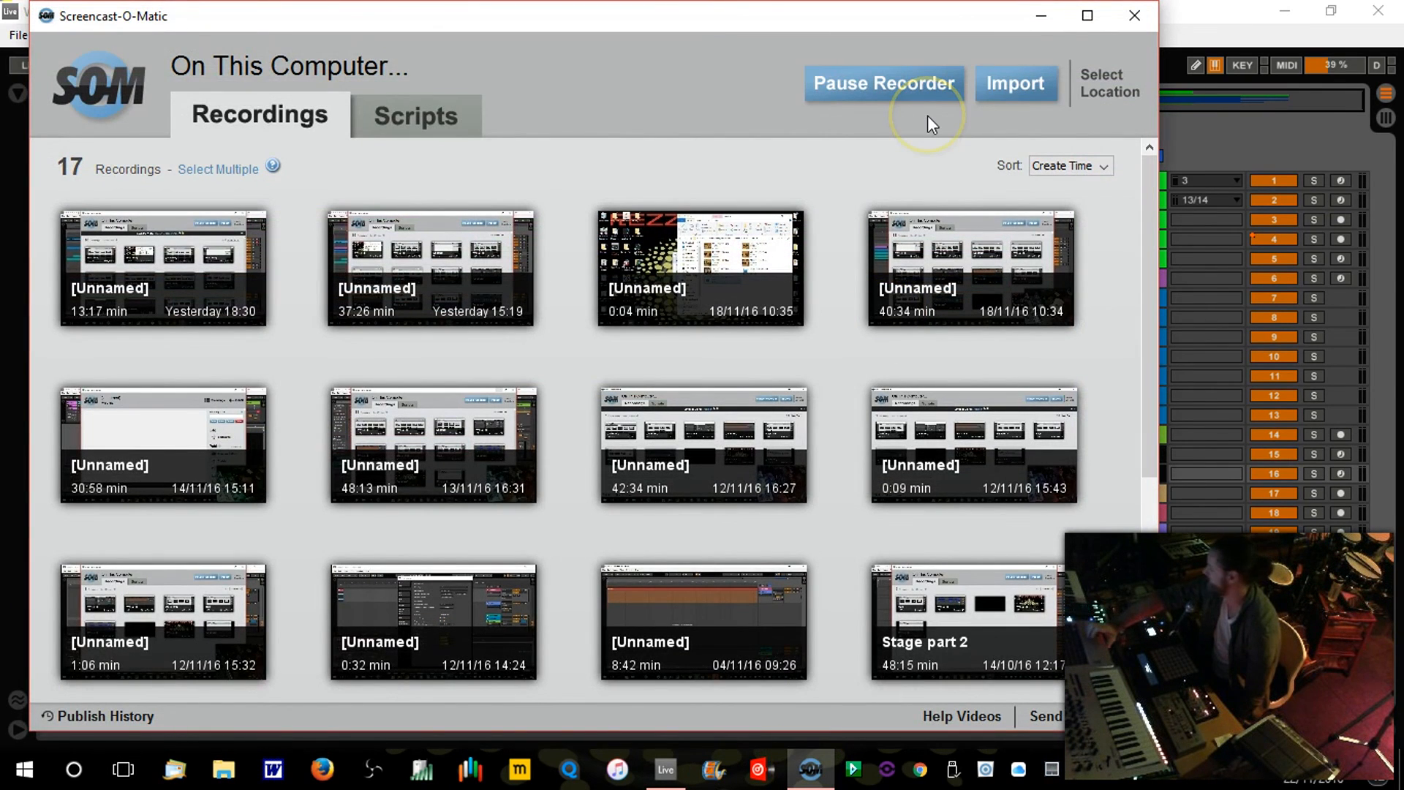